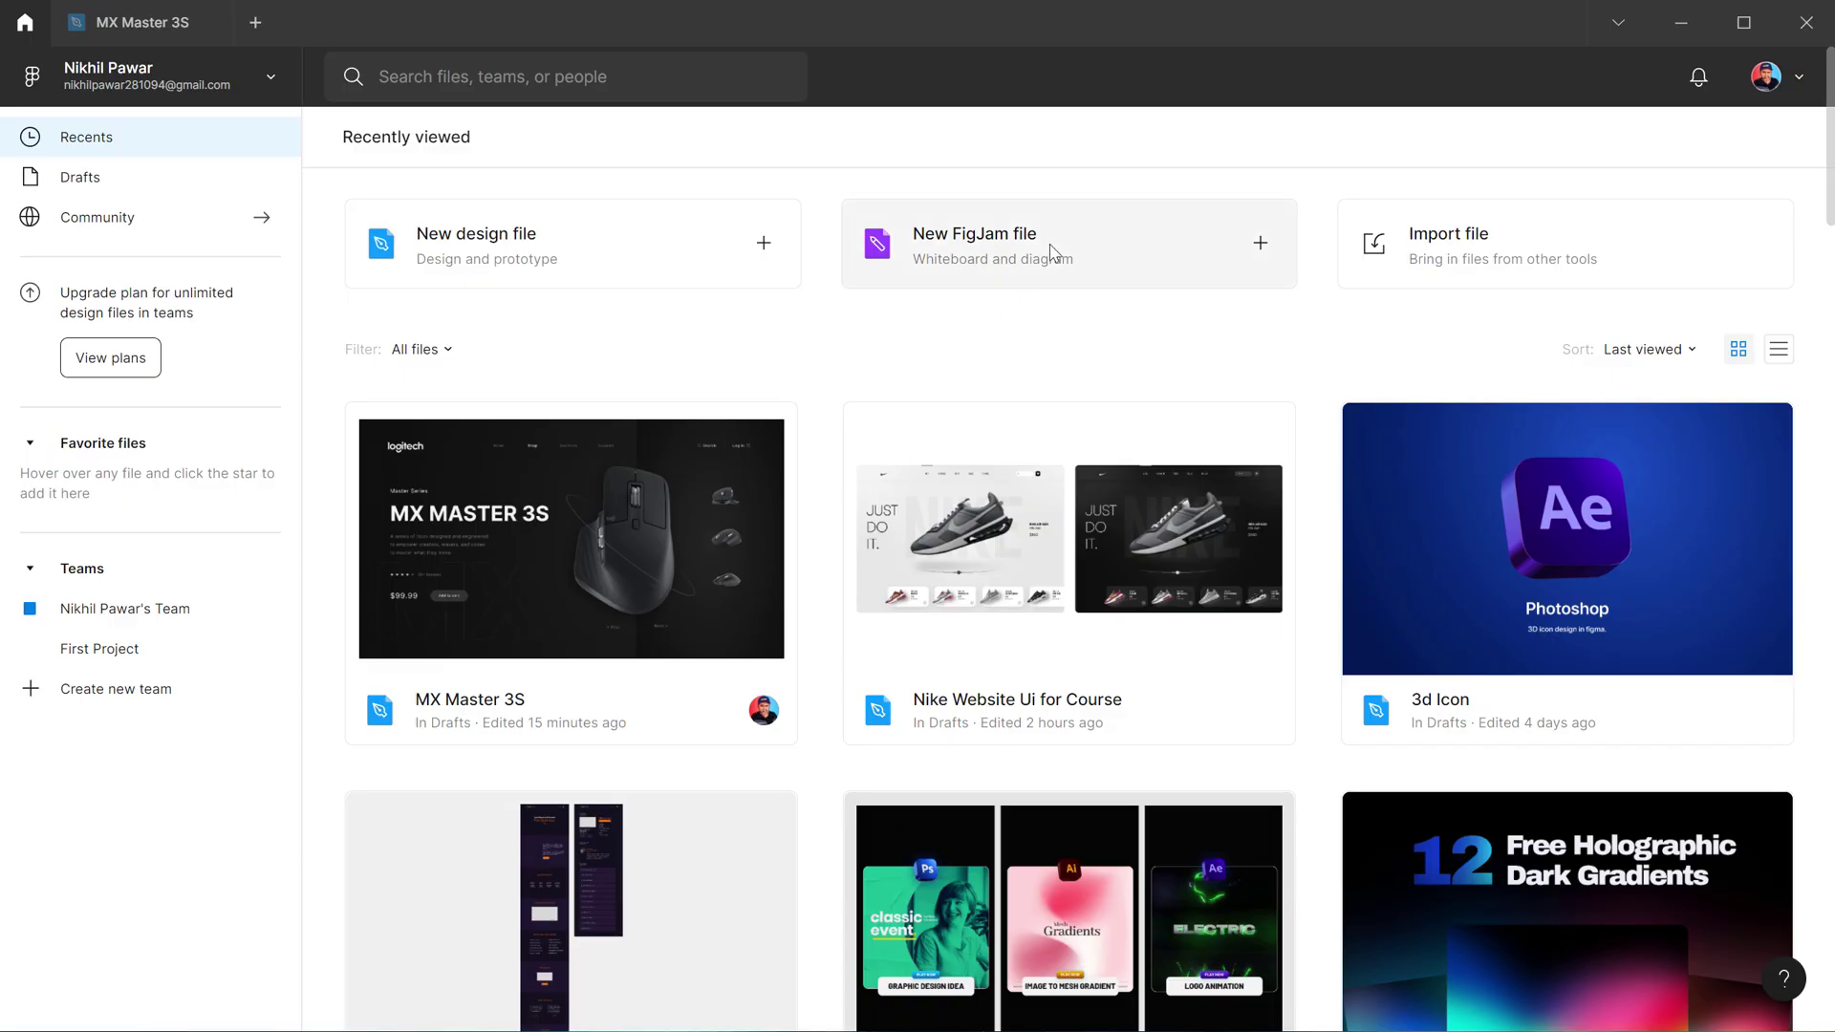
# Start a new design file and draw a frame on the canvas
pyautogui.click(682, 258)
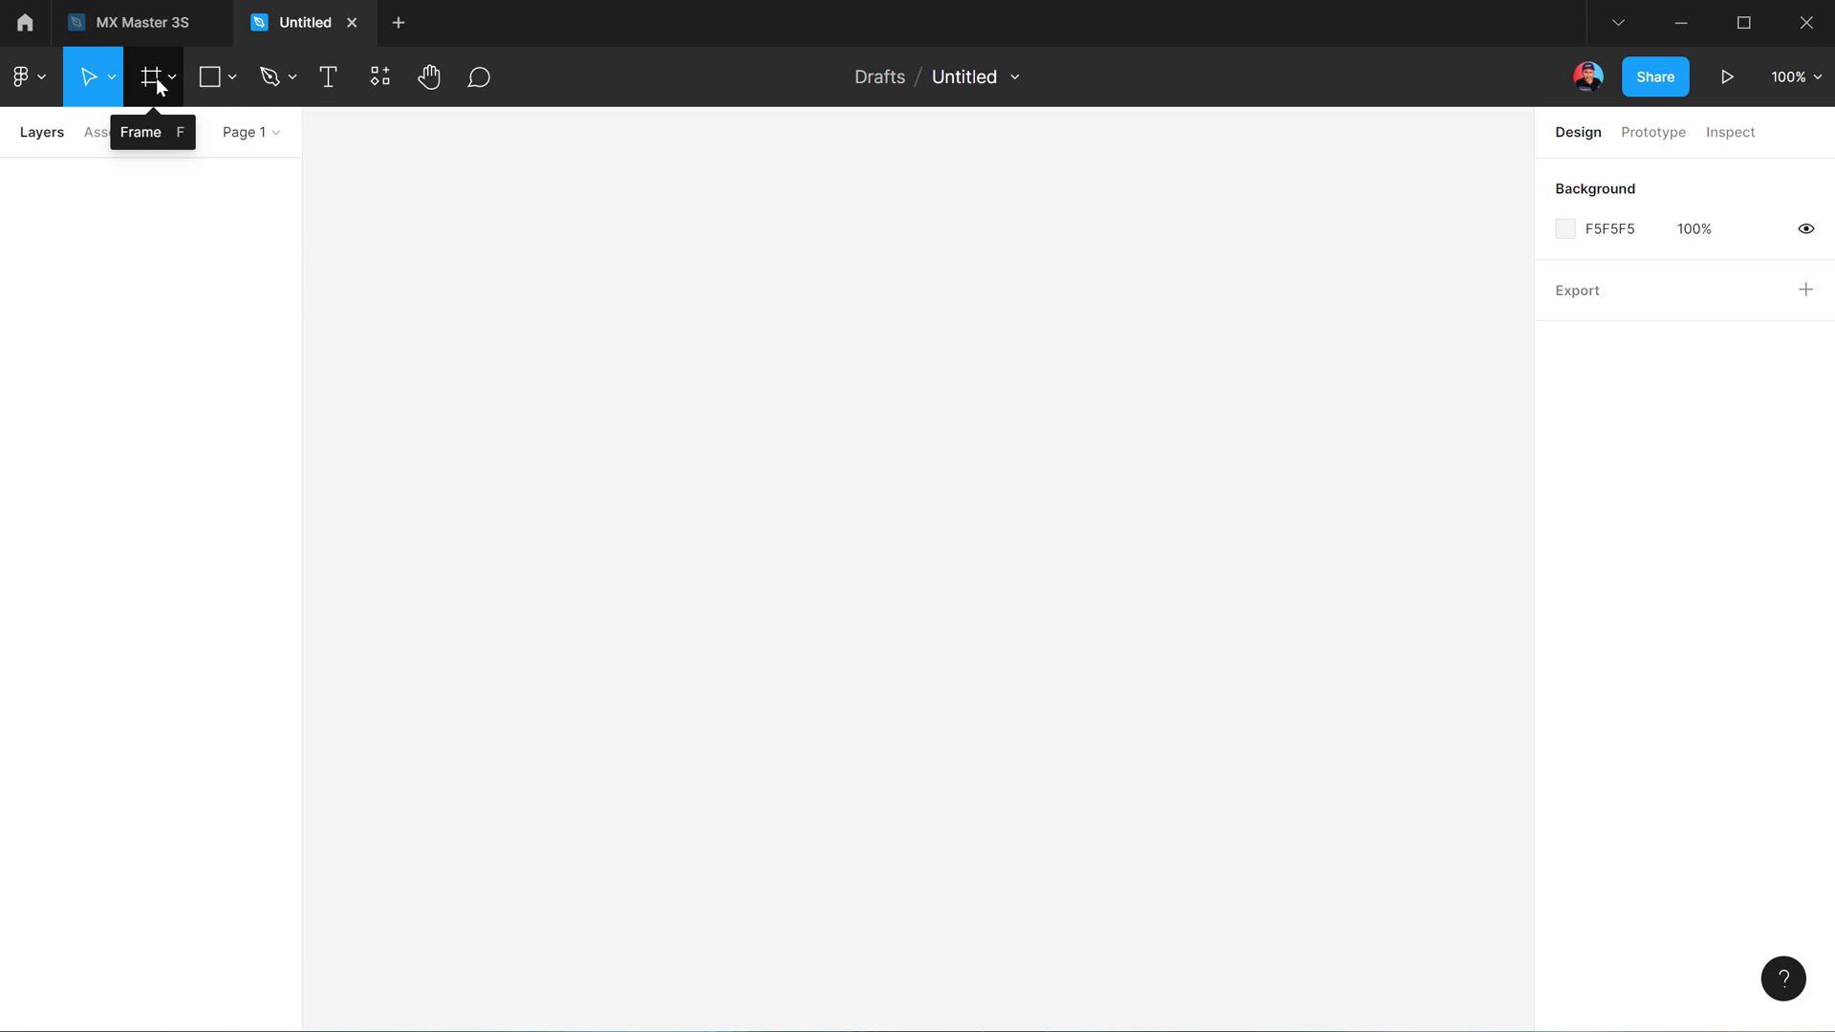
pyautogui.click(153, 78)
pyautogui.moveTo(506, 261); pyautogui.dragTo(1327, 839)
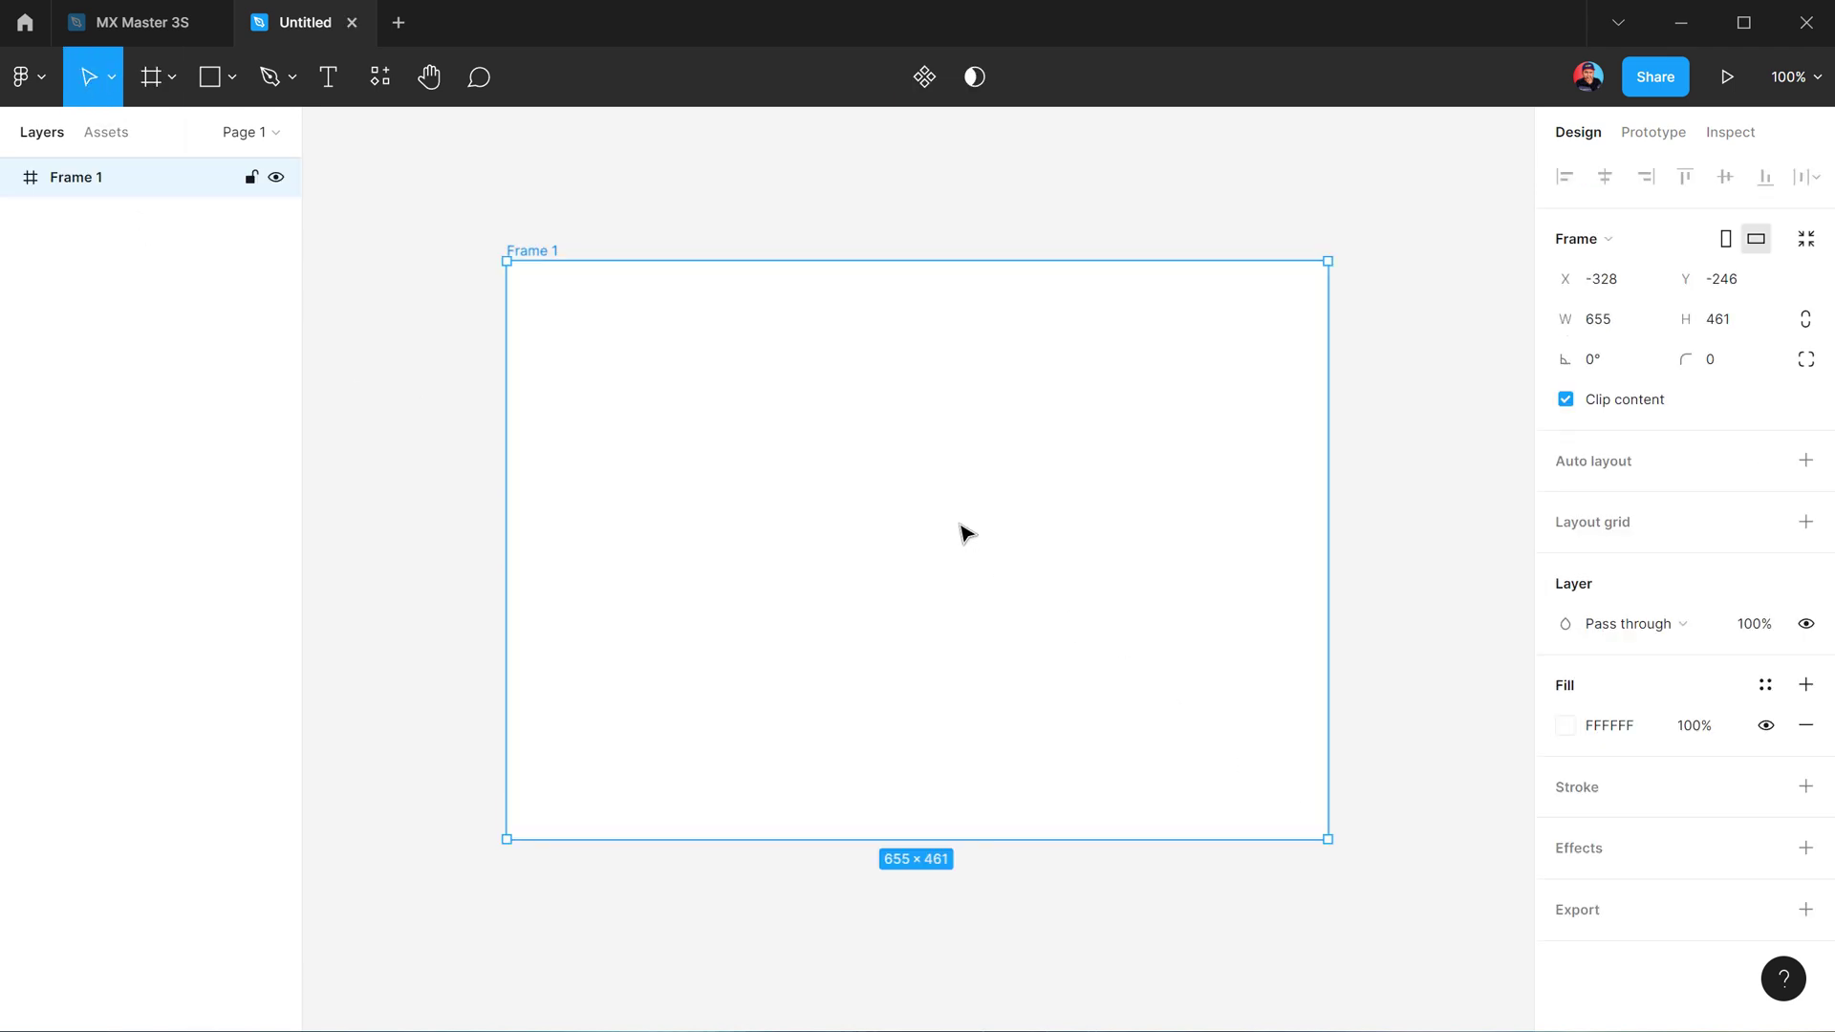
# Resize Frame 1 to 2560 × 1440 and fit it in view
pyautogui.click(1614, 326)
pyautogui.click(1734, 330)
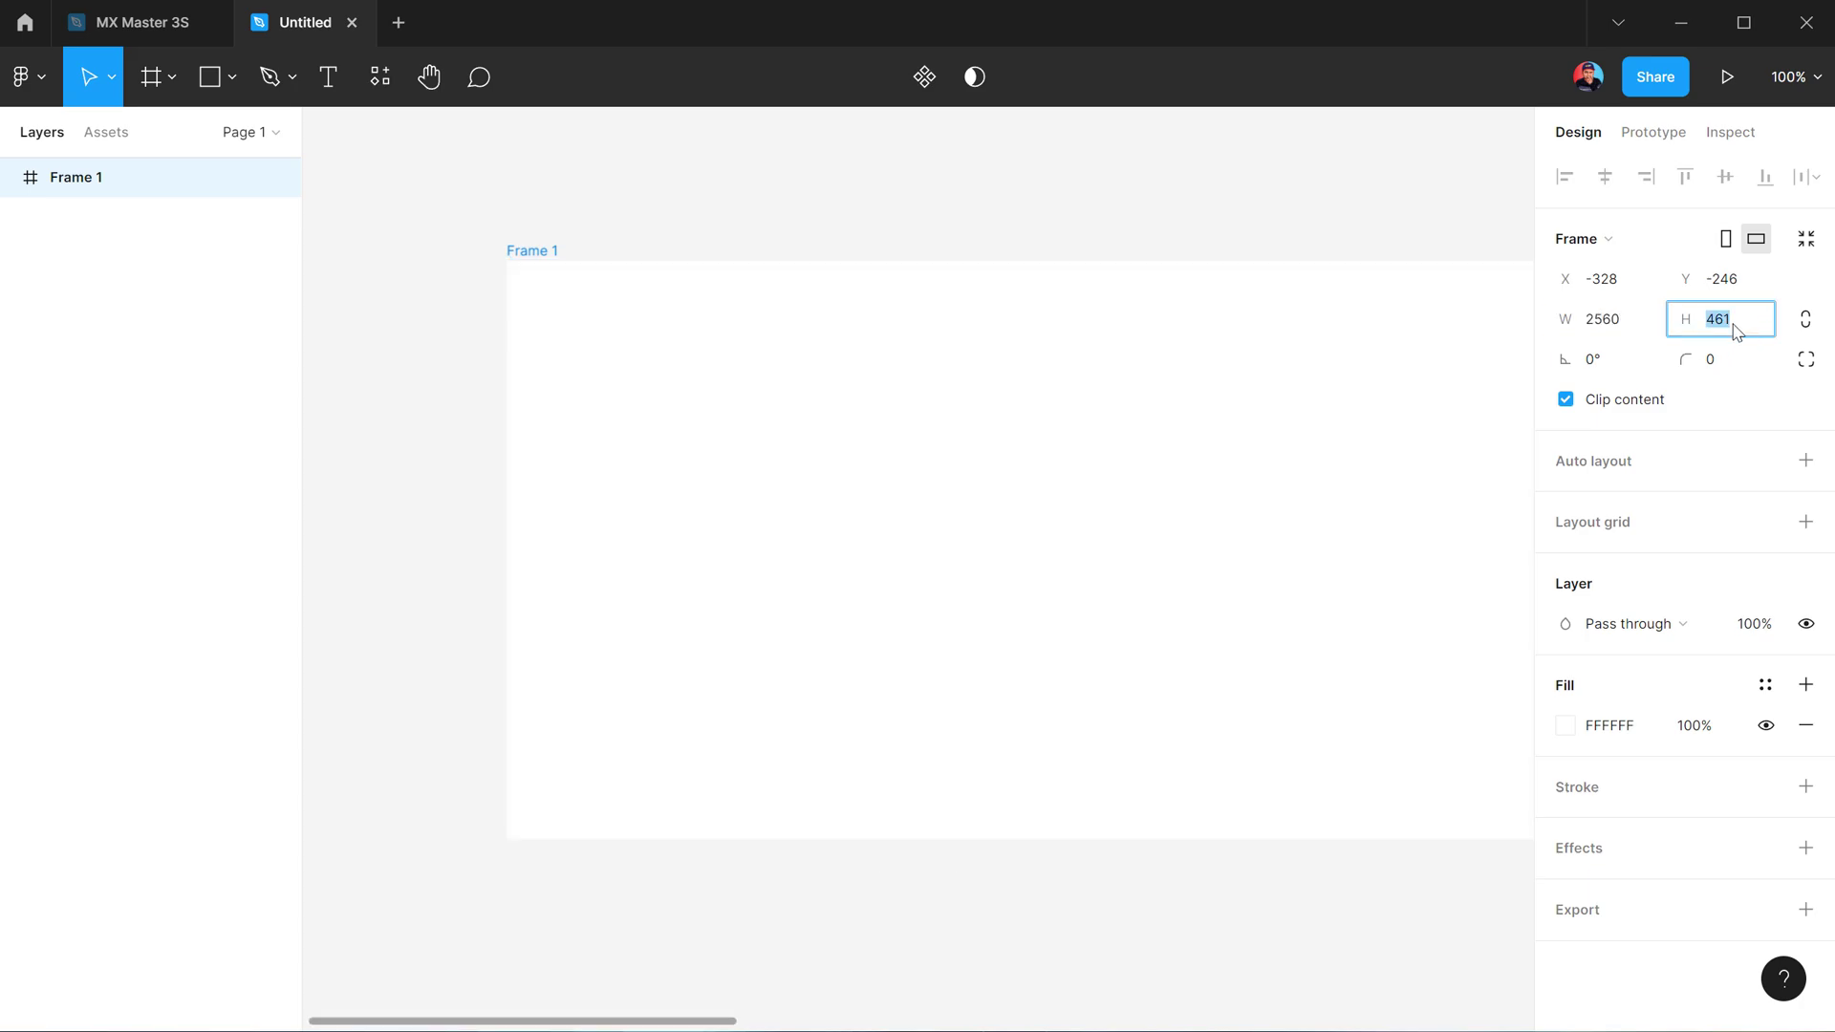
pyautogui.write('15')
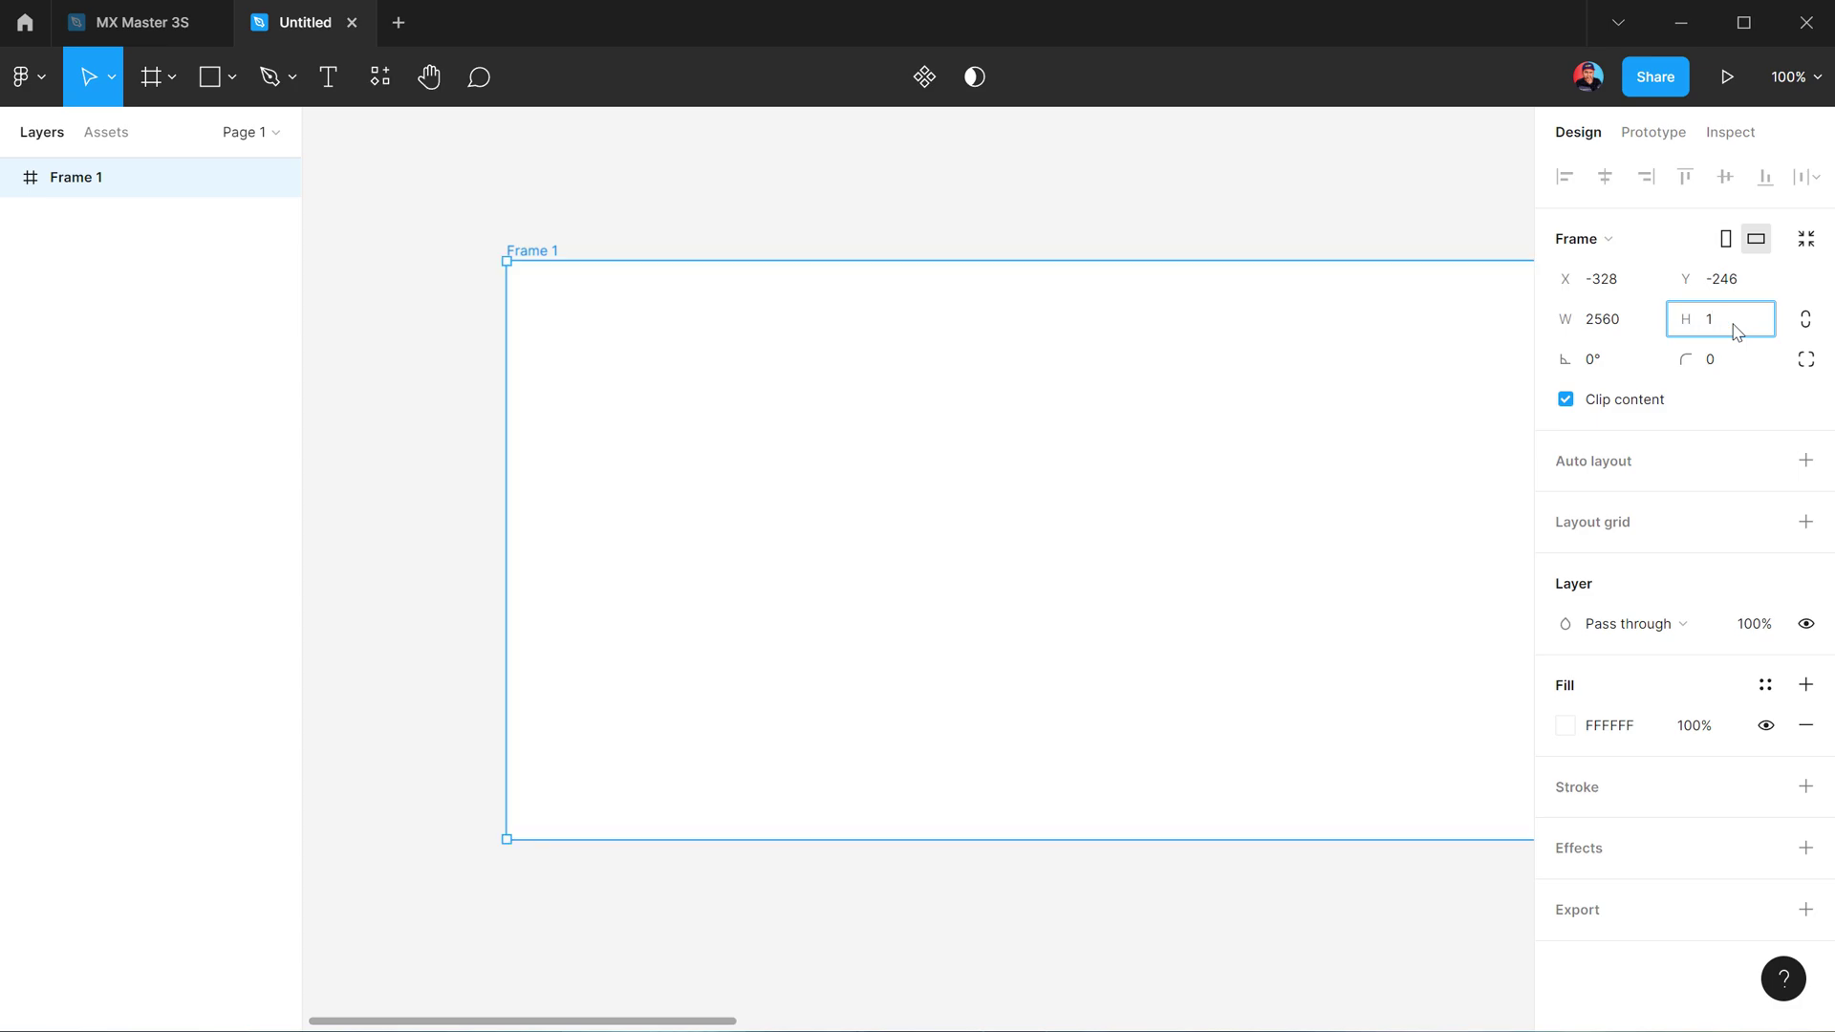
pyautogui.write('440')
pyautogui.press('Return')
pyautogui.press('Escape')
pyautogui.hotkey('shift', '1')
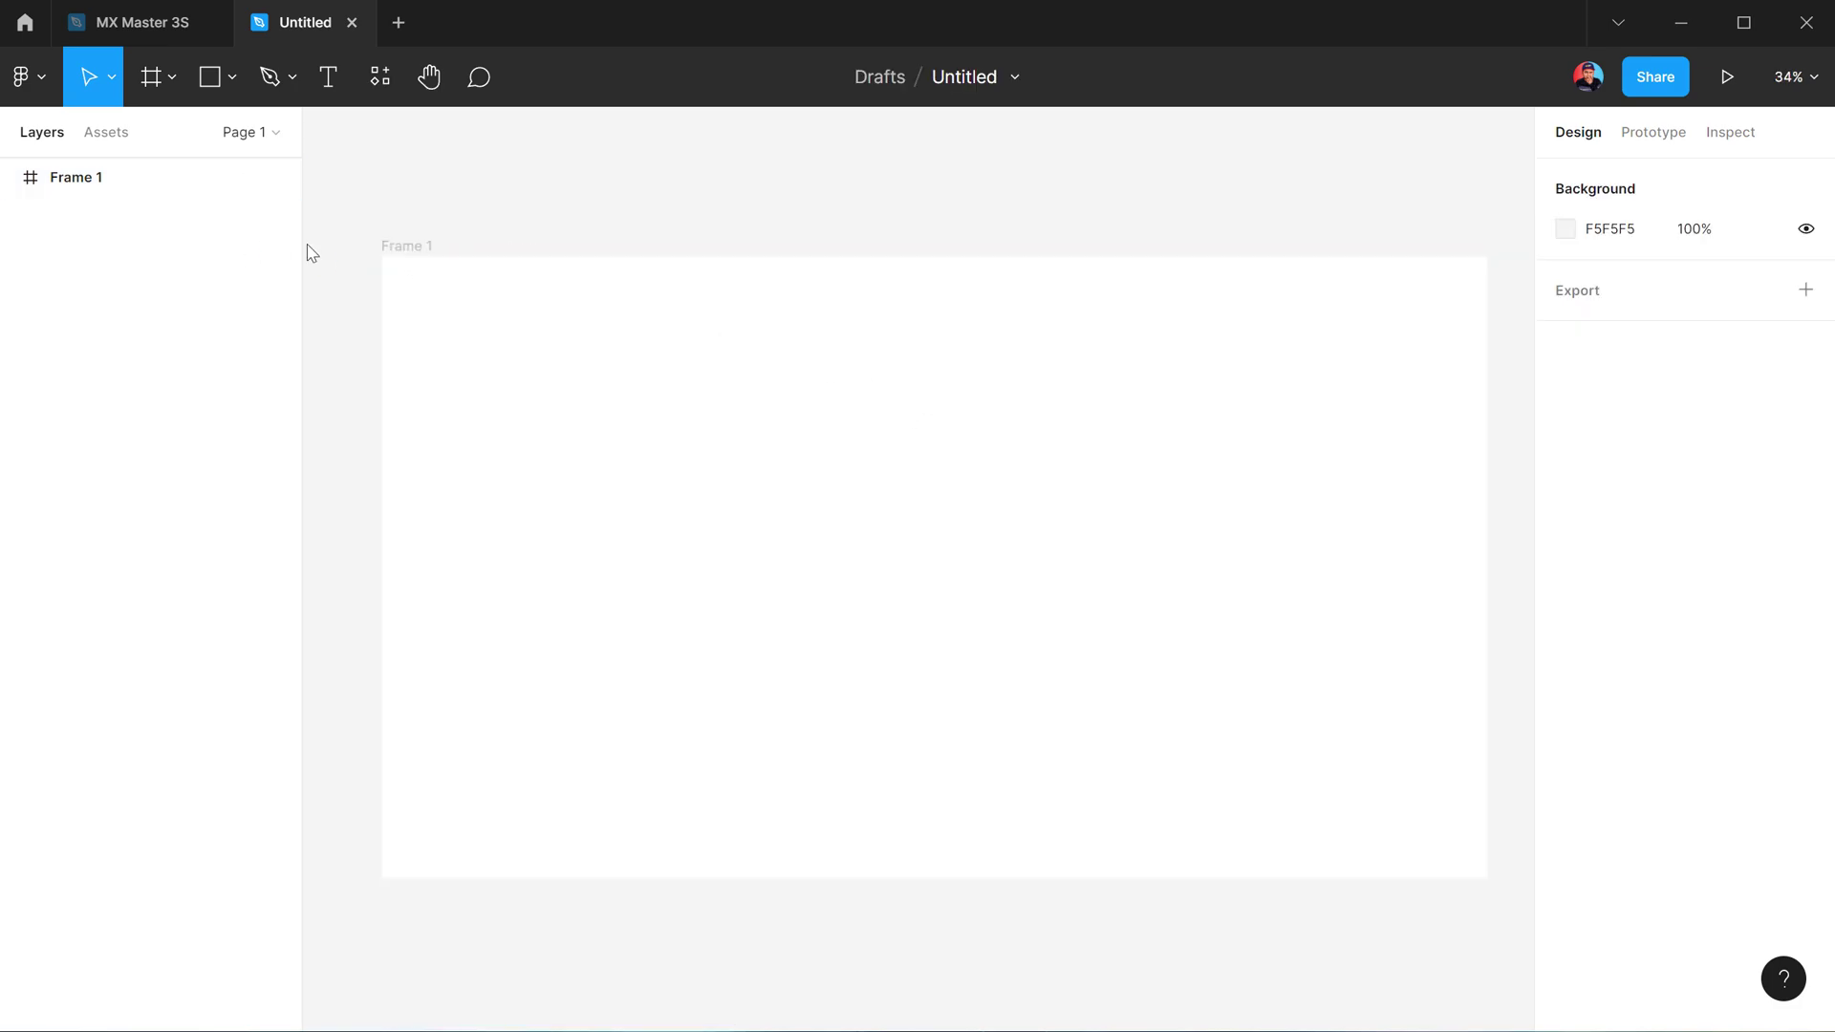
pyautogui.click(85, 190)
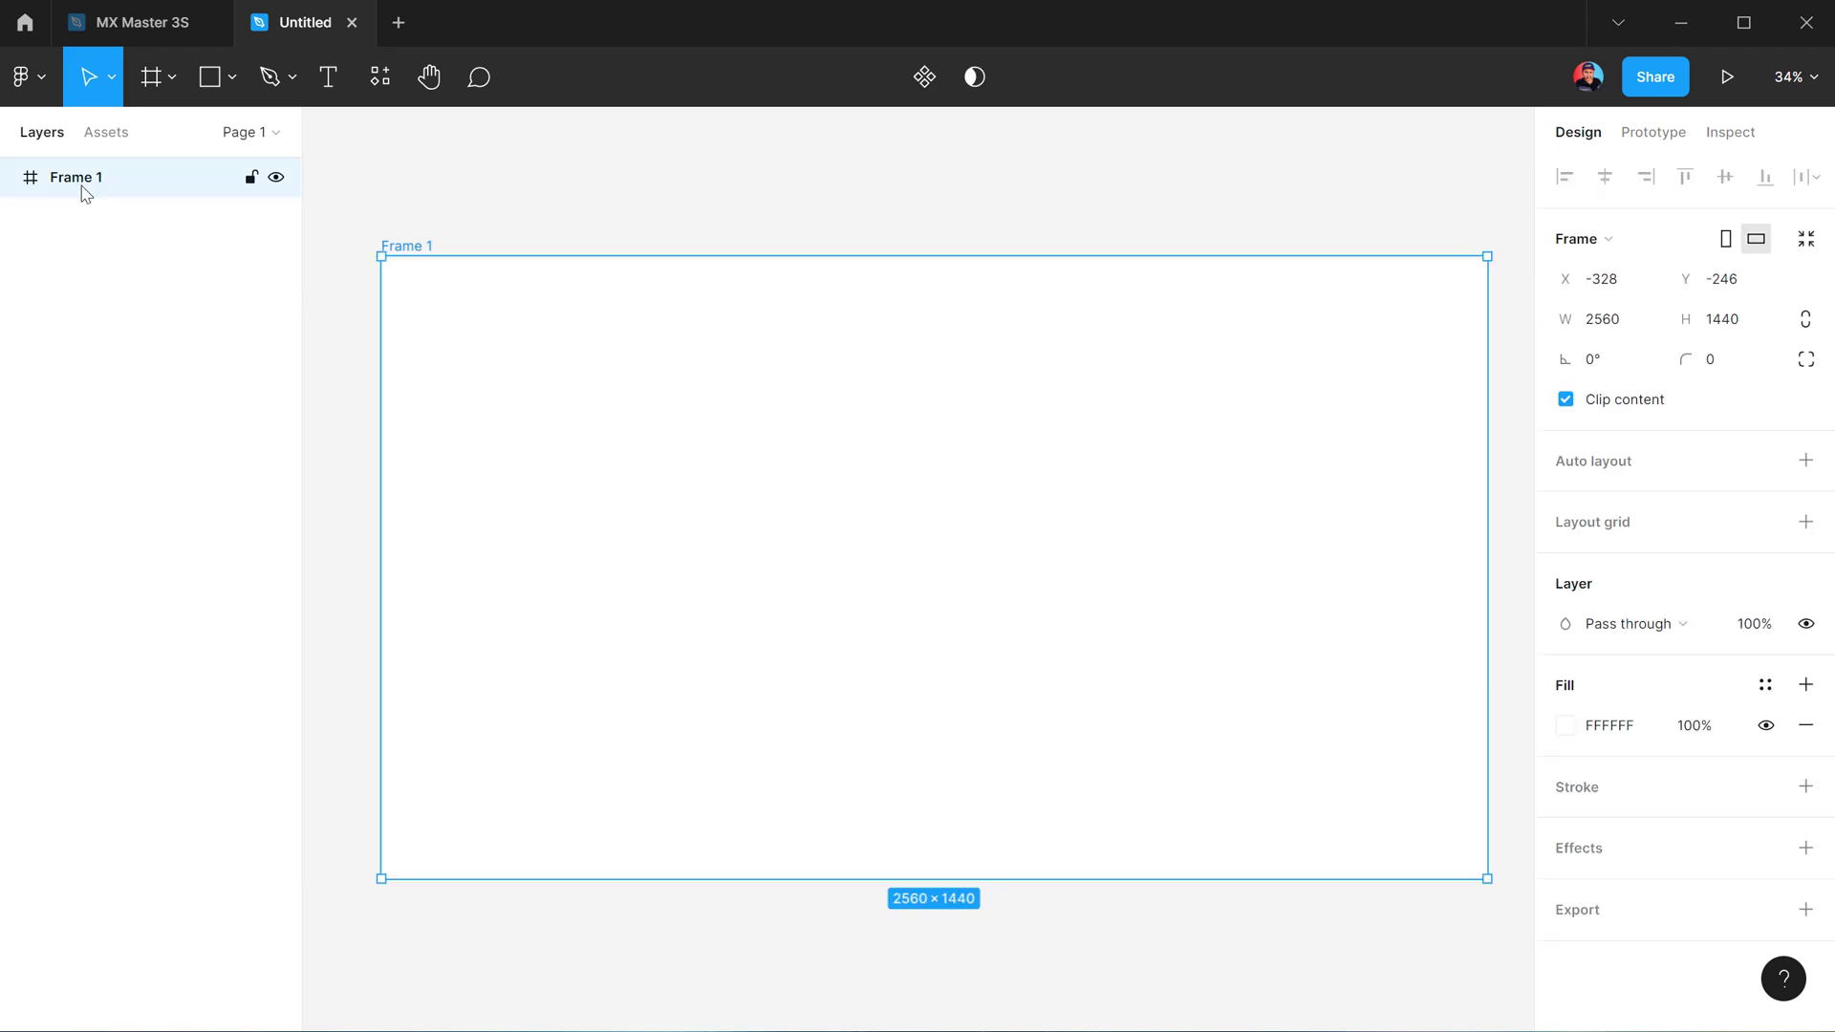
# Give the frame a horizontal linear gradient fill with a 404040 stop
pyautogui.click(1567, 730)
pyautogui.click(1305, 378)
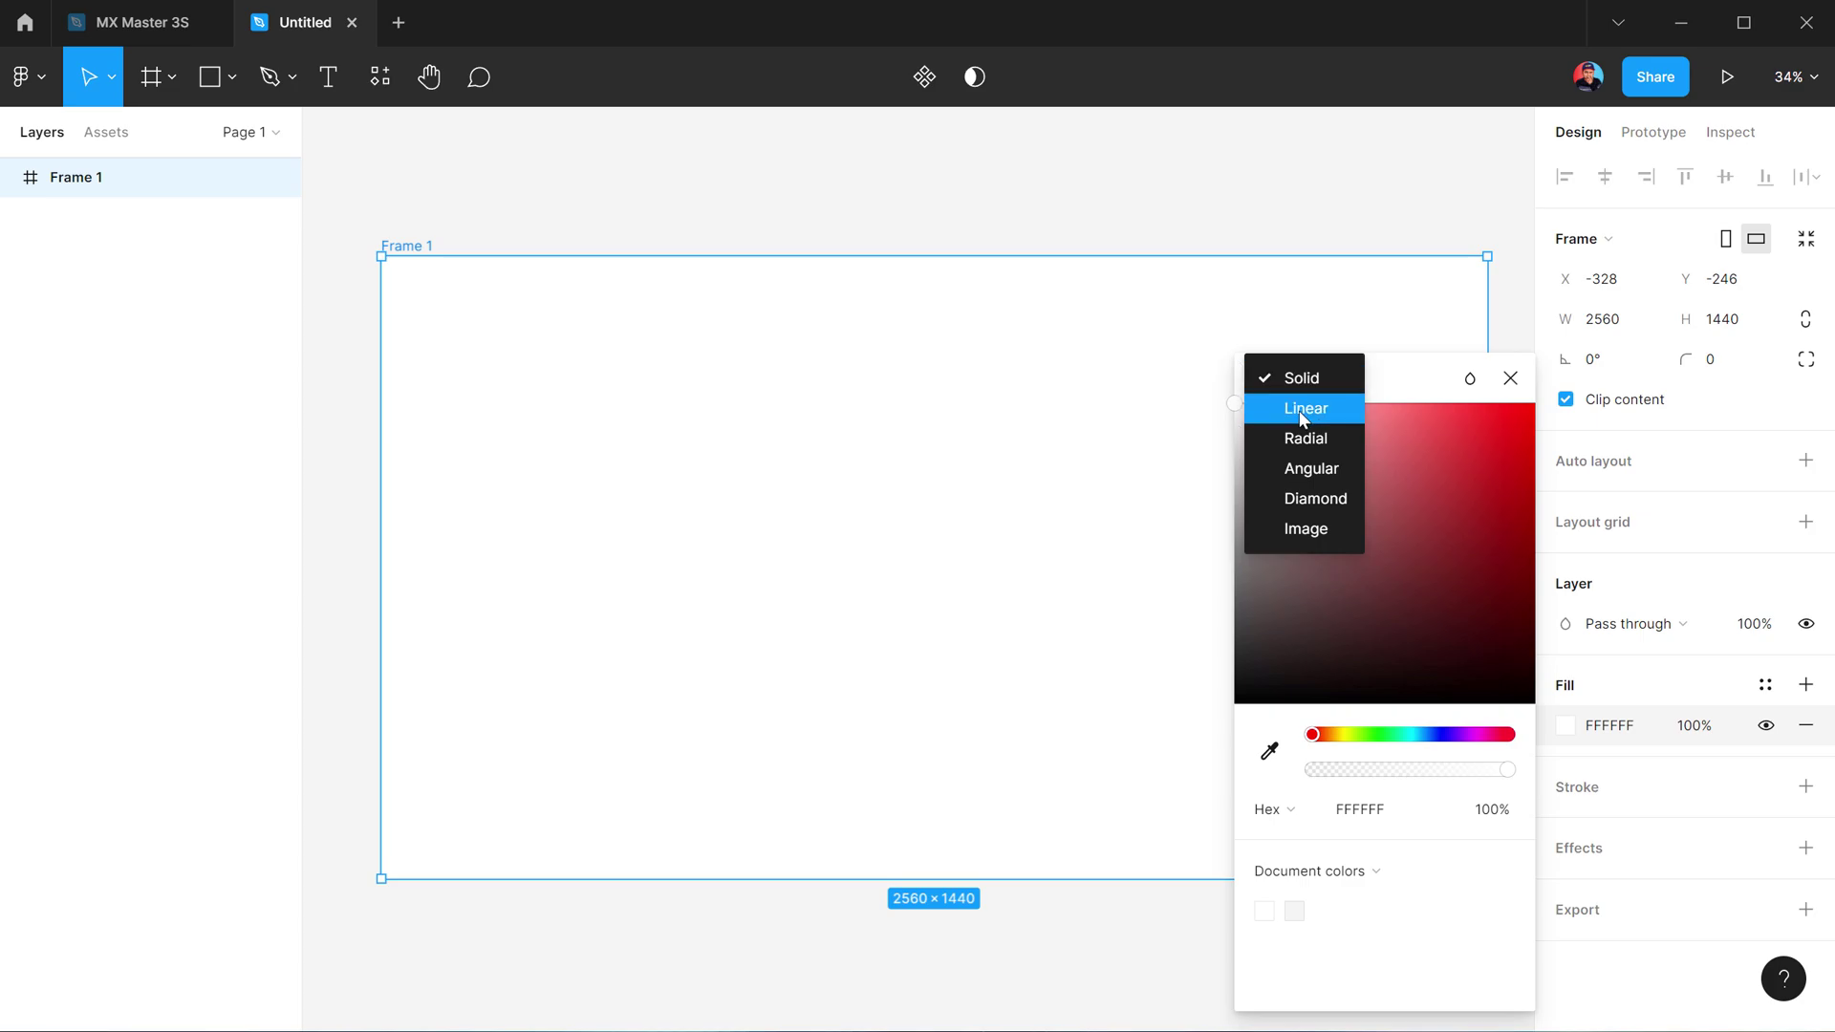
pyautogui.click(1298, 410)
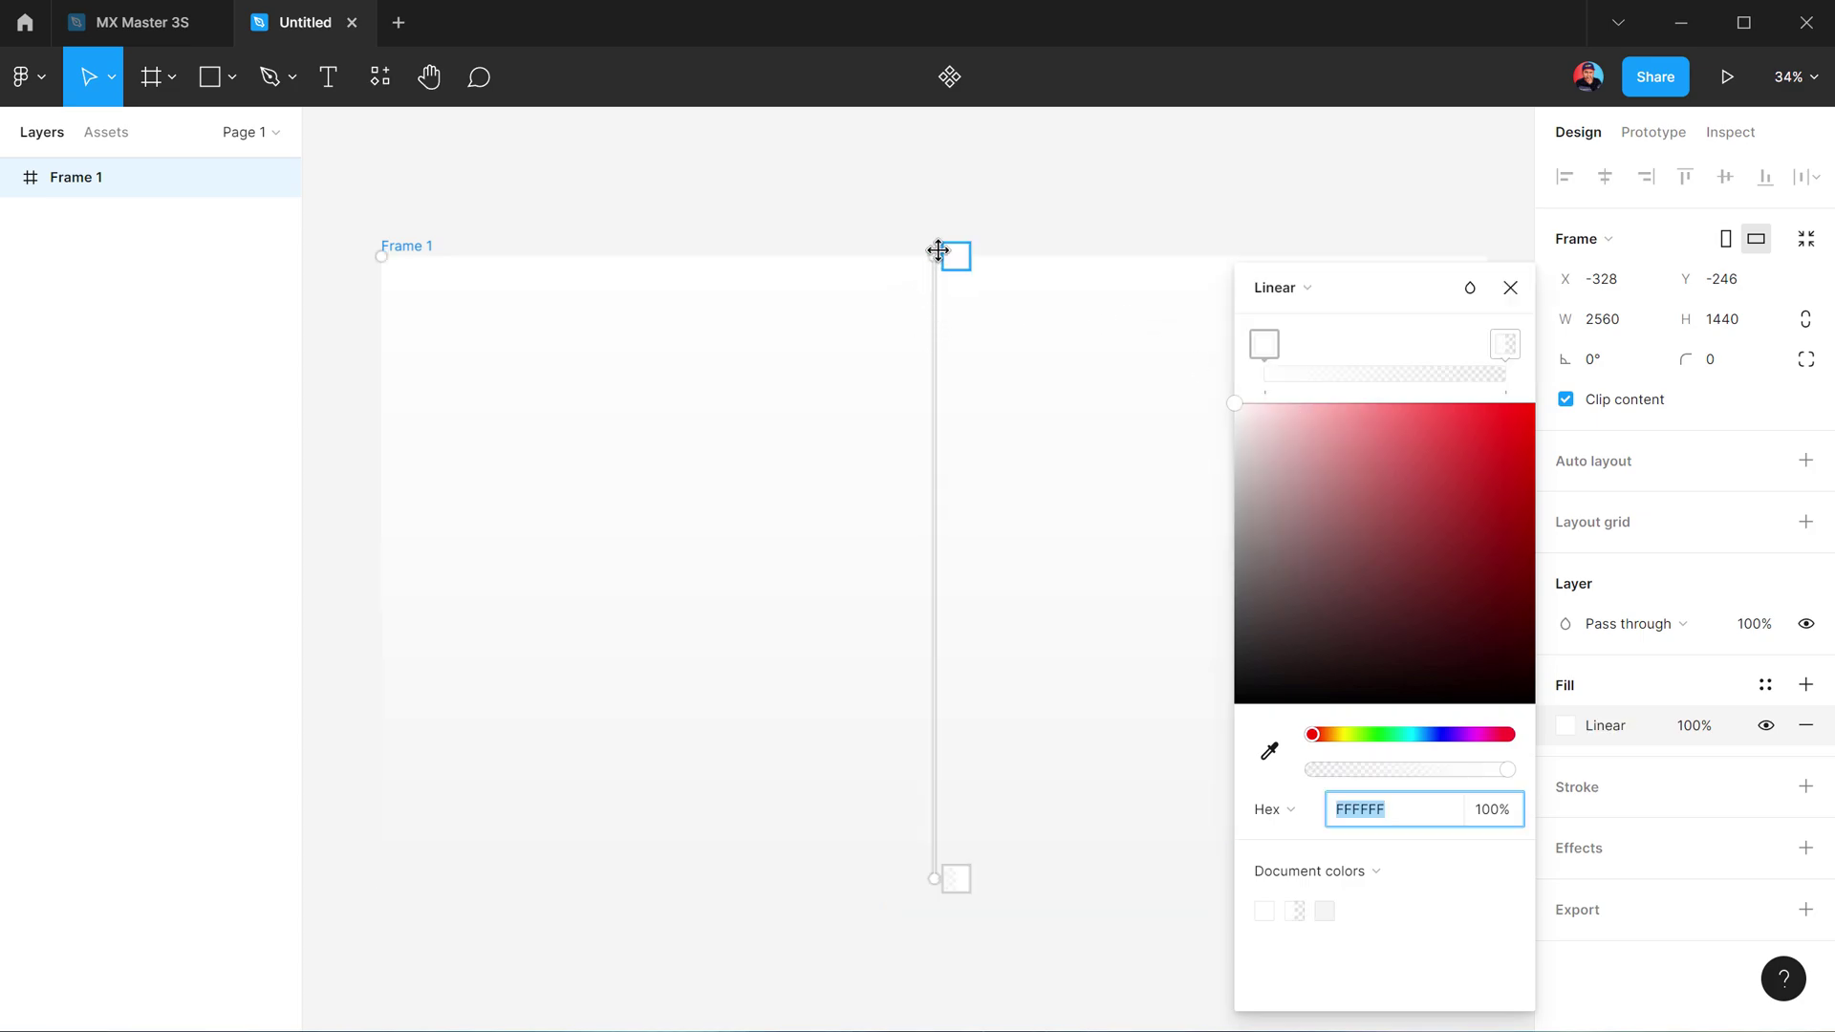
pyautogui.moveTo(937, 251); pyautogui.dragTo(1020, 519)
pyautogui.moveTo(935, 881); pyautogui.dragTo(366, 531)
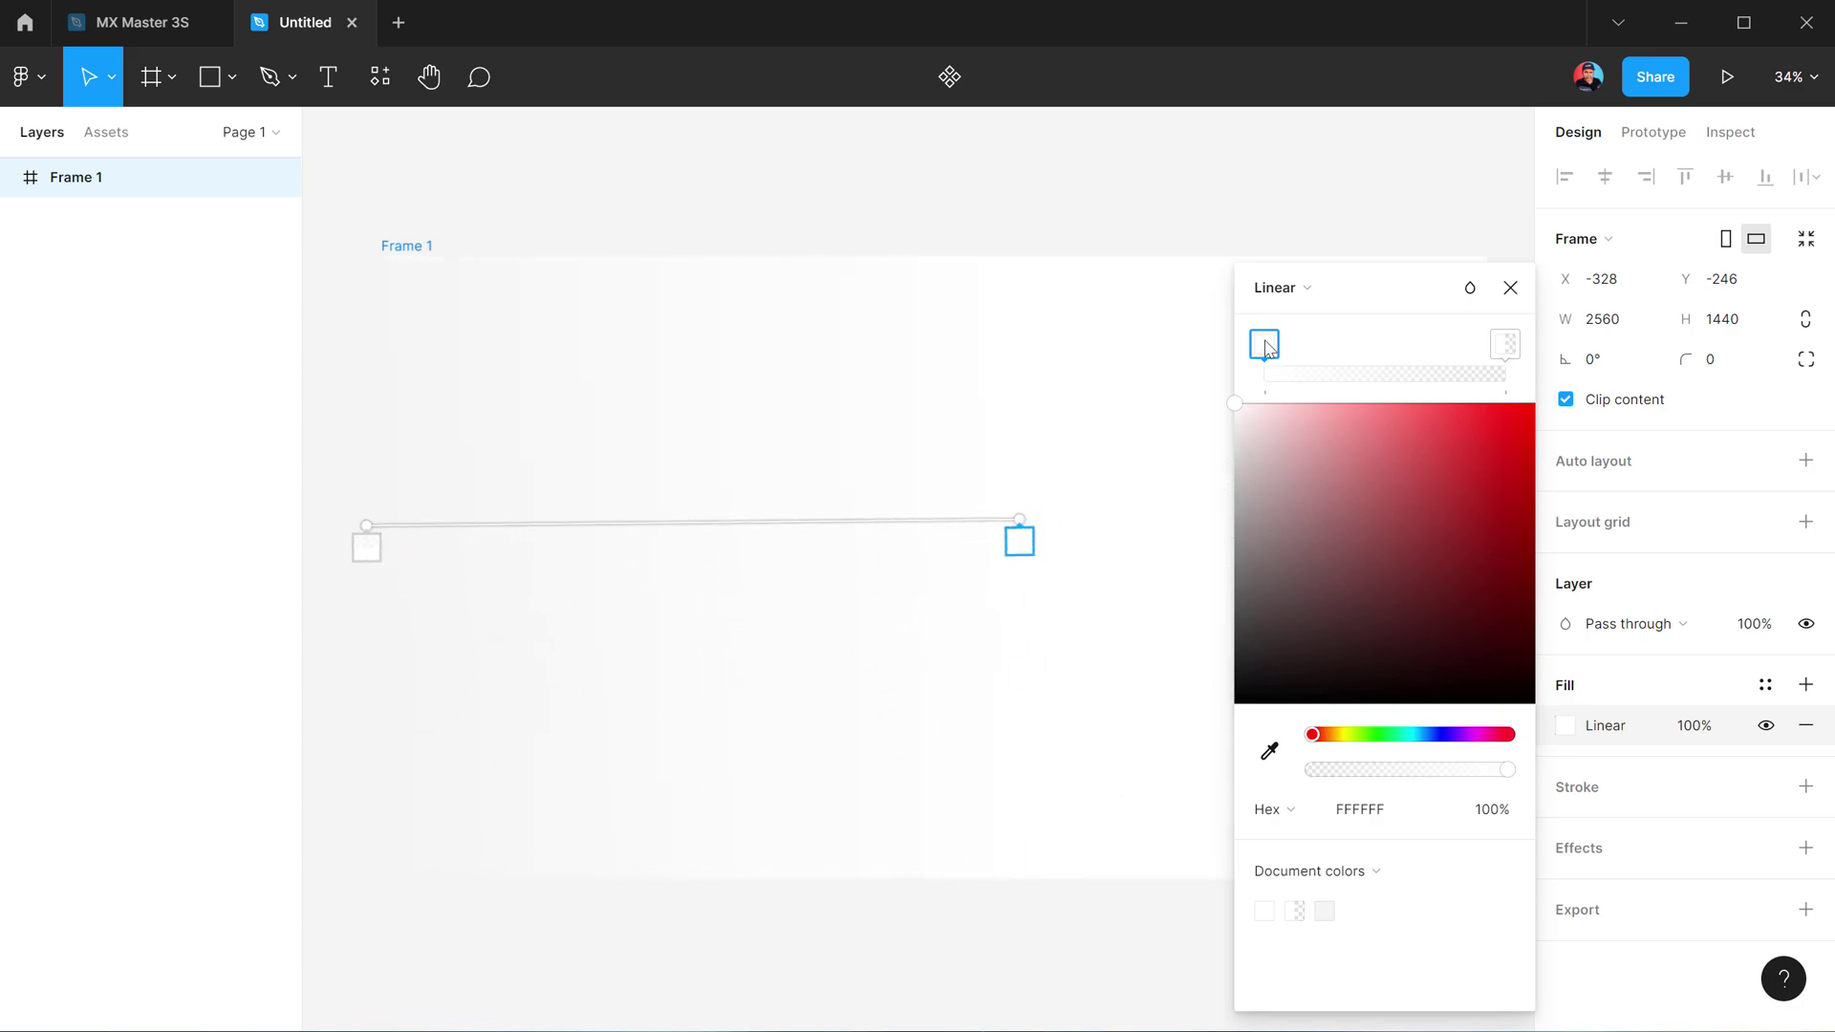
pyautogui.moveTo(1335, 597); pyautogui.dragTo(1167, 641)
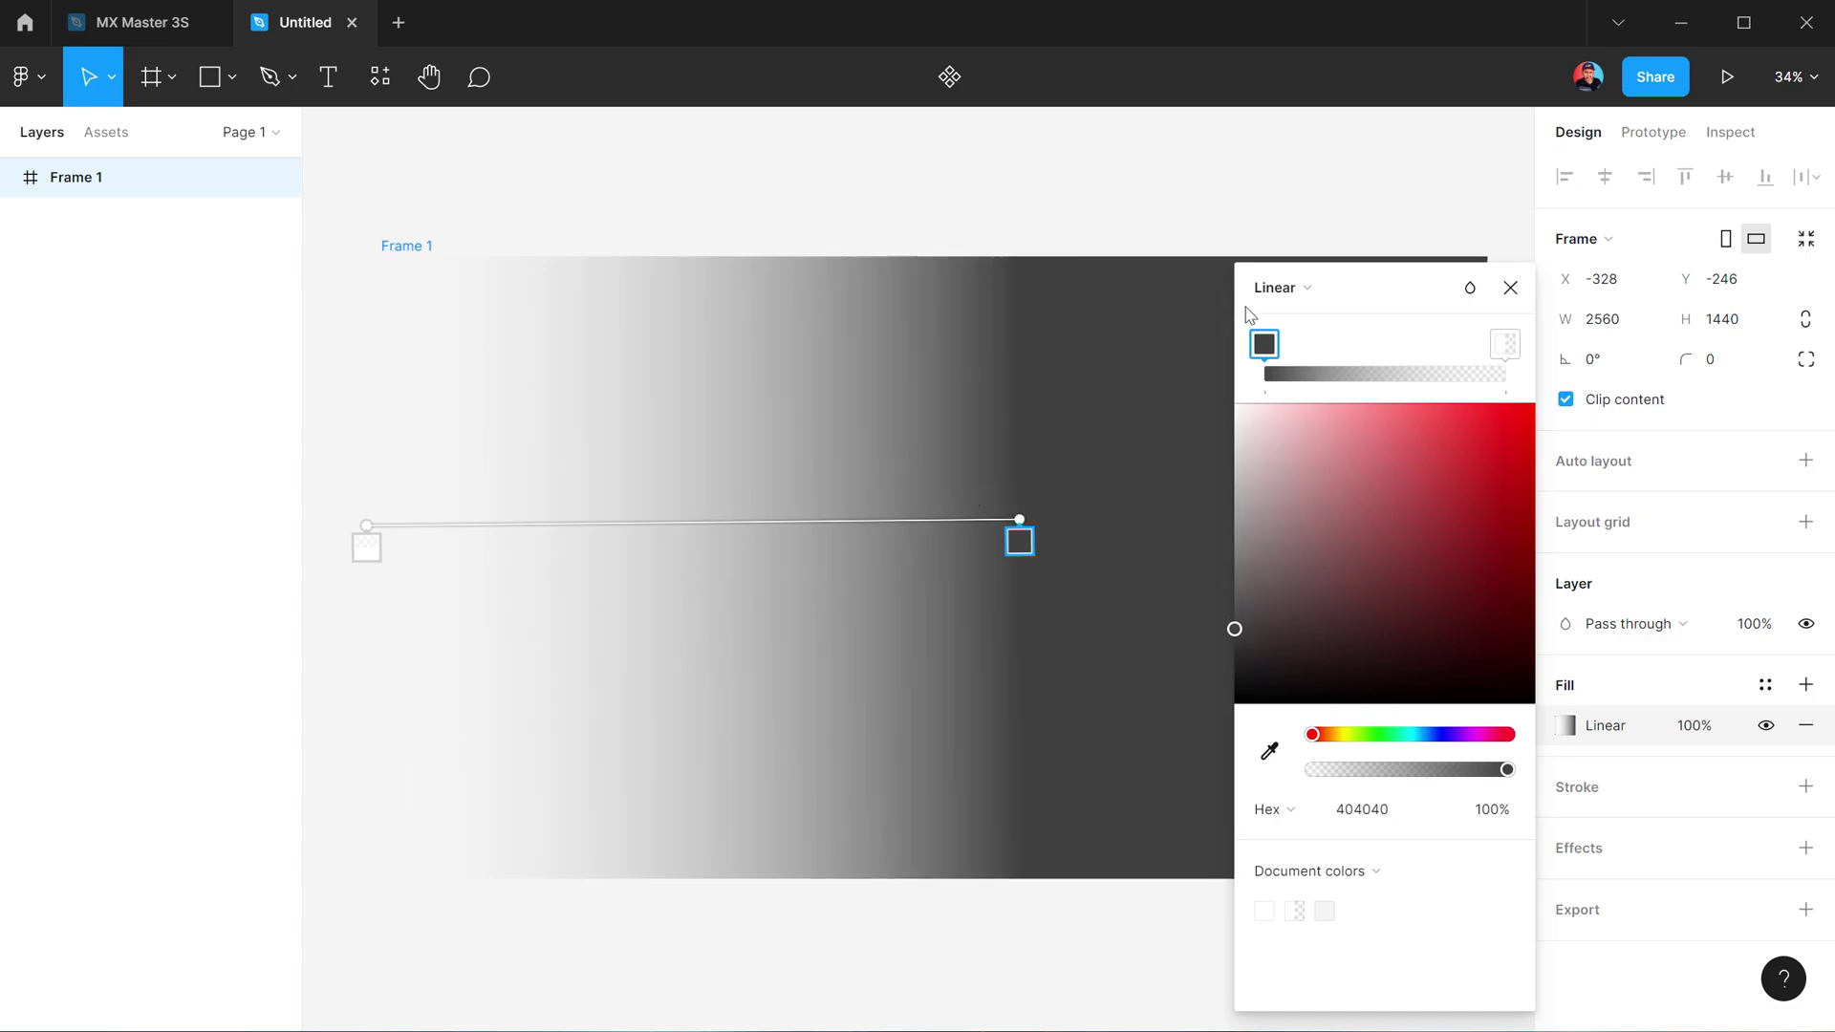
# Try a radial gradient fill centred right, with the other stop pure black
pyautogui.click(1285, 302)
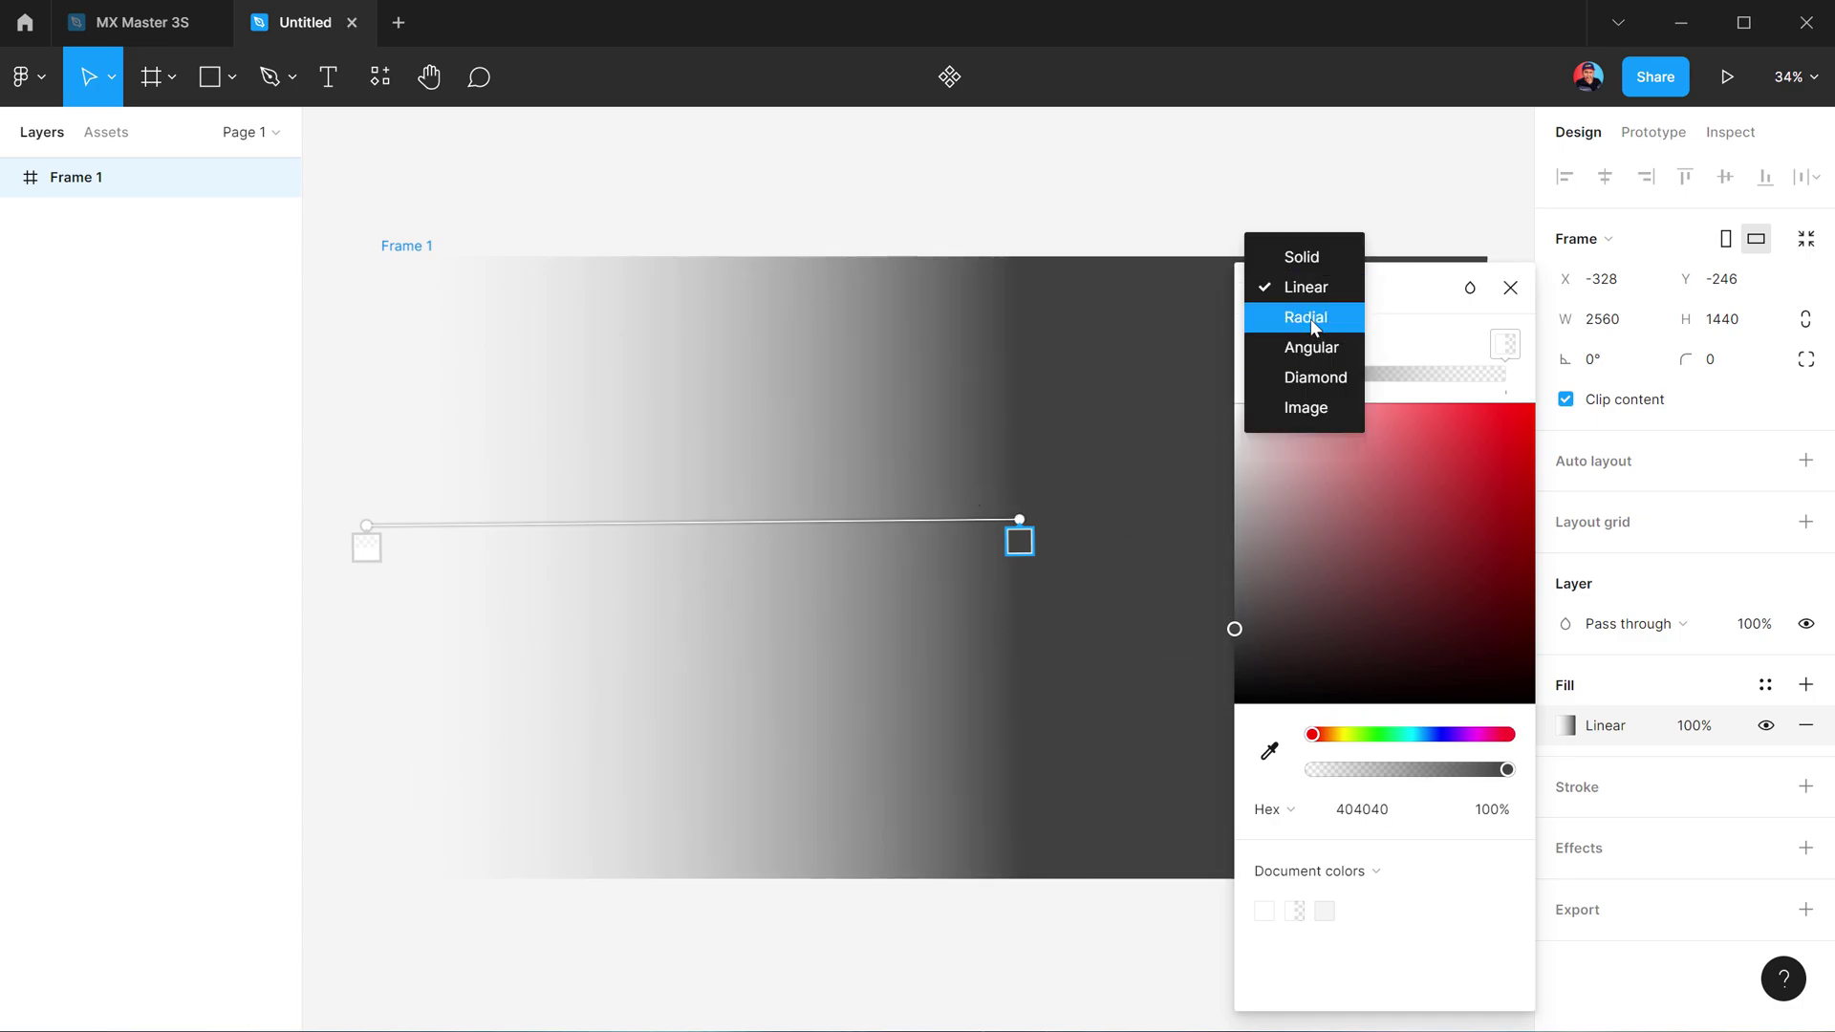
pyautogui.click(1305, 317)
pyautogui.moveTo(694, 528); pyautogui.dragTo(1032, 533)
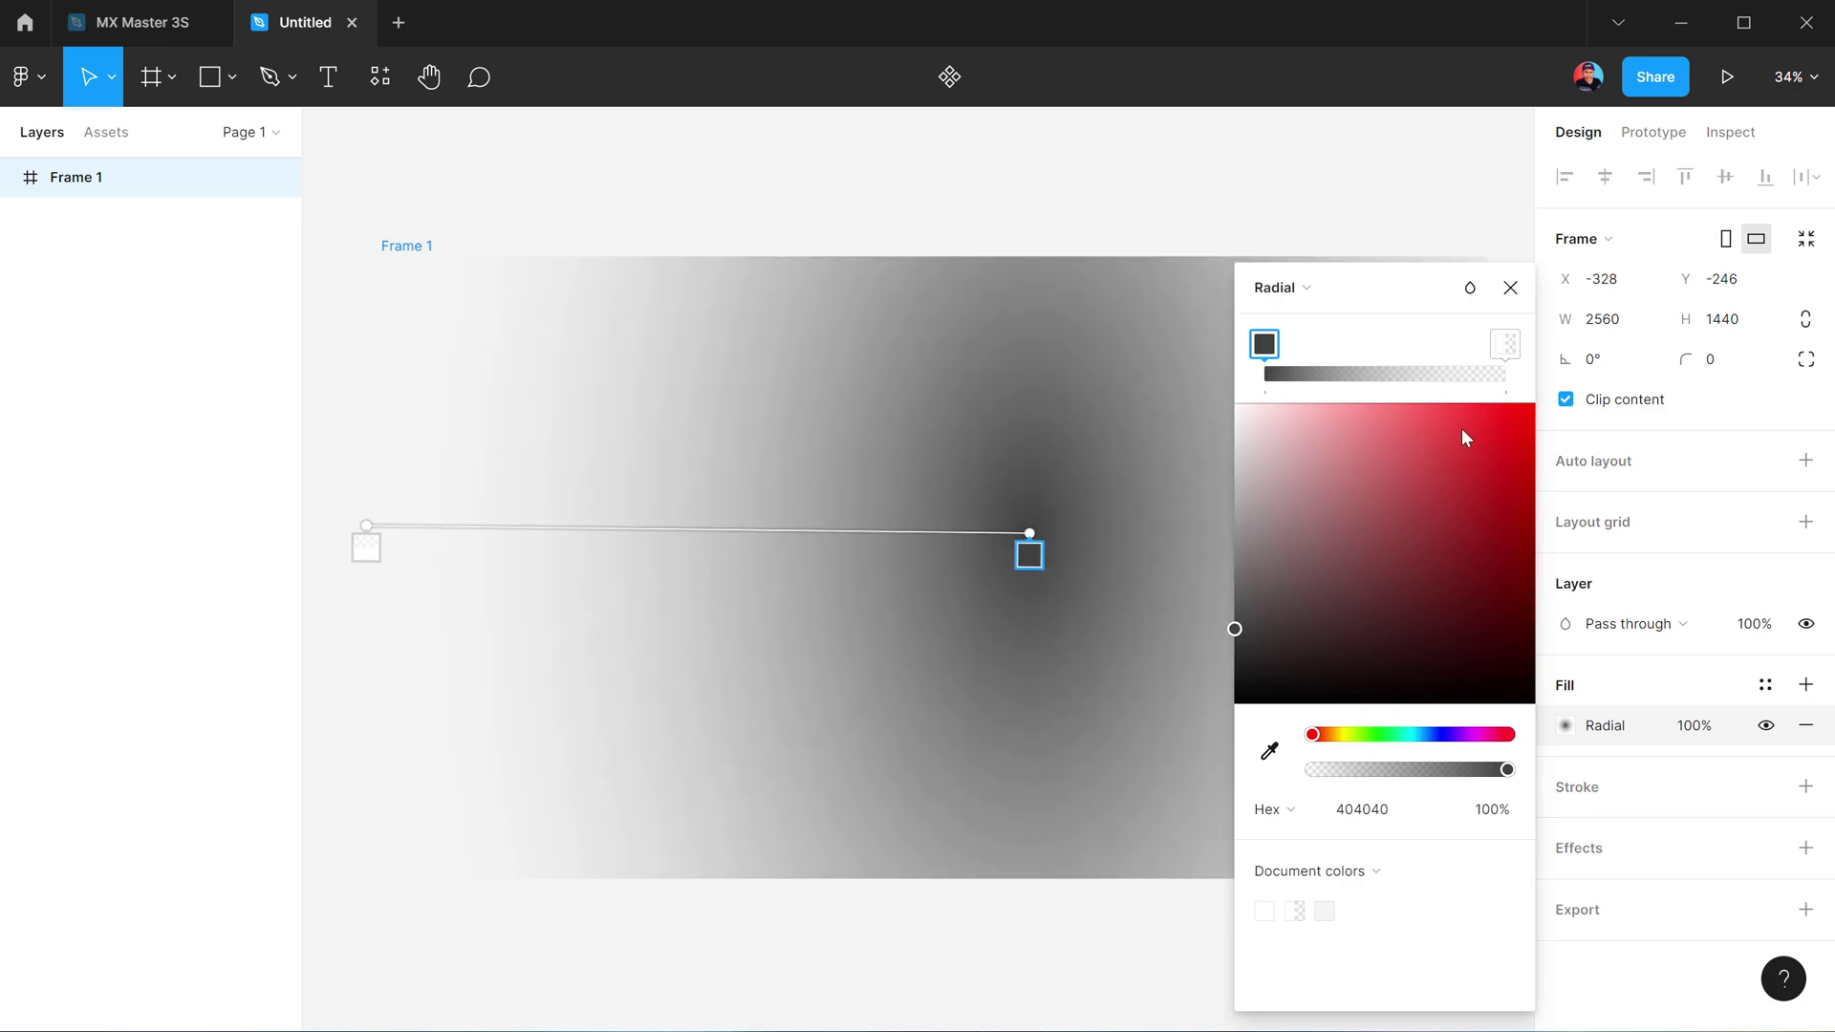
pyautogui.click(1505, 344)
pyautogui.moveTo(1328, 604); pyautogui.dragTo(1137, 726)
pyautogui.moveTo(1029, 533); pyautogui.dragTo(1220, 533)
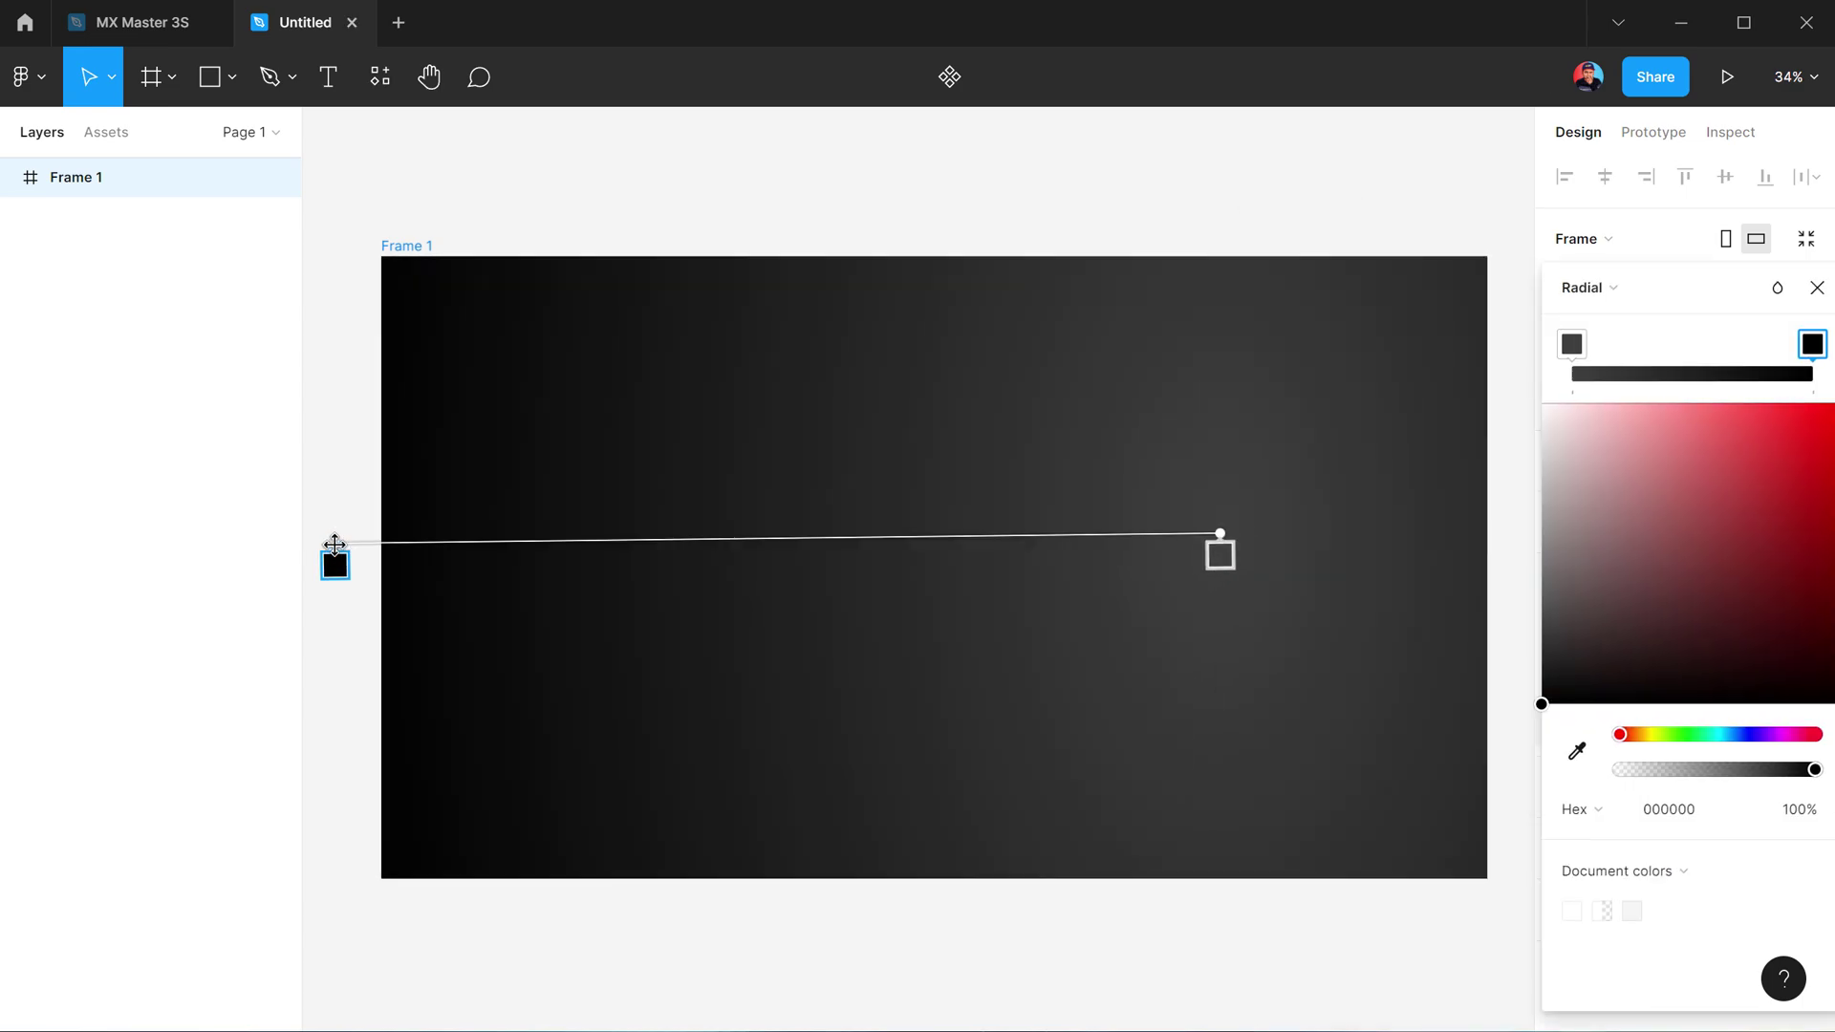
# Revert the fill to linear and darken its right stop to dark grey
pyautogui.click(1600, 288)
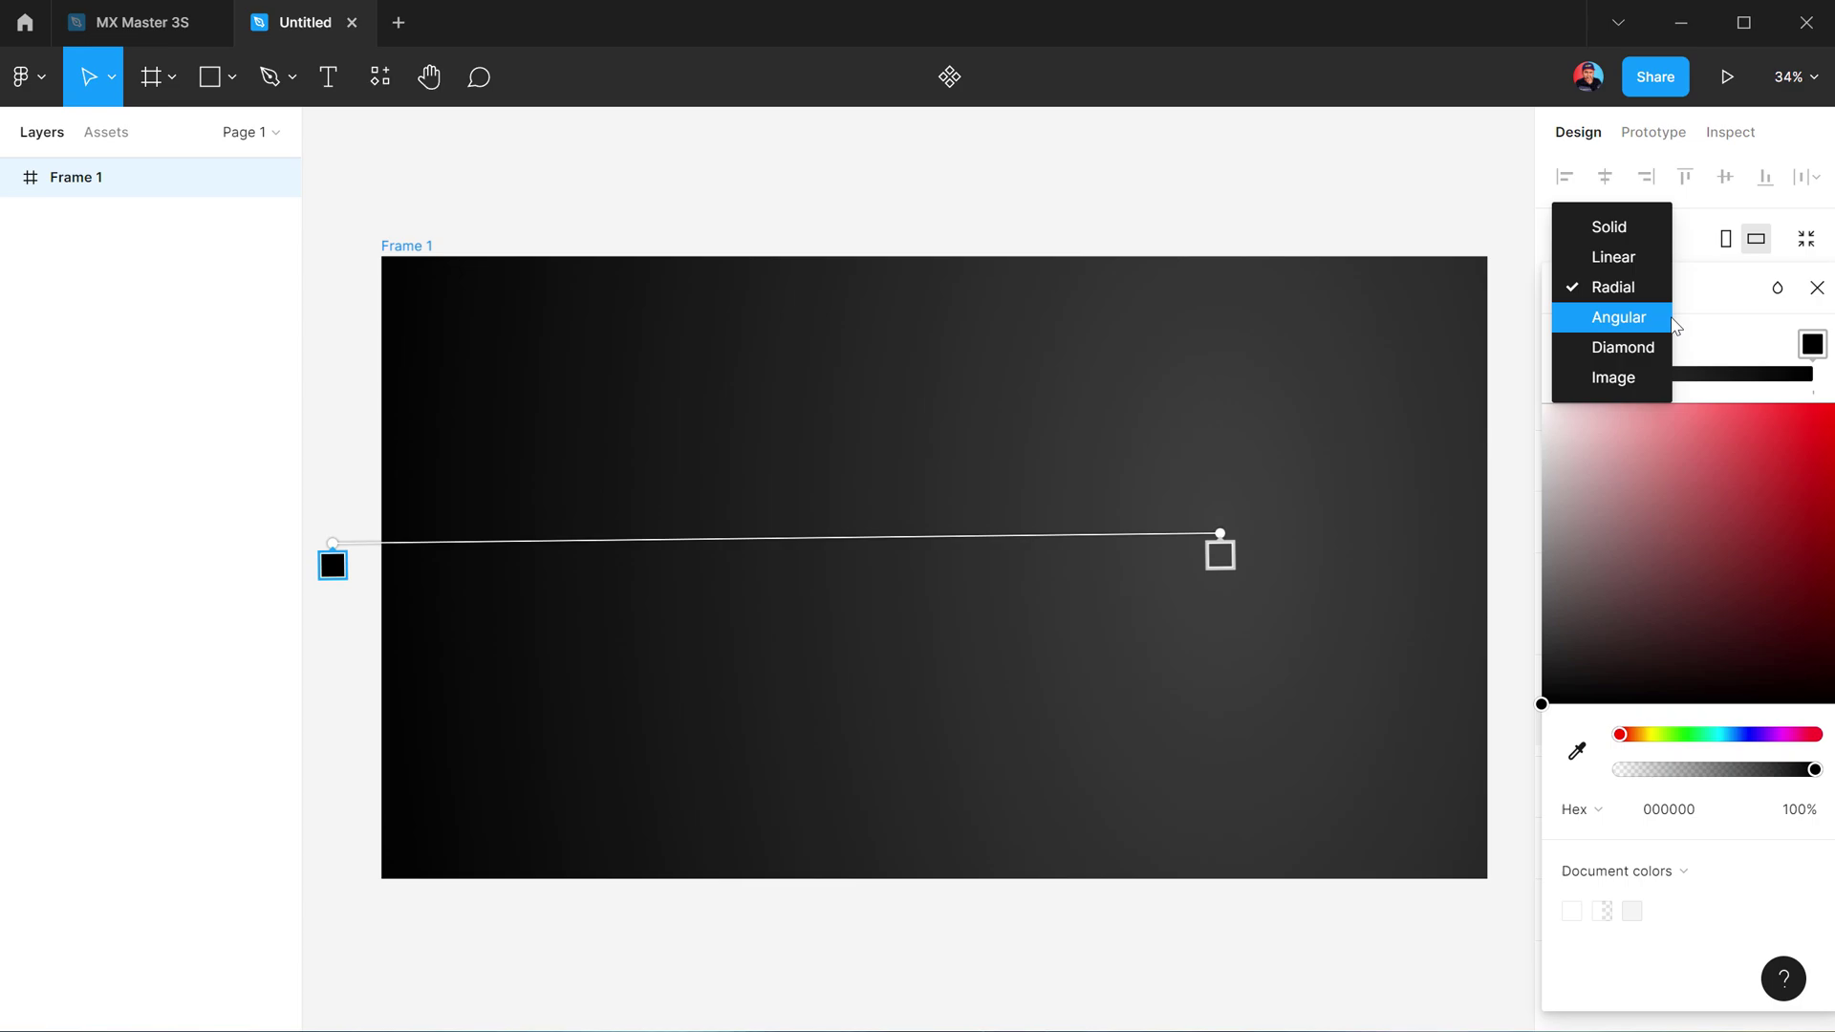
pyautogui.click(1610, 258)
pyautogui.scroll(-2, 1021, 414)
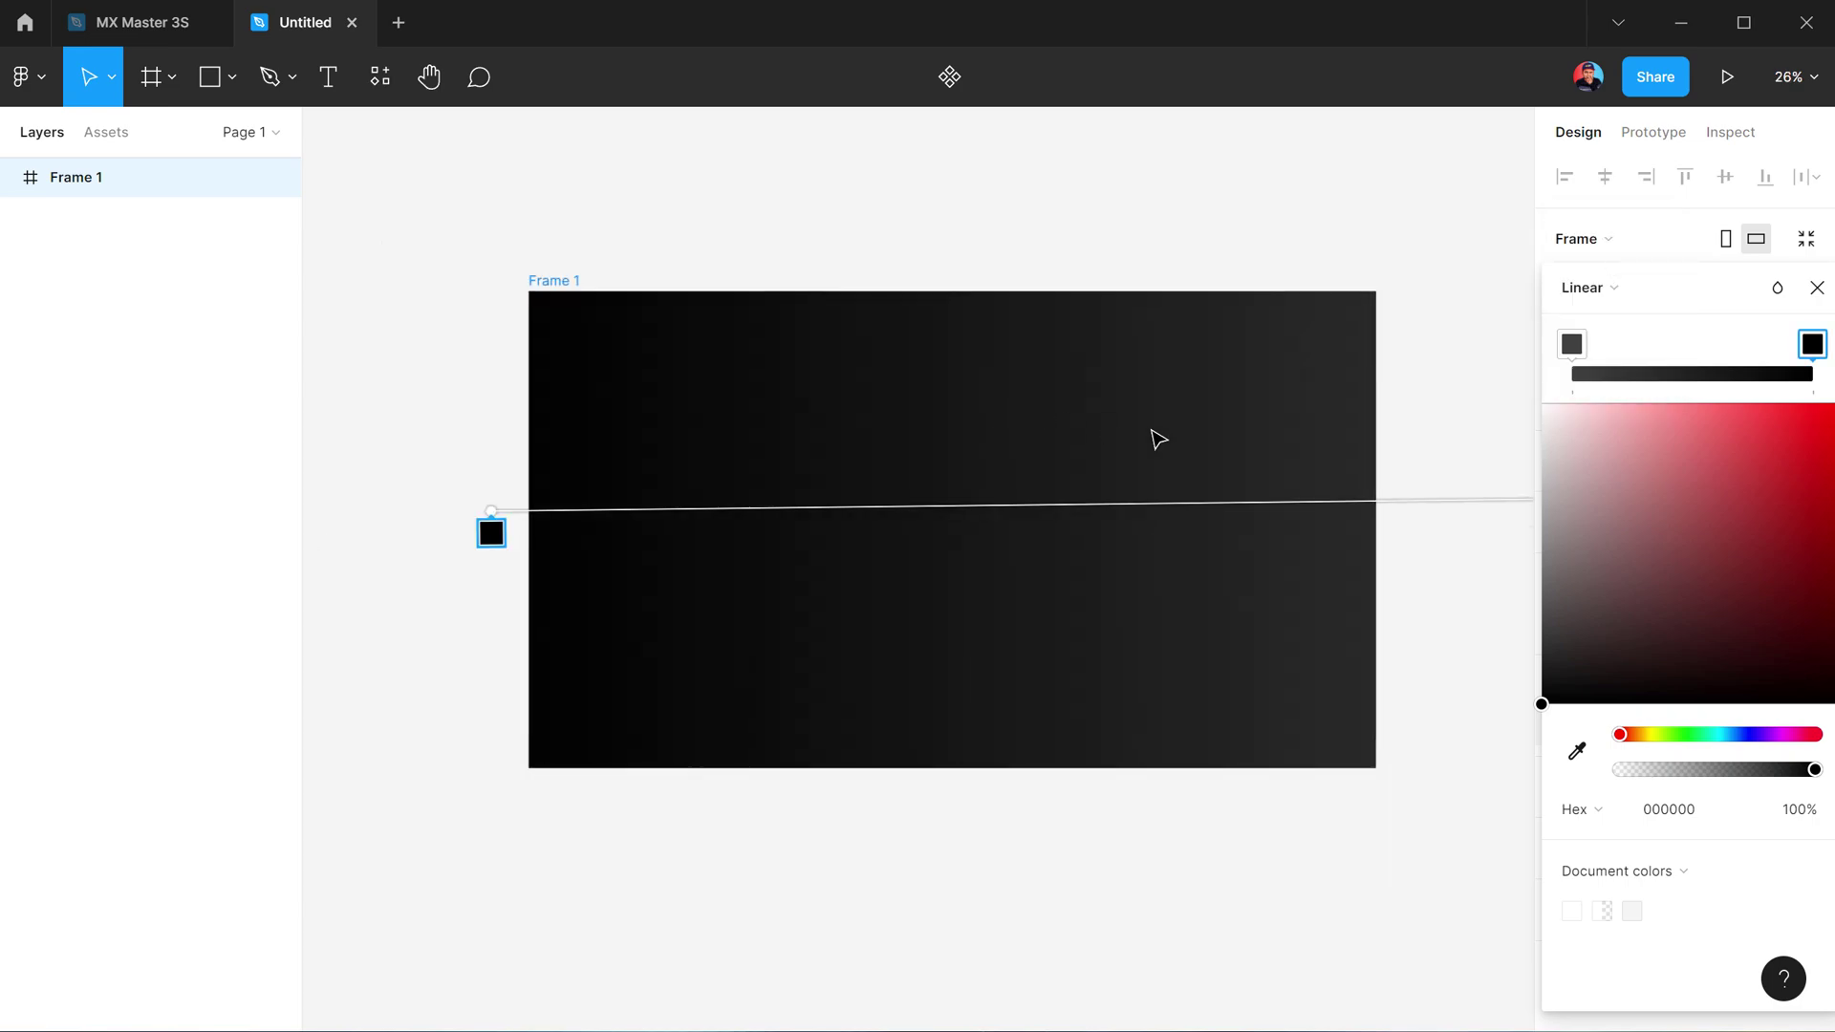
pyautogui.scroll(-2, 1074, 427)
pyautogui.scroll(-2, 1070, 435)
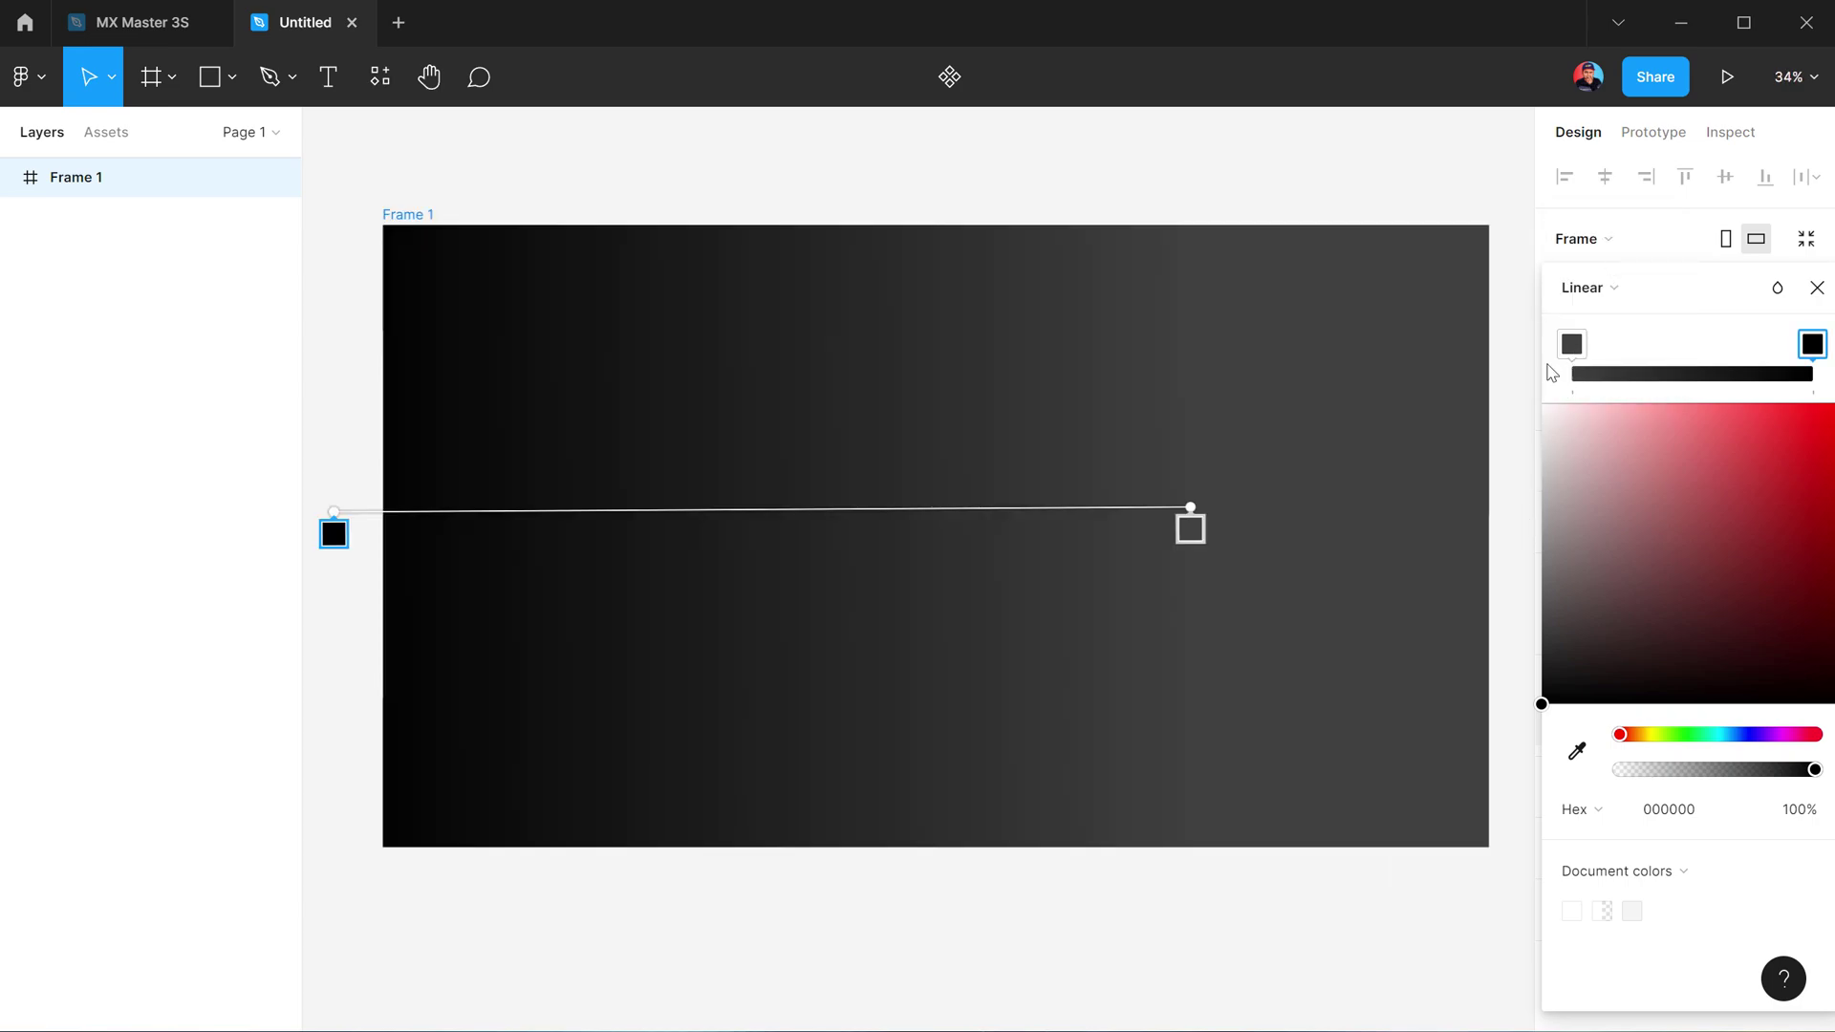
pyautogui.click(1195, 532)
pyautogui.moveTo(1577, 586); pyautogui.dragTo(1510, 669)
pyautogui.click(1514, 678)
pyautogui.click(231, 77)
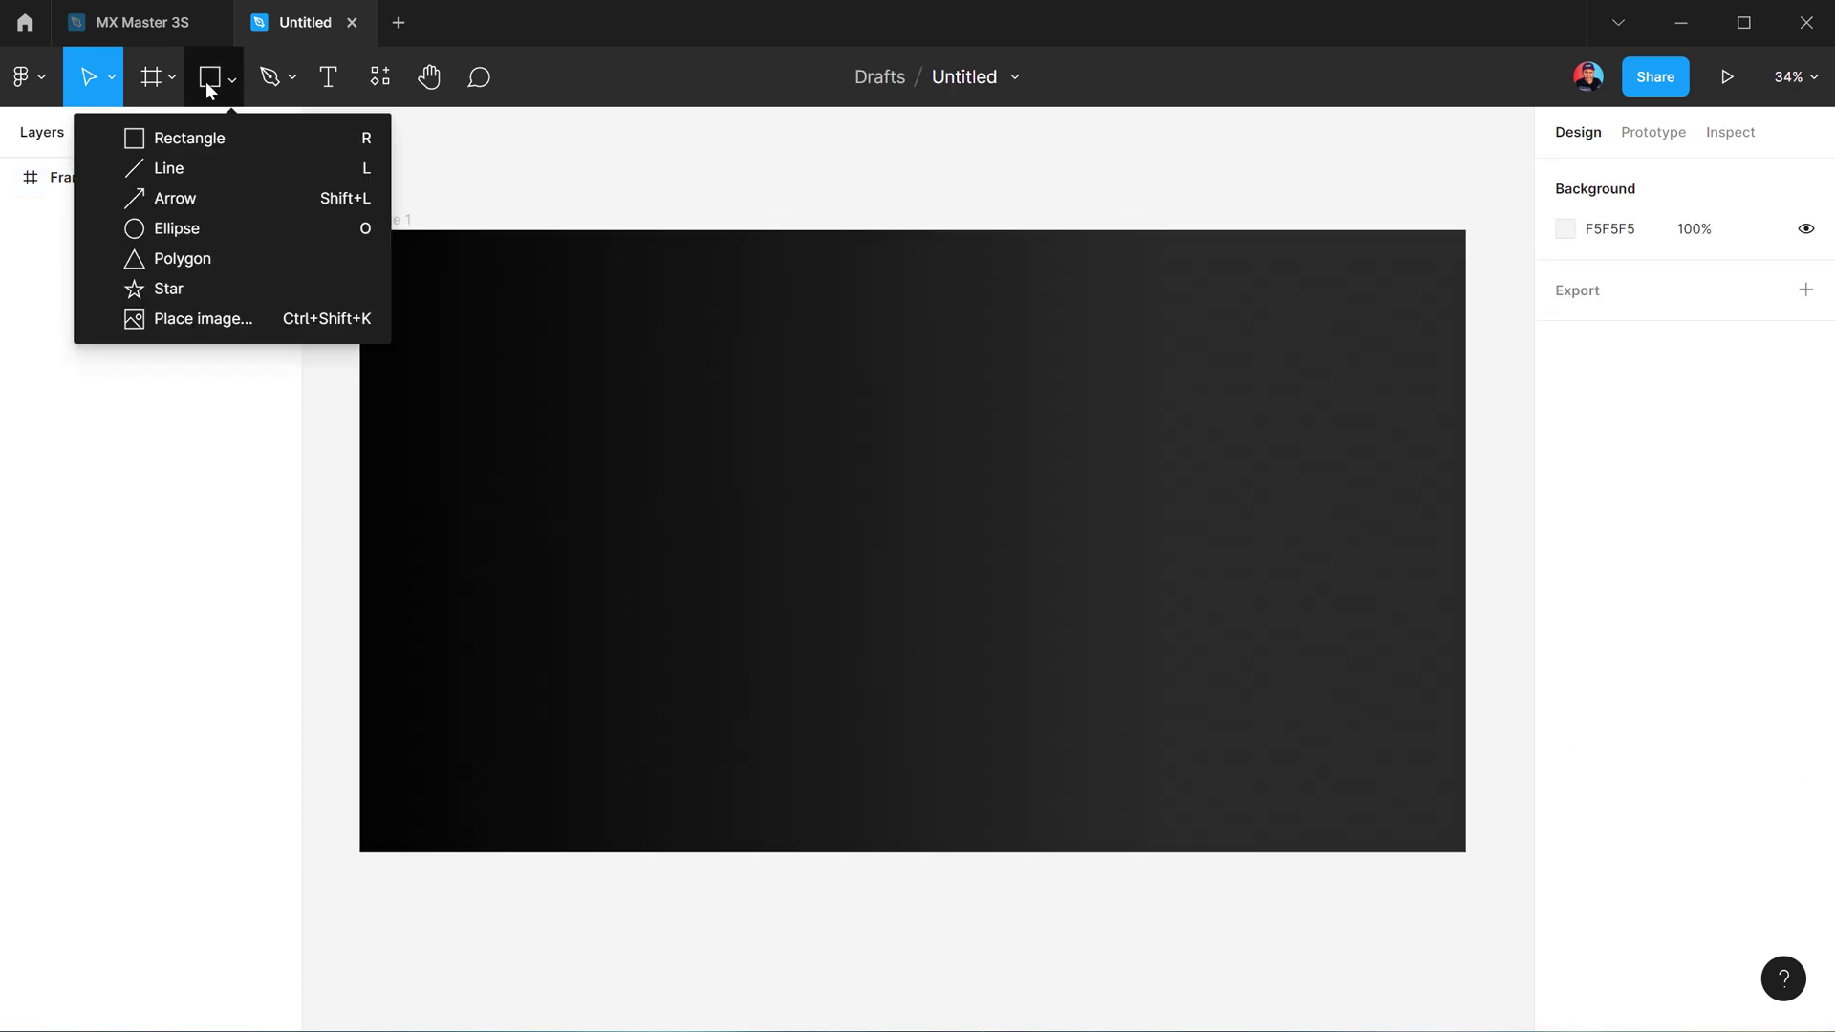
# Draw an 862-wide rectangle over the frame's right side with a tall radial gradient fill
pyautogui.click(167, 136)
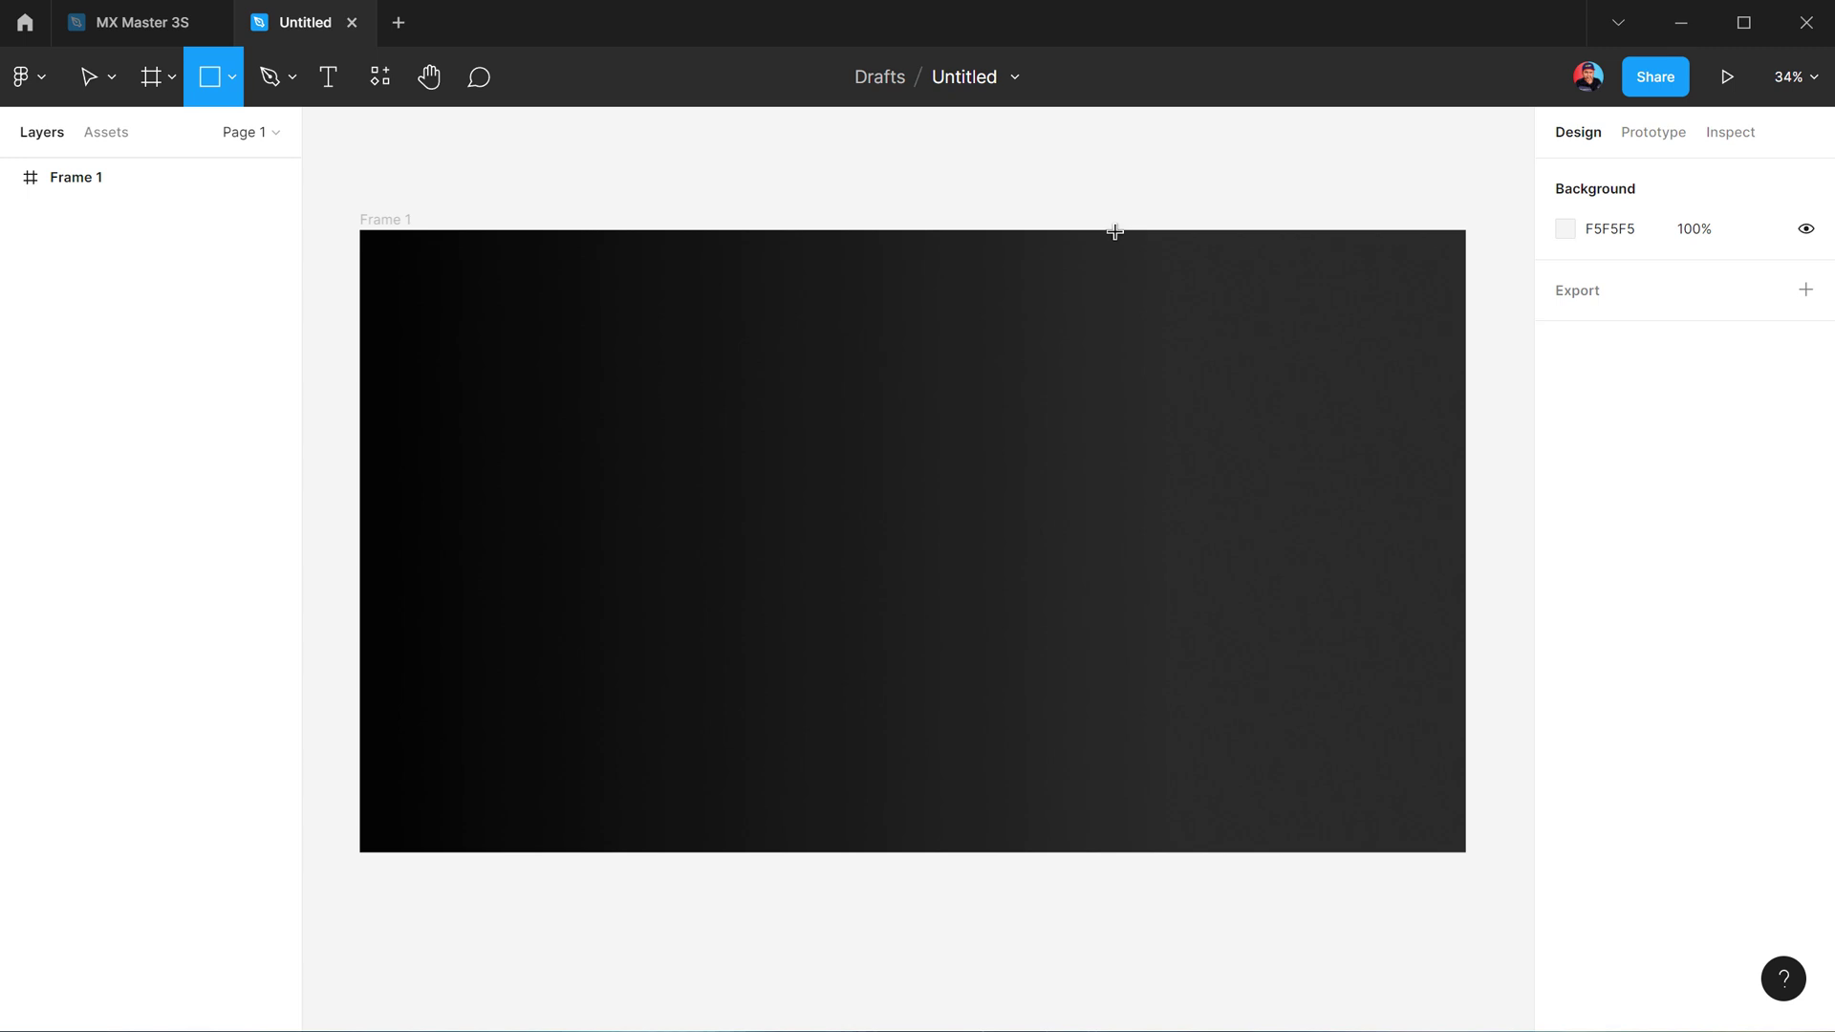
pyautogui.moveTo(1114, 231); pyautogui.dragTo(1466, 852)
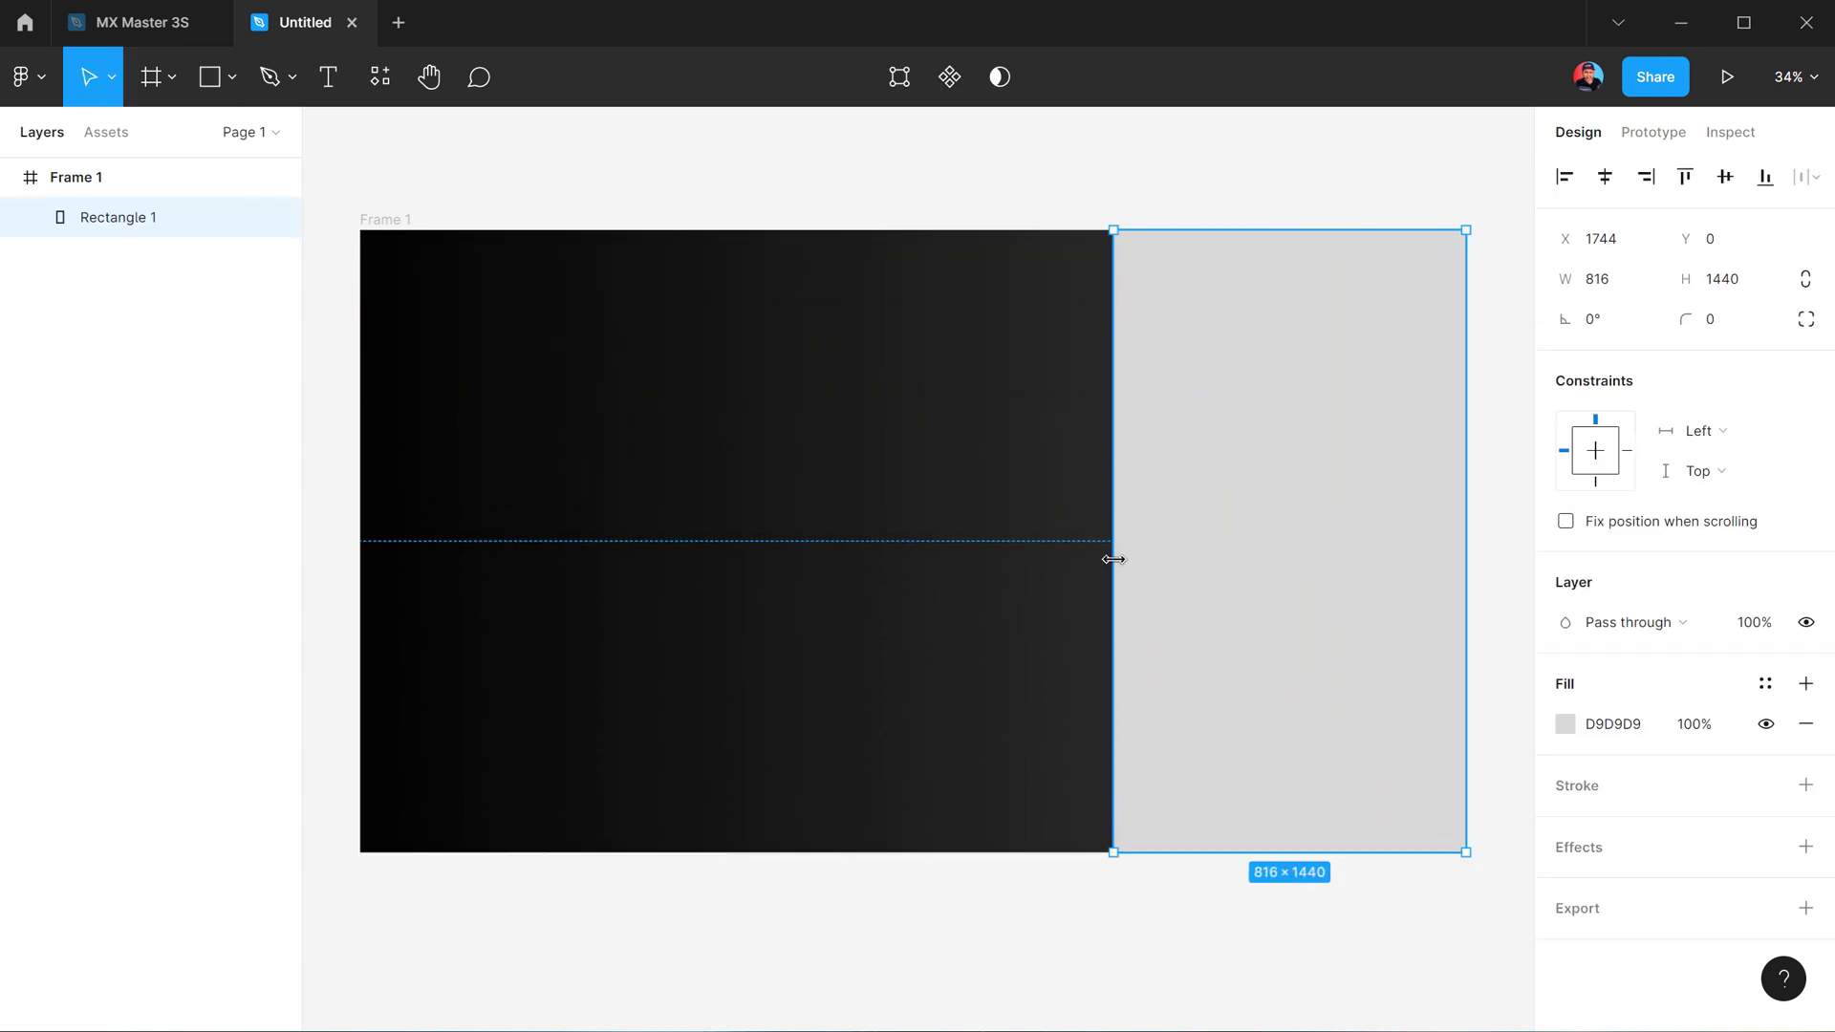
pyautogui.moveTo(1113, 559); pyautogui.dragTo(1092, 556)
pyautogui.click(1564, 724)
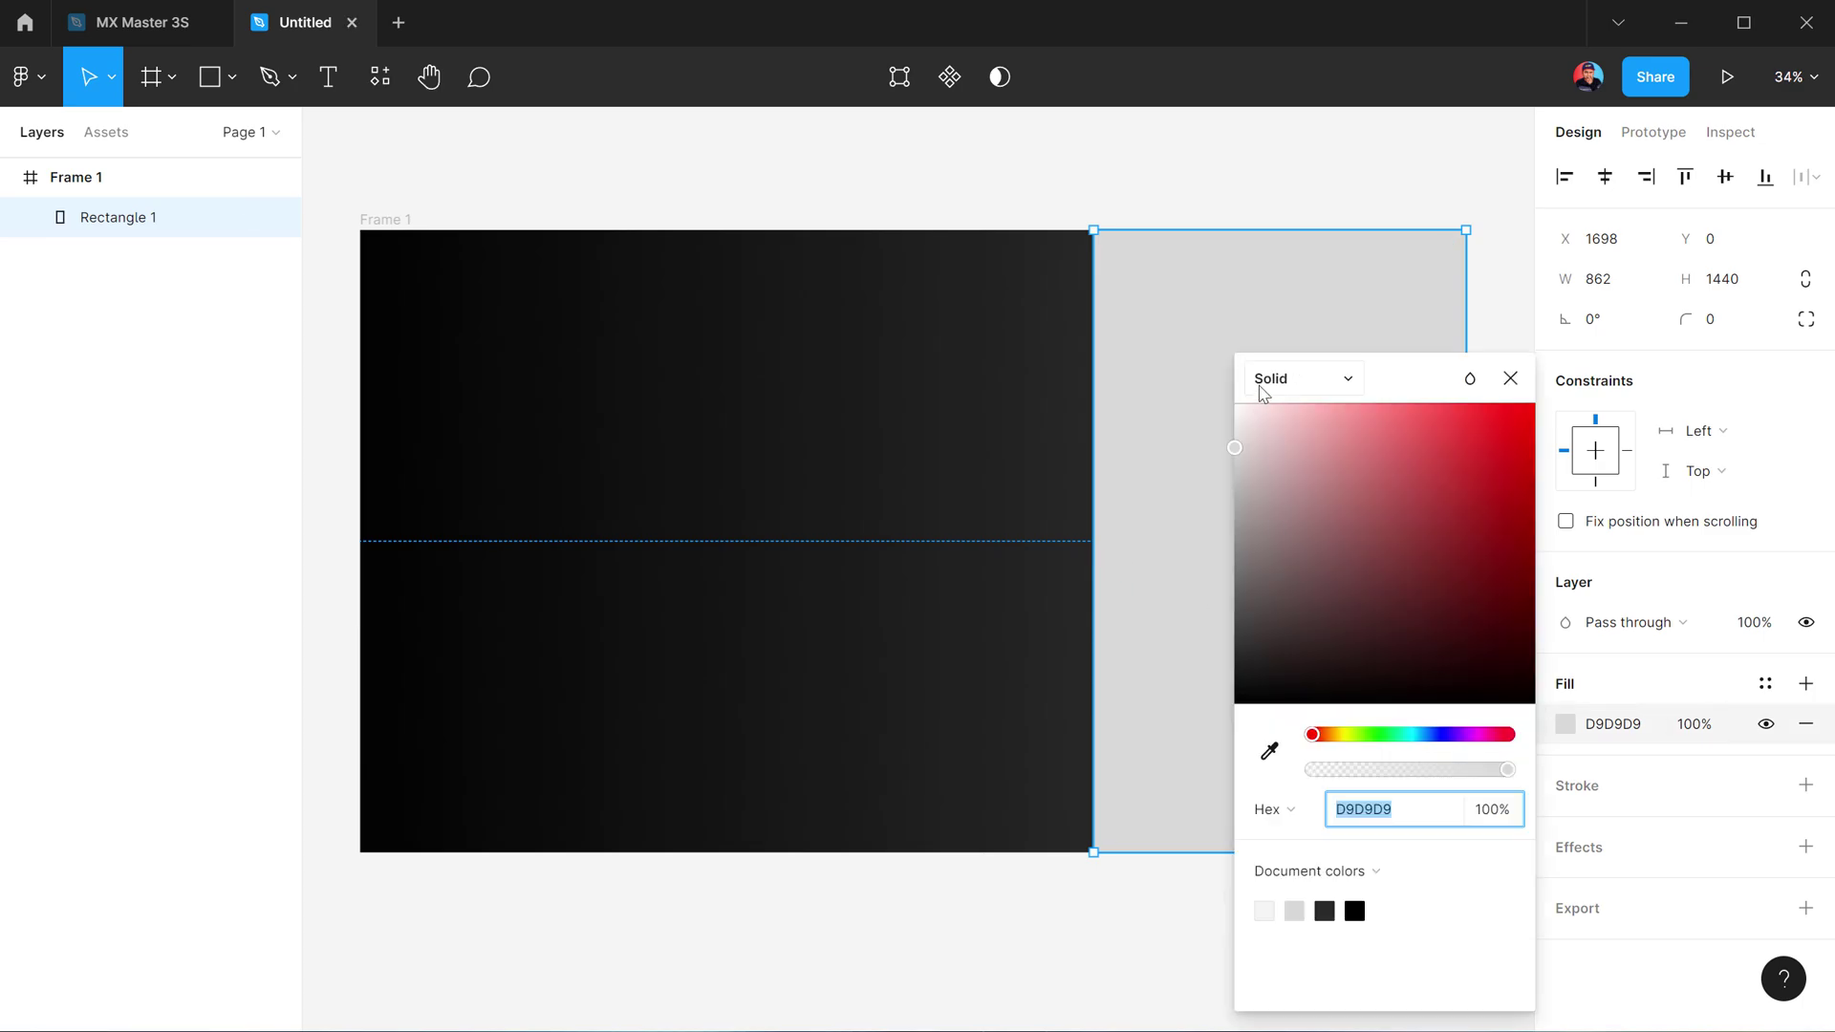
pyautogui.click(1286, 376)
pyautogui.click(1296, 438)
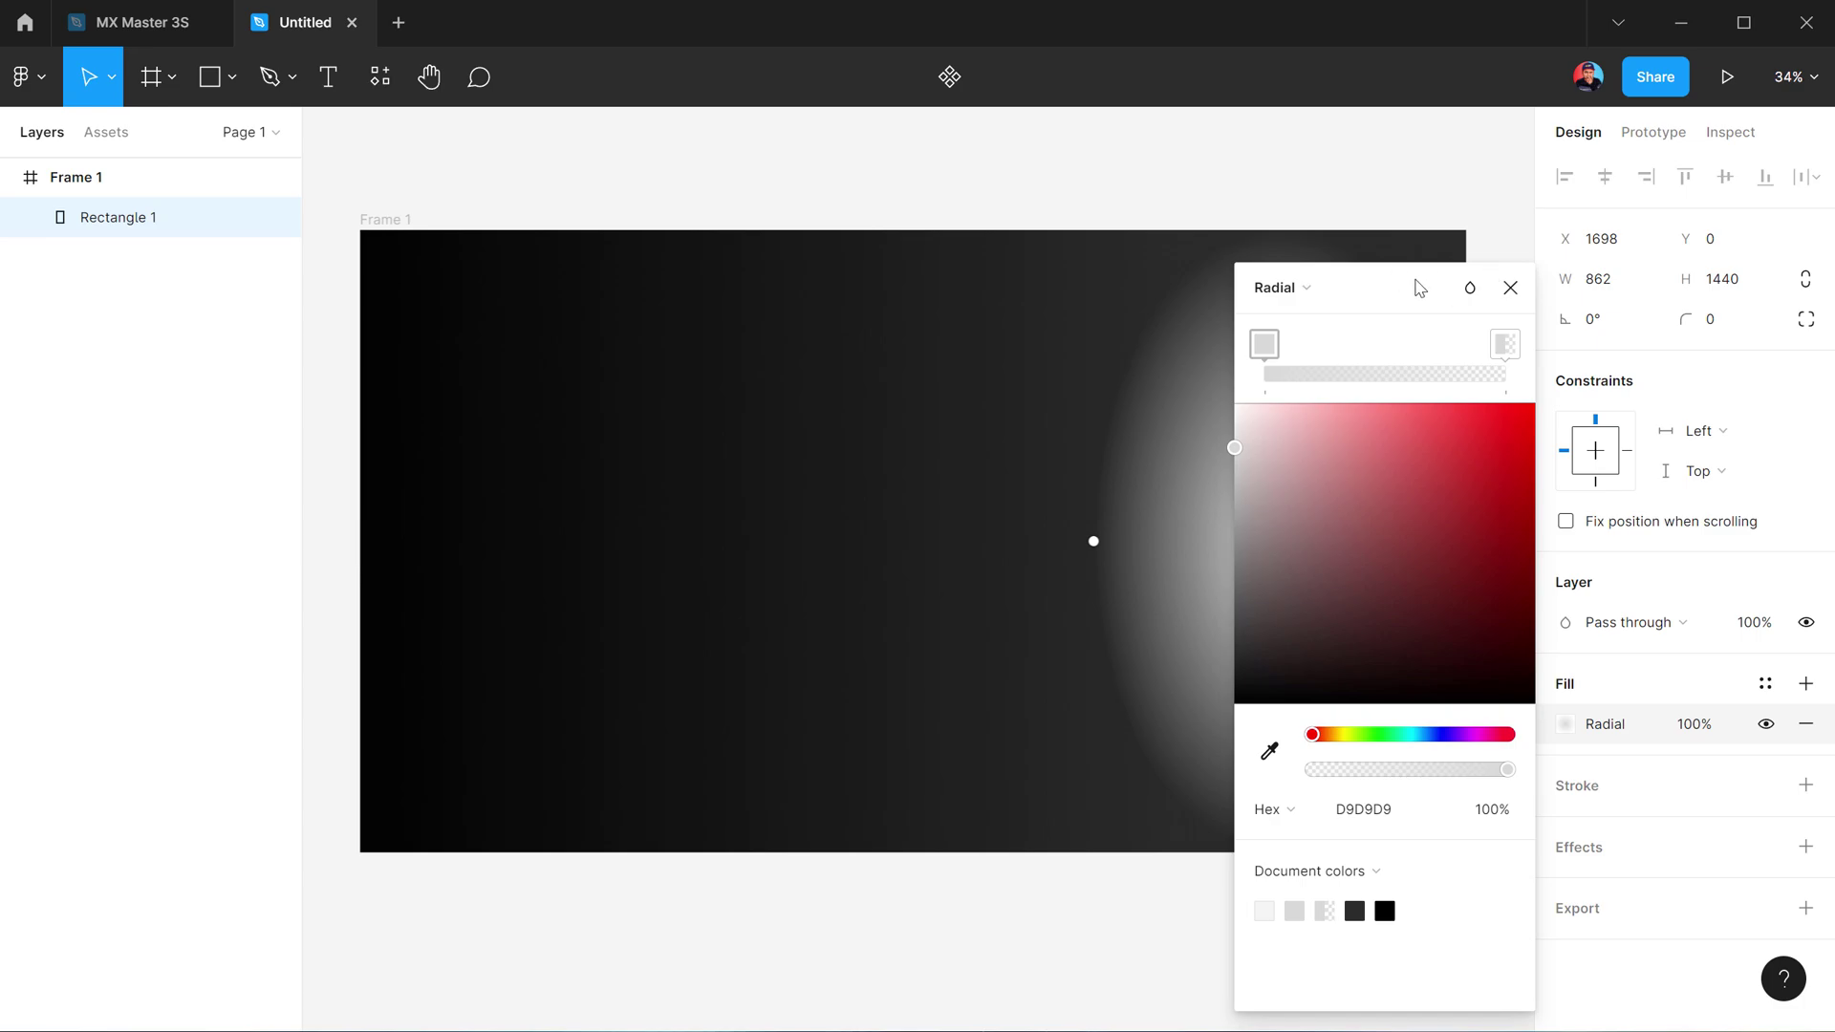
pyautogui.moveTo(1419, 286); pyautogui.dragTo(1710, 255)
pyautogui.moveTo(1277, 855); pyautogui.dragTo(1275, 1000)
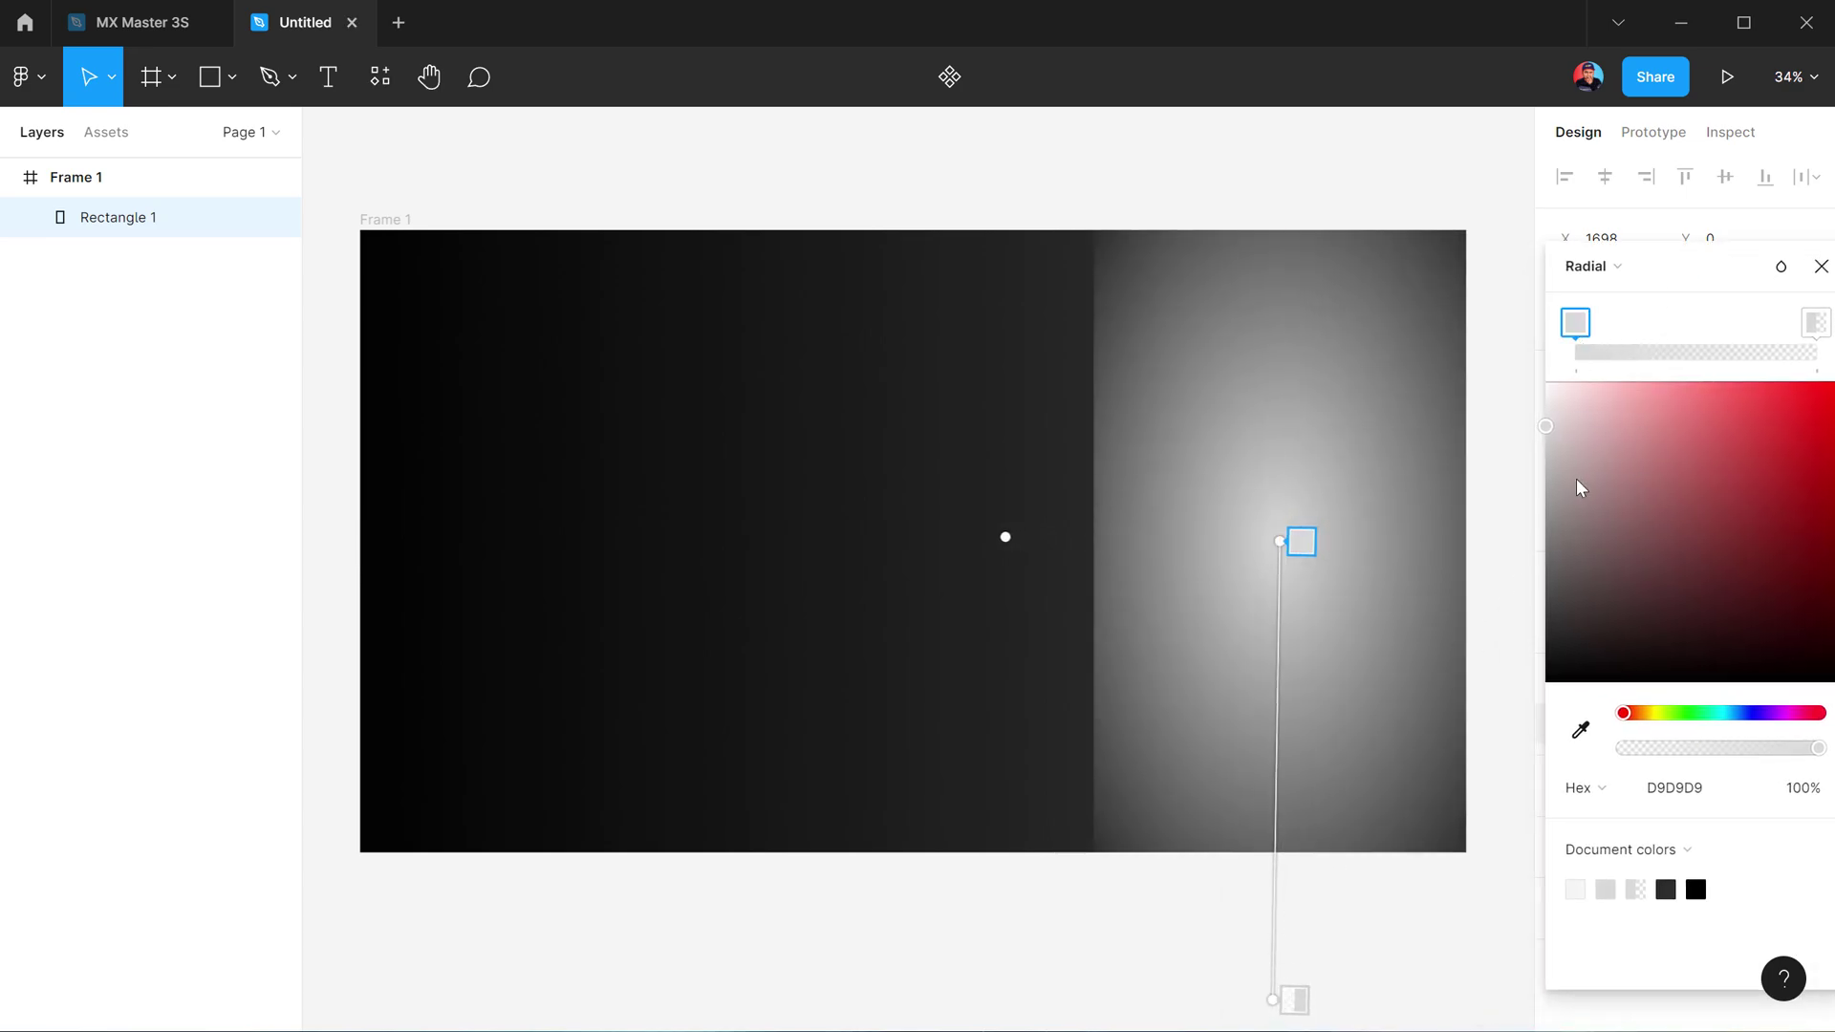
# Set the rectangle's radial stops to a dark centre and an opaque near-black edge
pyautogui.moveTo(1576, 480); pyautogui.dragTo(1490, 635)
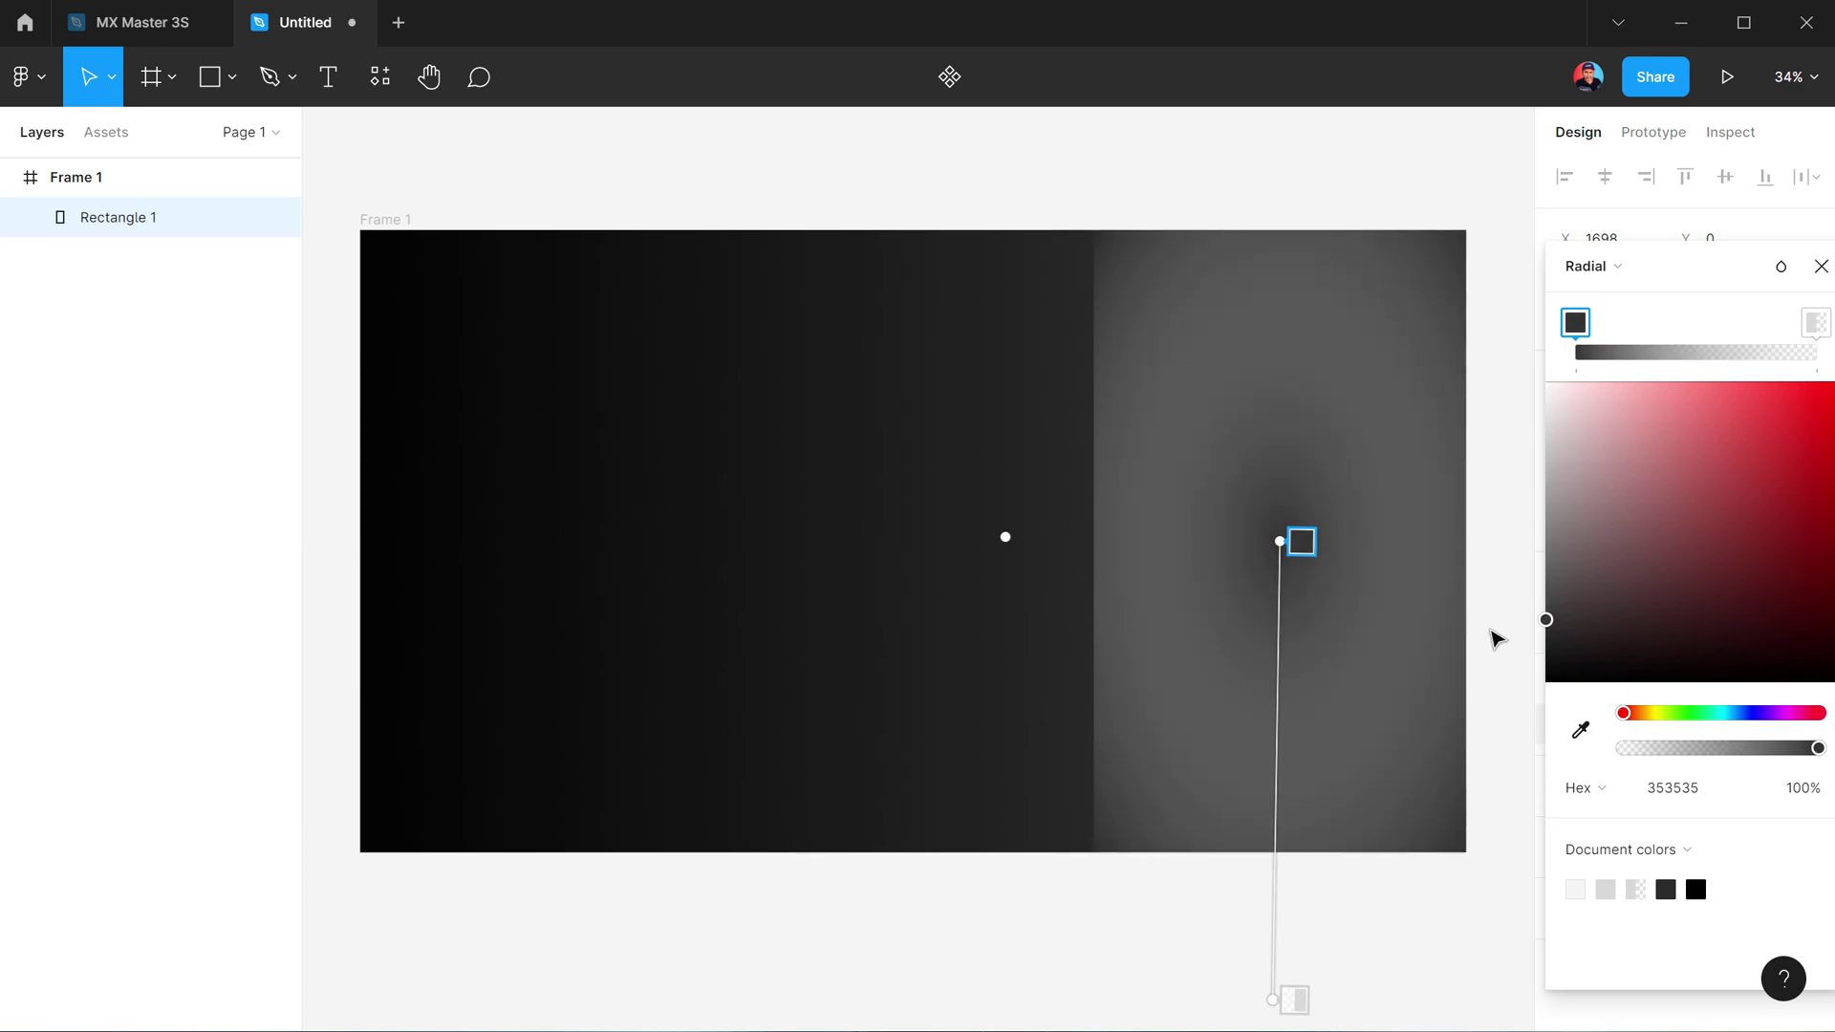
pyautogui.click(1814, 323)
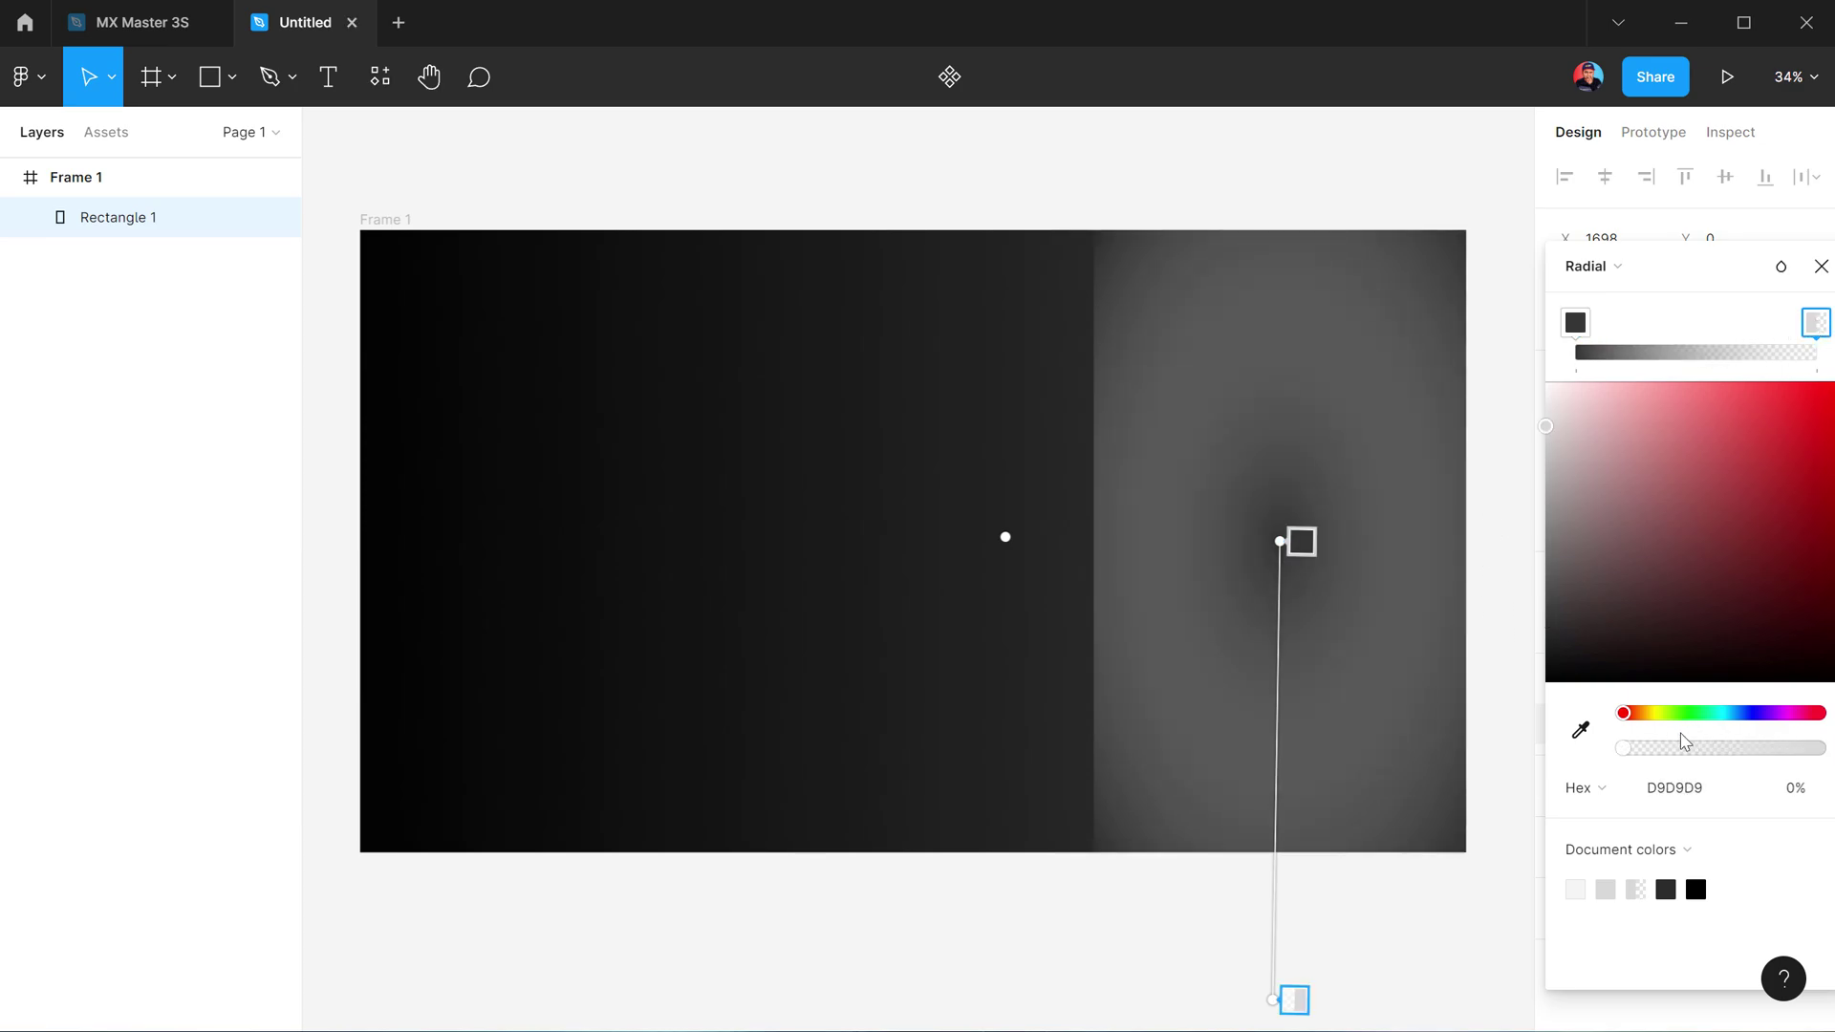
pyautogui.moveTo(1682, 745); pyautogui.dragTo(1821, 747)
pyautogui.moveTo(1607, 658)
pyautogui.mouseDown()
pyautogui.moveTo(1503, 669)
pyautogui.moveTo(1508, 684)
pyautogui.mouseUp()
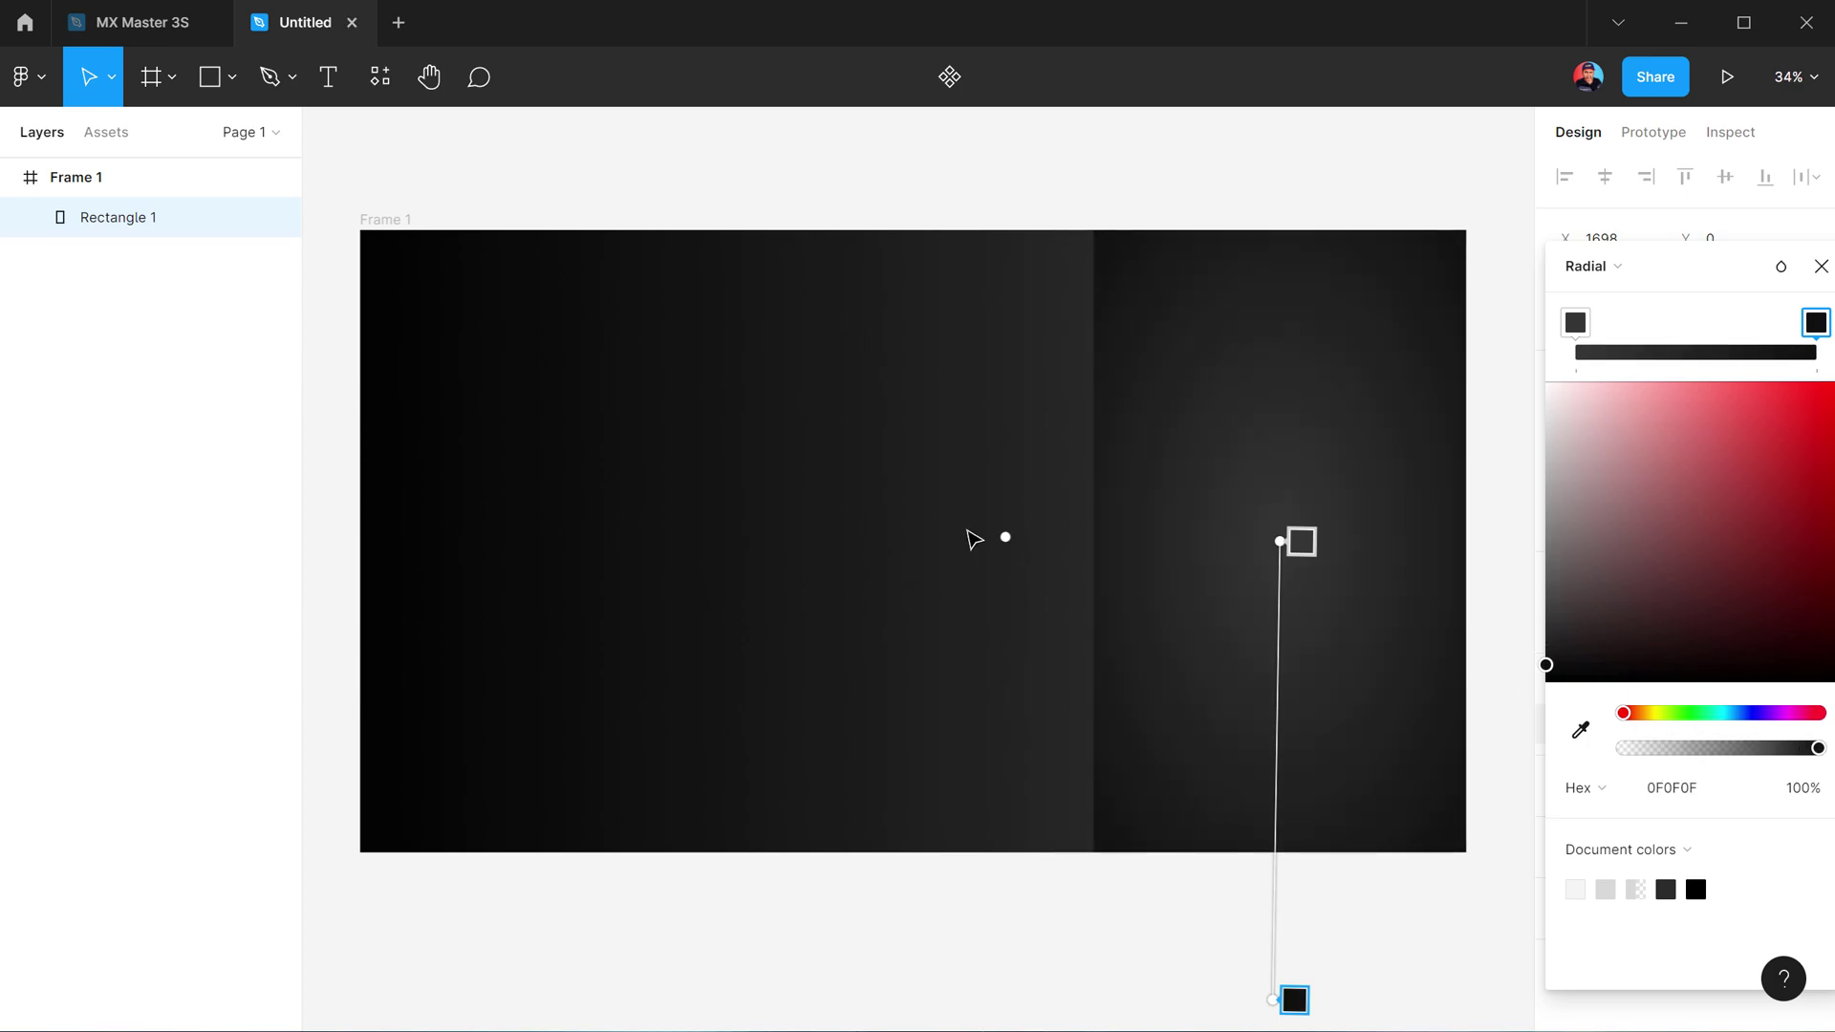
pyautogui.moveTo(1011, 538)
pyautogui.mouseDown()
pyautogui.moveTo(1241, 529)
pyautogui.moveTo(1122, 524)
pyautogui.moveTo(1204, 528)
pyautogui.moveTo(1105, 545)
pyautogui.moveTo(1203, 559)
pyautogui.moveTo(1095, 555)
pyautogui.mouseUp()
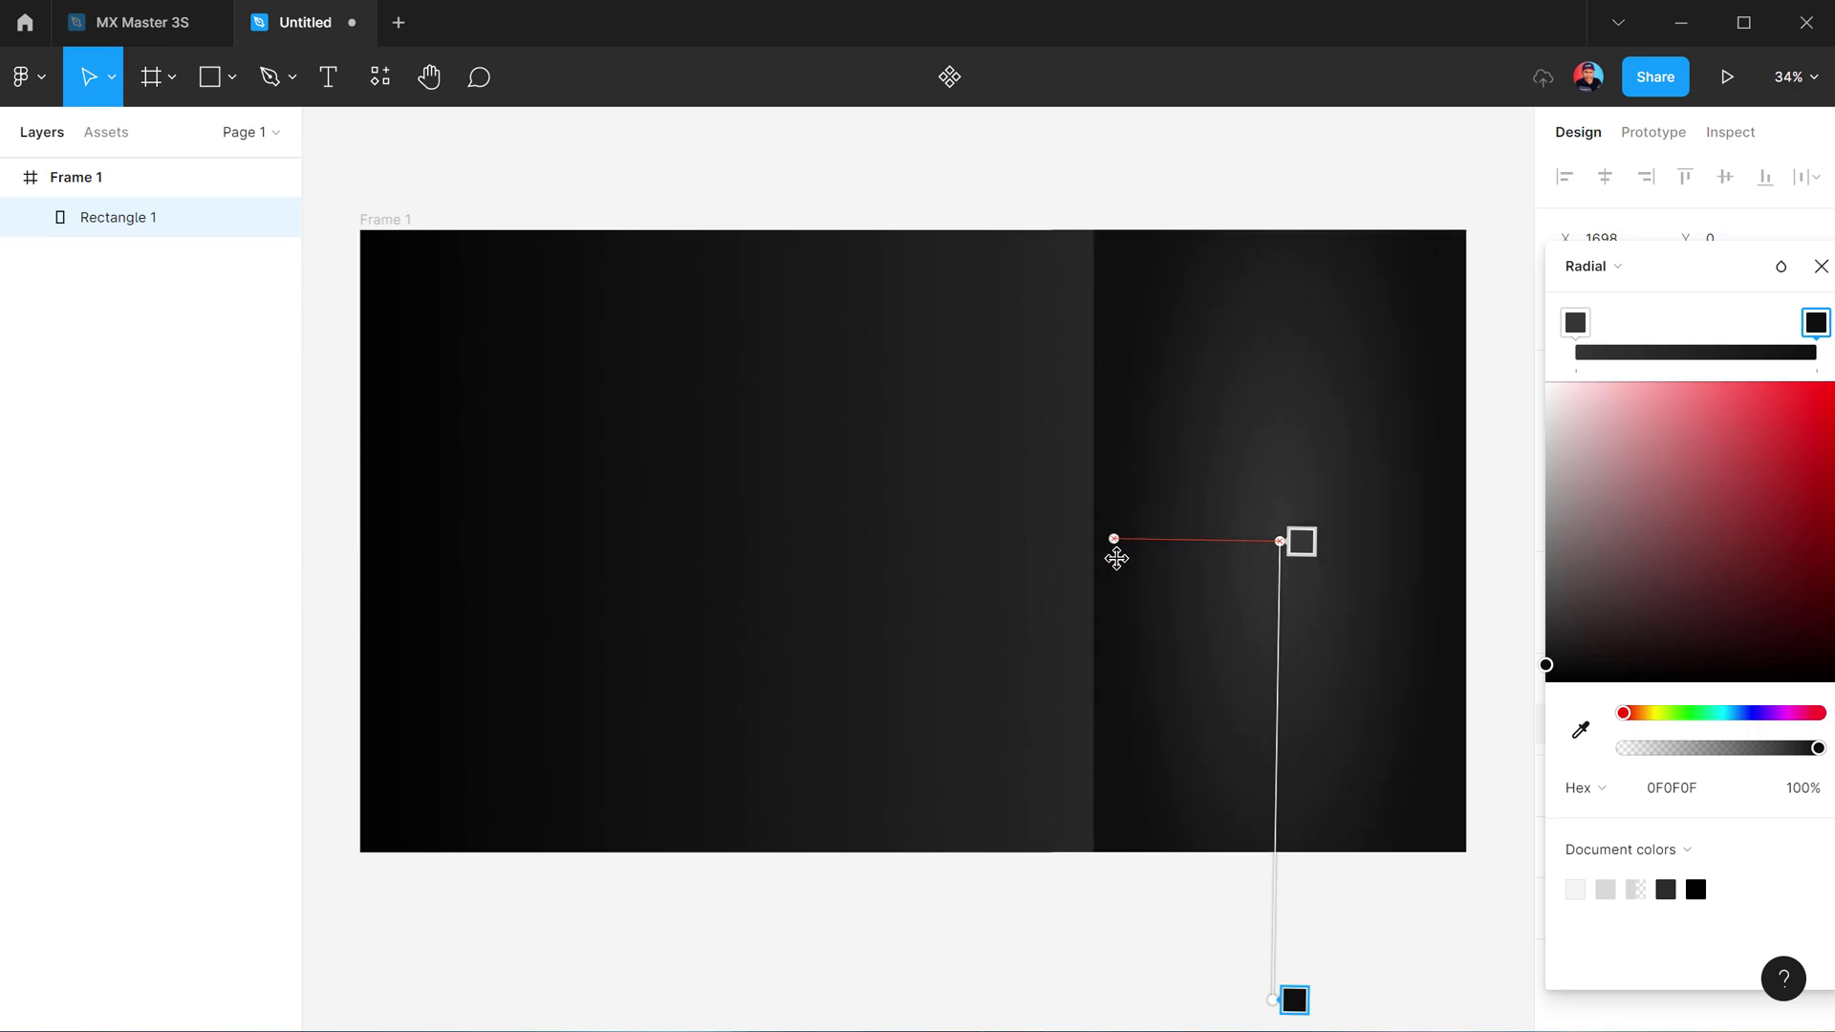
pyautogui.moveTo(1546, 665); pyautogui.dragTo(1523, 663)
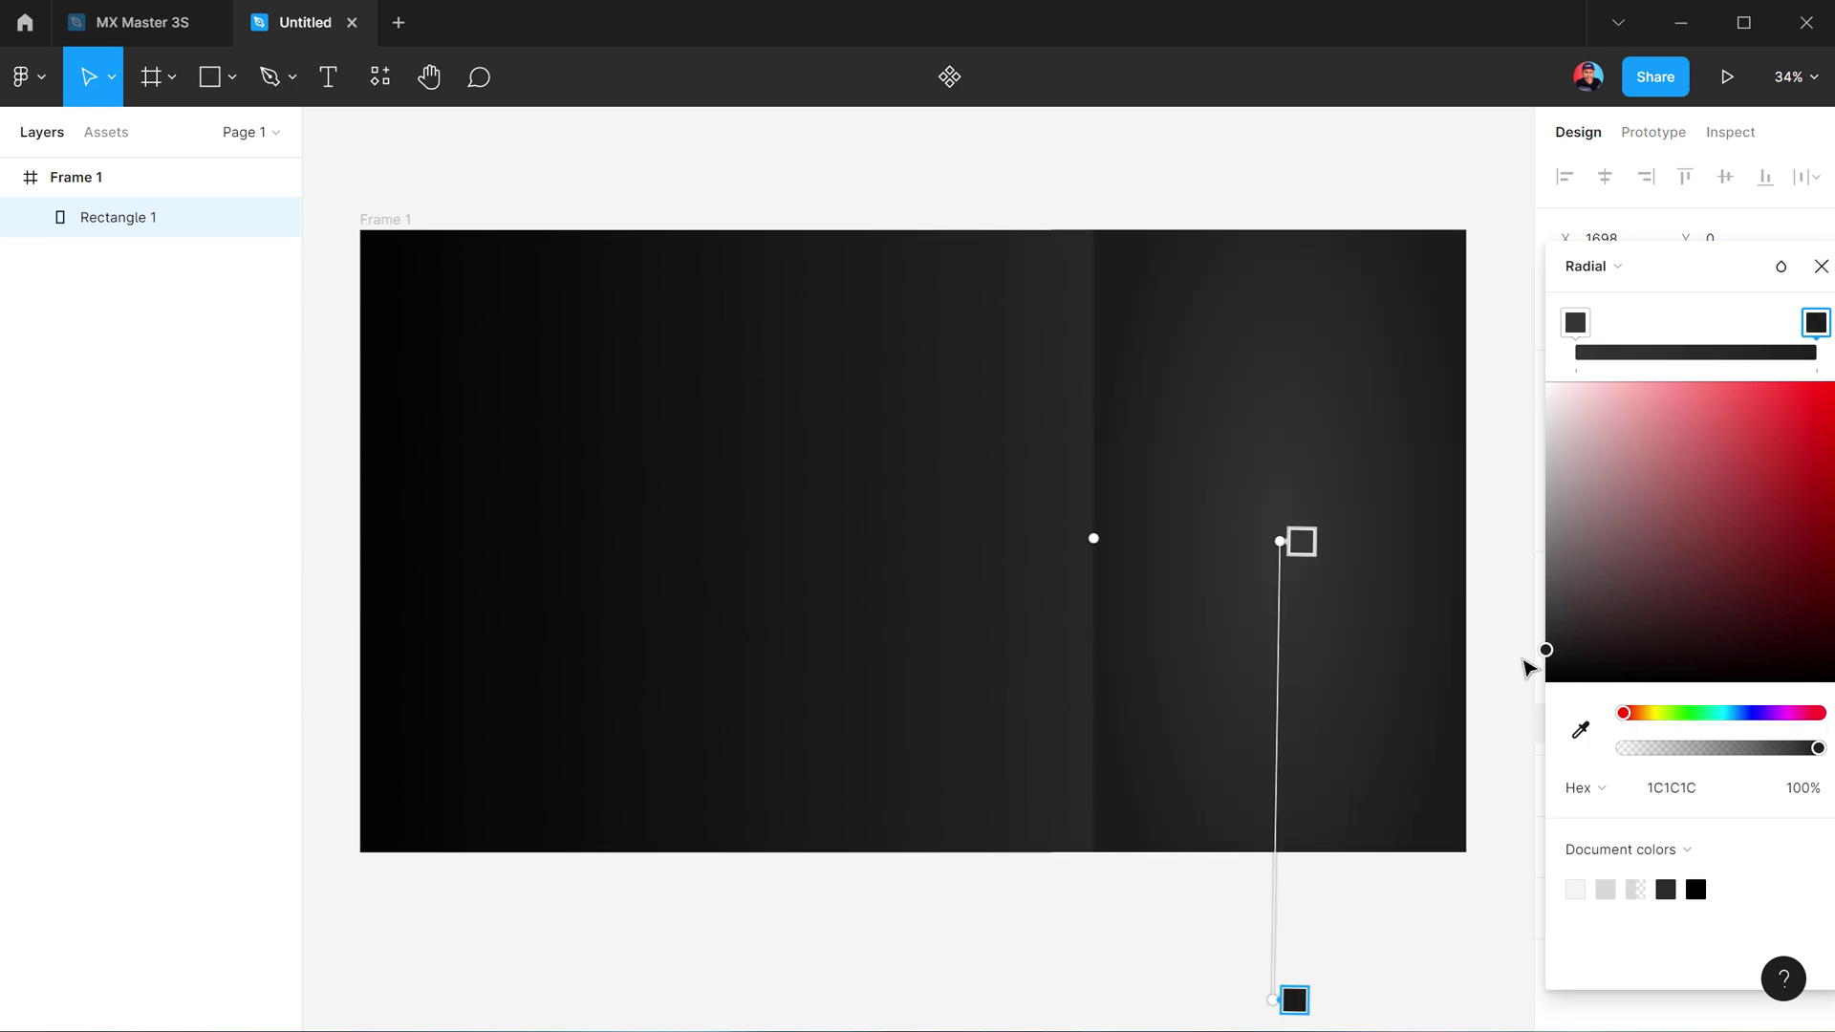
pyautogui.click(1575, 322)
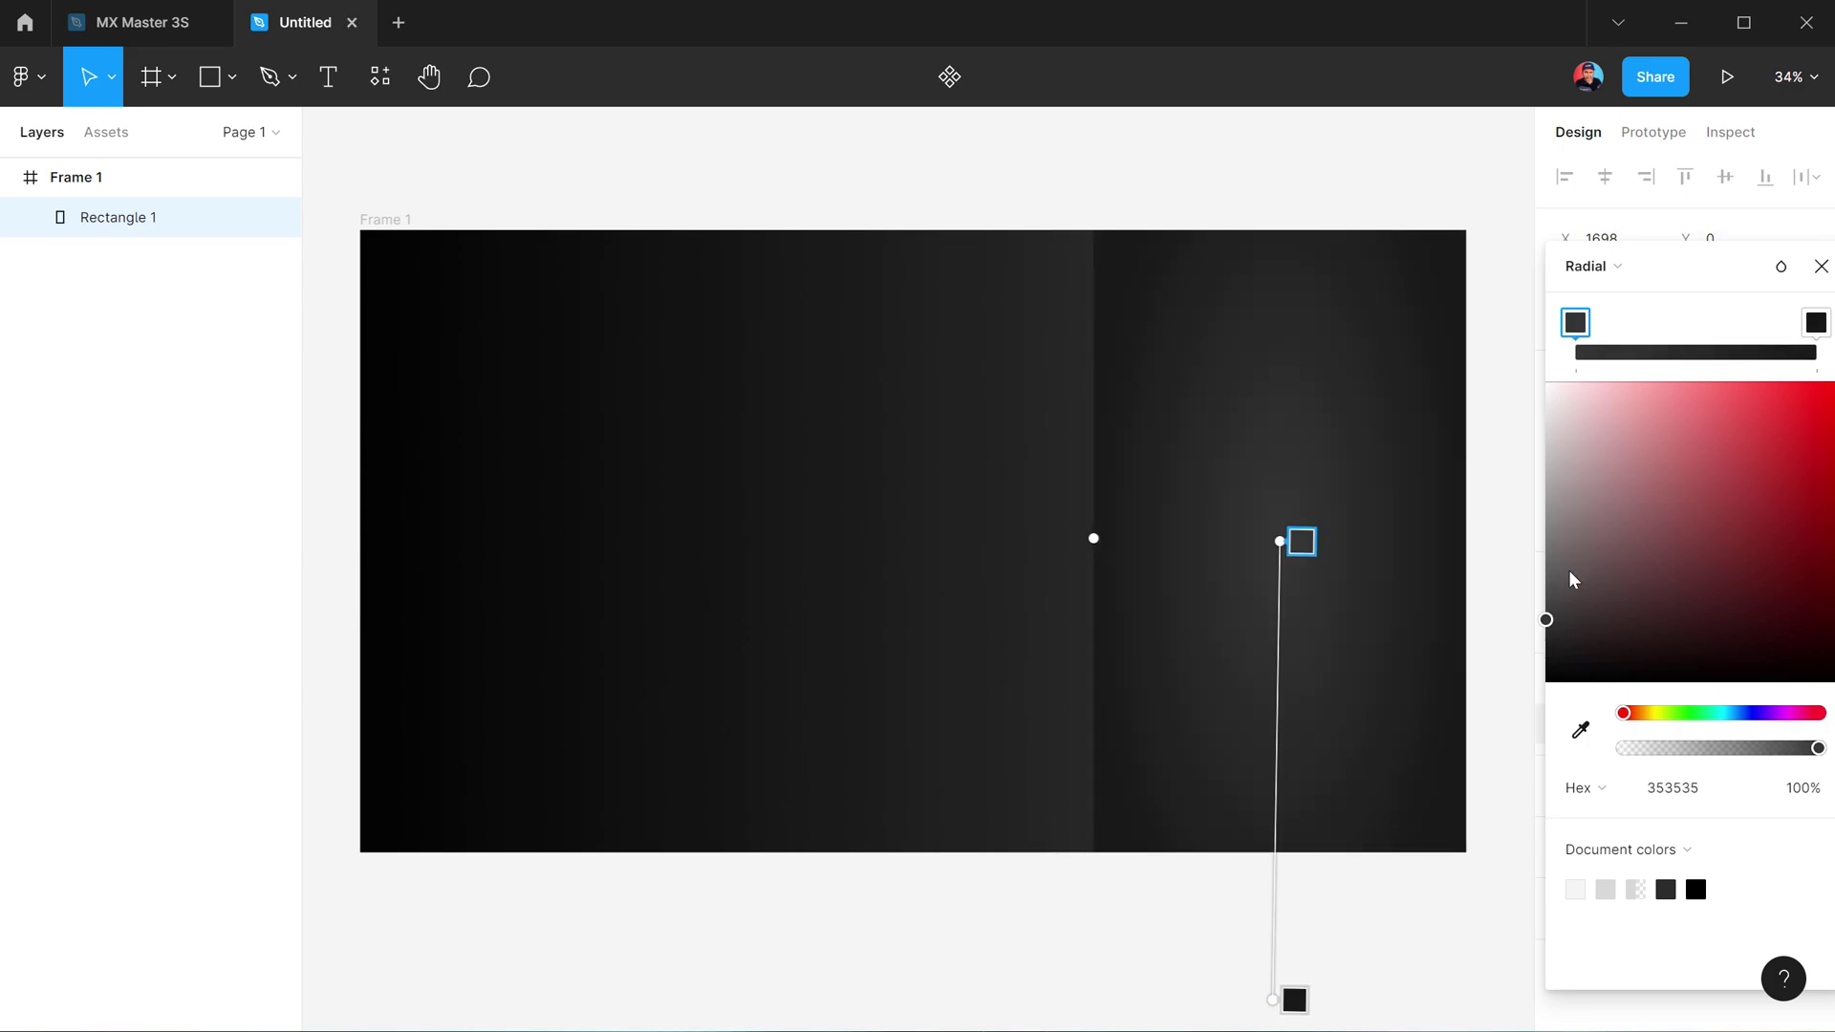
pyautogui.moveTo(1546, 626); pyautogui.dragTo(1533, 651)
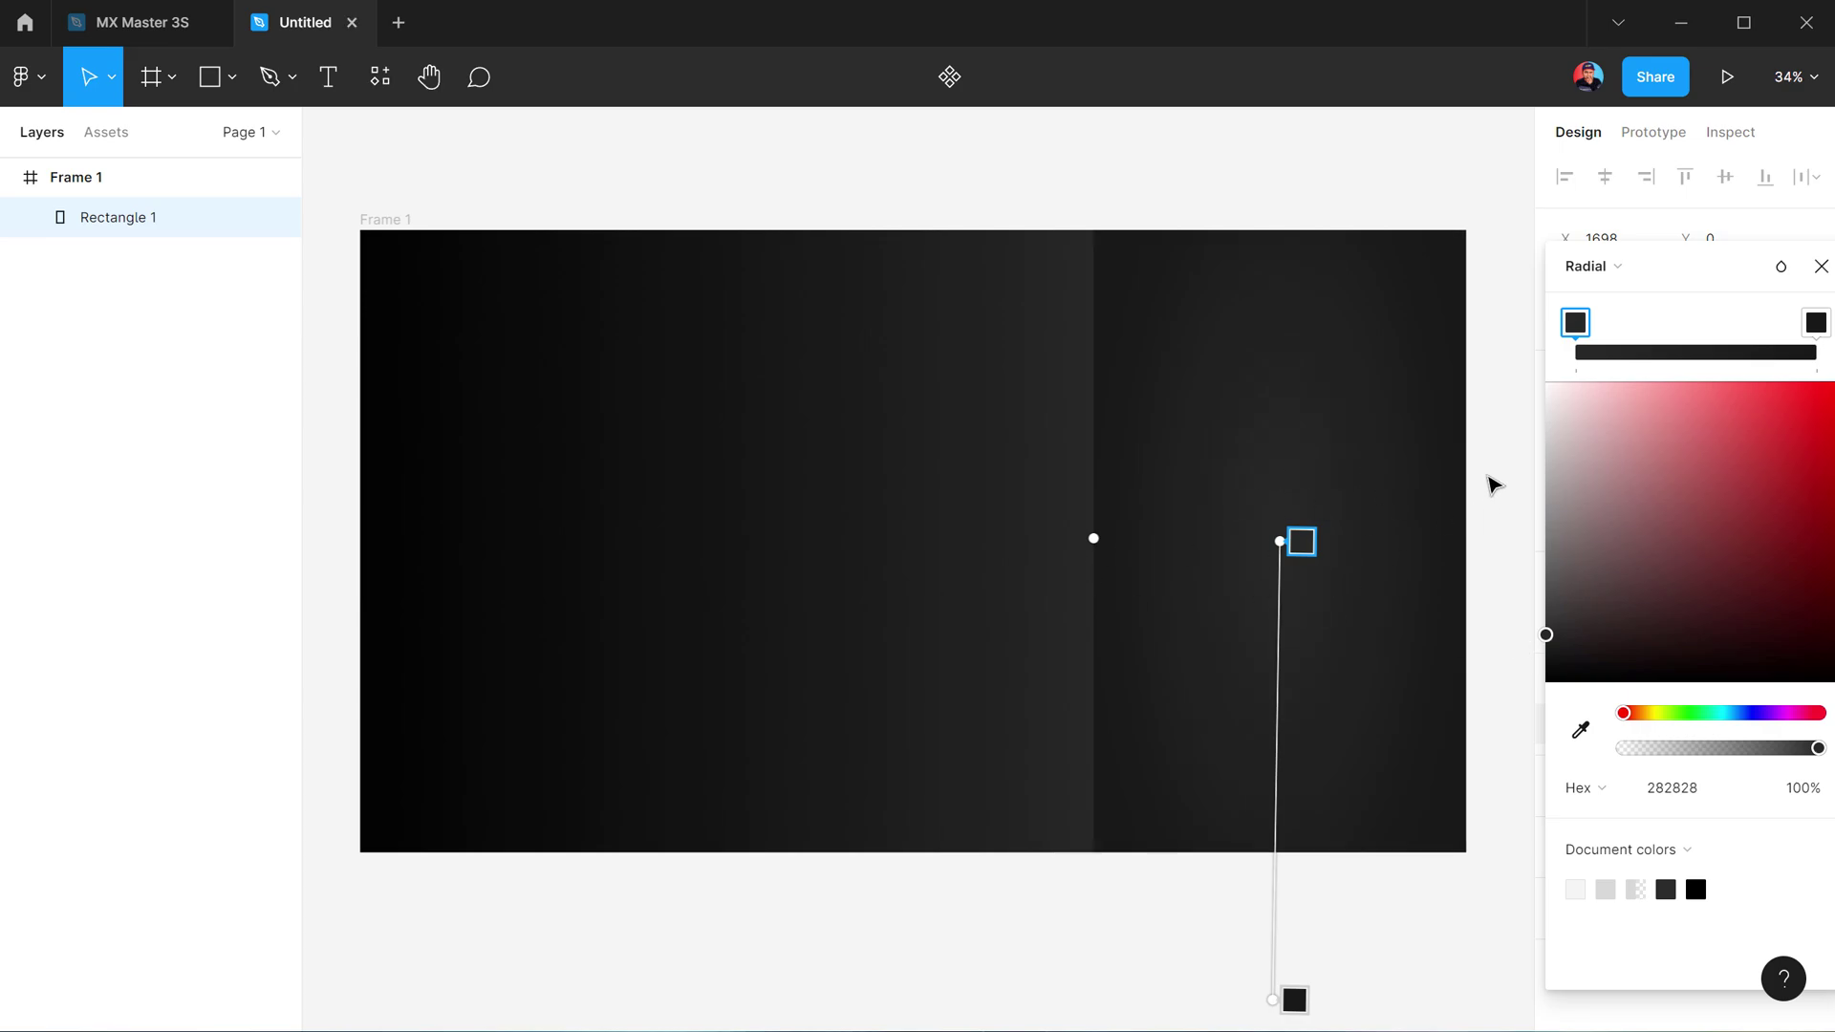
# Extend Frame 1's linear gradient further right, then return to the MX Master 3S file
pyautogui.click(122, 186)
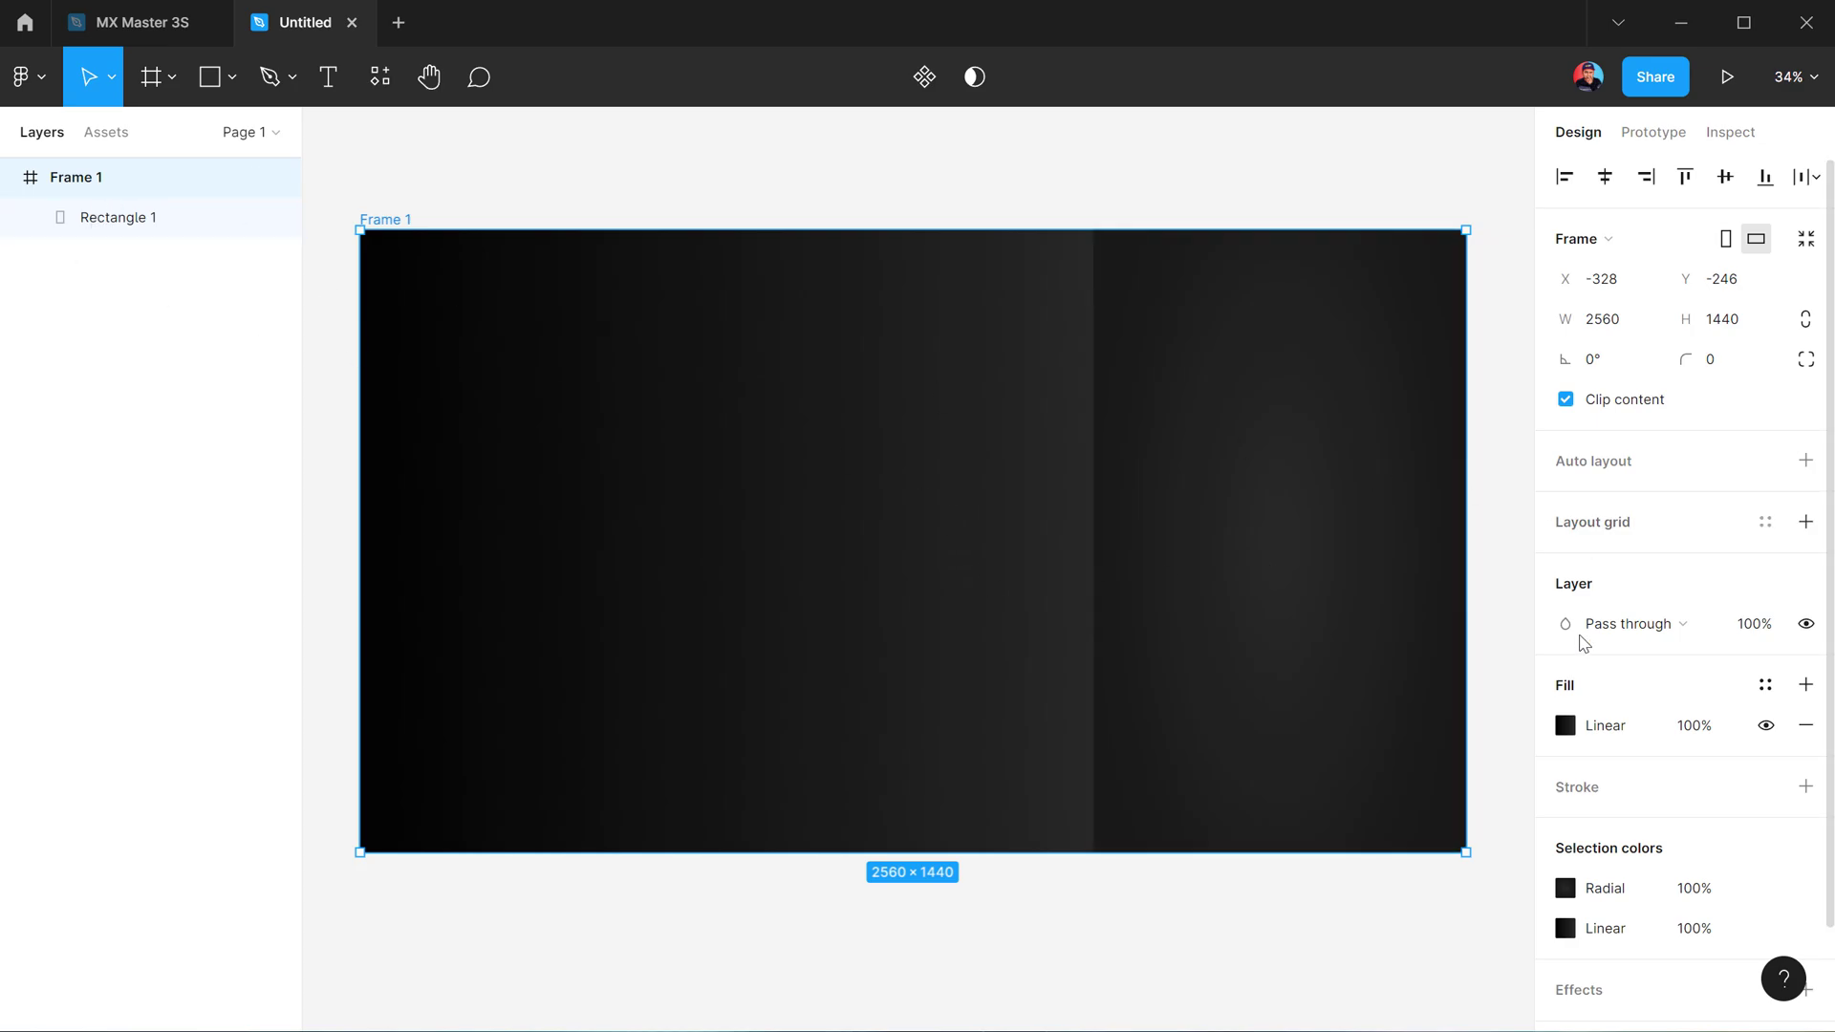
pyautogui.click(1564, 725)
pyautogui.moveTo(1172, 512); pyautogui.dragTo(1242, 519)
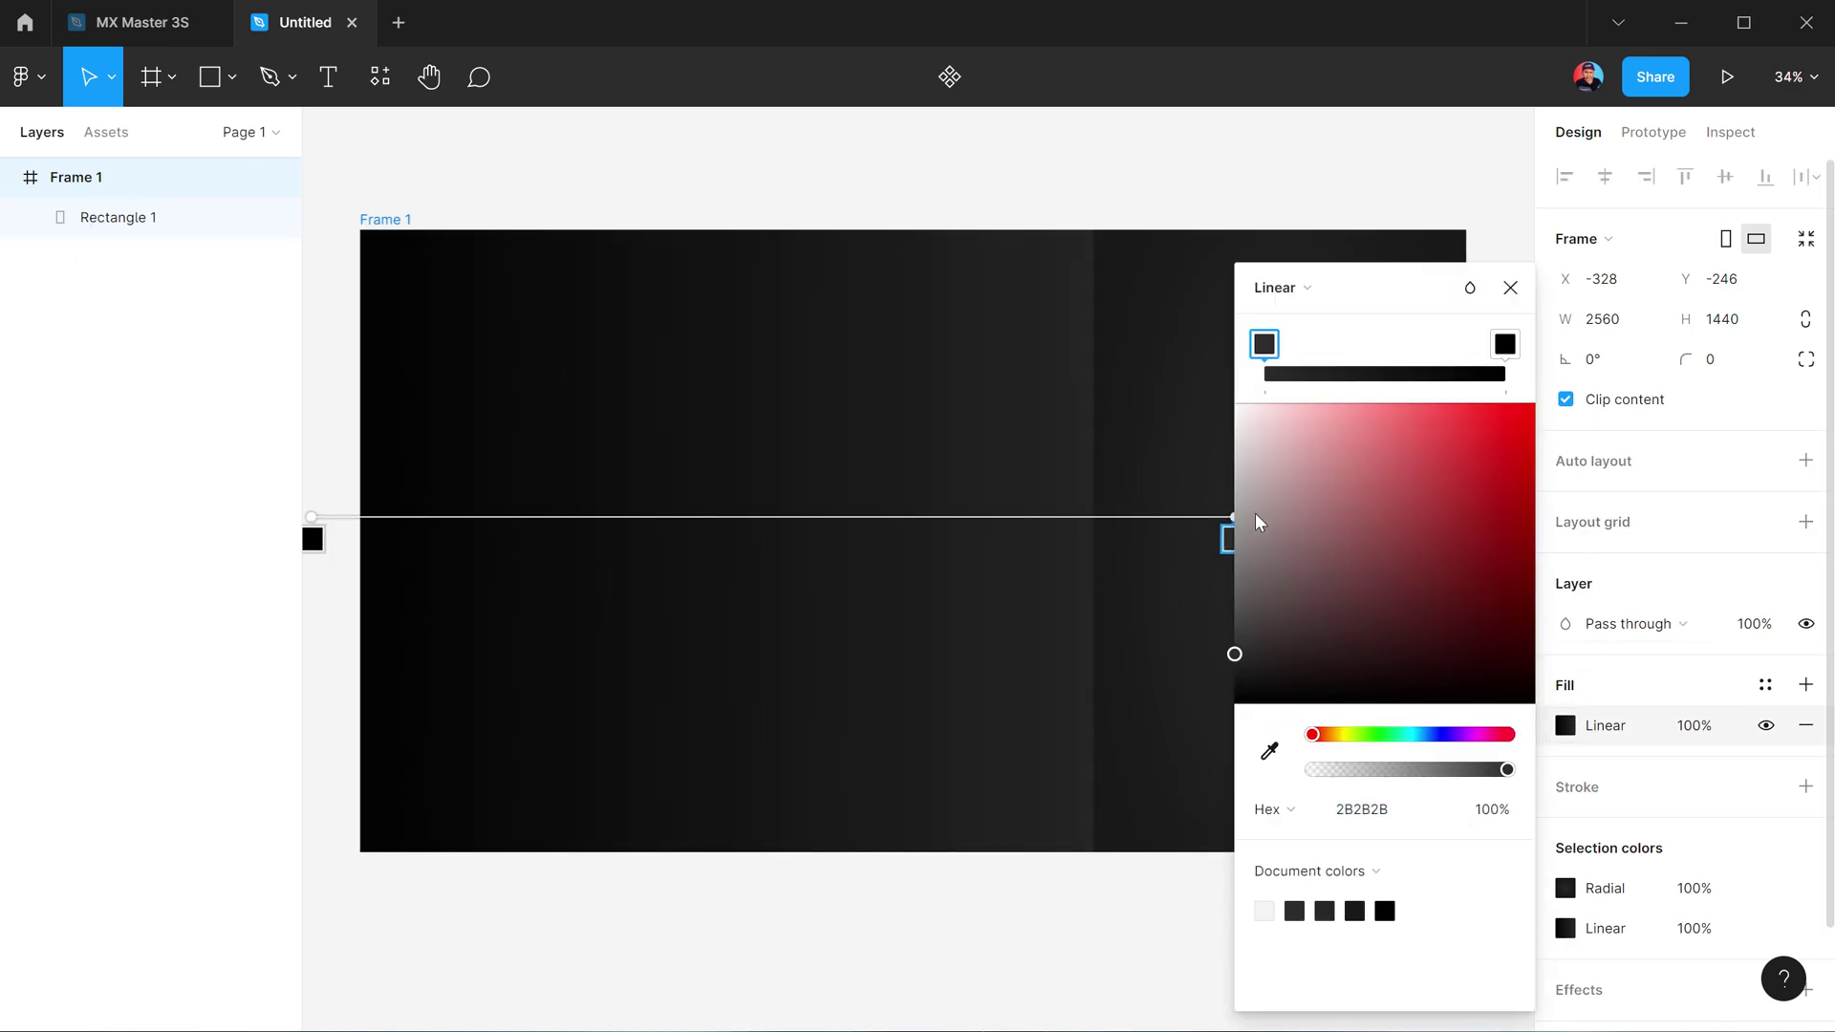
pyautogui.click(1510, 288)
pyautogui.click(1227, 181)
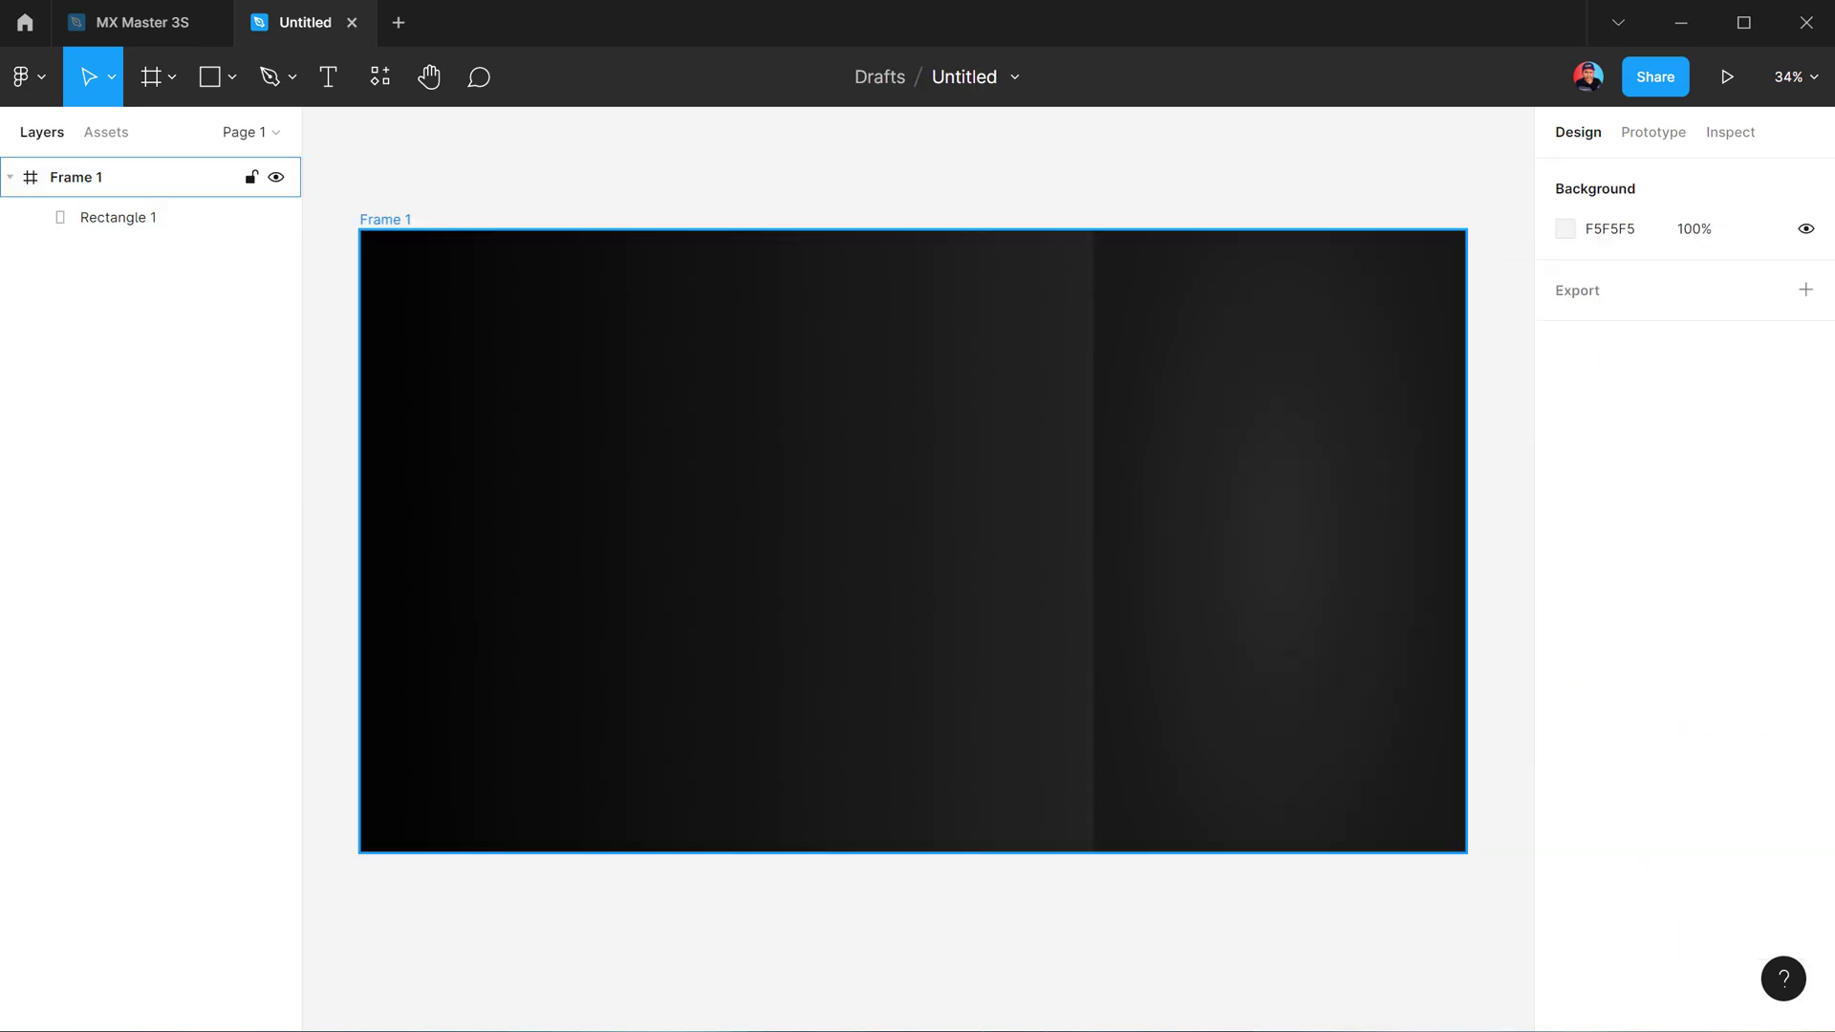
pyautogui.click(126, 26)
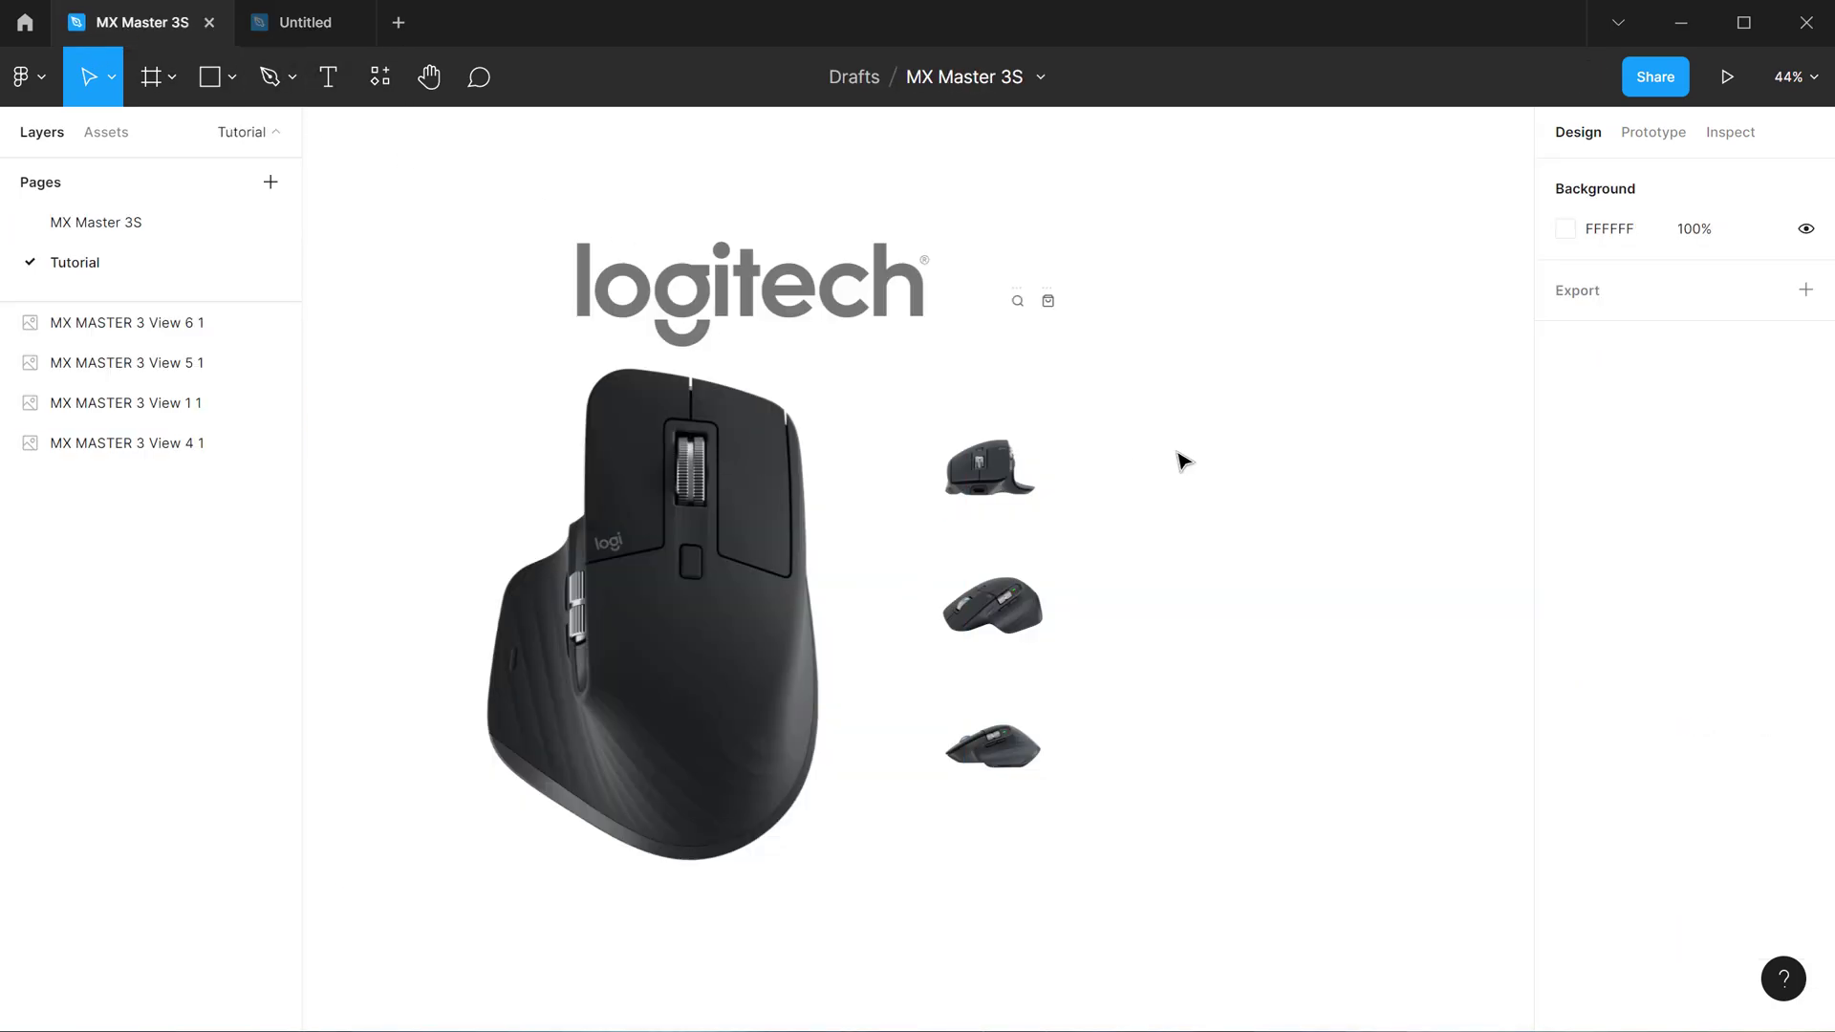
# Pan the canvas to view the Logitech mouse reference images
pyautogui.moveTo(1174, 424); pyautogui.dragTo(1285, 435)
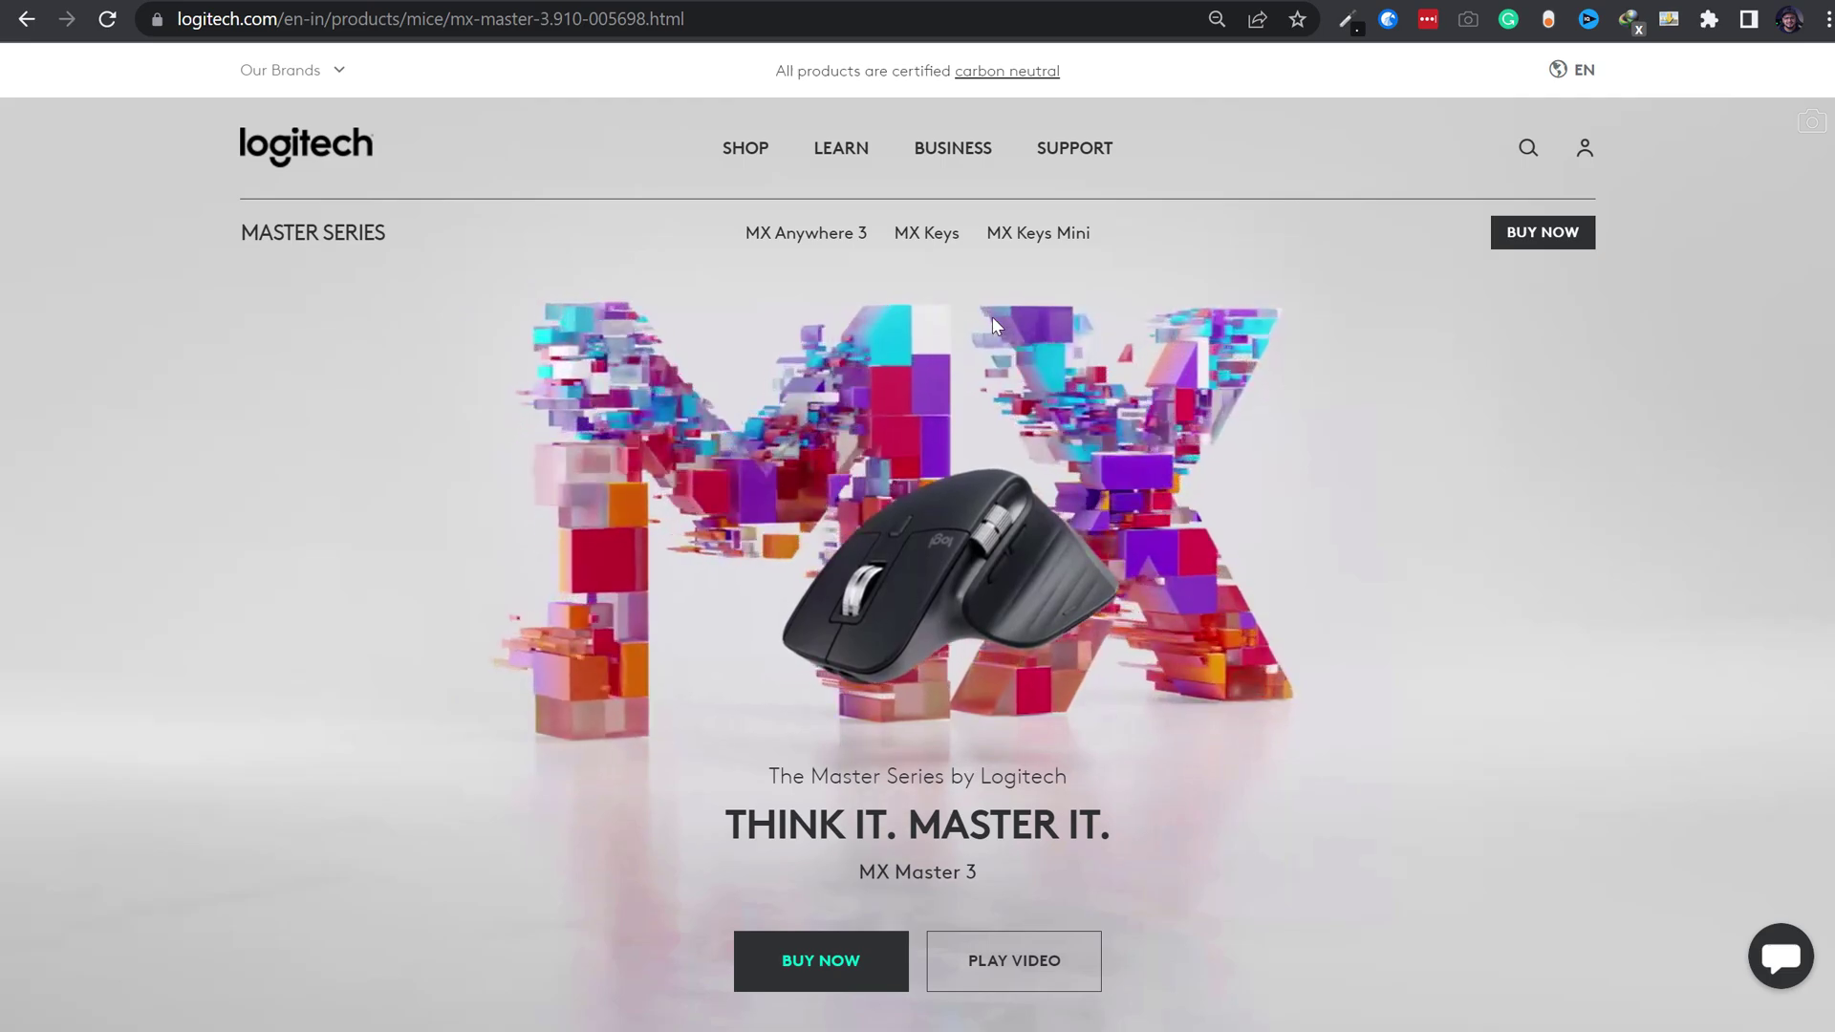
# Scroll down the MX Master 3 page to the product image gallery
pyautogui.scroll(-9, 880, 449)
pyautogui.scroll(-6, 880, 441)
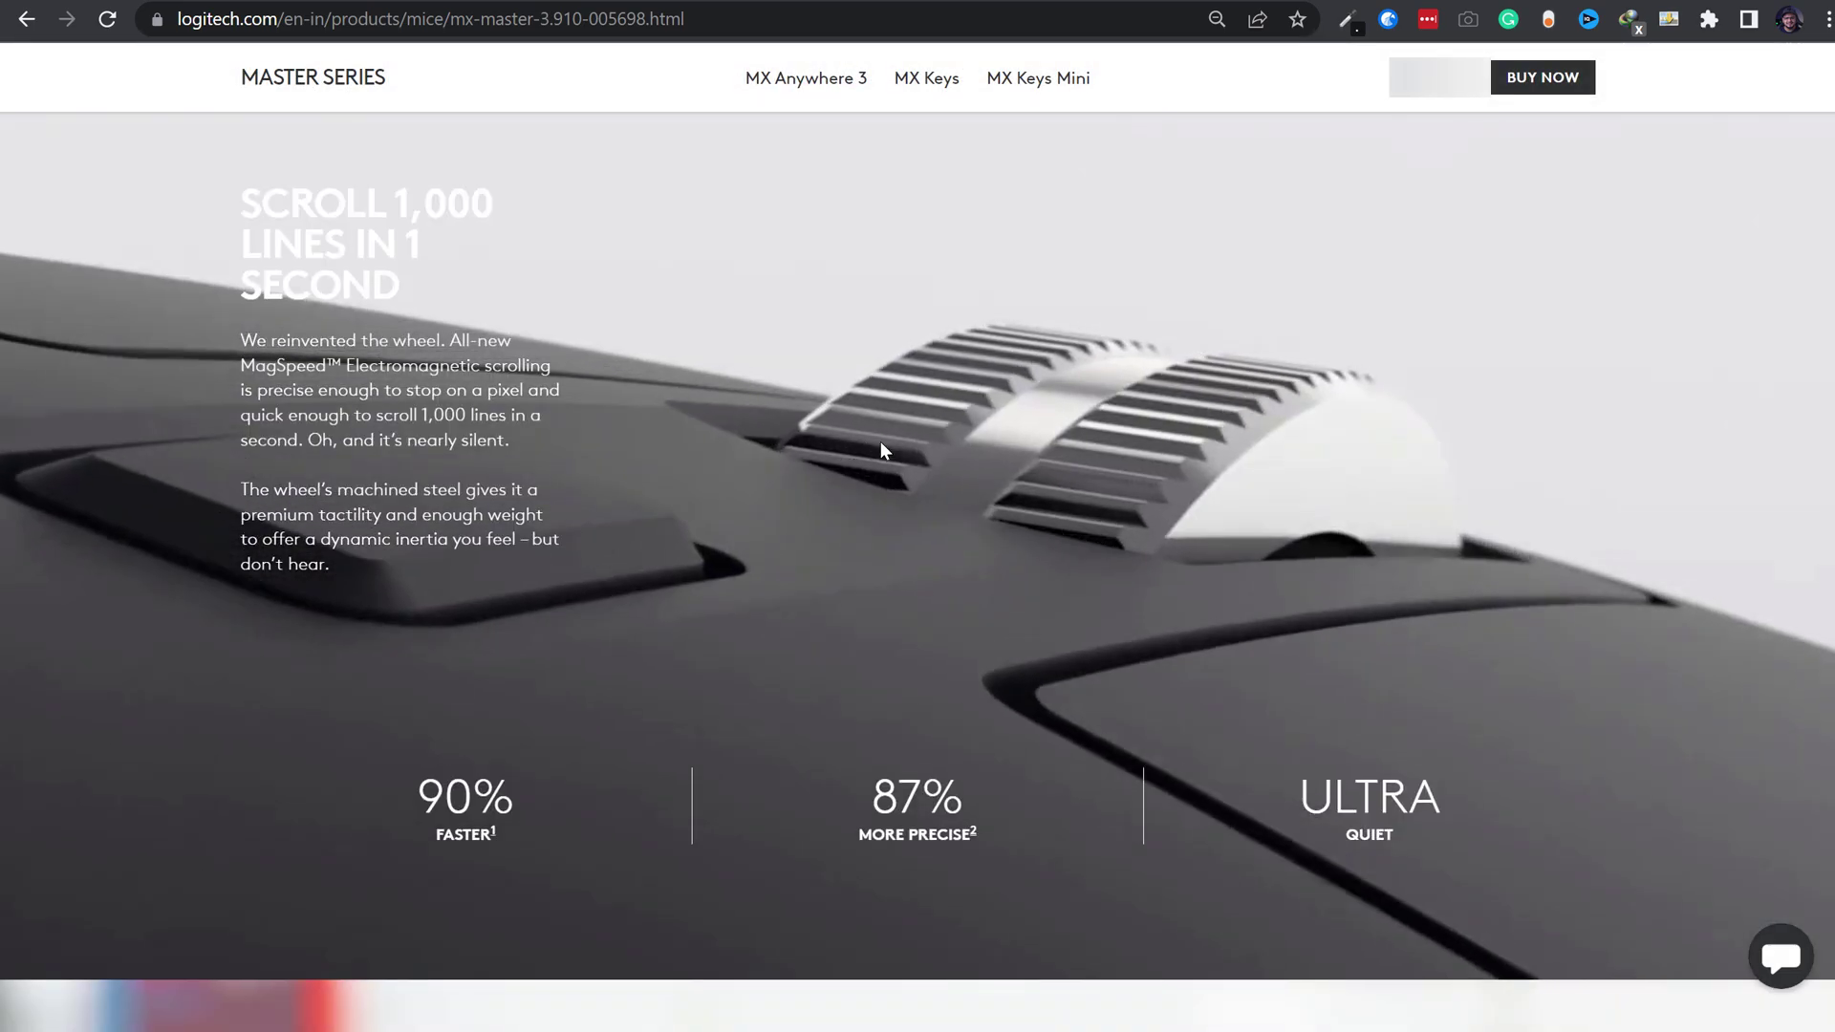
pyautogui.scroll(-4, 880, 440)
pyautogui.scroll(-1, 880, 438)
pyautogui.scroll(-5, 881, 430)
pyautogui.scroll(-1, 881, 427)
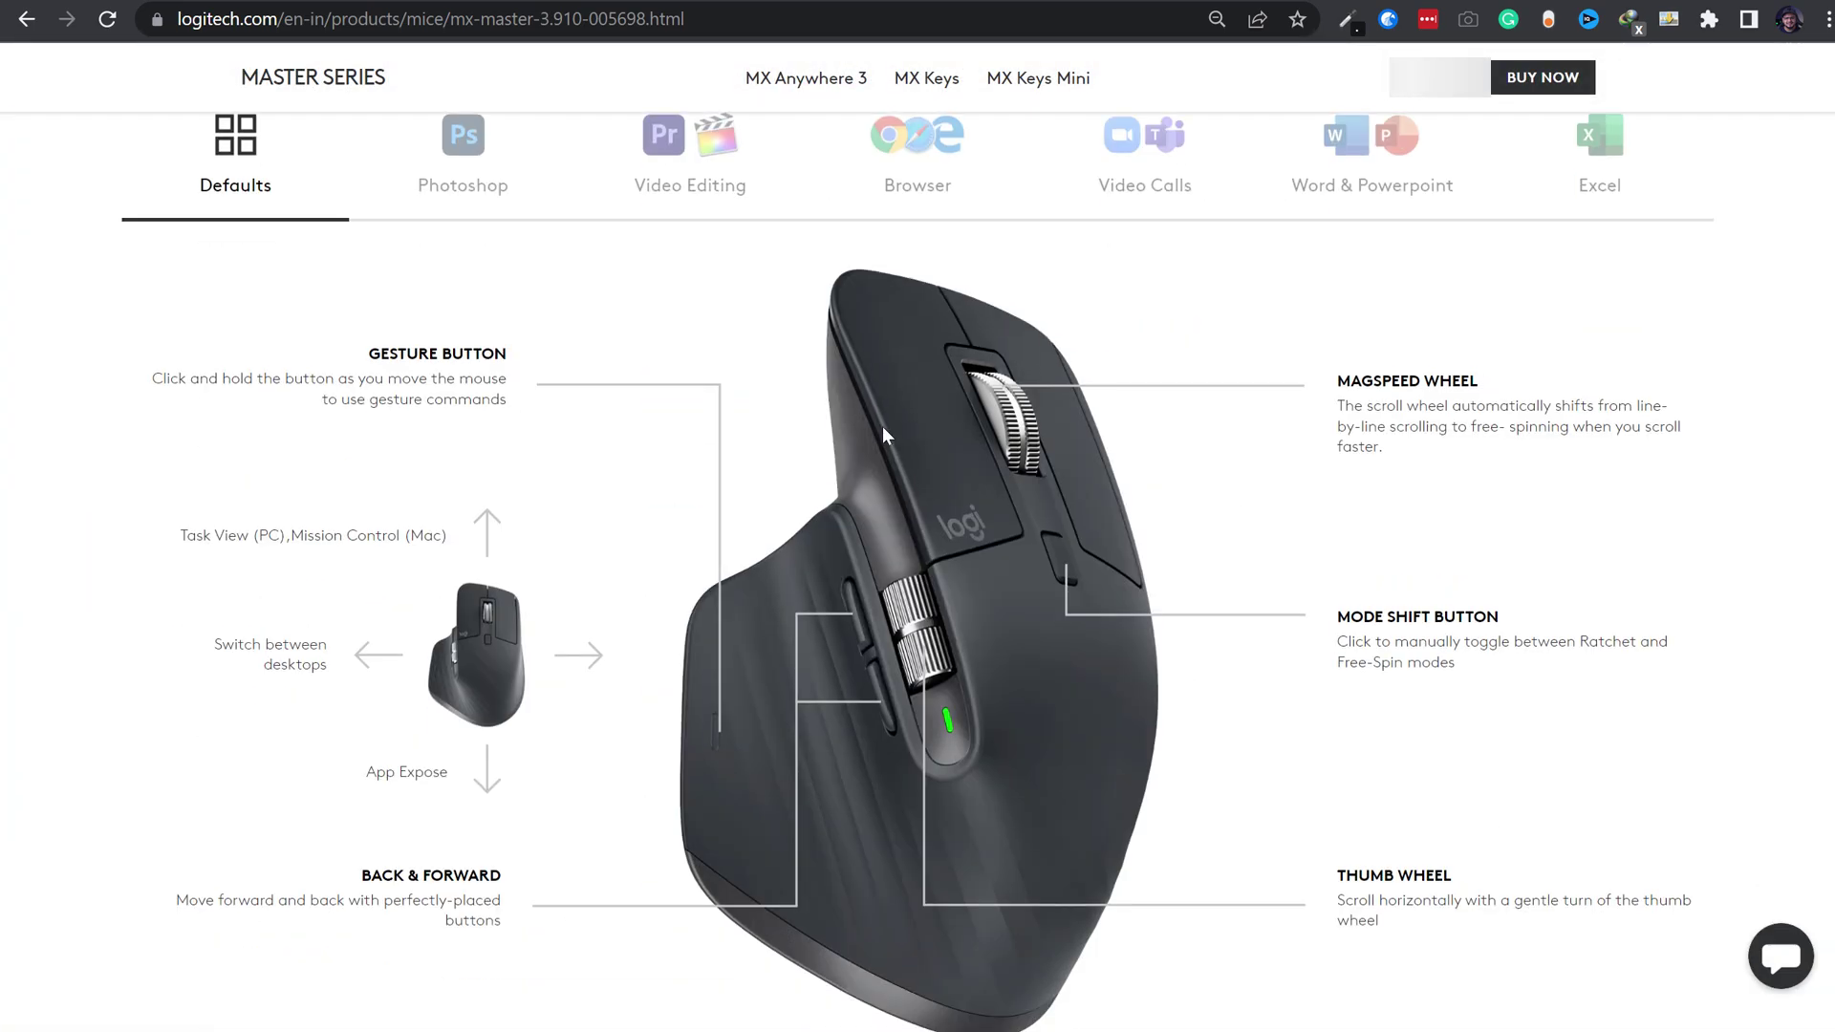
pyautogui.scroll(-5, 880, 413)
pyautogui.scroll(-5, 893, 369)
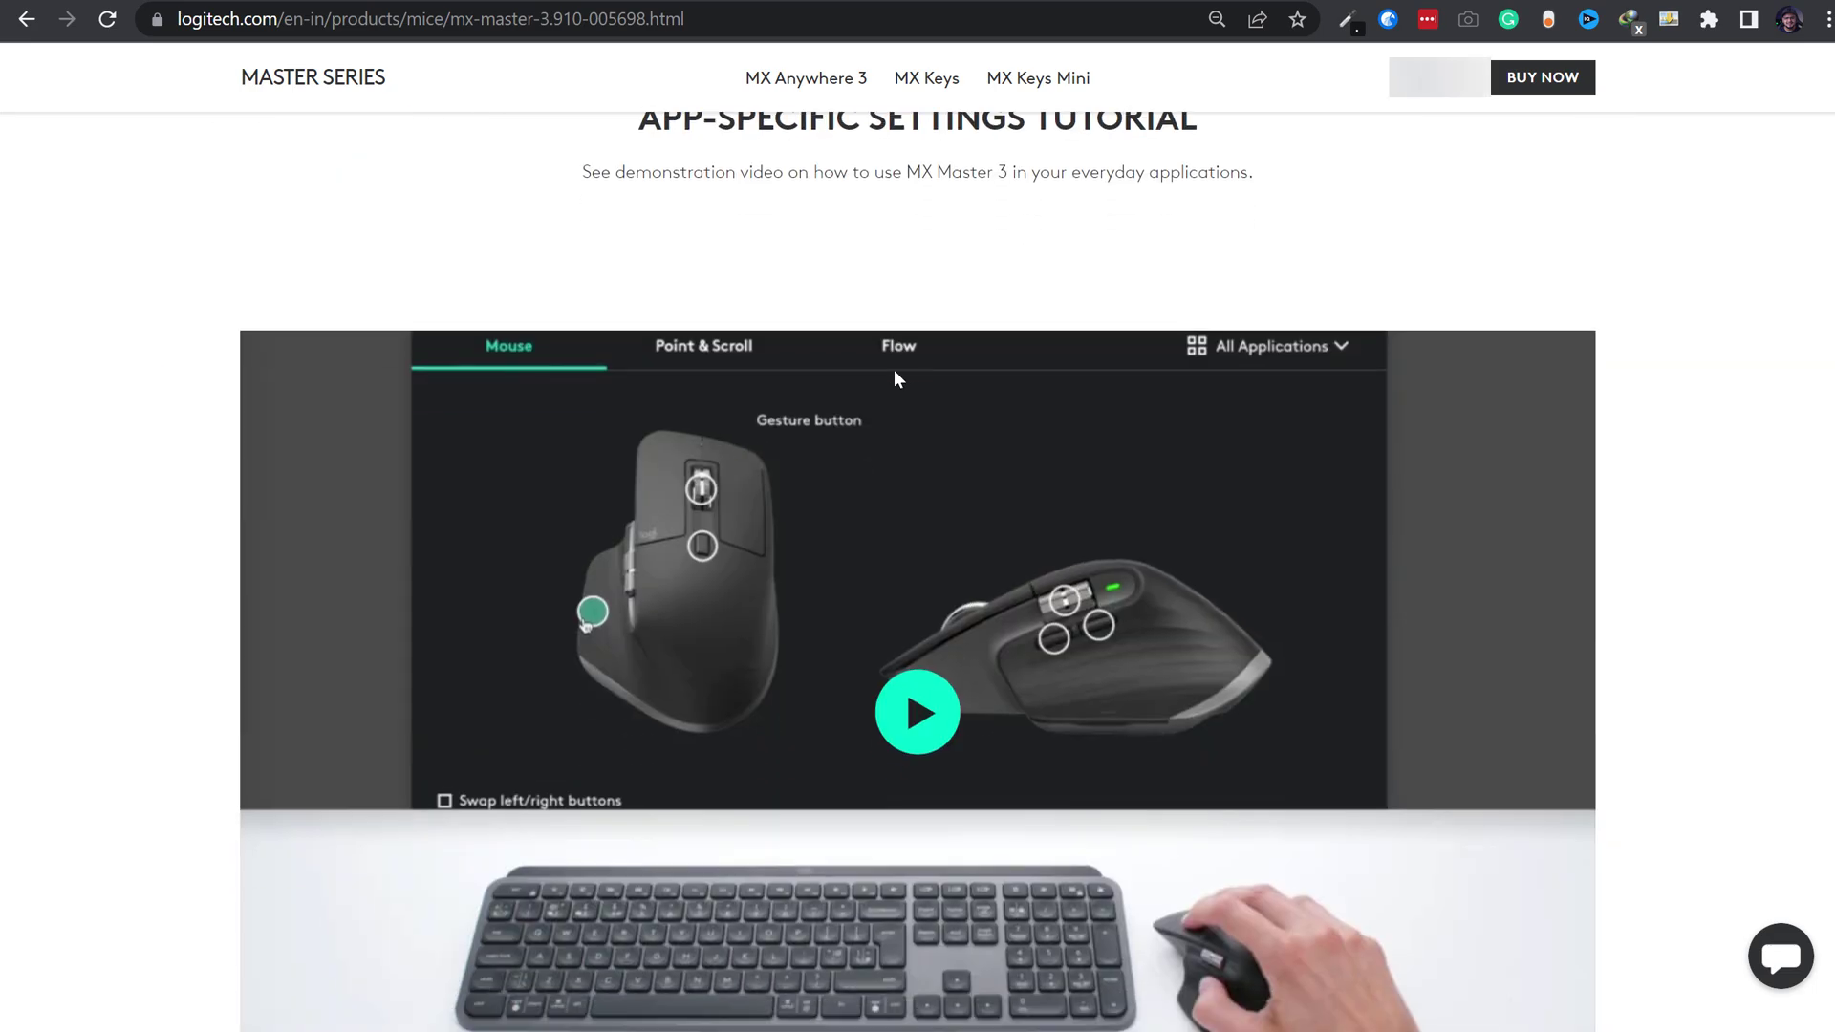
pyautogui.scroll(-6, 895, 369)
pyautogui.scroll(-5, 898, 364)
pyautogui.scroll(-6, 898, 364)
pyautogui.scroll(-4, 893, 358)
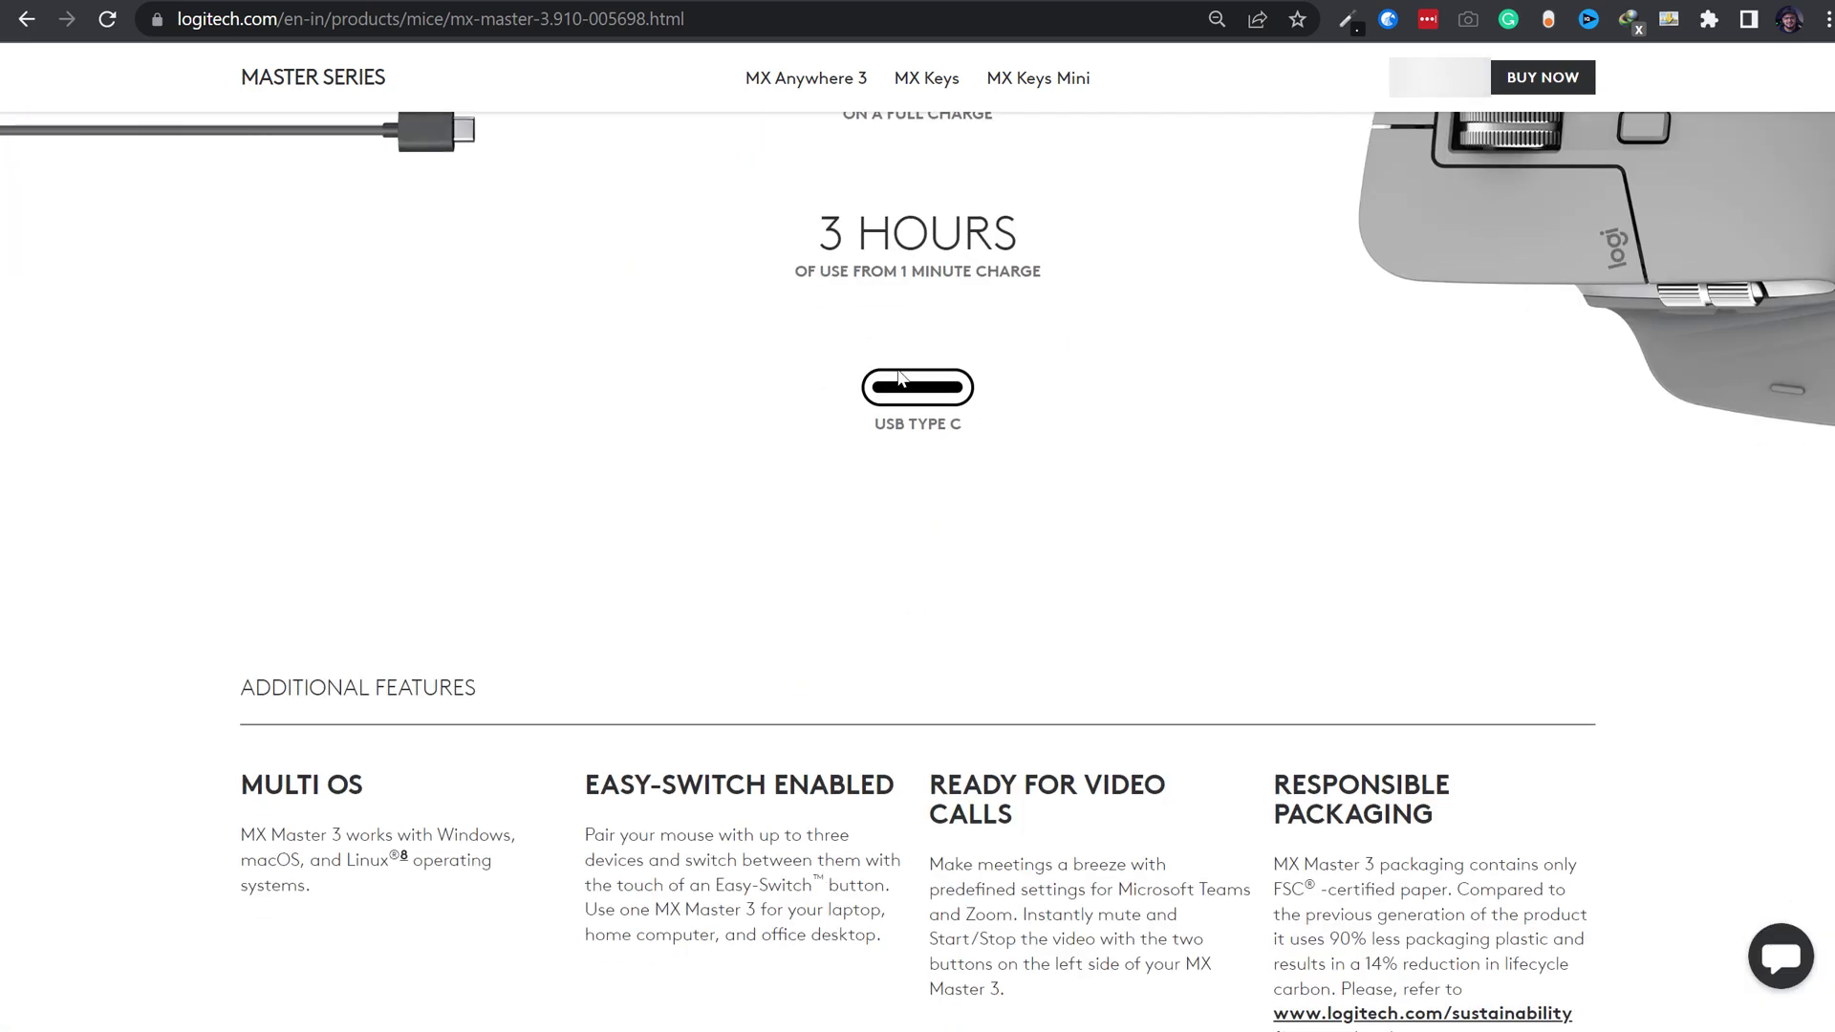
pyautogui.scroll(-7, 889, 352)
pyautogui.scroll(-8, 893, 353)
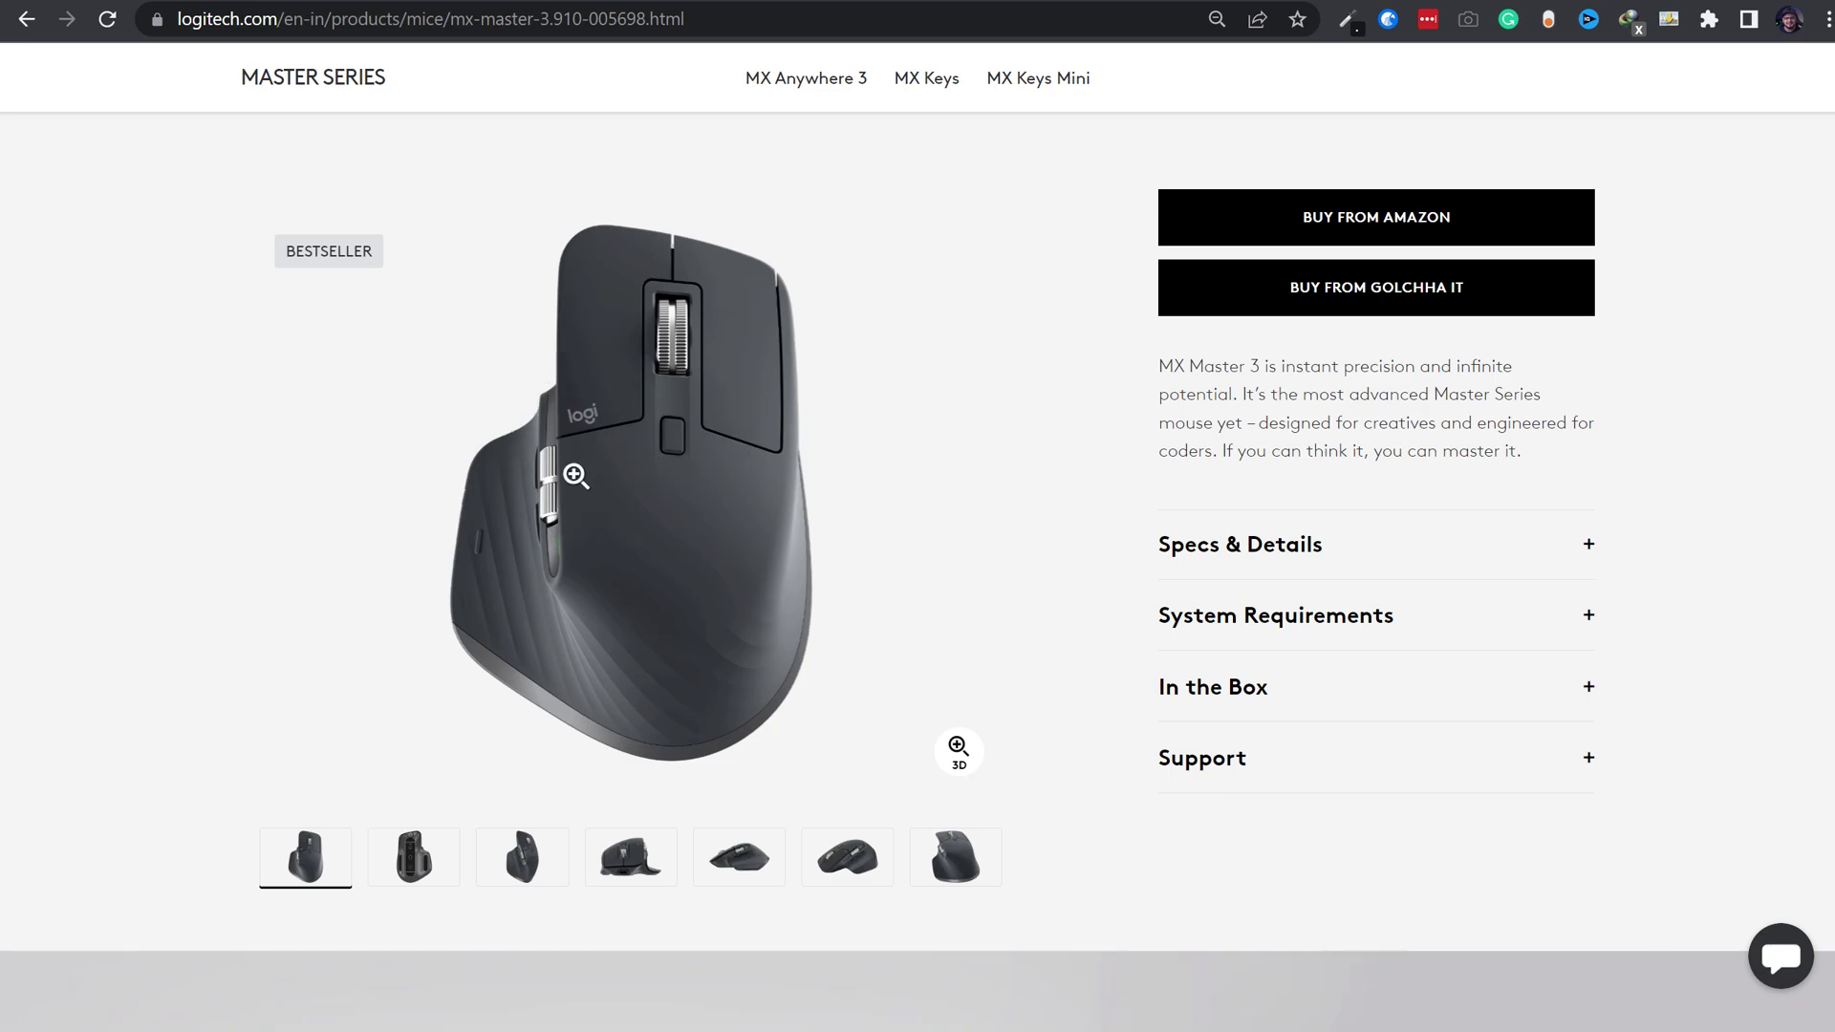
# Bring up the Fatkun Batch Download Image extension for the product page
pyautogui.rightClick(631, 445)
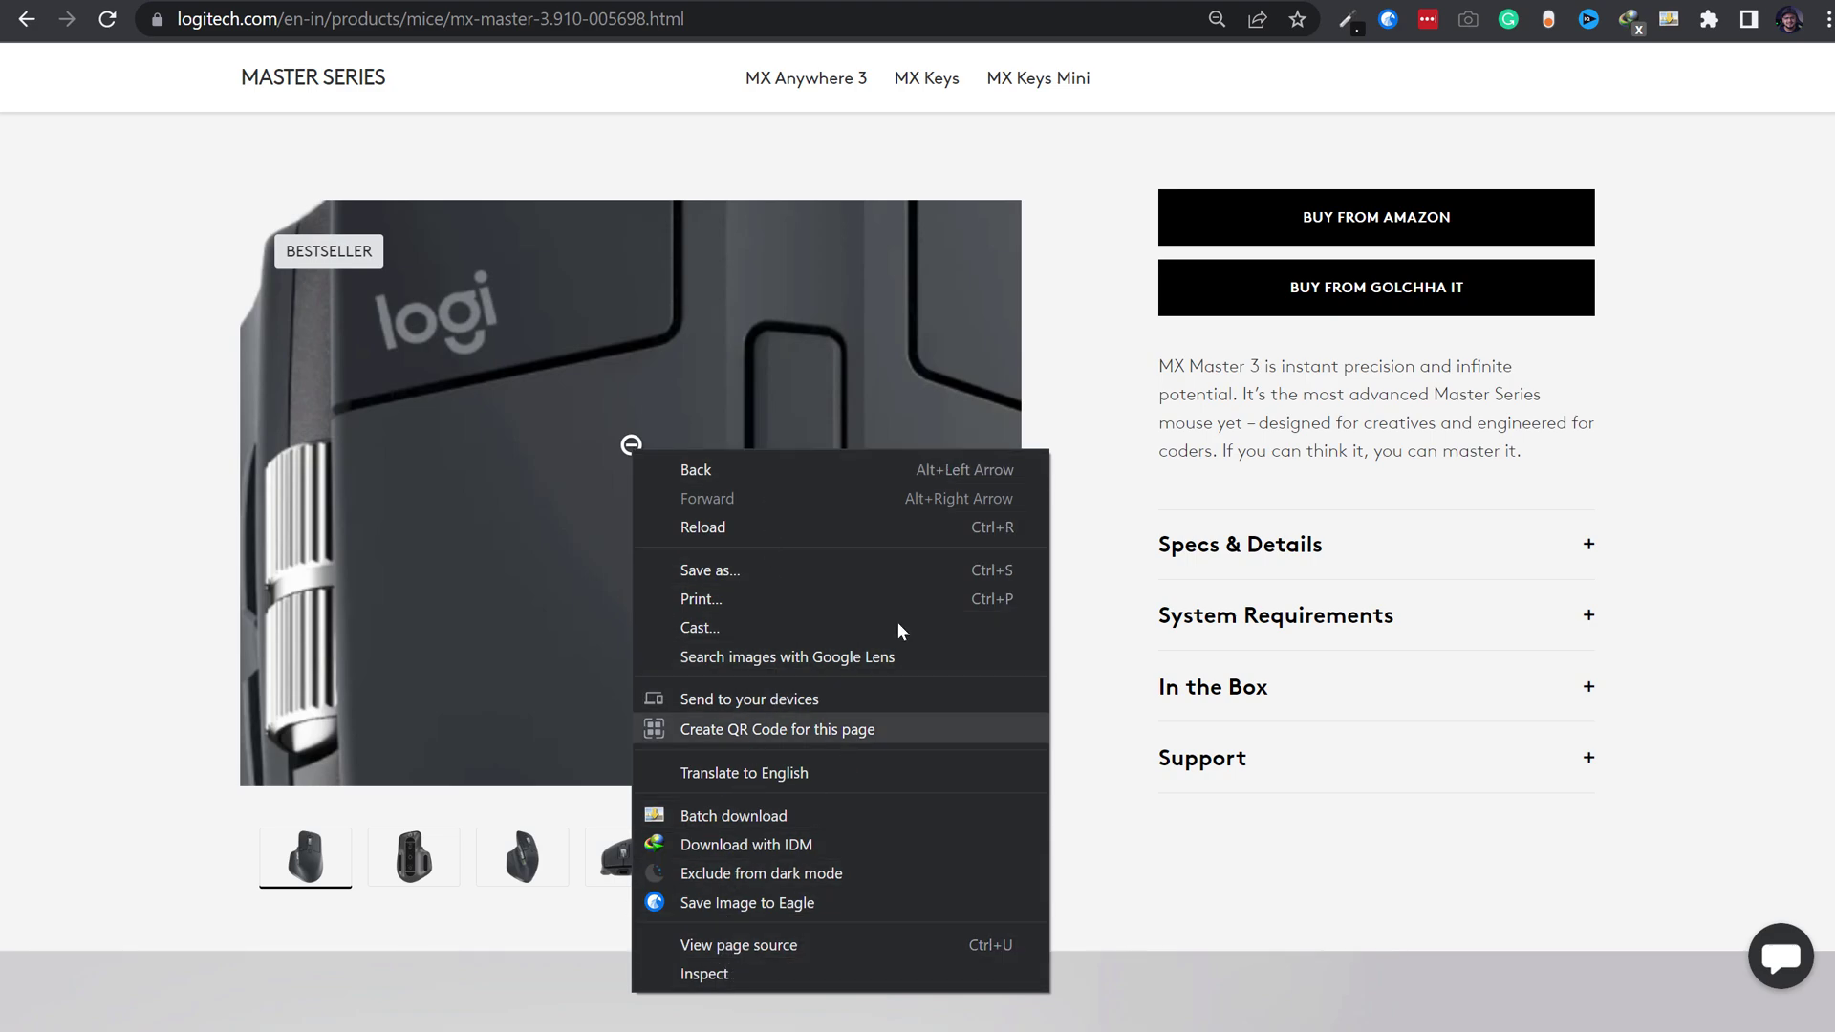
pyautogui.click(1731, 298)
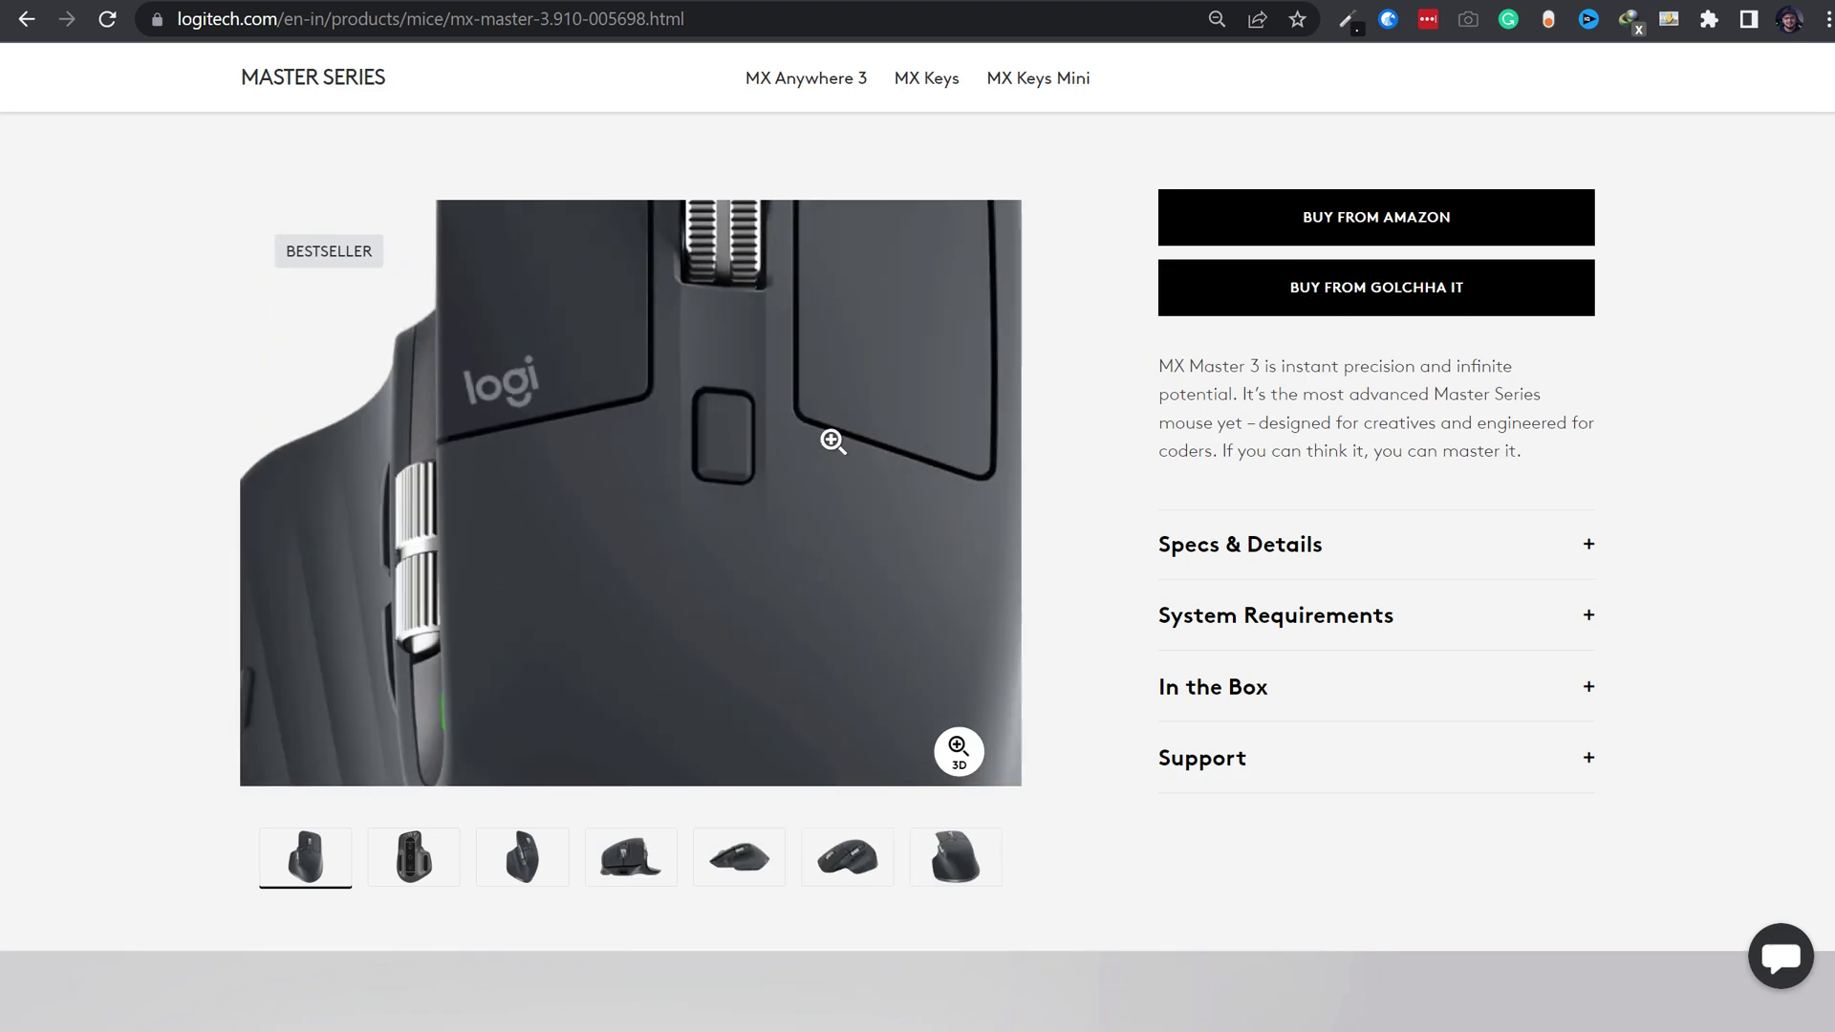
pyautogui.click(880, 287)
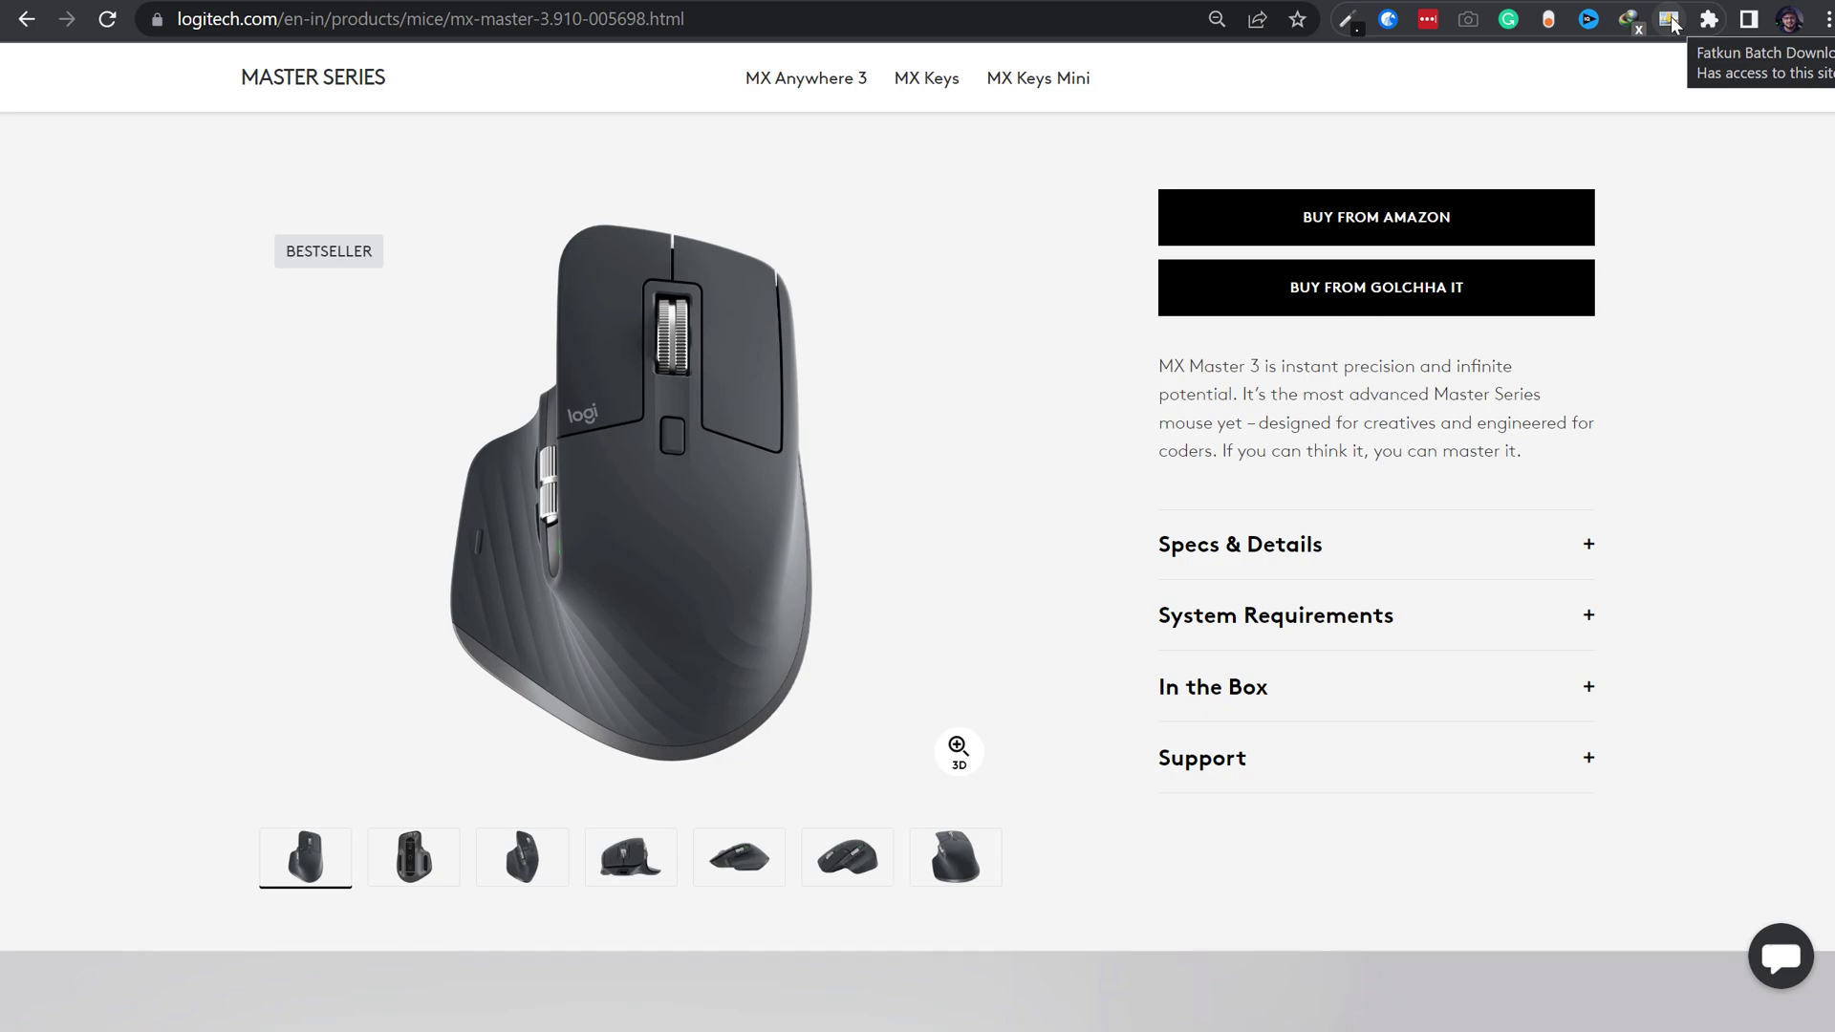
pyautogui.click(1669, 20)
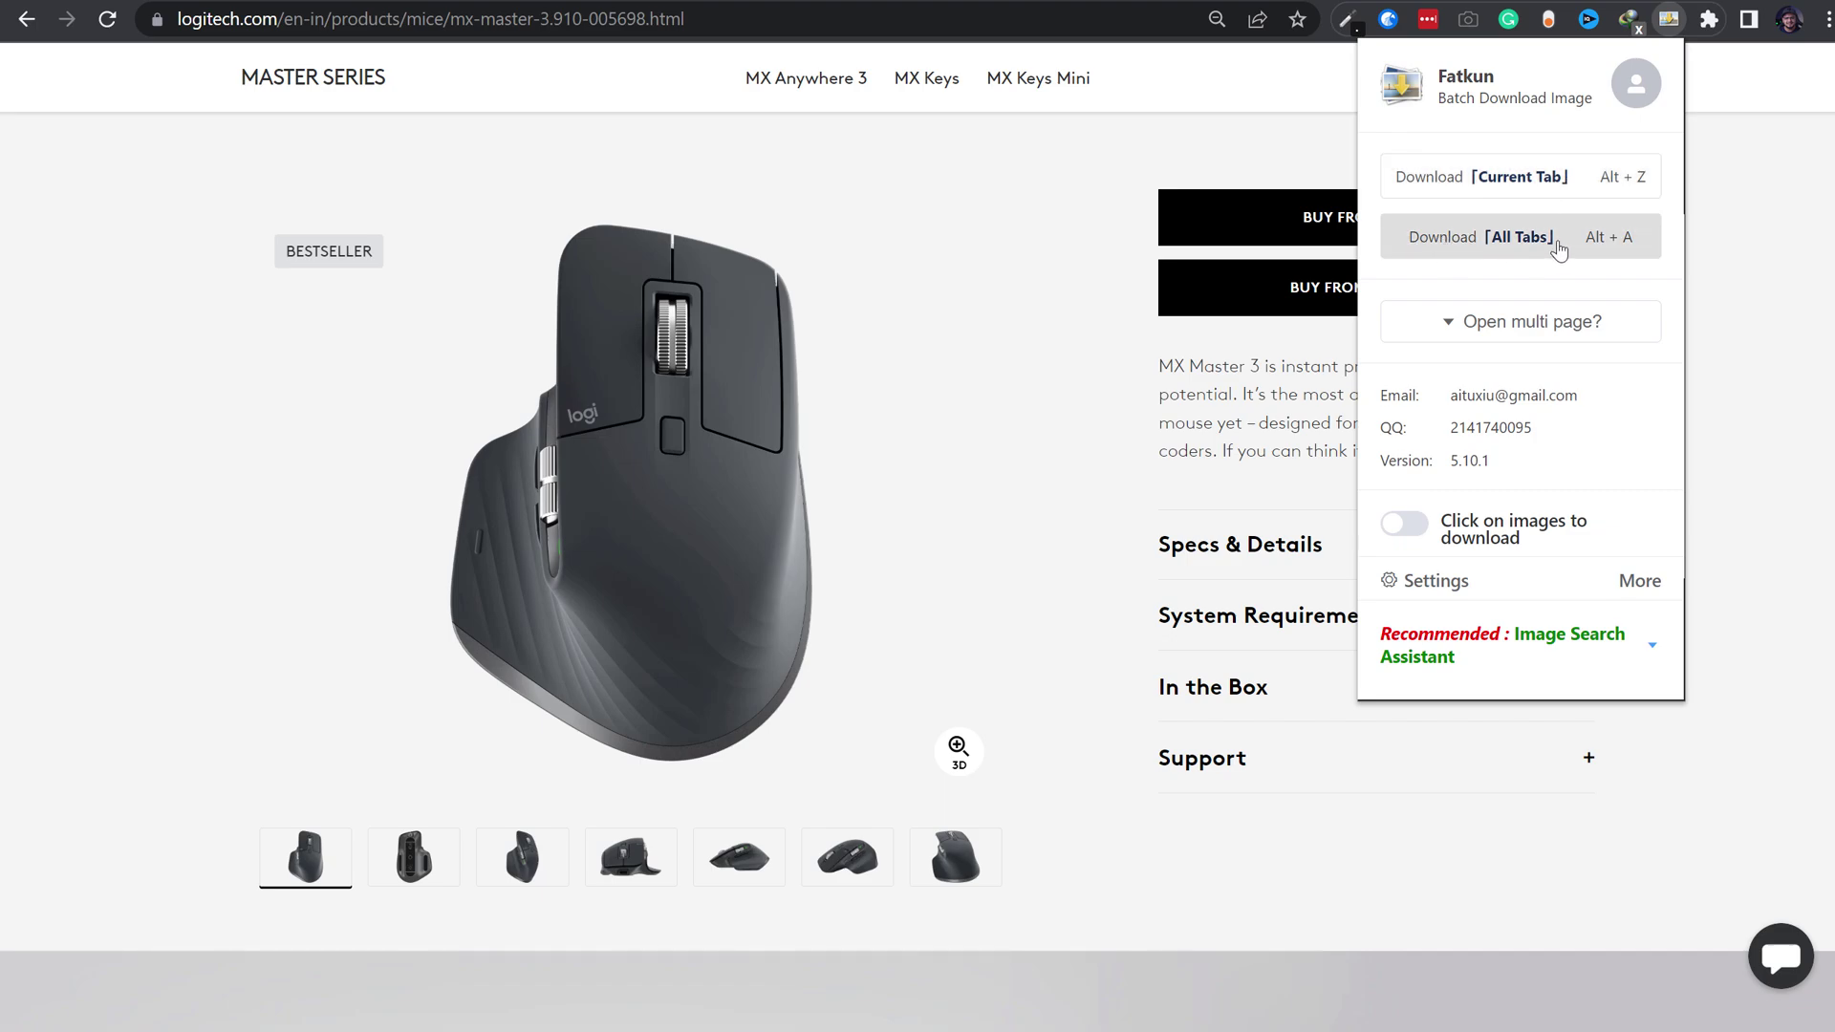
# Collect the current tab's images and save the 692×594 top-view mouse as a PNG
pyautogui.click(1546, 182)
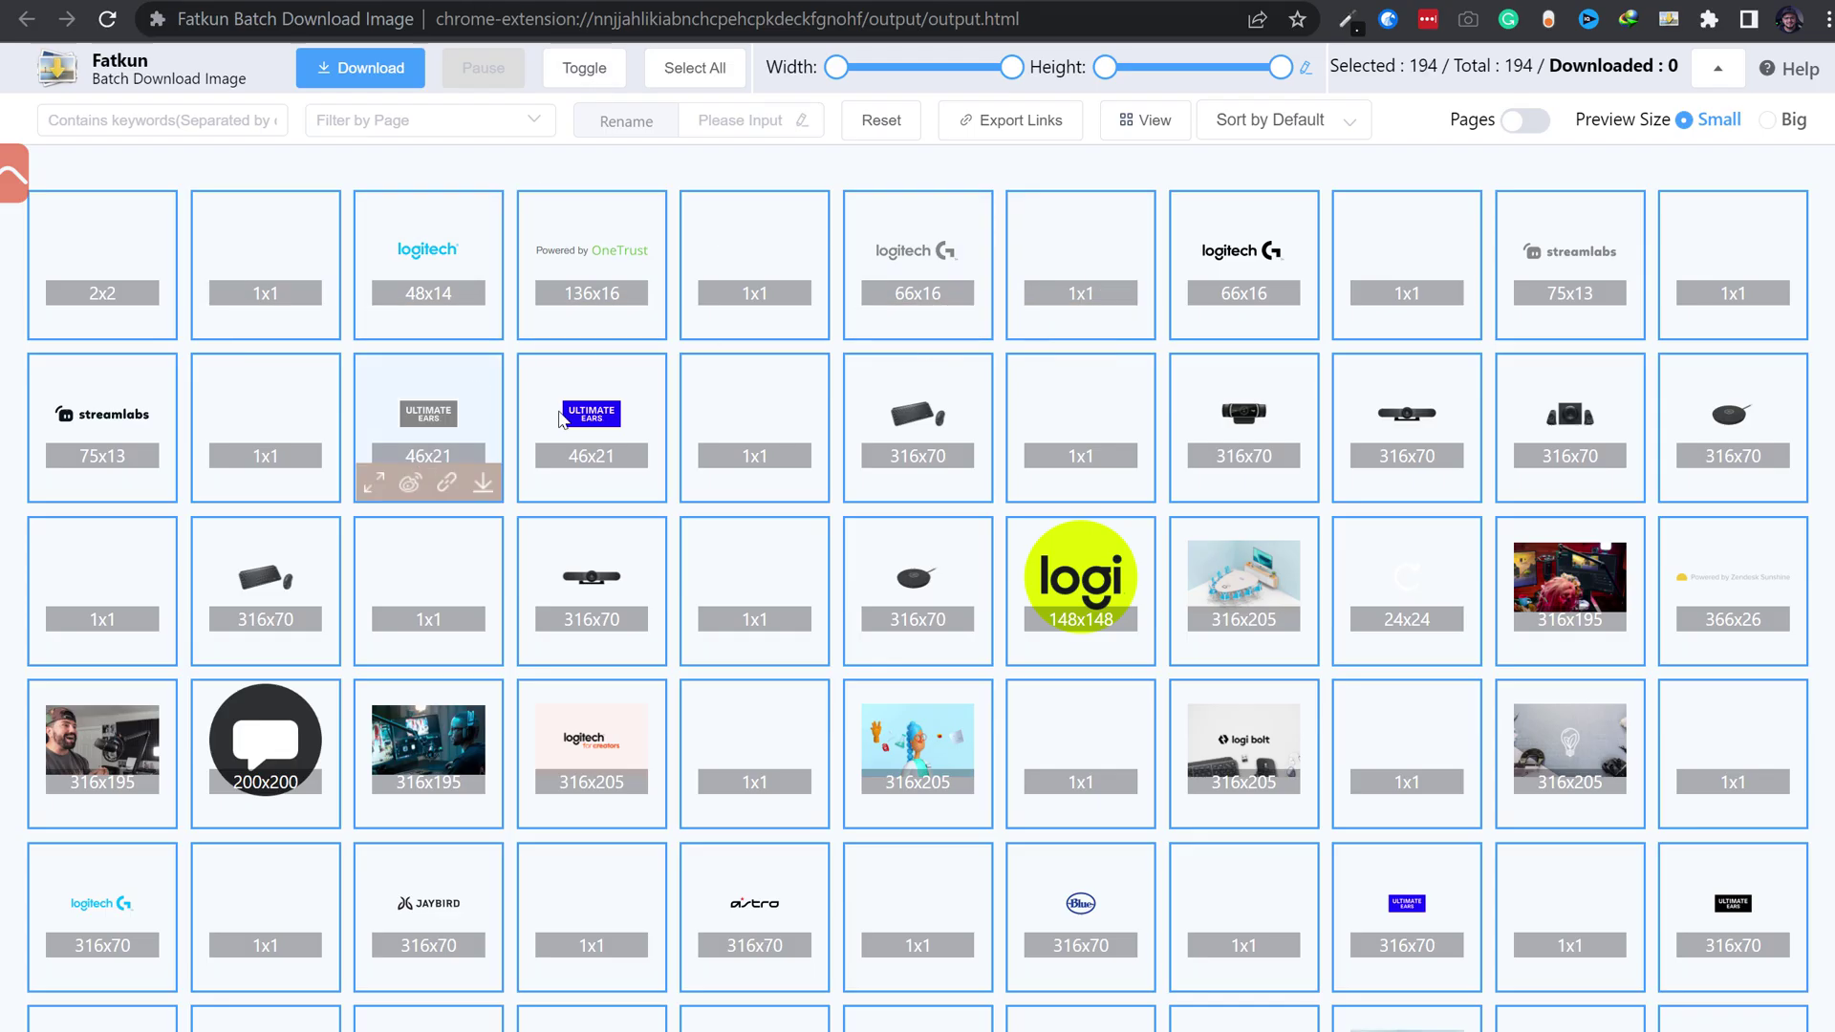
pyautogui.scroll(-2, 782, 423)
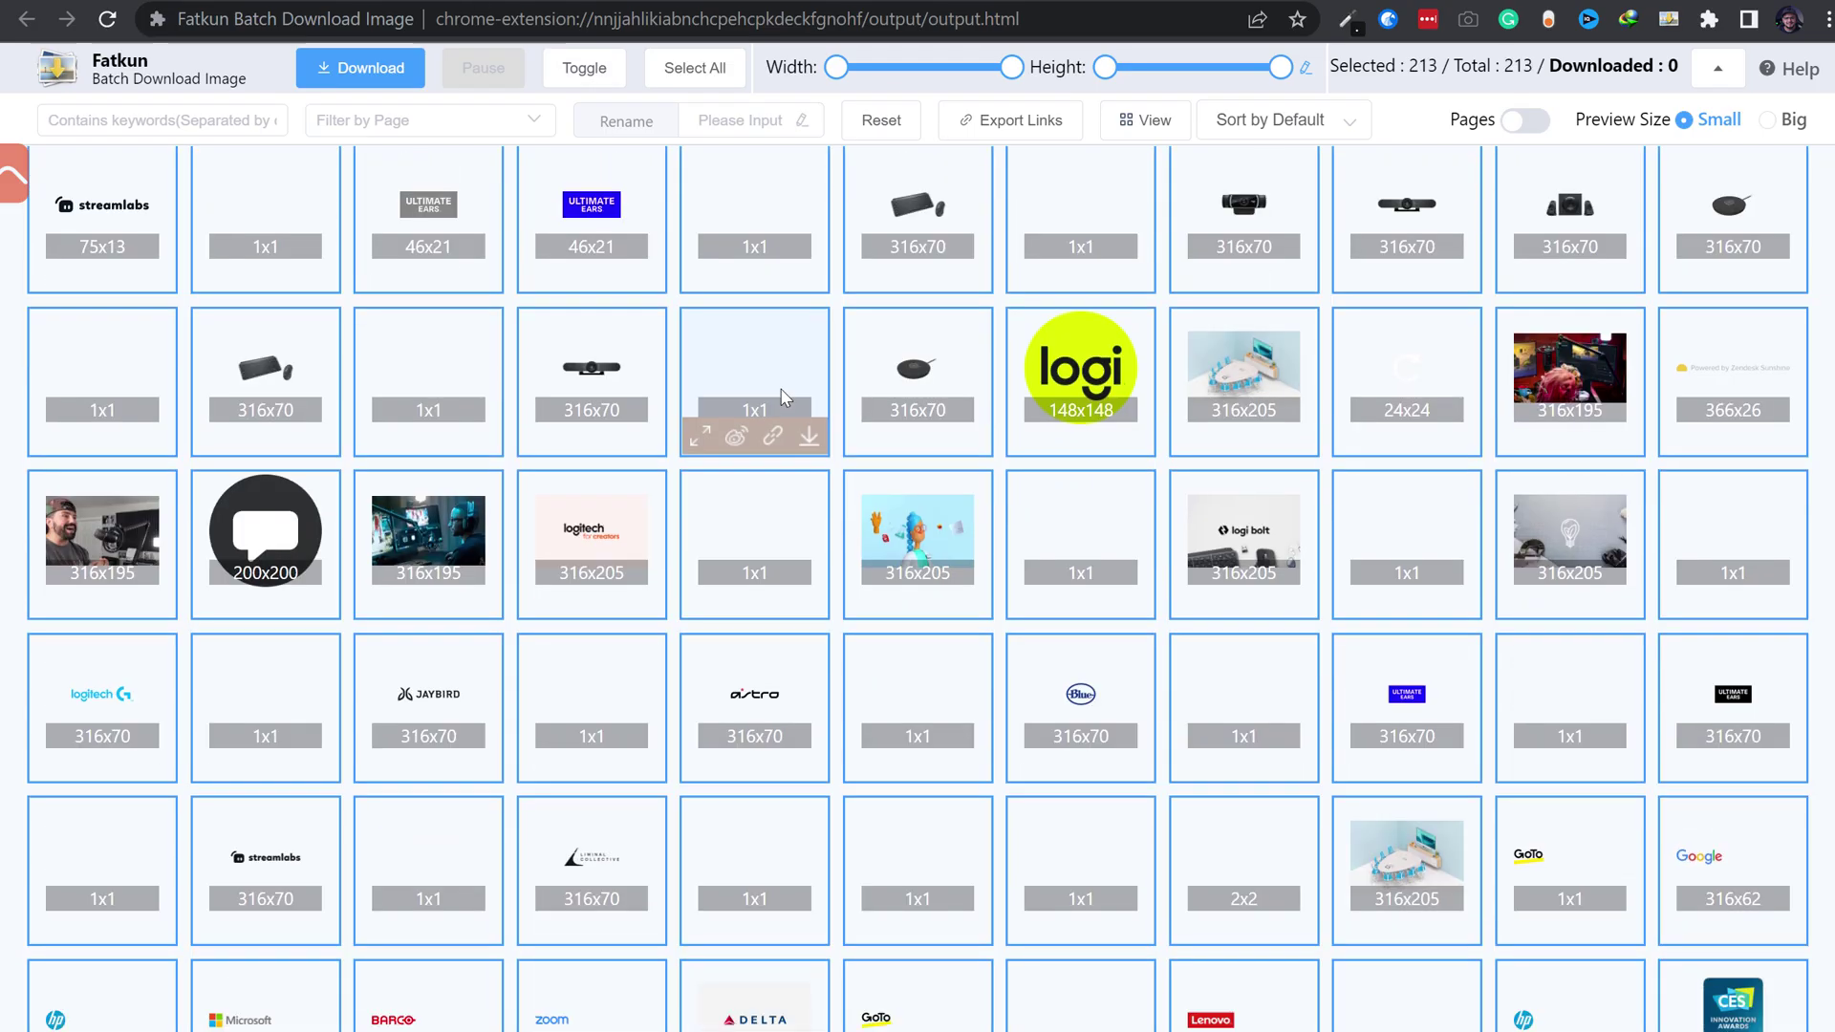
pyautogui.scroll(-4, 562, 399)
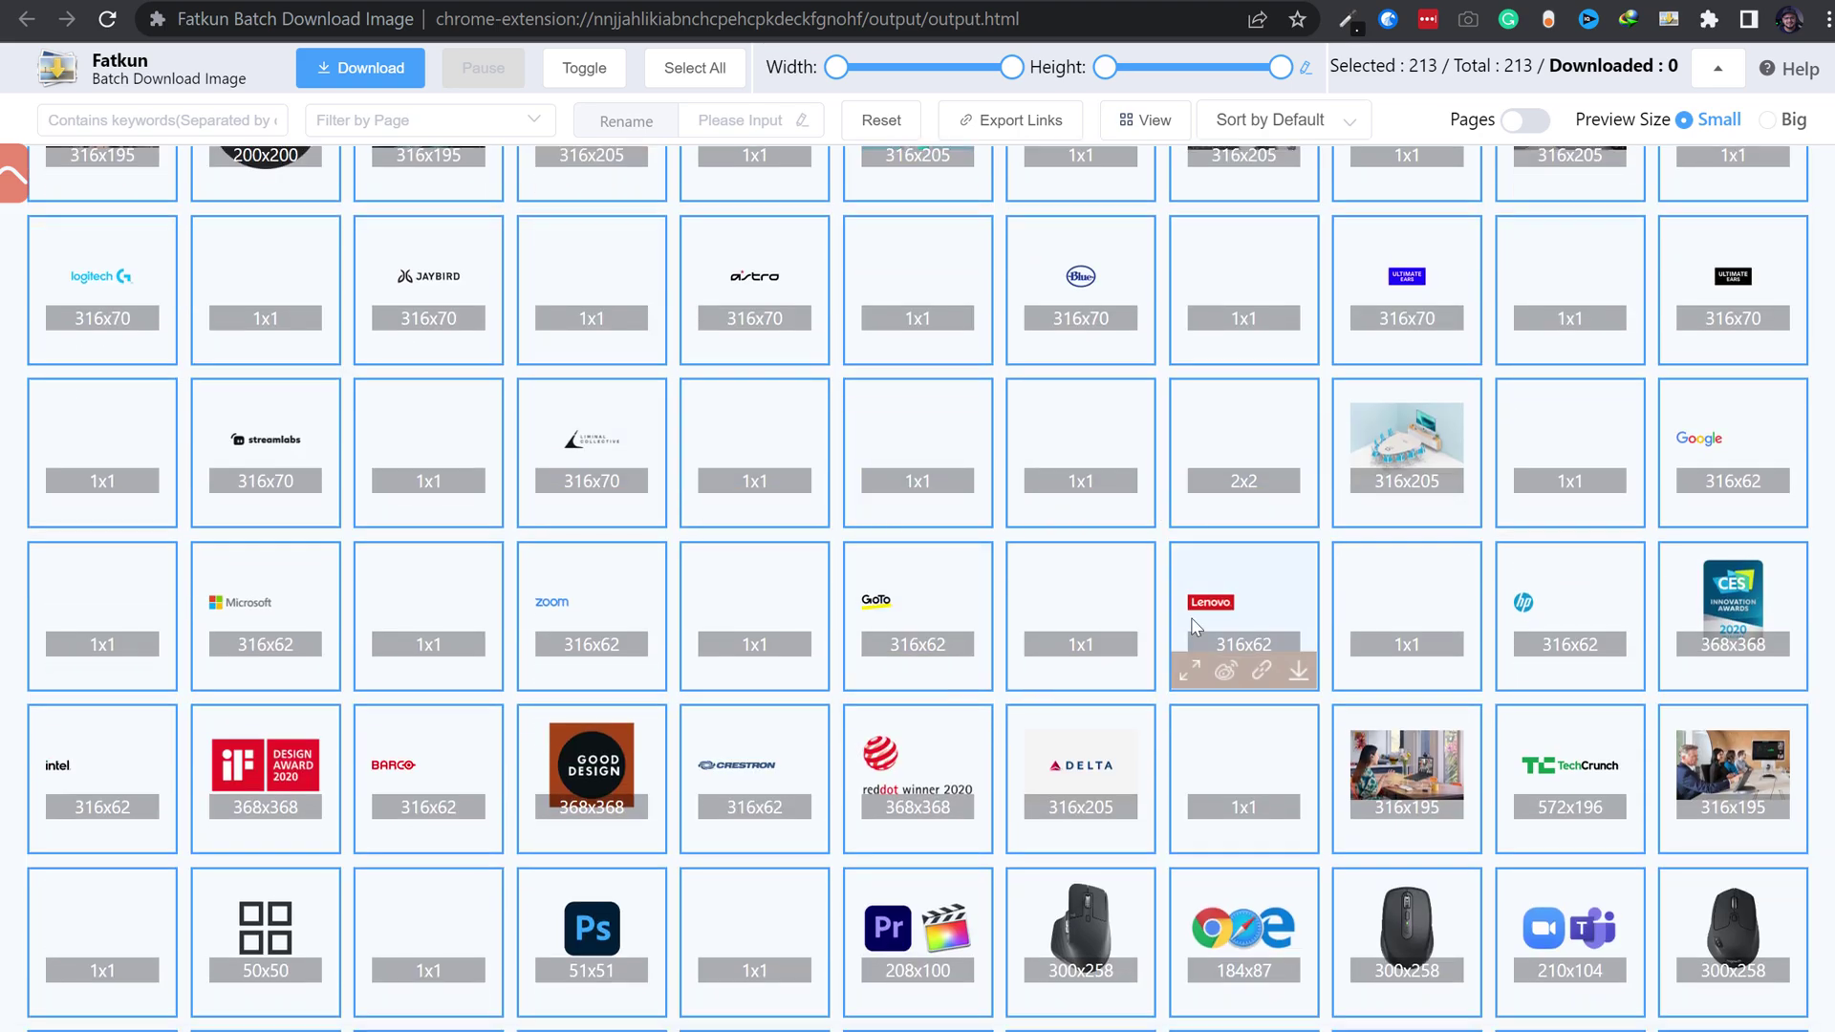
pyautogui.scroll(-6, 833, 516)
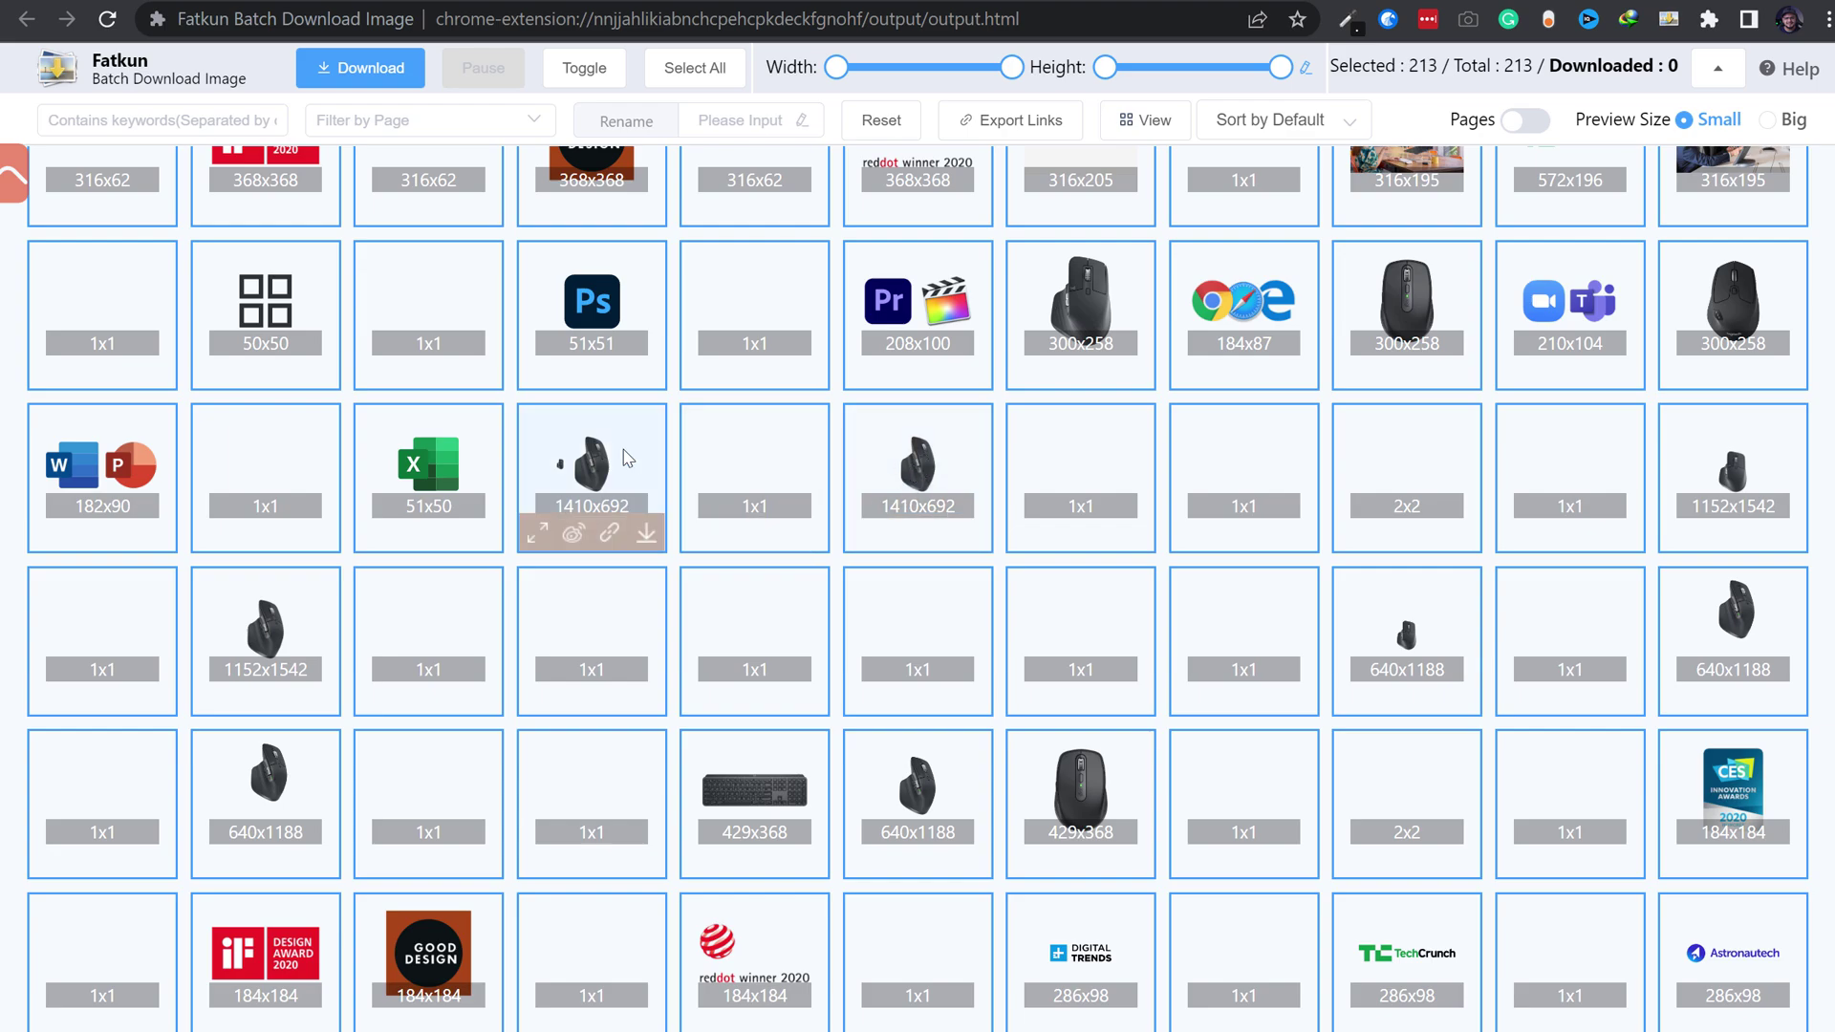
pyautogui.scroll(-6, 968, 698)
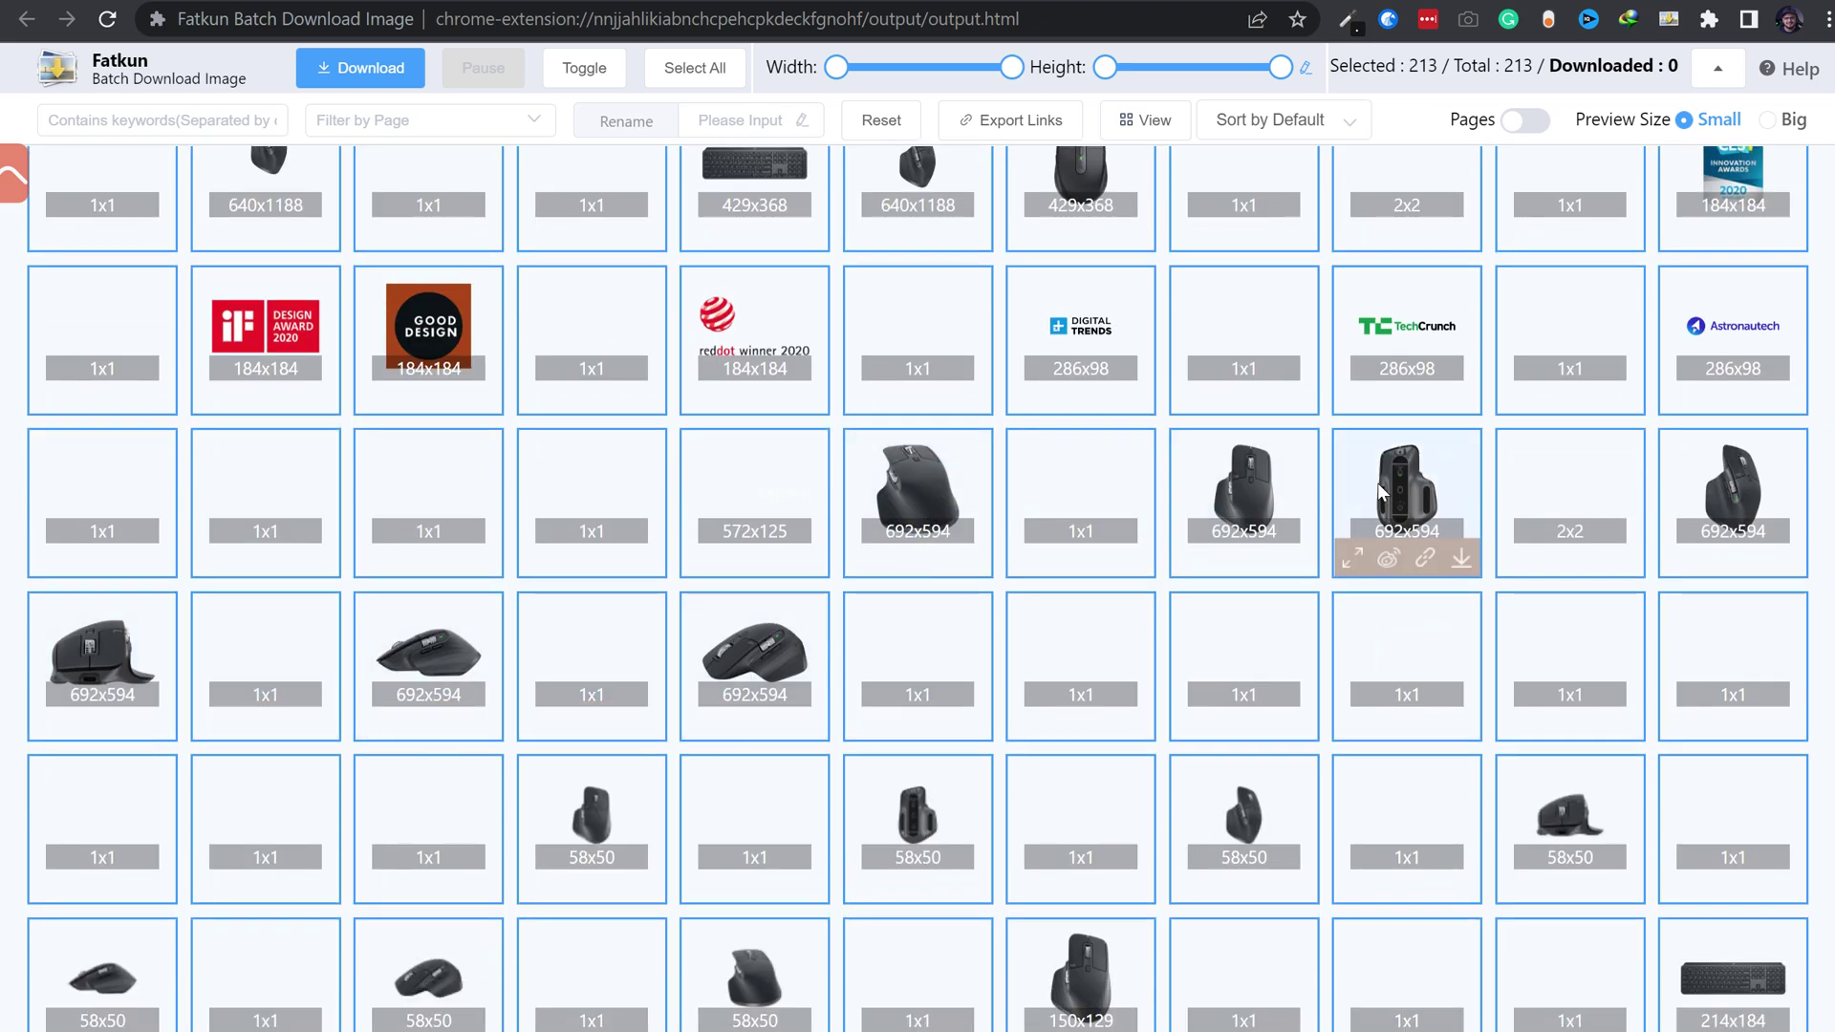
pyautogui.moveTo(1242, 501)
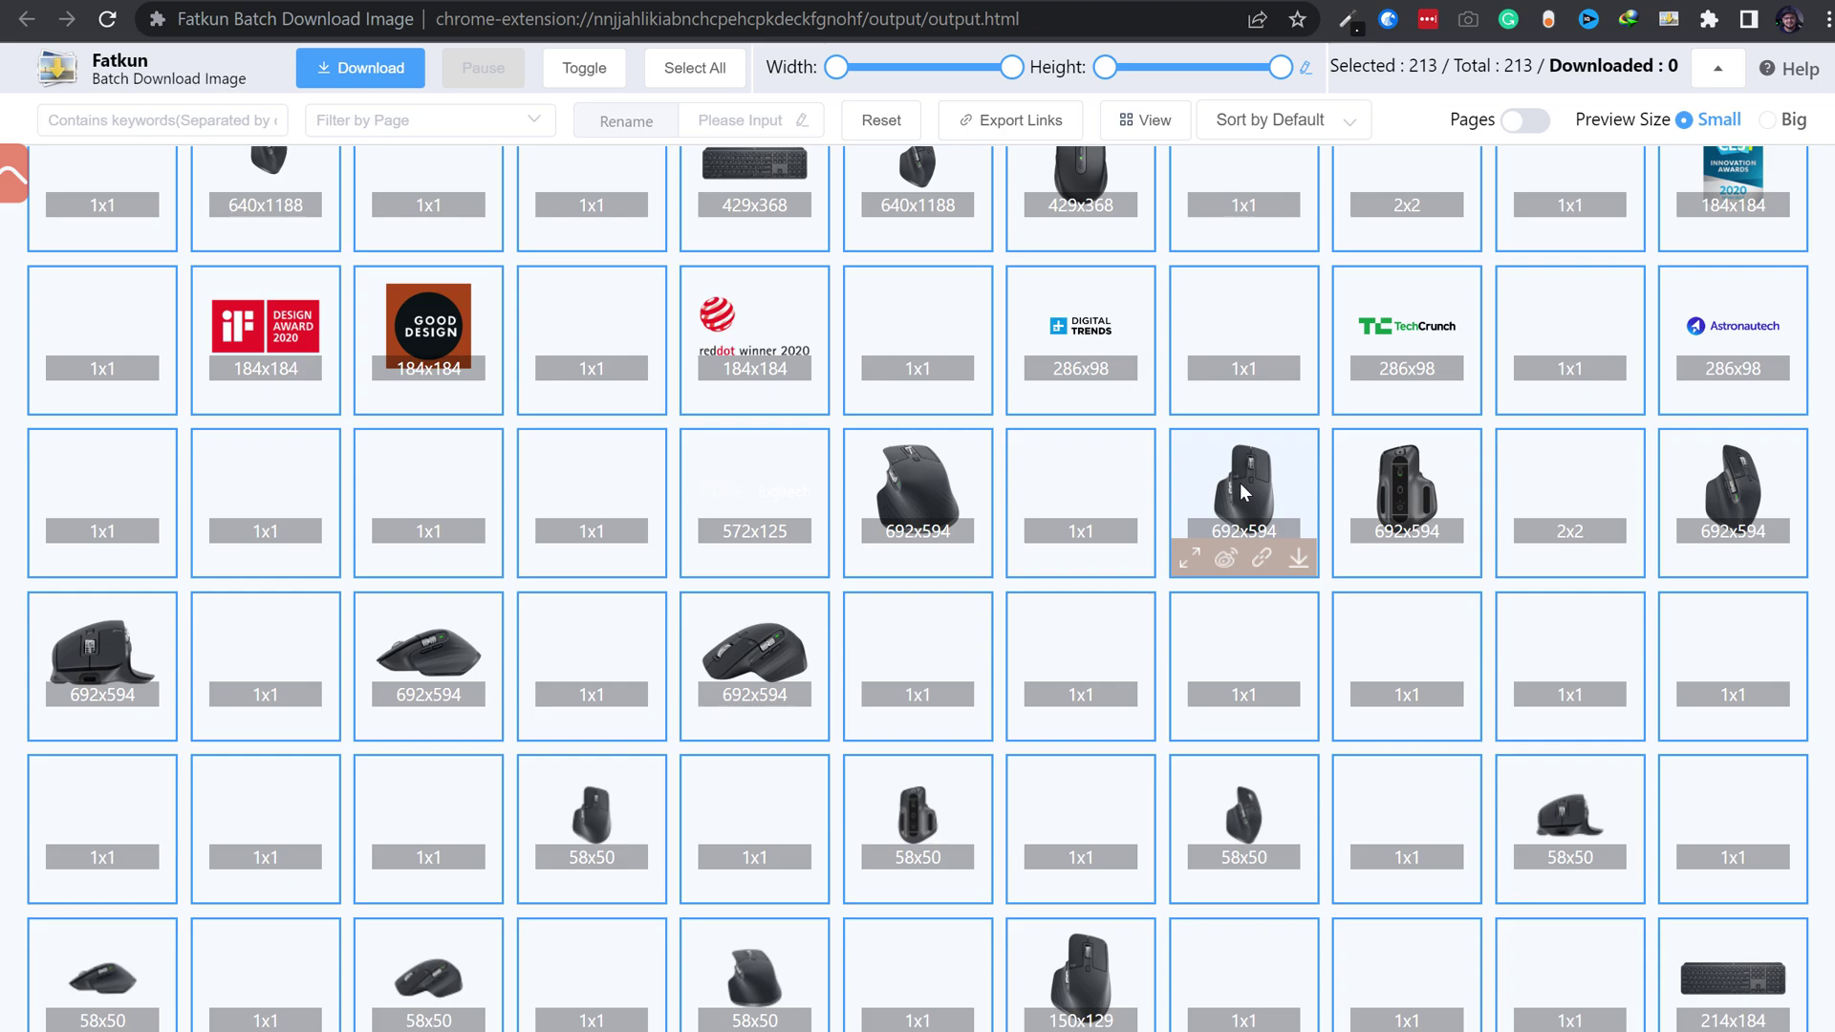
pyautogui.click(1302, 560)
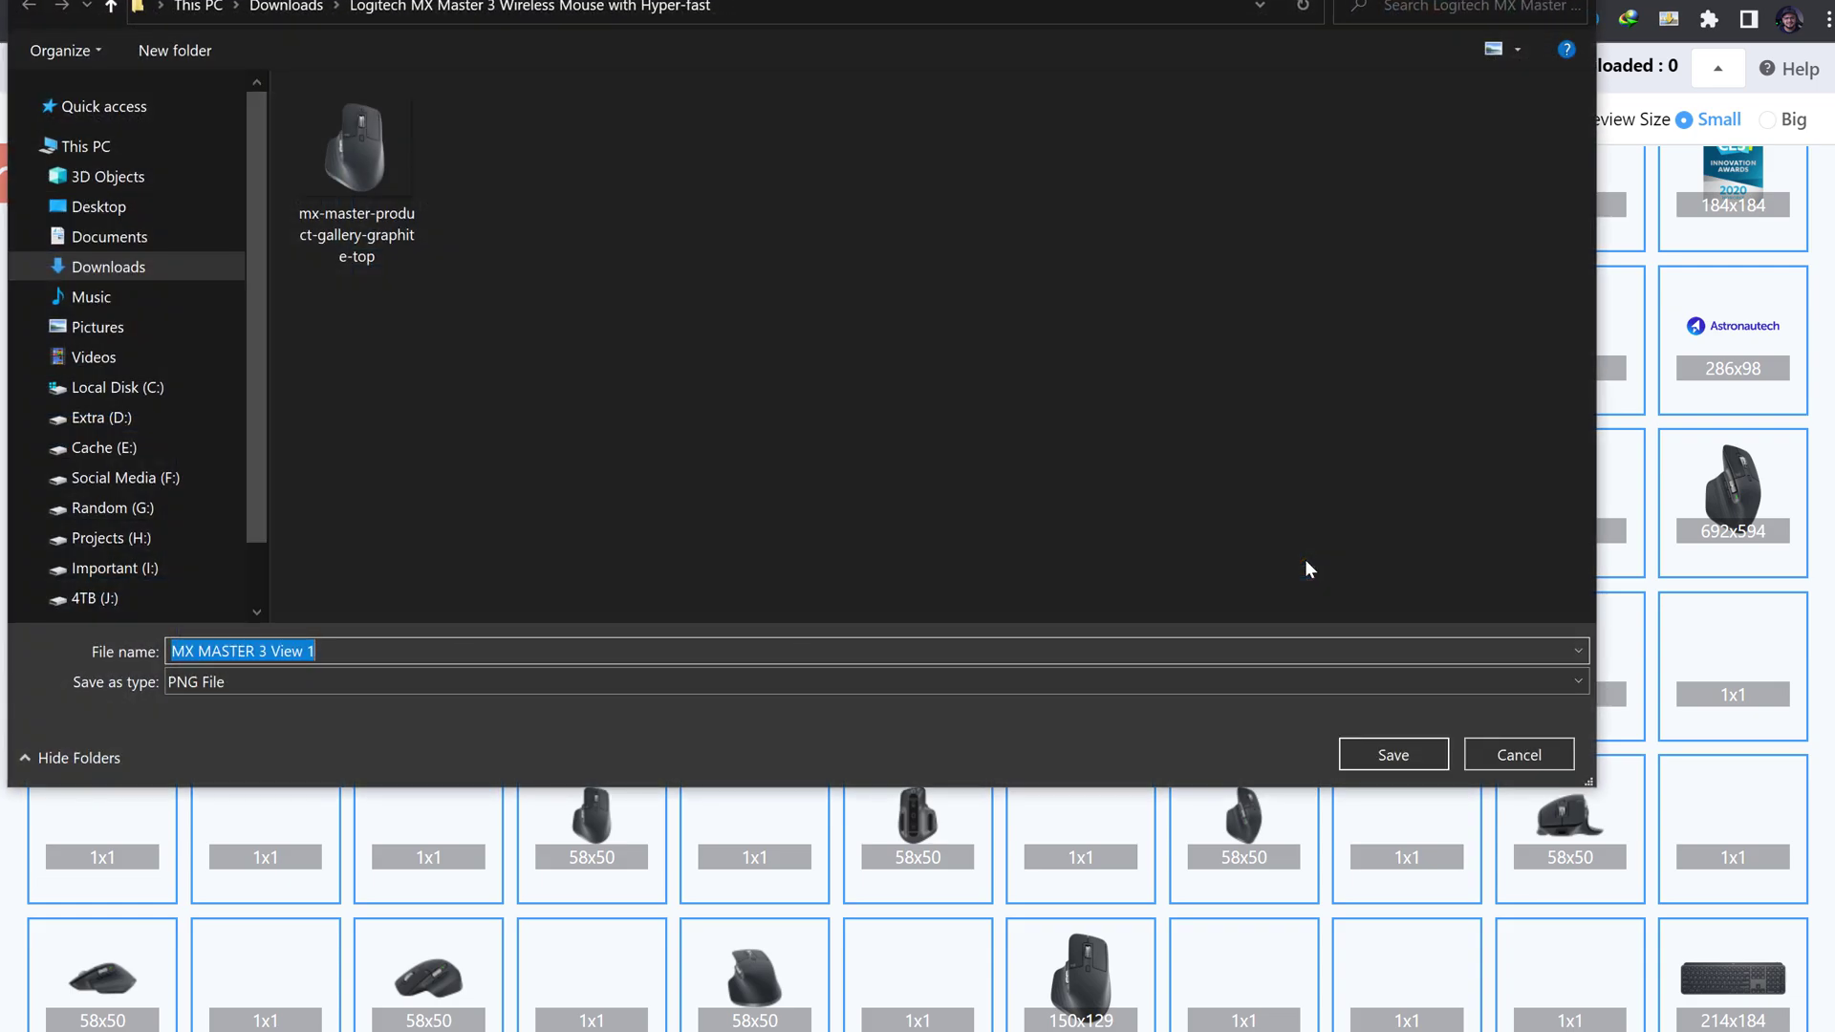
pyautogui.click(1381, 752)
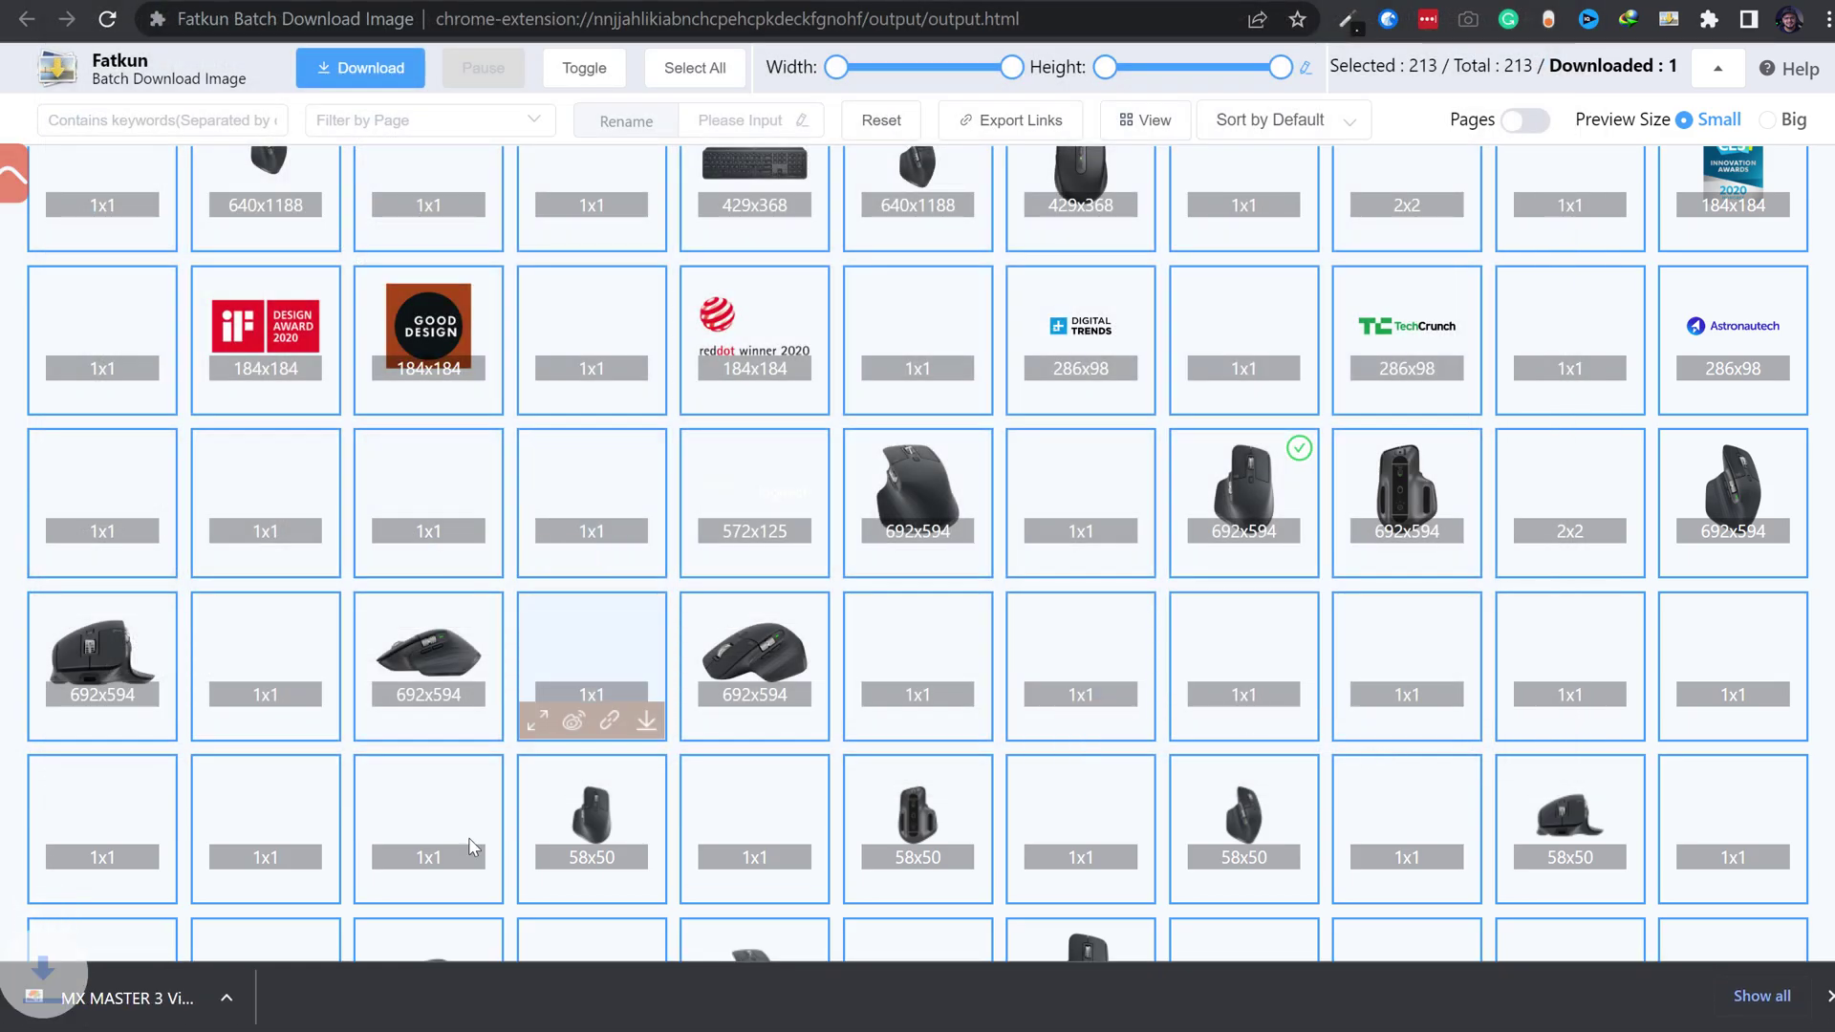
# Preview the downloaded mouse image, then close the viewer
pyautogui.click(96, 999)
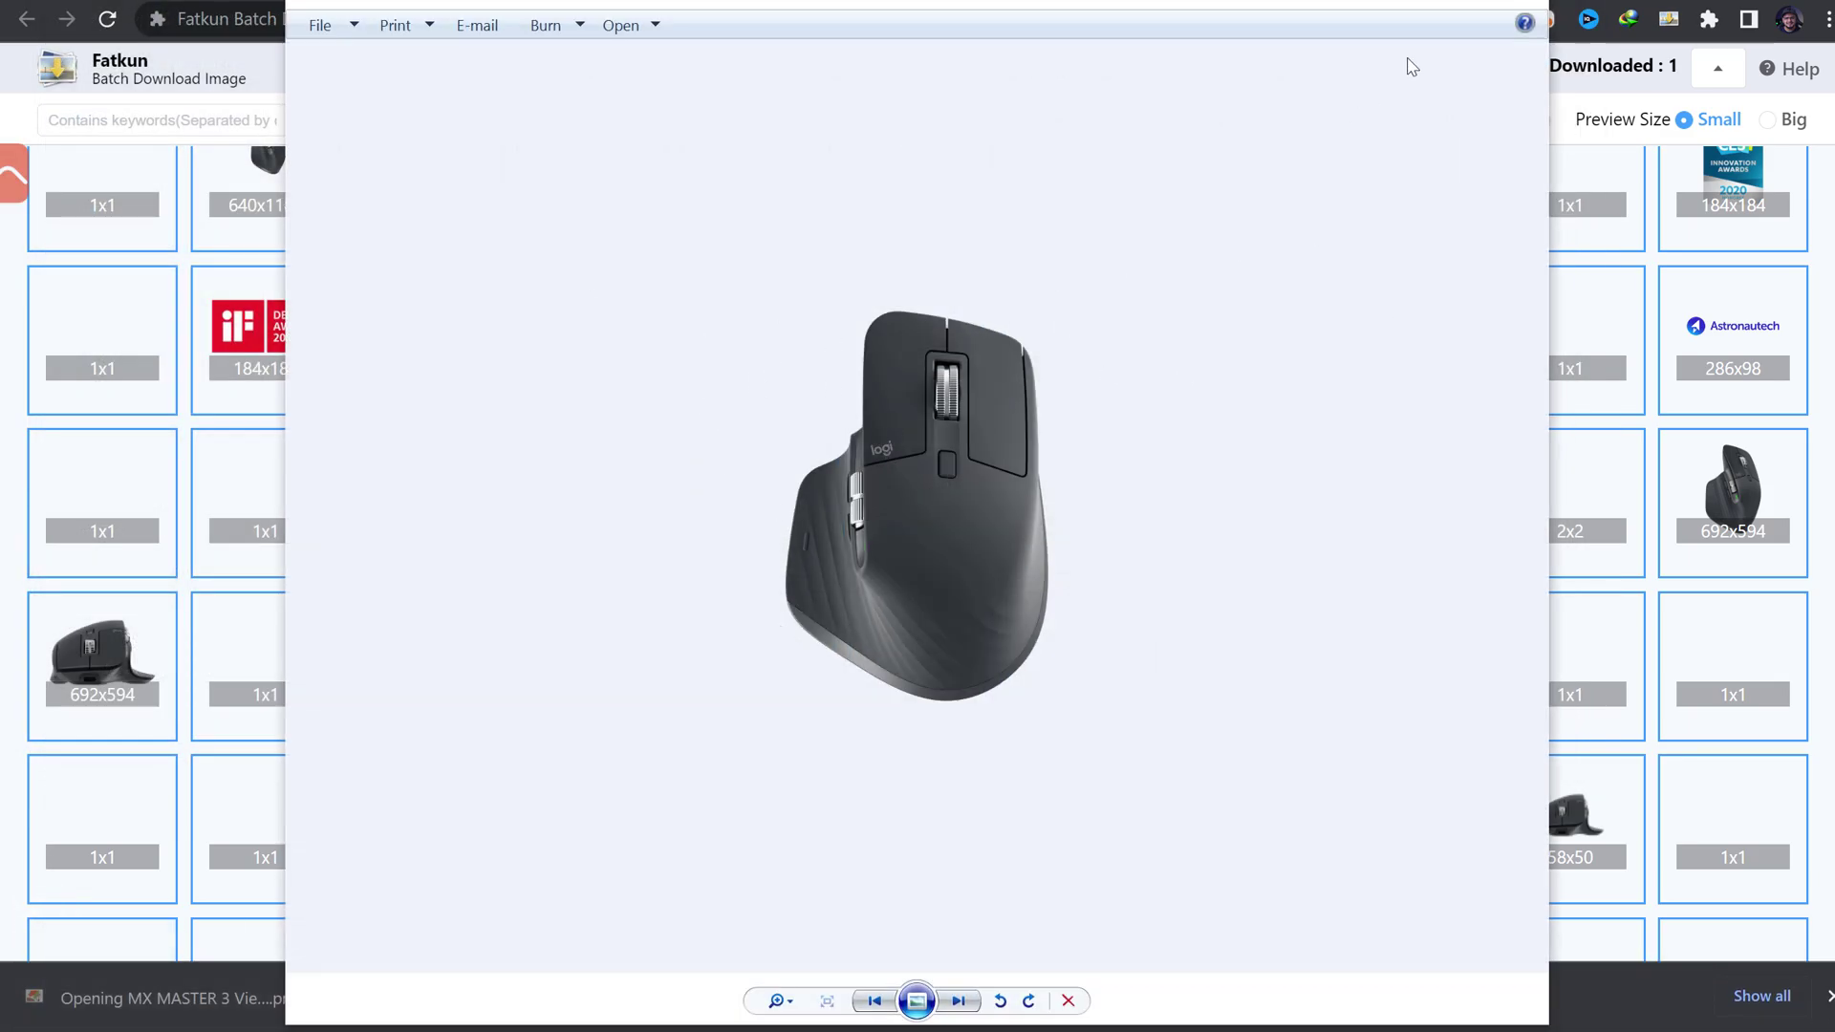
pyautogui.click(1527, 5)
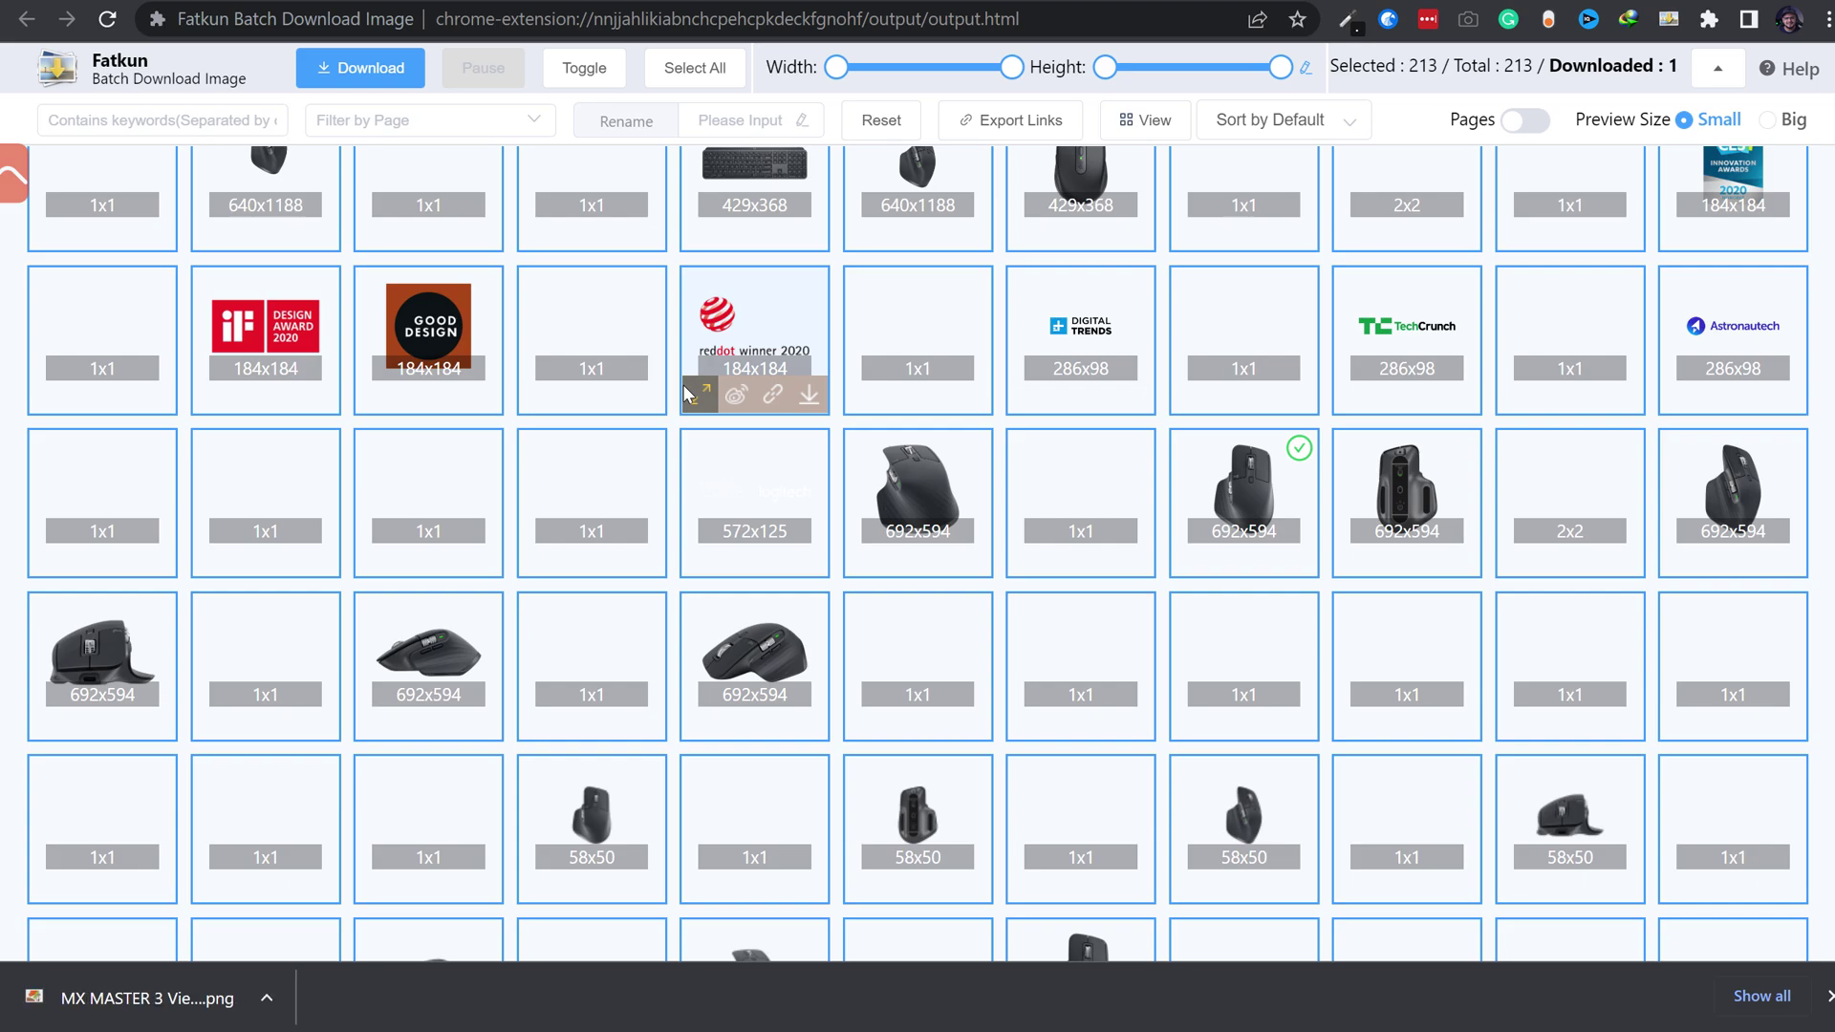
pyautogui.scroll(-2, 687, 393)
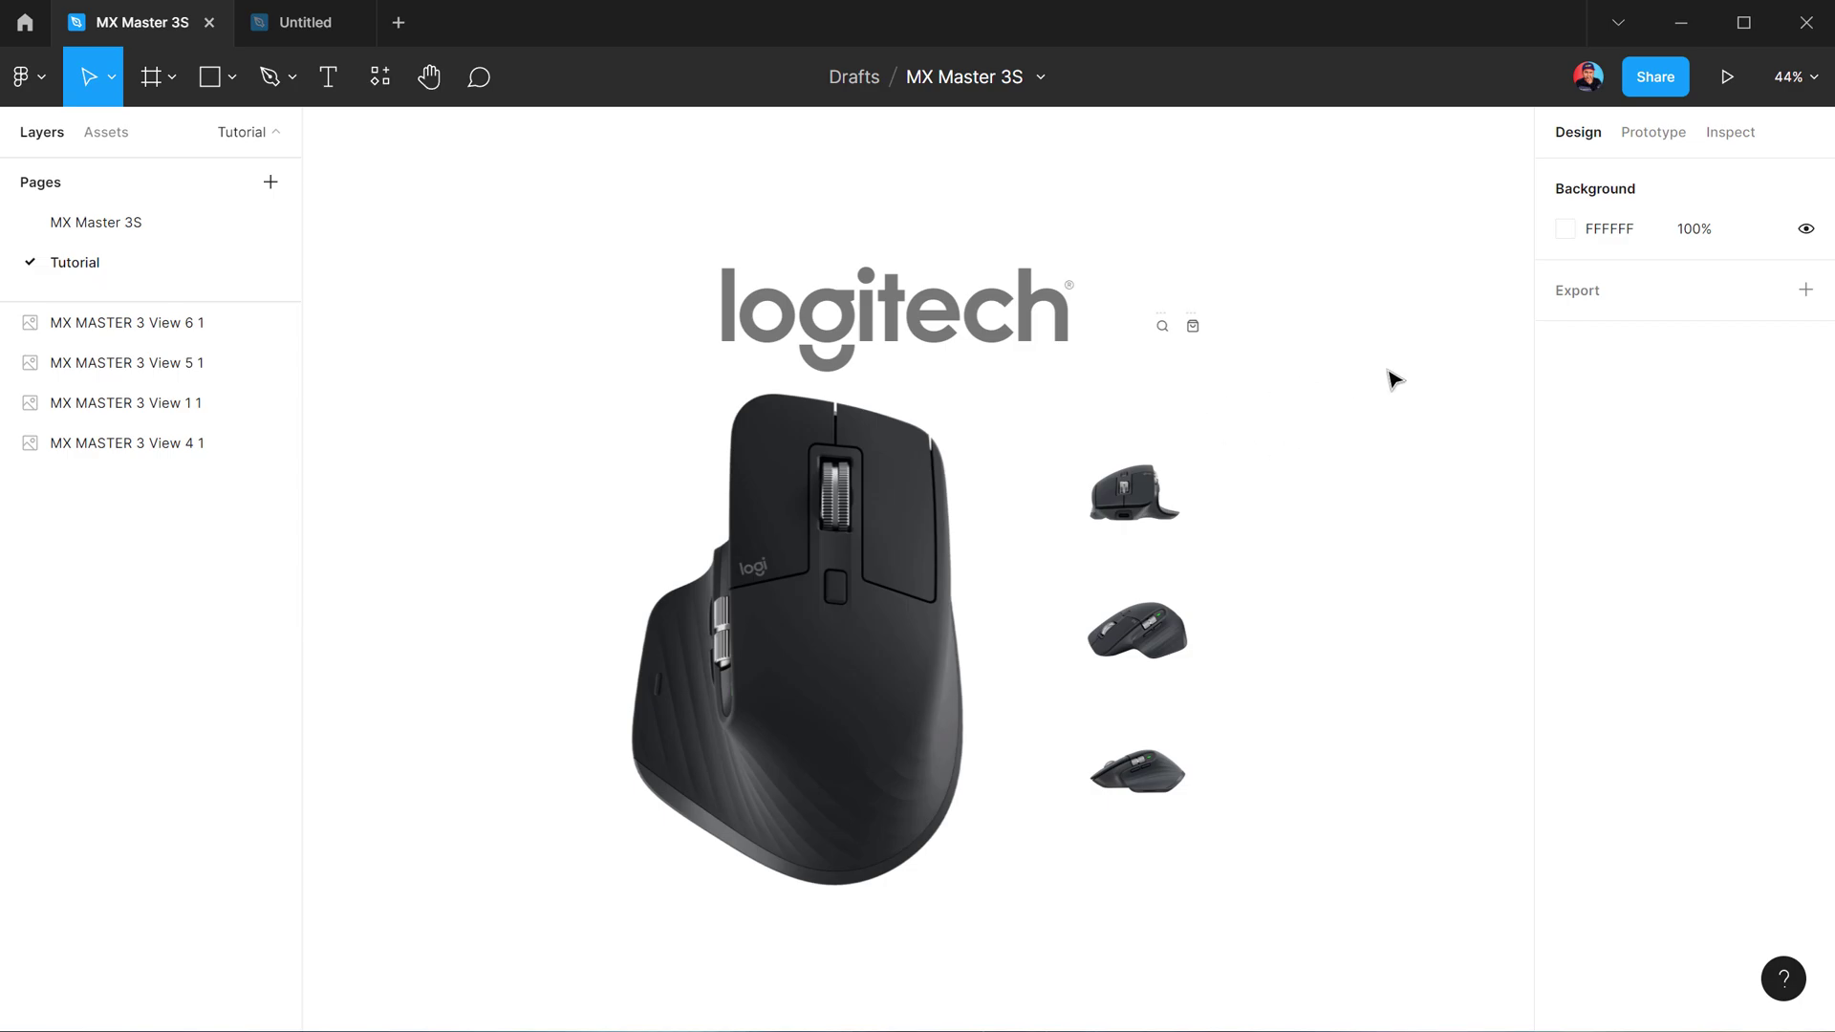
# Copy the large mouse image into Frame 1, placed centre-right
pyautogui.moveTo(1394, 379); pyautogui.dragTo(1307, 355)
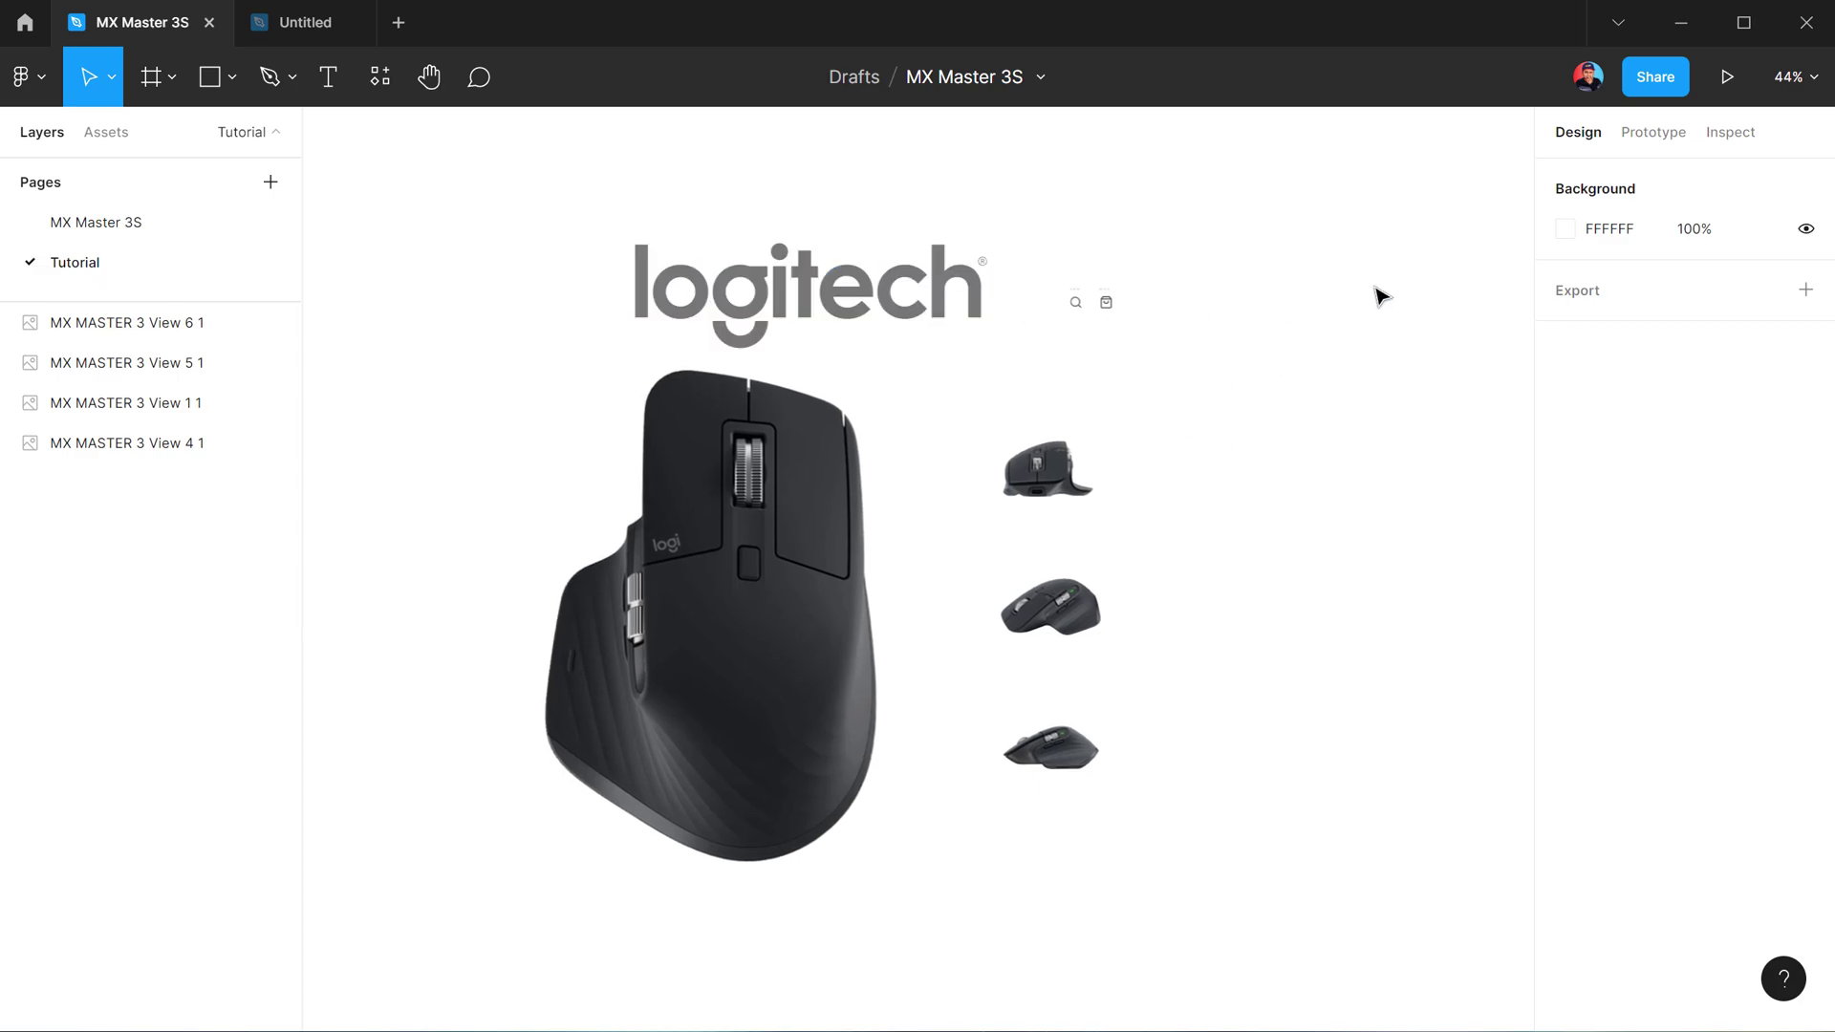
pyautogui.click(726, 406)
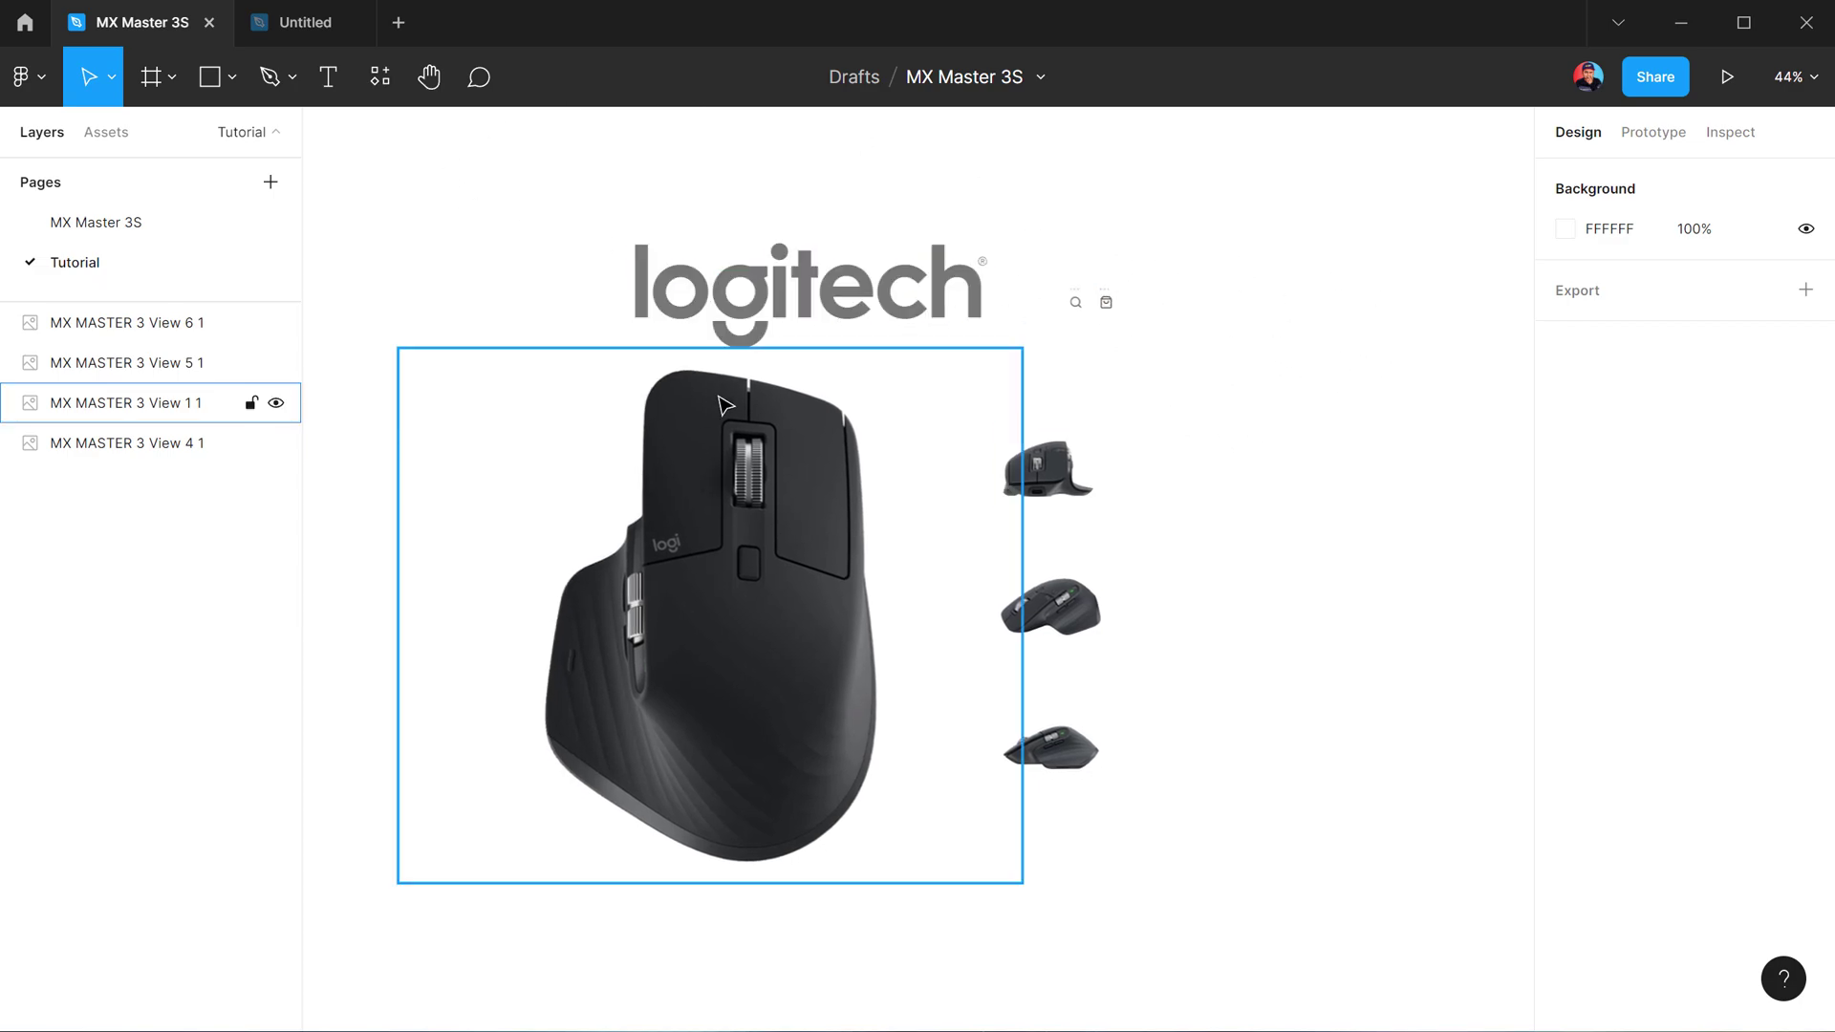
pyautogui.click(1127, 357)
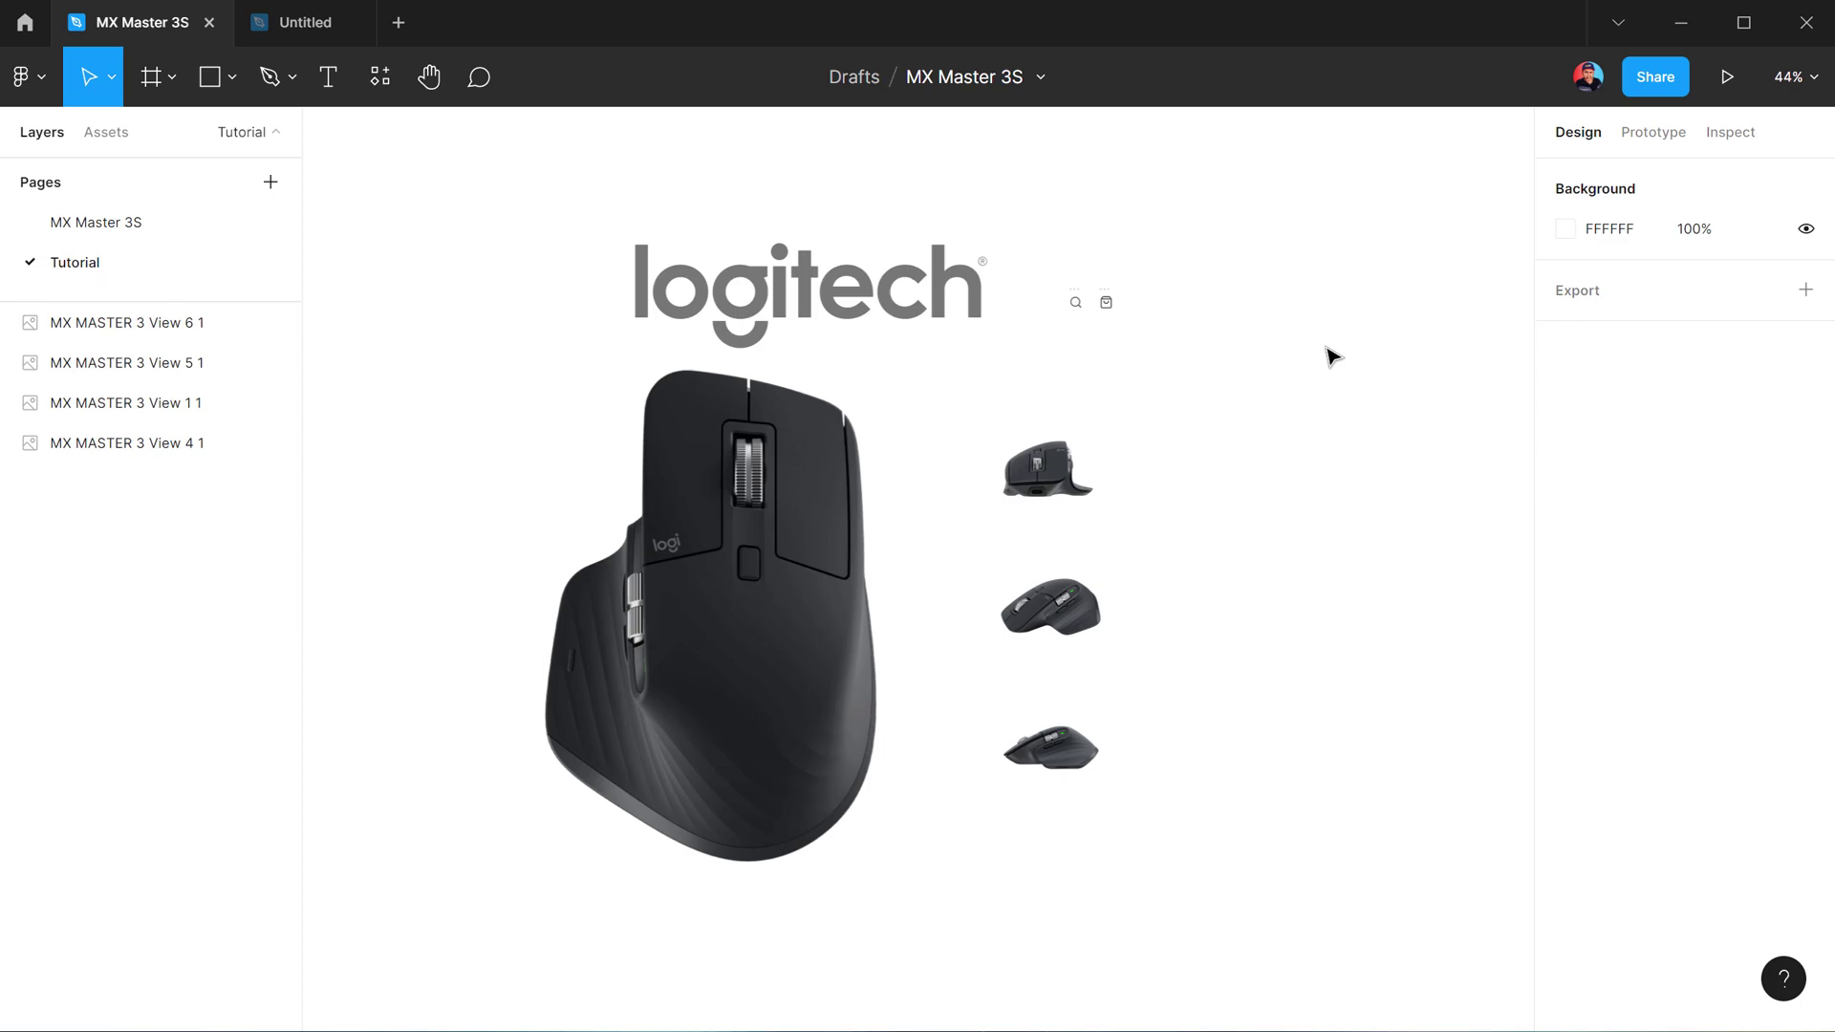
pyautogui.click(716, 605)
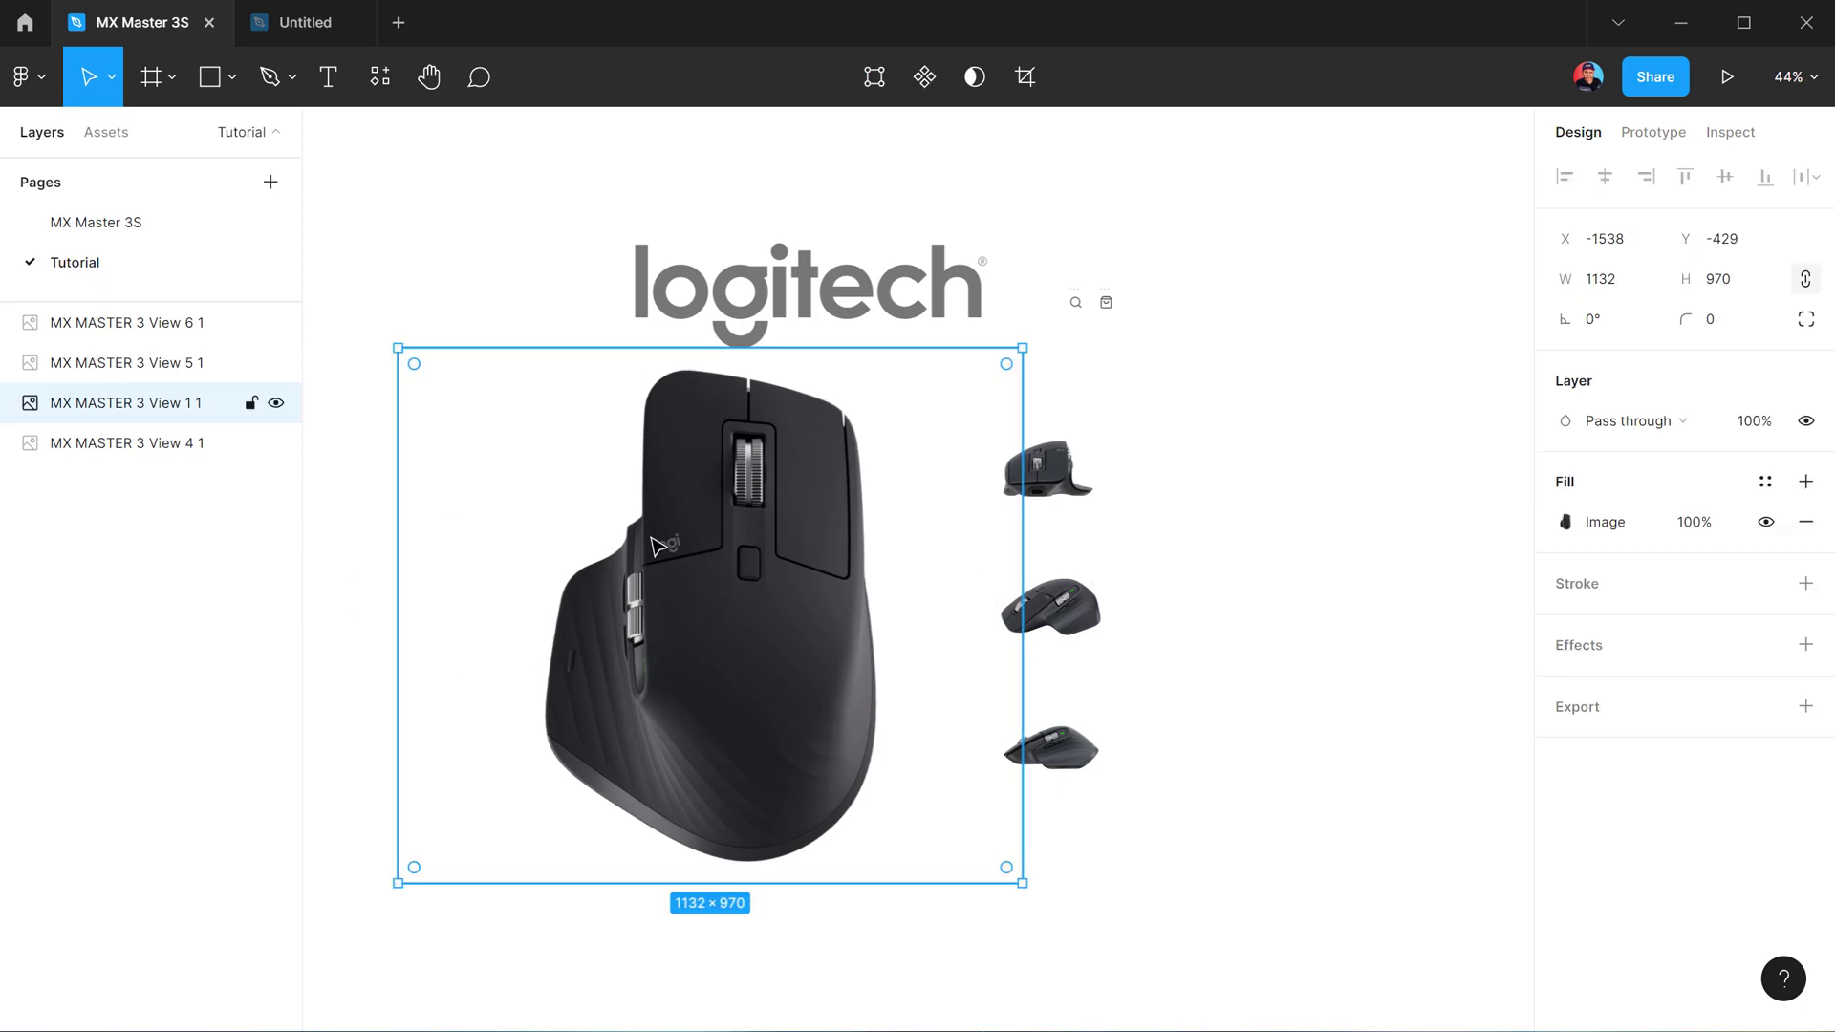
pyautogui.click(325, 28)
pyautogui.hotkey('ctrl', 'v')
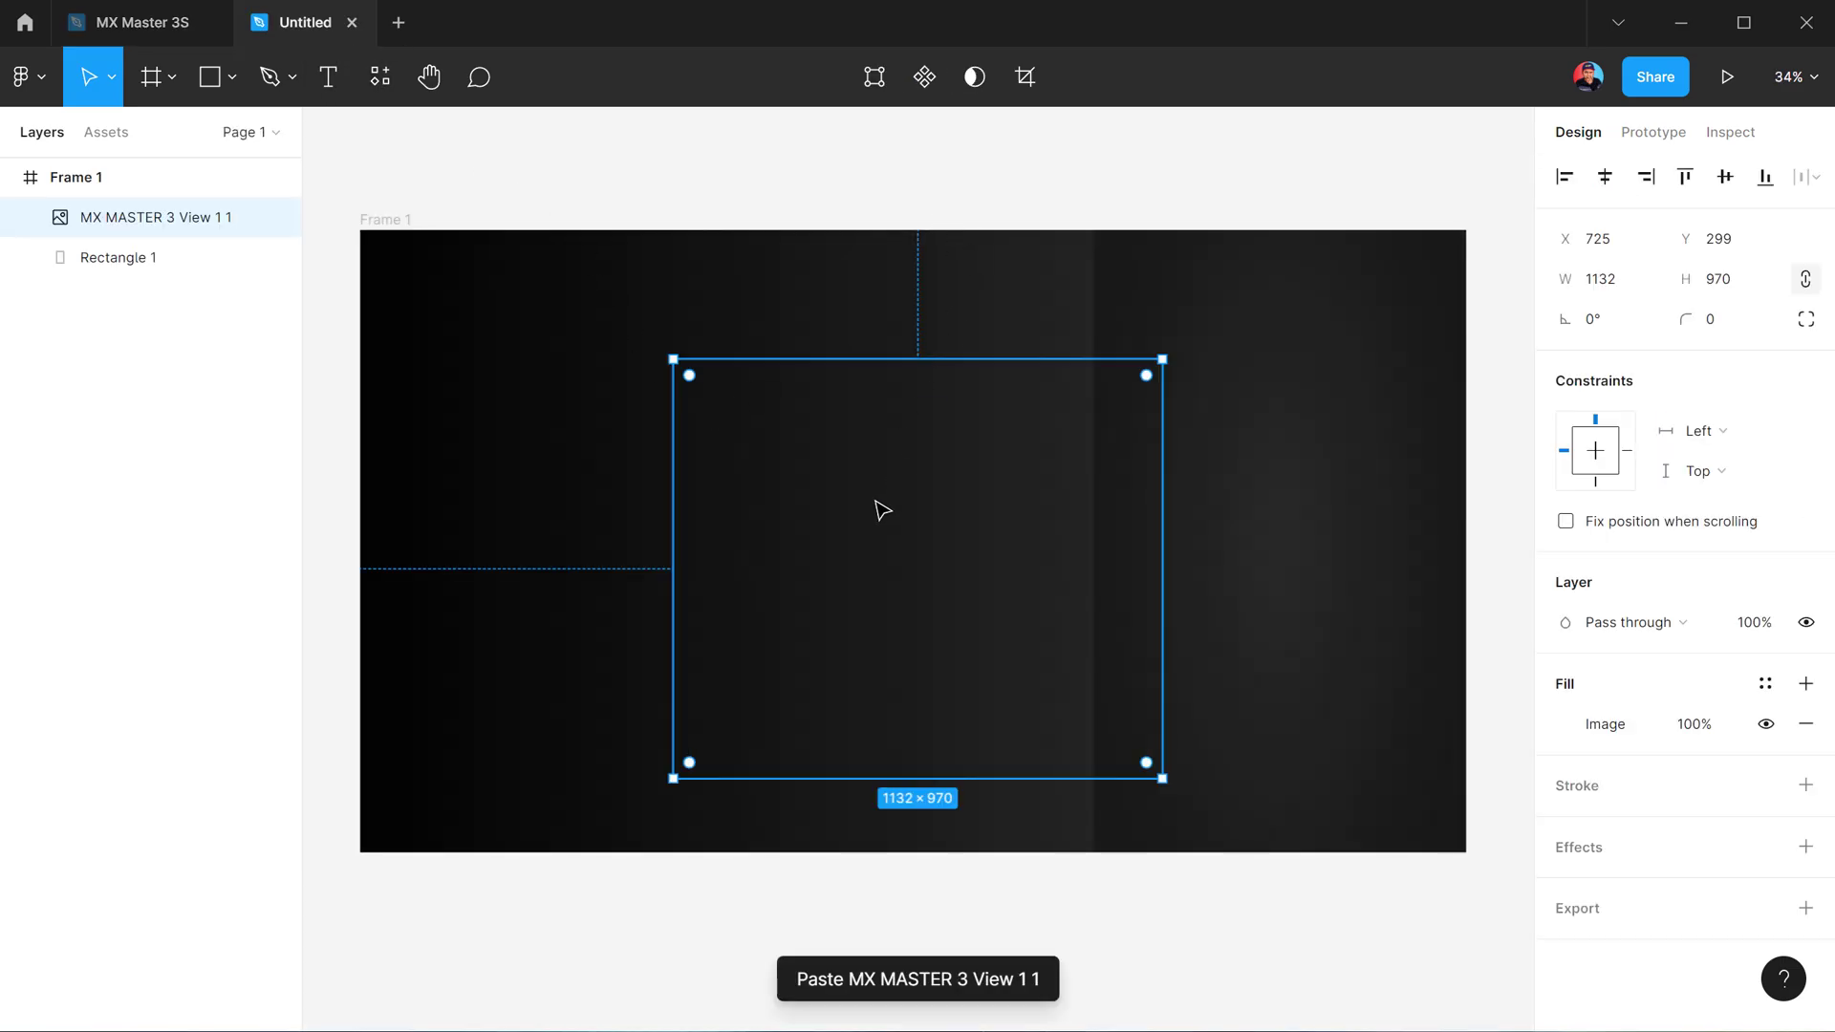
pyautogui.moveTo(1040, 571); pyautogui.dragTo(1074, 561)
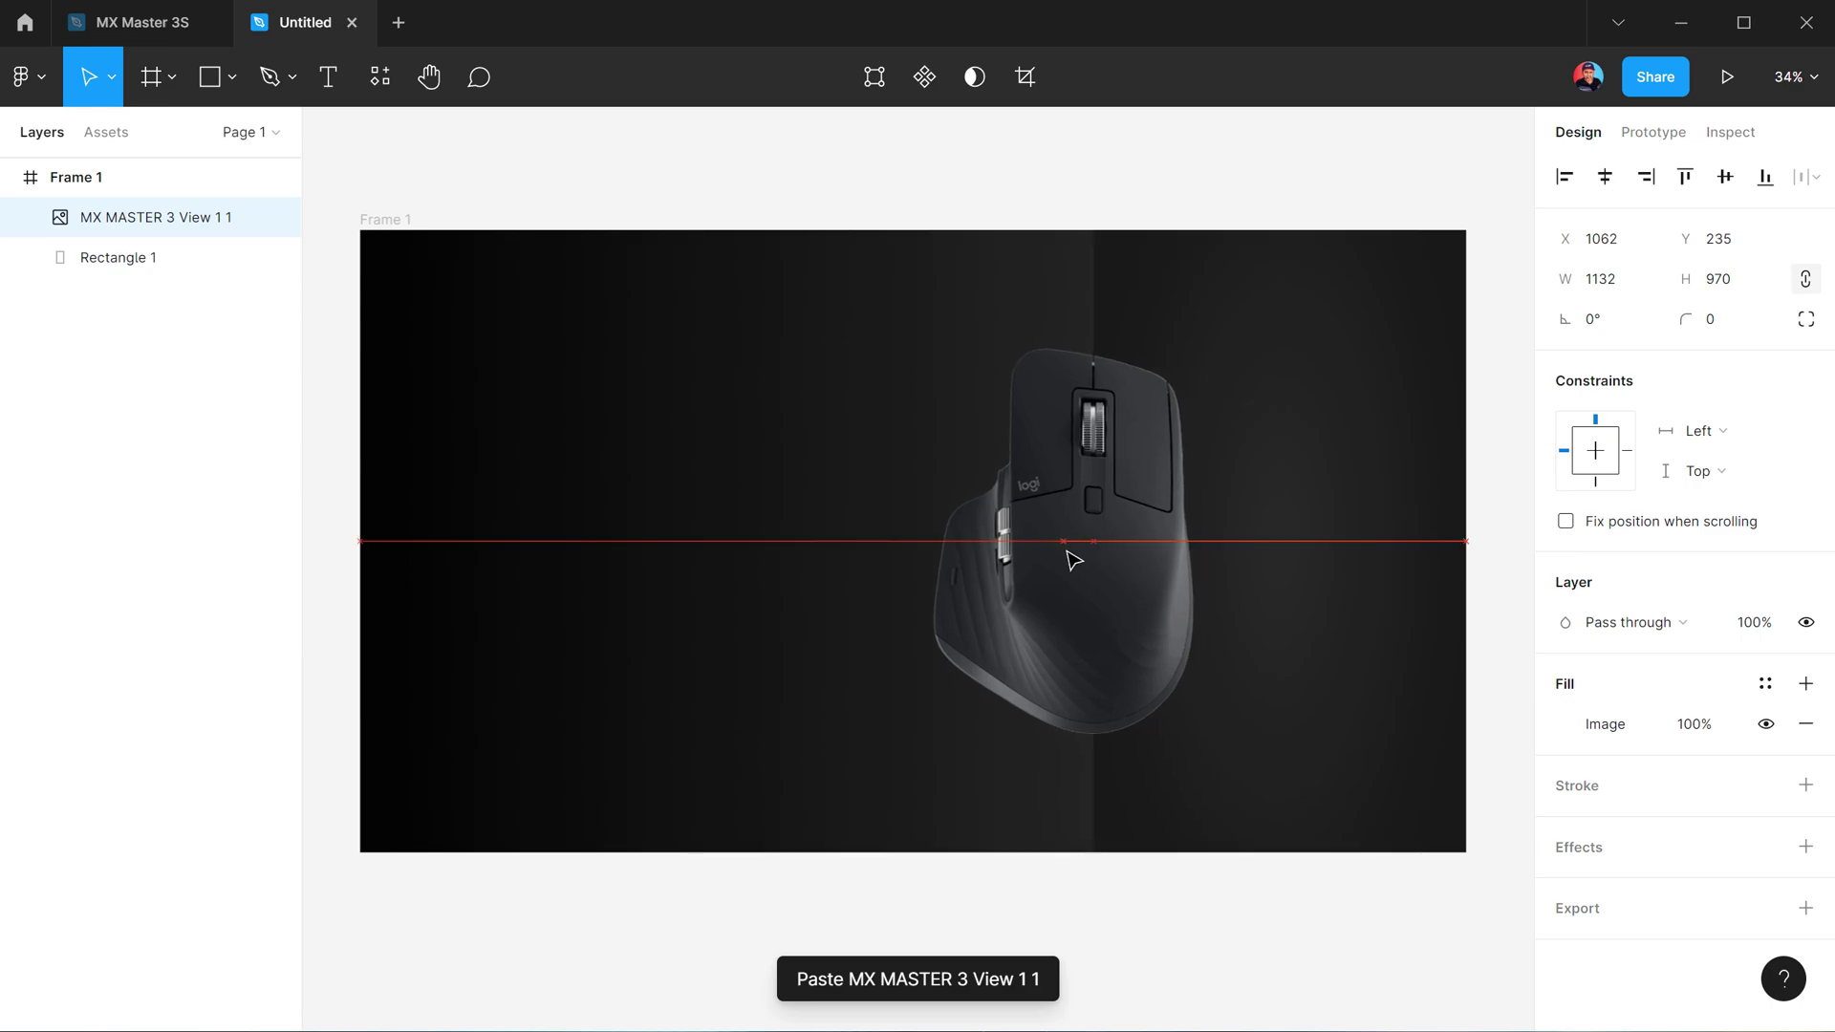
# Copy the three small mouse views into Frame 1 beside the large mouse
pyautogui.click(162, 23)
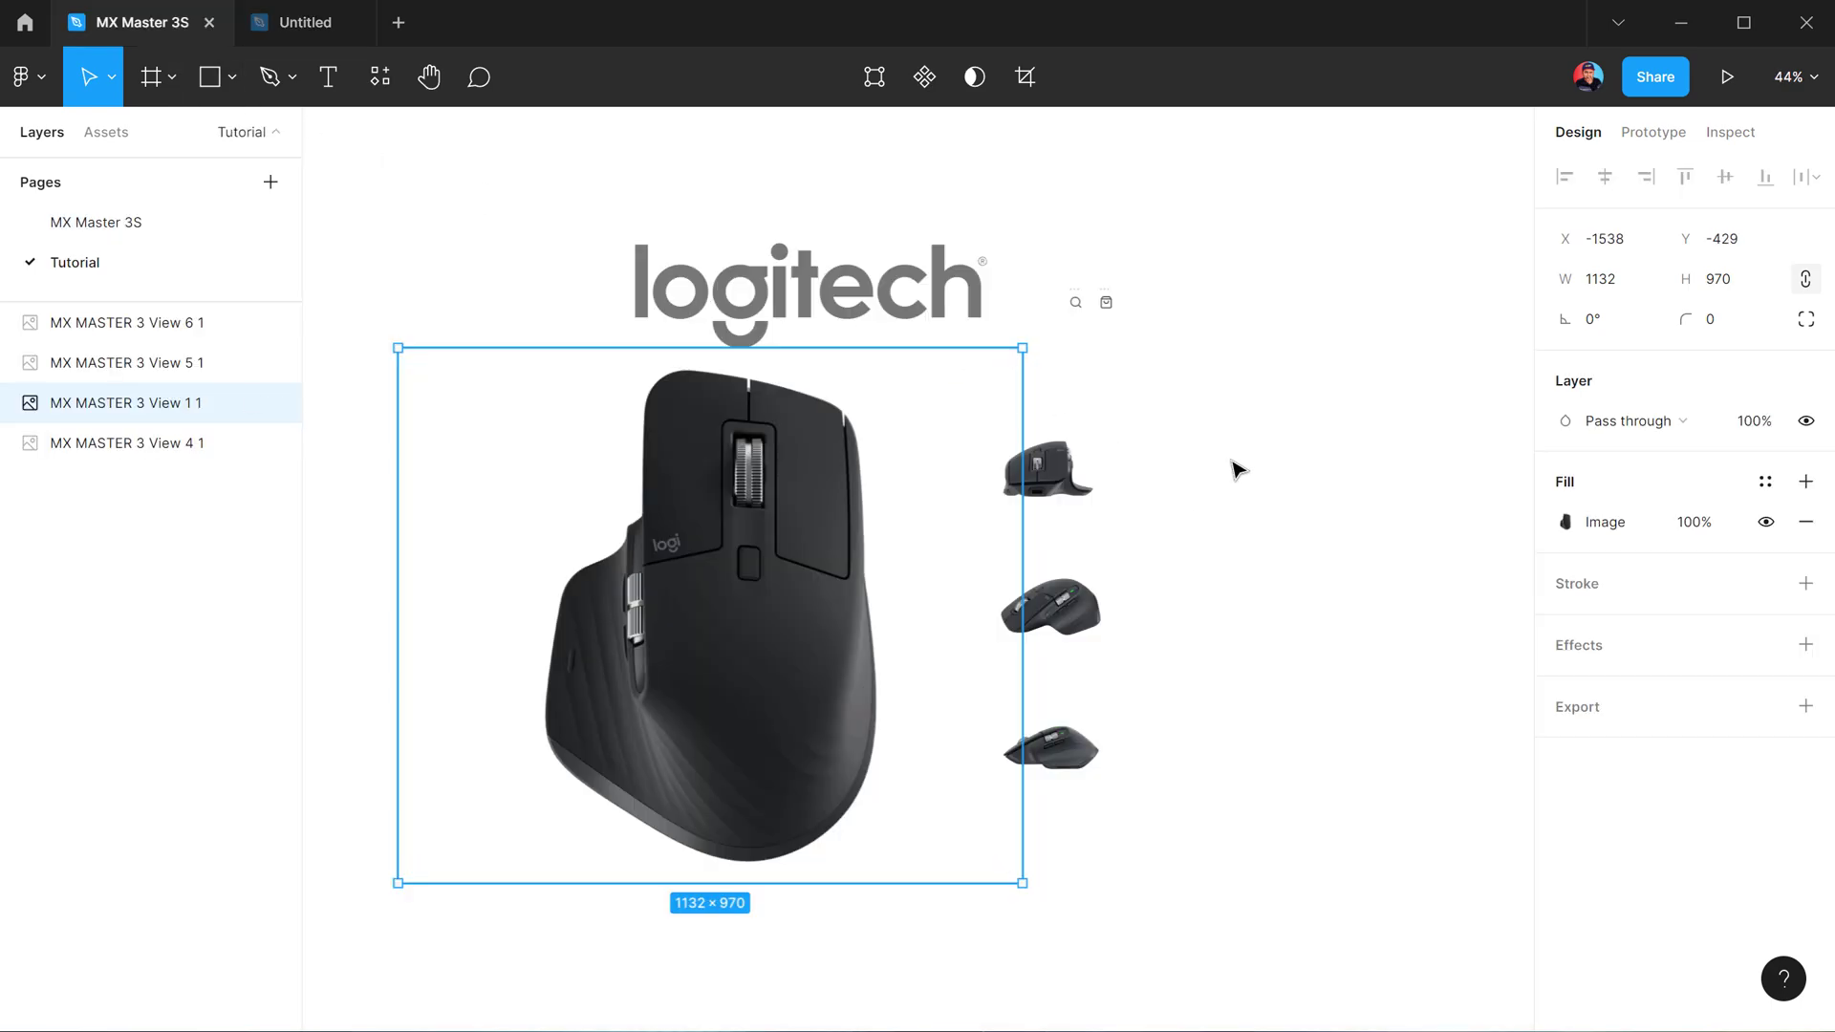
pyautogui.moveTo(1250, 441); pyautogui.dragTo(1070, 779)
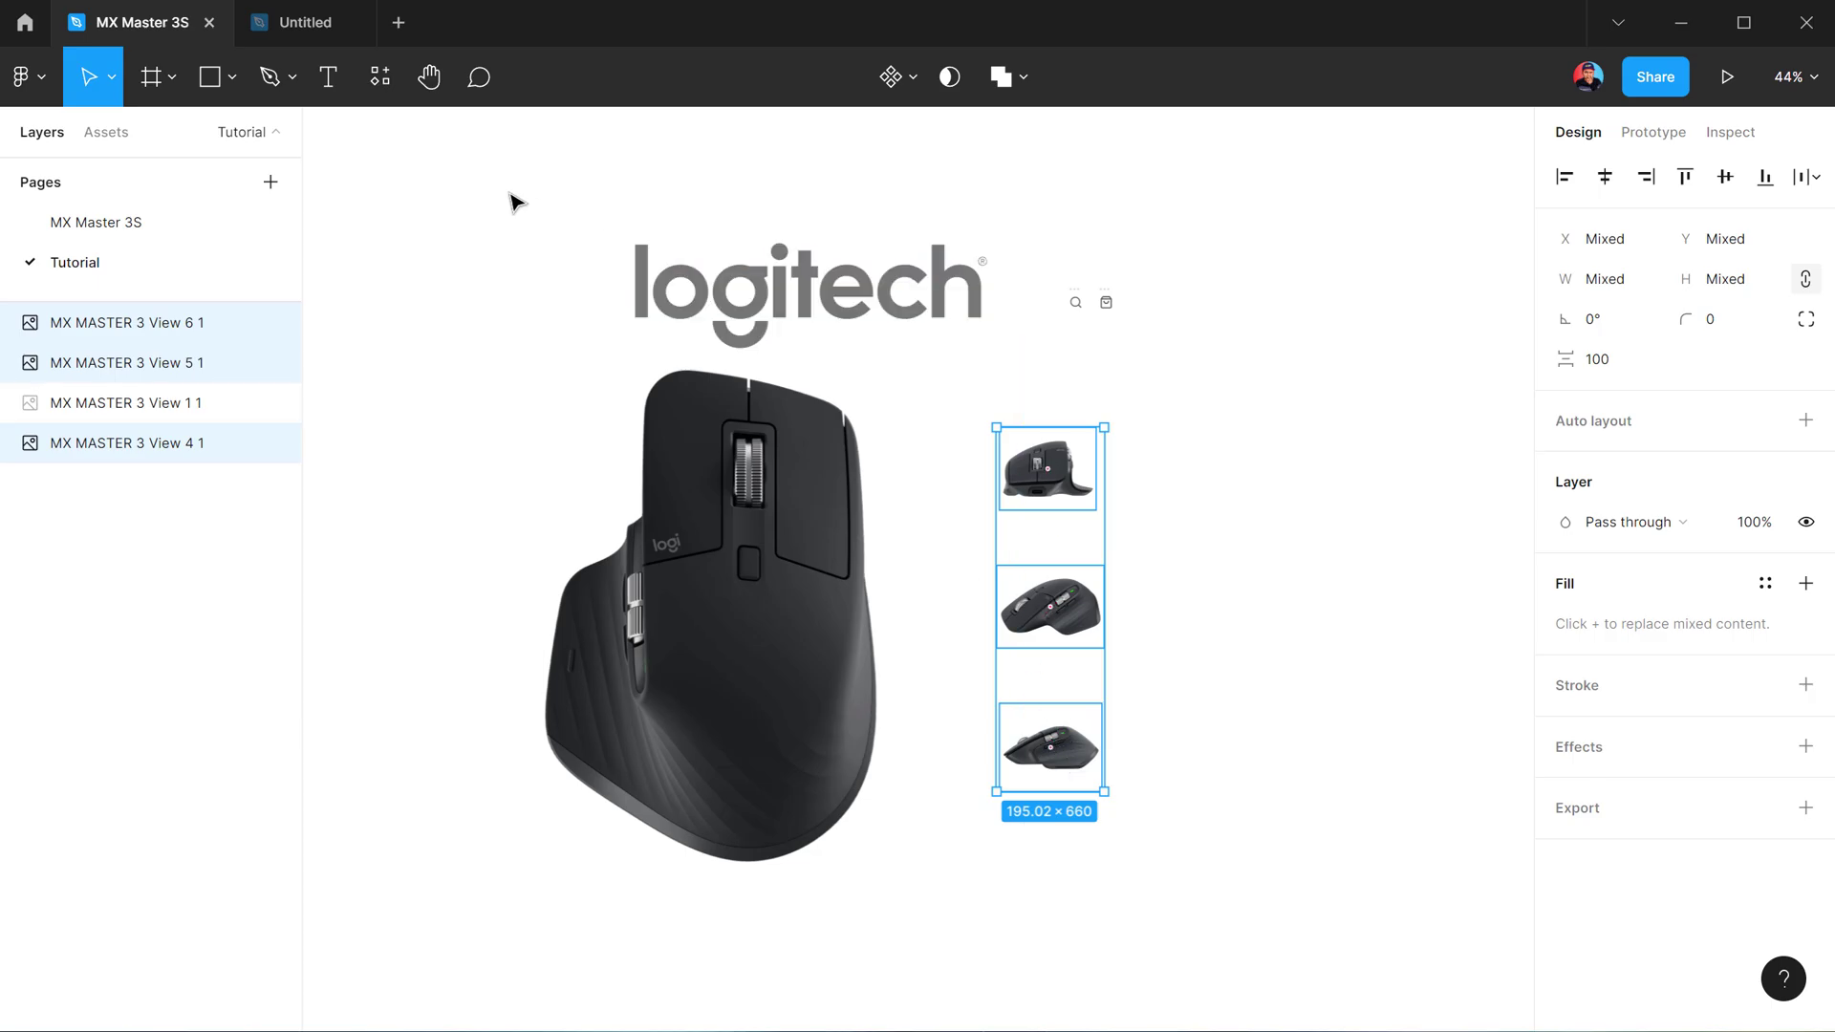
pyautogui.click(306, 27)
pyautogui.hotkey('ctrl', 'v')
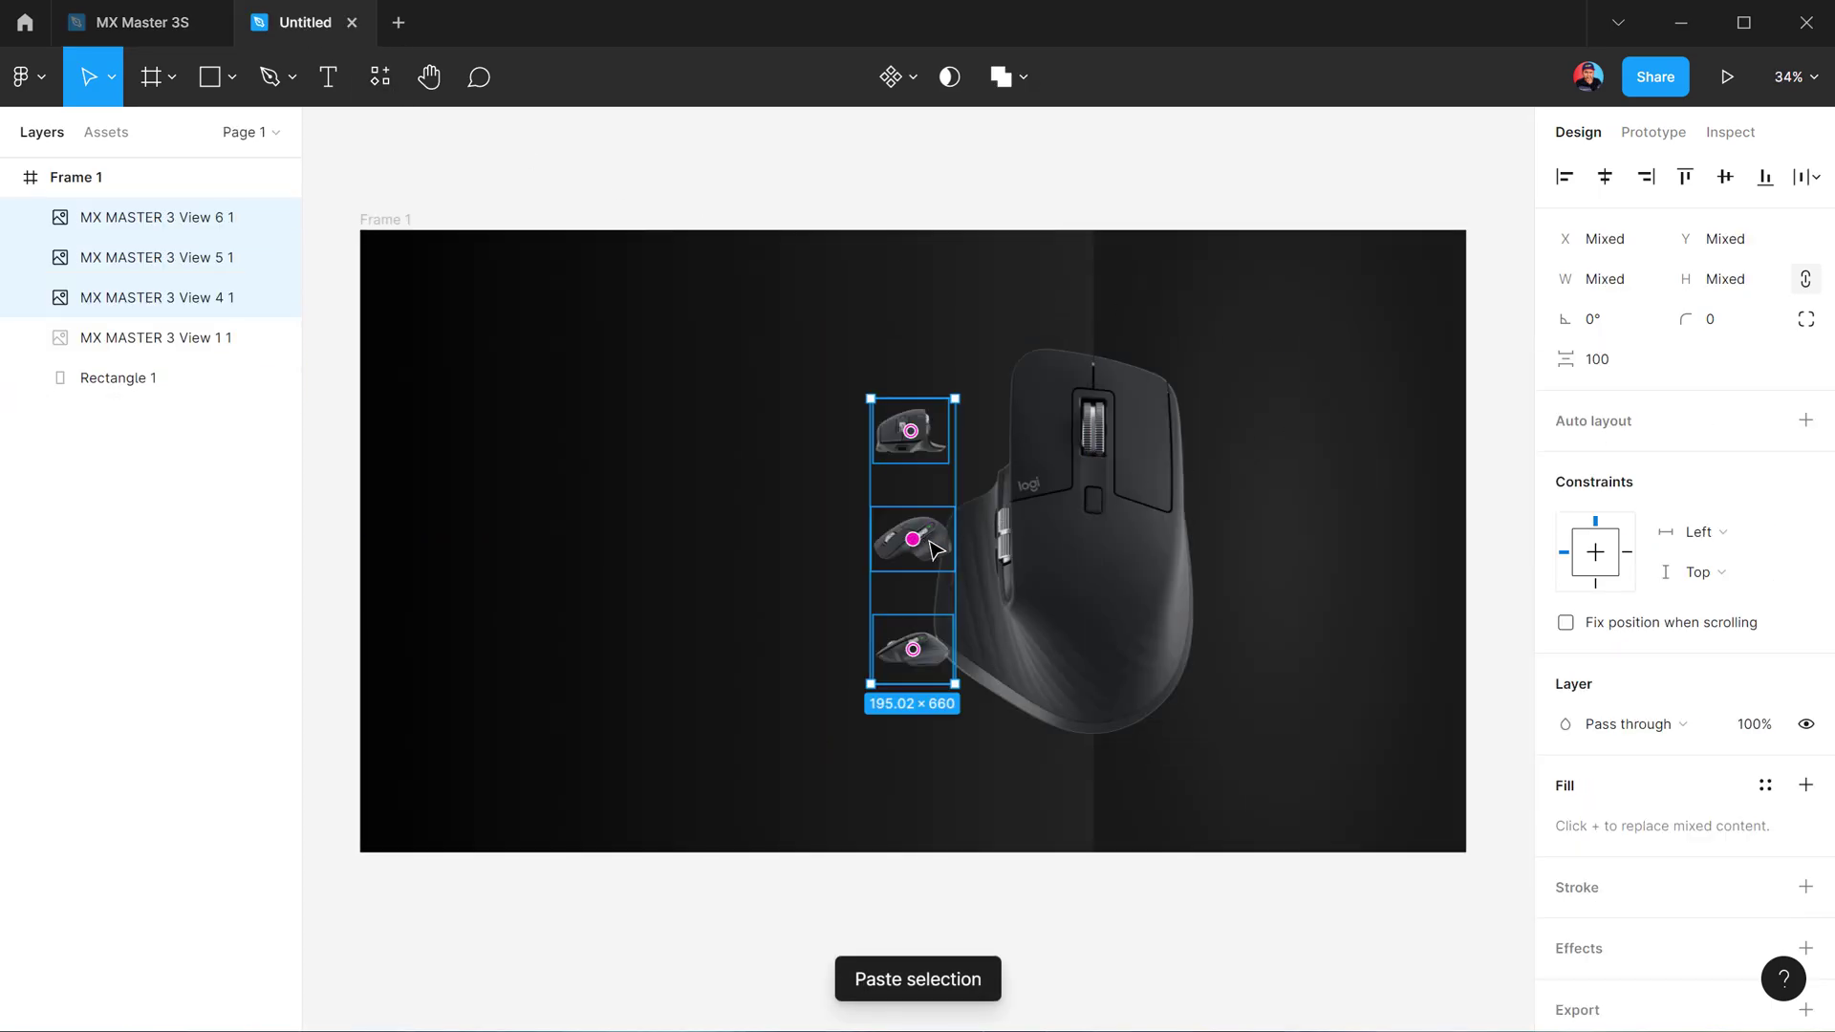
pyautogui.moveTo(959, 543); pyautogui.dragTo(1358, 554)
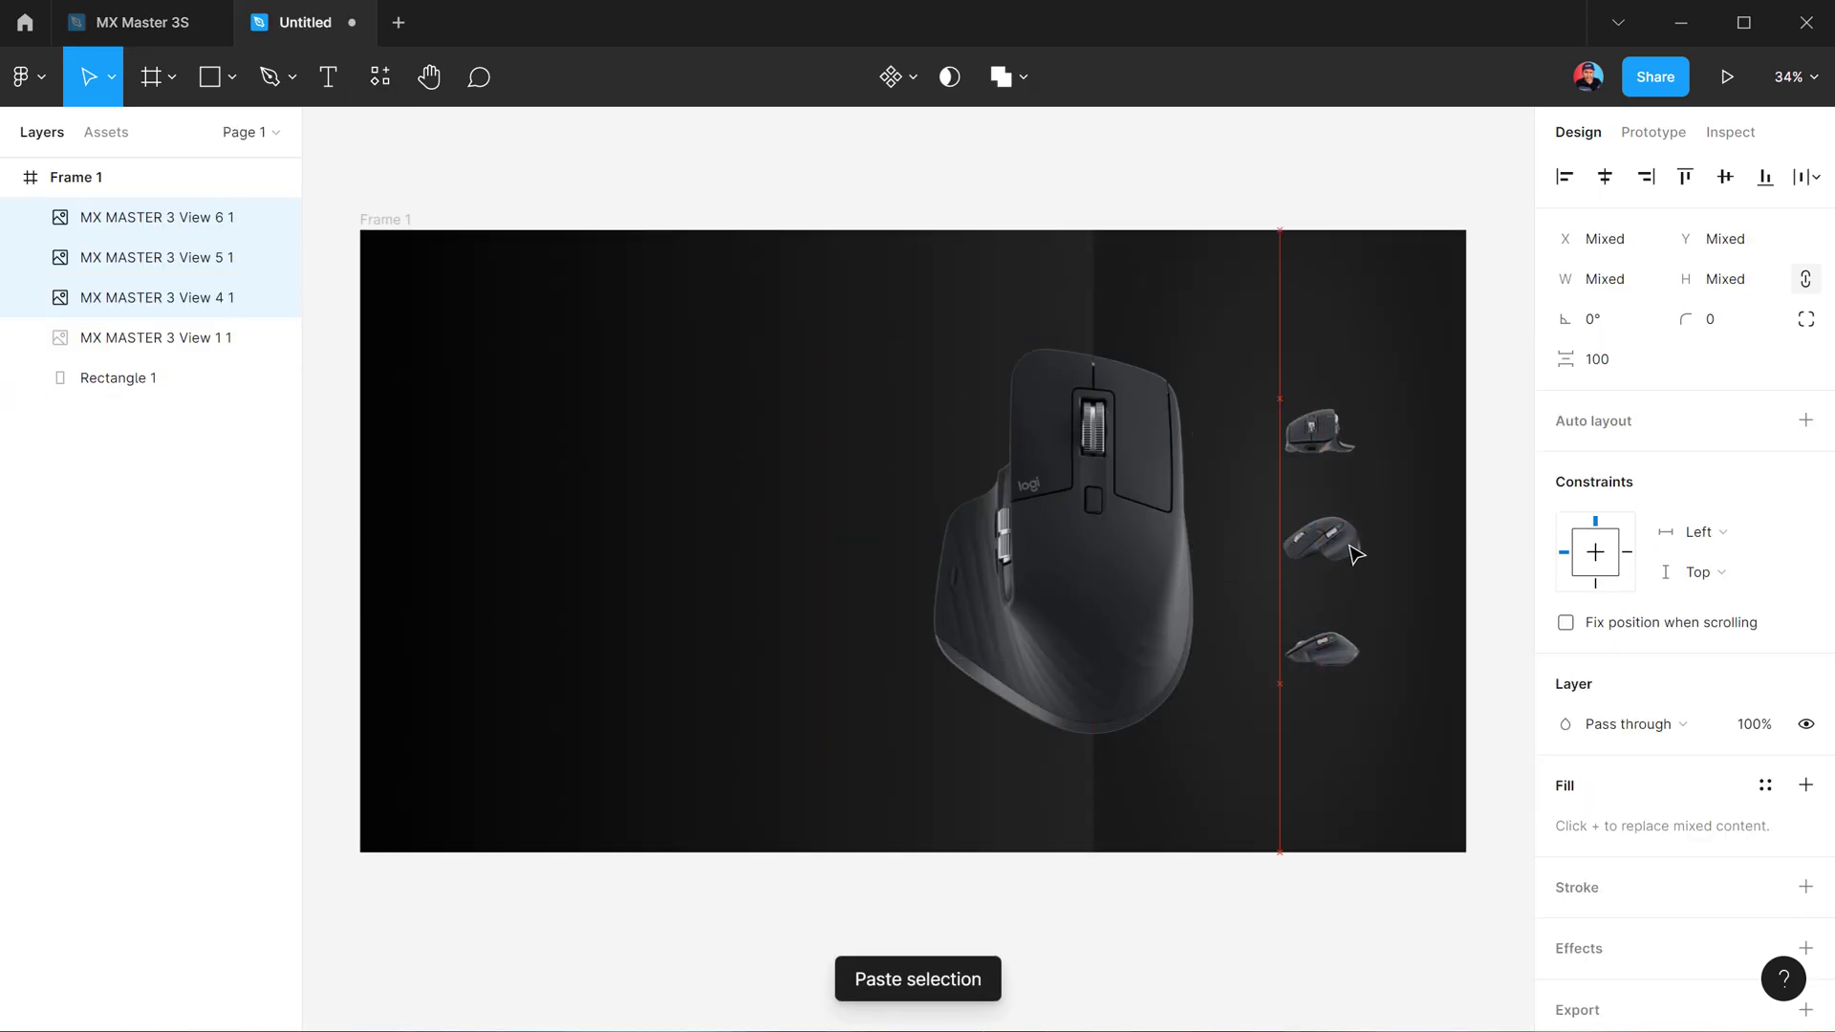
pyautogui.click(1500, 490)
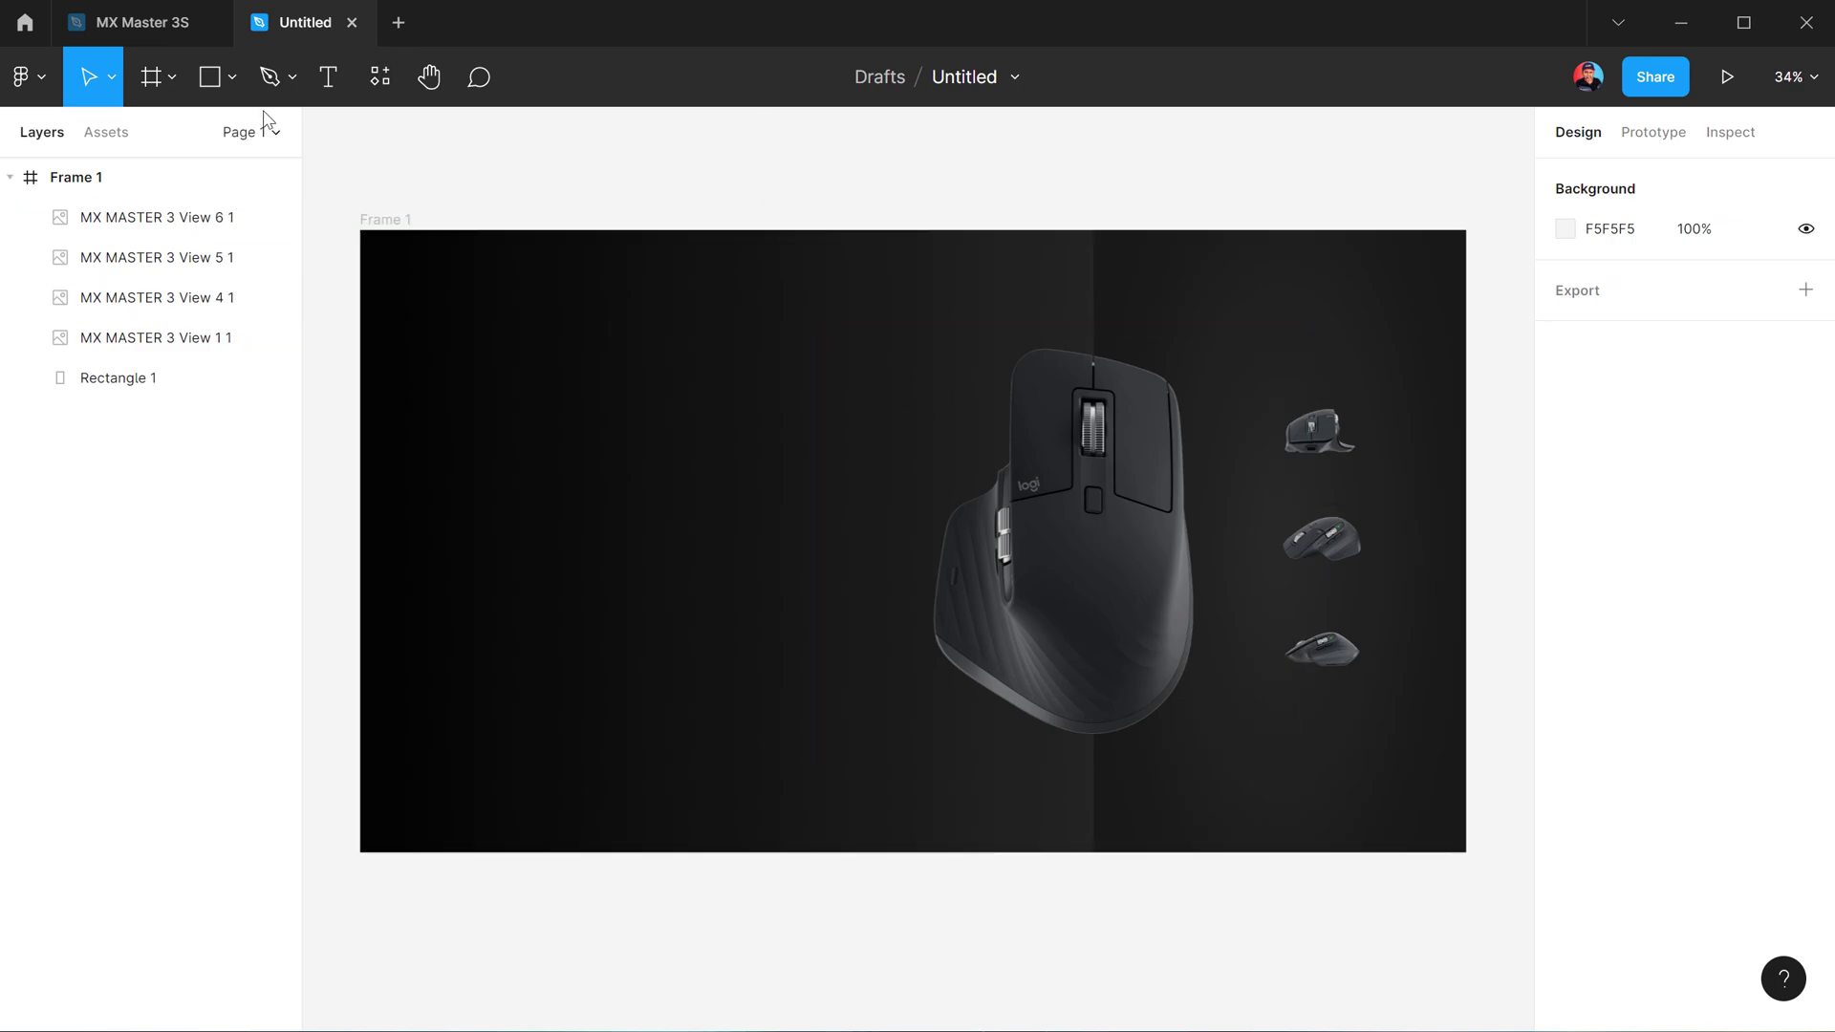
# Draw a wide flat ellipse across the mouse with no fill and a 3 px stroke
pyautogui.click(212, 82)
pyautogui.click(231, 78)
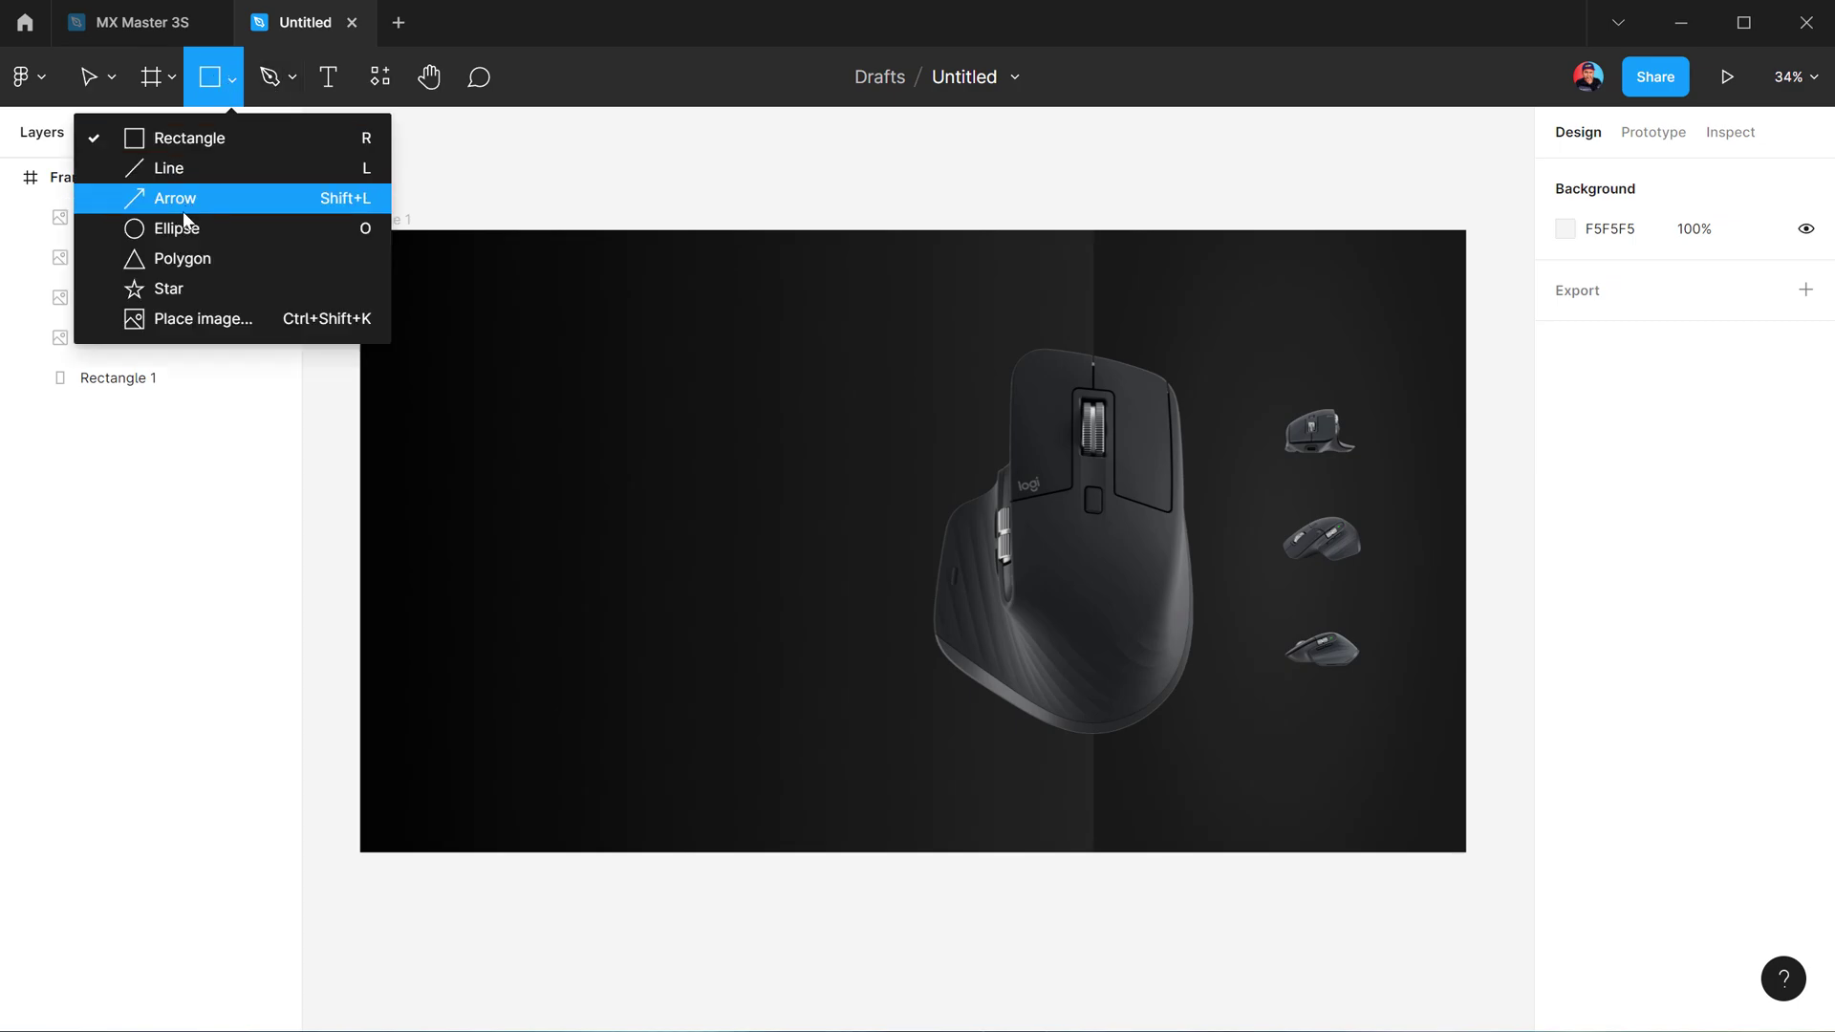
pyautogui.click(153, 225)
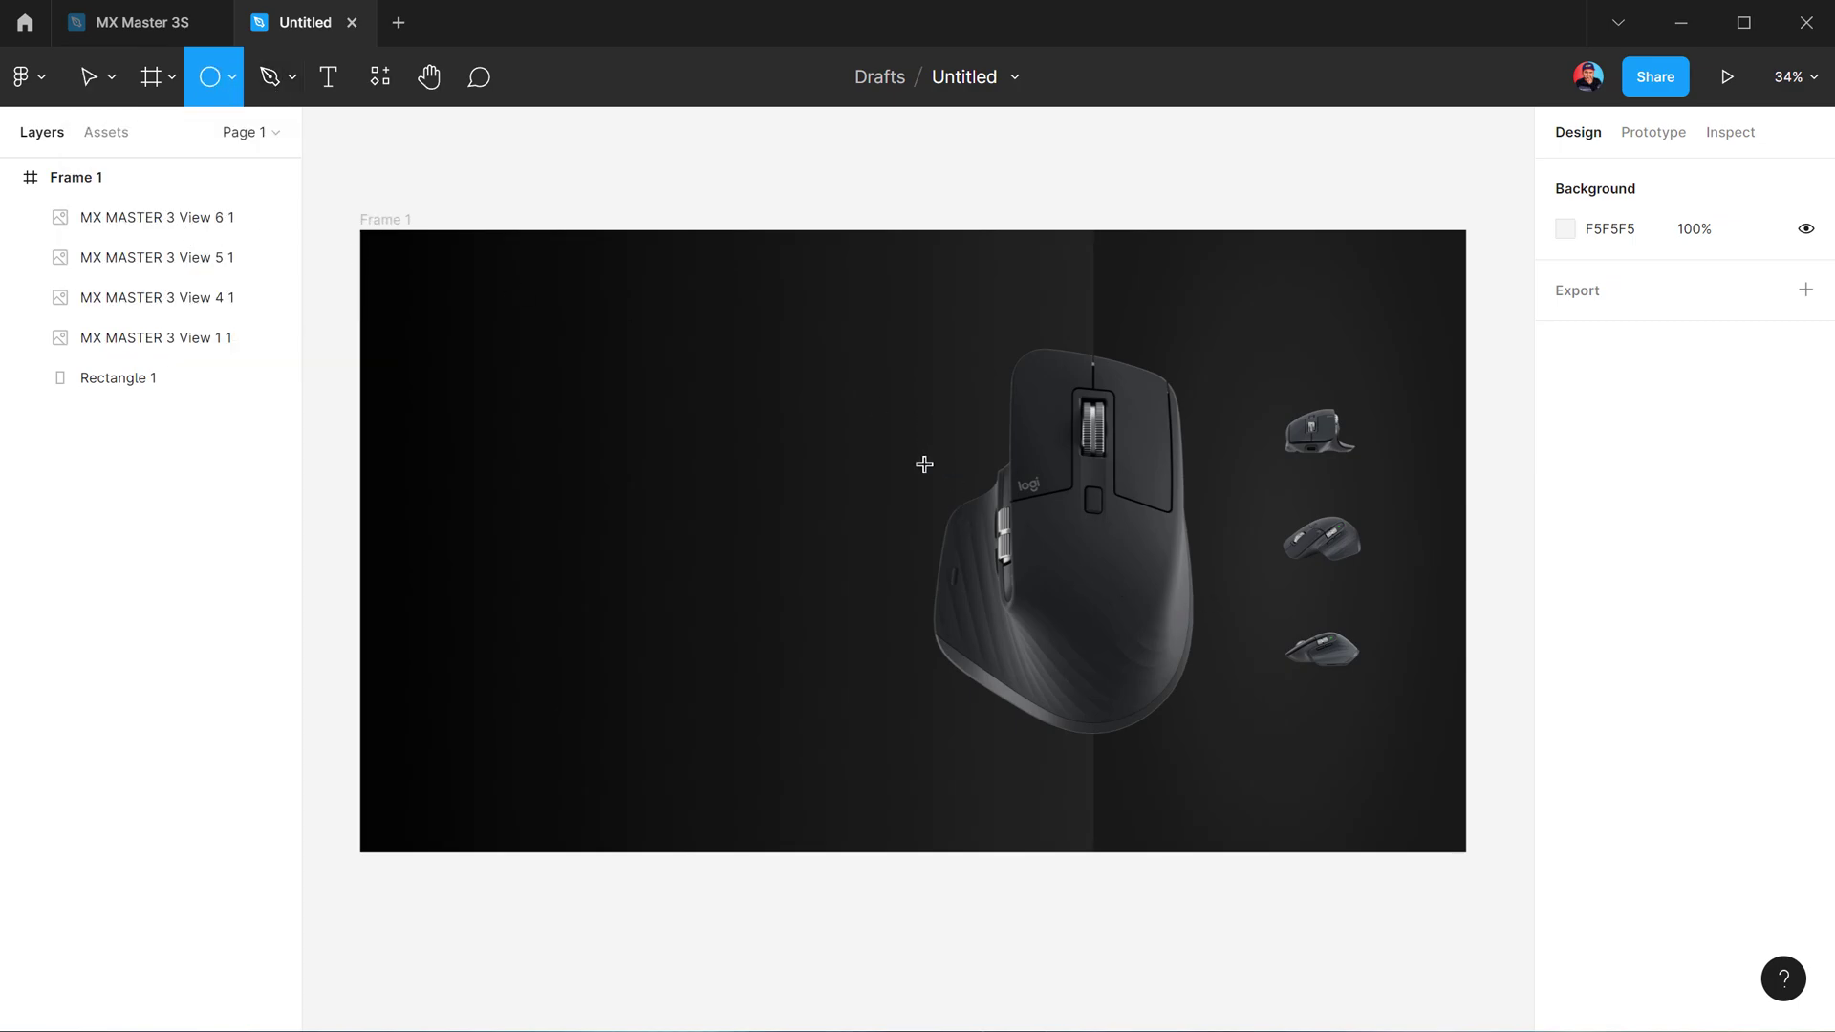
pyautogui.moveTo(912, 519); pyautogui.dragTo(1254, 581)
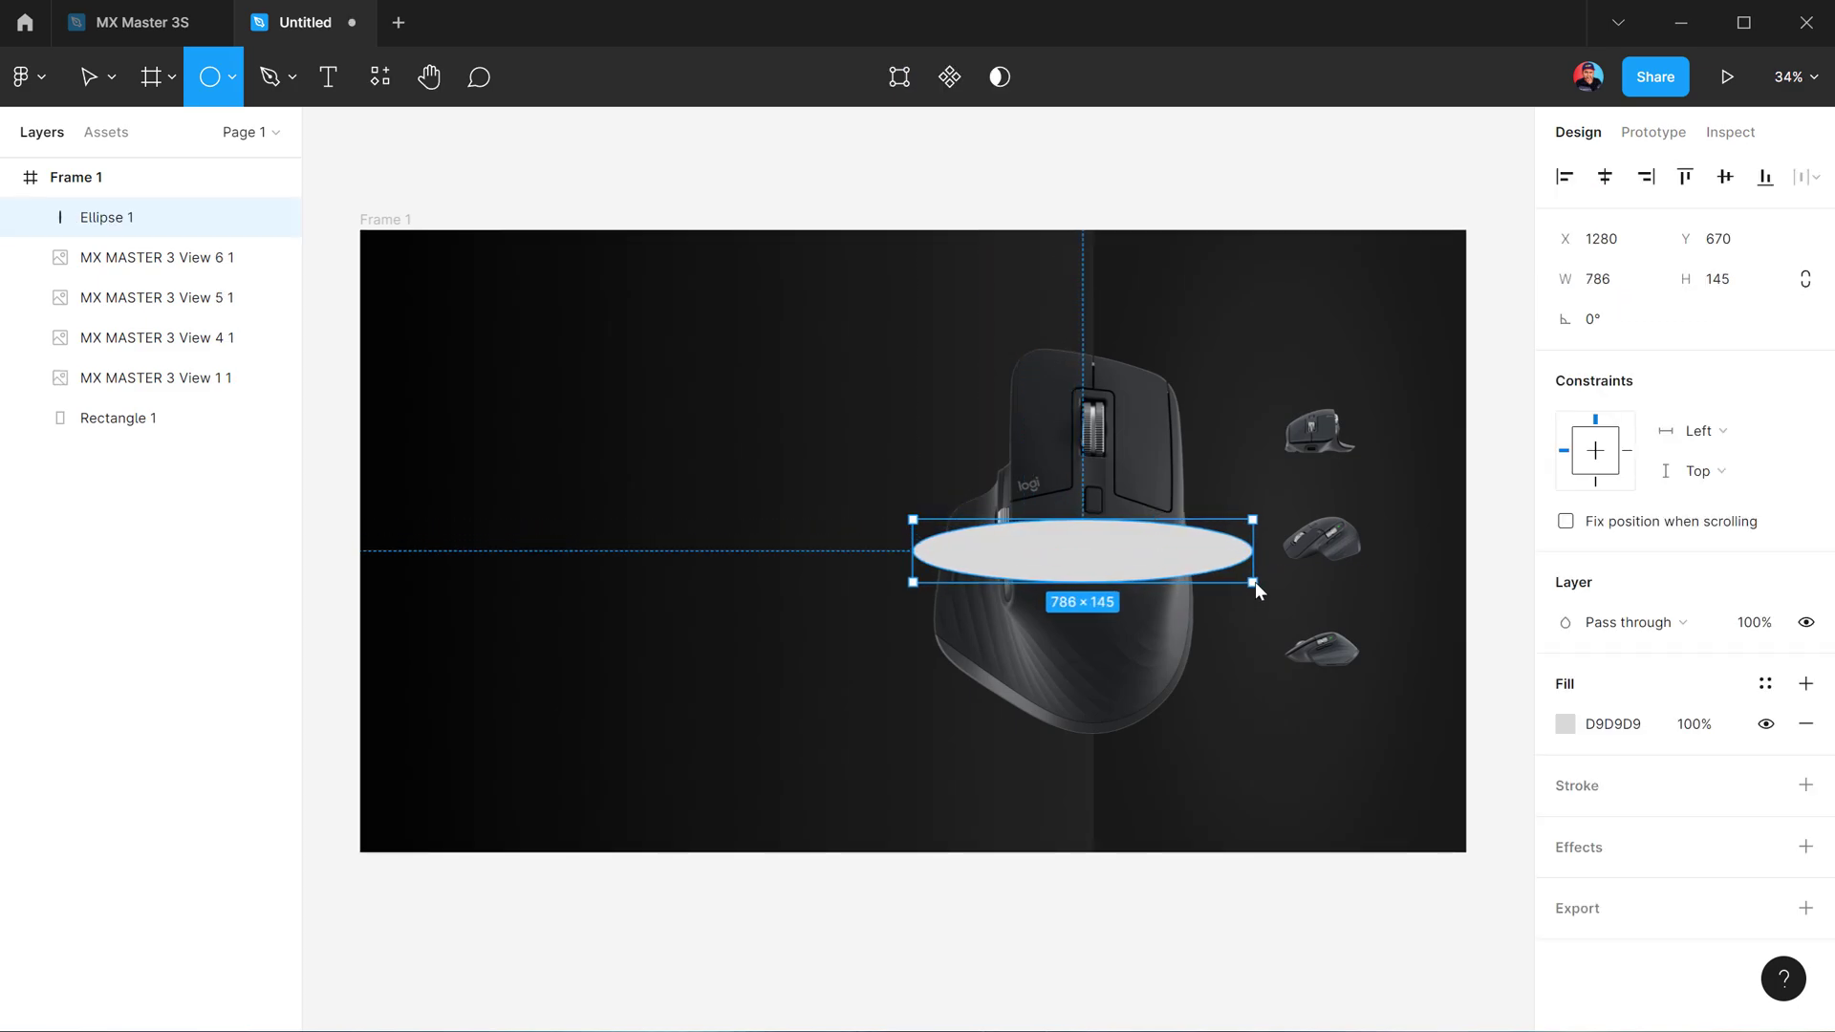
pyautogui.moveTo(1105, 561); pyautogui.dragTo(1096, 559)
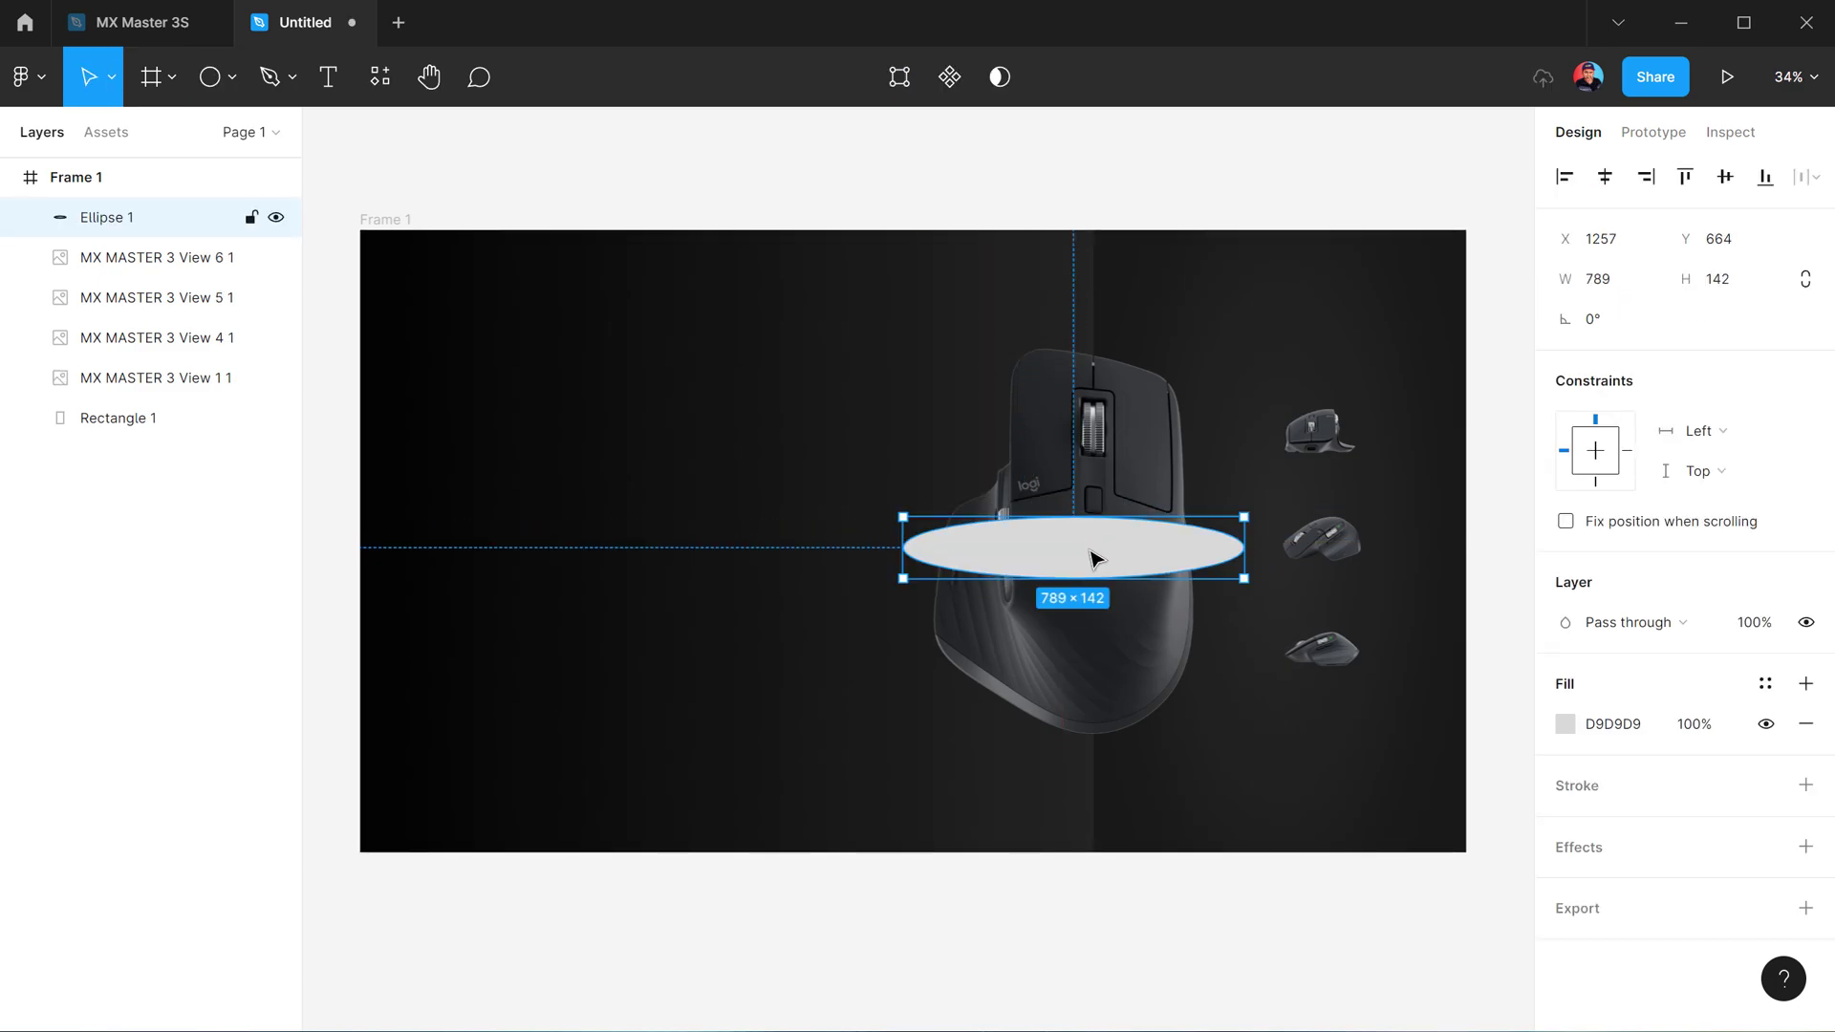
pyautogui.click(1805, 723)
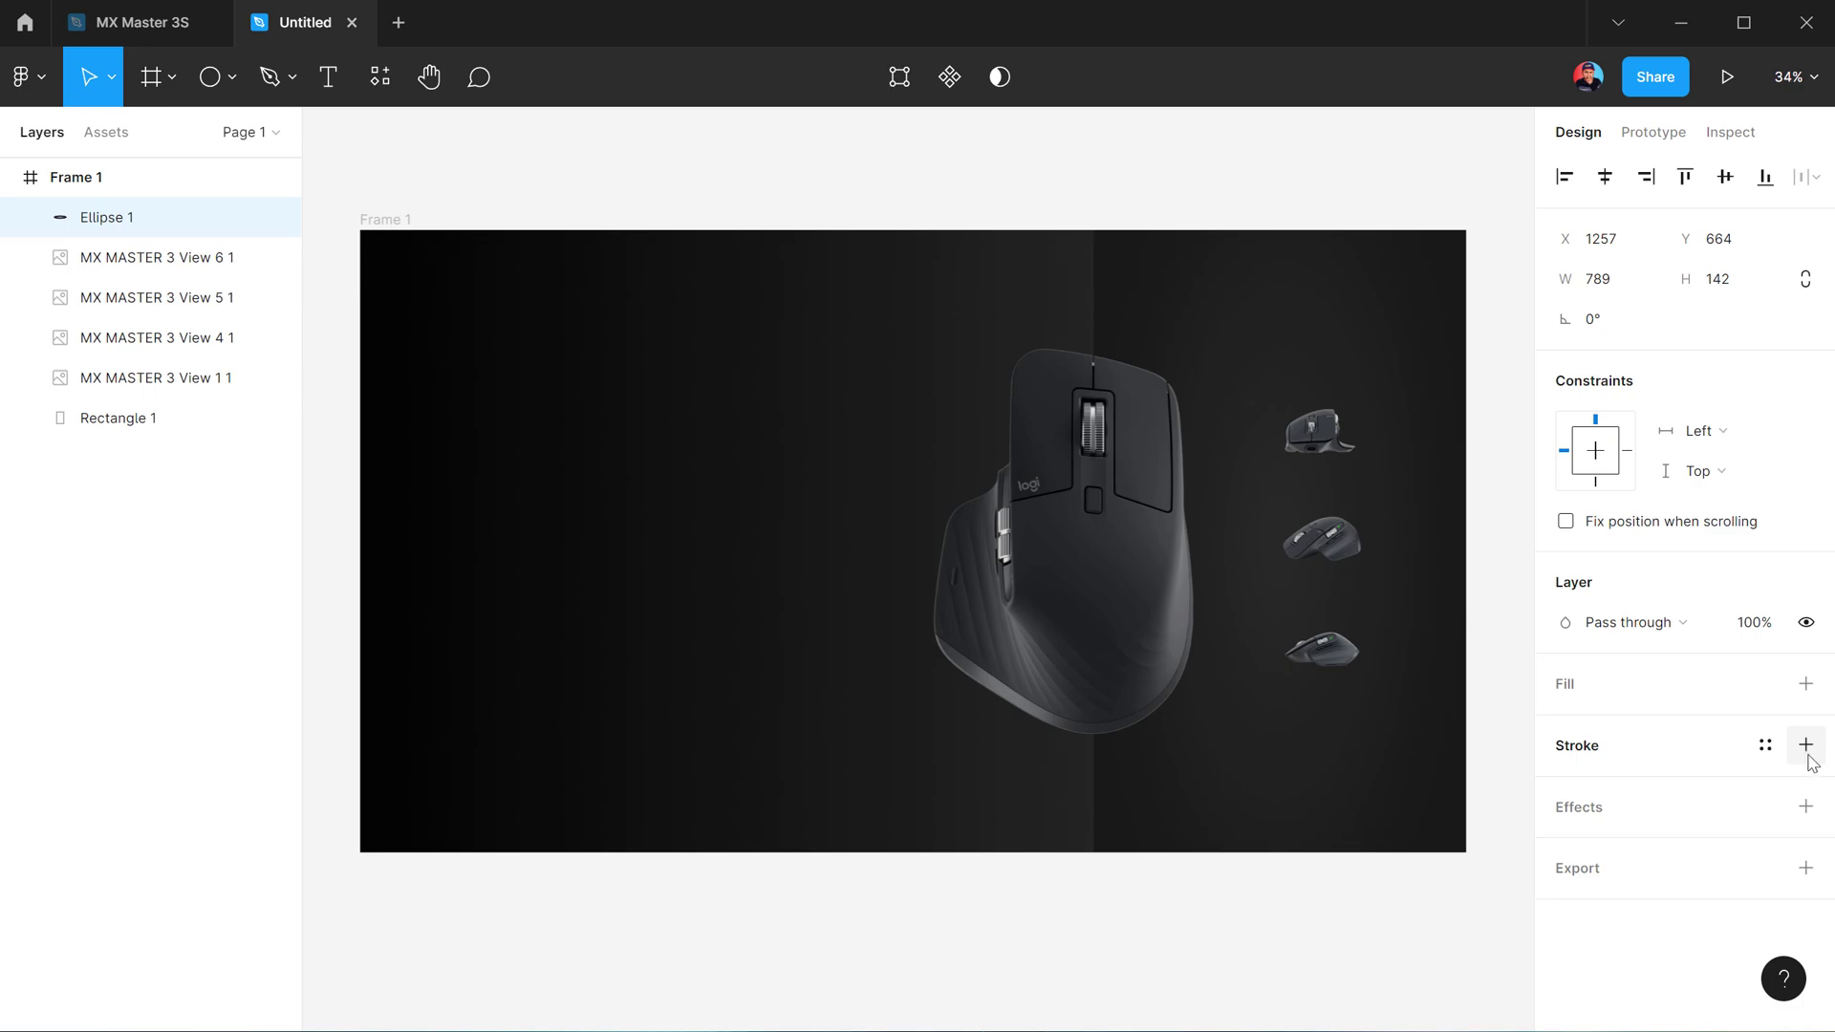
pyautogui.click(1805, 746)
pyautogui.click(1725, 837)
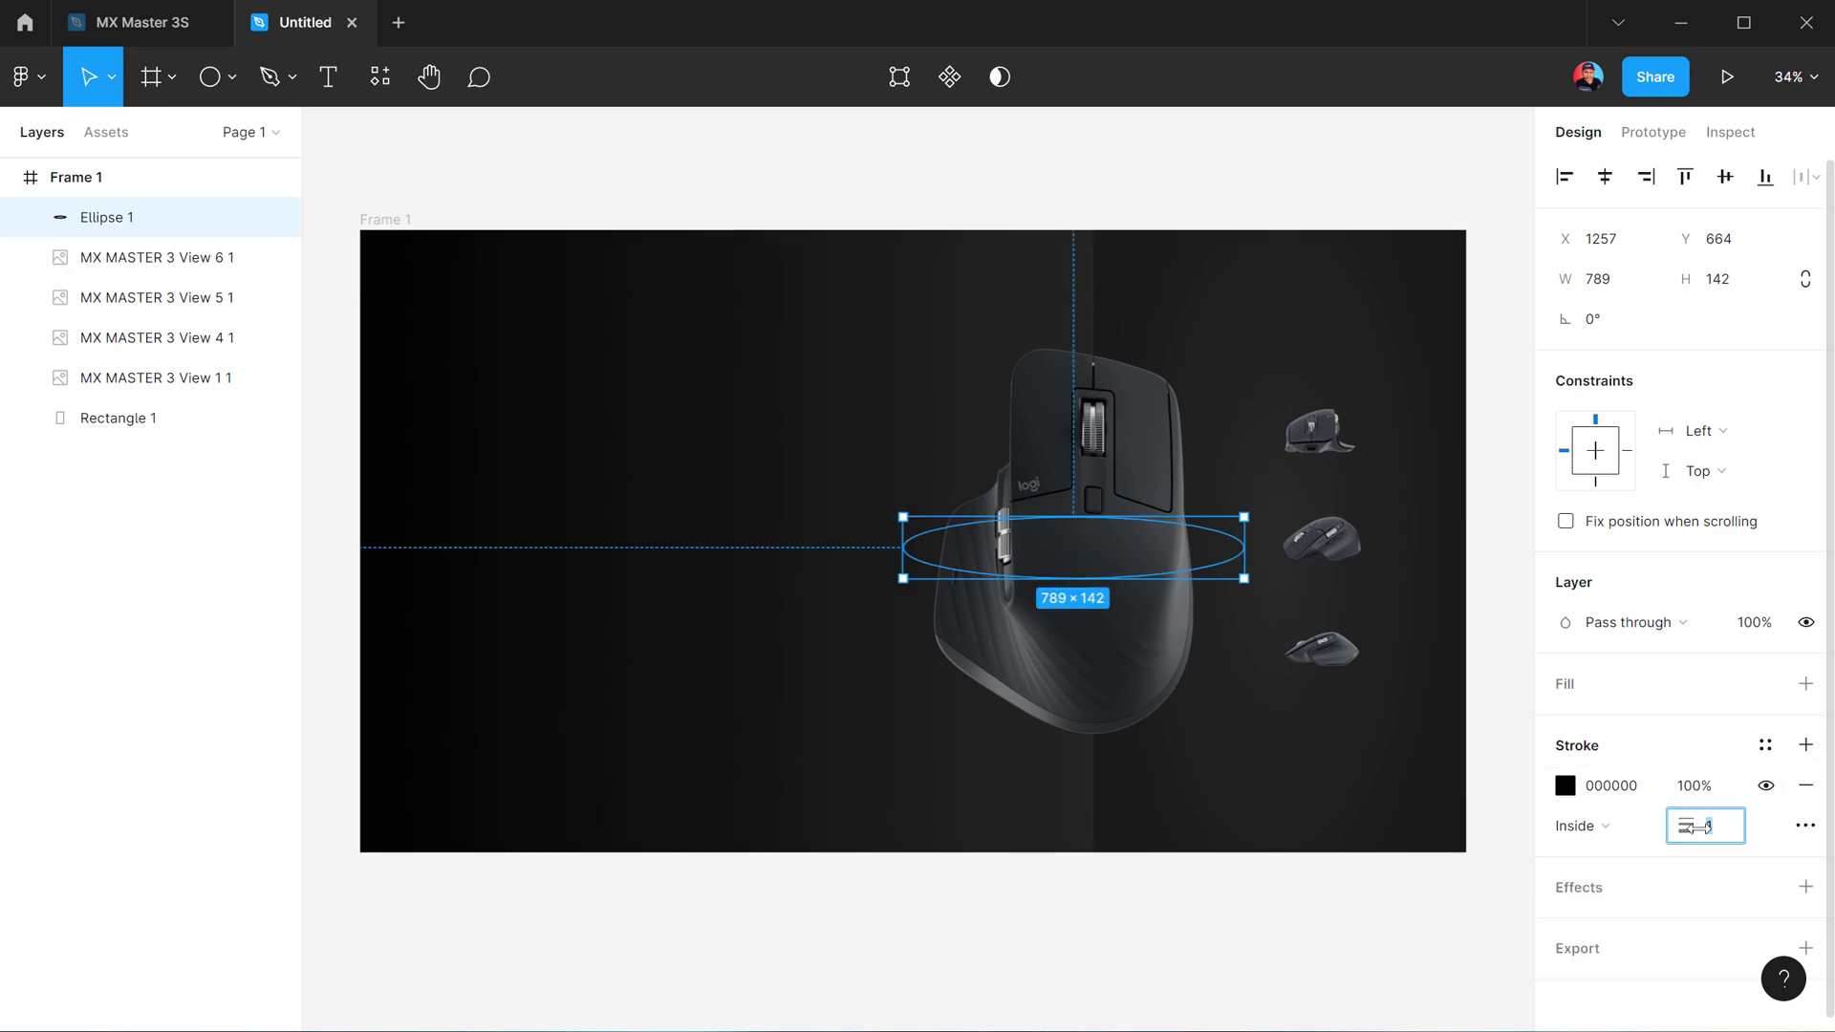
pyautogui.press('Return')
# Give the stroke a vertical linear gradient from grey 9B9B9B to transparent white
pyautogui.click(1566, 786)
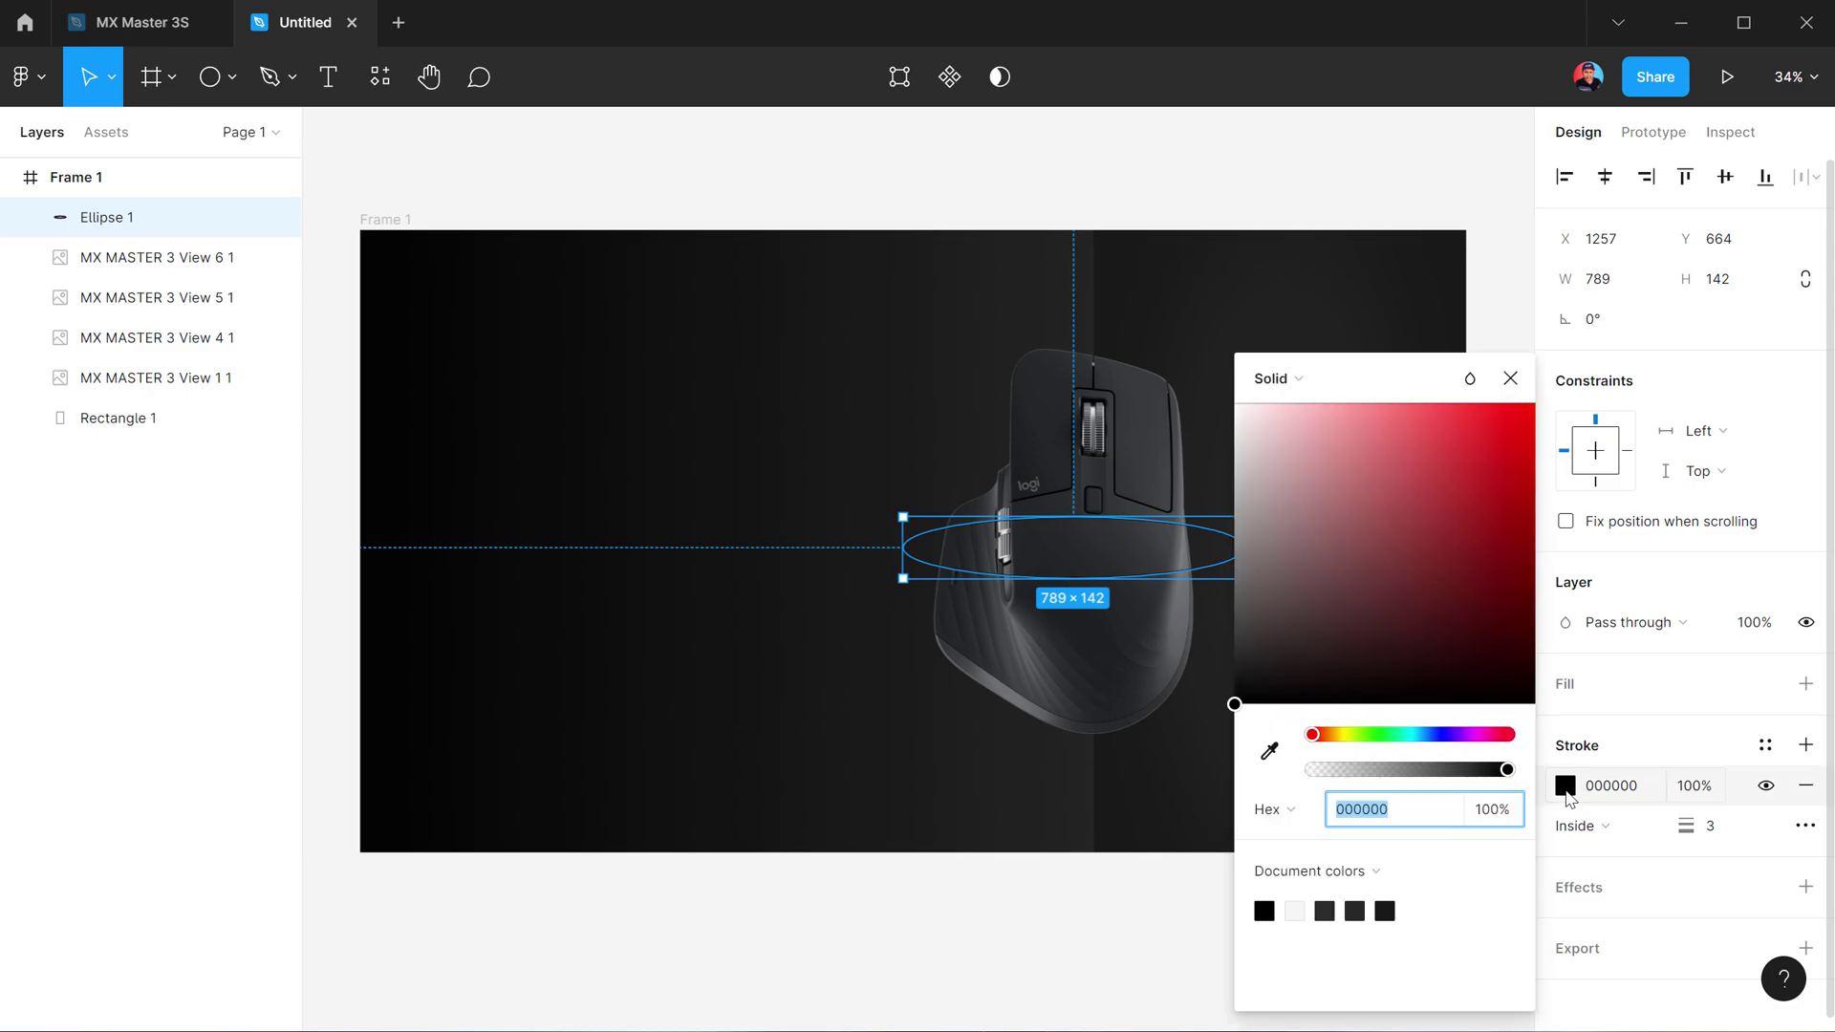
pyautogui.click(1290, 390)
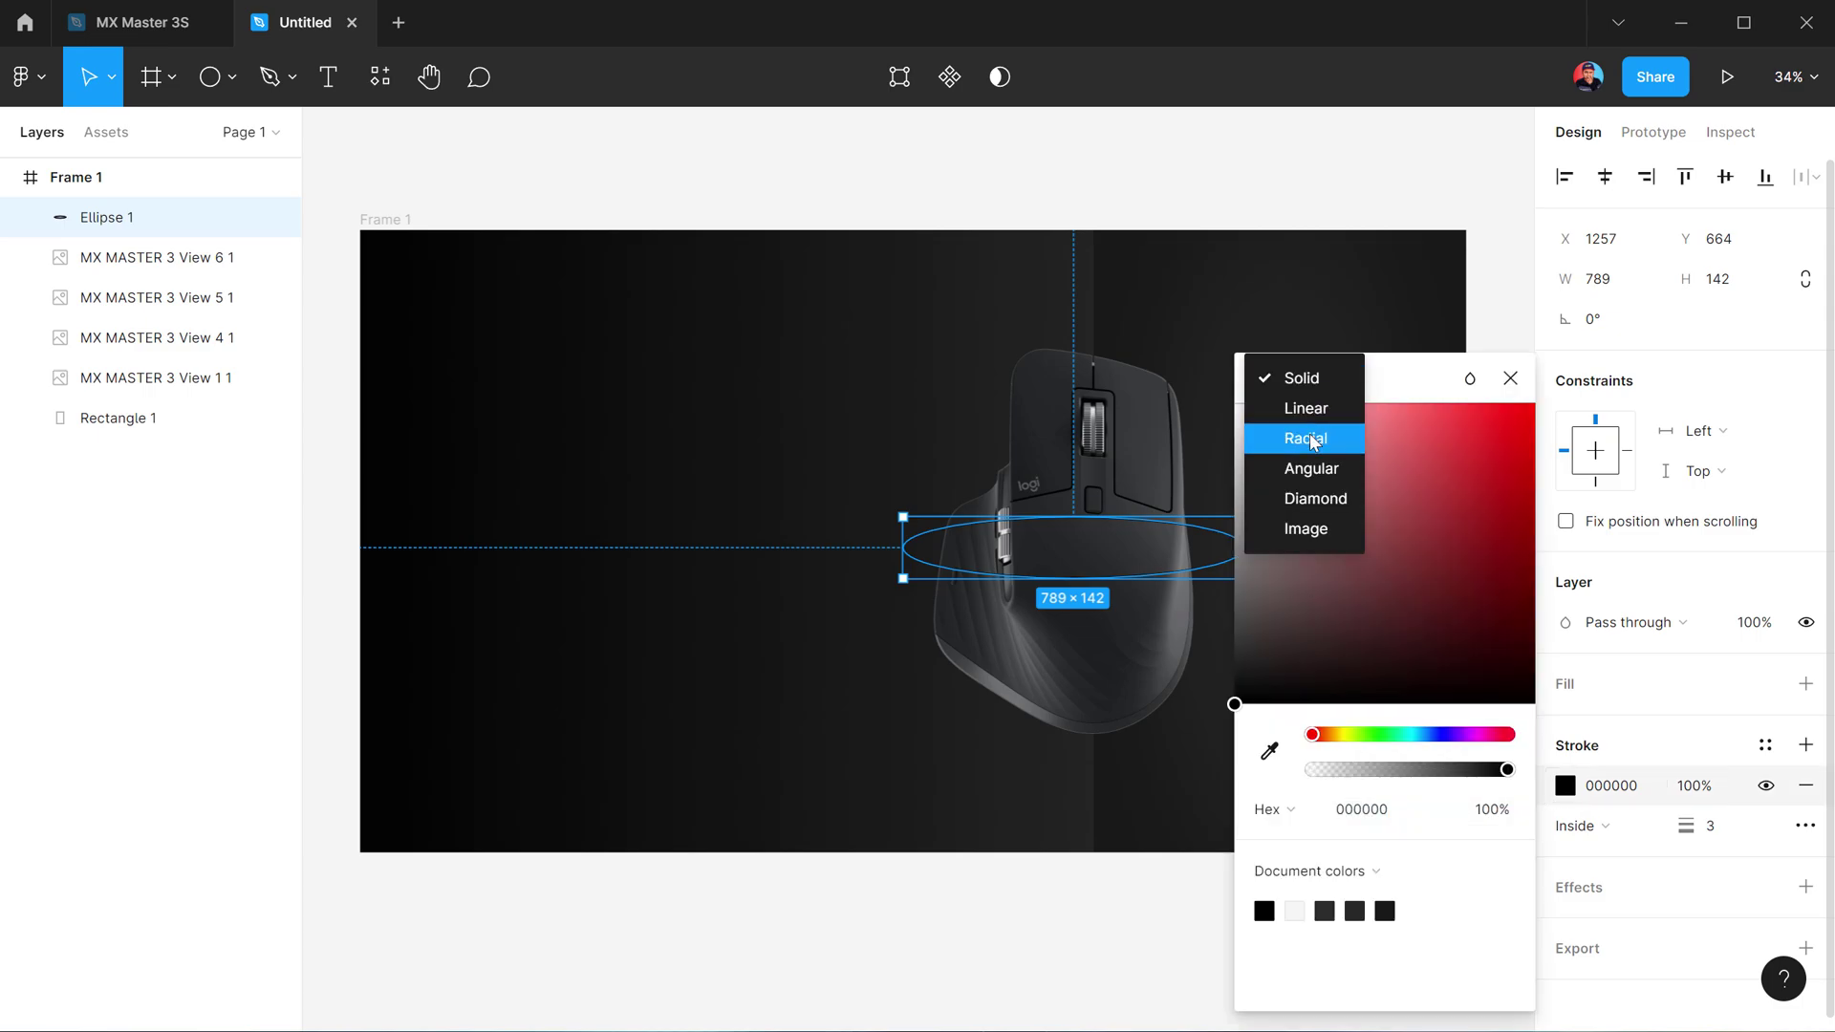
pyautogui.click(1308, 409)
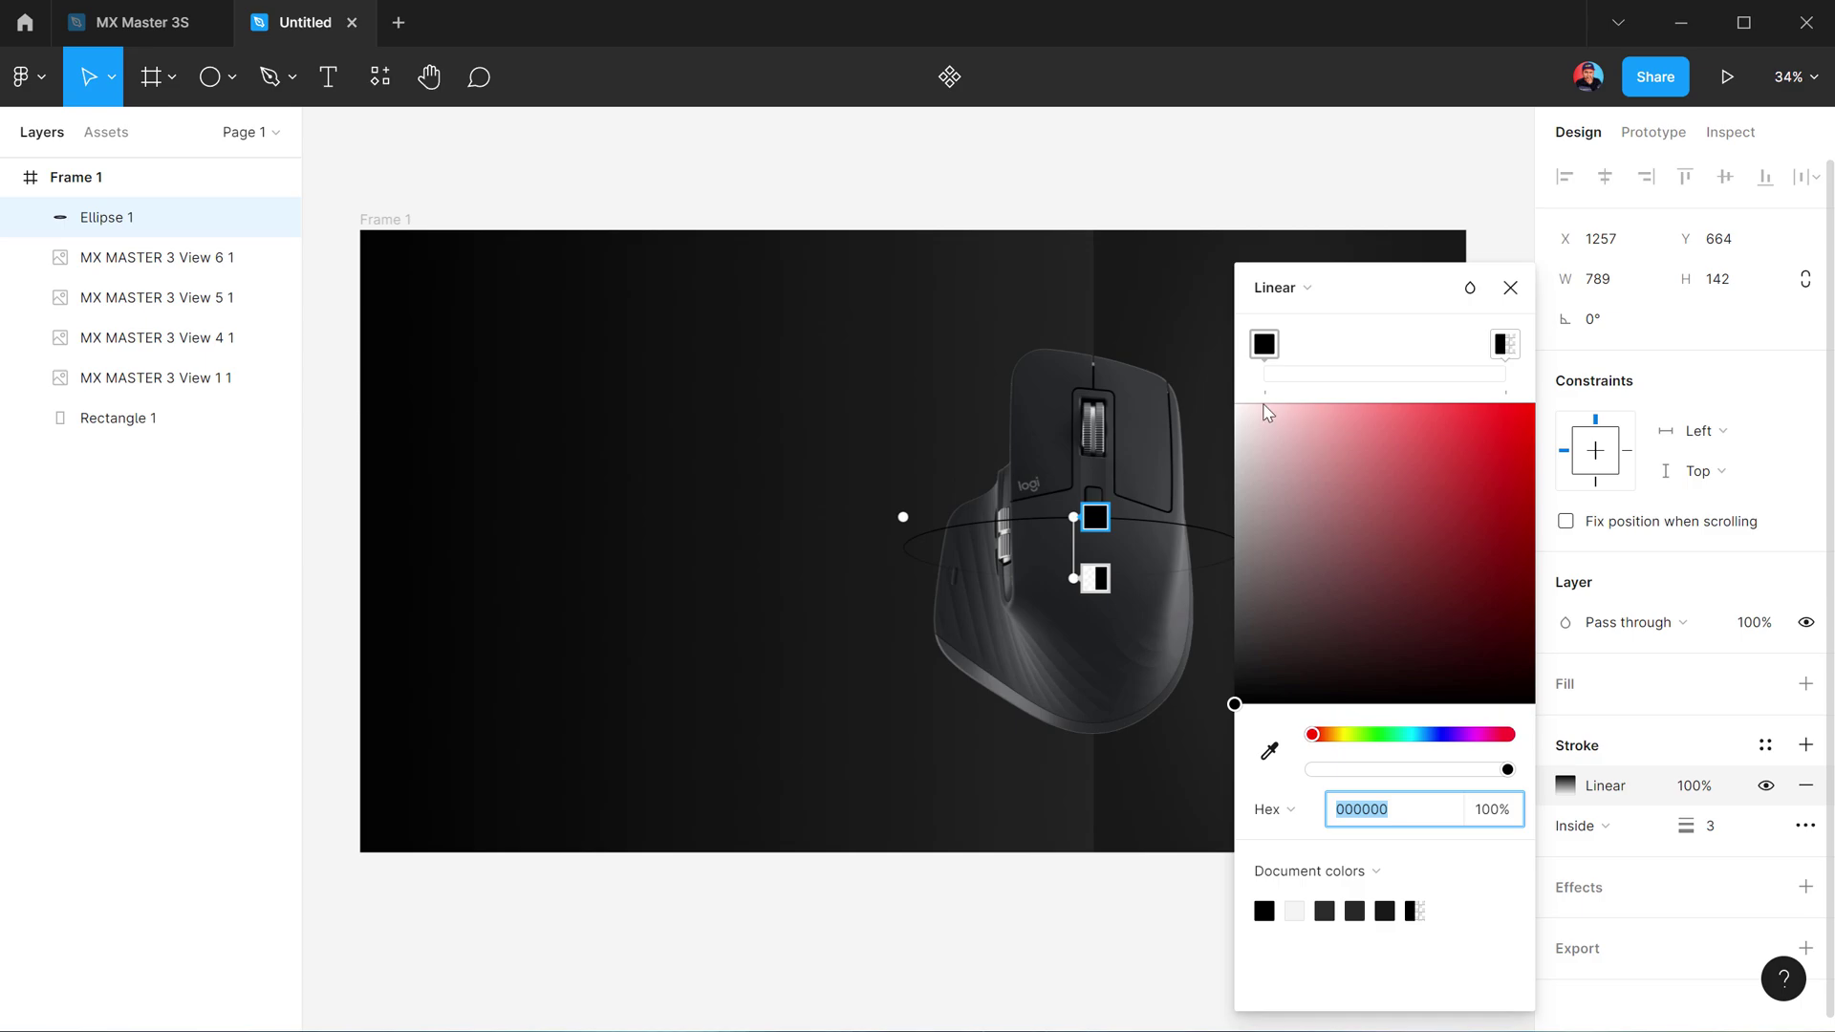
pyautogui.moveTo(1074, 517)
pyautogui.mouseDown()
pyautogui.moveTo(1109, 612)
pyautogui.moveTo(1084, 505)
pyautogui.mouseUp()
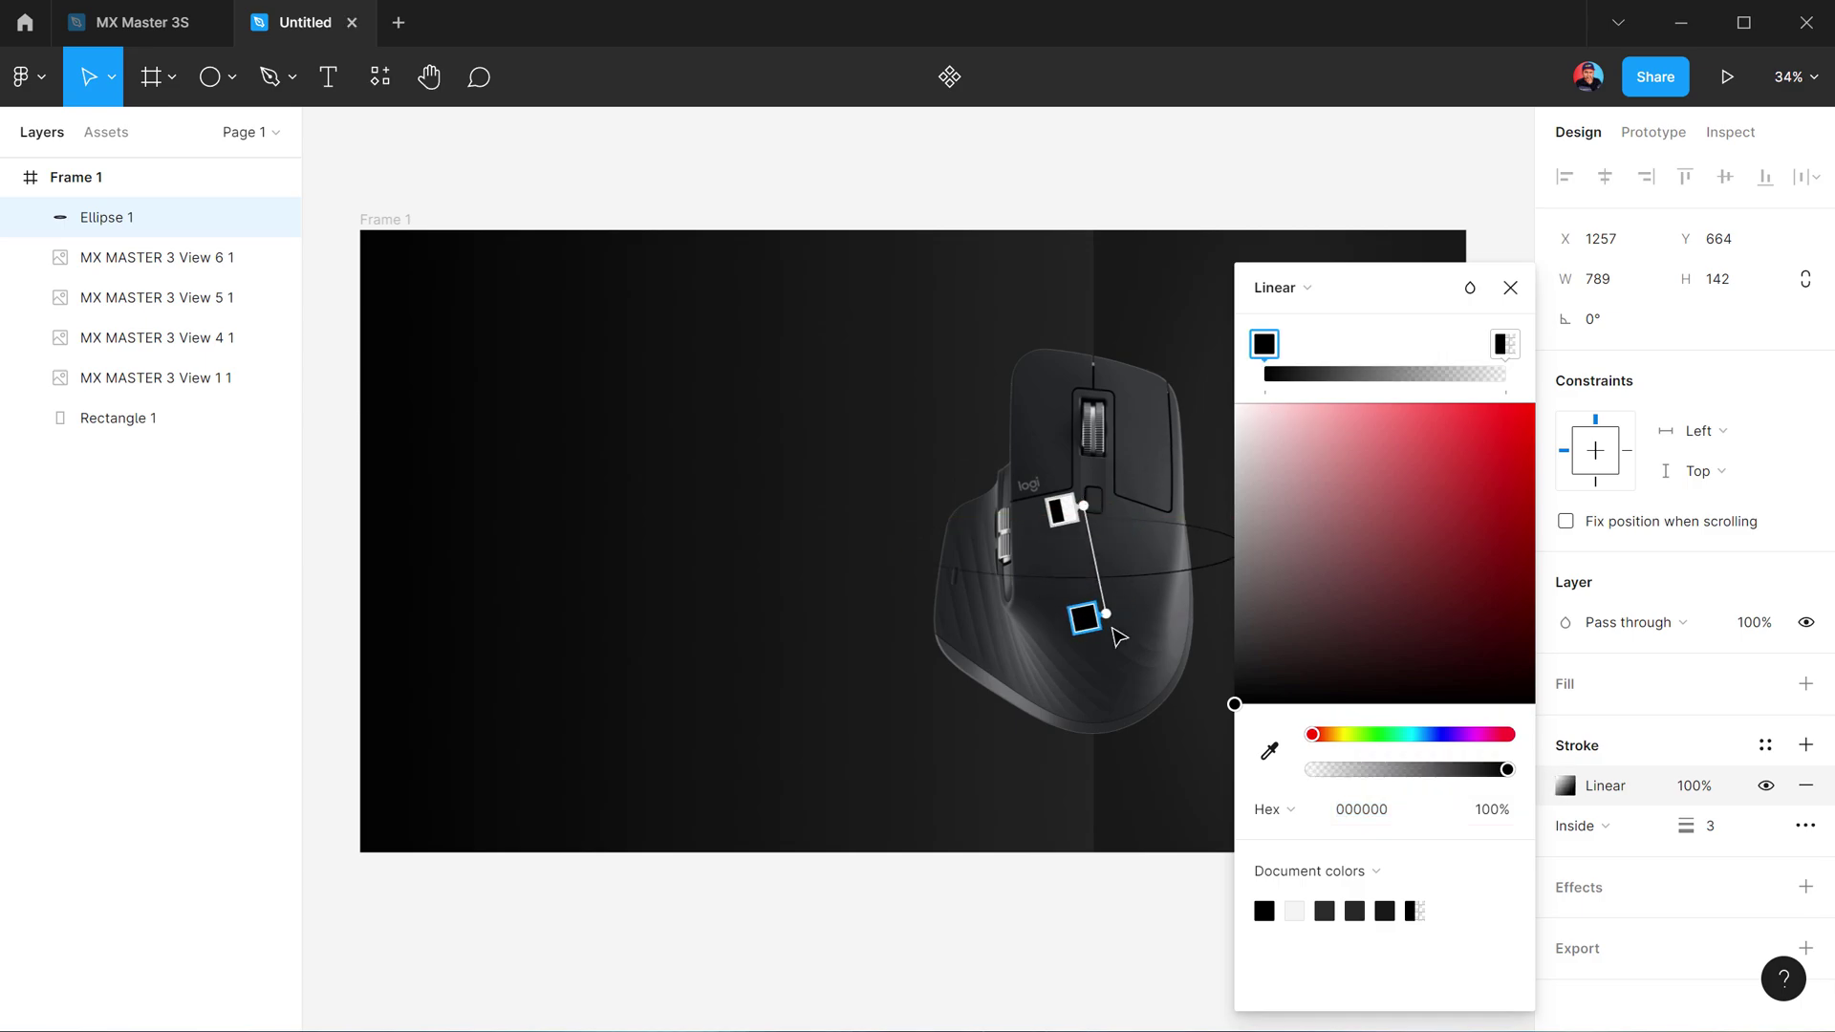
pyautogui.moveTo(1105, 614); pyautogui.dragTo(1083, 597)
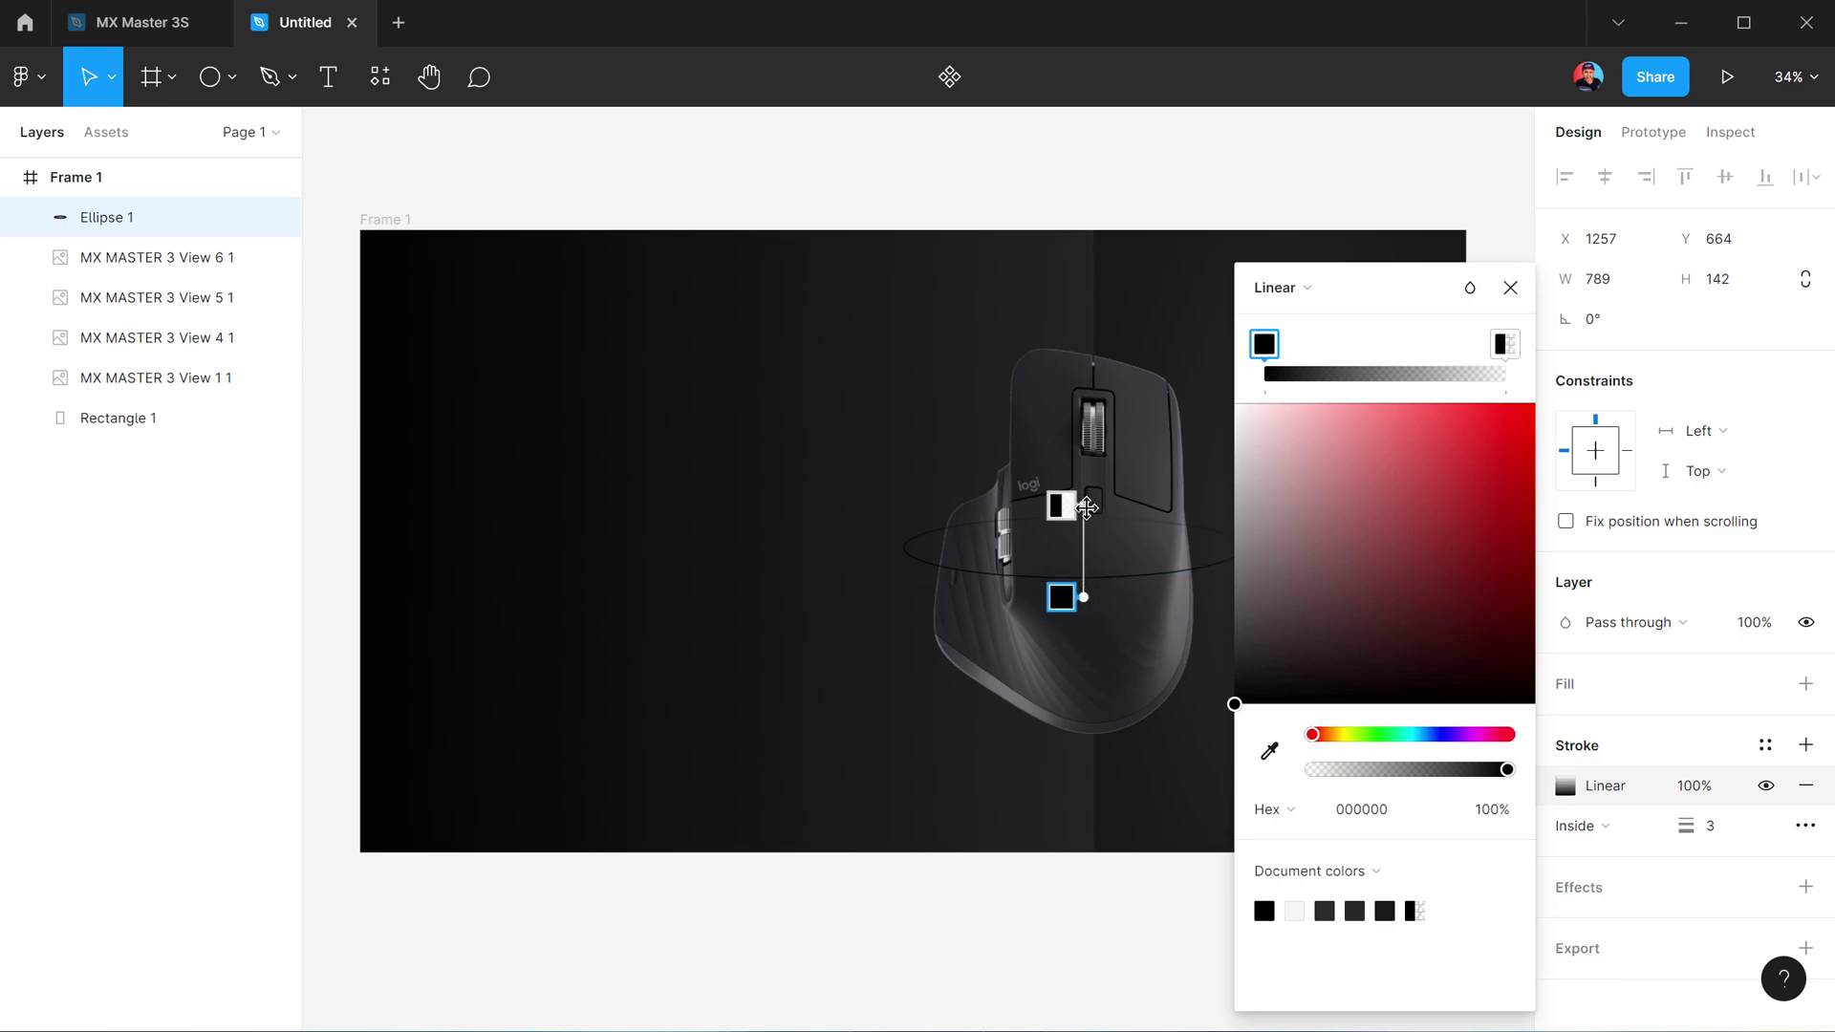
pyautogui.moveTo(1087, 507); pyautogui.dragTo(1086, 526)
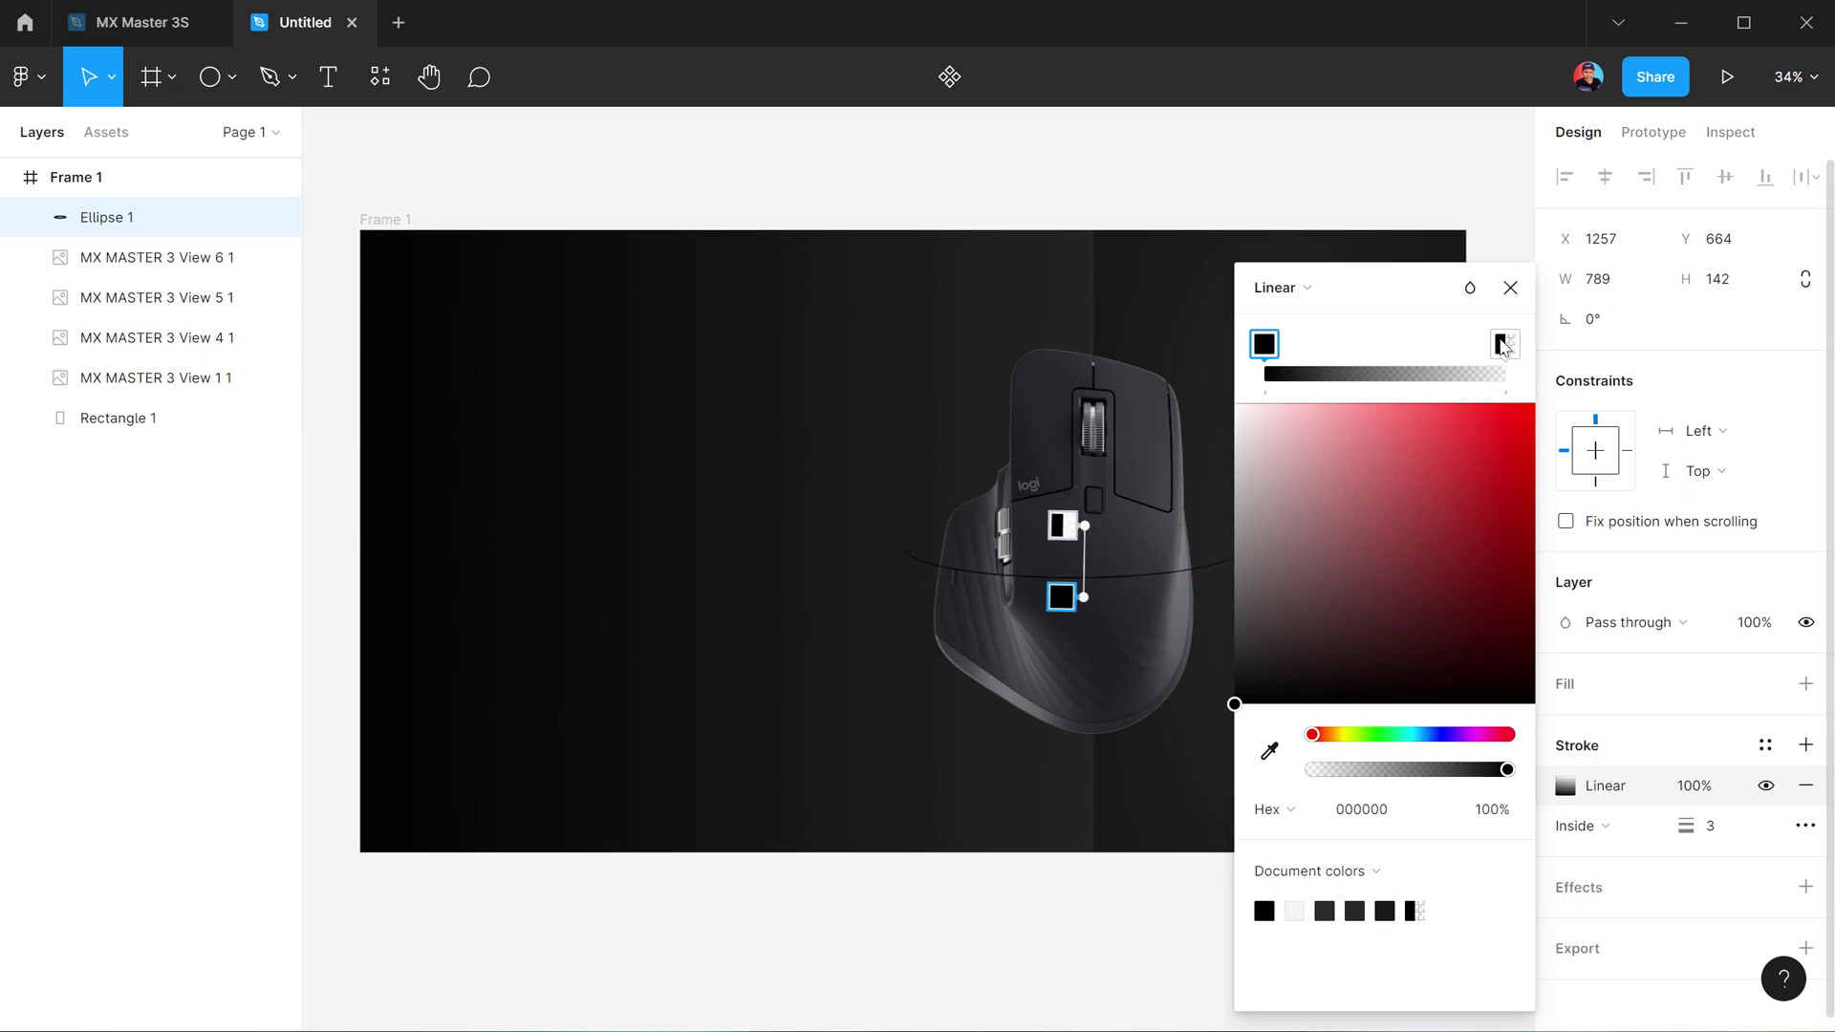
pyautogui.click(1503, 344)
pyautogui.moveTo(1373, 661); pyautogui.dragTo(1168, 357)
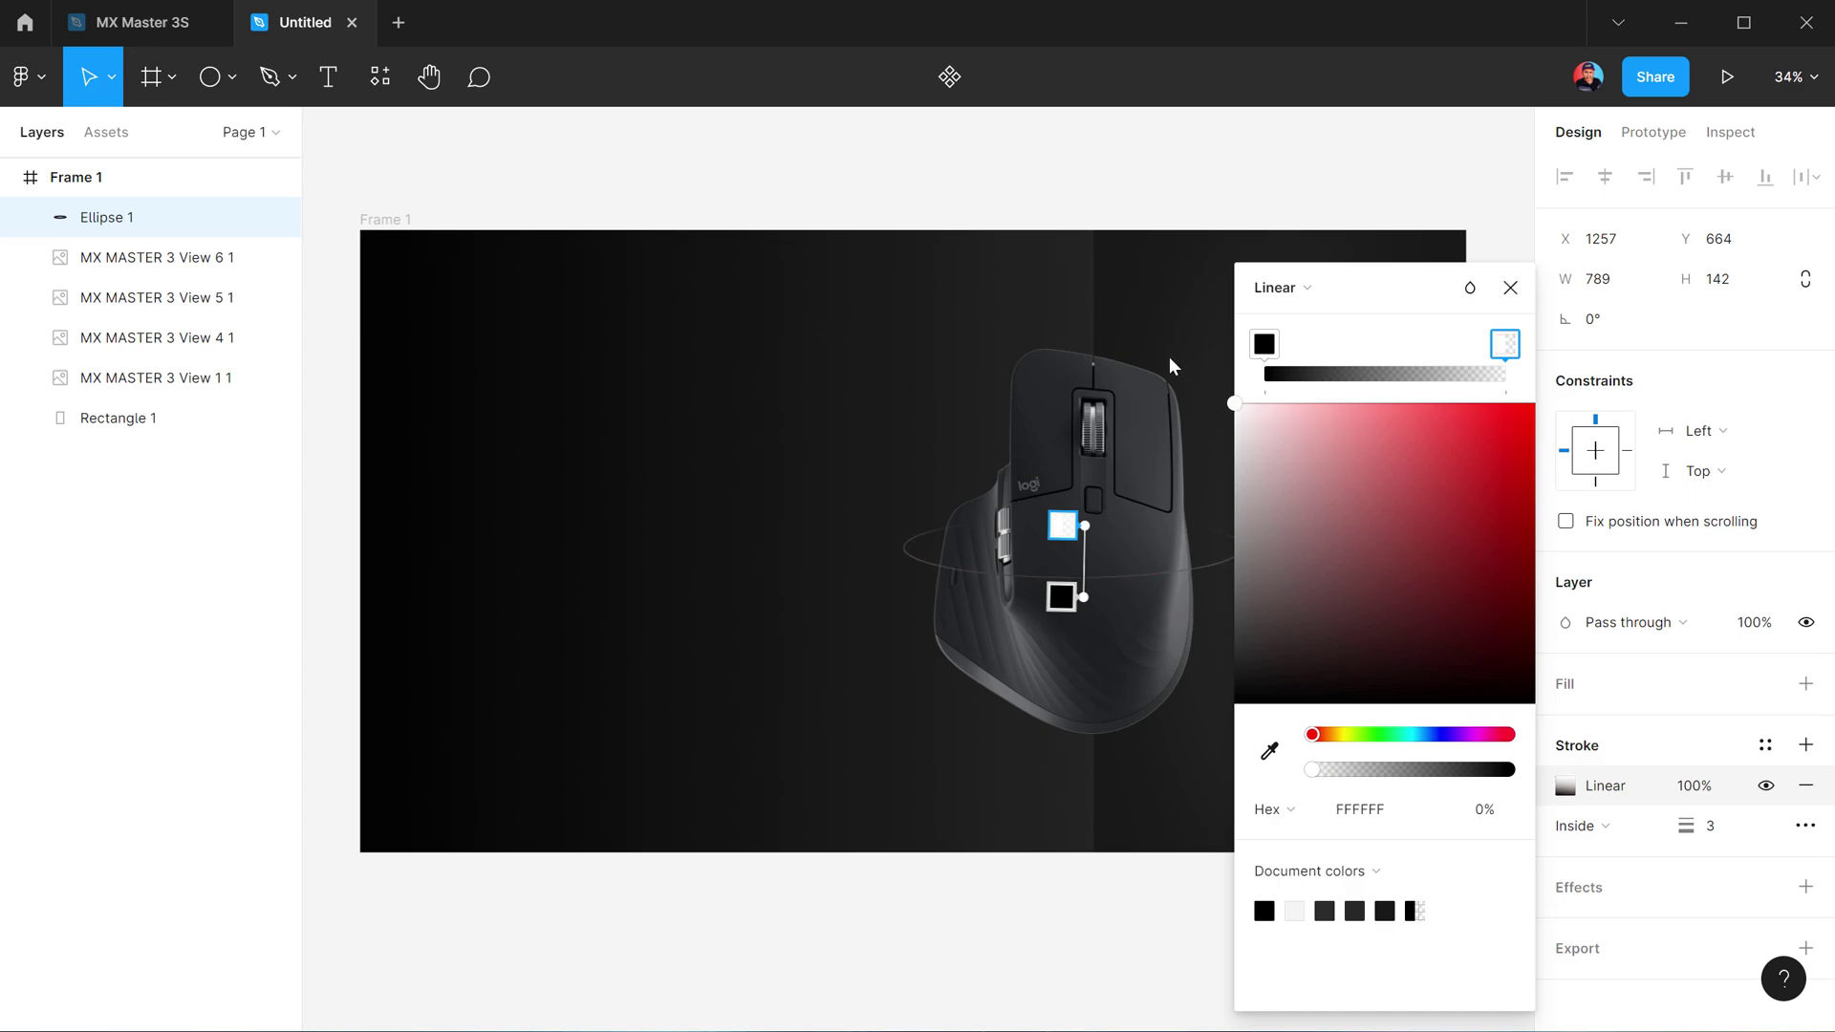
pyautogui.click(1264, 344)
pyautogui.moveTo(1255, 652); pyautogui.dragTo(1206, 540)
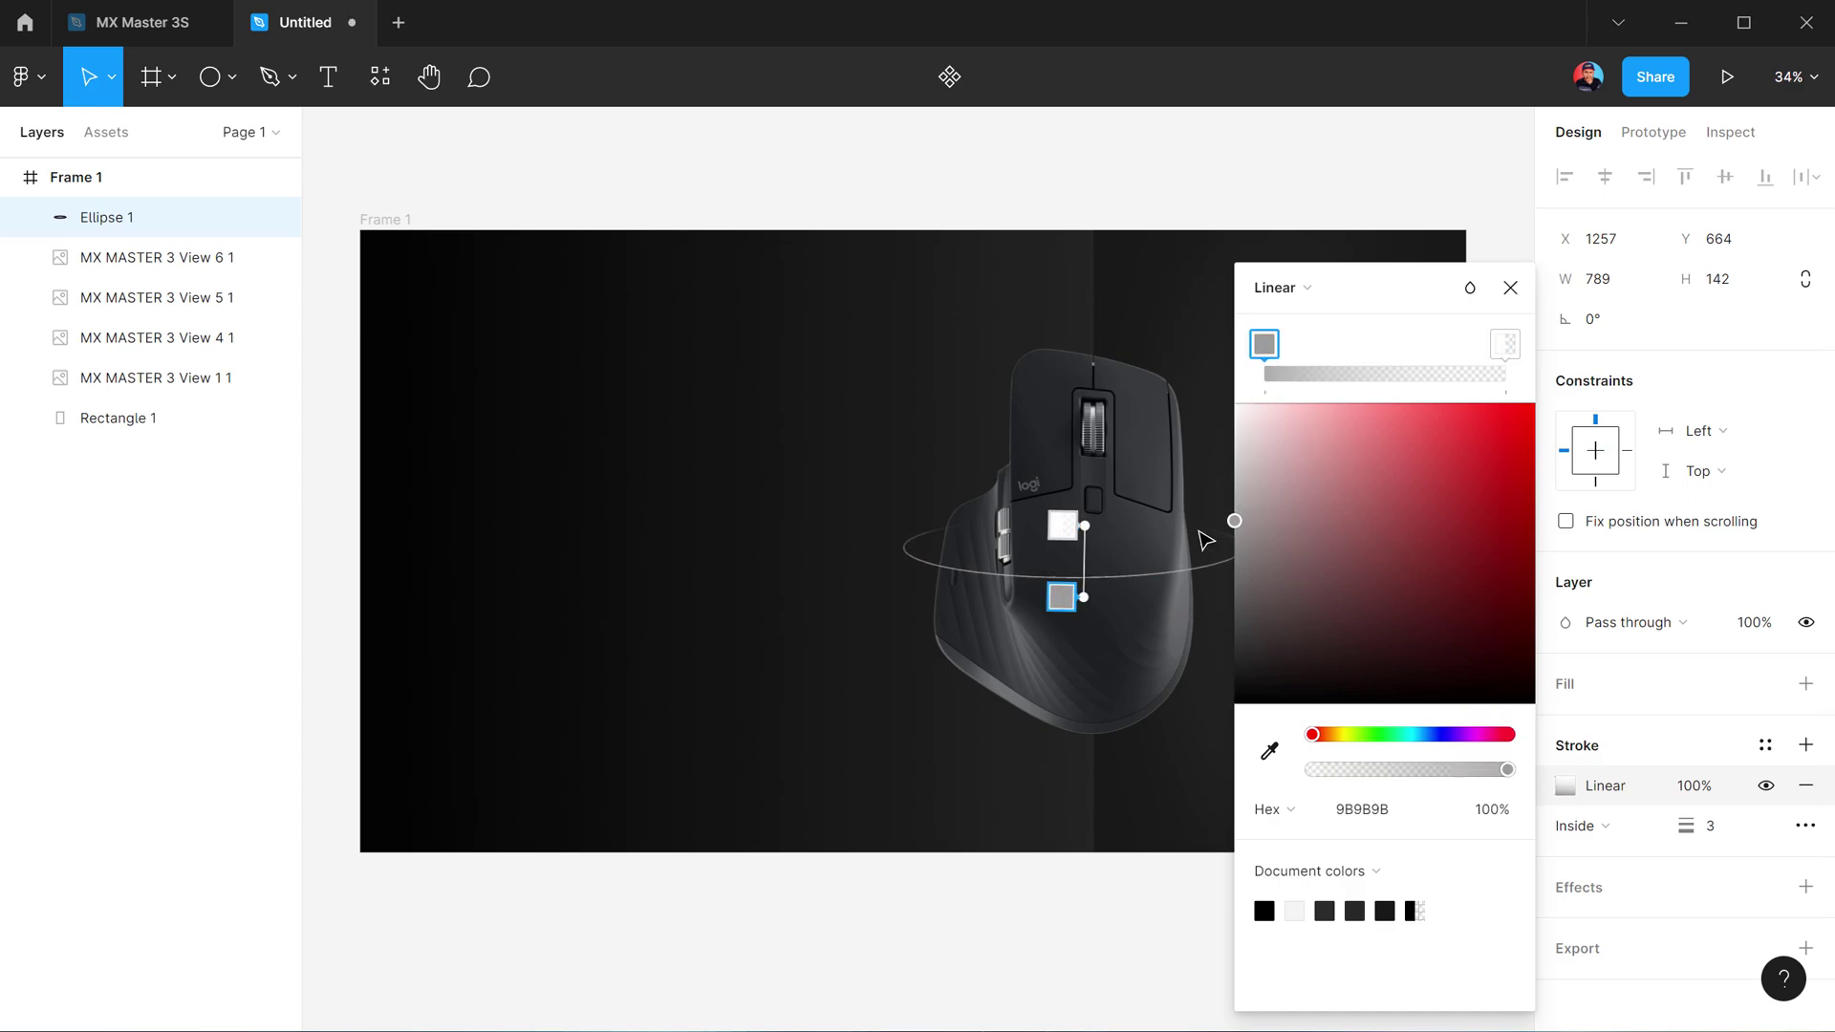
# Rotate the ellipse to -42.06° and enlarge it to 877.01×180.91
pyautogui.press('Escape')
pyautogui.keyDown('ctrl'); pyautogui.scroll(5, 1242, 535); pyautogui.keyUp('ctrl')
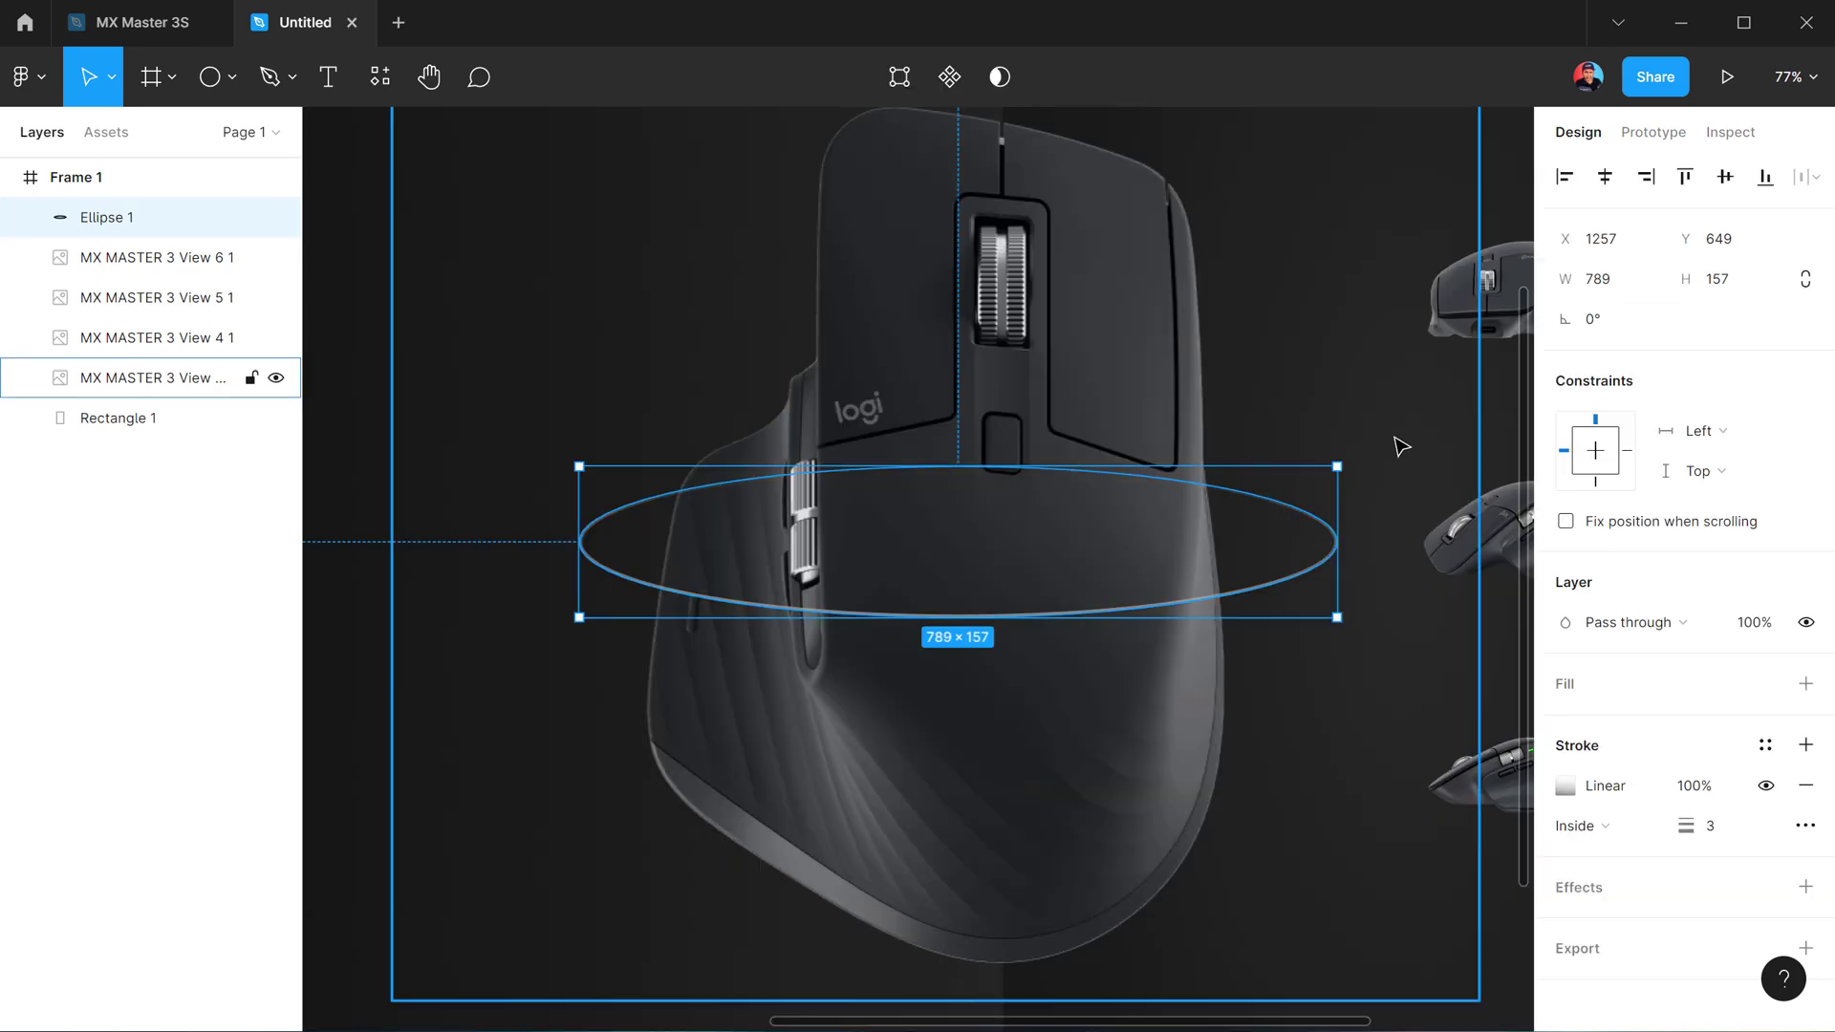
pyautogui.moveTo(1349, 461); pyautogui.dragTo(1327, 750)
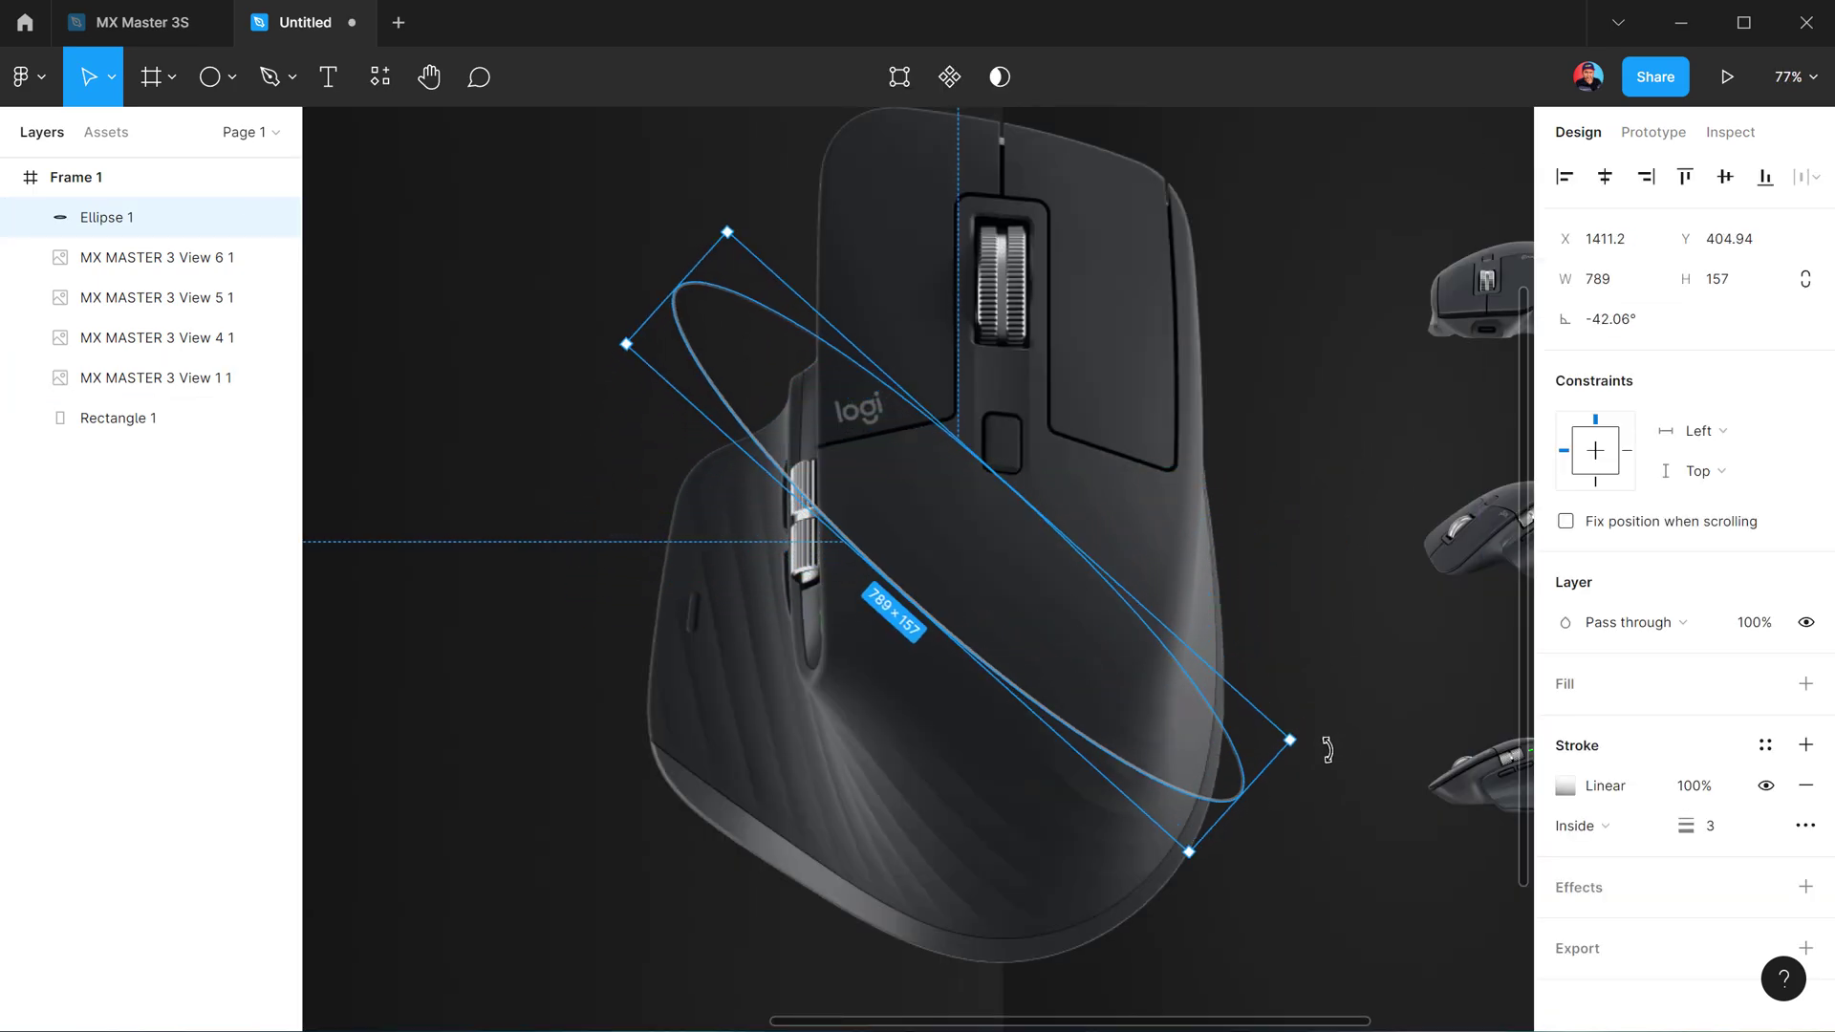
pyautogui.moveTo(931, 620); pyautogui.dragTo(911, 642)
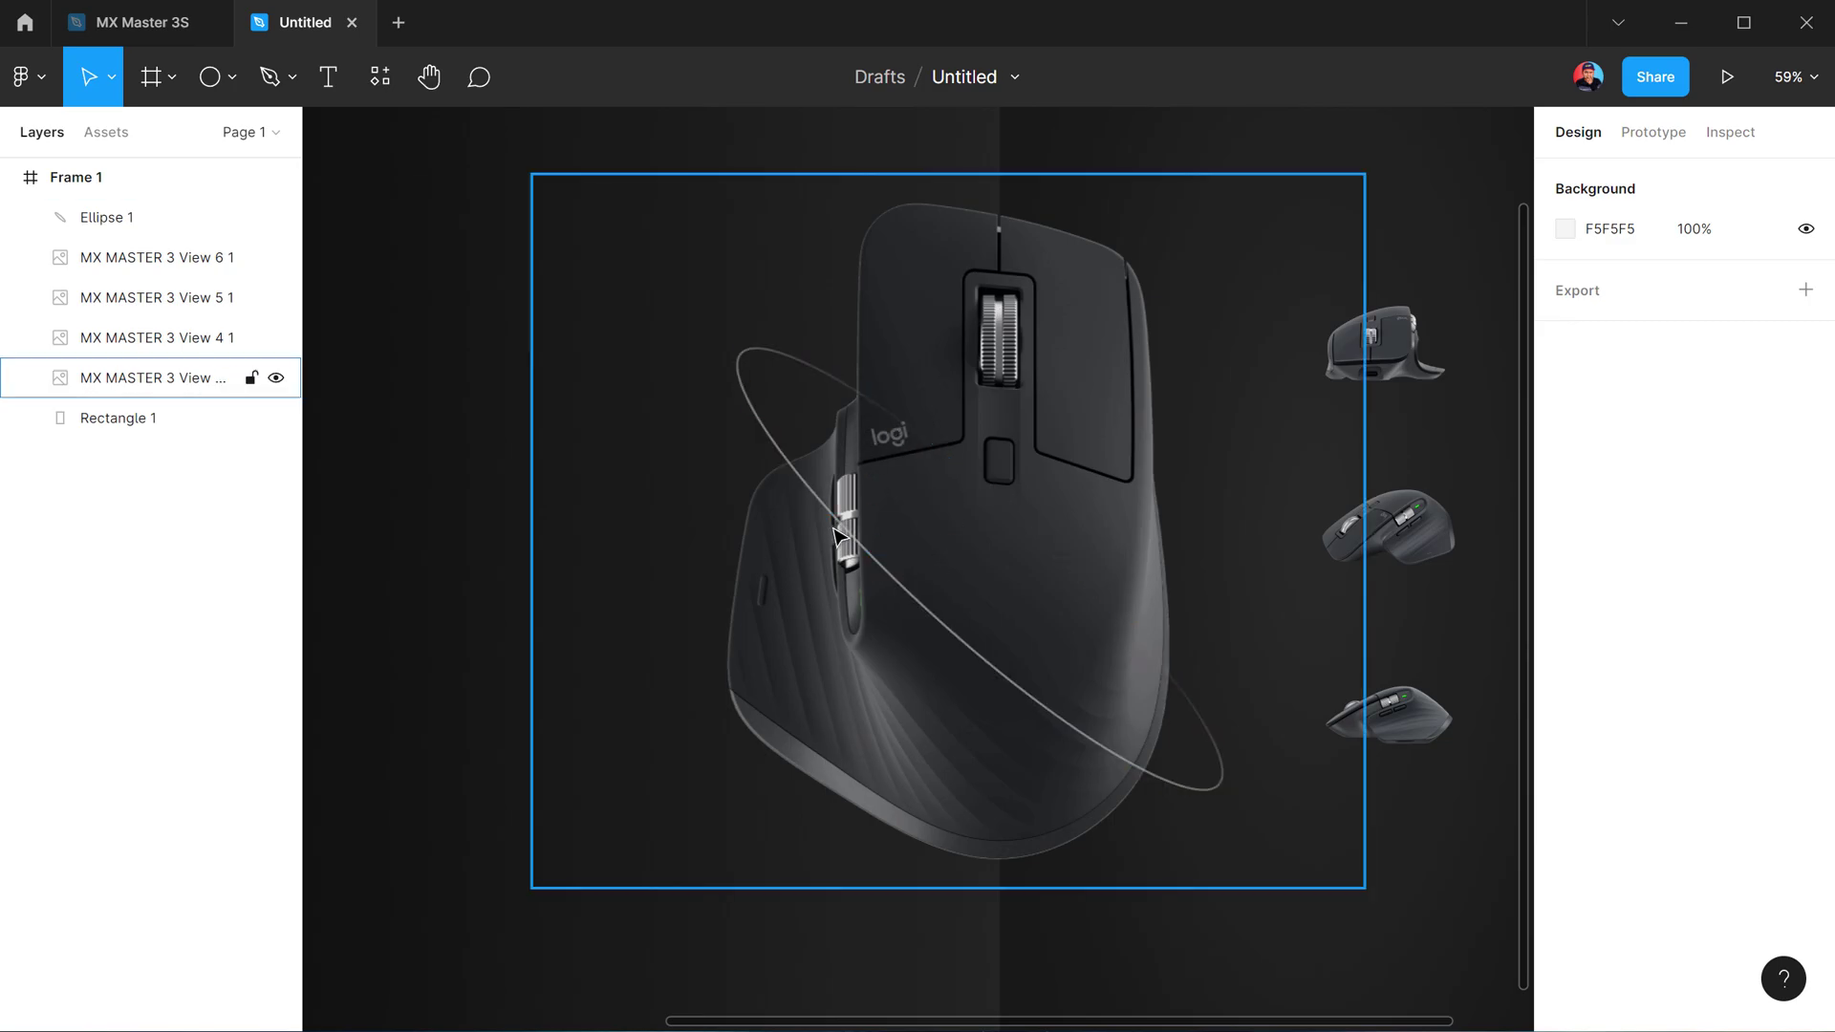
# Adjust the ring's stroke gradient end point, then zoom out to the whole frame
pyautogui.click(843, 535)
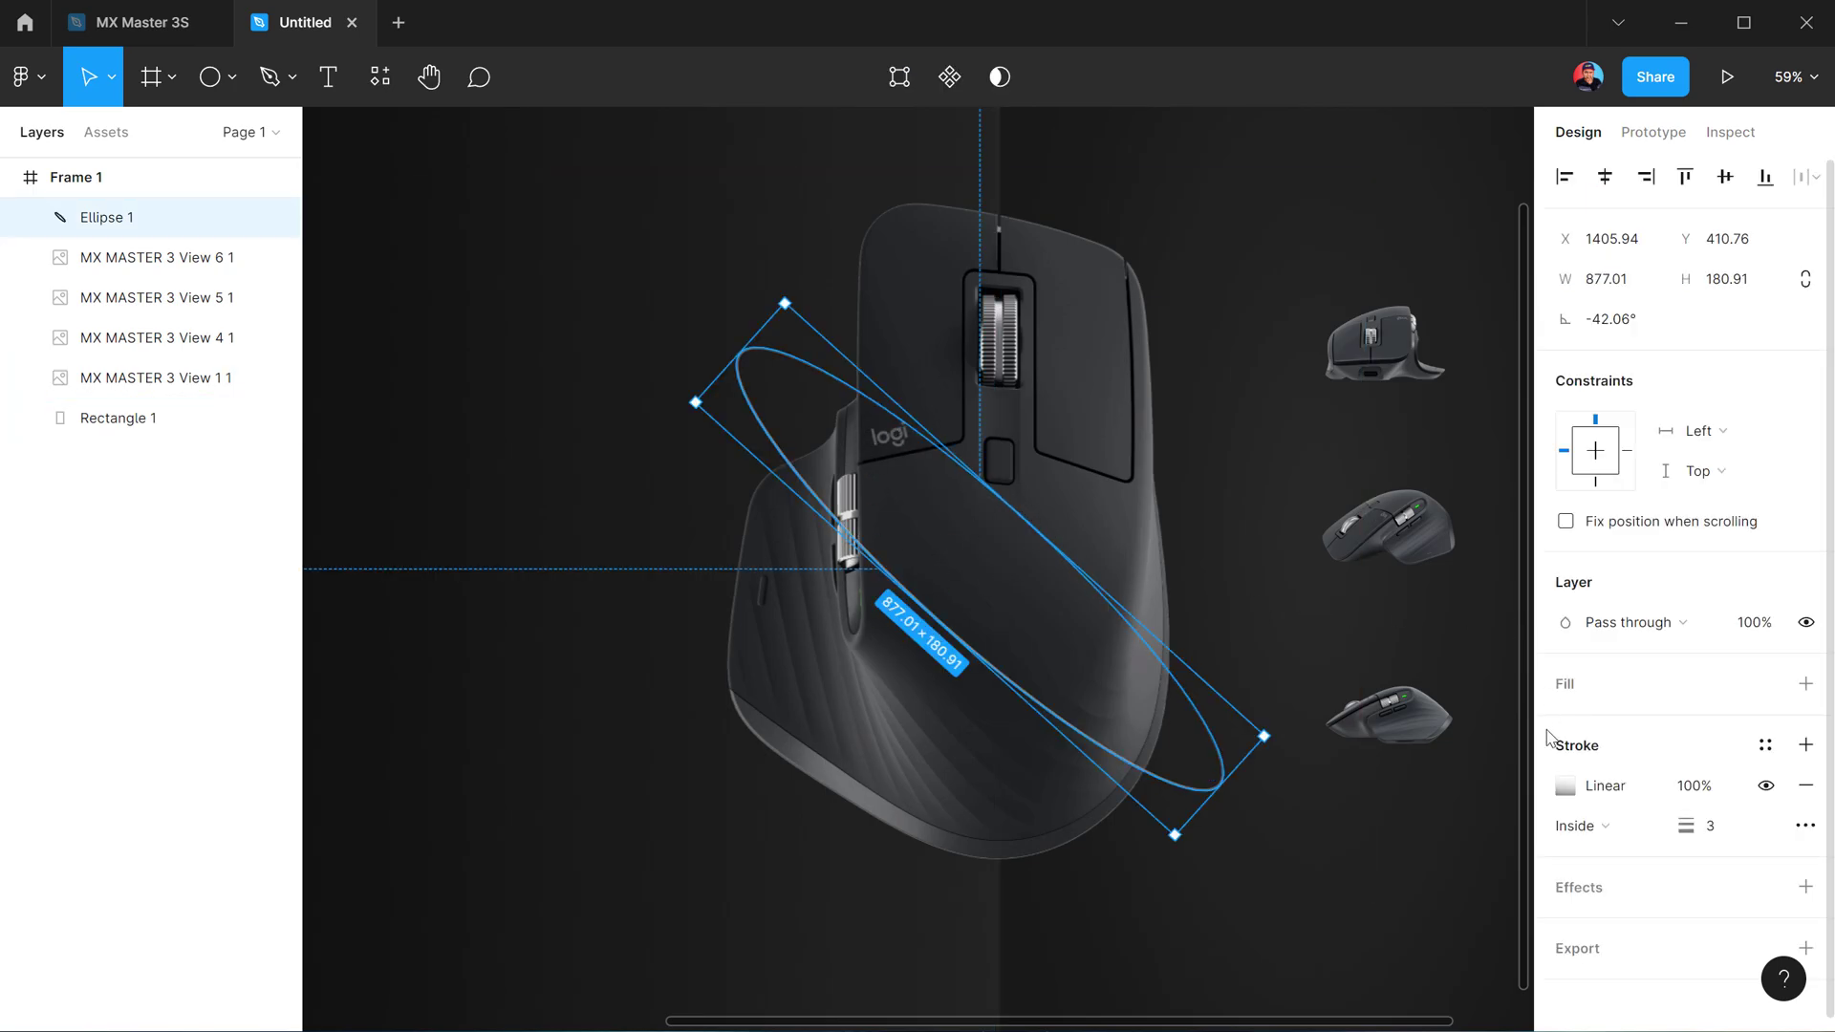
pyautogui.click(1564, 786)
pyautogui.moveTo(1042, 543); pyautogui.dragTo(1021, 539)
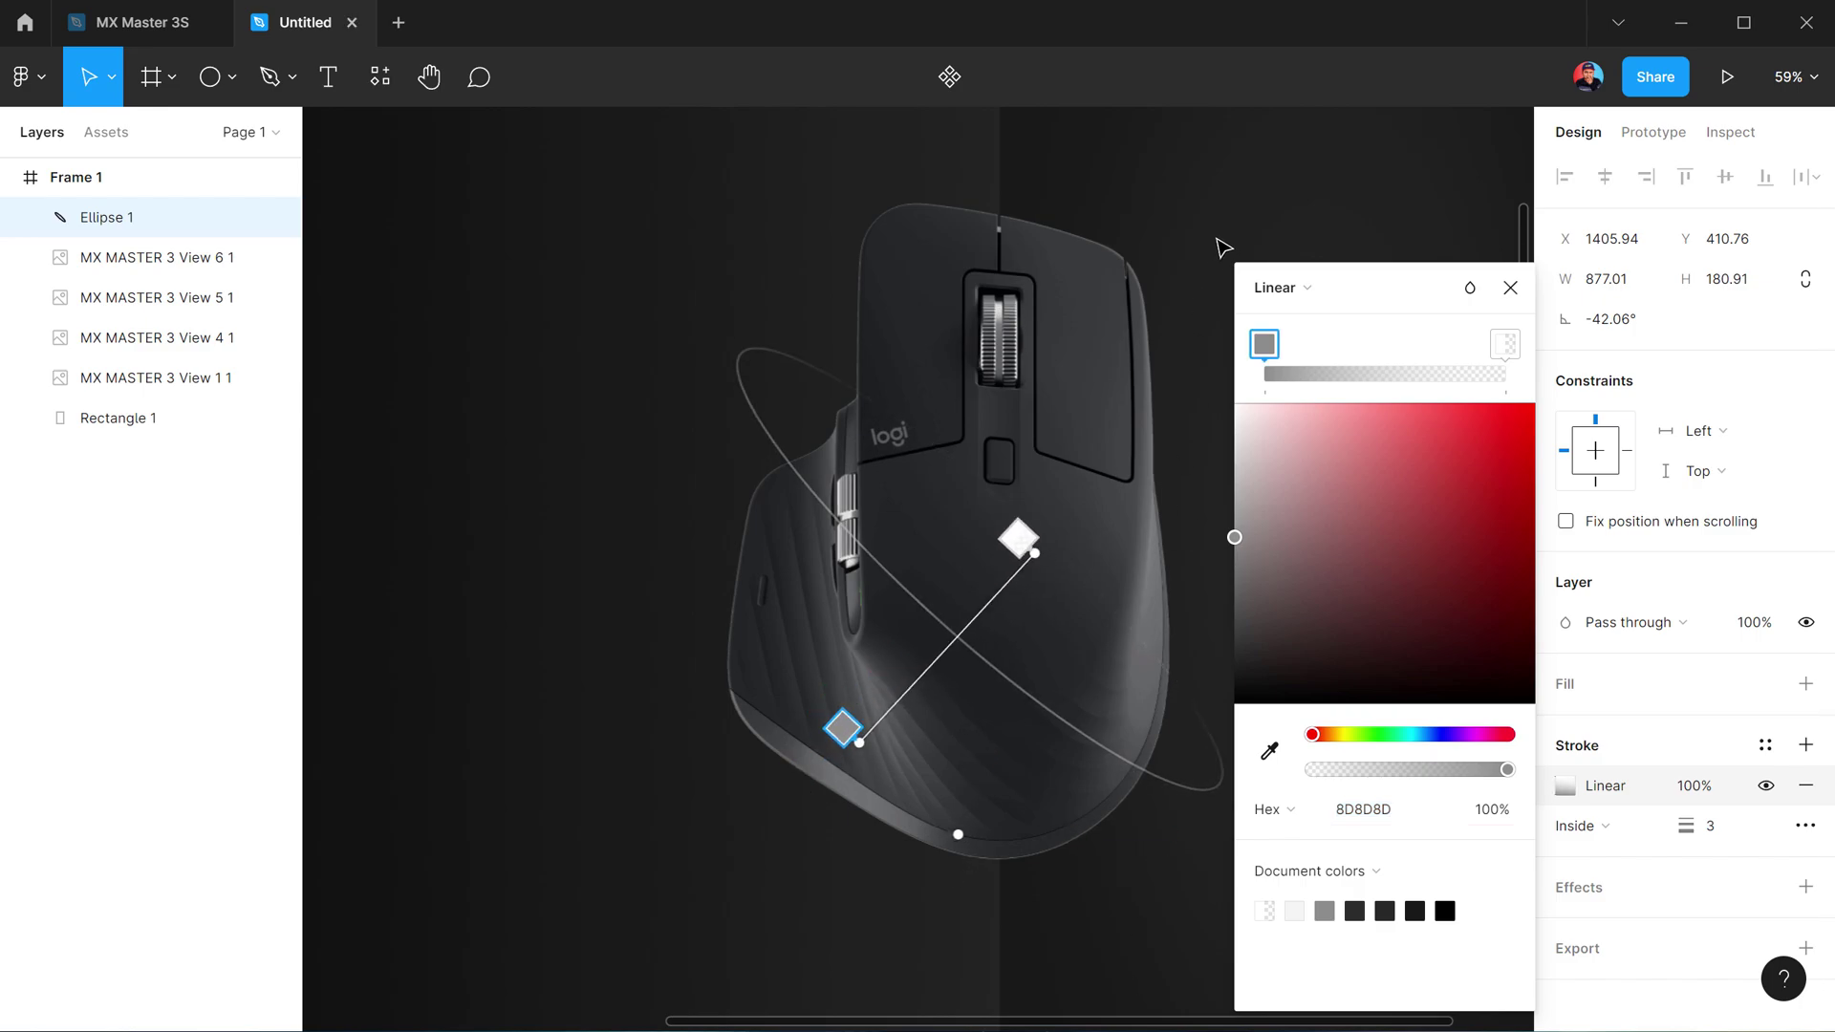
pyautogui.click(1510, 287)
pyautogui.keyDown('ctrl'); pyautogui.scroll(-5, 921, 553); pyautogui.keyUp('ctrl')
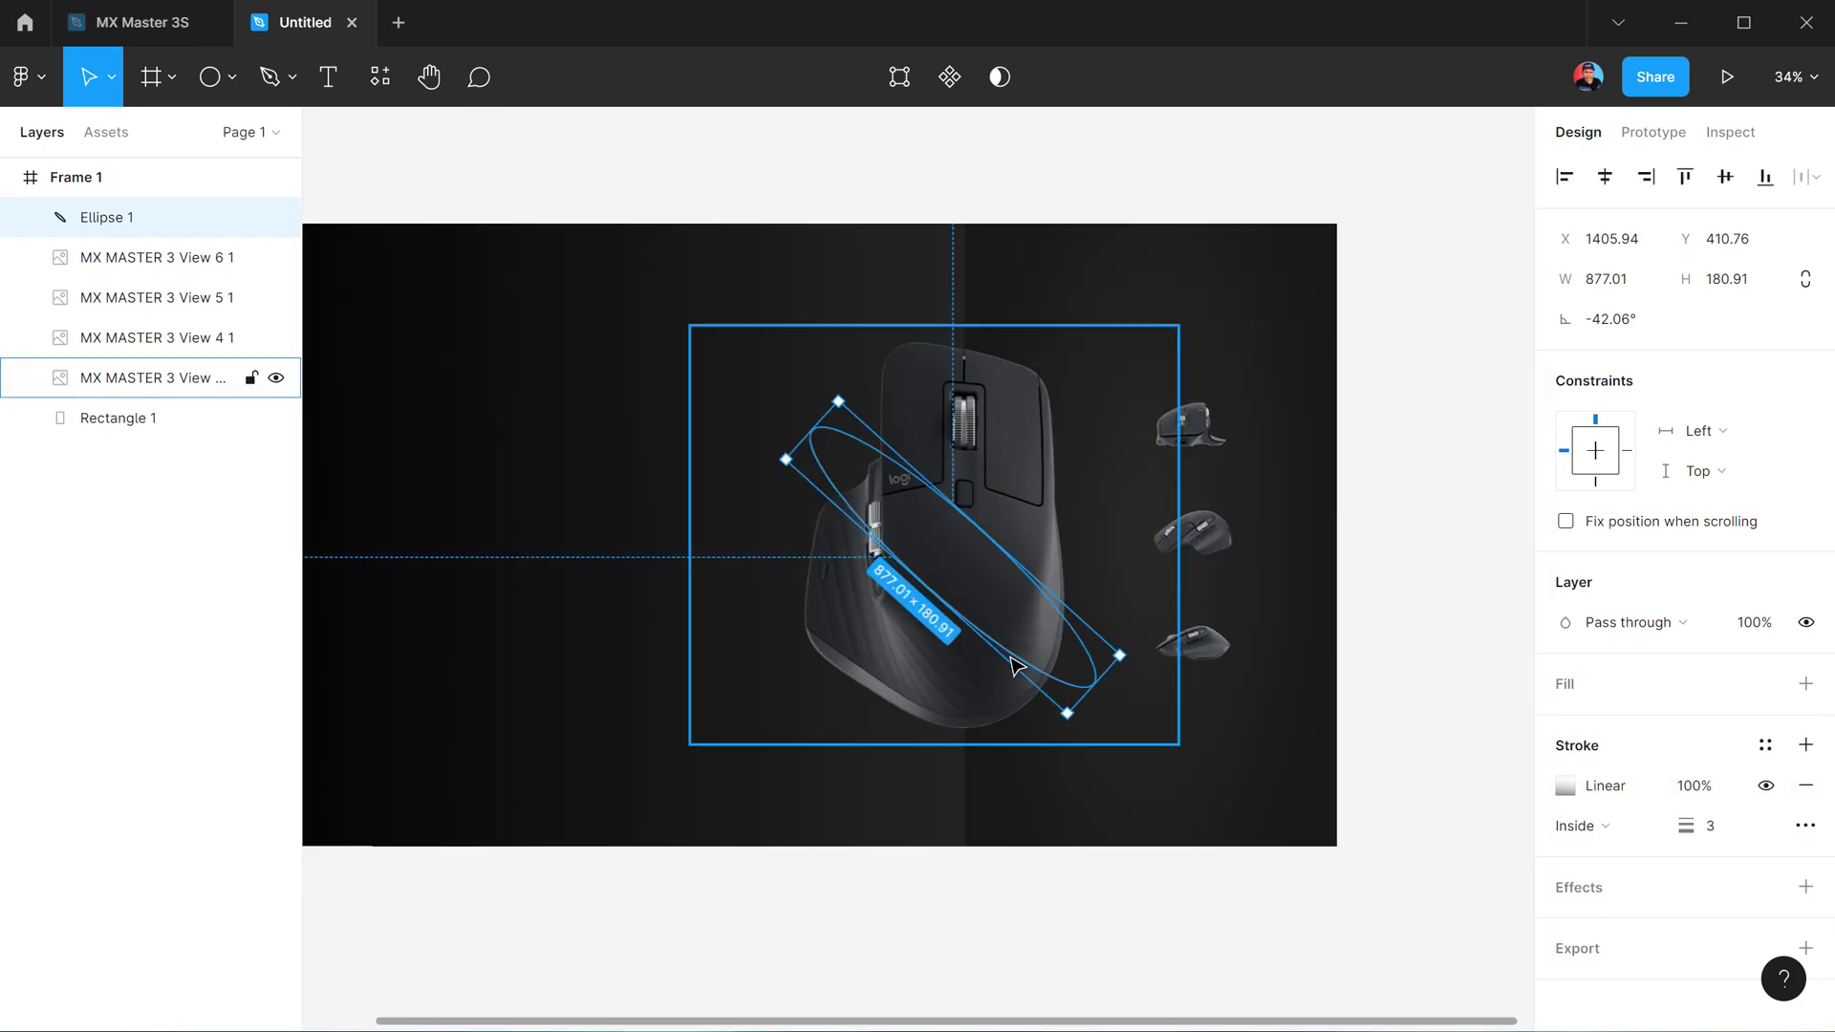
pyautogui.click(955, 917)
pyautogui.moveTo(726, 669); pyautogui.dragTo(833, 669)
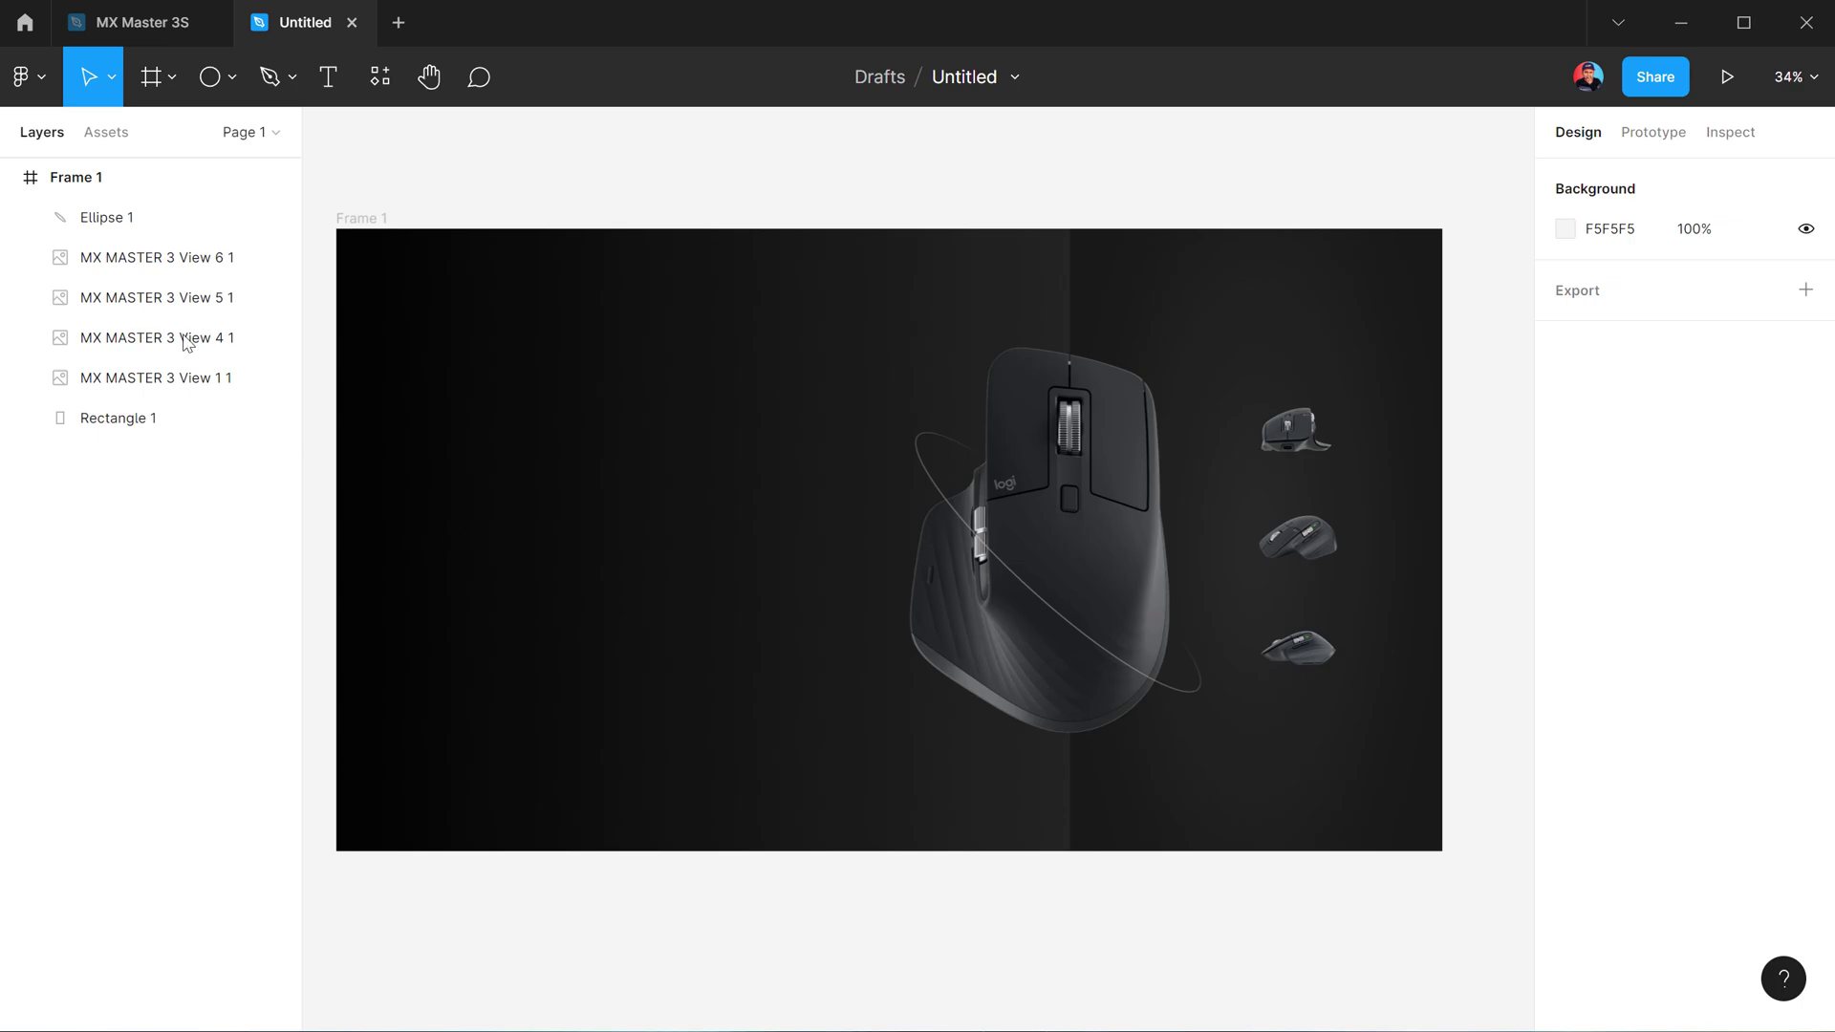
# Lighten Frame 1's background gradient stops to dark greys 2D2D2D and 161616
pyautogui.click(66, 177)
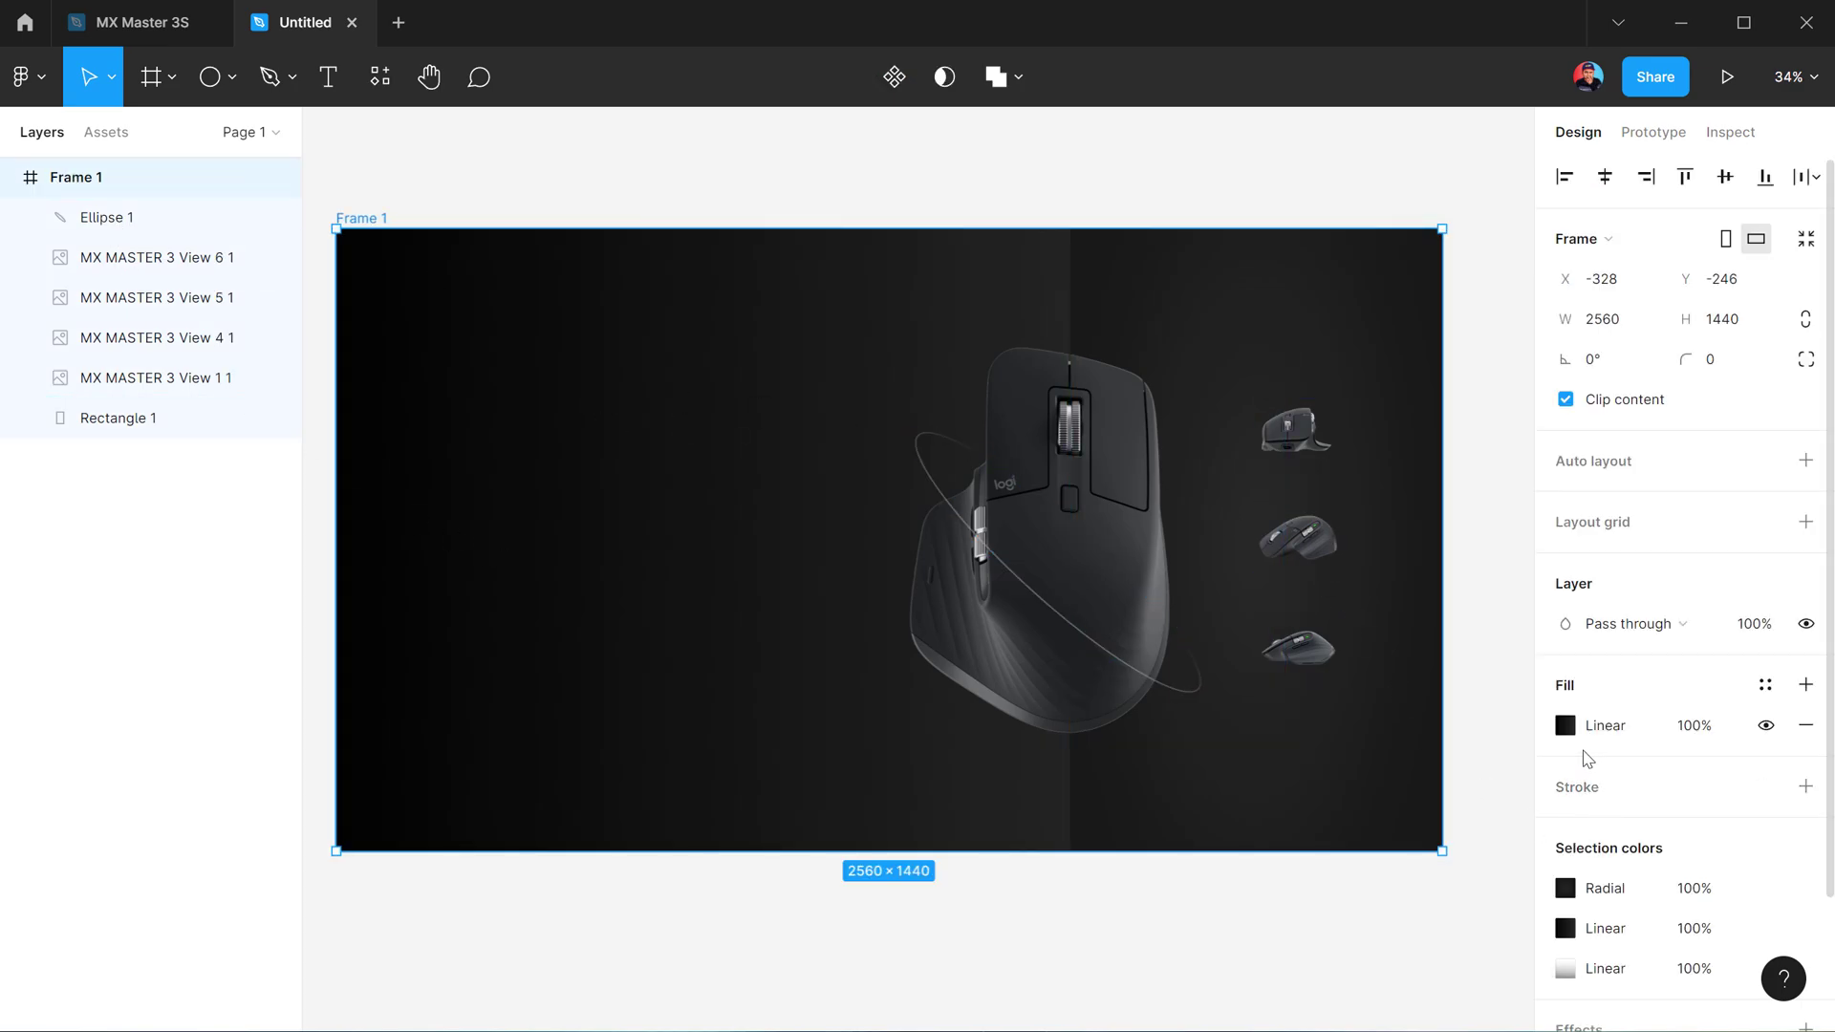
pyautogui.click(1565, 725)
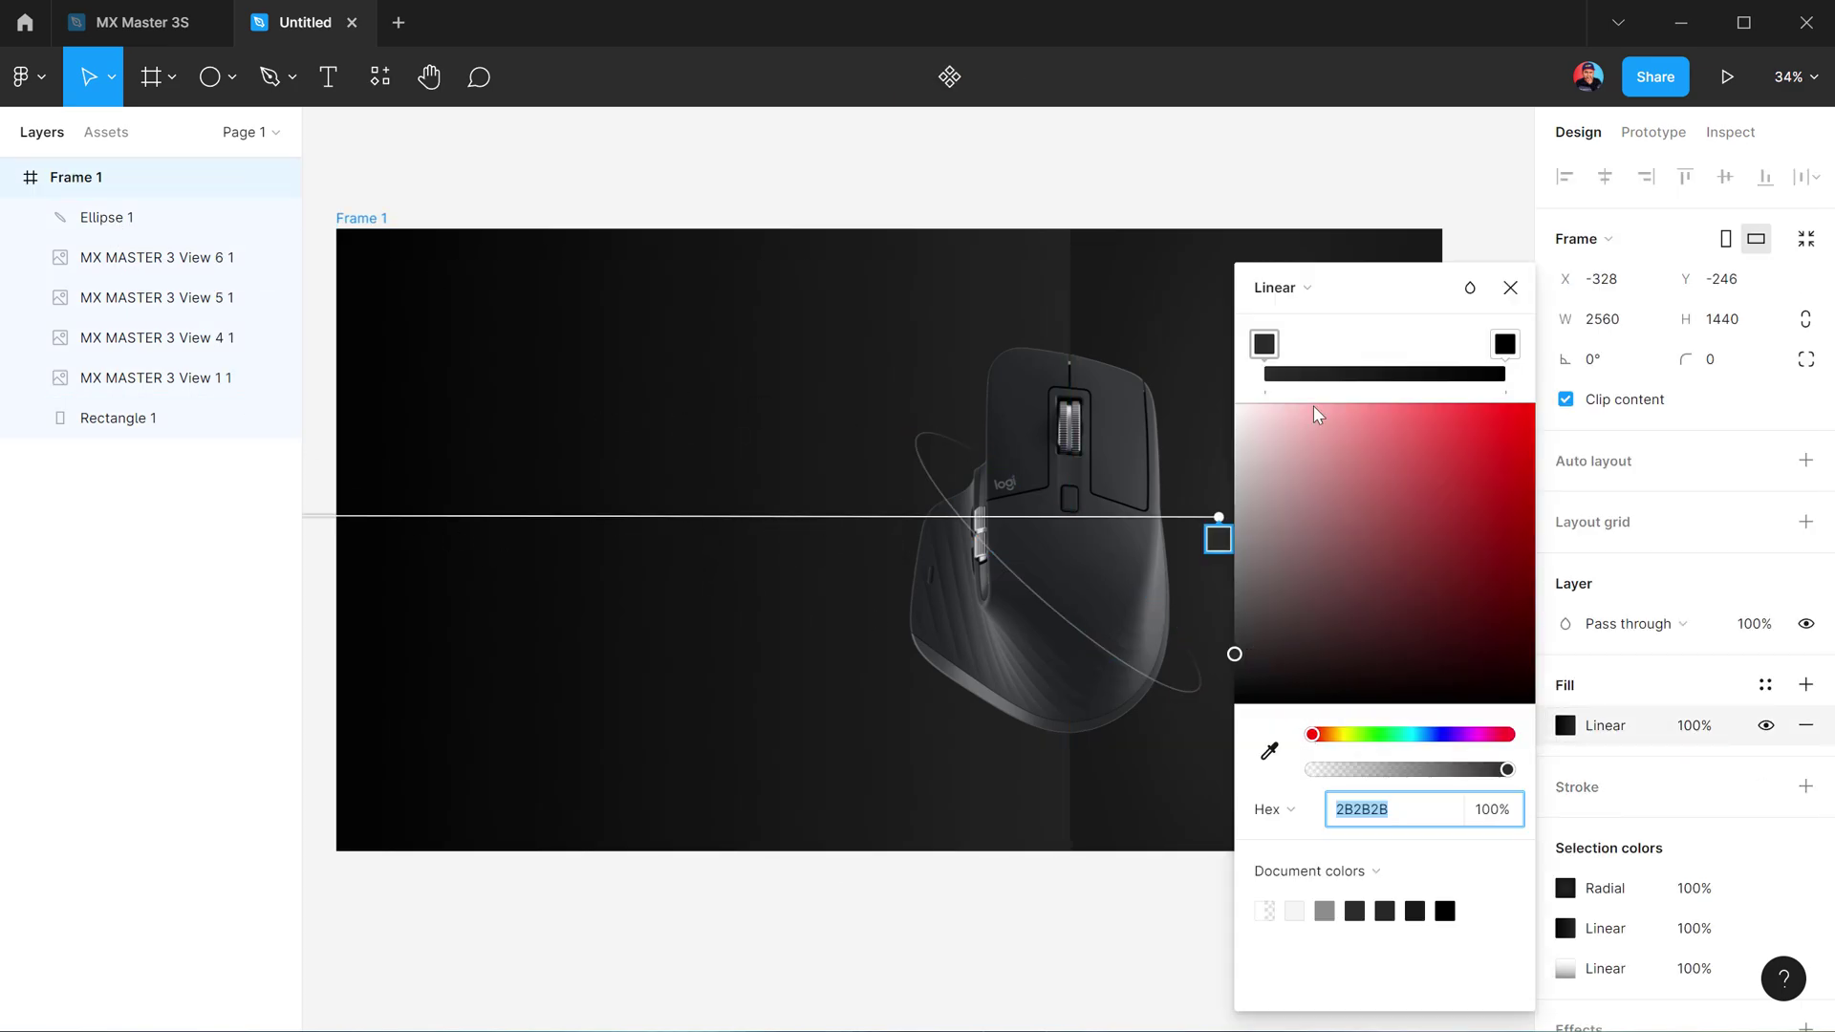
pyautogui.click(1505, 344)
pyautogui.moveTo(1276, 631); pyautogui.dragTo(1201, 693)
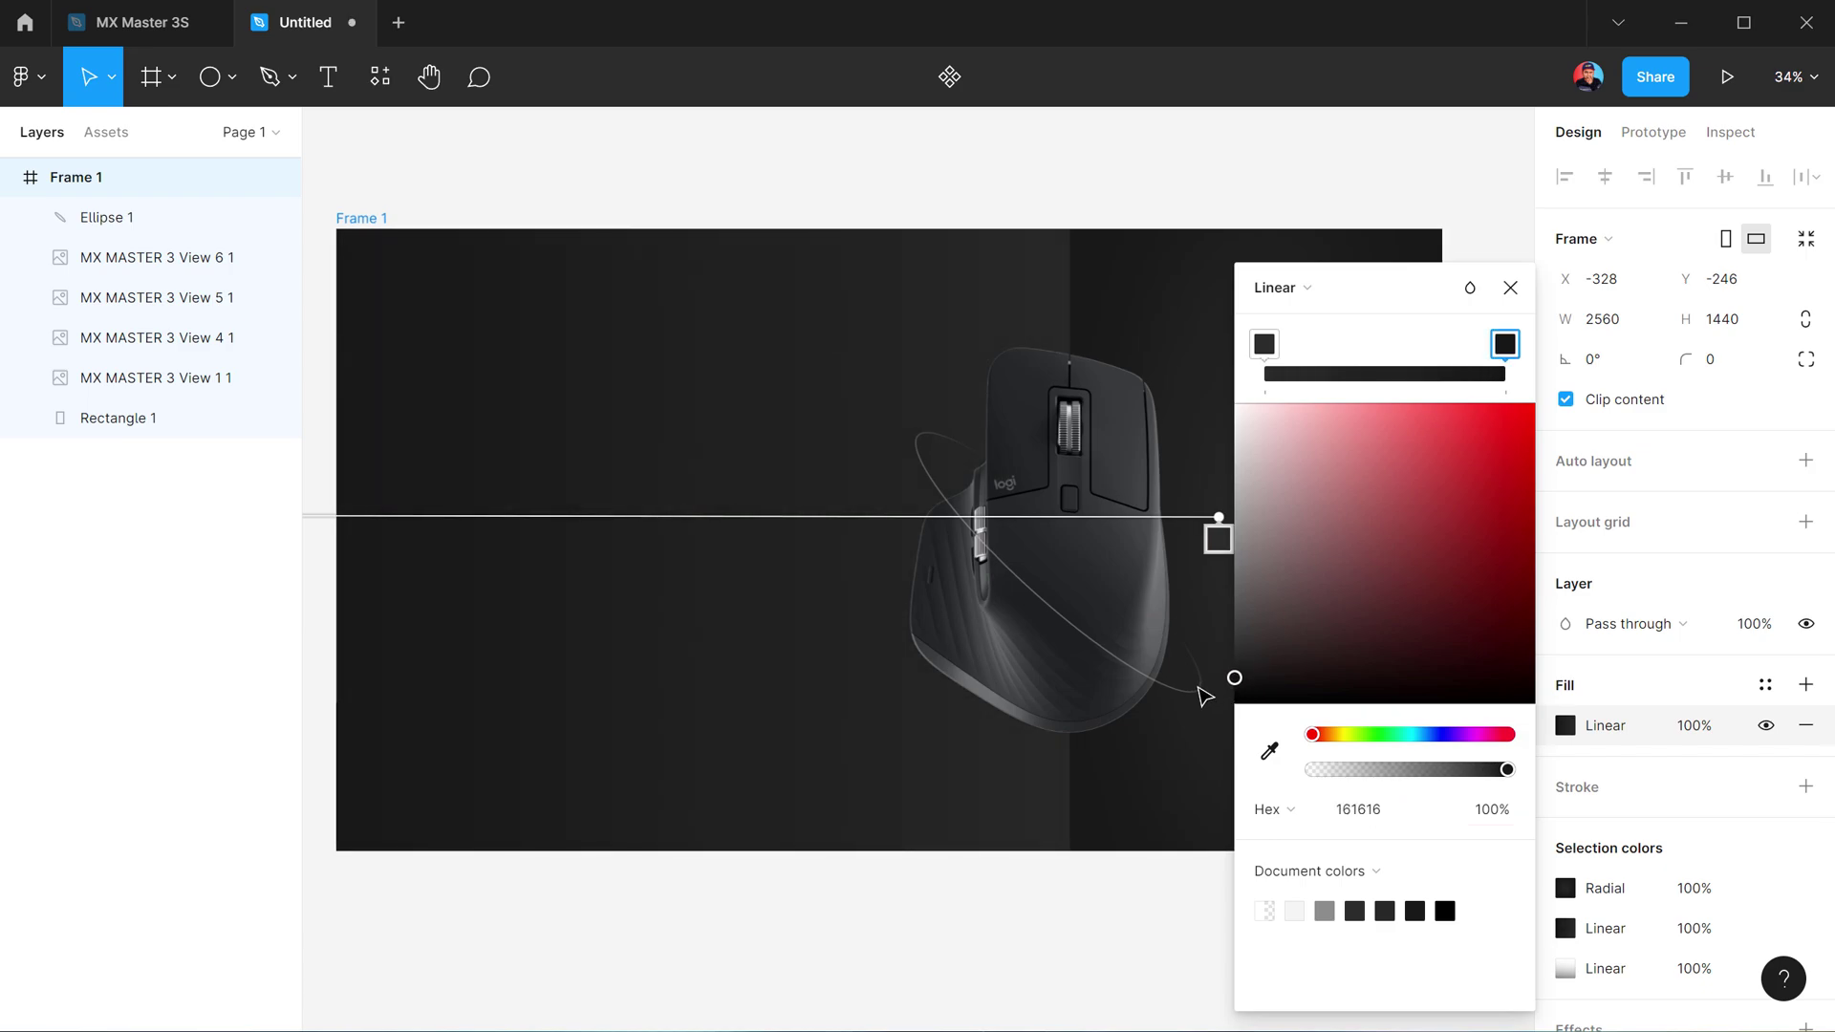
pyautogui.click(1264, 344)
pyautogui.moveTo(1247, 648); pyautogui.dragTo(1224, 669)
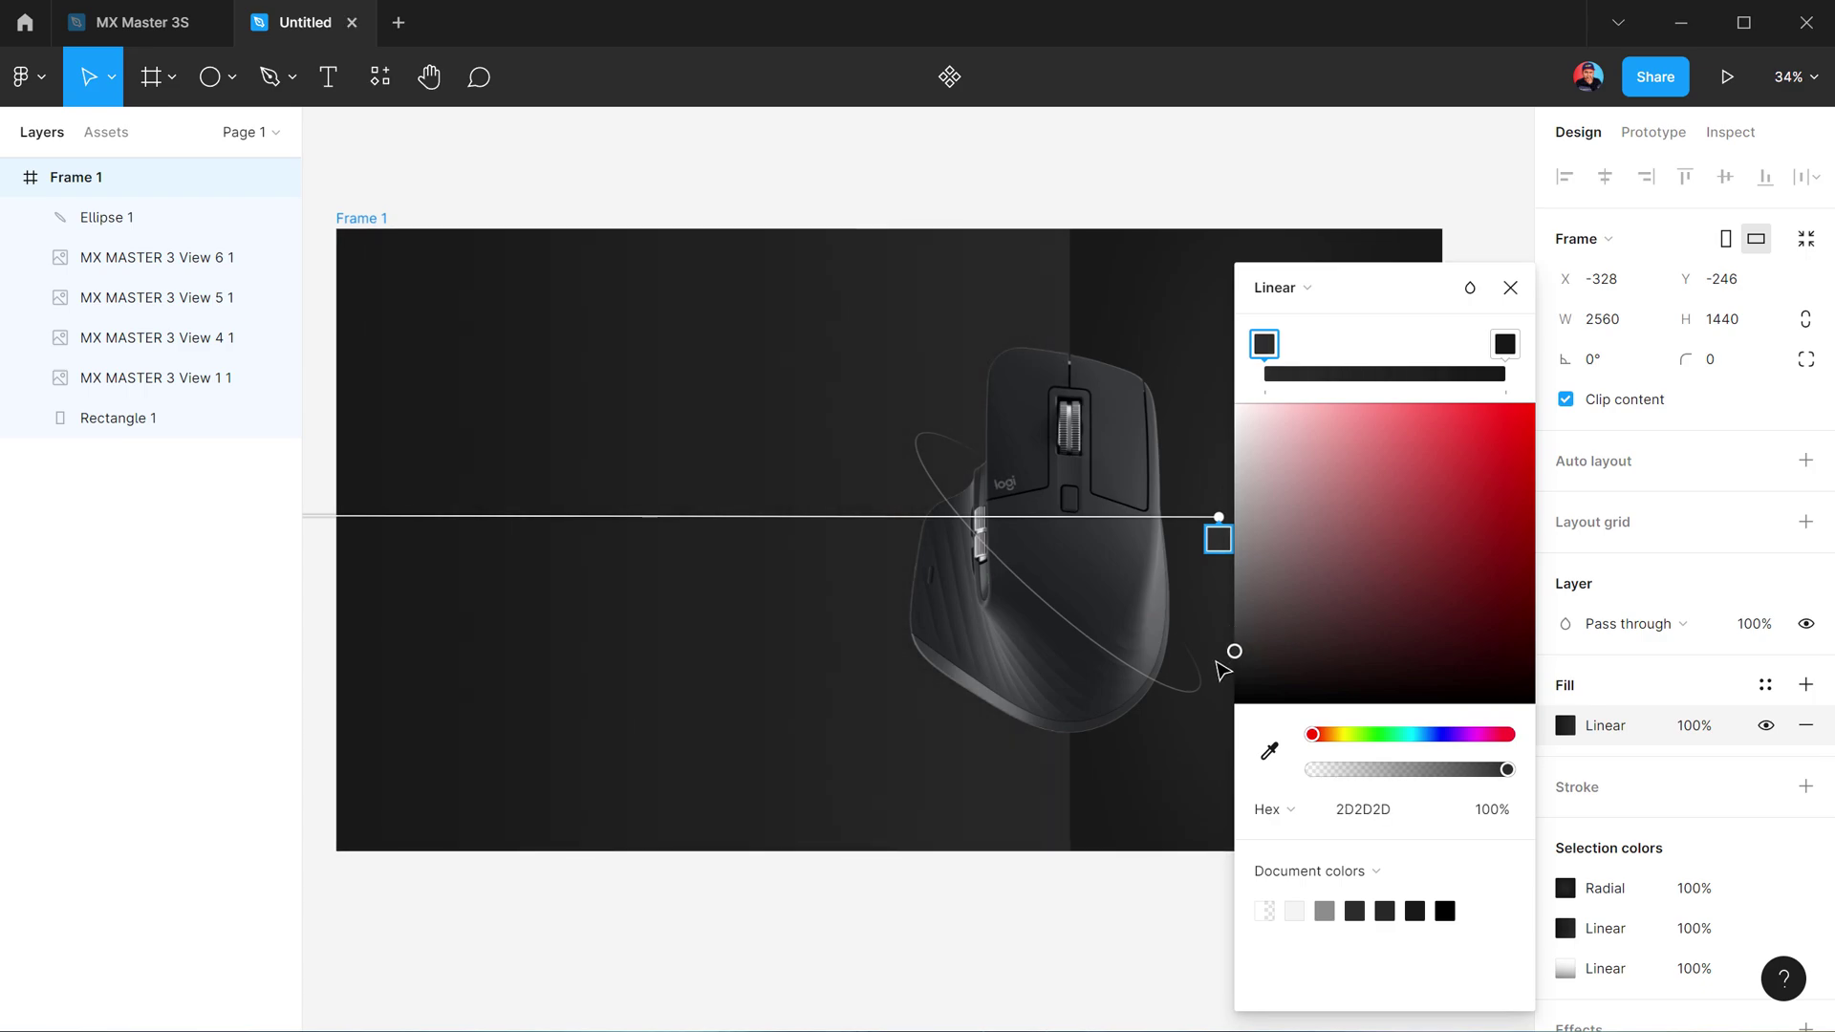
pyautogui.click(1194, 209)
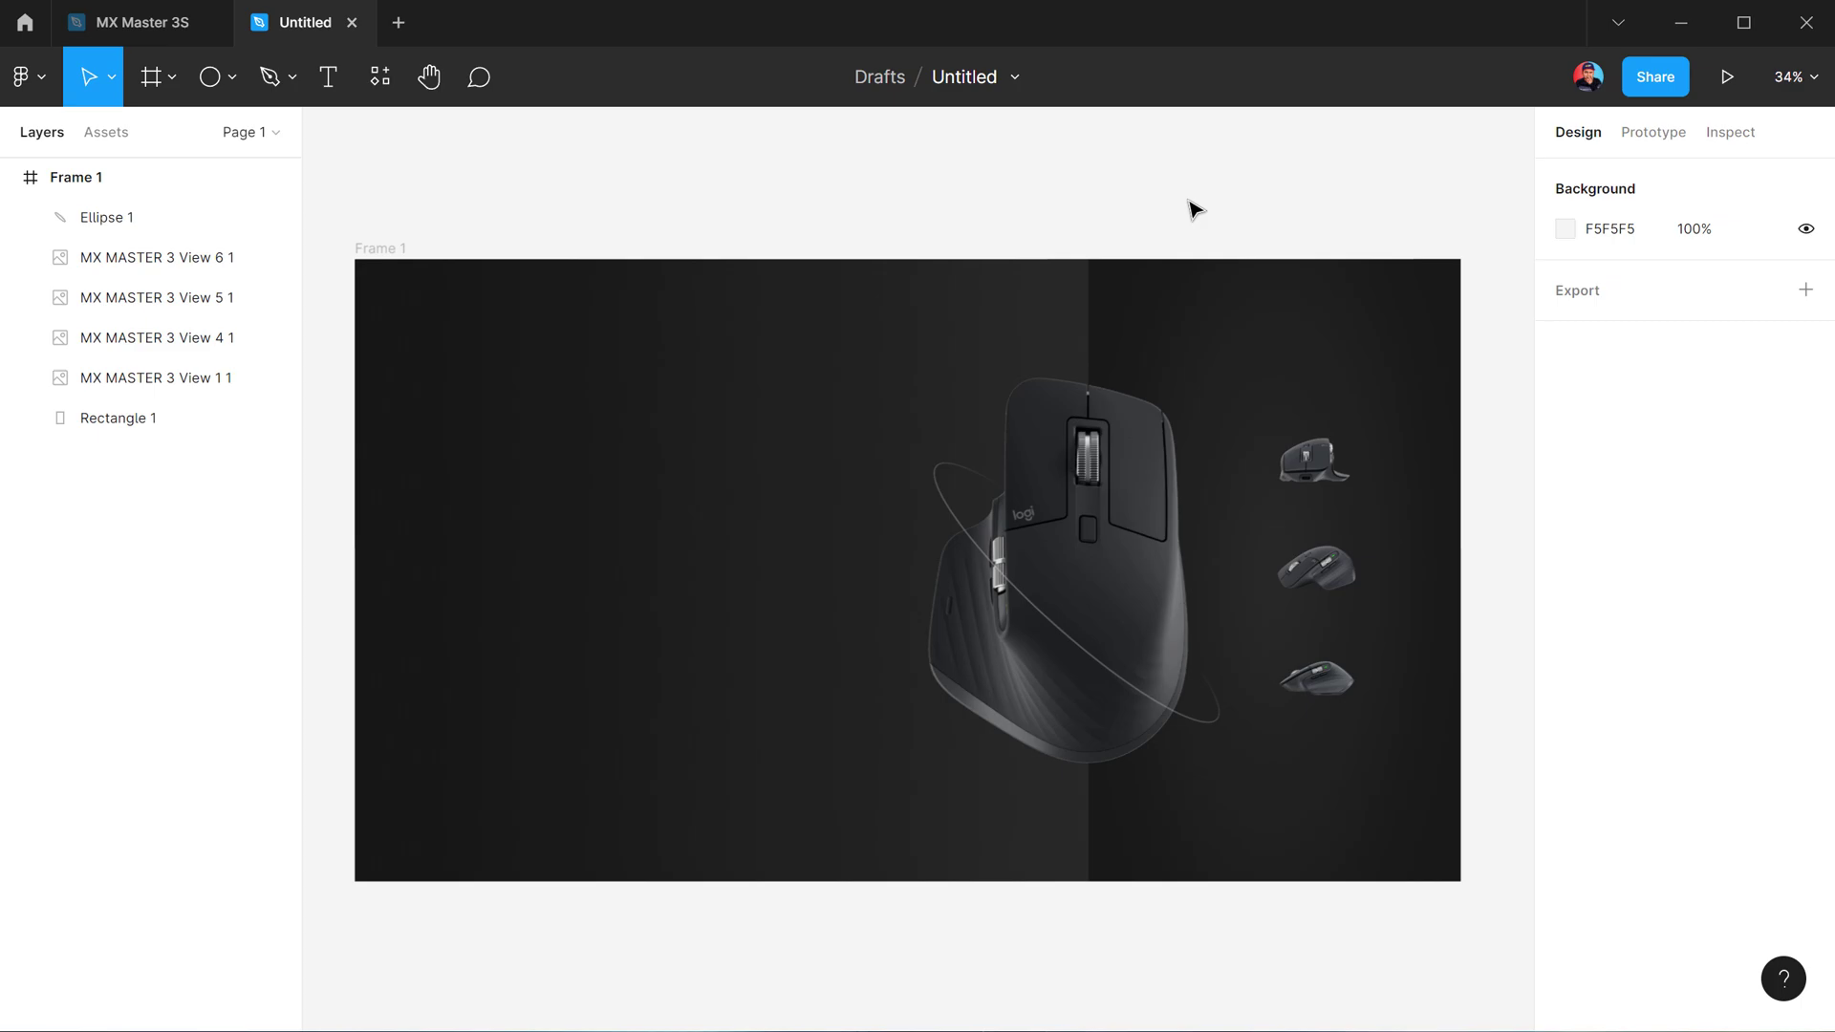
# Copy the logitech logo from the MX Master 3S file and paste it into Frame 1
pyautogui.click(192, 38)
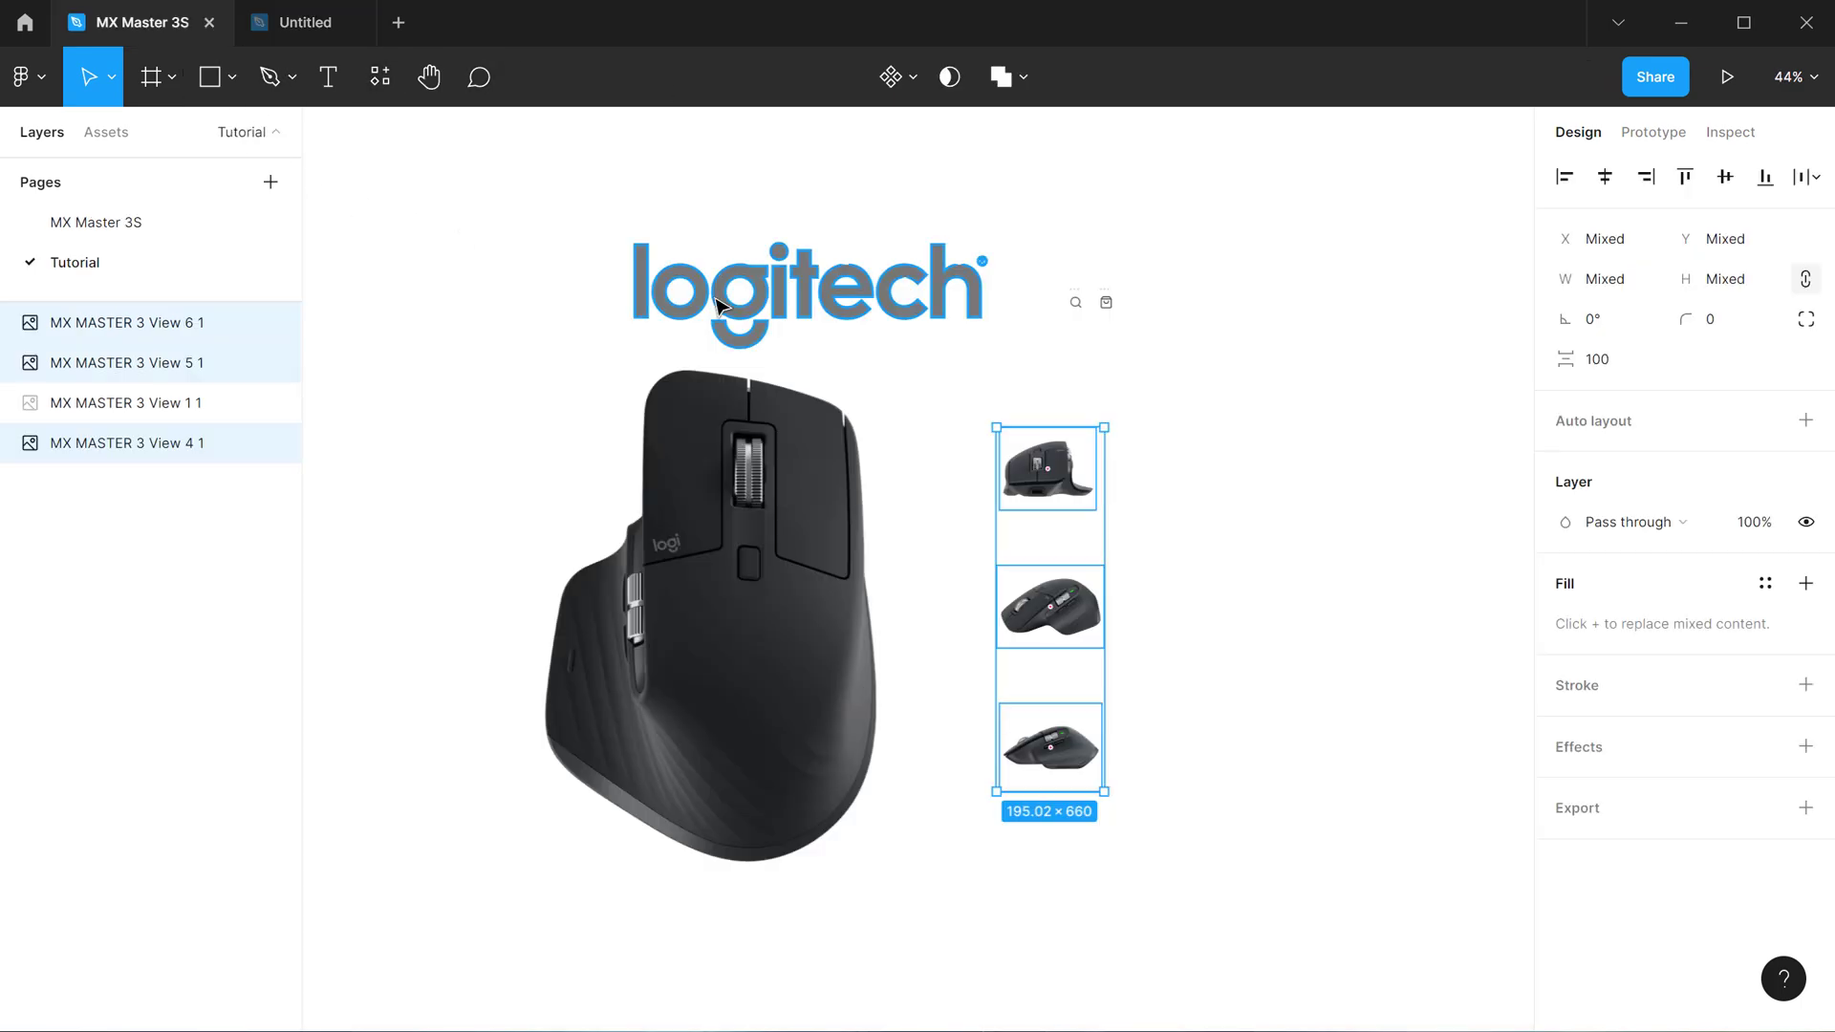
pyautogui.click(772, 306)
pyautogui.hotkey('ctrl', 'c')
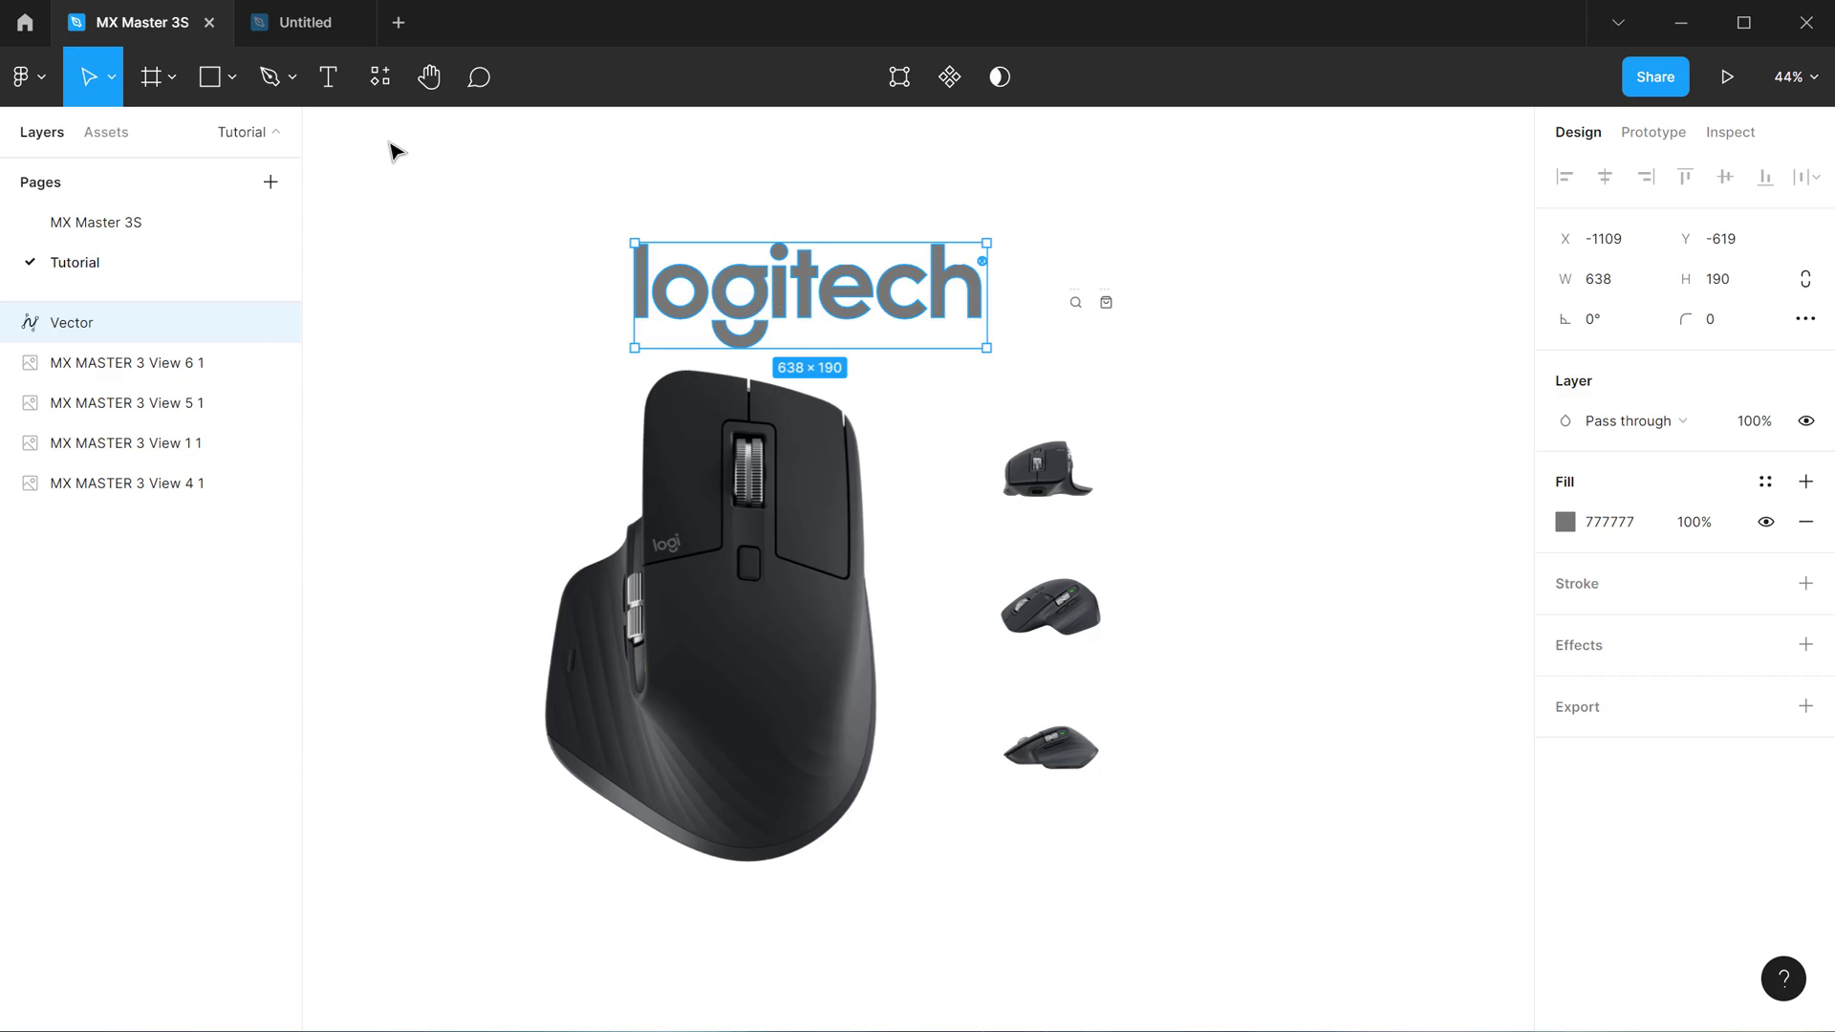
pyautogui.click(302, 22)
pyautogui.hotkey('ctrl', 'v')
# Move the logo to the top-left, shrink it to 275×82 and recolour it light grey DFDFDF
pyautogui.moveTo(881, 593); pyautogui.dragTo(503, 357)
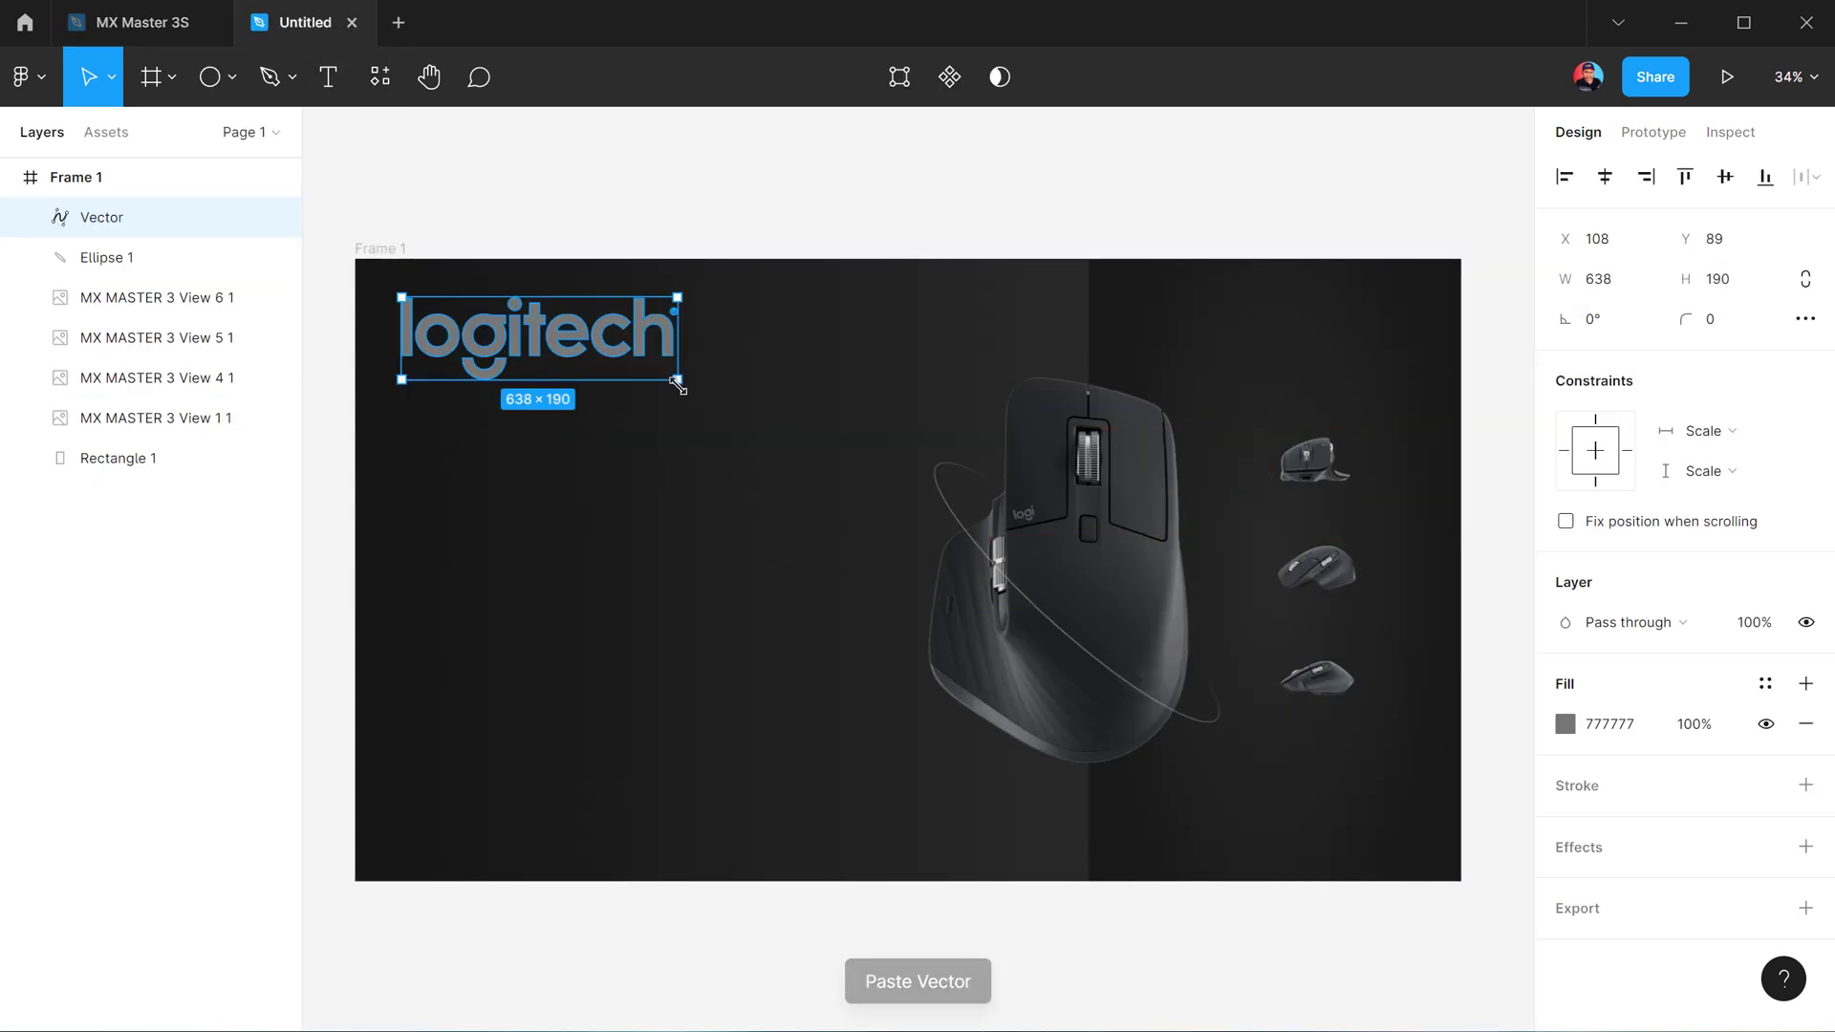
pyautogui.moveTo(683, 386); pyautogui.dragTo(463, 334)
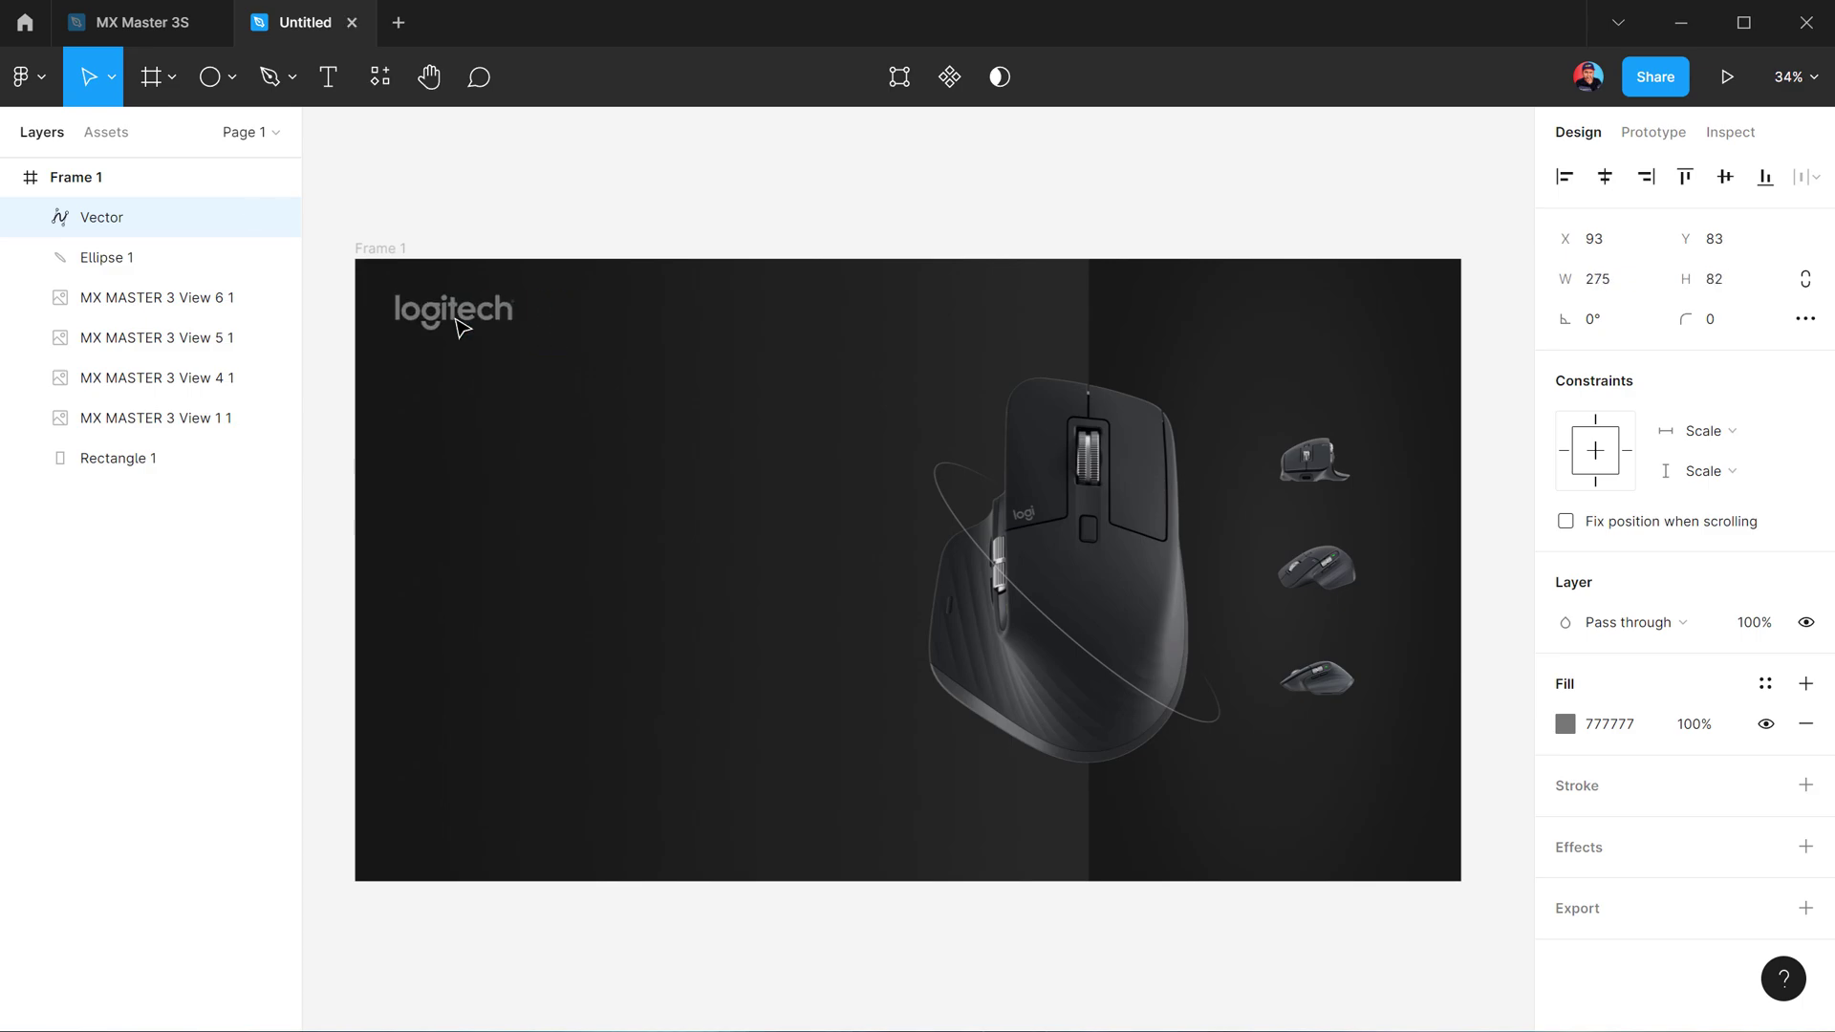
pyautogui.click(1563, 723)
pyautogui.moveTo(1269, 510)
pyautogui.mouseDown()
pyautogui.moveTo(1183, 430)
pyautogui.moveTo(1188, 449)
pyautogui.mouseUp()
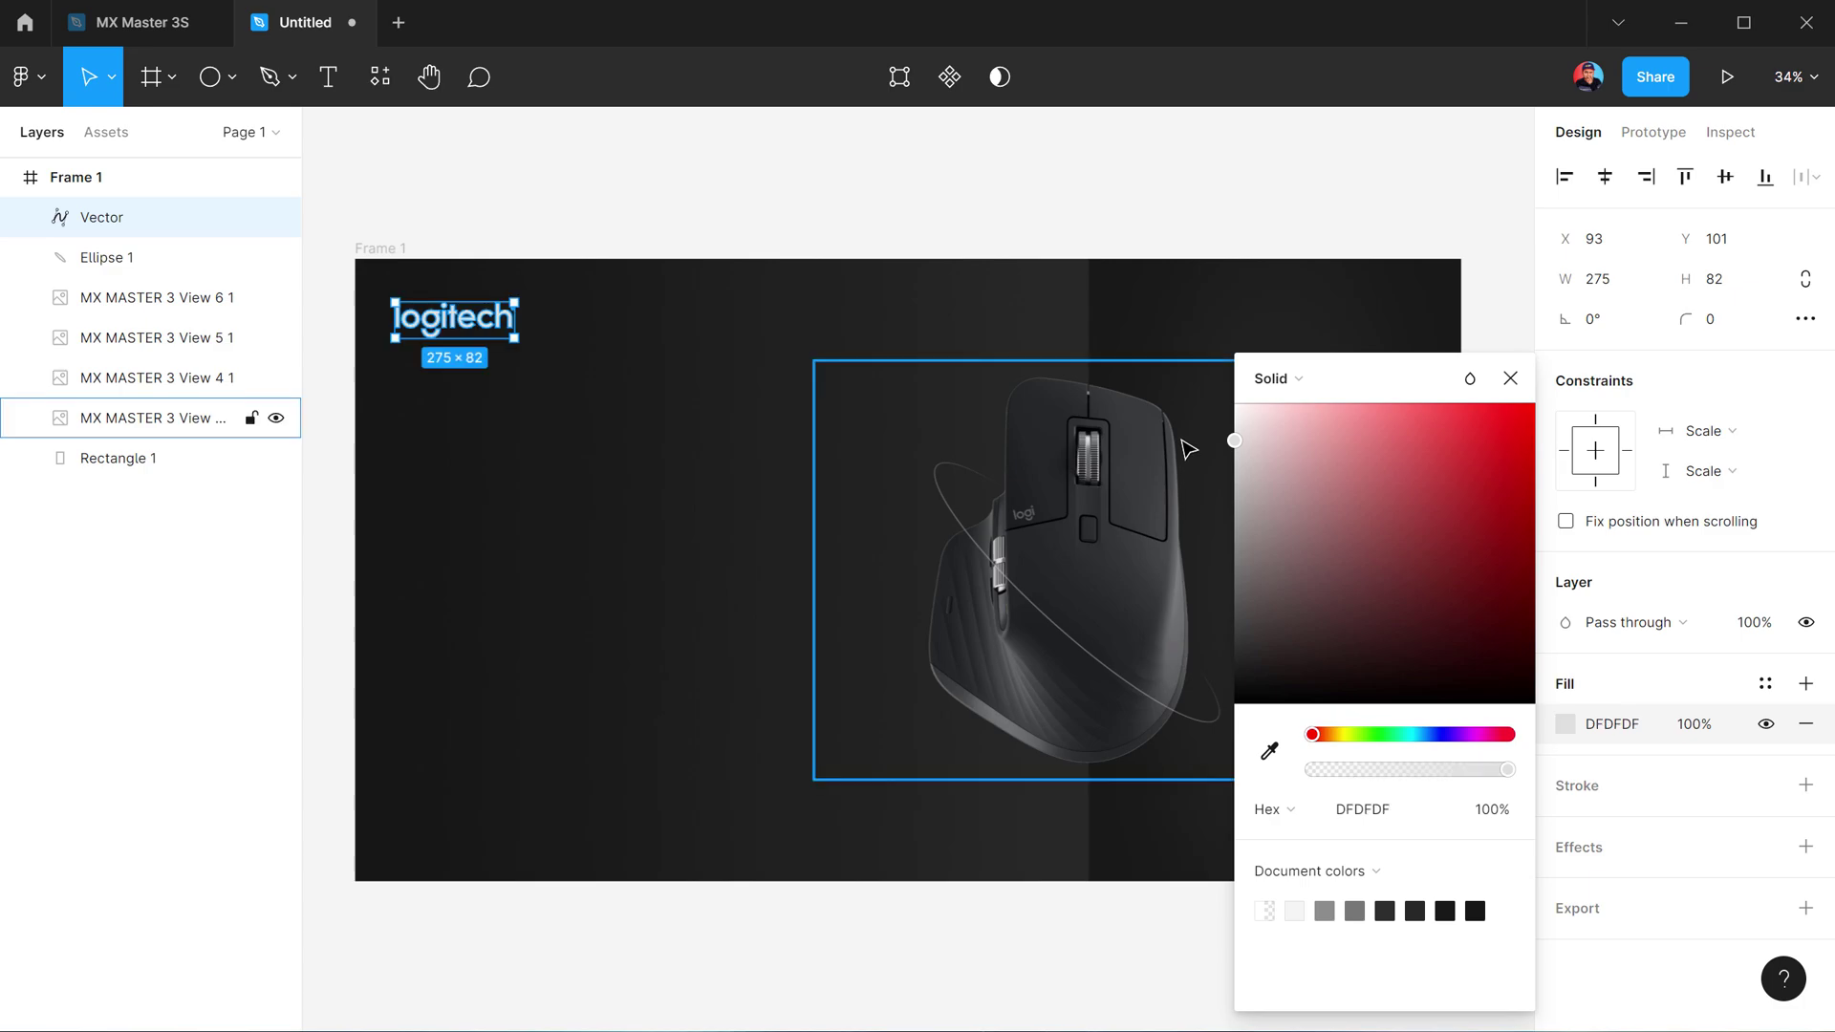
pyautogui.click(576, 216)
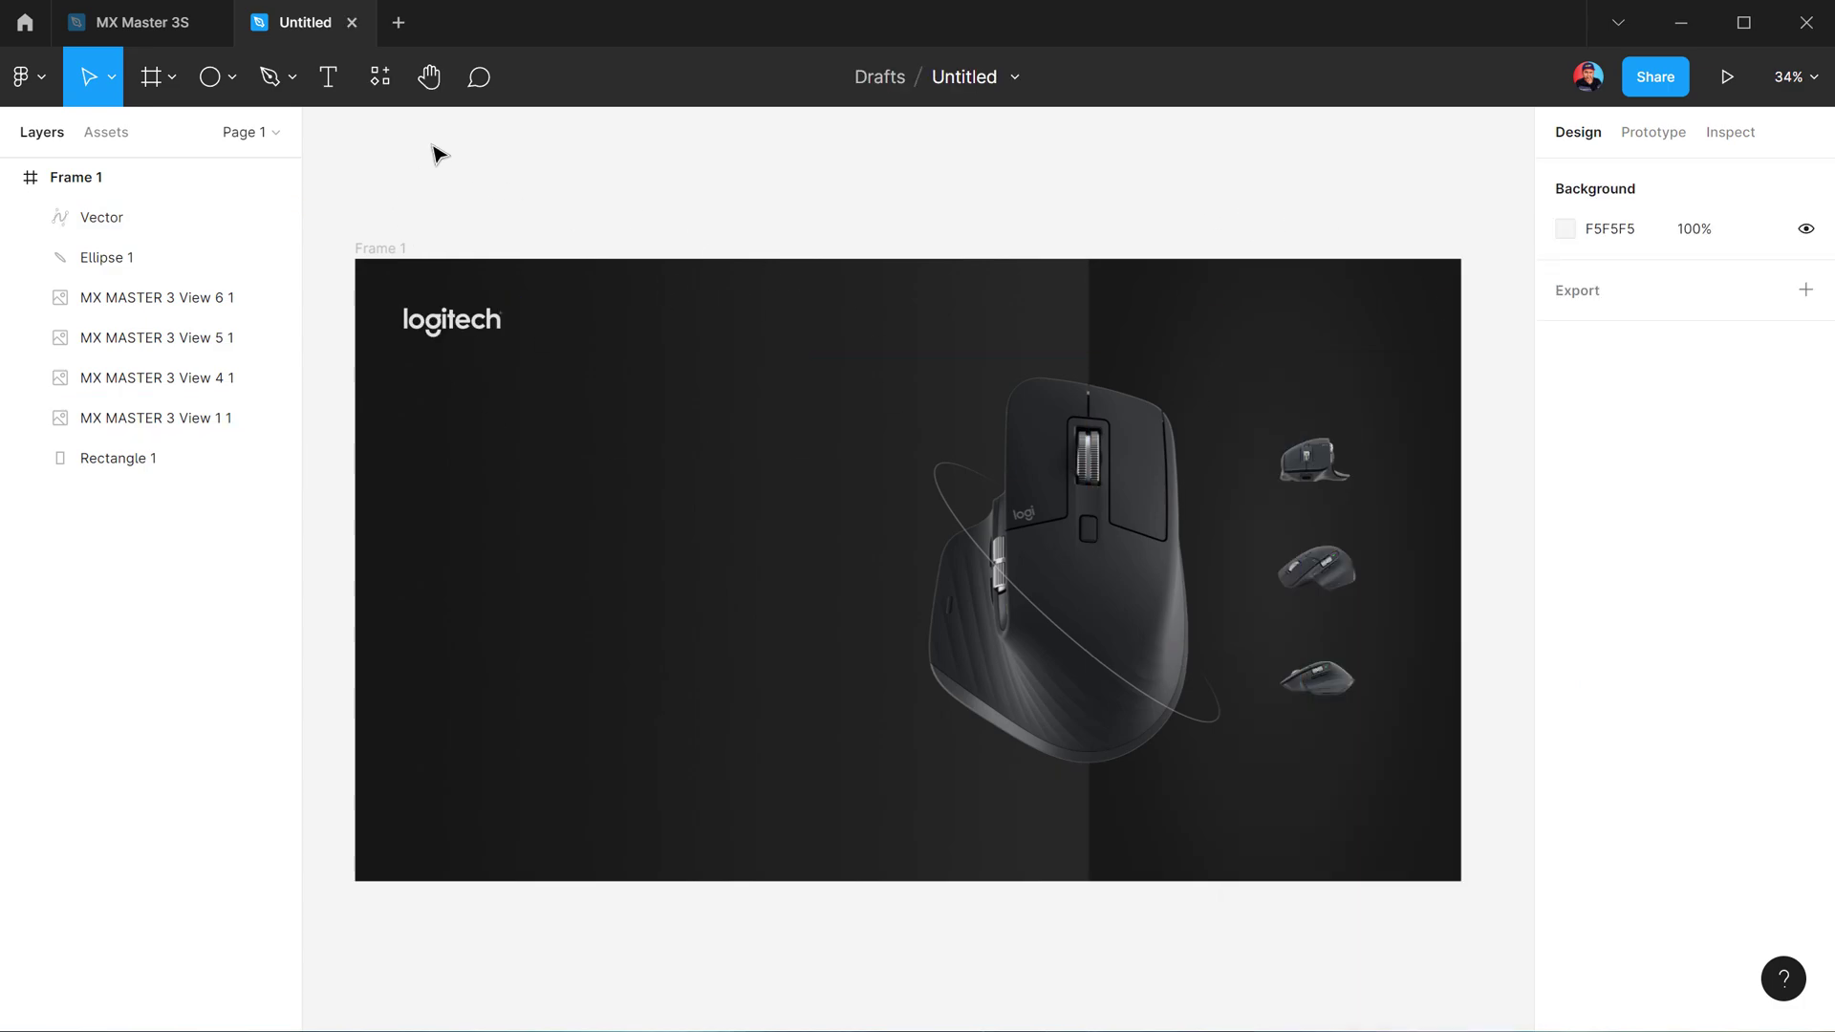
# Add a new text layer reading Home on Frame 1
pyautogui.click(328, 76)
pyautogui.click(670, 448)
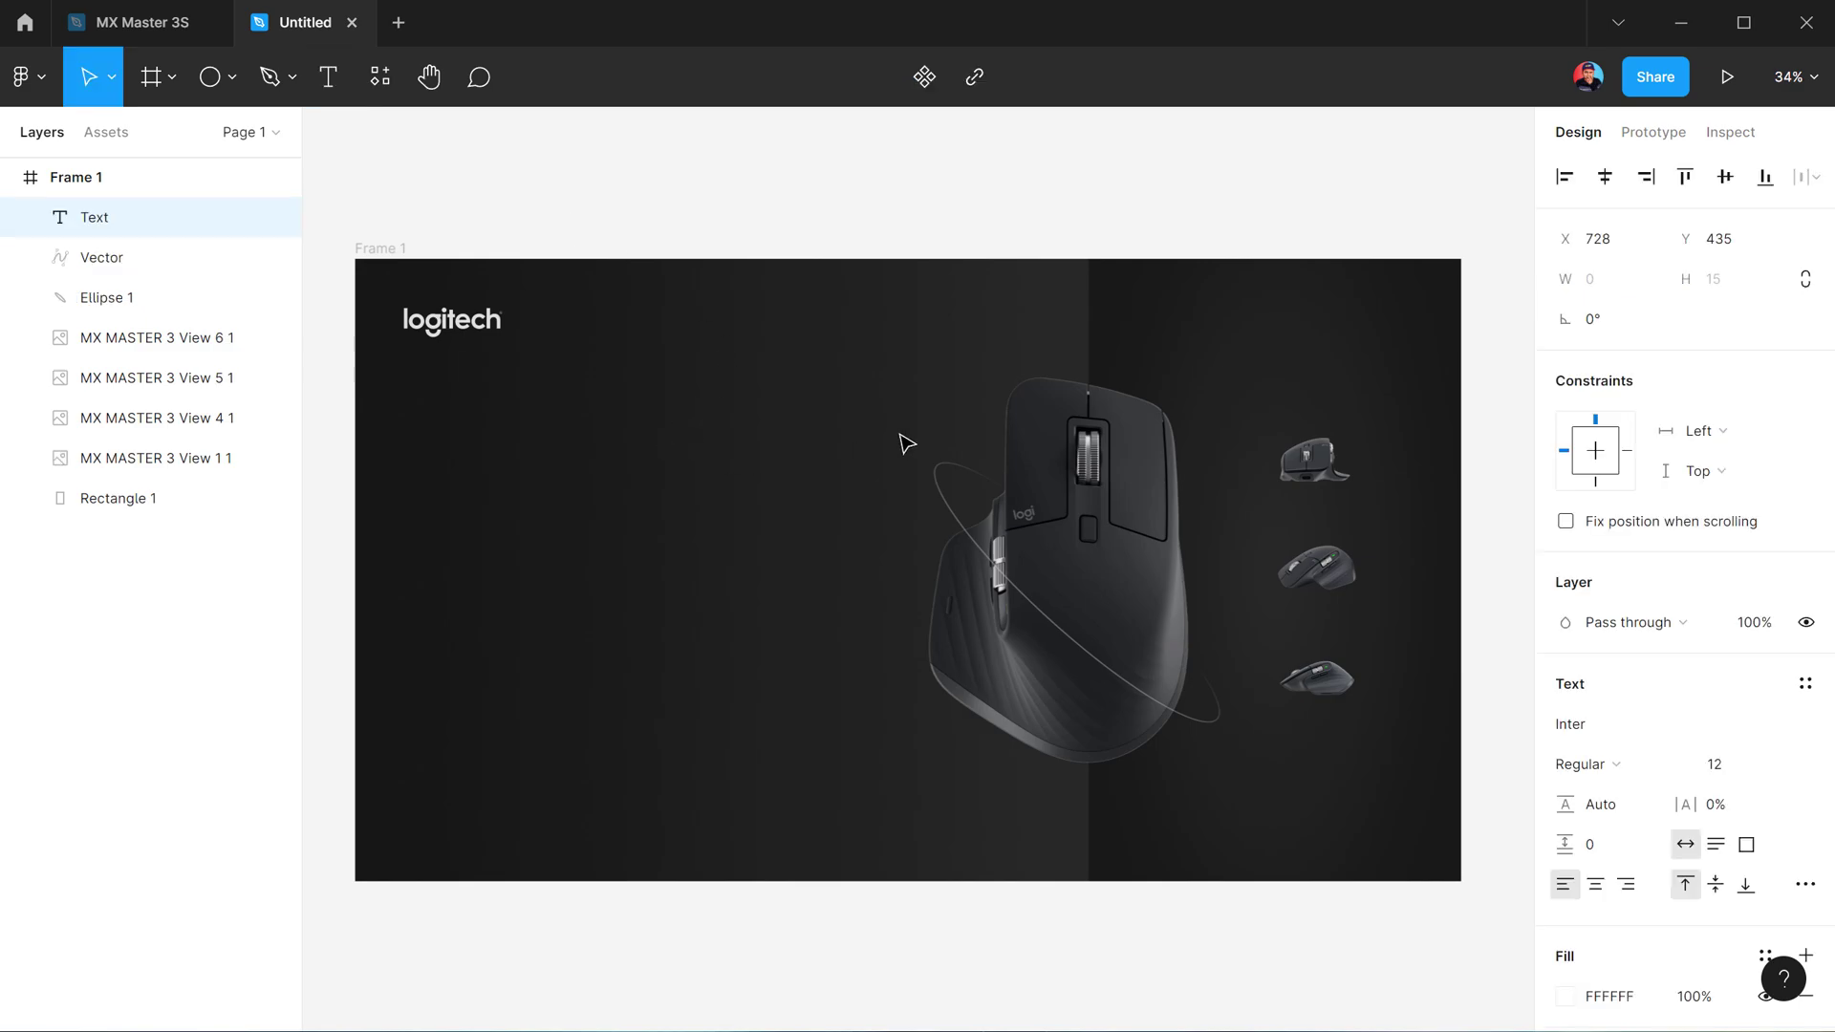
pyautogui.write('Ho')
pyautogui.write('me')
pyautogui.press('Escape')
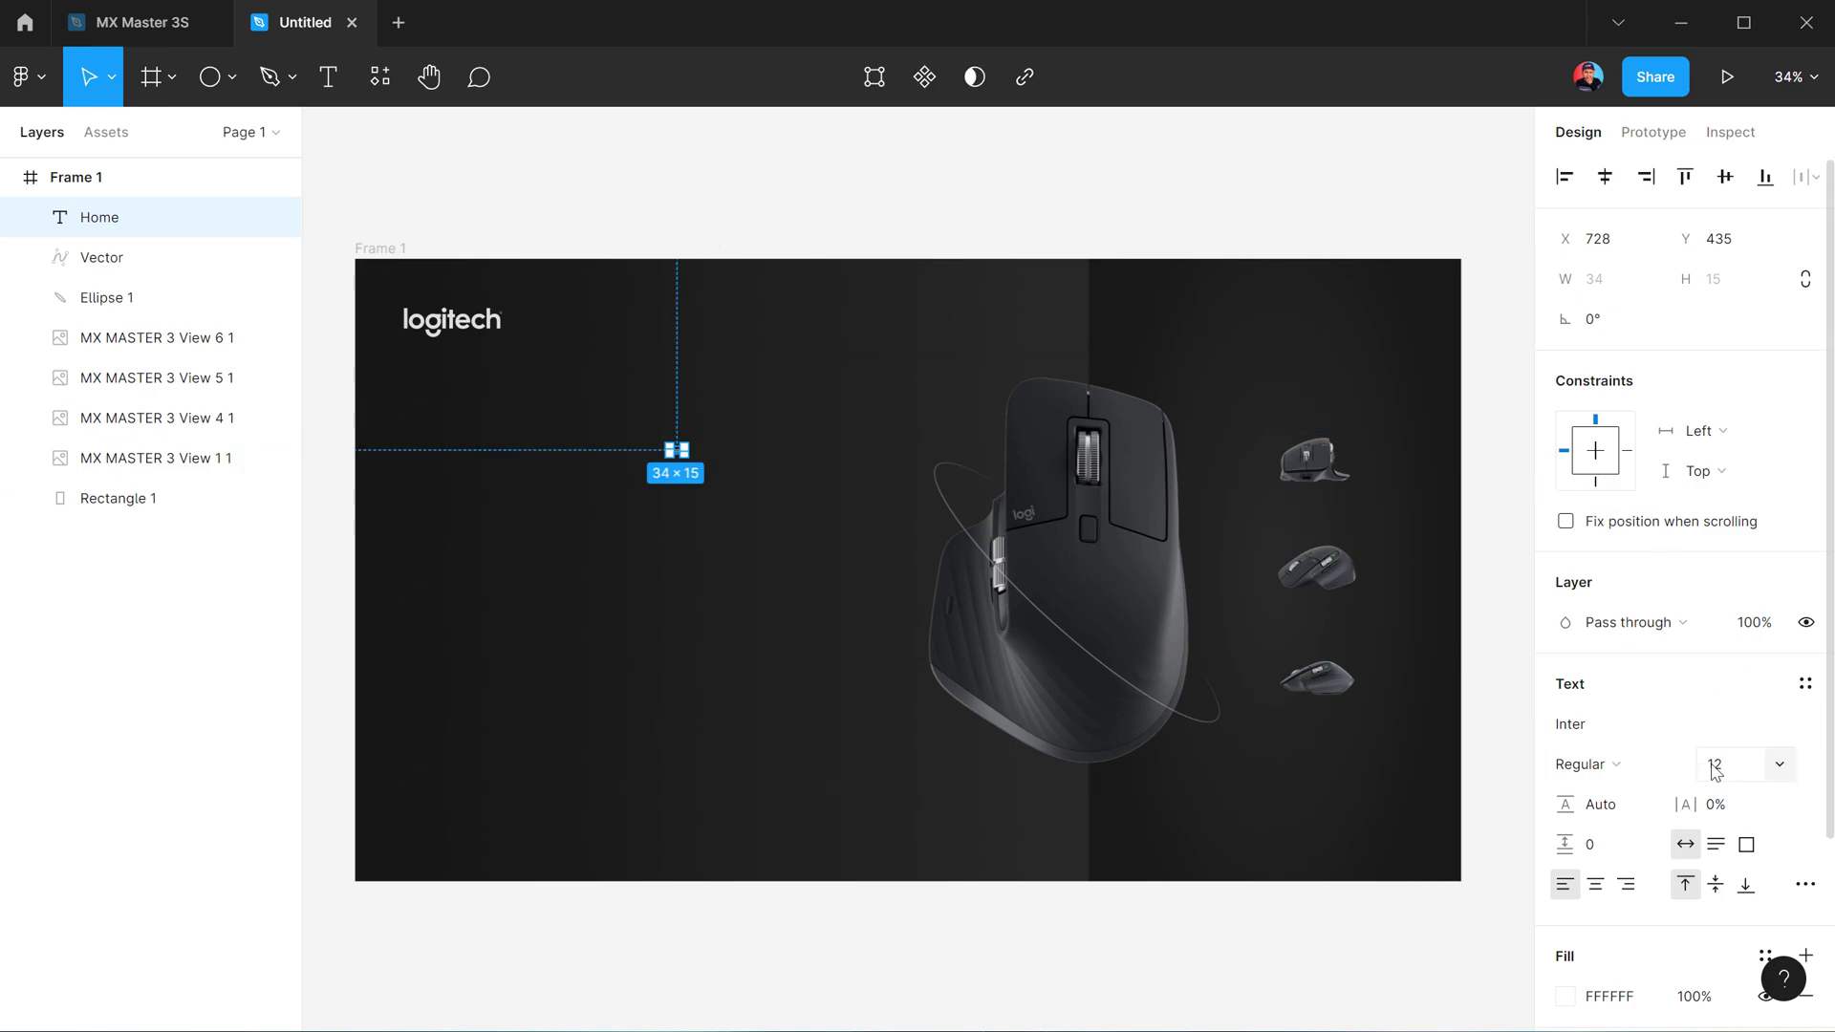
# Set Home's font size to 28 and move it into the top strip level with the logo
pyautogui.moveTo(1713, 765); pyautogui.dragTo(1753, 752)
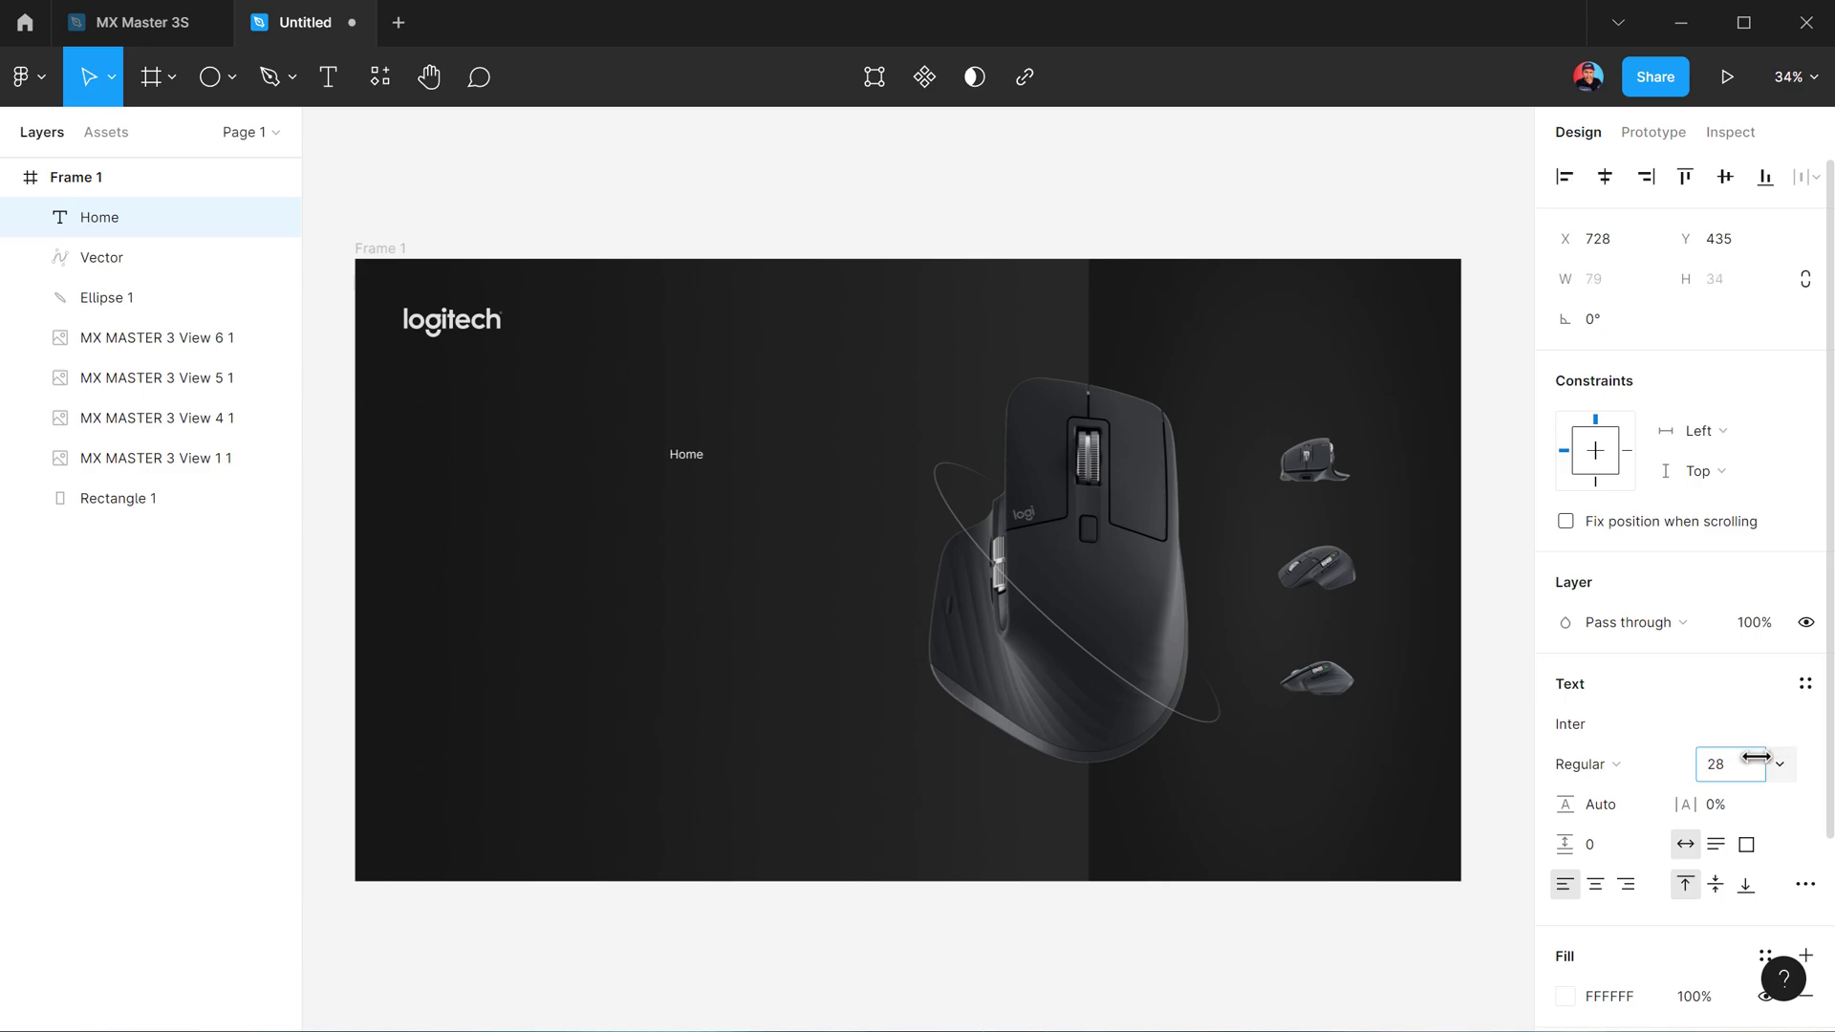
pyautogui.moveTo(1757, 757); pyautogui.dragTo(1754, 760)
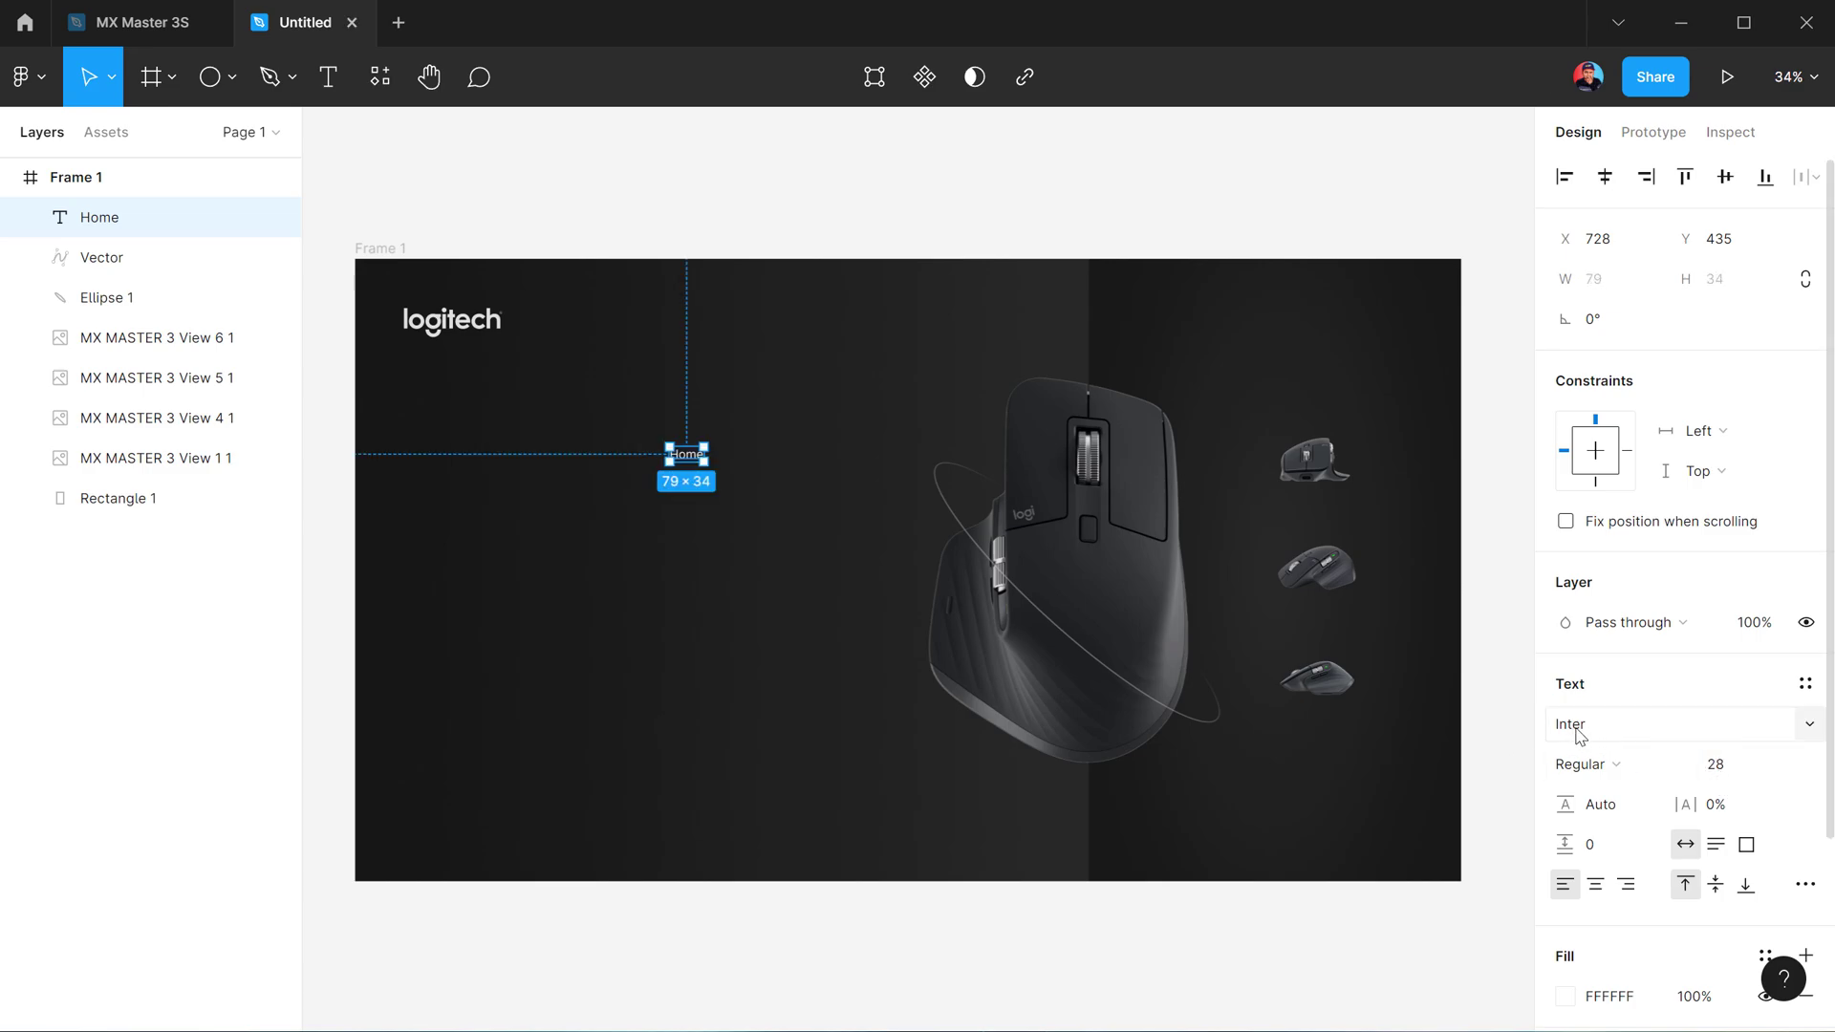
pyautogui.scroll(3, 896, 428)
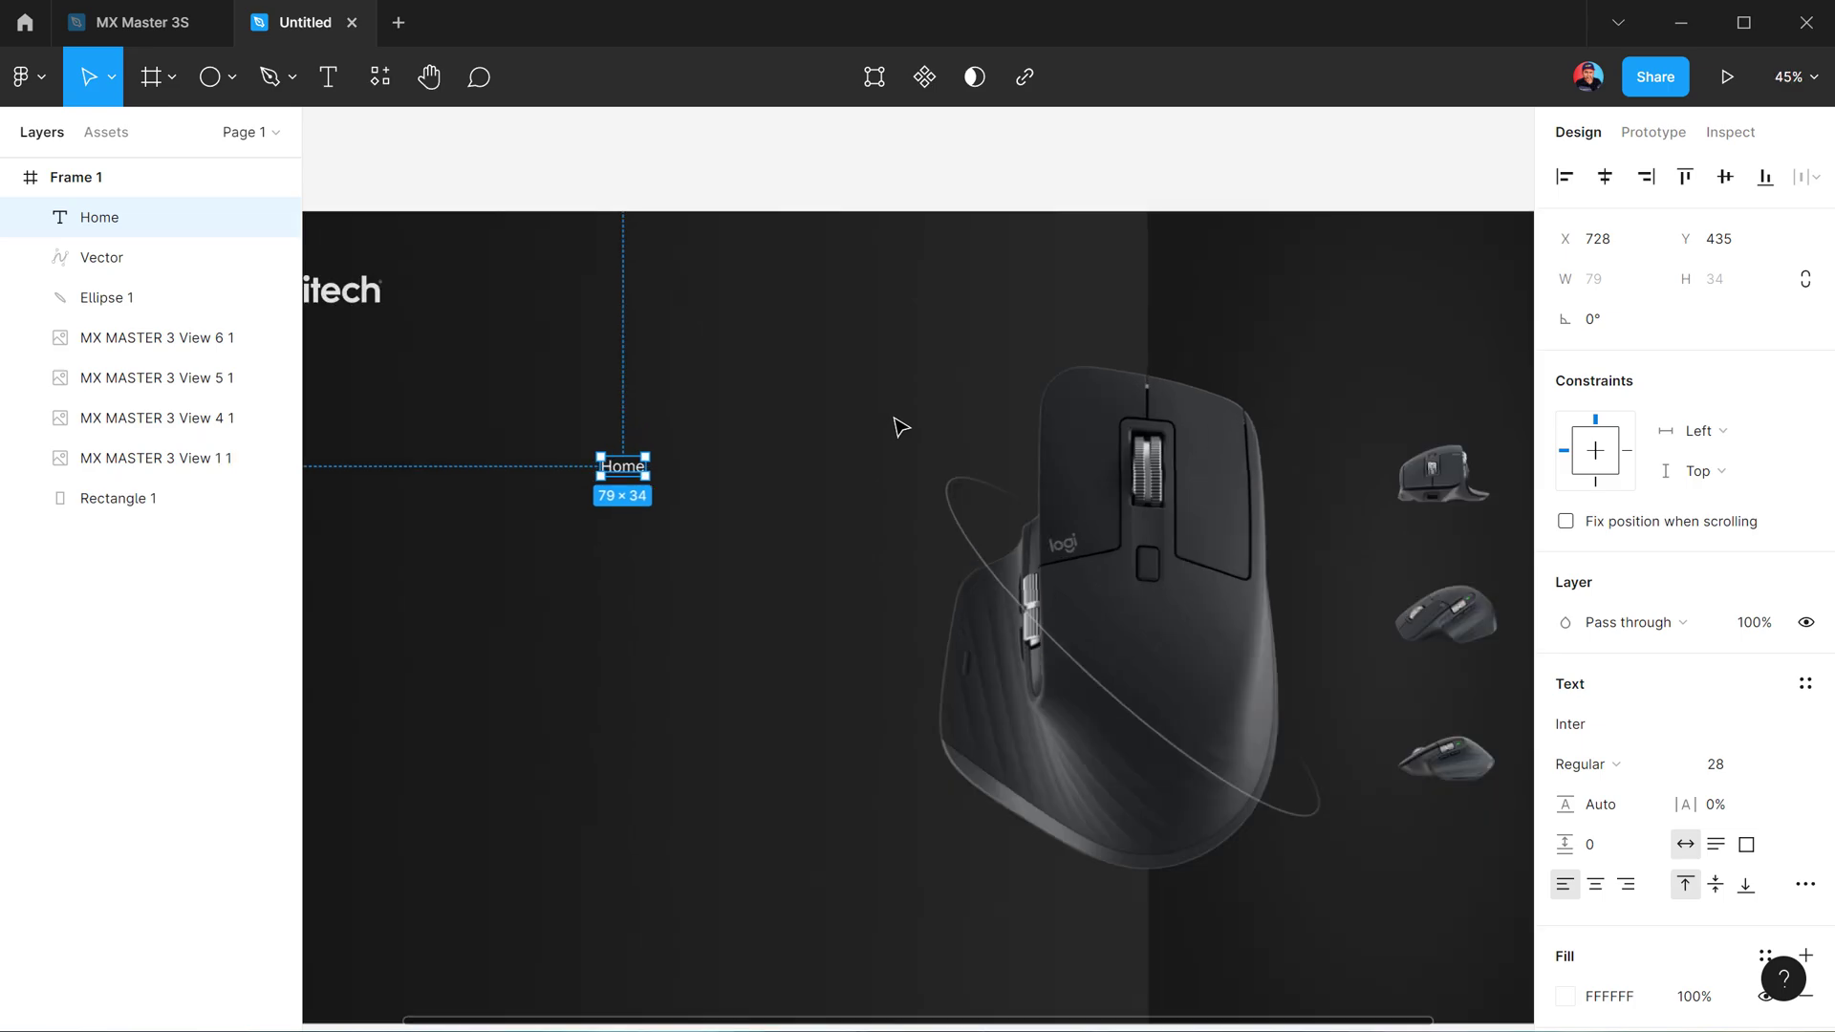
pyautogui.moveTo(638, 495); pyautogui.dragTo(825, 303)
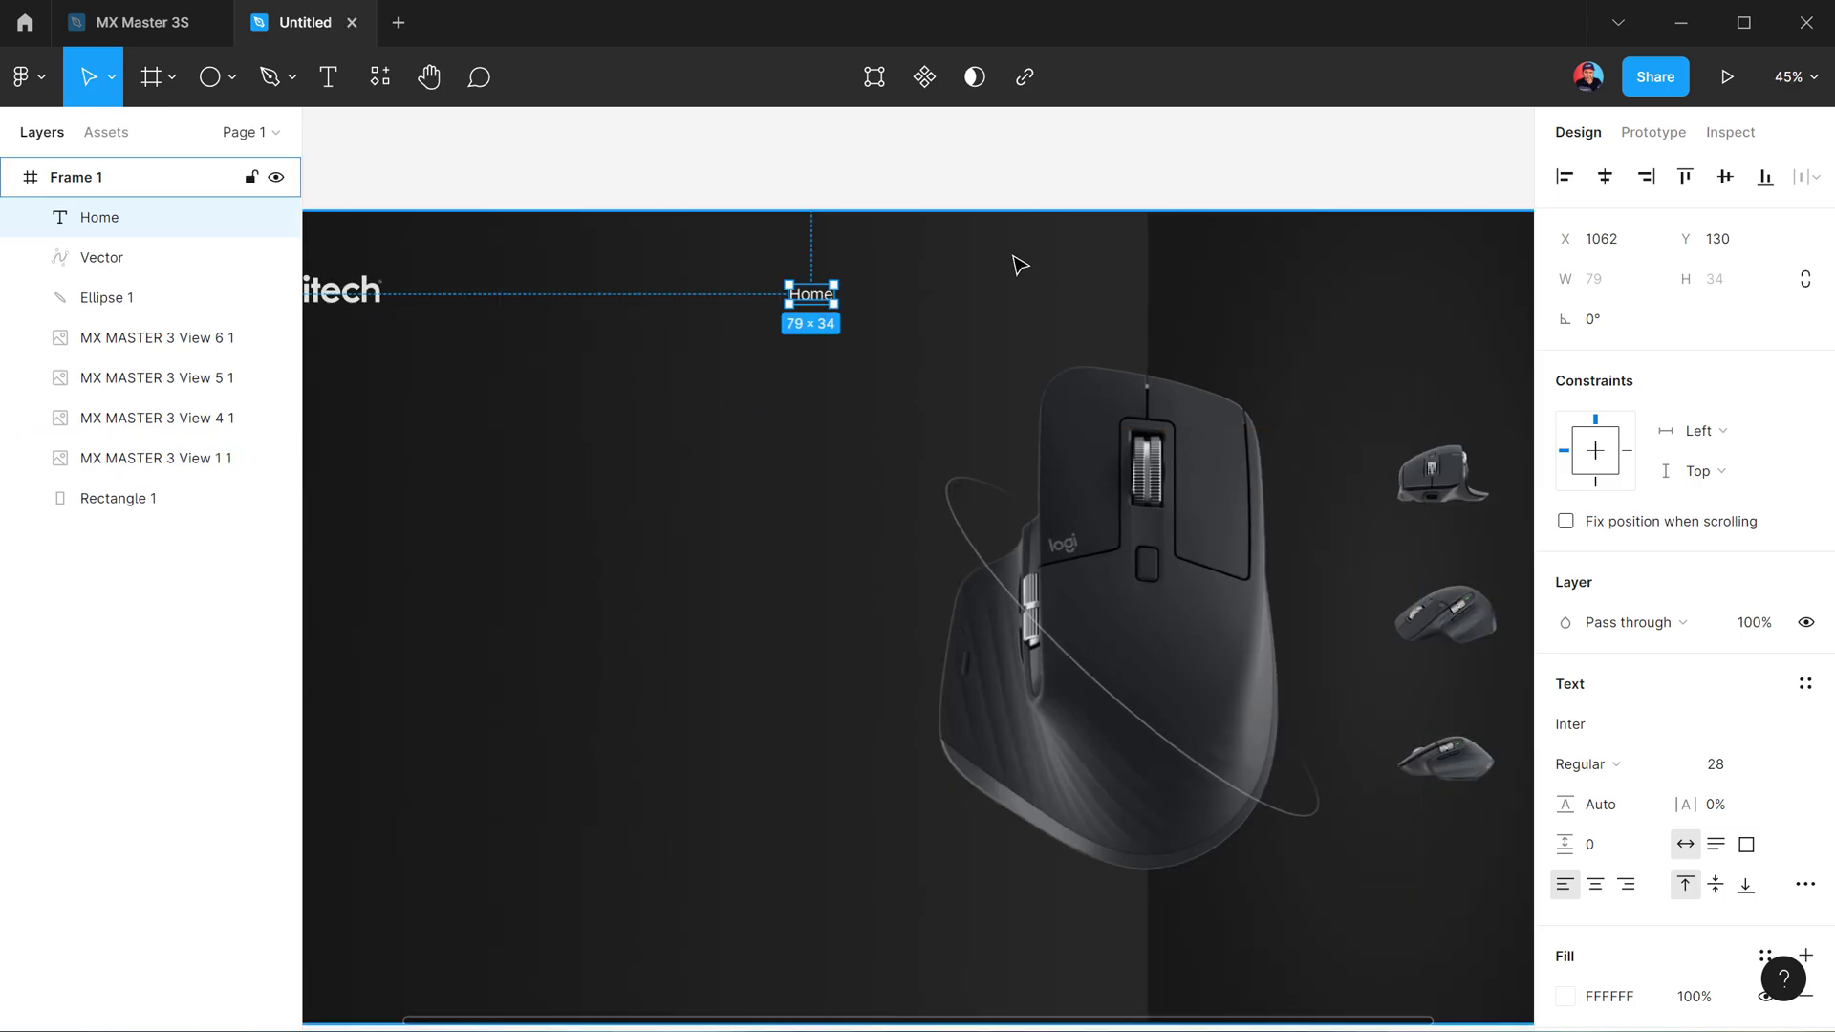
pyautogui.hotkey('shift', '1')
pyautogui.click(1523, 299)
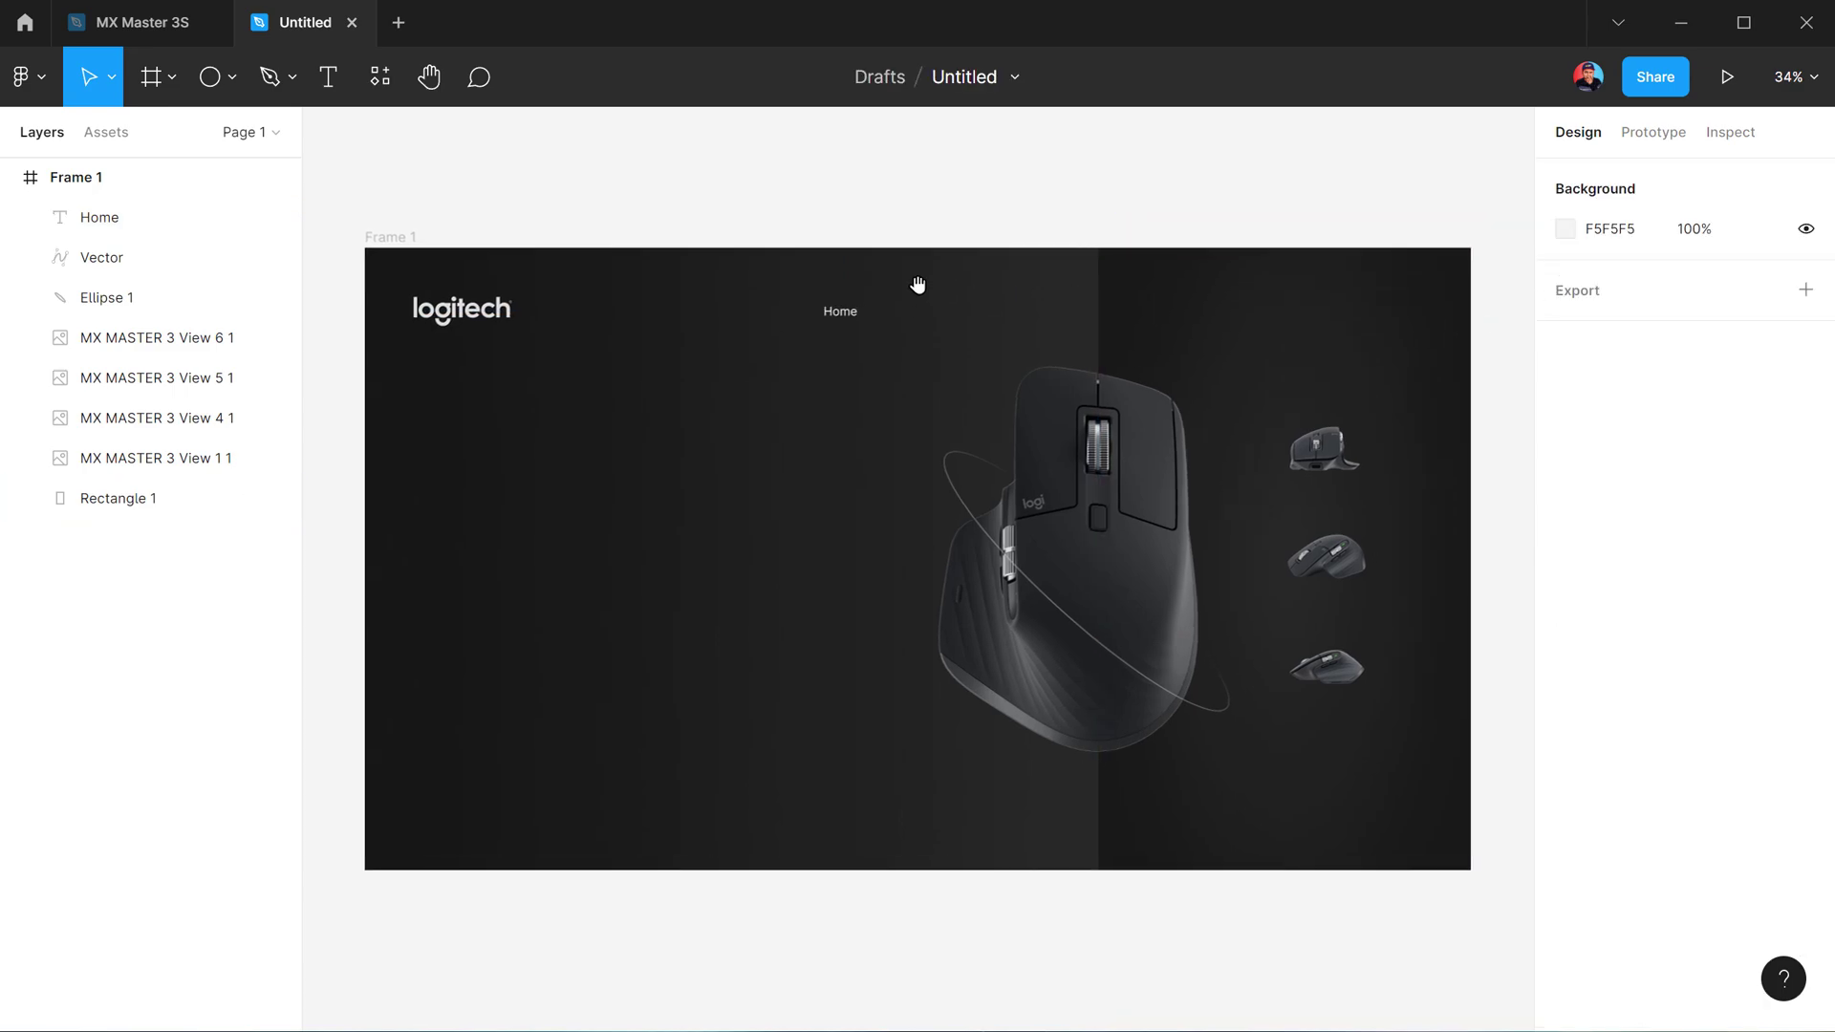
# Move Home left toward the logo and set its font size to 24
pyautogui.moveTo(840, 319); pyautogui.dragTo(666, 306)
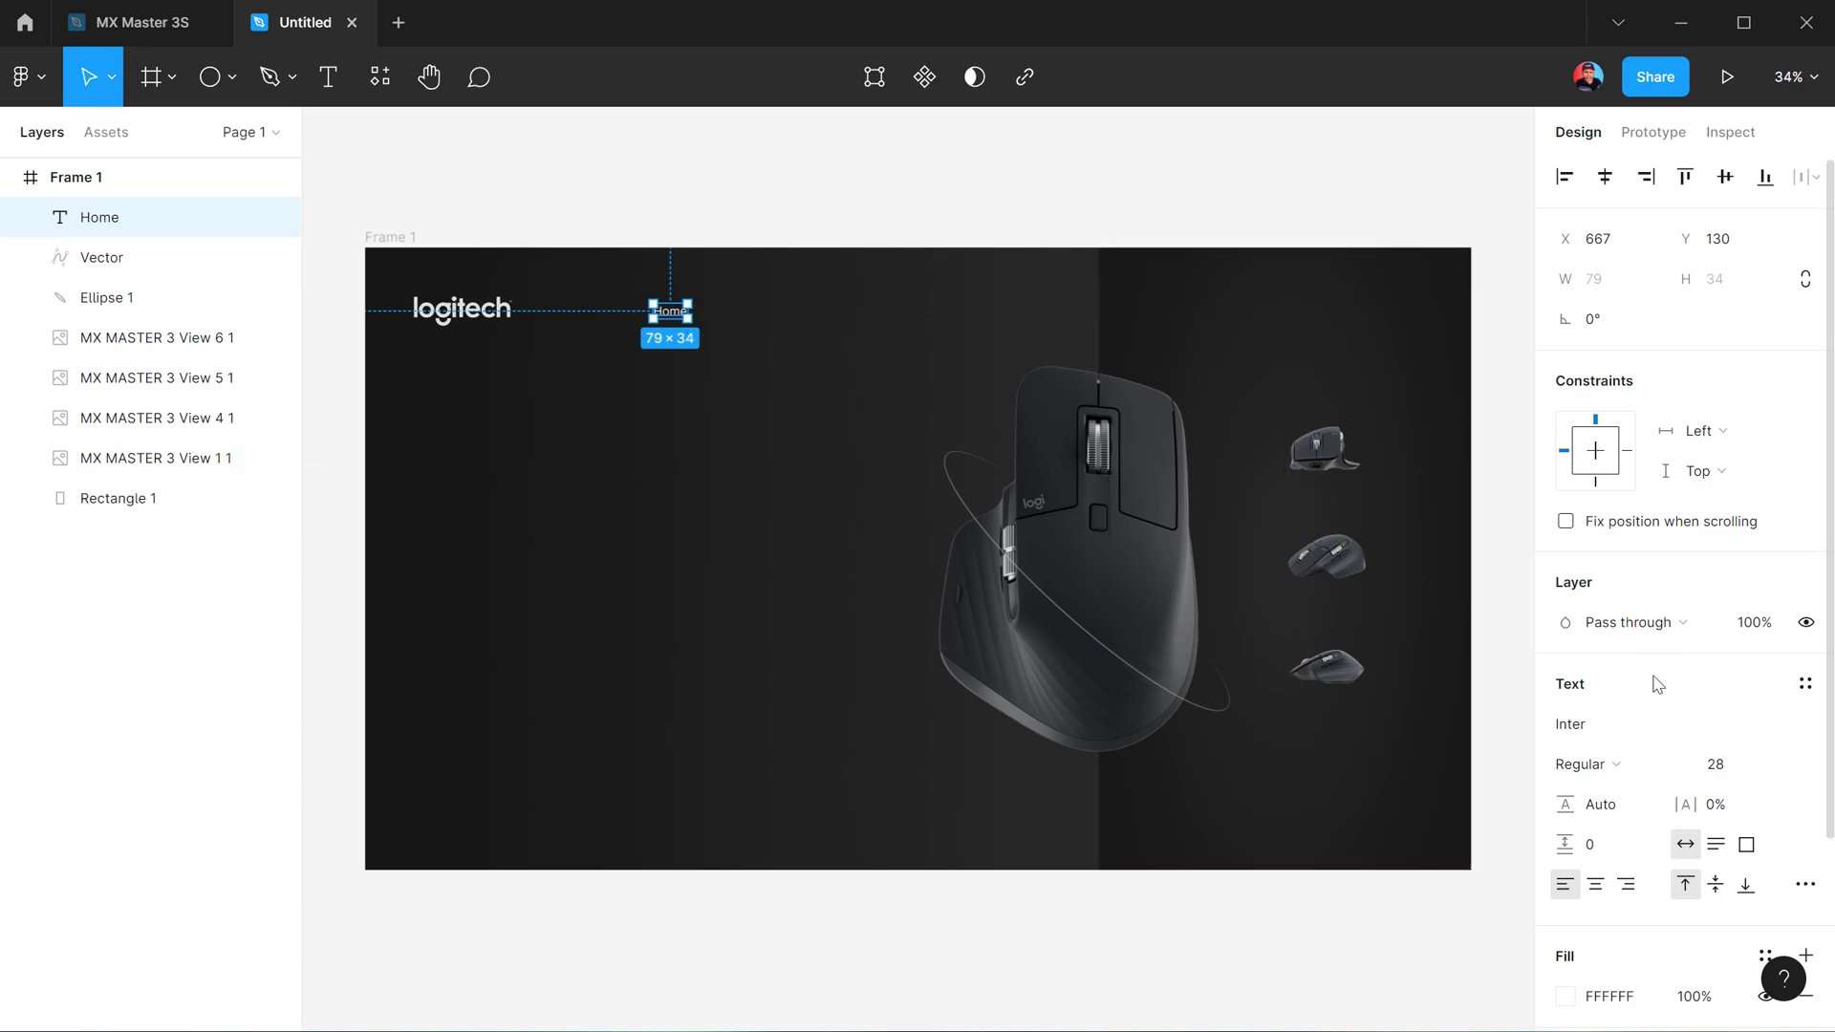
pyautogui.click(1721, 776)
pyautogui.press('Return')
pyautogui.click(807, 208)
pyautogui.keyDown('ctrl'); pyautogui.scroll(2, 622, 285); pyautogui.keyUp('ctrl')
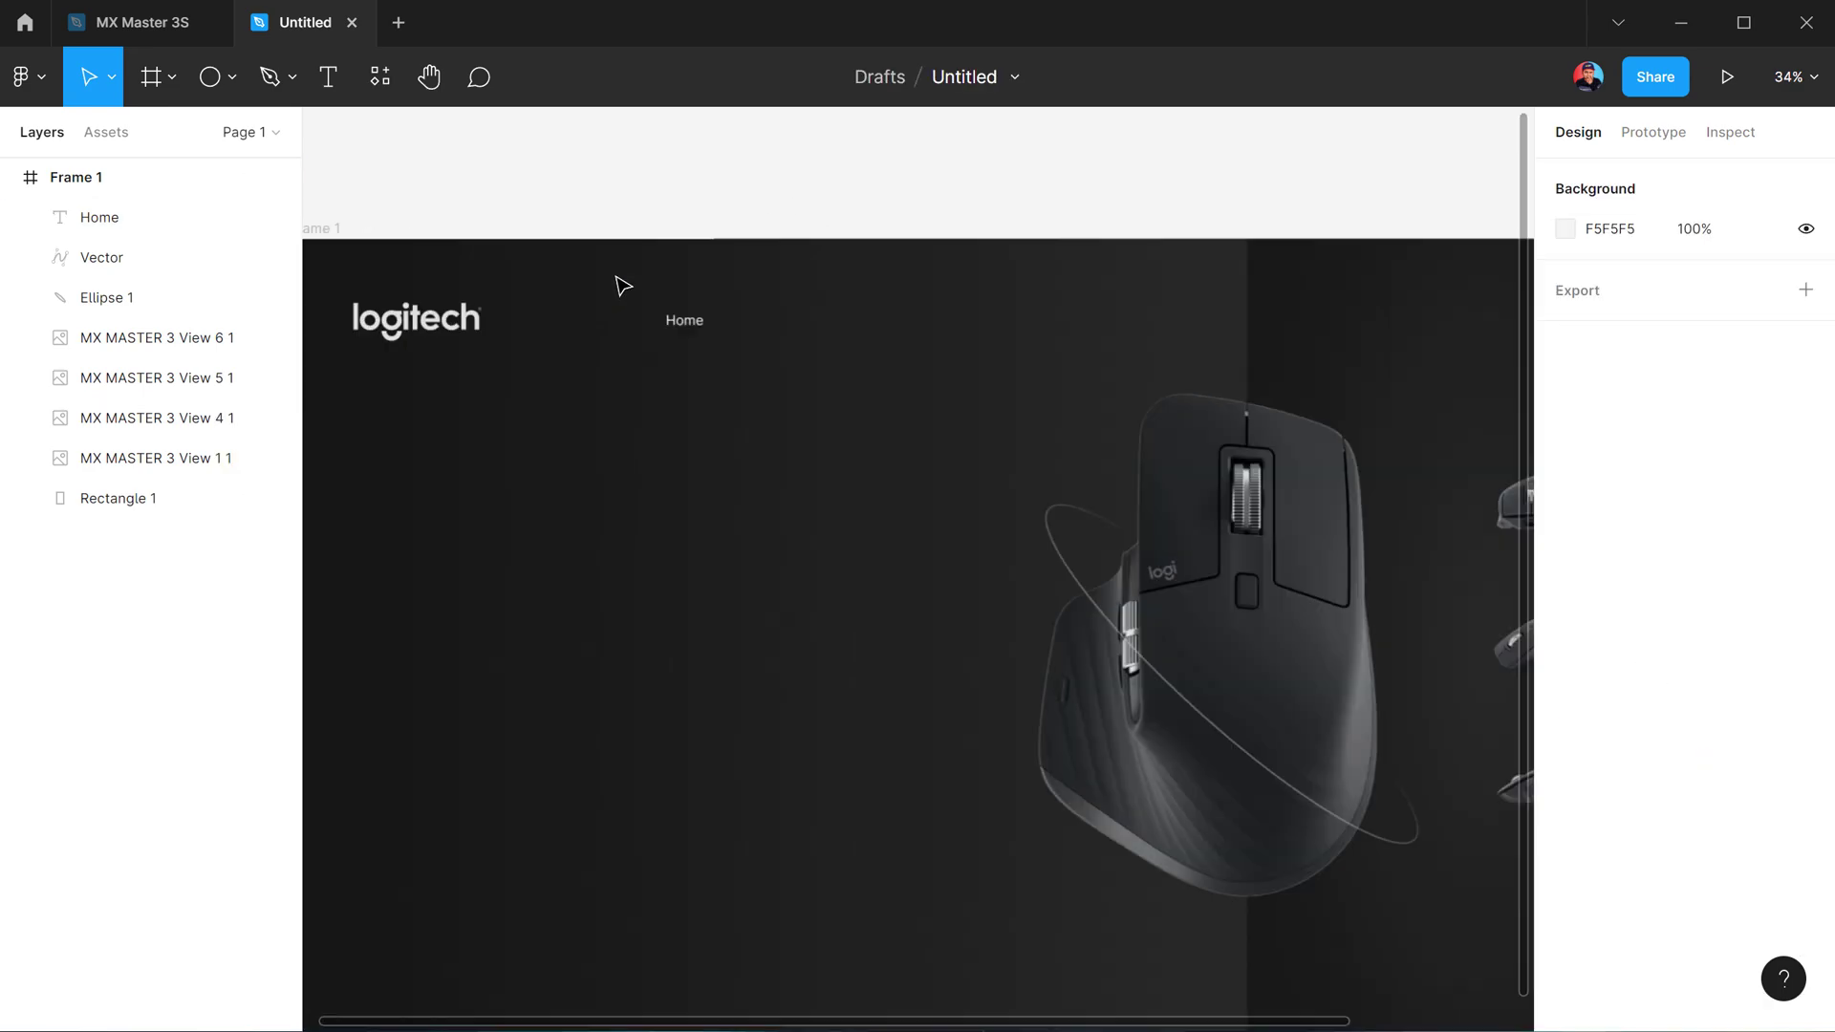
pyautogui.click(695, 330)
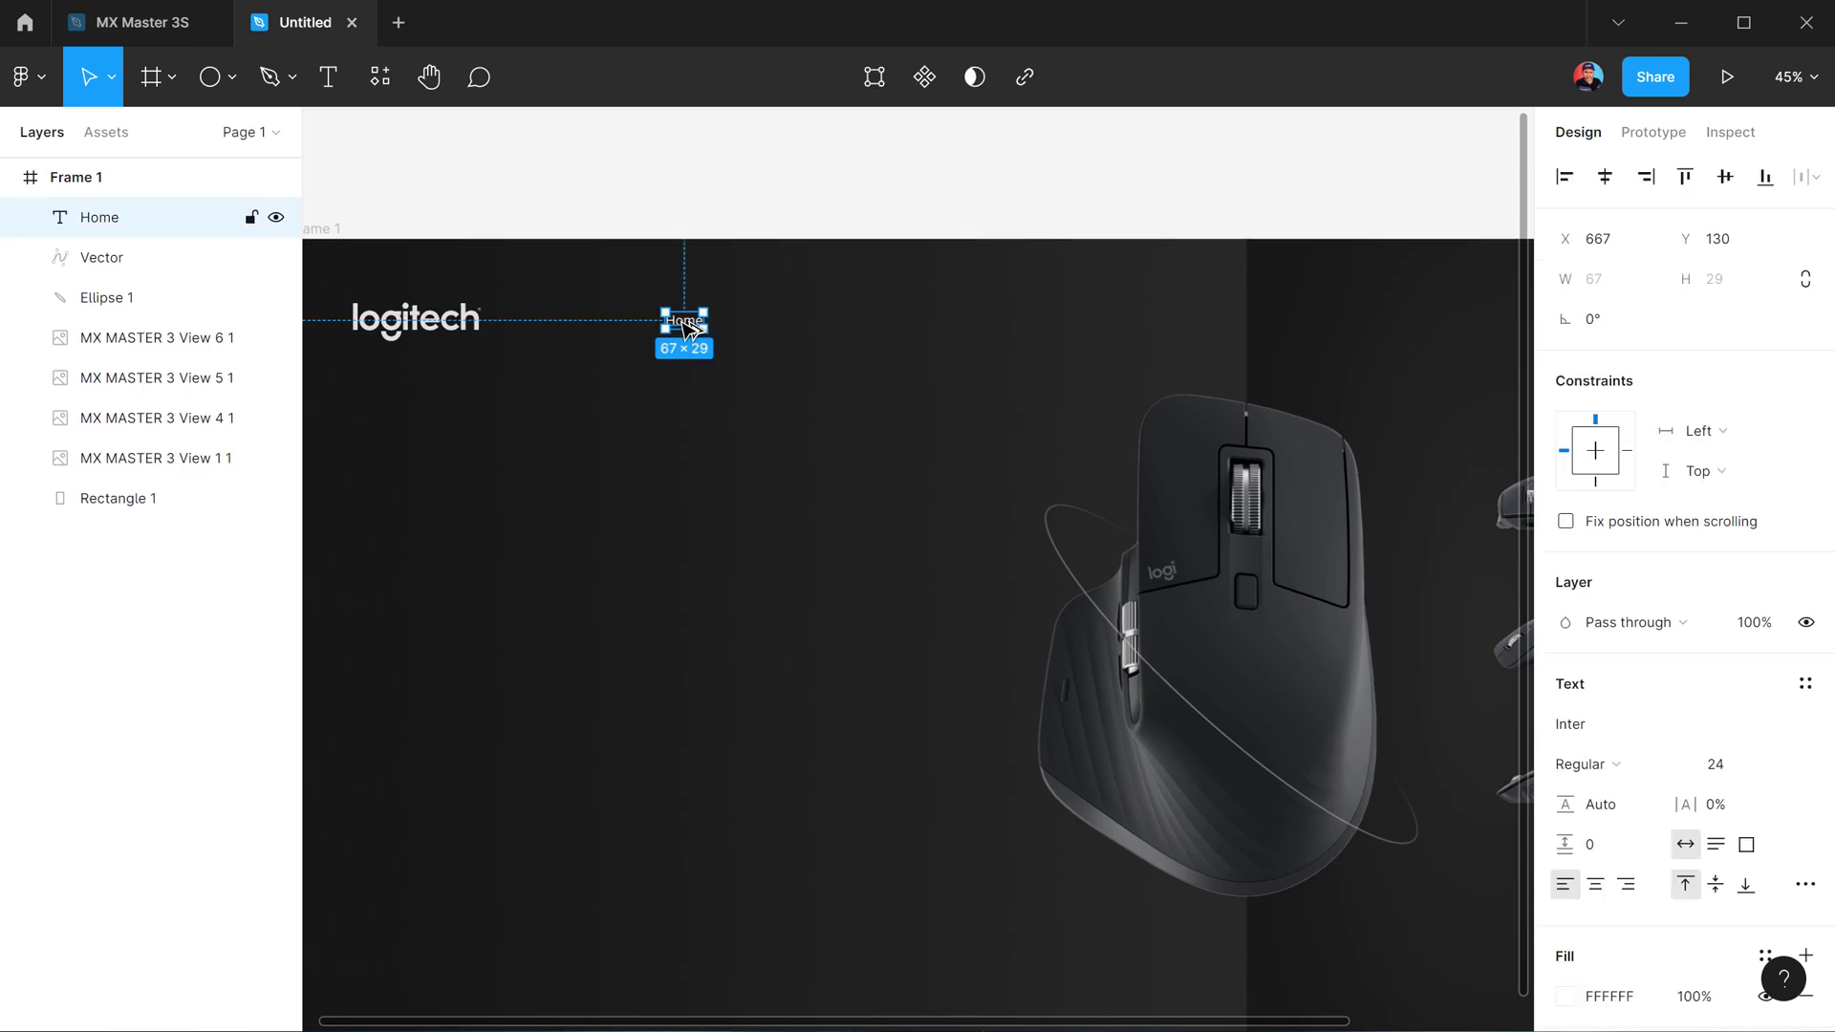
# Duplicate Home rightward twice, retyping the copies as Shop and Business
pyautogui.keyDown('alt'); pyautogui.moveTo(690, 328); pyautogui.dragTo(841, 325); pyautogui.keyUp('alt')
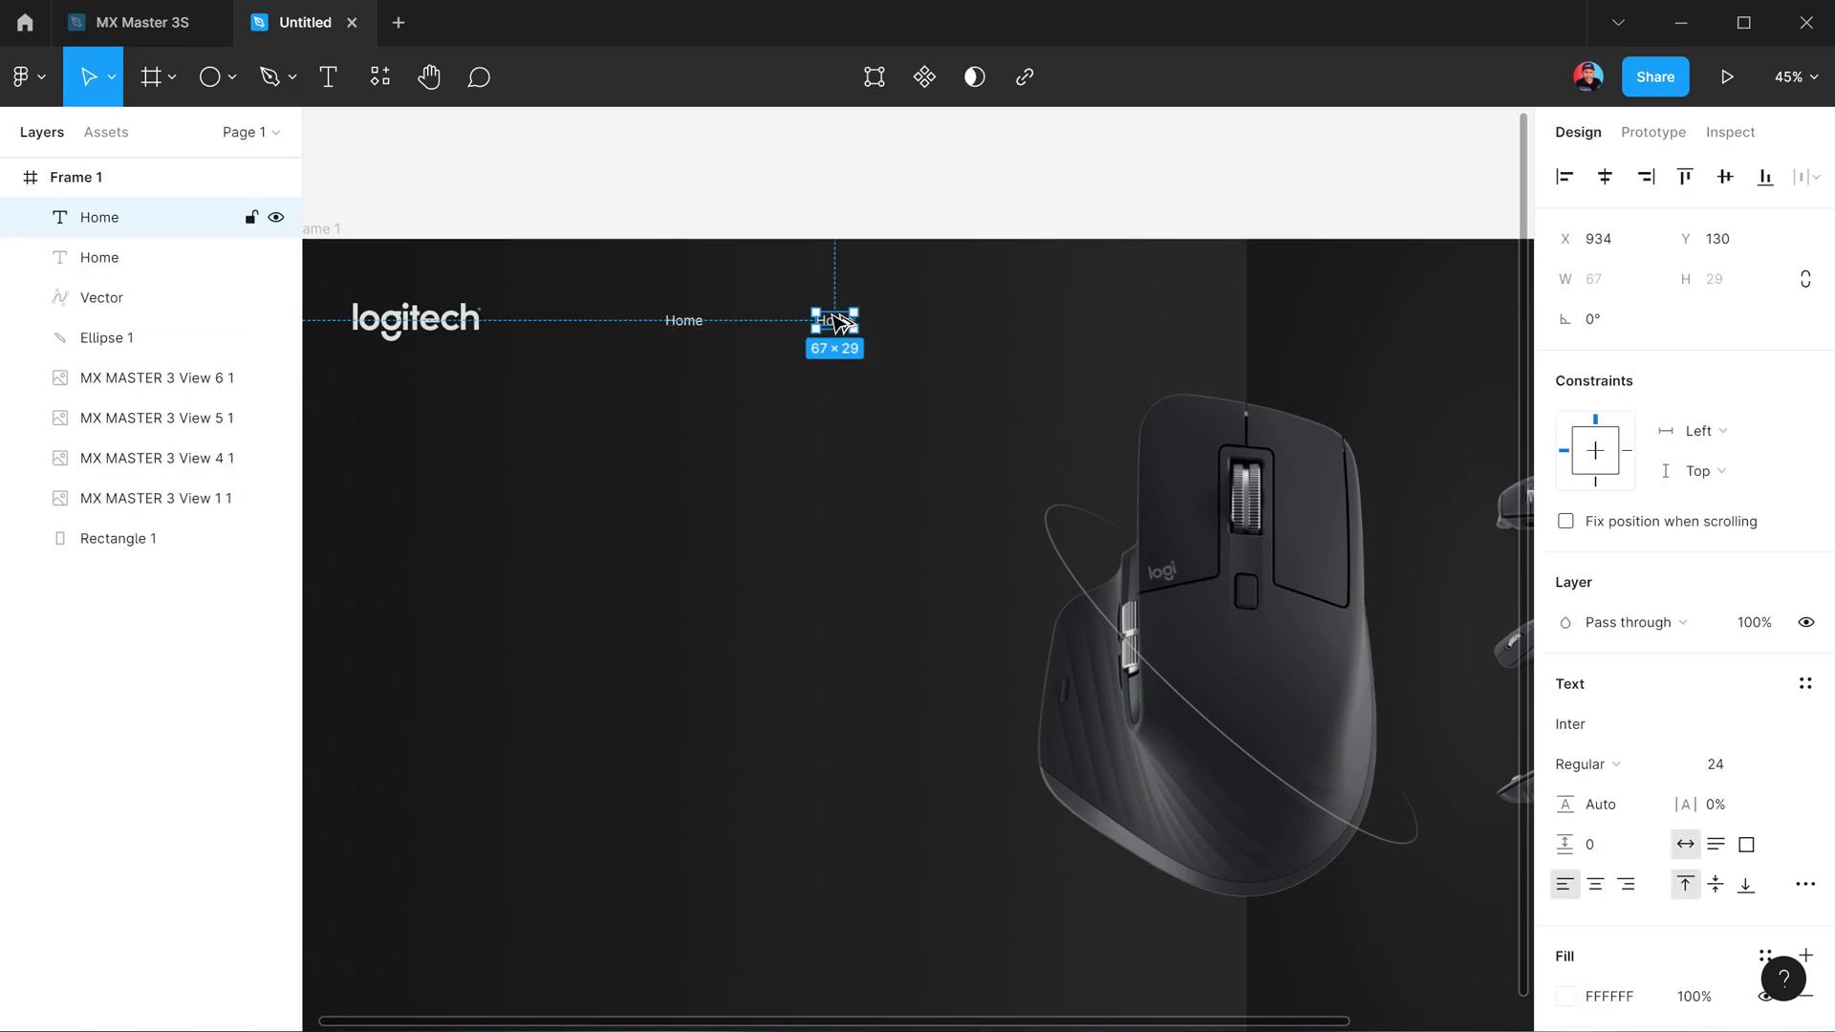
pyautogui.doubleClick(838, 326)
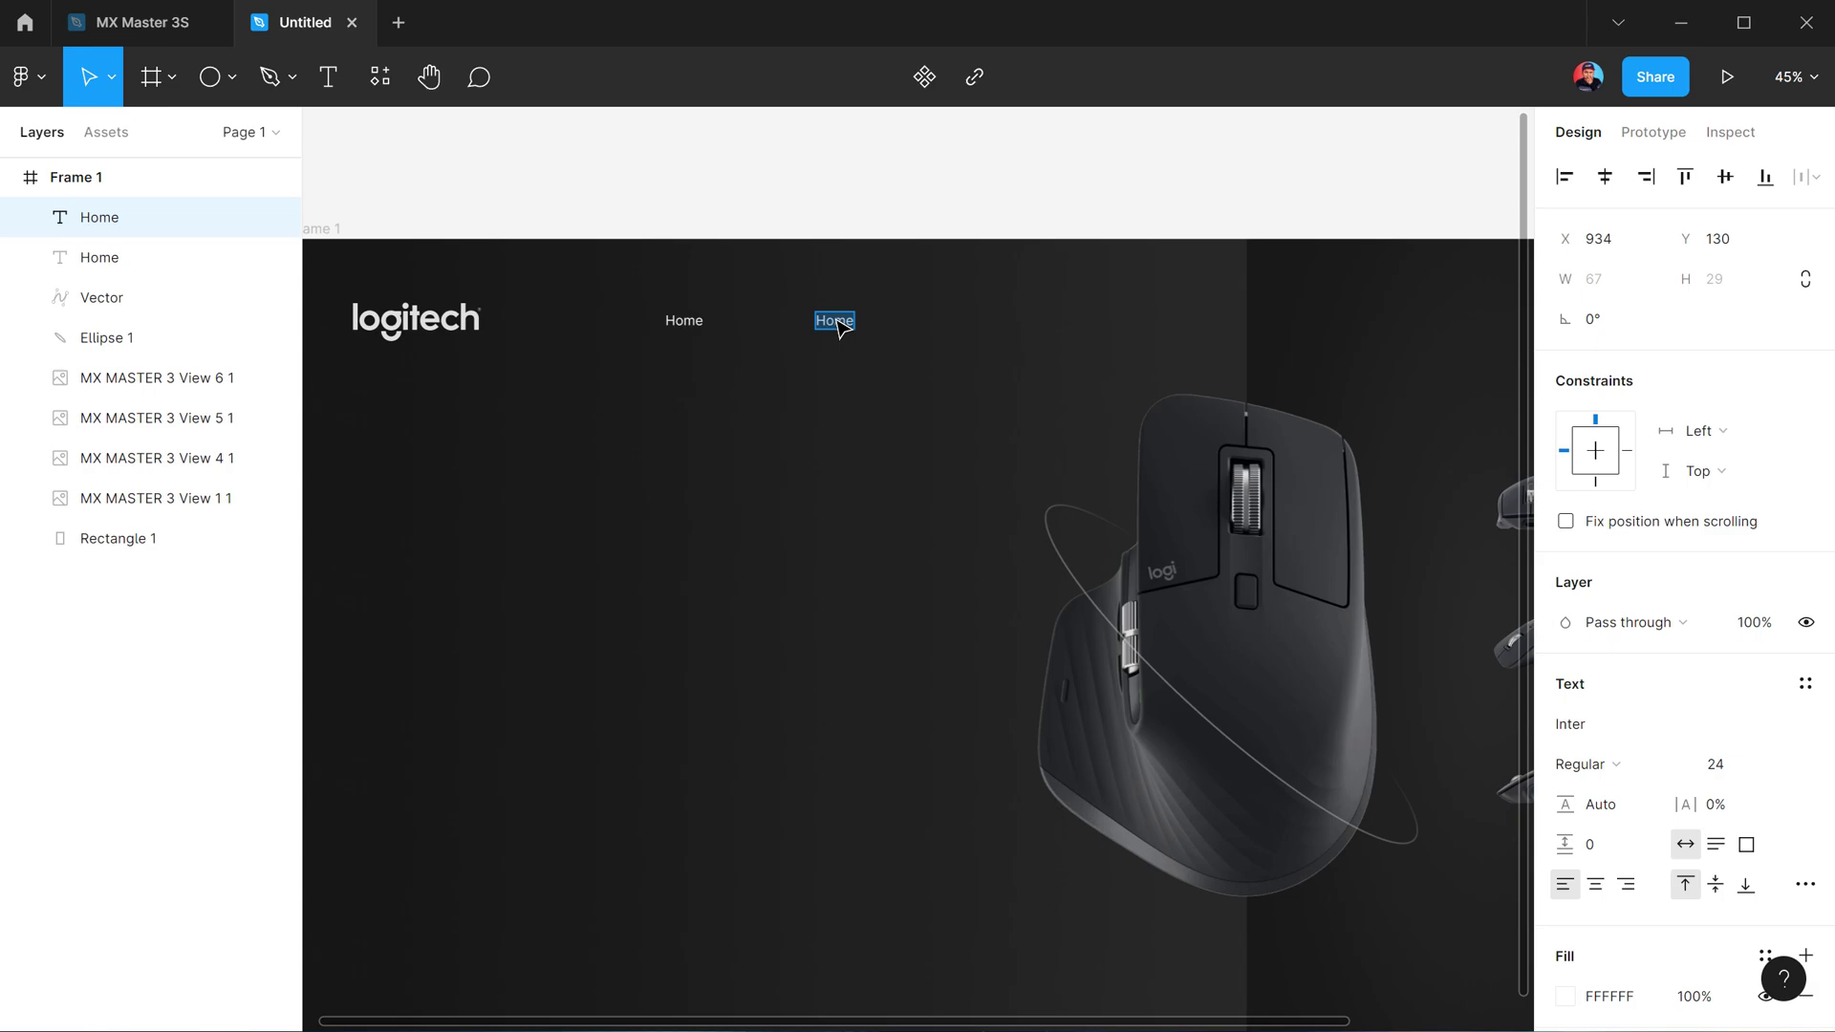
pyautogui.write('Shop')
pyautogui.press('Escape')
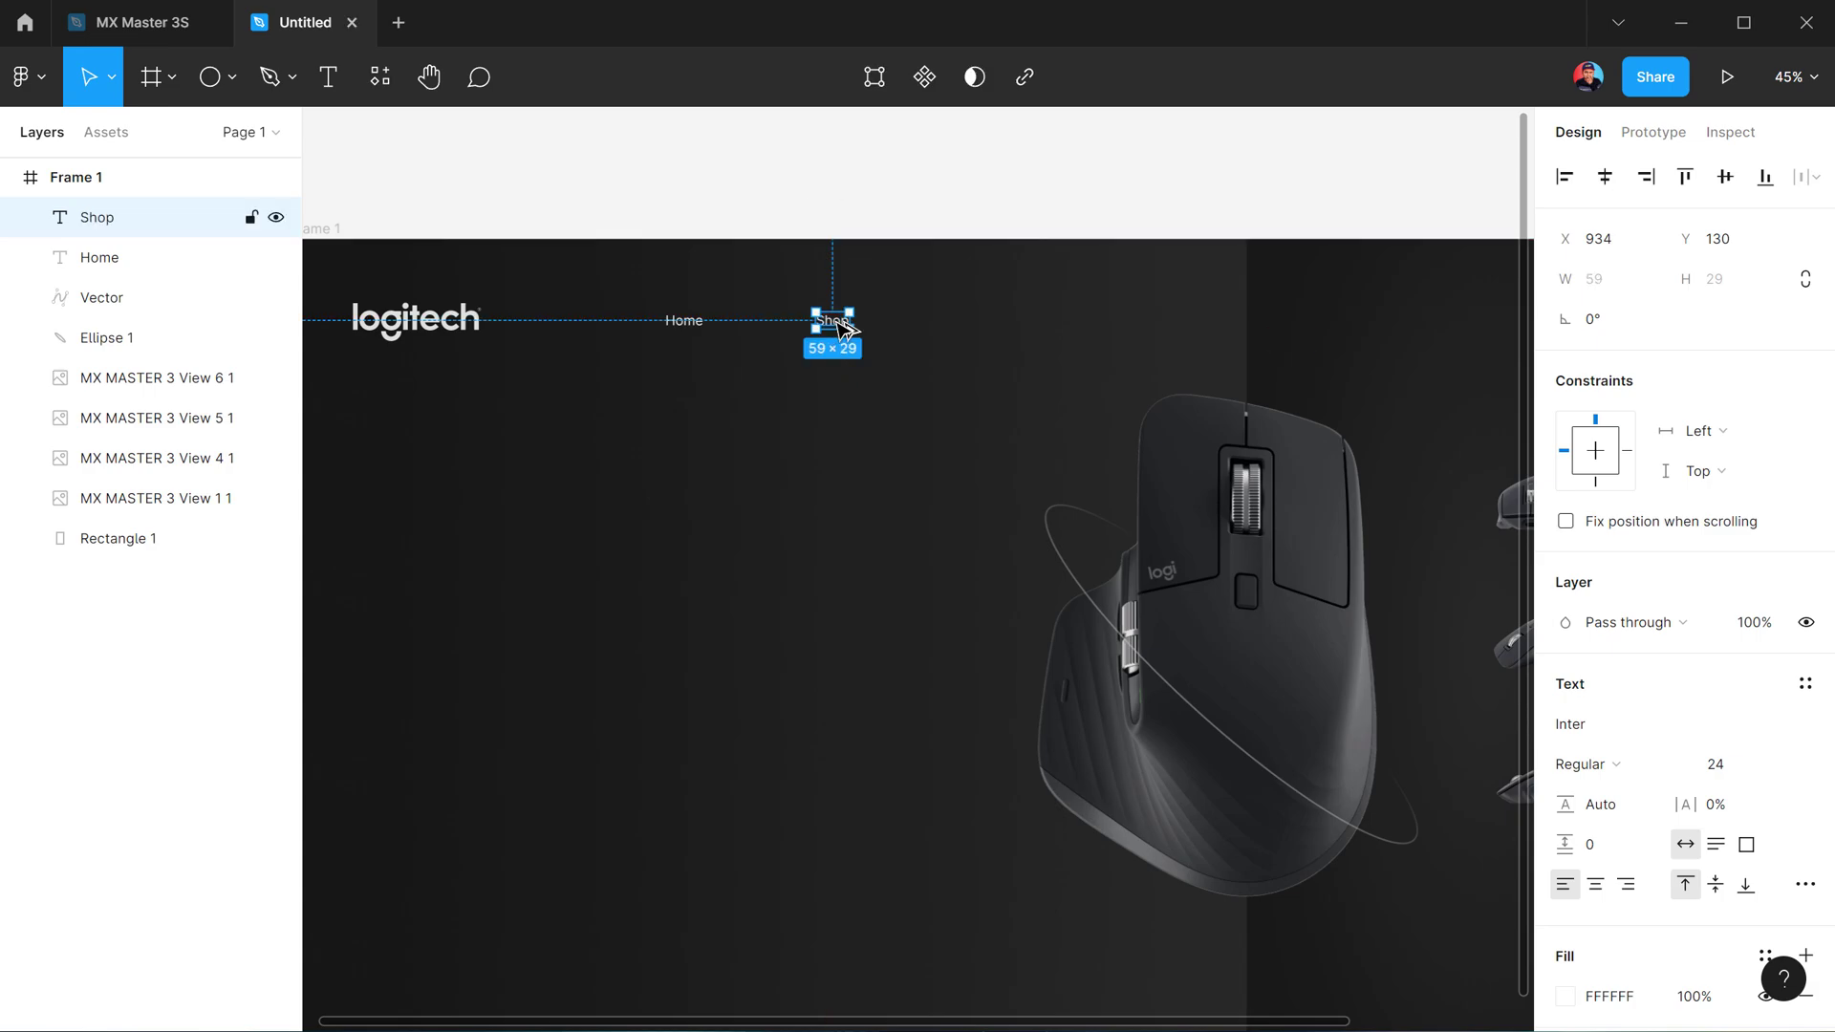
pyautogui.moveTo(845, 328); pyautogui.dragTo(967, 321)
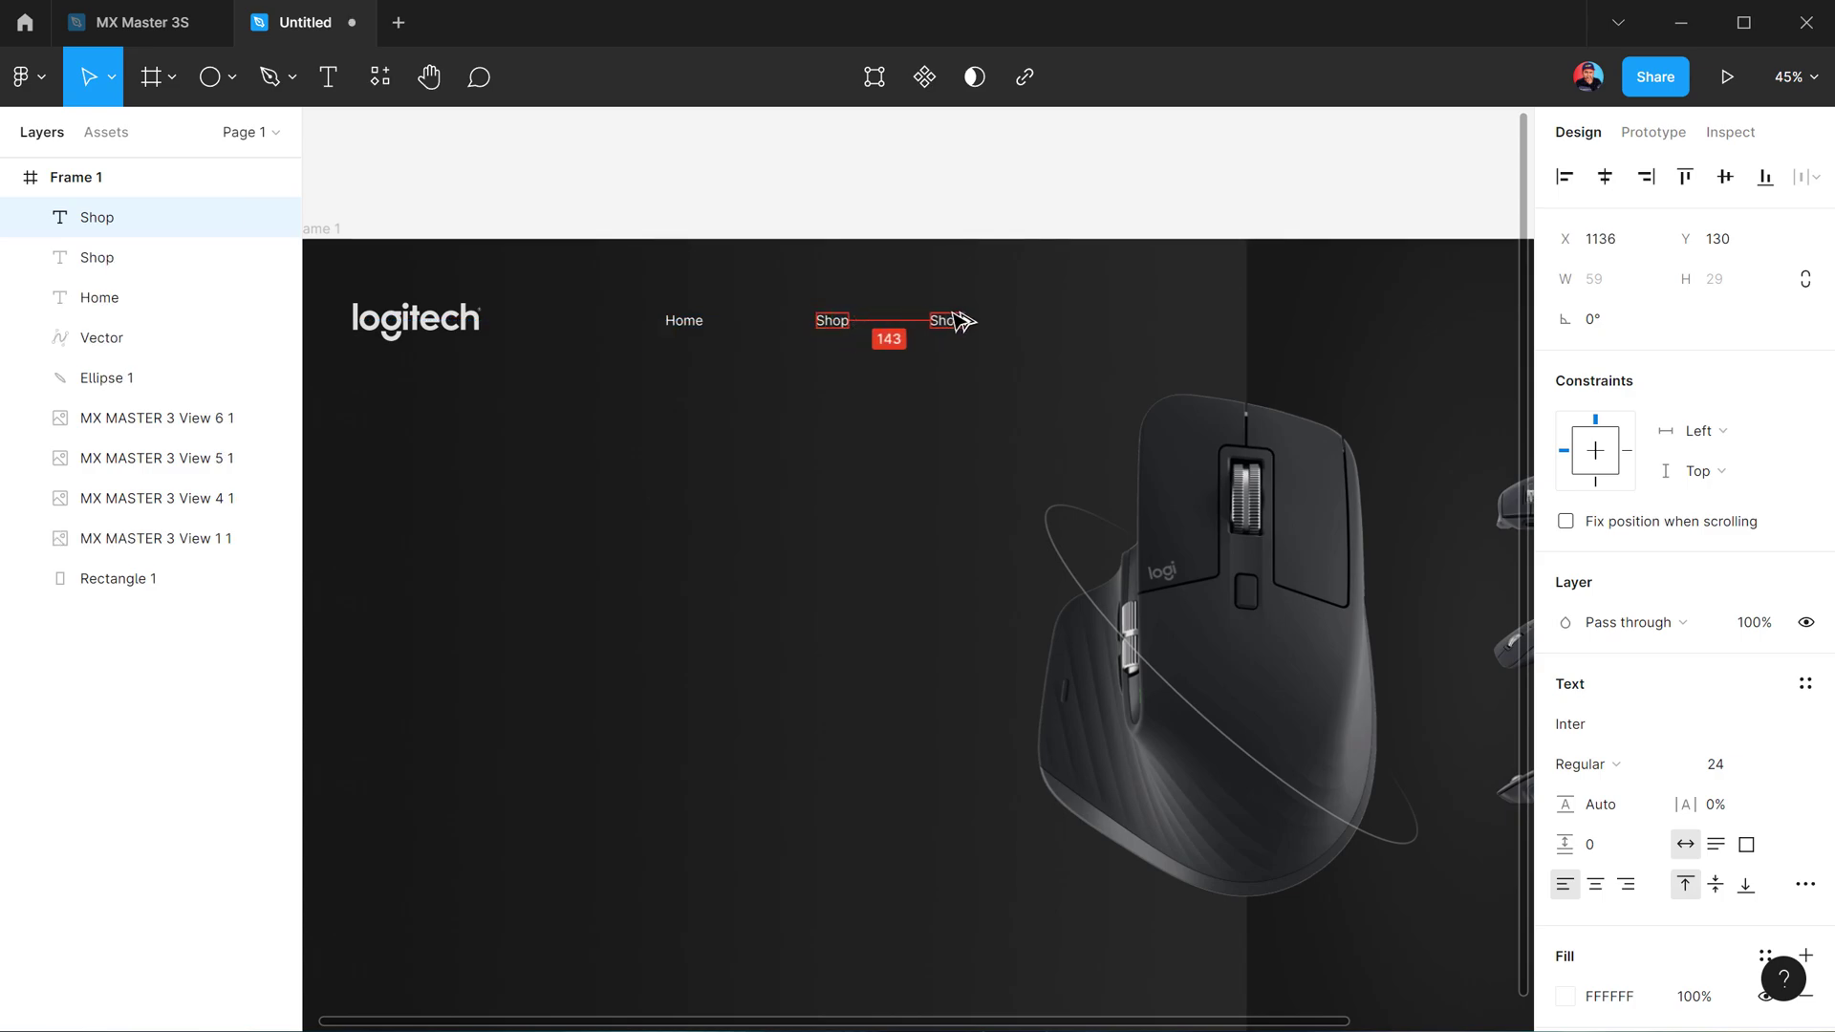
pyautogui.doubleClick(955, 320)
pyautogui.write('Business')
pyautogui.press('Escape')
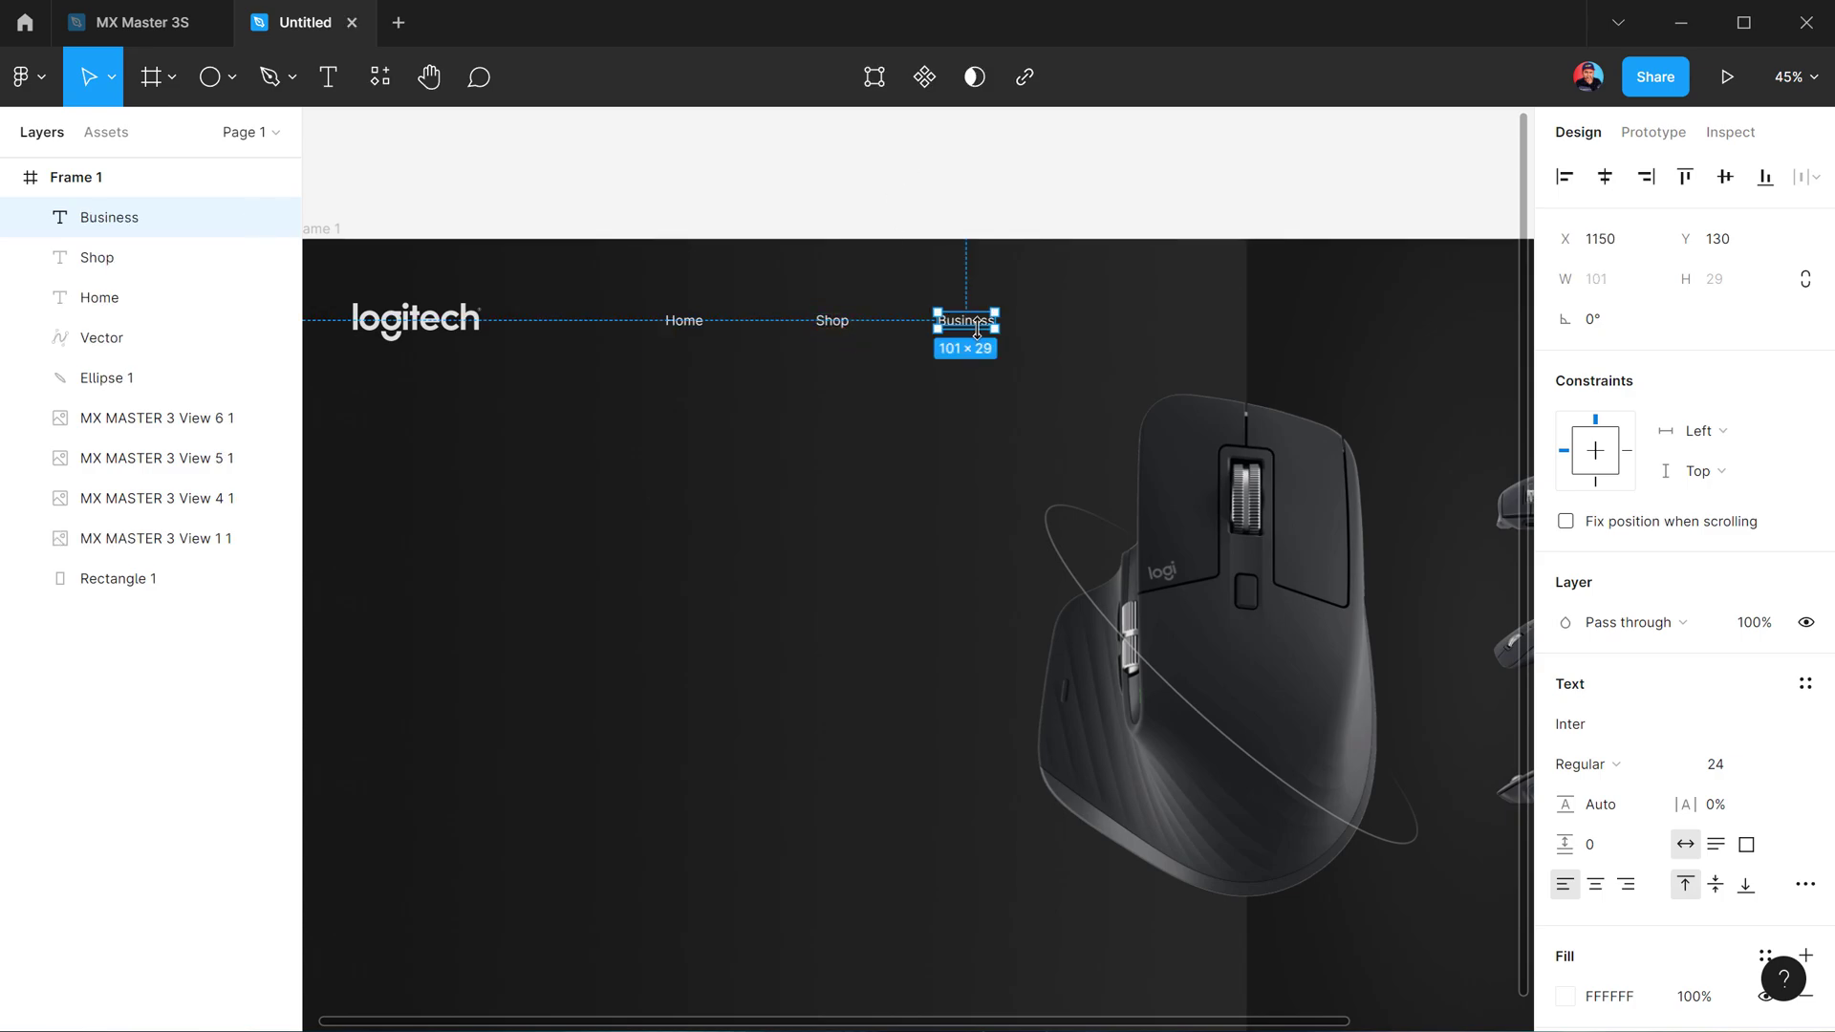
# Add a further copy to the right retyped as Support
pyautogui.moveTo(965, 321); pyautogui.dragTo(1118, 325)
pyautogui.doubleClick(1118, 325)
pyautogui.write('Support')
pyautogui.press('Escape')
pyautogui.click(934, 192)
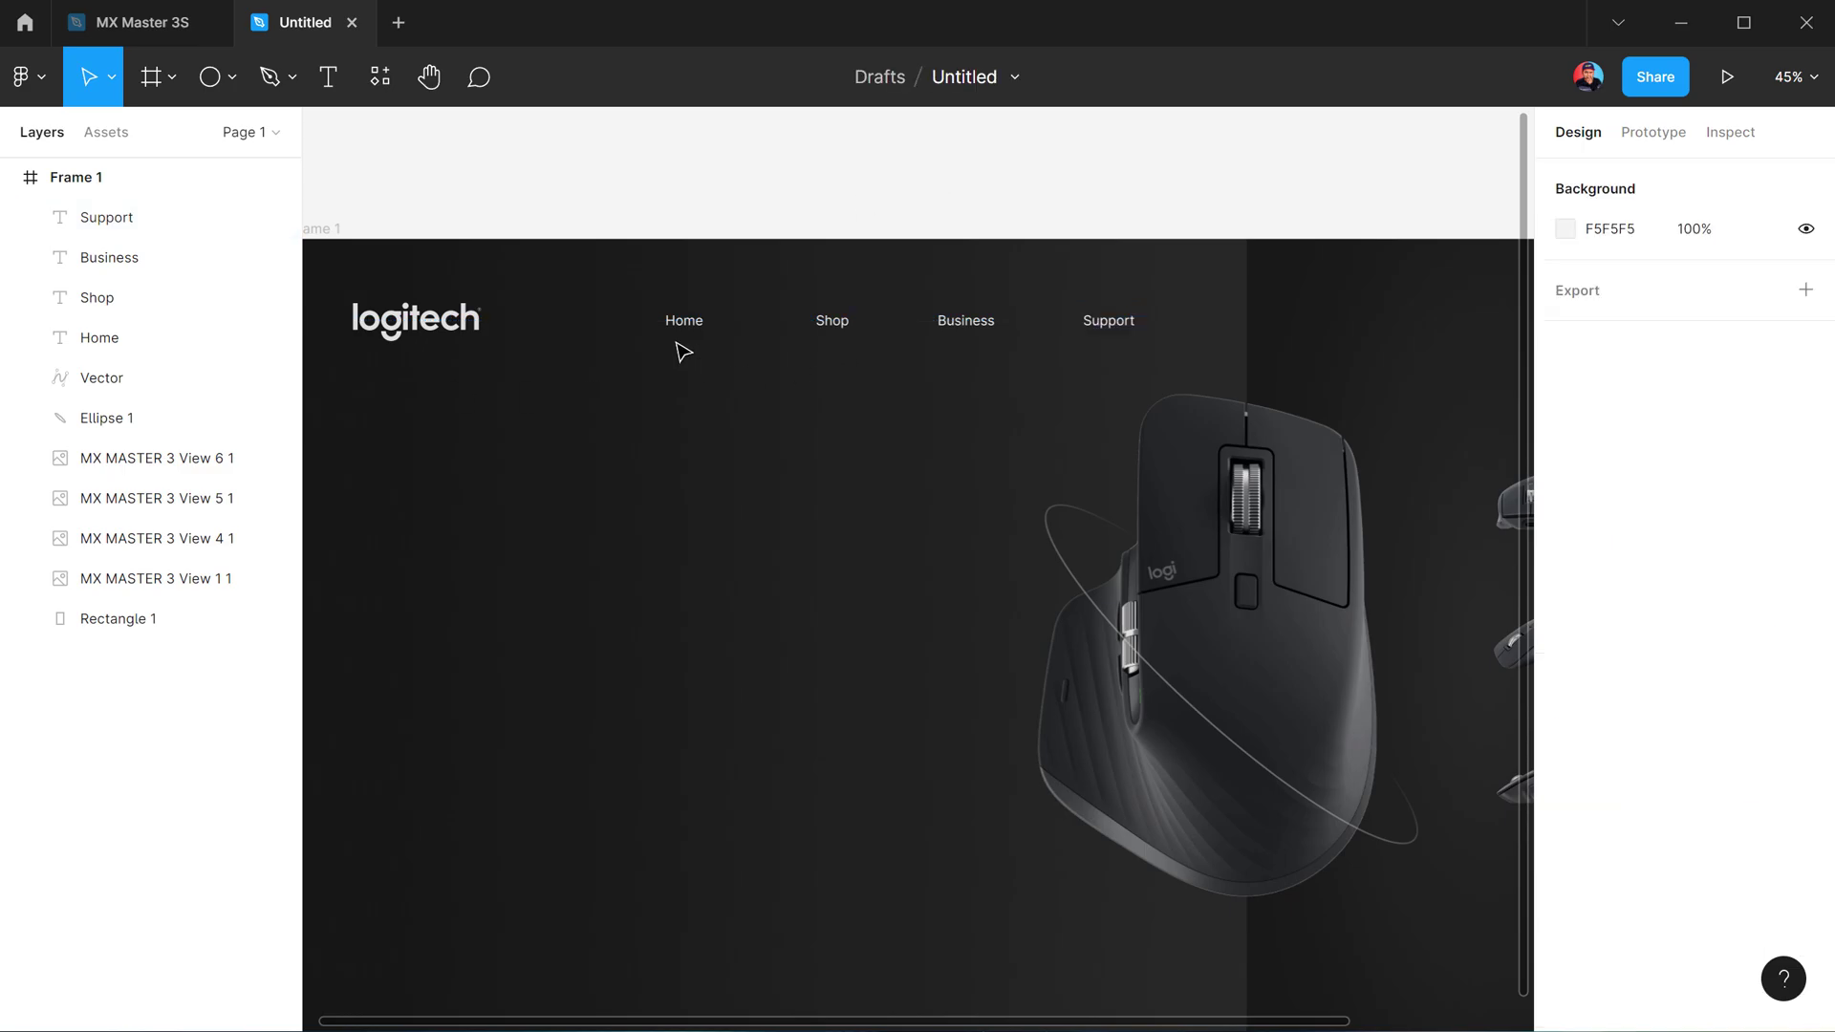
# Select the Business, Home and Support labels together, leaving Shop out
pyautogui.click(680, 339)
pyautogui.click(965, 330)
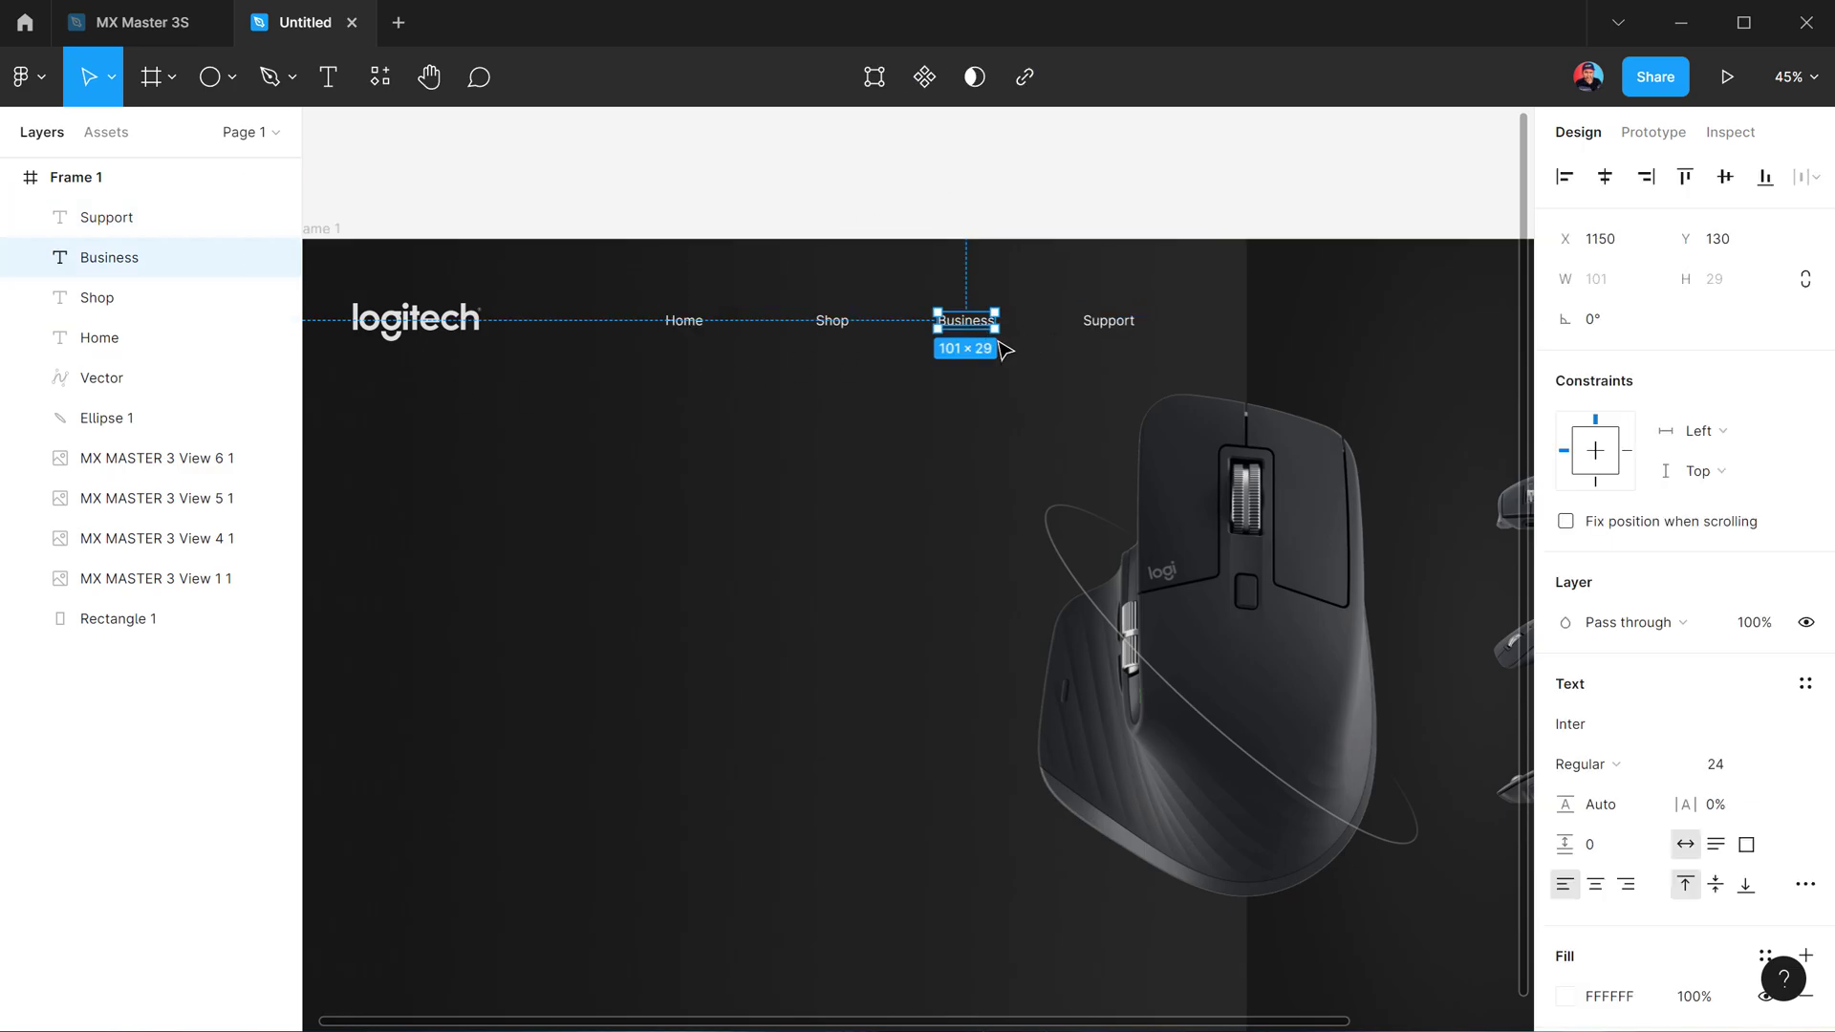
pyautogui.keyDown('shift'); pyautogui.click(701, 327); pyautogui.keyUp('shift')
pyautogui.keyDown('shift'); pyautogui.click(1104, 325); pyautogui.keyUp('shift')
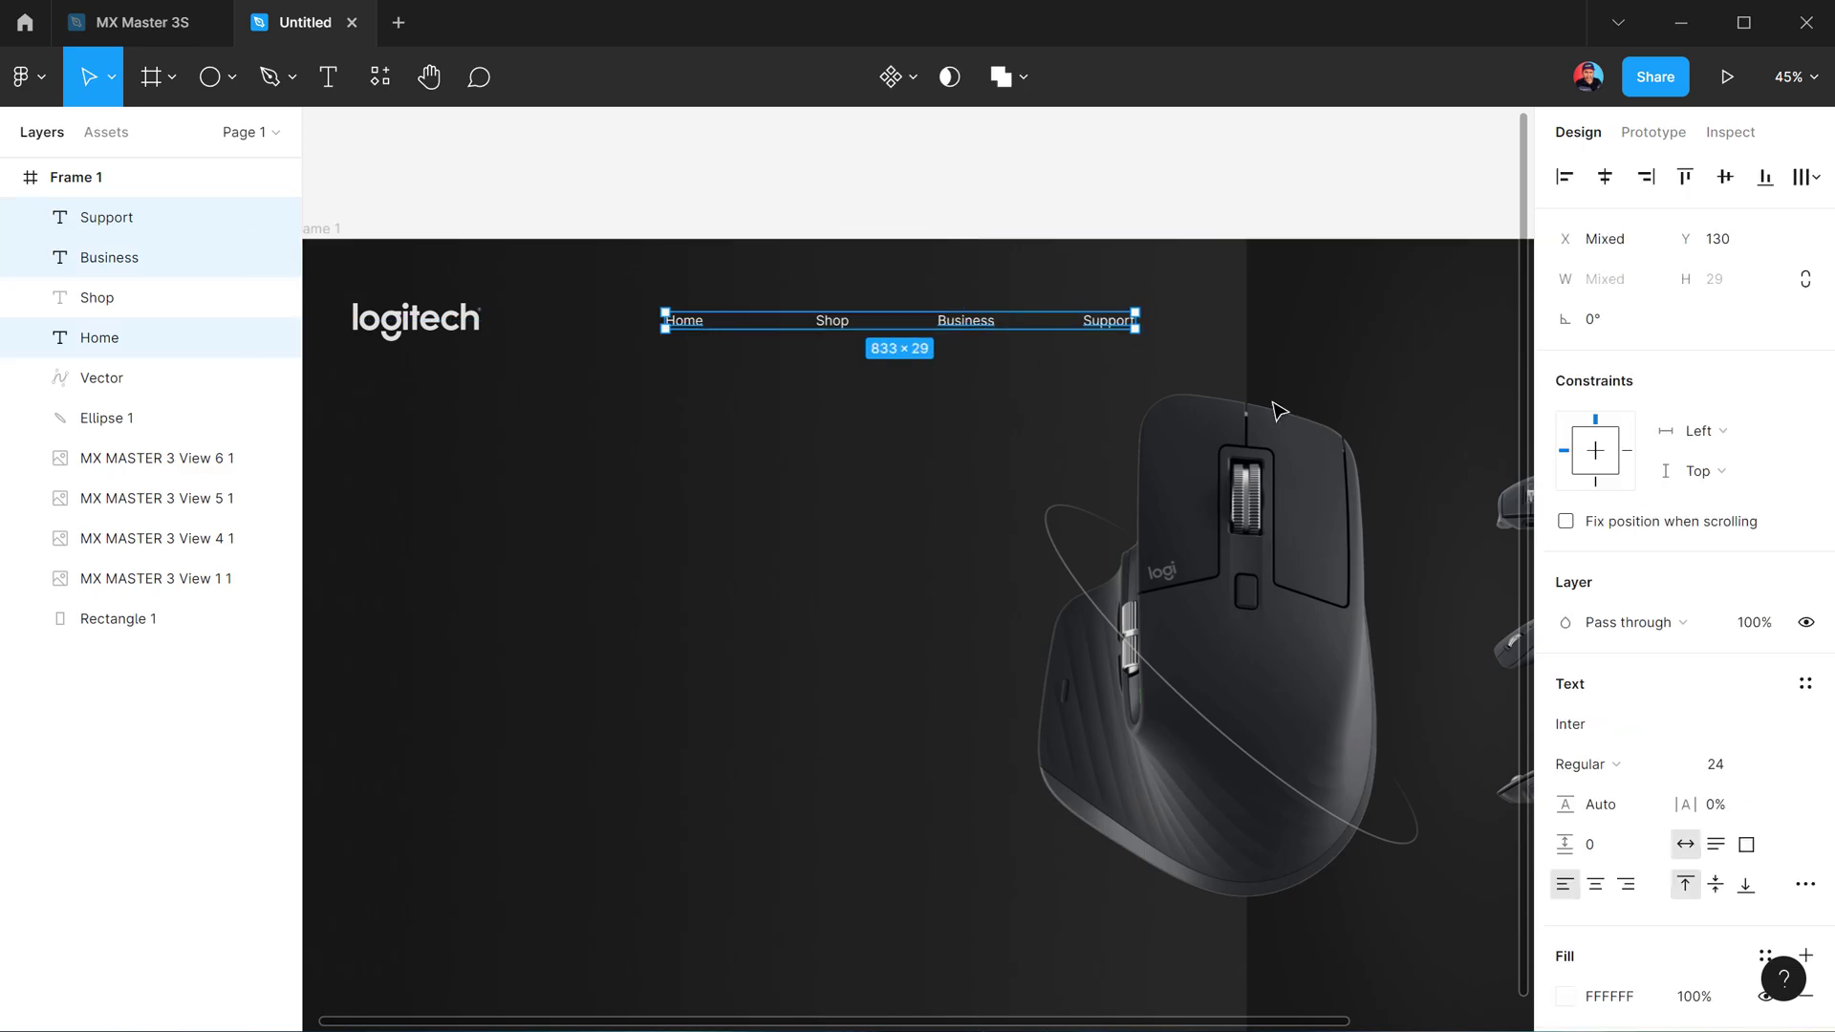
pyautogui.scroll(-1, 1596, 803)
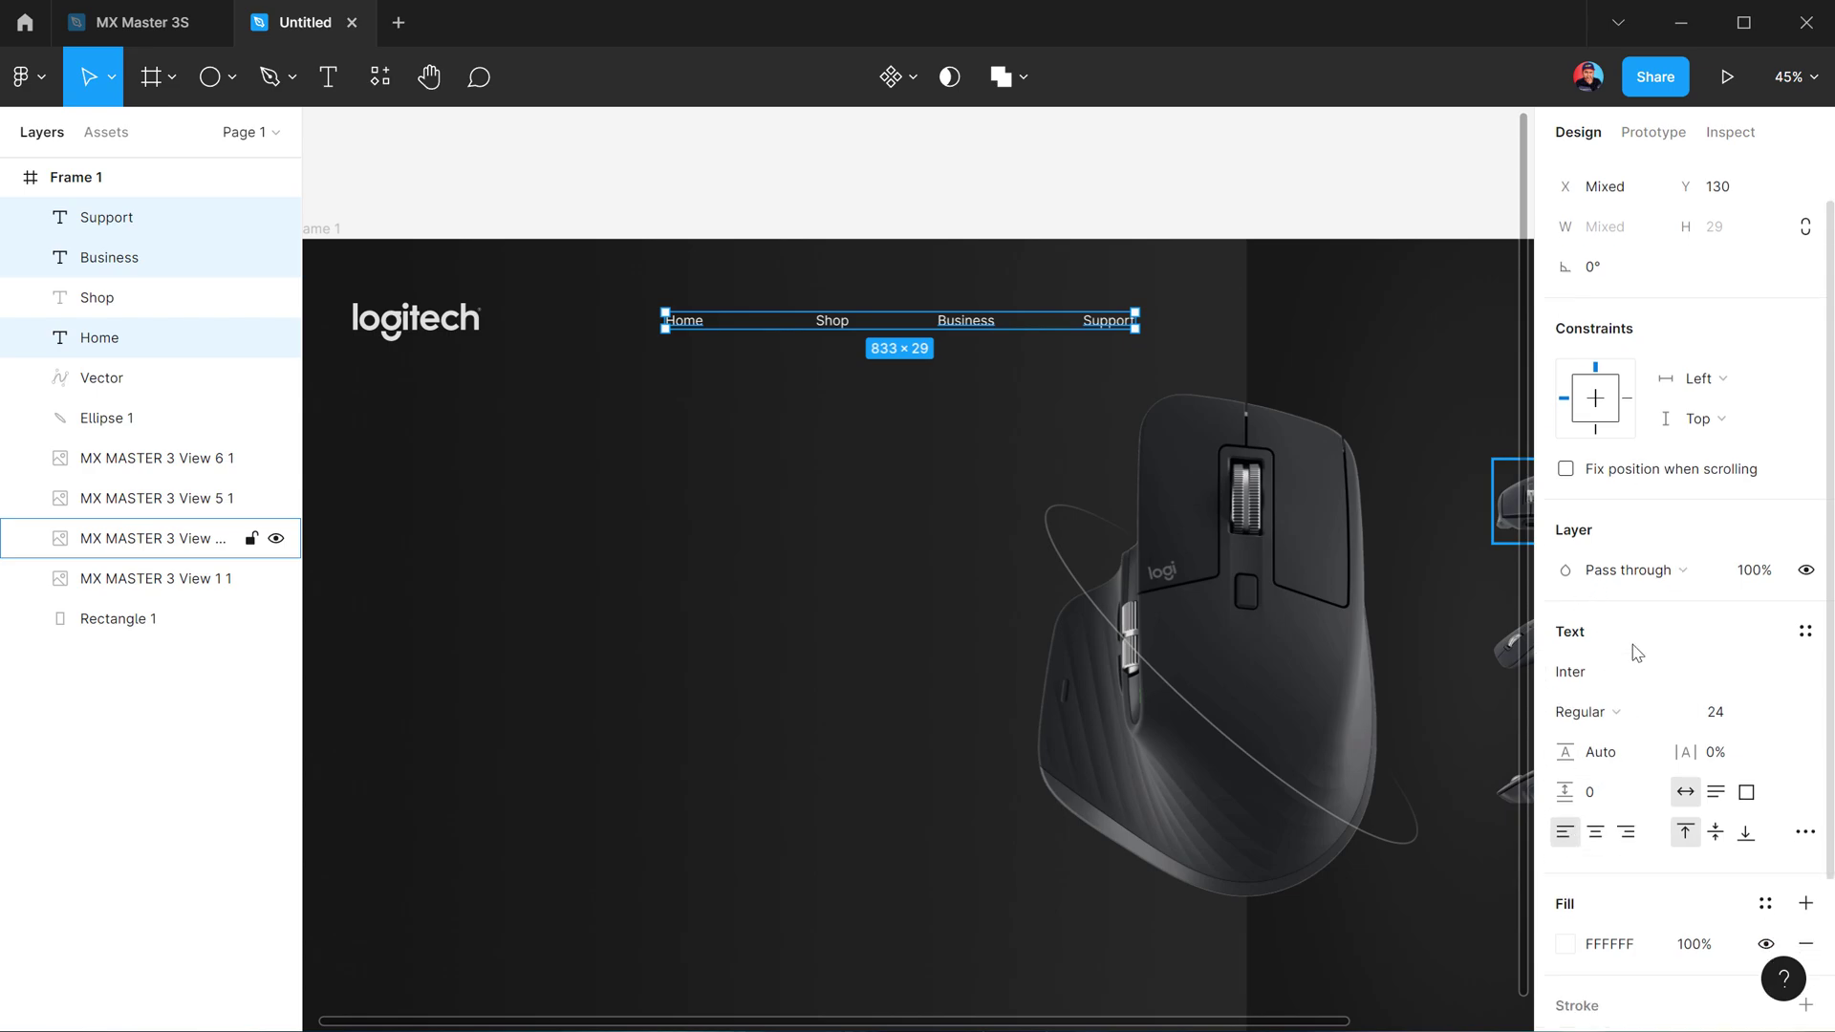
pyautogui.scroll(-3, 1577, 784)
# Recolour the selected Home, Business and Support labels grey 6A6A6A, then review the frame
pyautogui.click(1565, 754)
pyautogui.moveTo(1266, 582); pyautogui.dragTo(1209, 597)
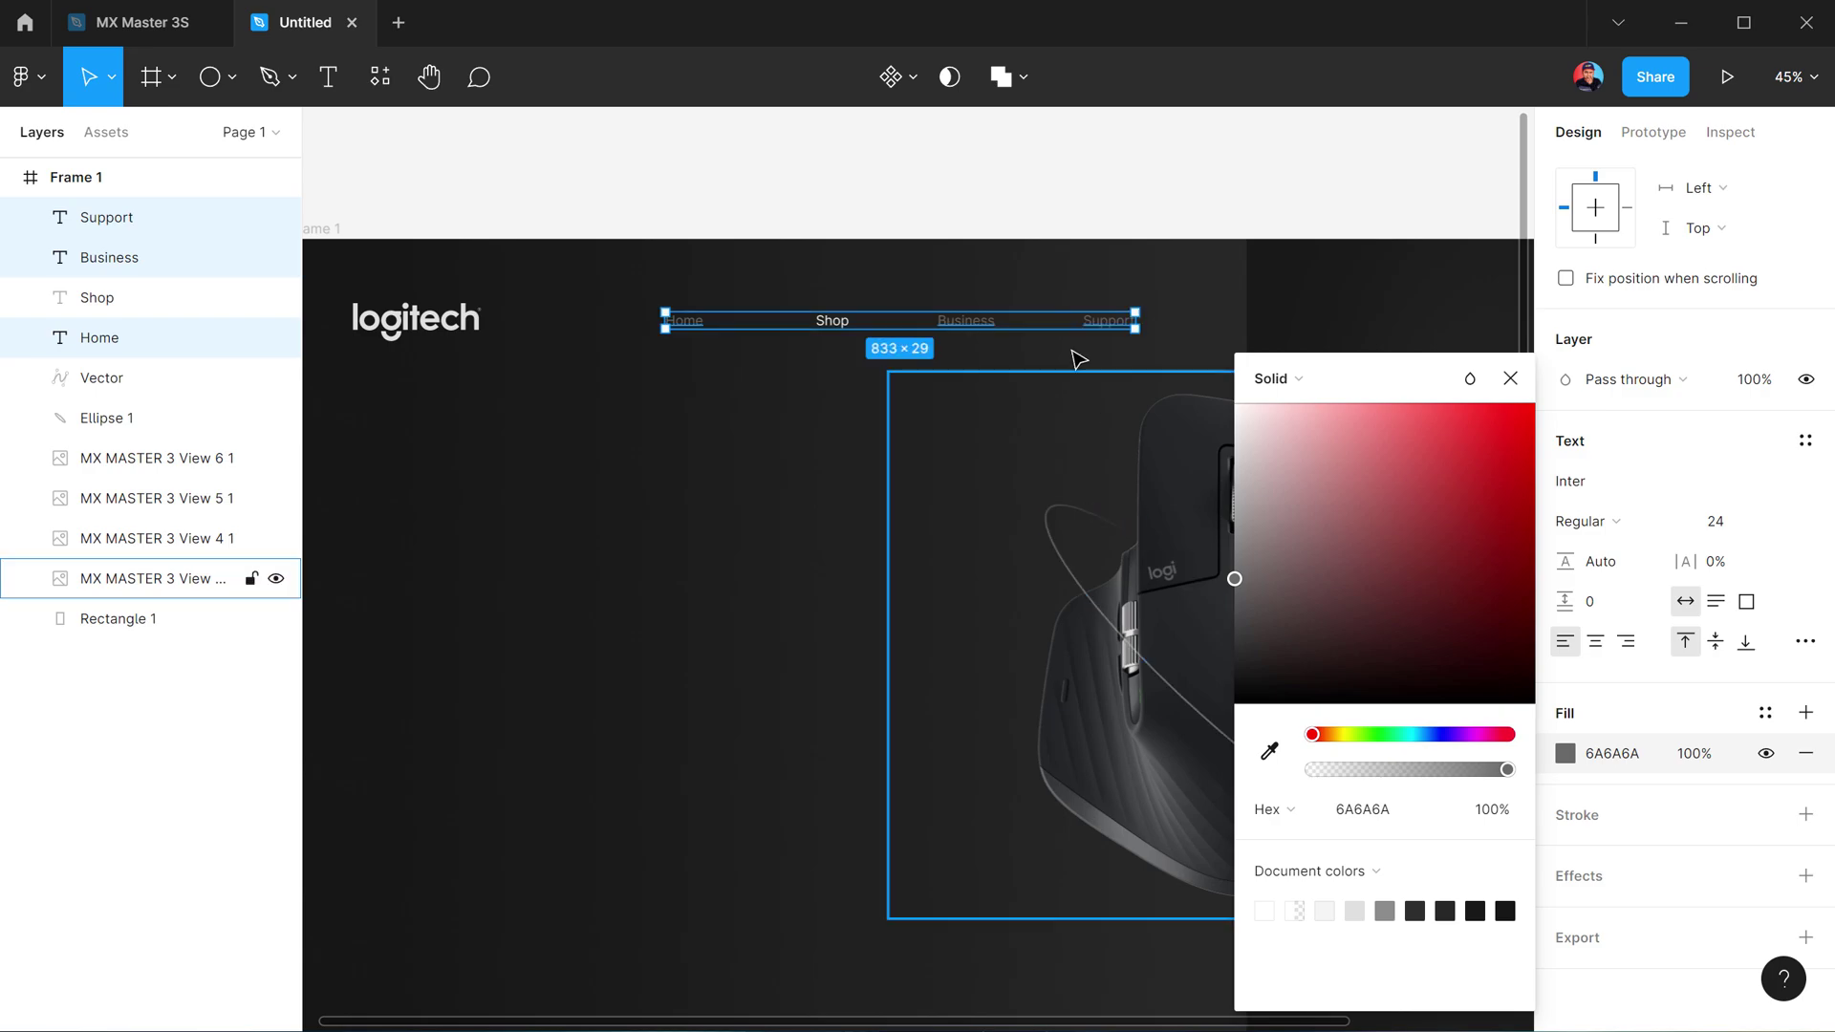
pyautogui.click(1508, 365)
pyautogui.scroll(-3, 684, 327)
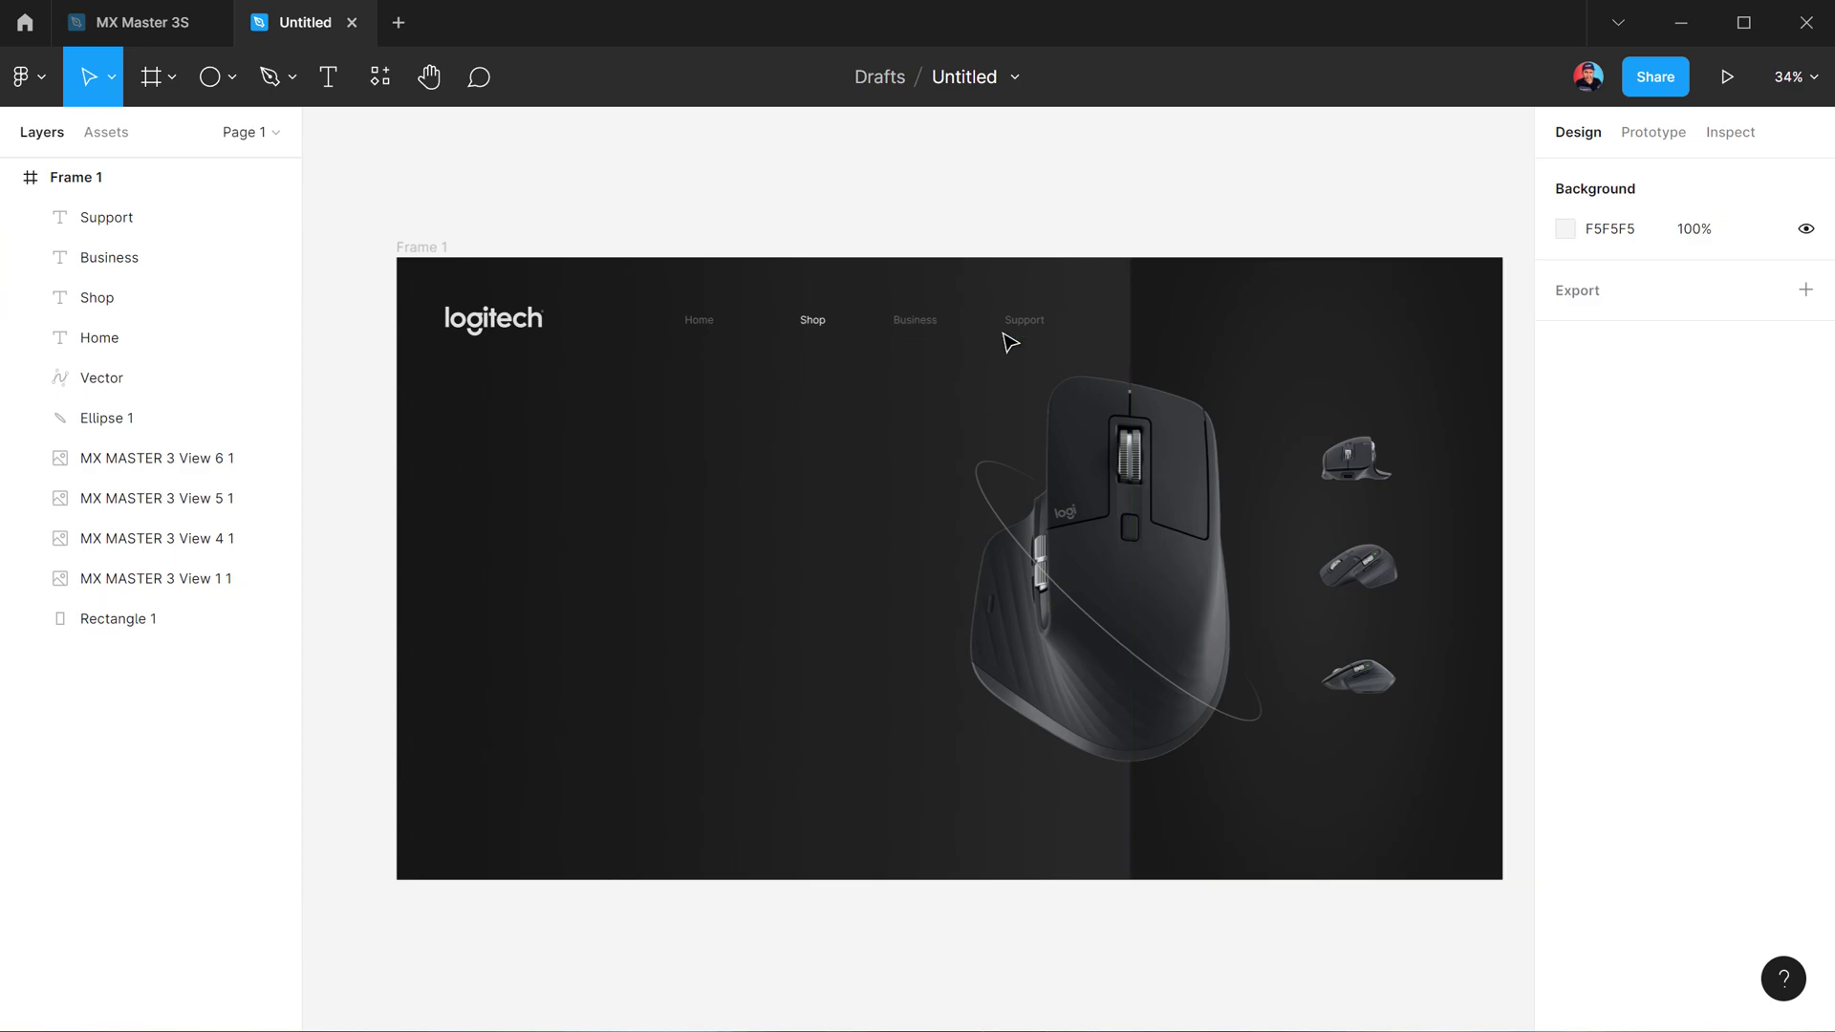
pyautogui.keyDown('ctrl'); pyautogui.scroll(2, 917, 271); pyautogui.keyUp('ctrl')
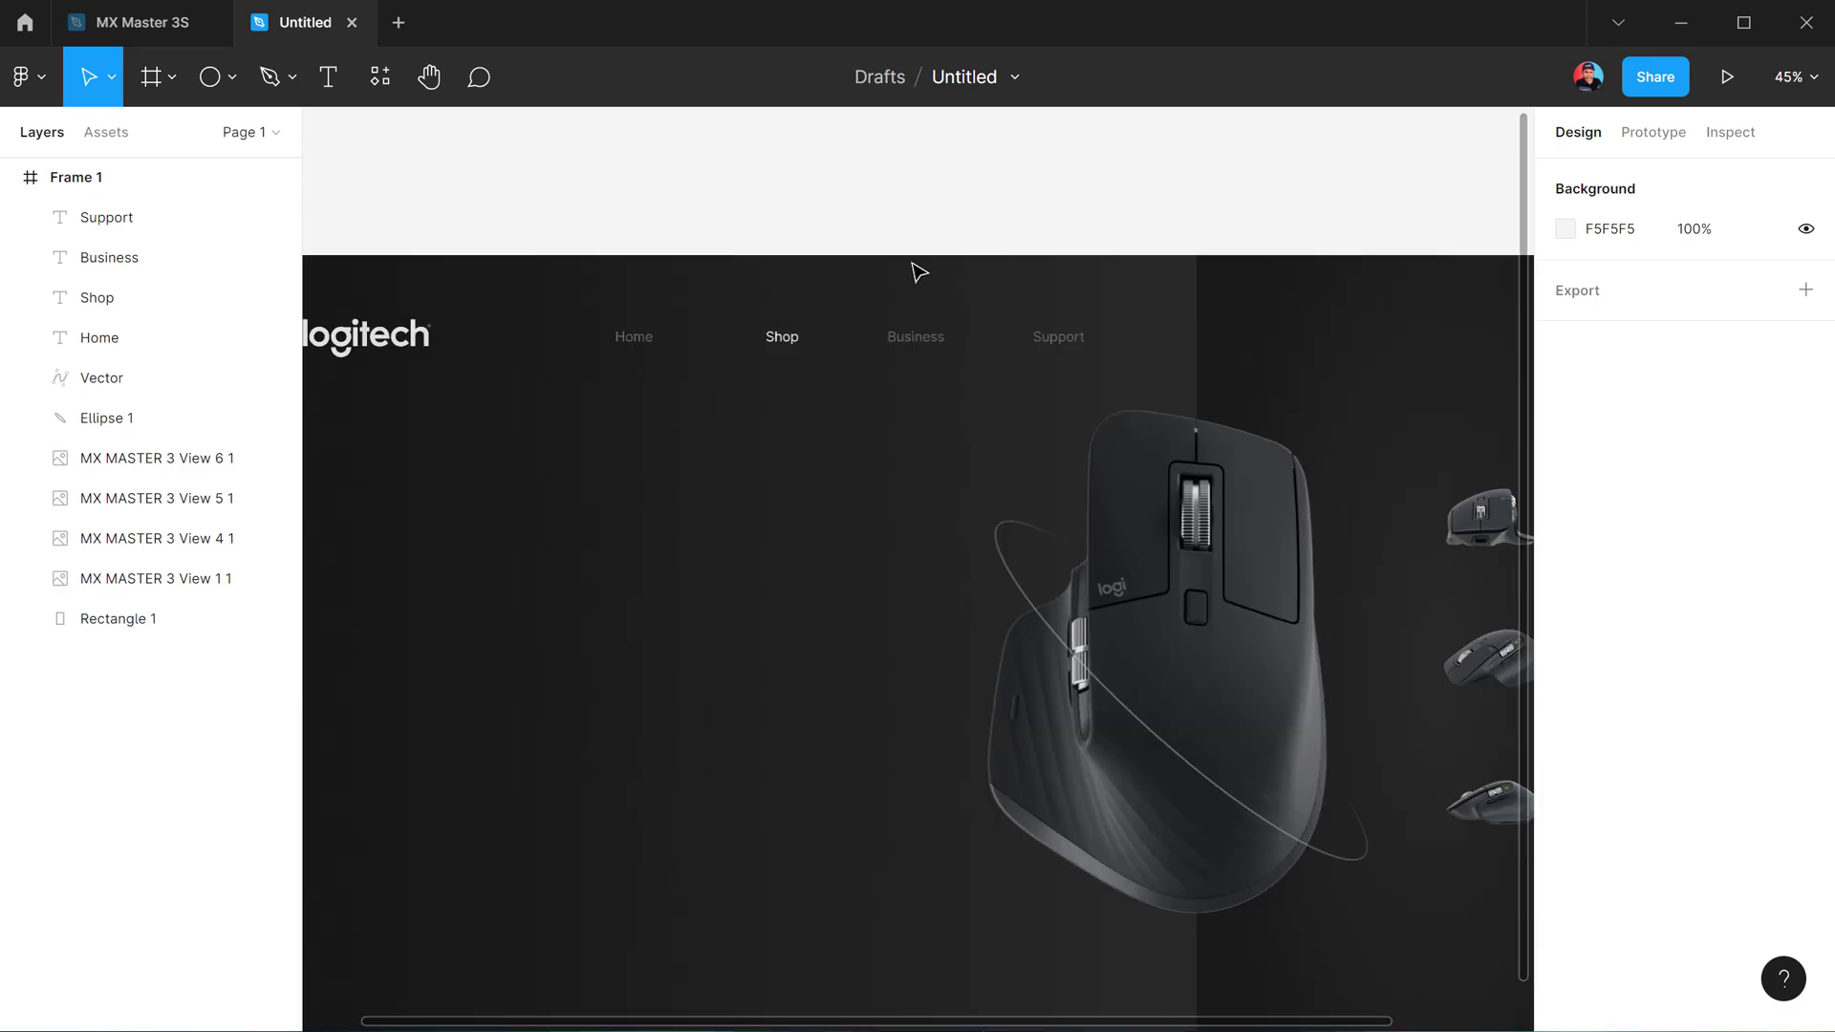
pyautogui.keyDown('ctrl'); pyautogui.scroll(-2, 917, 271); pyautogui.keyUp('ctrl')
pyautogui.keyDown('ctrl'); pyautogui.scroll(2, 889, 339); pyautogui.keyUp('ctrl')
pyautogui.keyDown('ctrl'); pyautogui.scroll(-2, 879, 342); pyautogui.keyUp('ctrl')
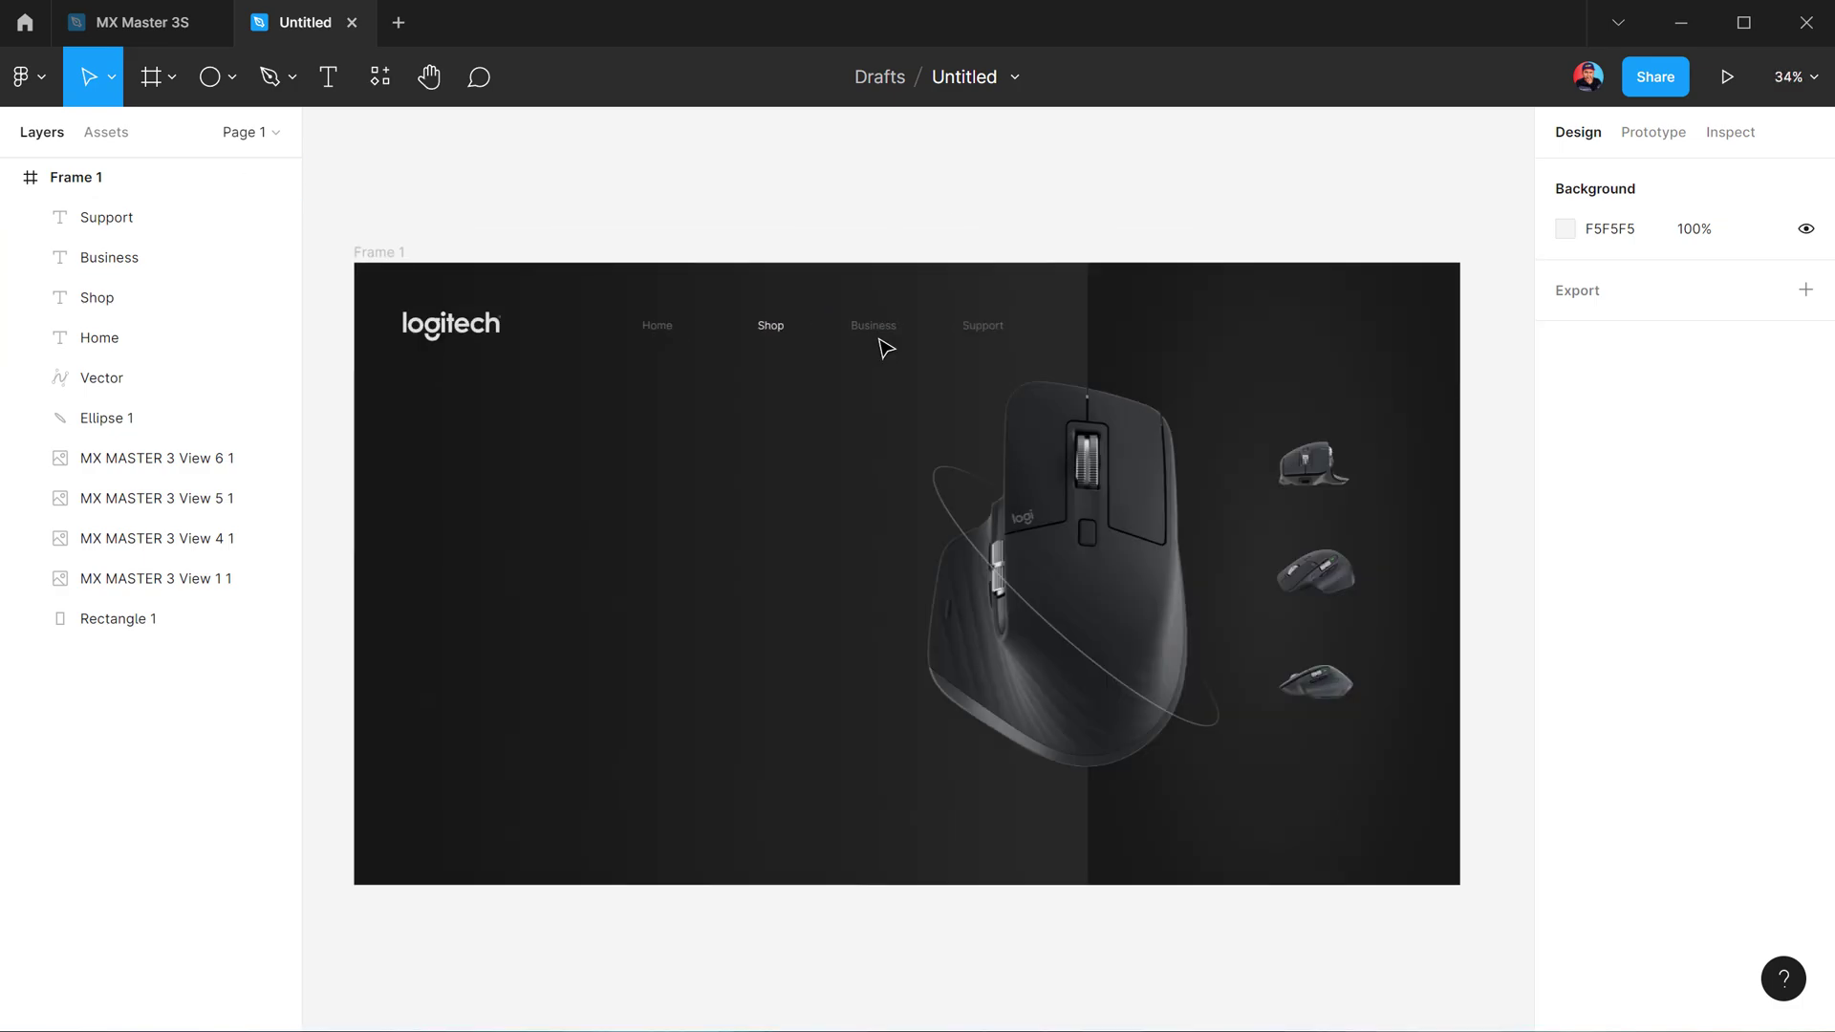
# Duplicate Support to the right and retype the copy as Search
pyautogui.click(994, 327)
pyautogui.keyDown('alt'); pyautogui.moveTo(998, 334); pyautogui.dragTo(1206, 335); pyautogui.keyUp('alt')
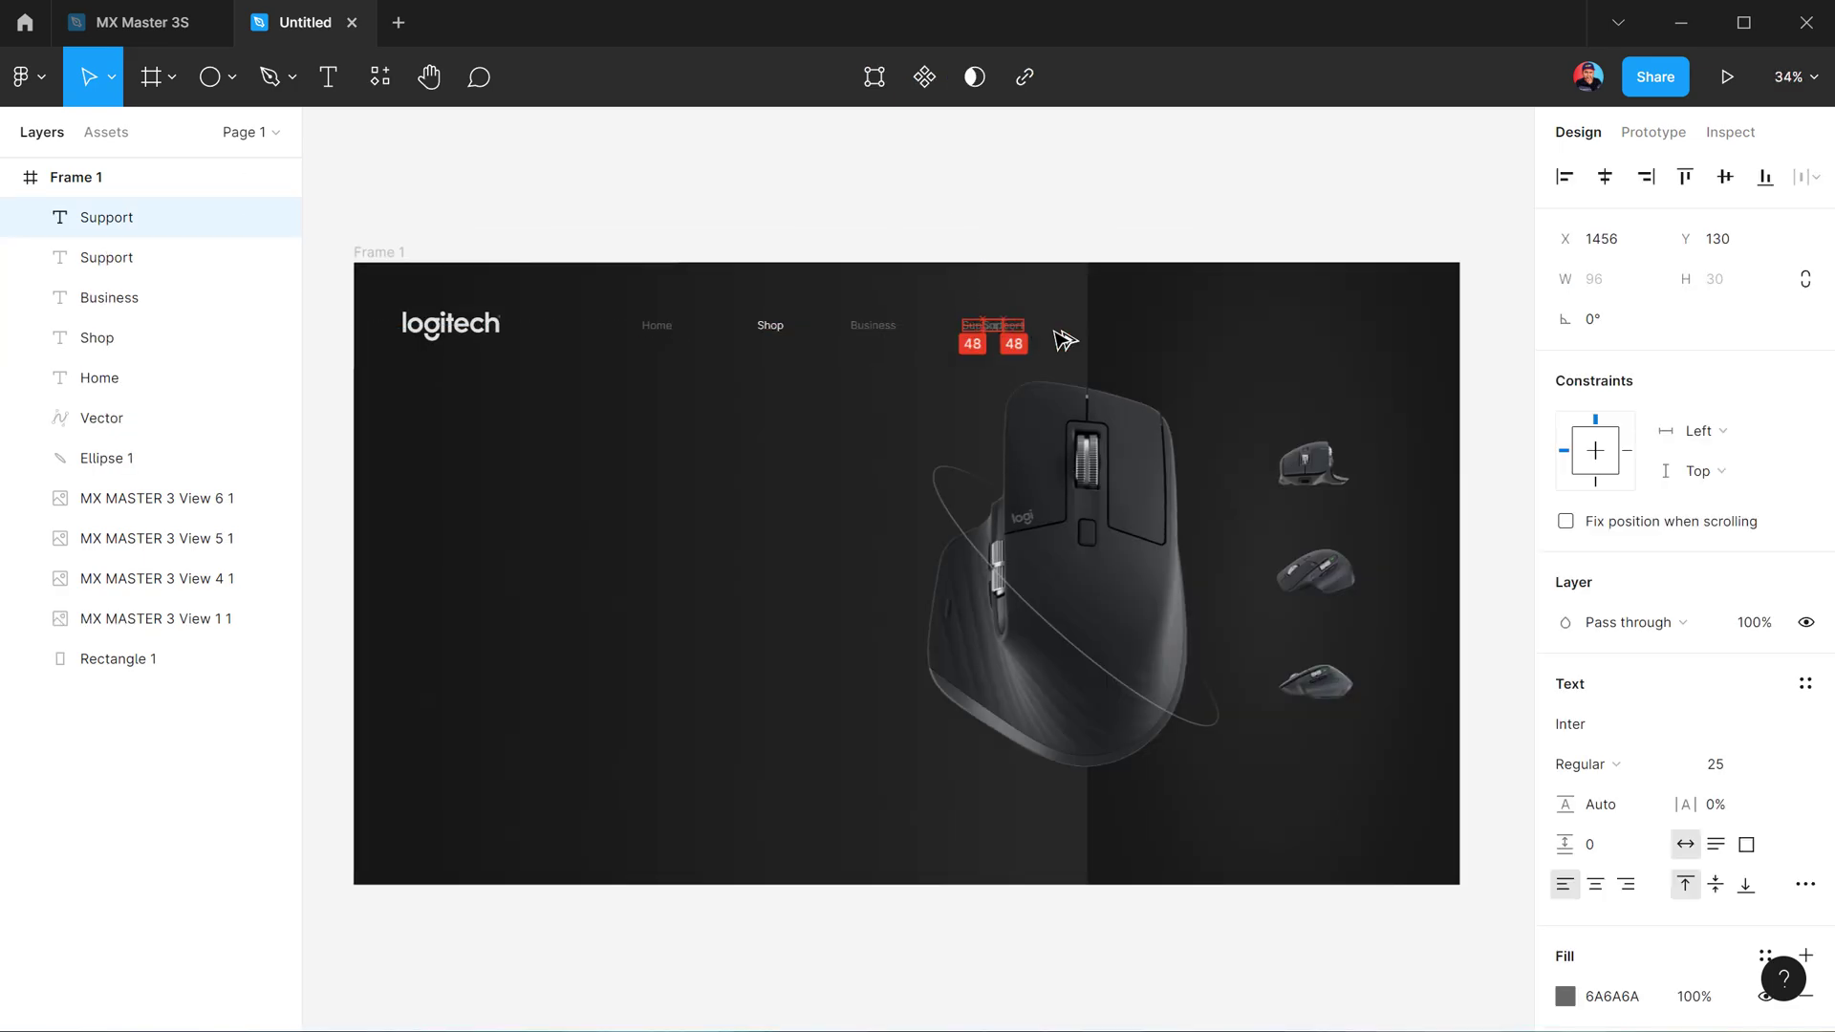
pyautogui.keyDown('ctrl'); pyautogui.scroll(3, 1206, 334); pyautogui.keyUp('ctrl')
pyautogui.keyDown('ctrl'); pyautogui.scroll(2, 1377, 335); pyautogui.keyUp('ctrl')
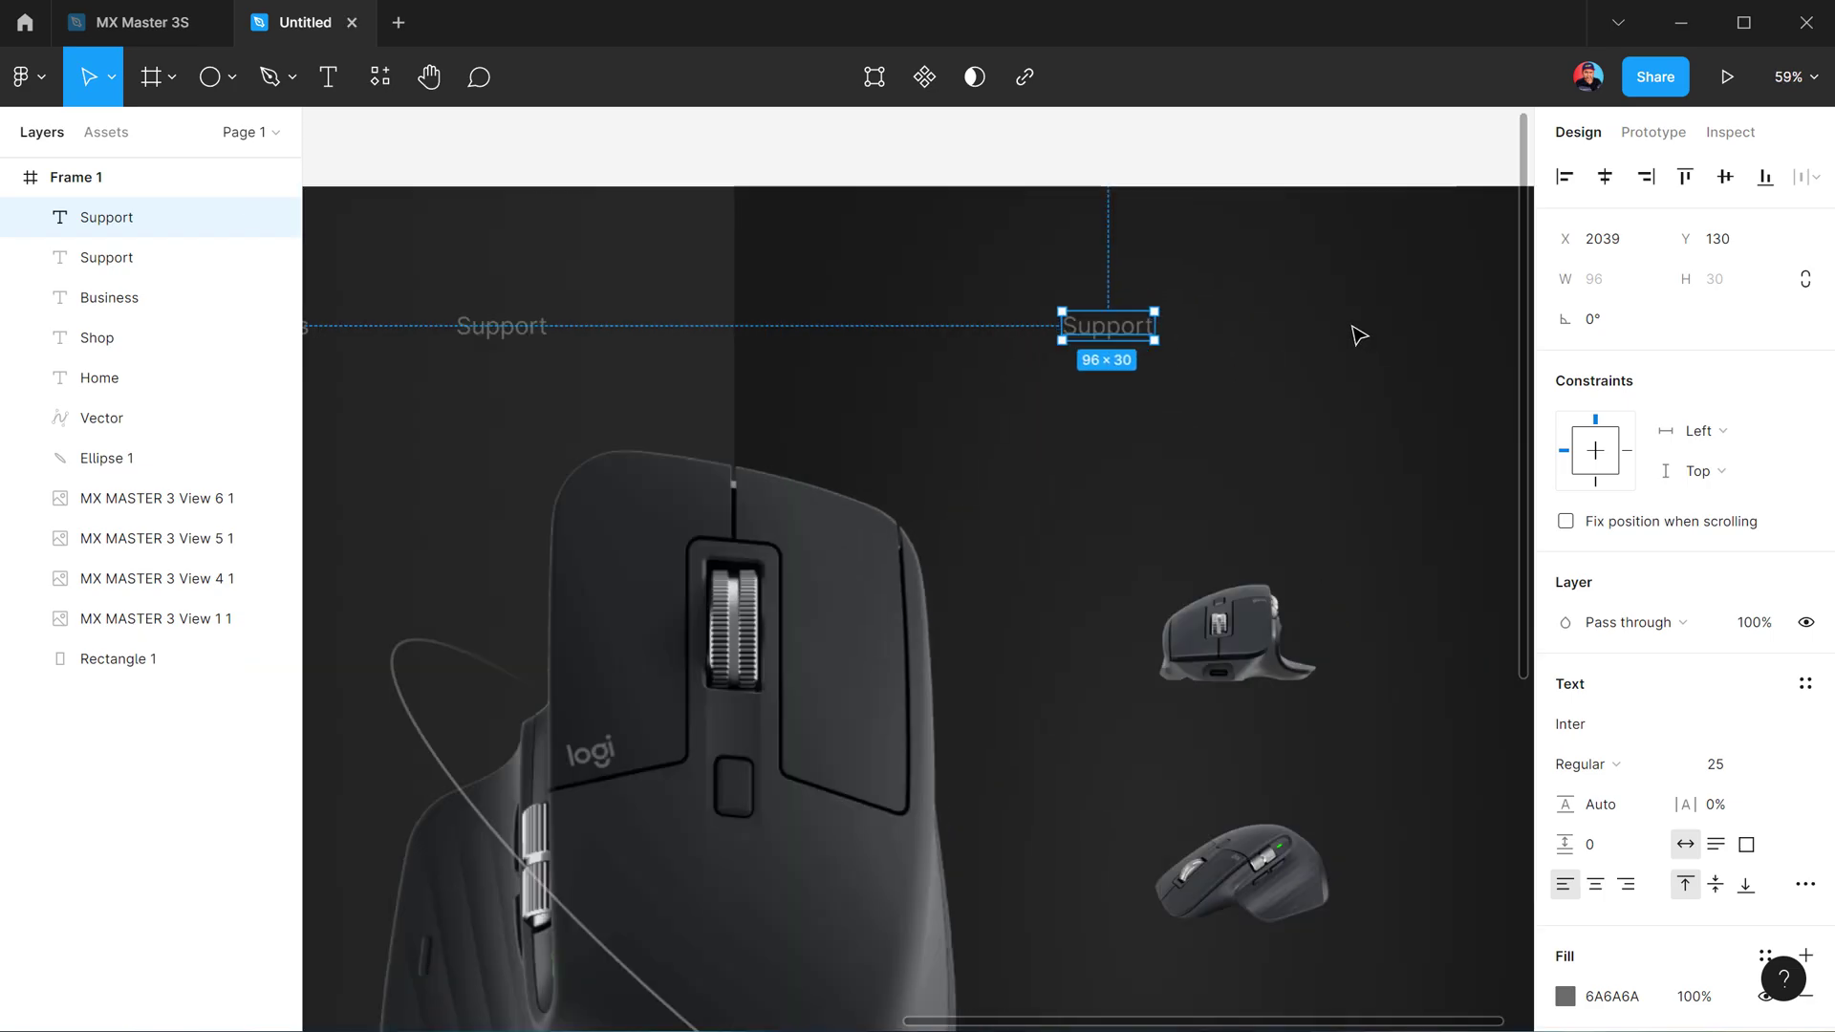
pyautogui.keyDown('ctrl'); pyautogui.scroll(3, 1271, 356); pyautogui.keyUp('ctrl')
pyautogui.doubleClick(944, 367)
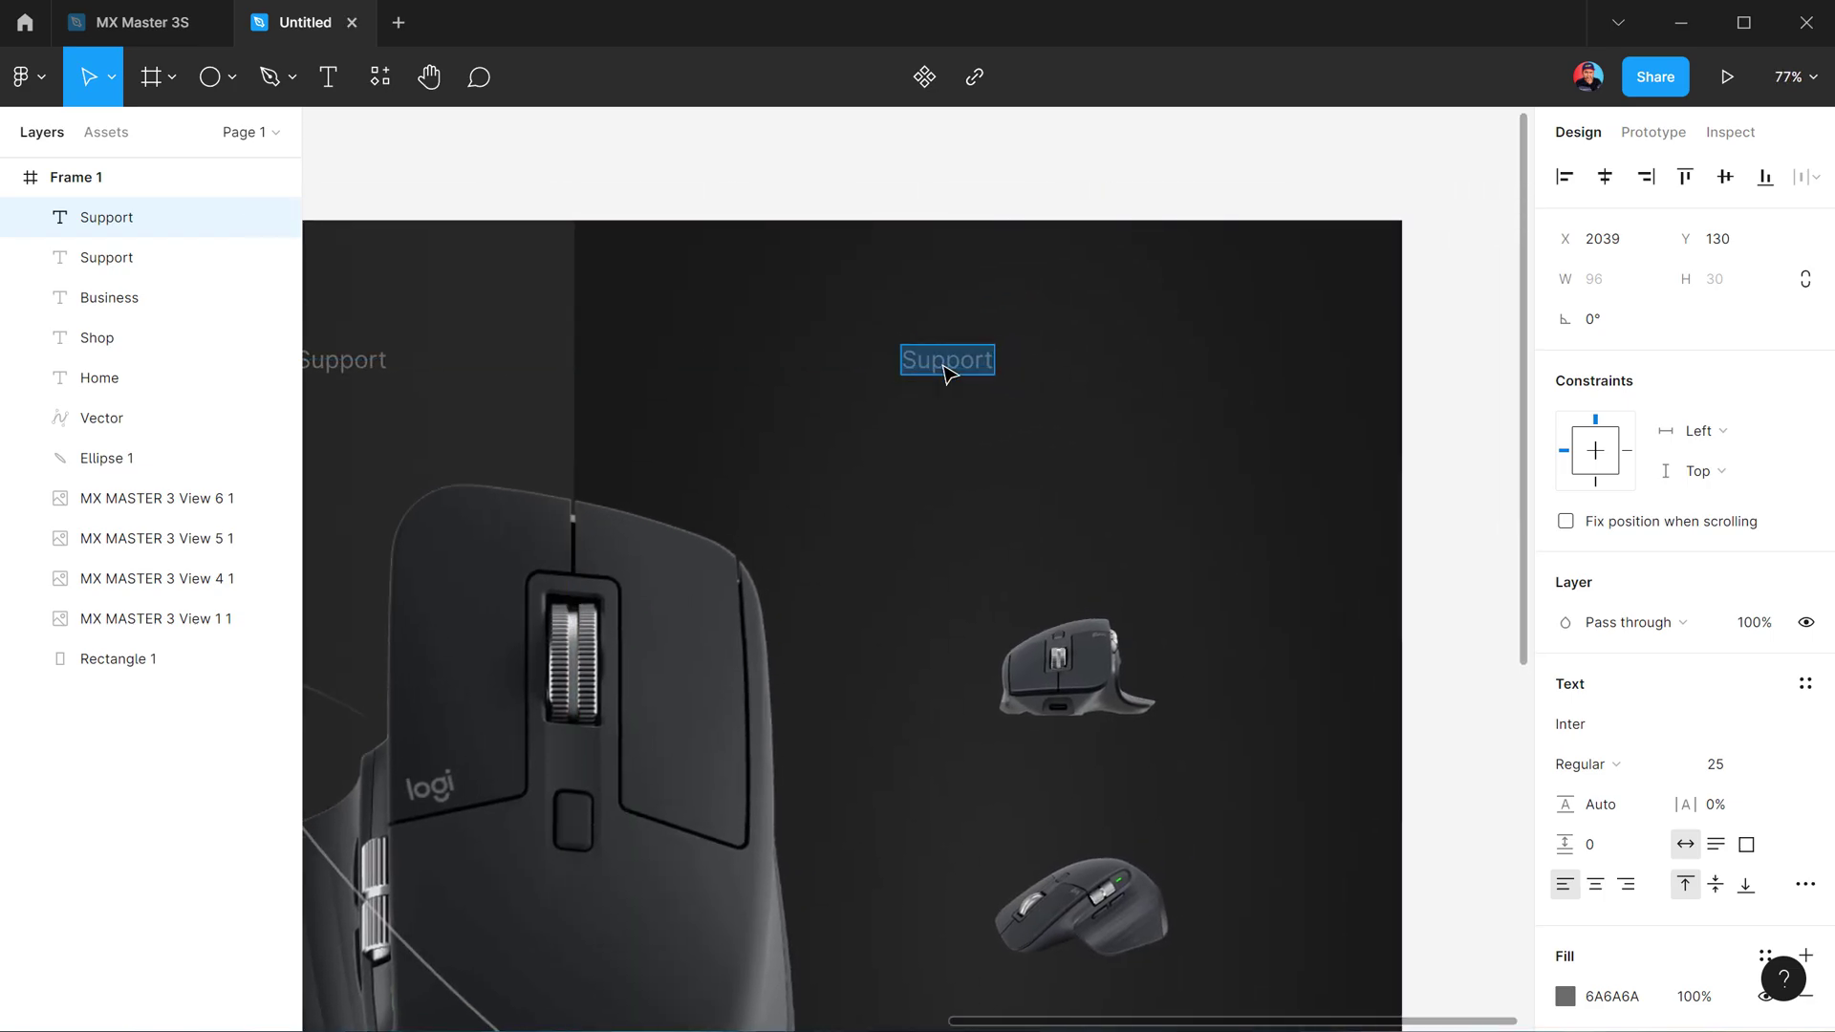
pyautogui.write('Search')
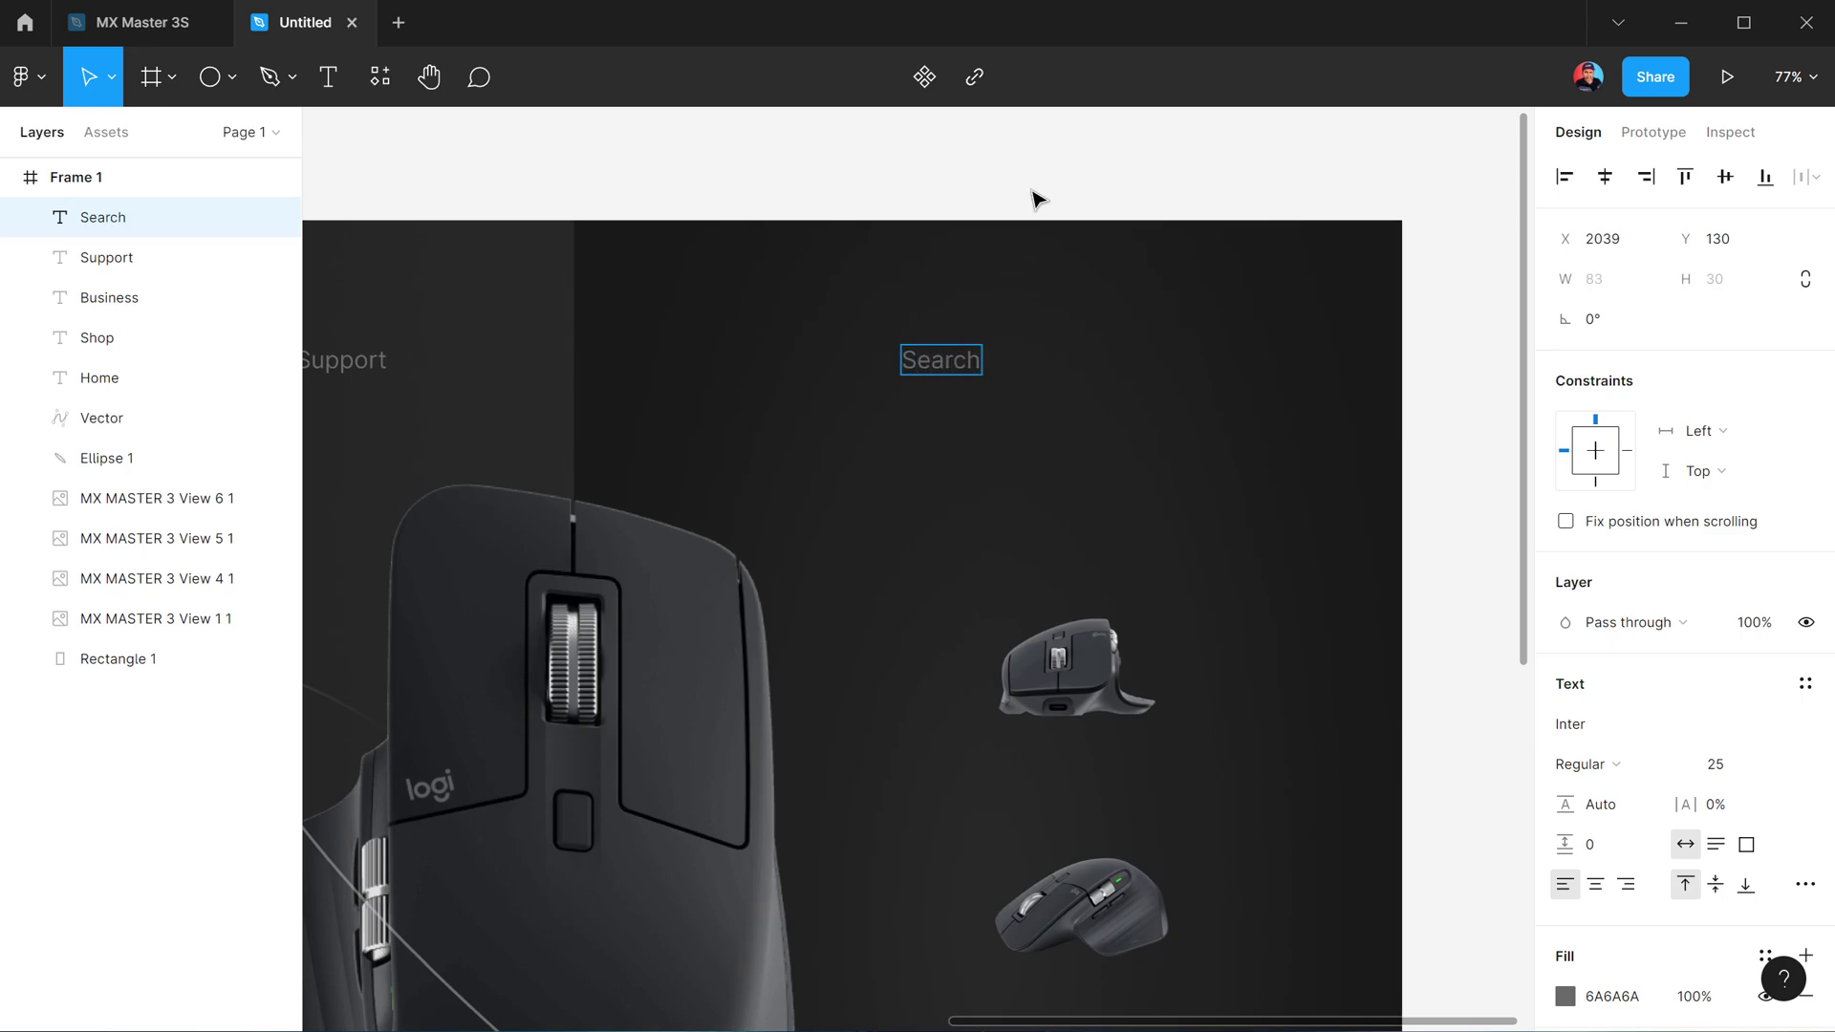
pyautogui.press('Escape')
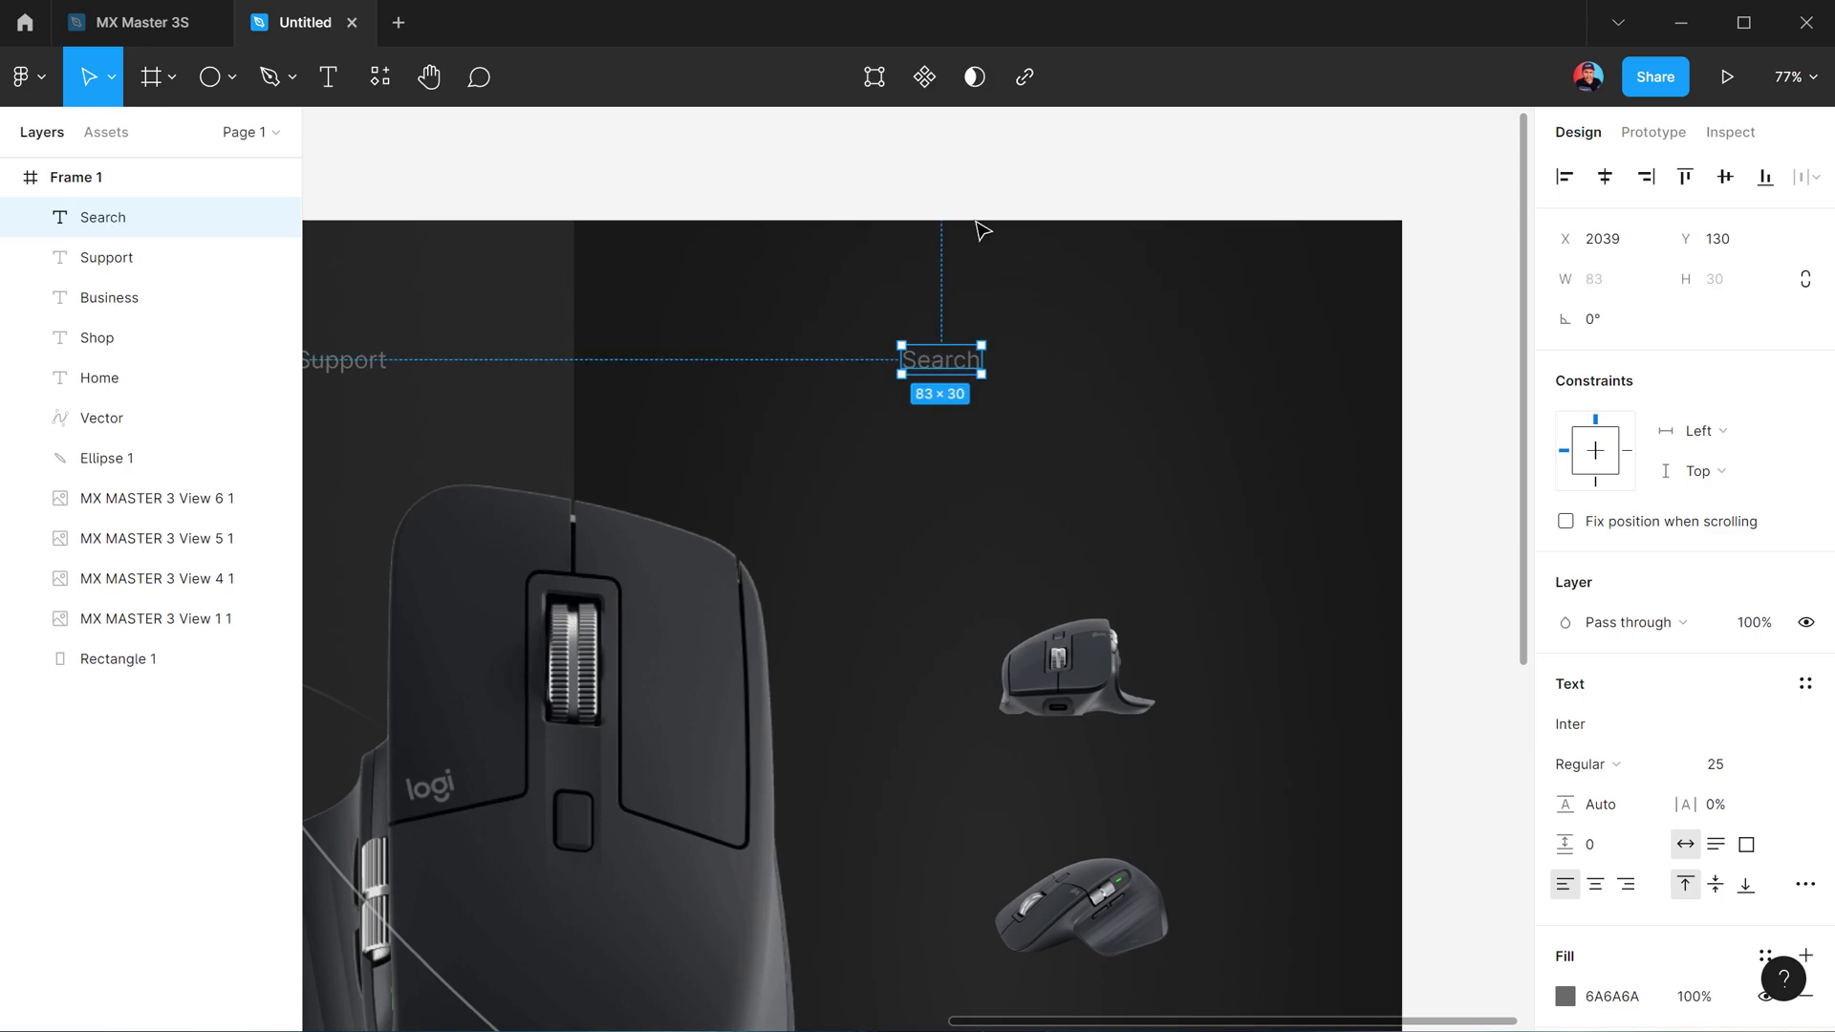
# Duplicate Search to its right and retype the copy as Login
pyautogui.keyDown('alt'); pyautogui.moveTo(955, 386); pyautogui.dragTo(1134, 366); pyautogui.keyUp('alt')
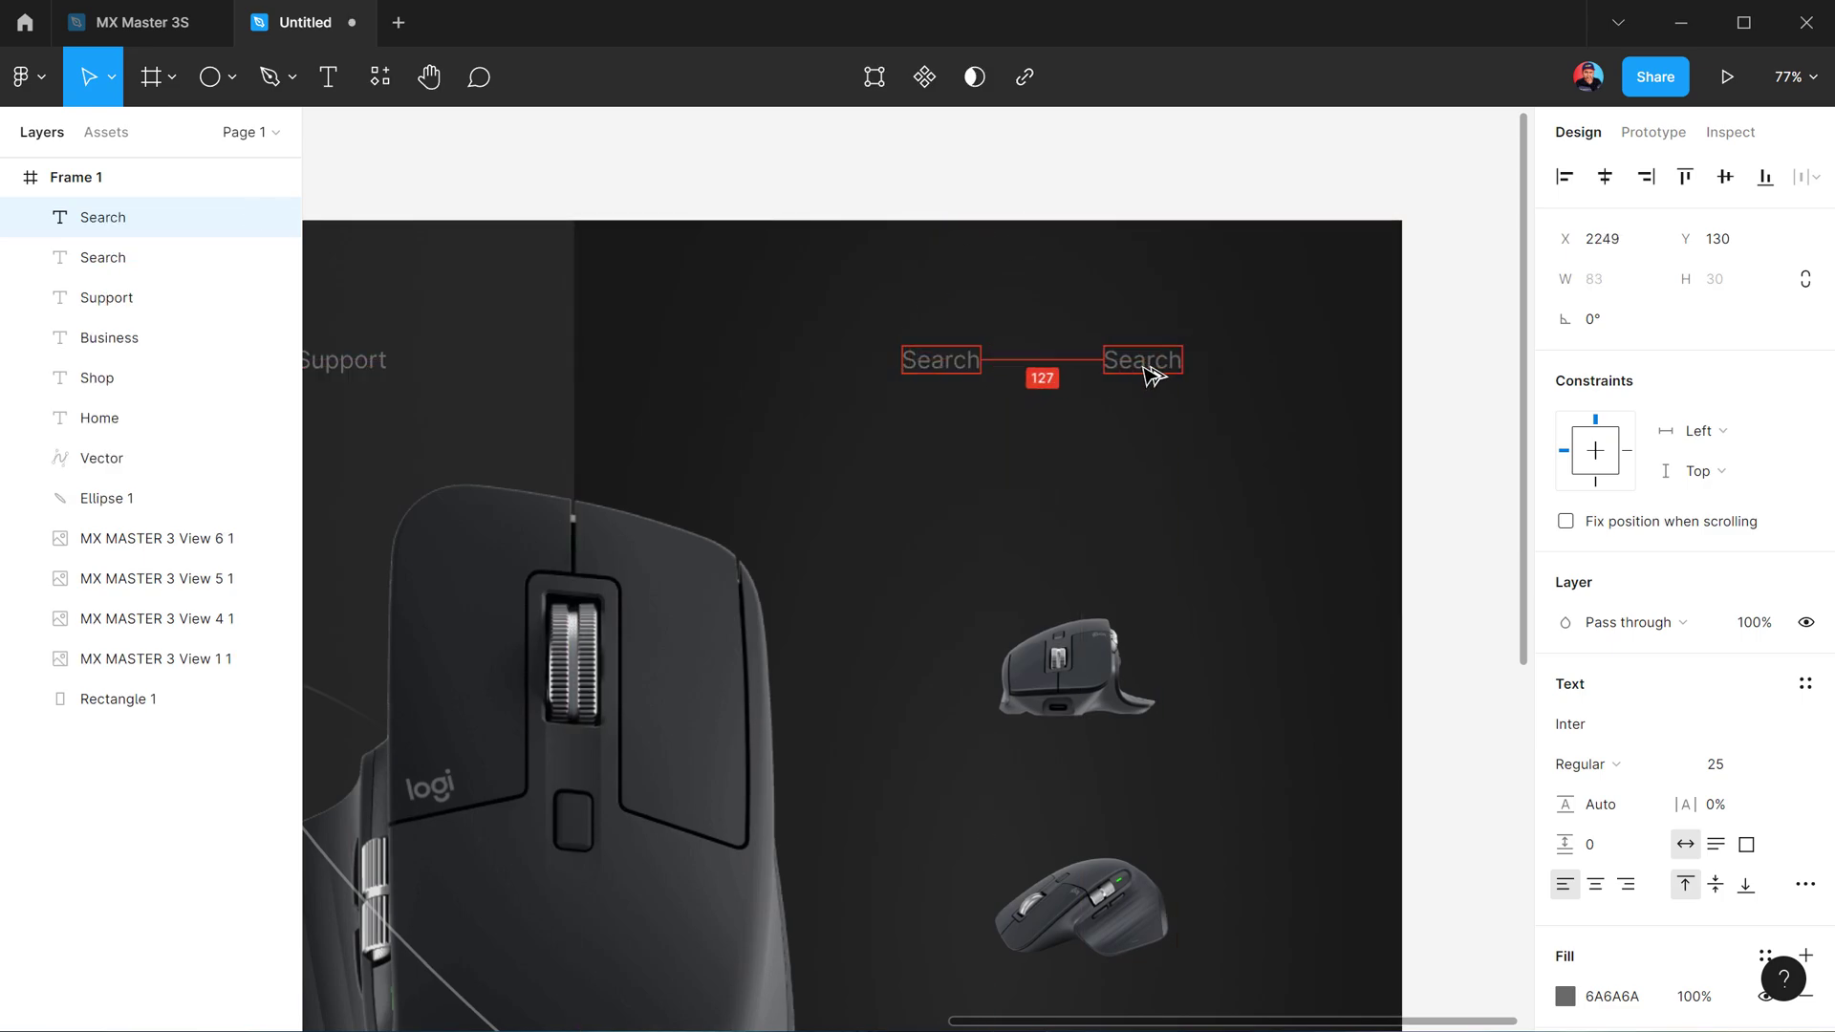
pyautogui.doubleClick(1132, 366)
pyautogui.write('Lo')
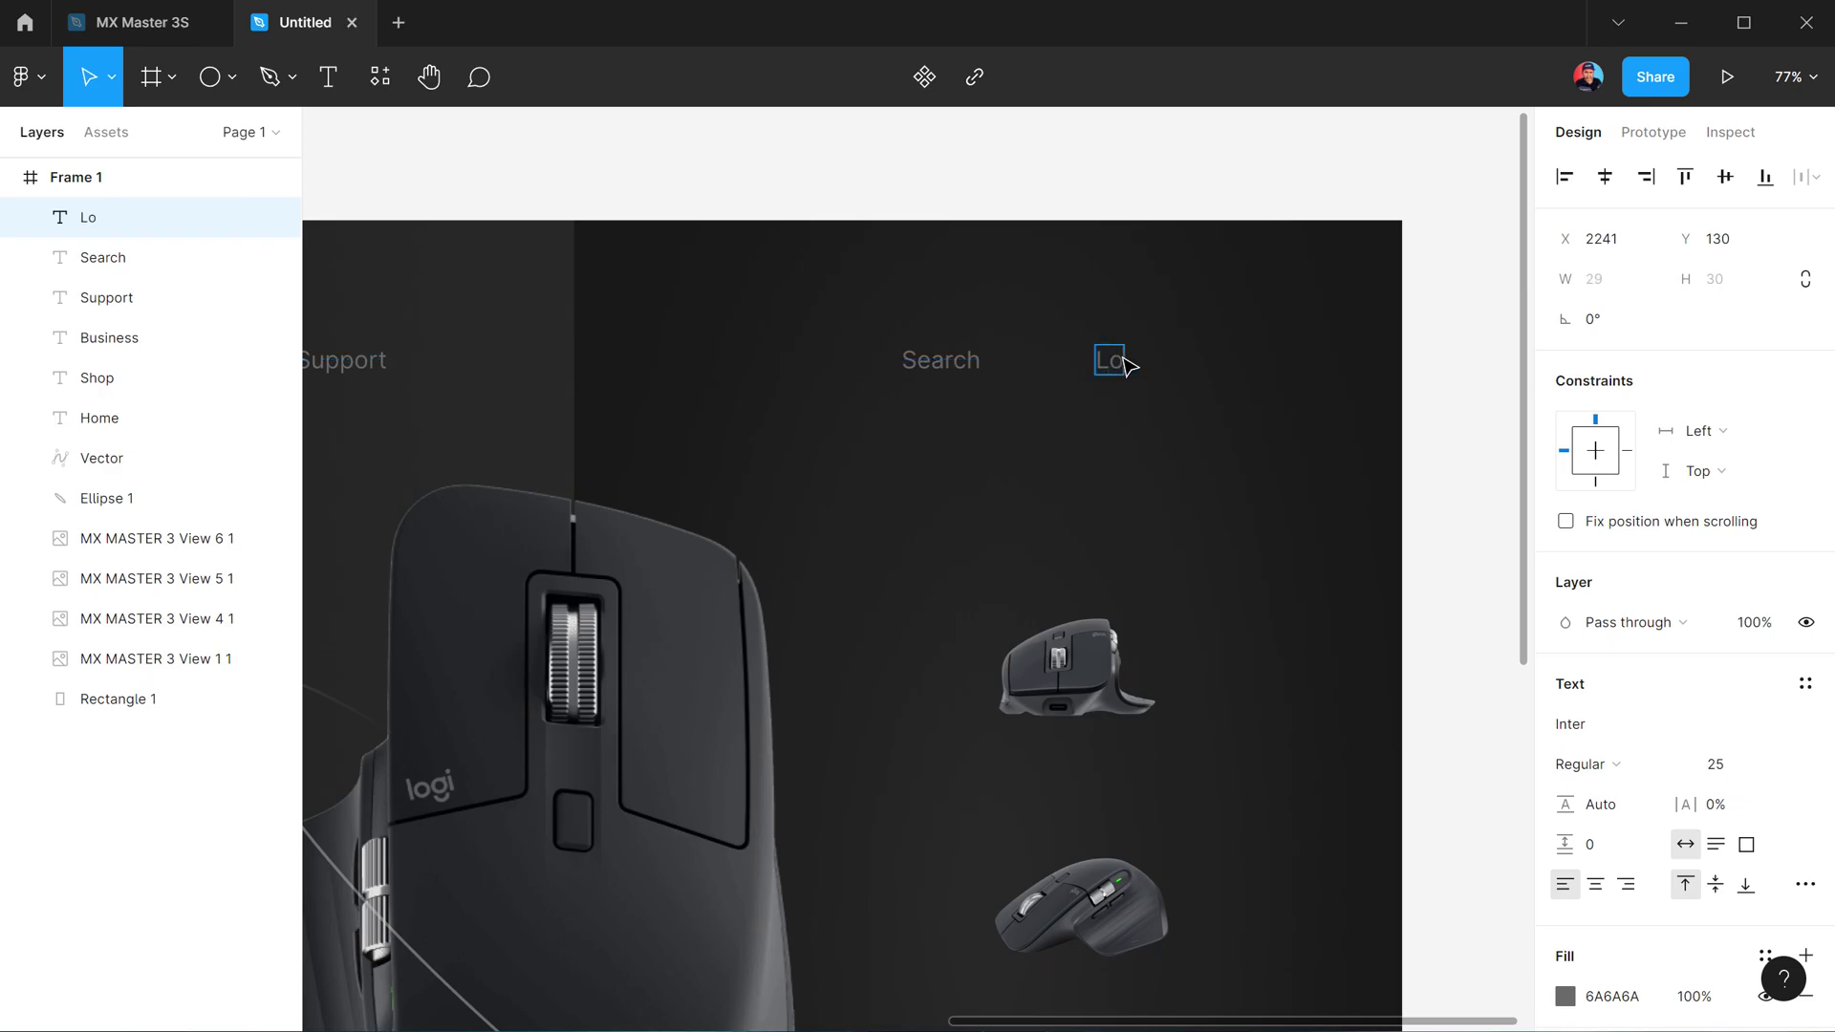
pyautogui.write('gin')
pyautogui.press('Escape')
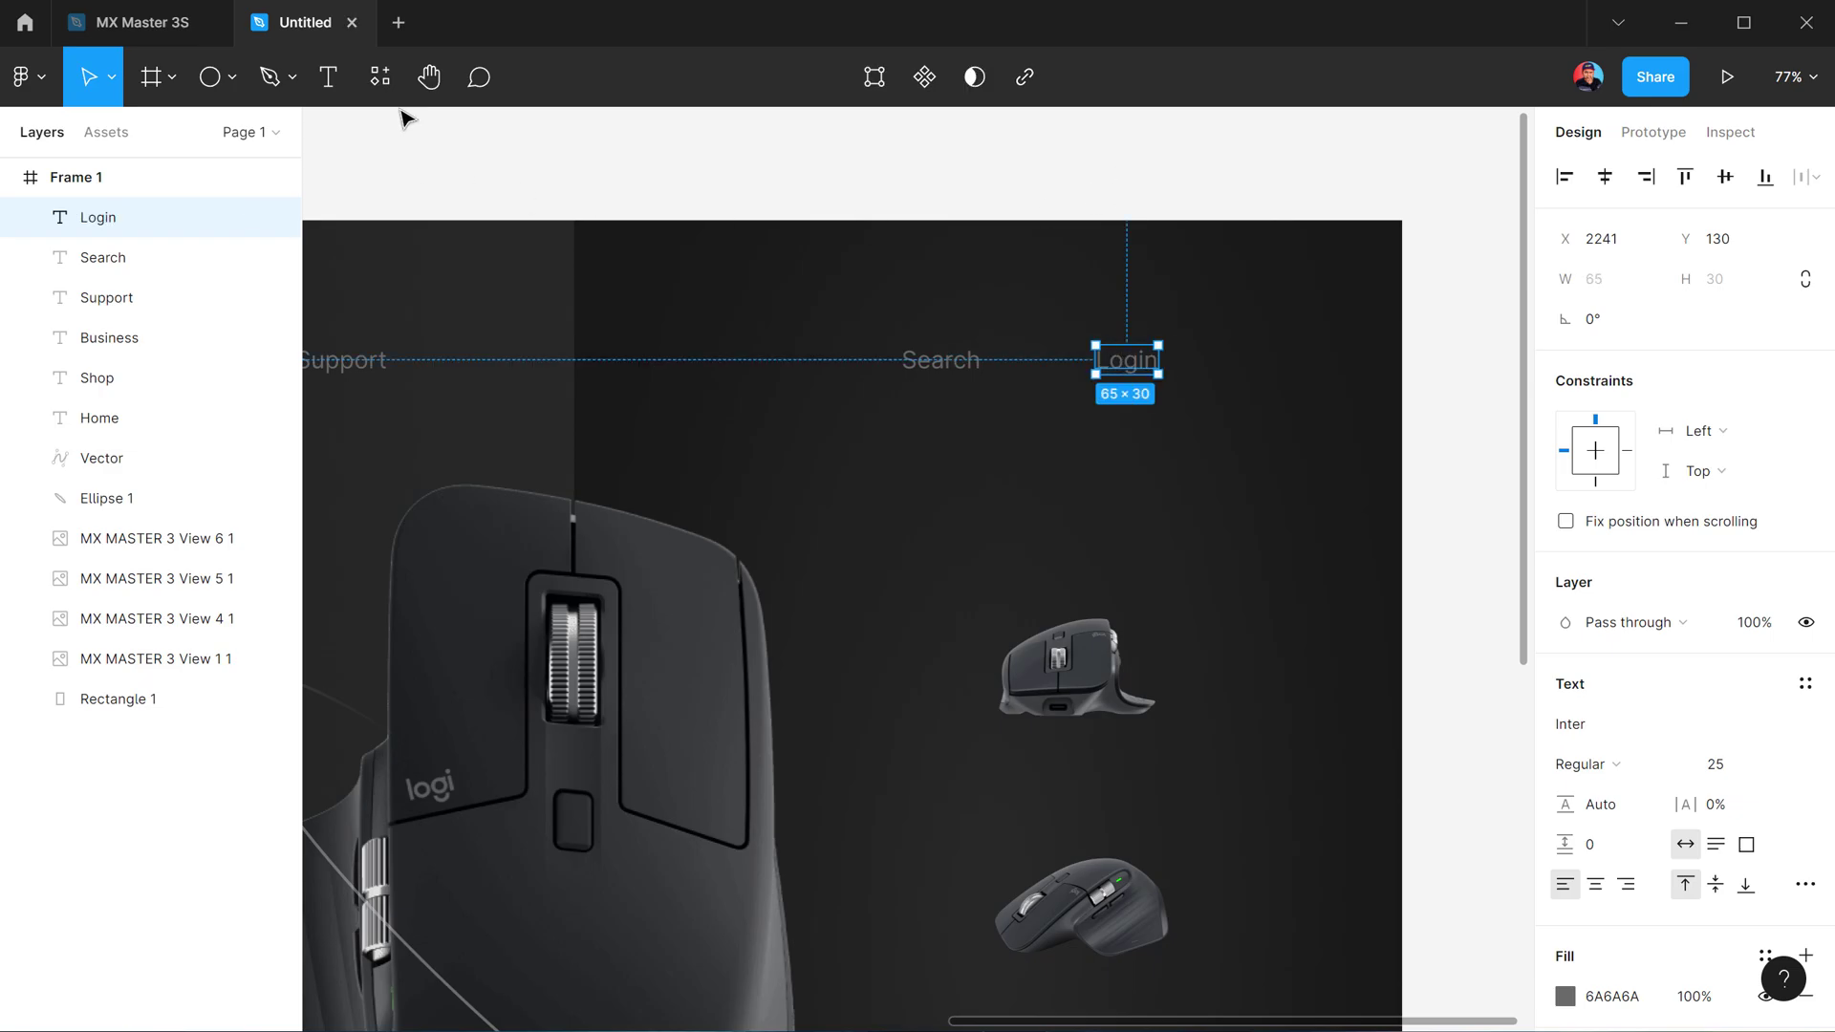
pyautogui.click(143, 22)
pyautogui.keyDown('ctrl'); pyautogui.scroll(3, 1183, 382); pyautogui.keyUp('ctrl')
# Bring the search and shopping-bag icons from the MX Master 3S file beside the Search label
pyautogui.moveTo(1161, 221); pyautogui.dragTo(989, 279)
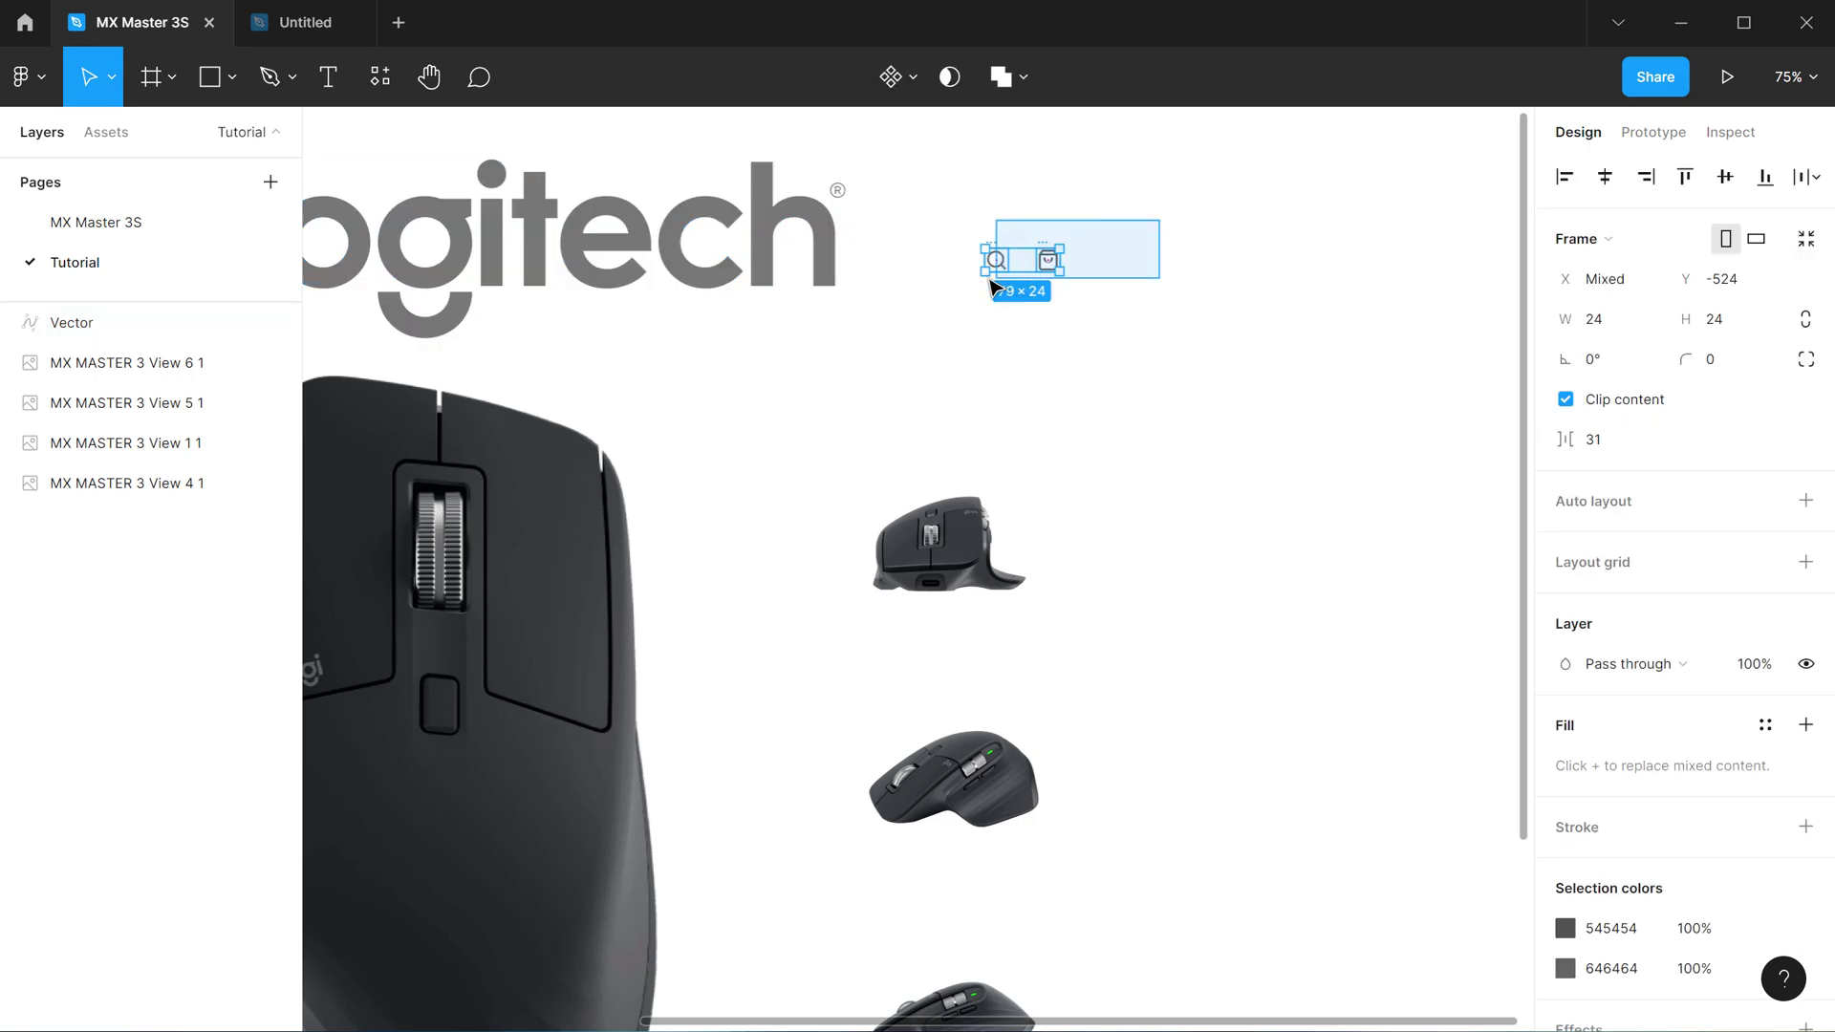
pyautogui.click(330, 21)
pyautogui.hotkey('ctrl', 'v')
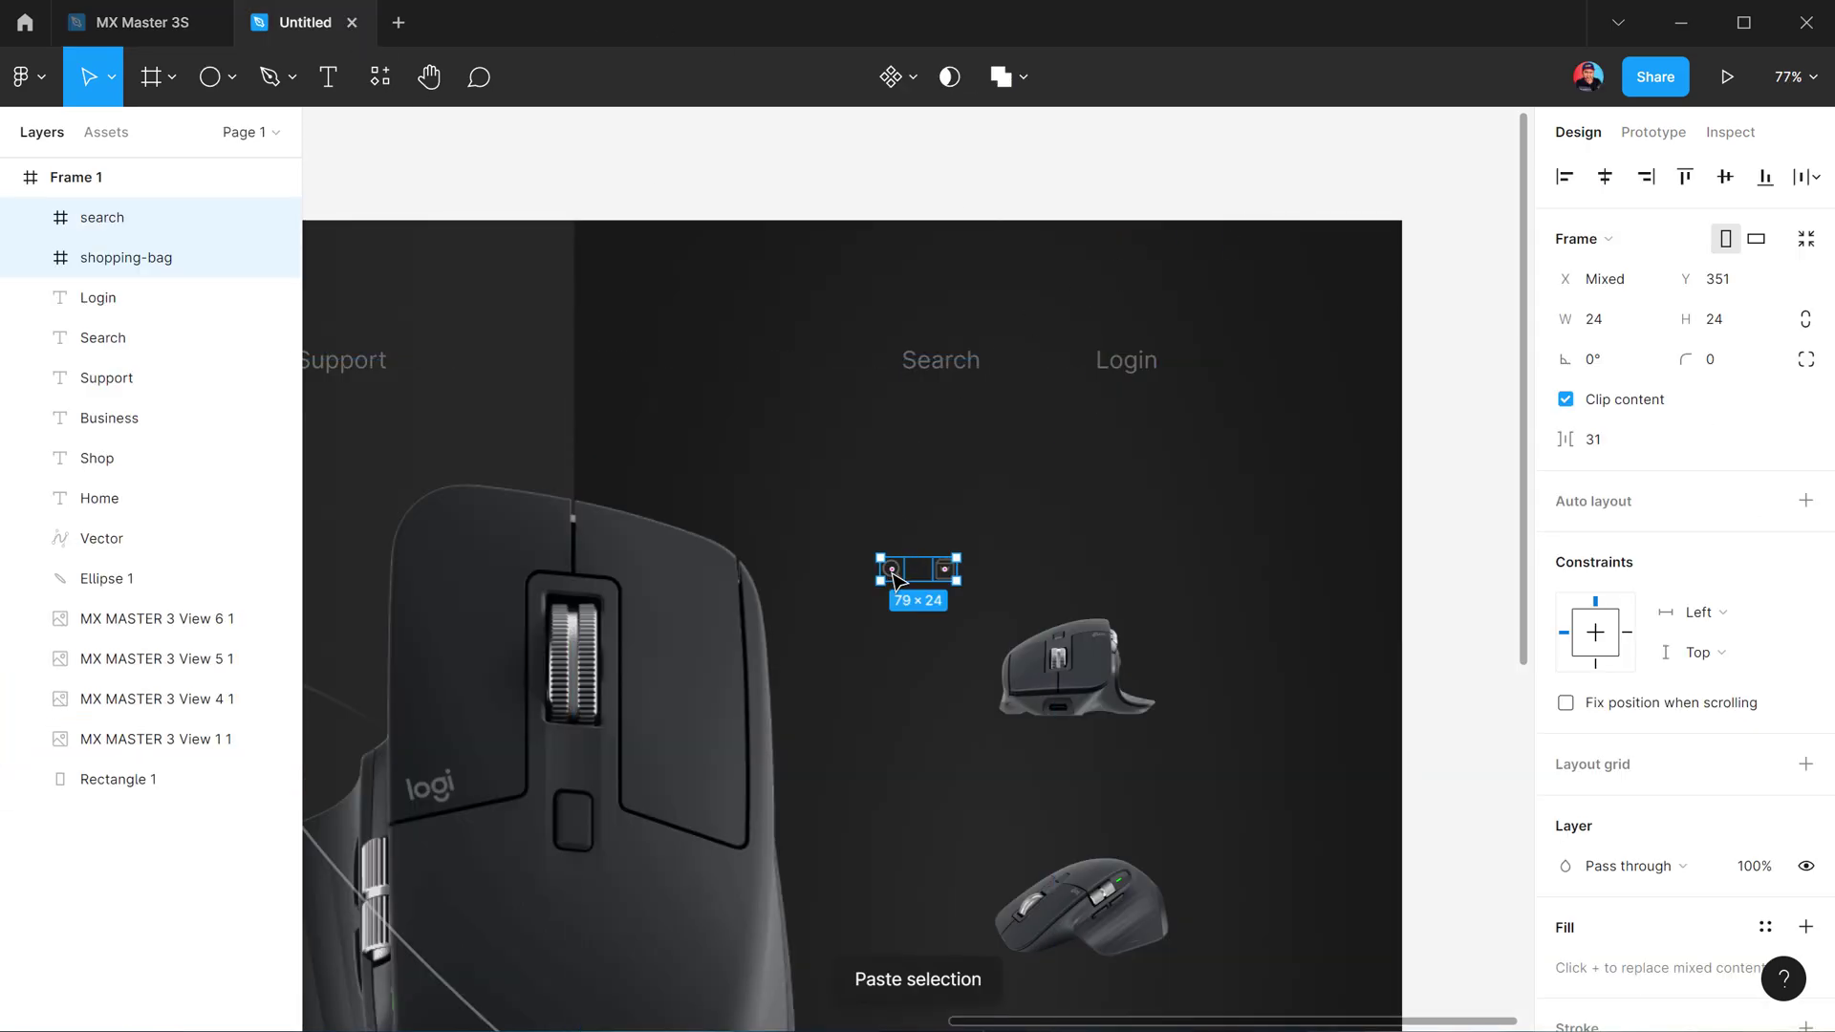
pyautogui.moveTo(903, 576); pyautogui.dragTo(895, 363)
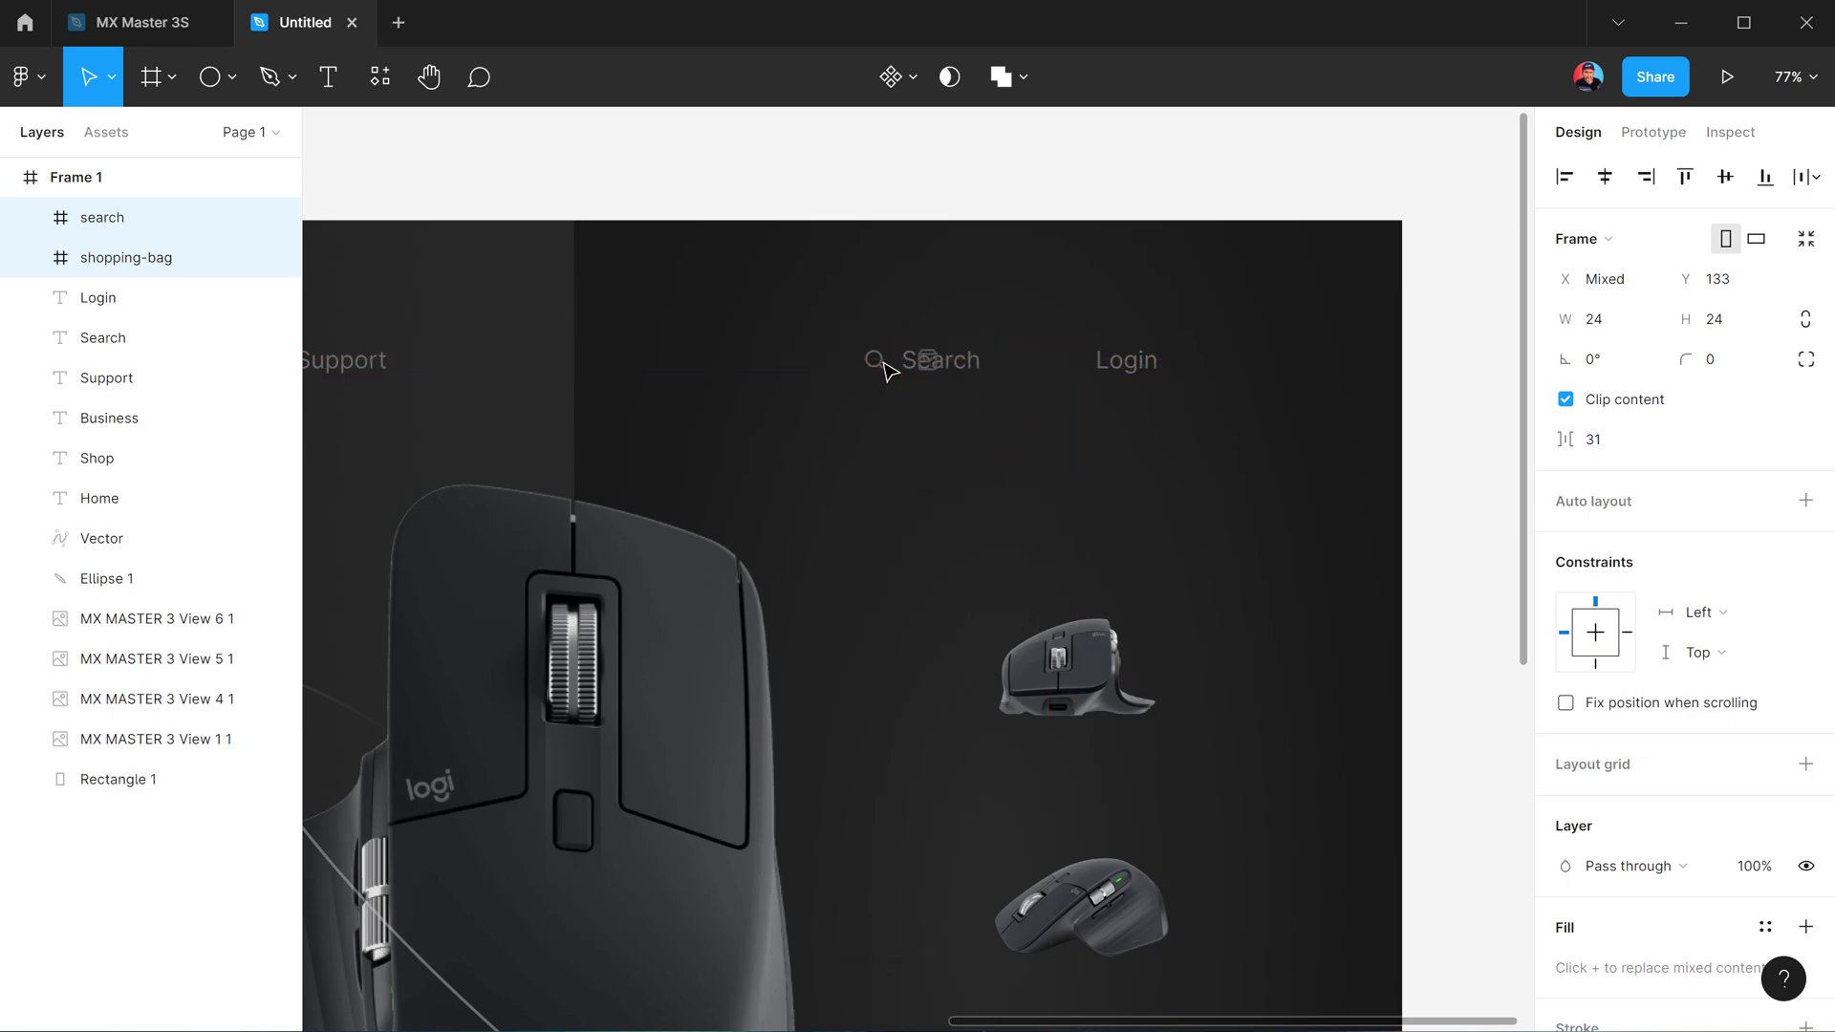
pyautogui.click(1052, 201)
# Set the Search and Login labels' fill to light grey C3C3C3
pyautogui.click(922, 368)
pyautogui.keyDown('shift'); pyautogui.click(1126, 363); pyautogui.keyUp('shift')
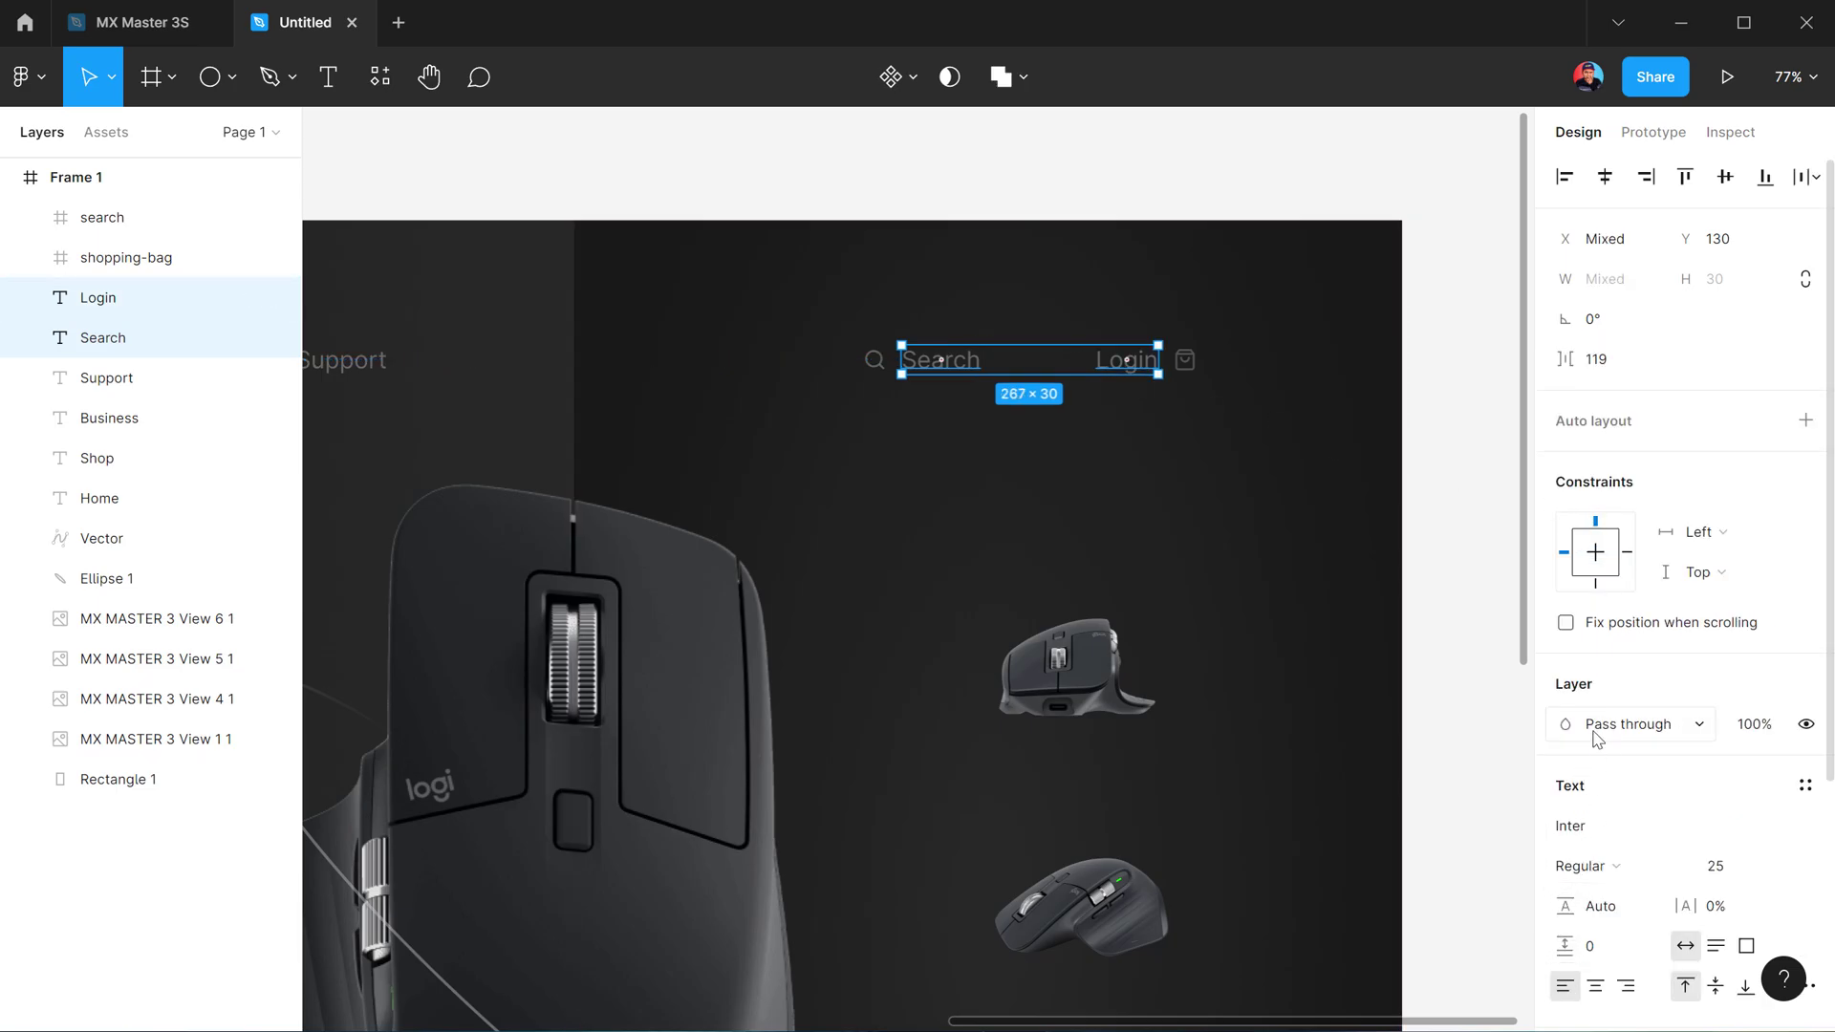
pyautogui.scroll(-3, 1593, 739)
pyautogui.click(1565, 888)
pyautogui.write('C3C3C3')
pyautogui.press('Return')
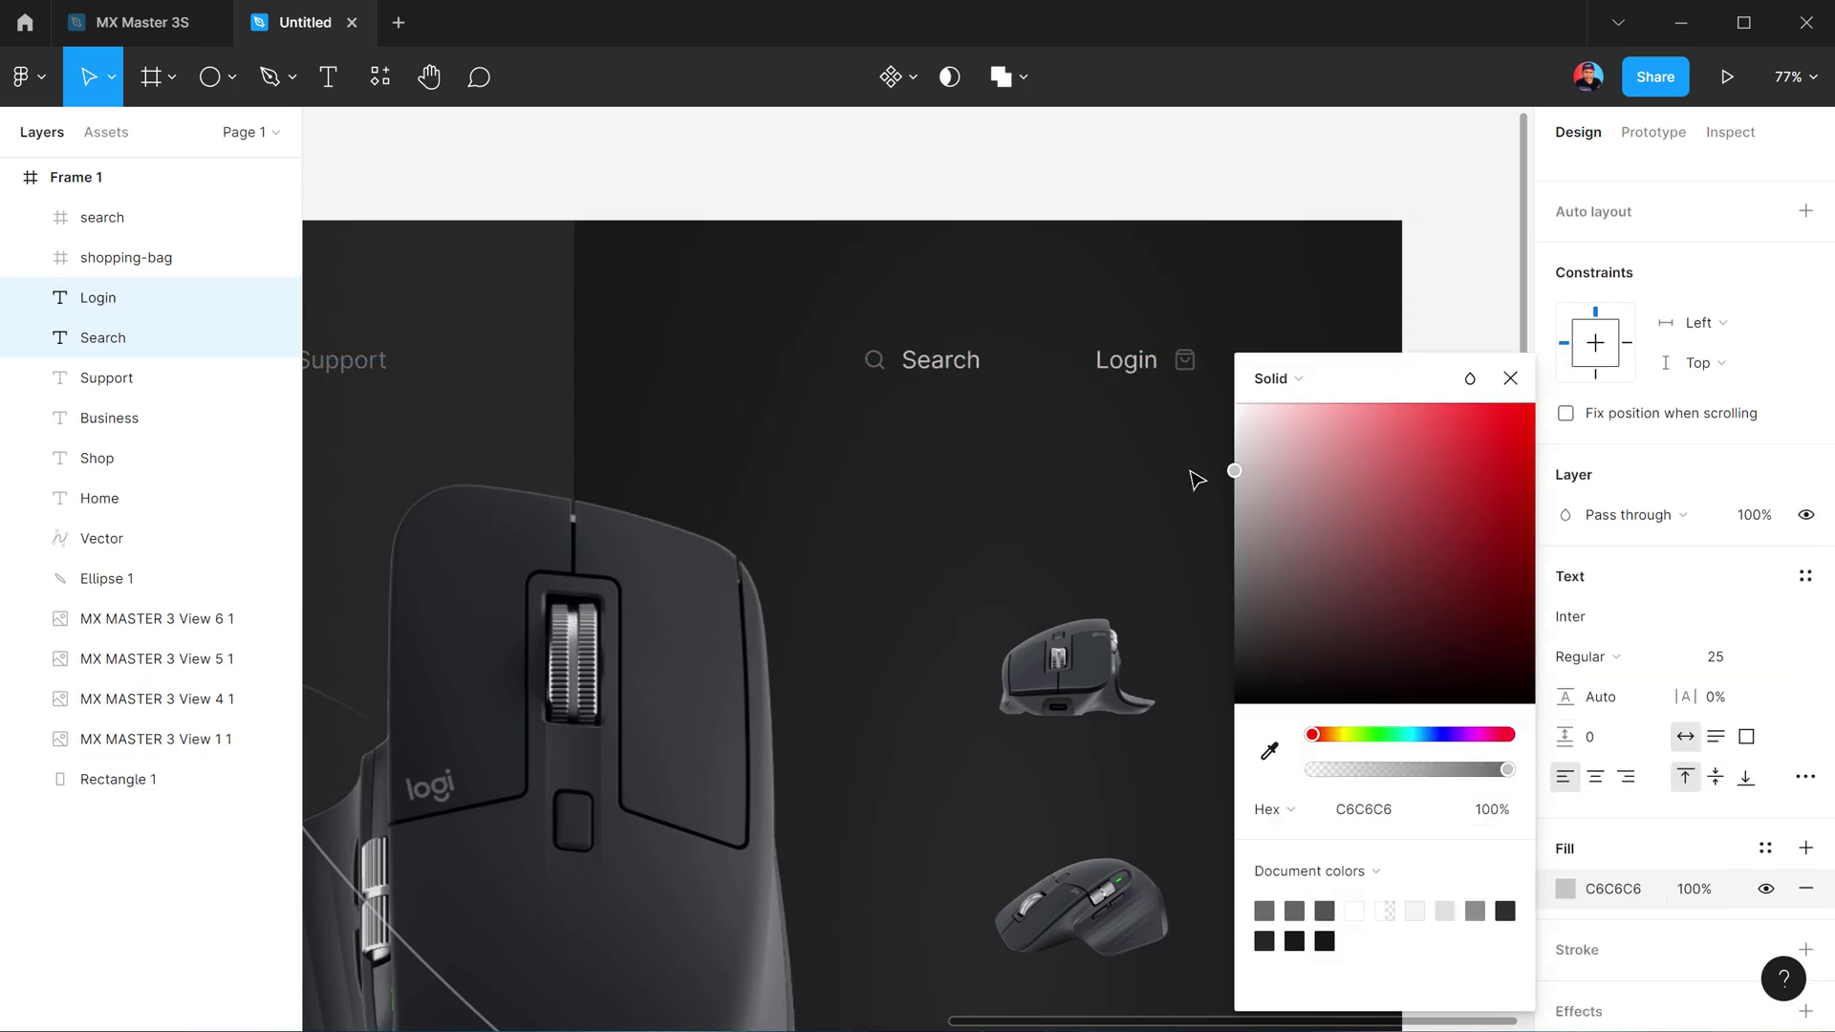
pyautogui.click(1423, 246)
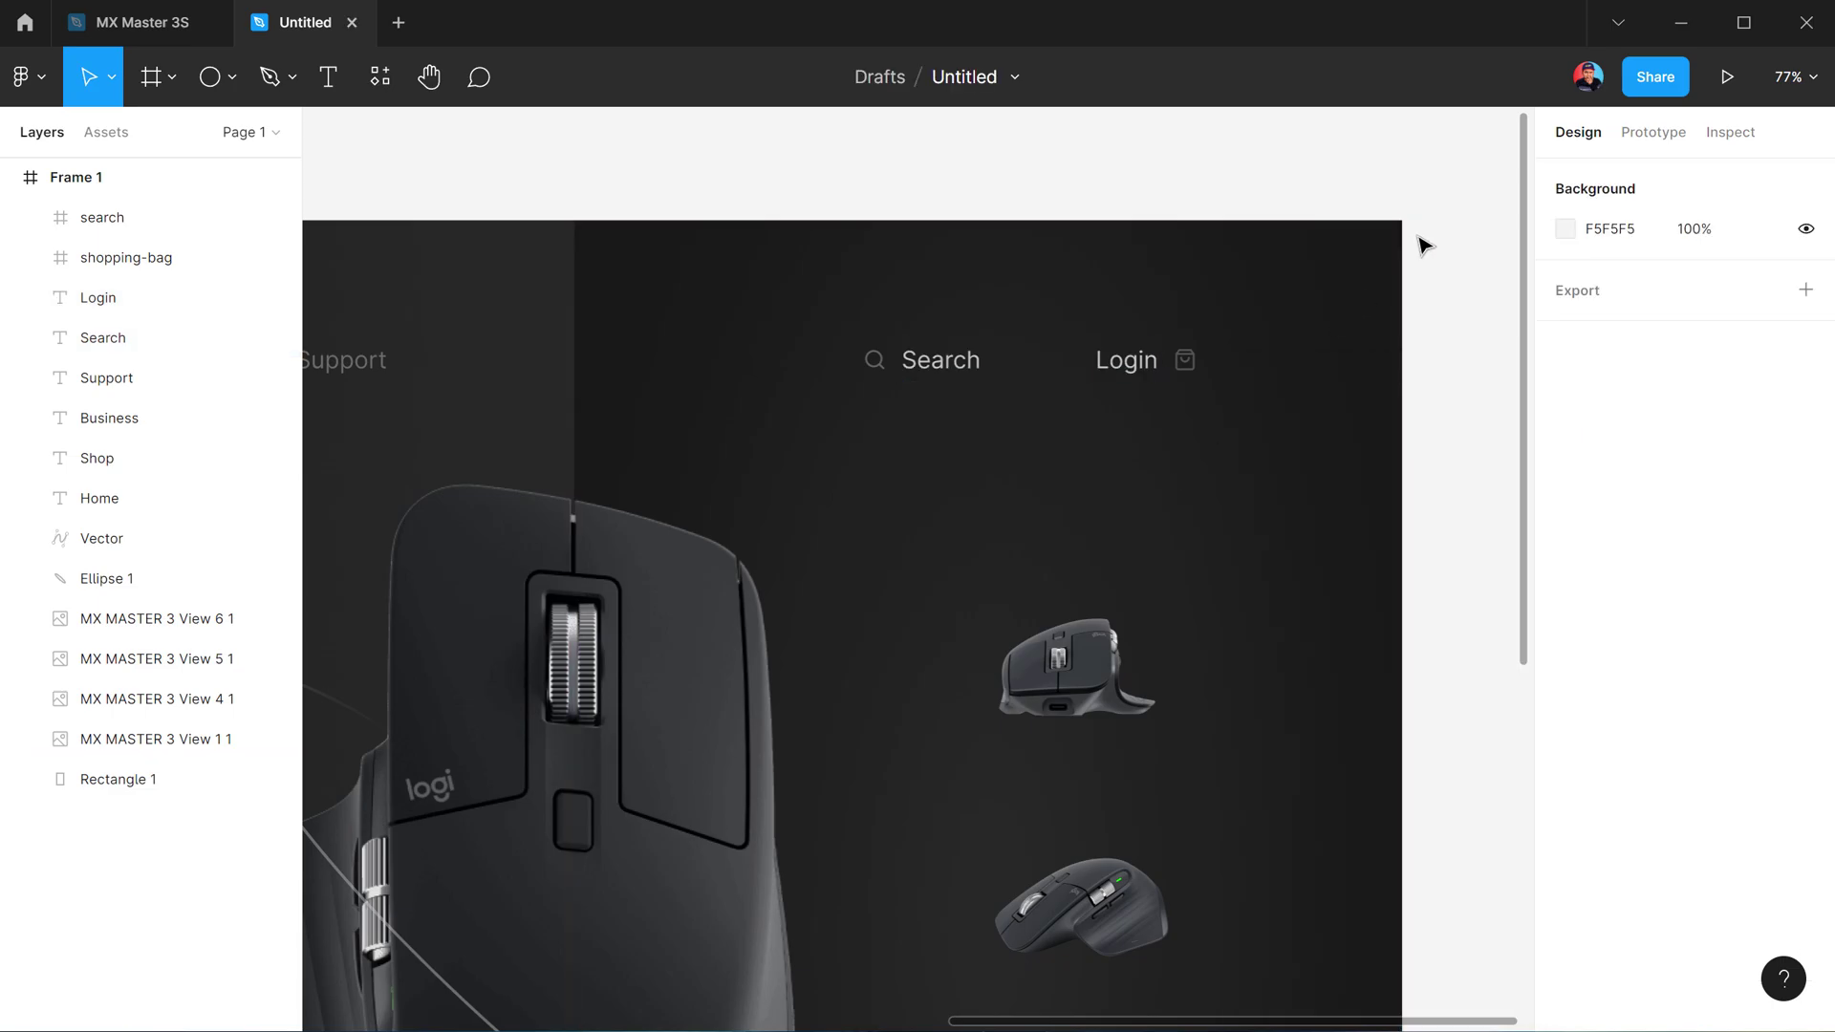
pyautogui.scroll(-5, 1108, 361)
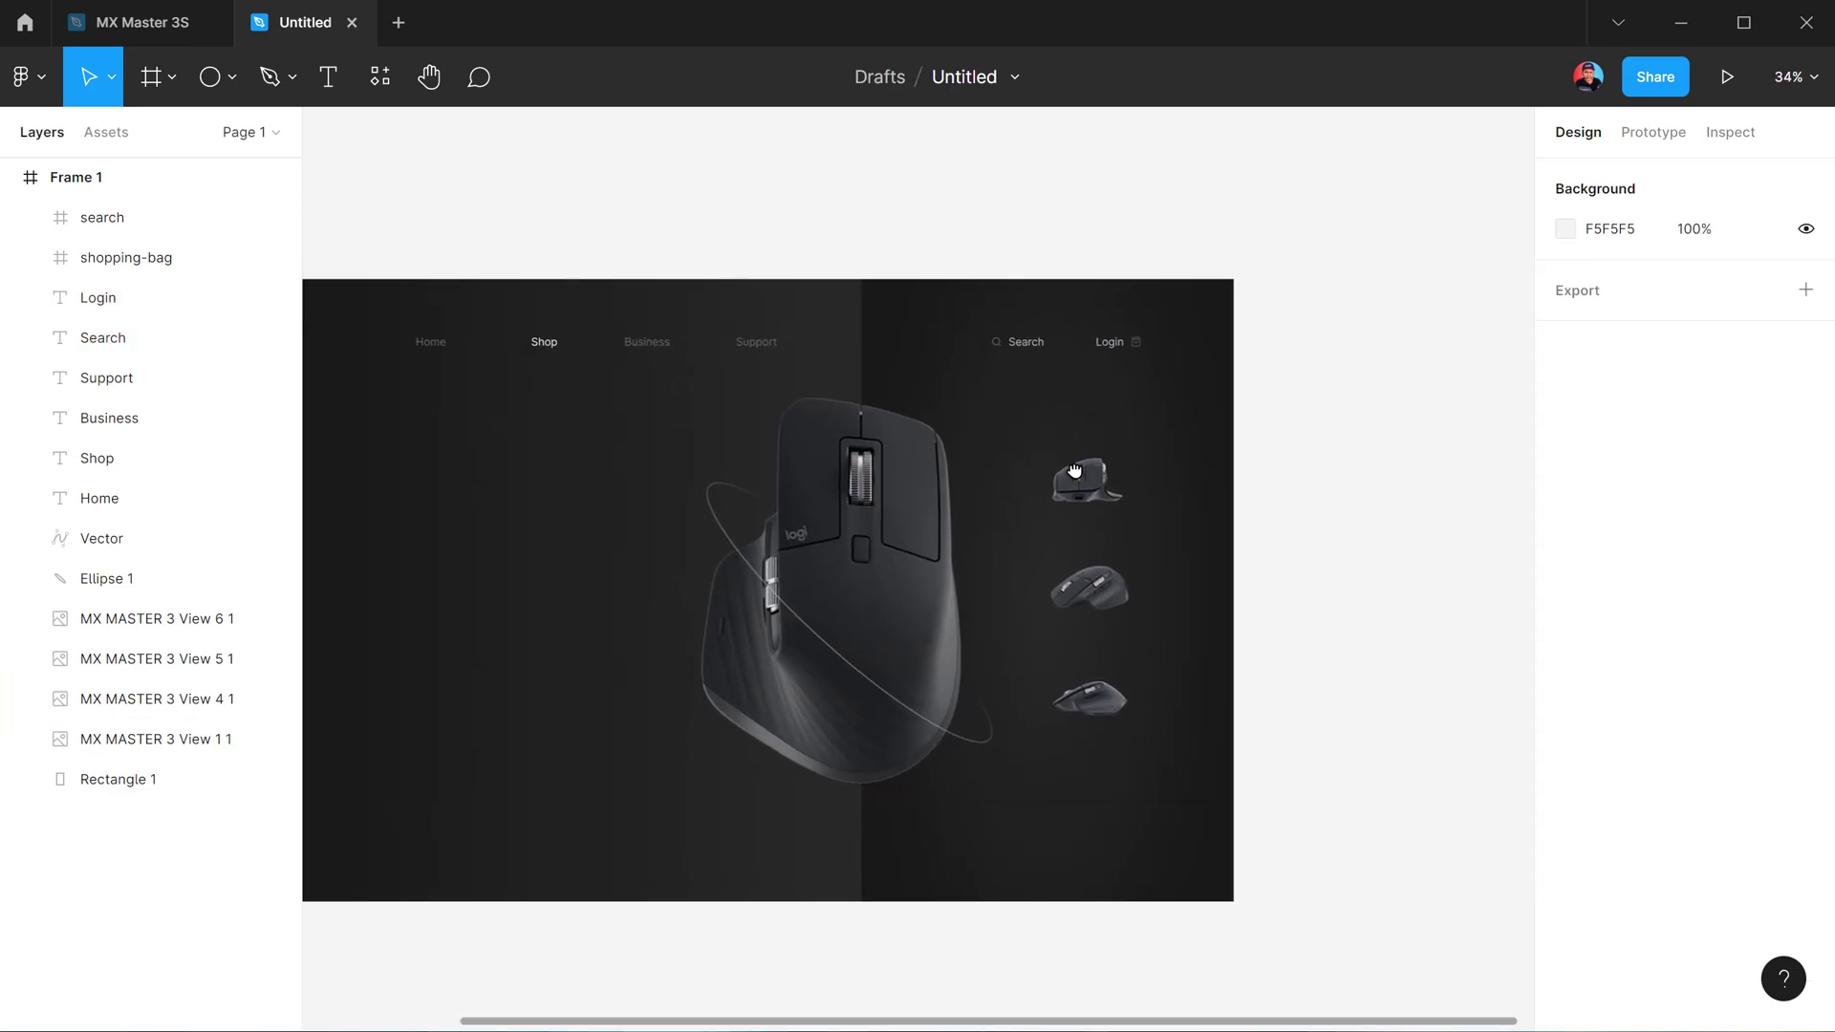
pyautogui.scroll(5, 1094, 382)
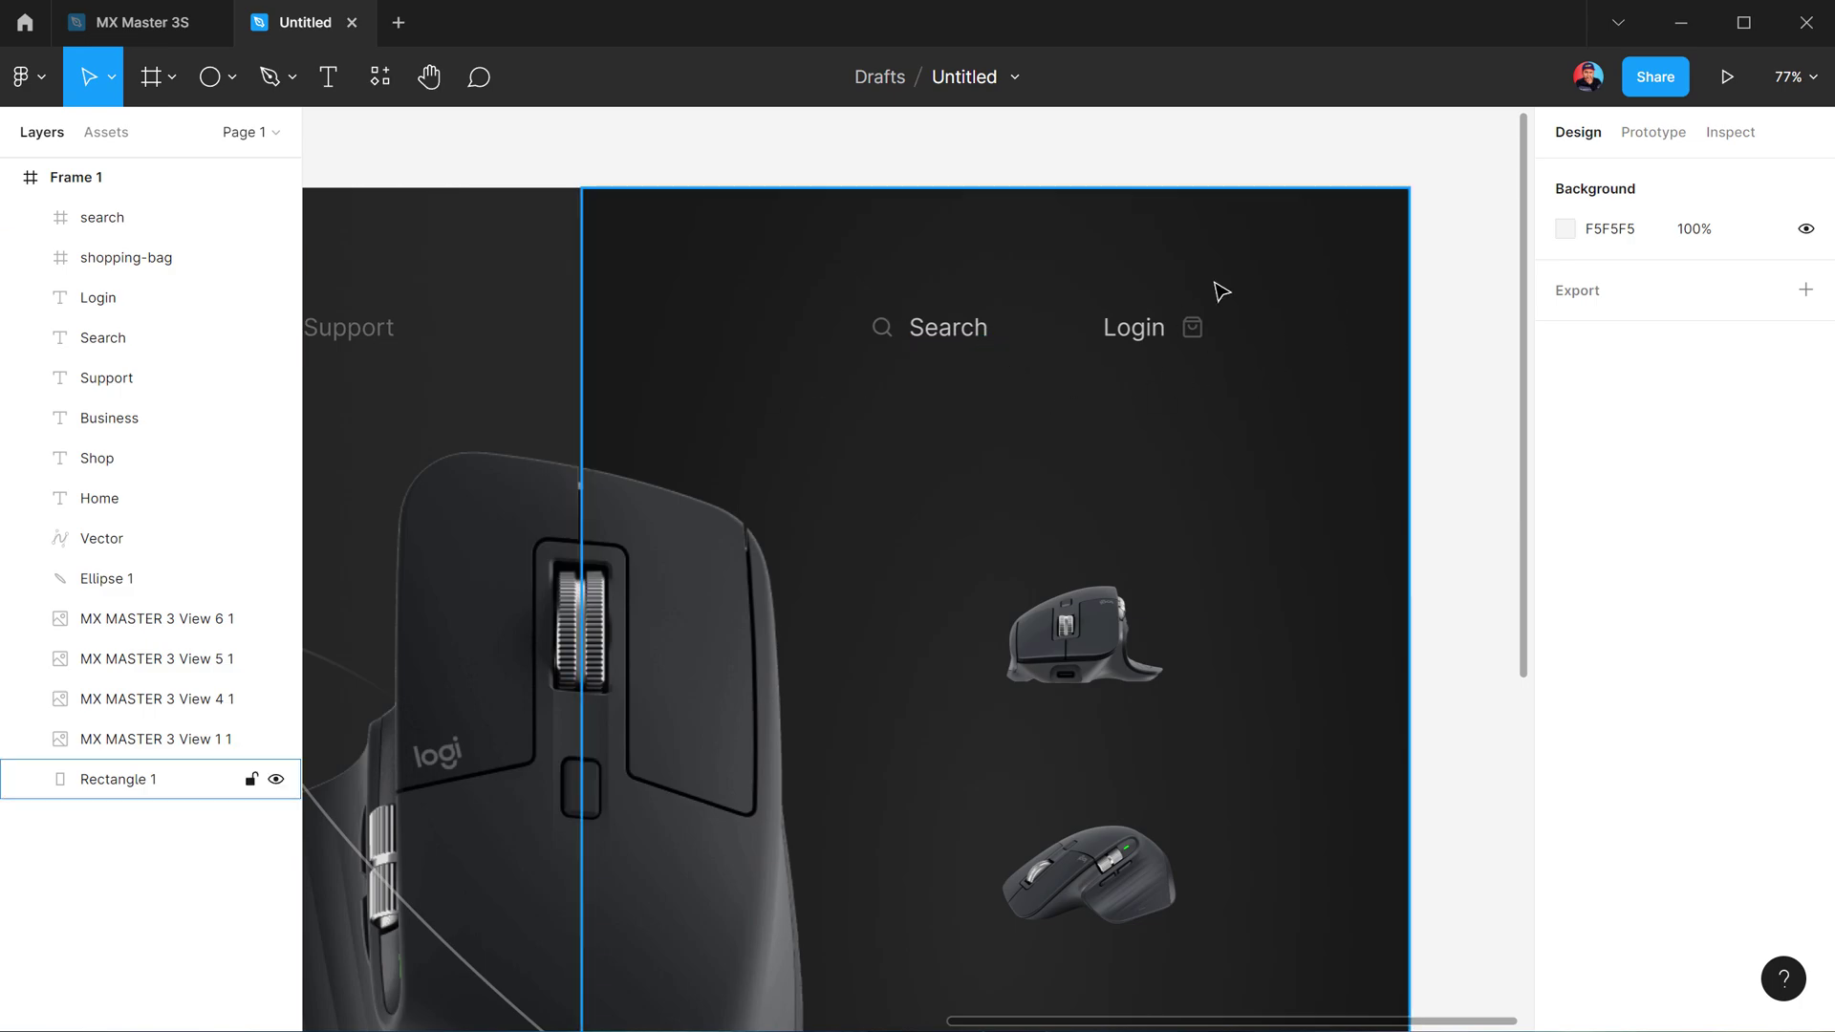
pyautogui.rightClick(1433, 250)
pyautogui.moveTo(1474, 461)
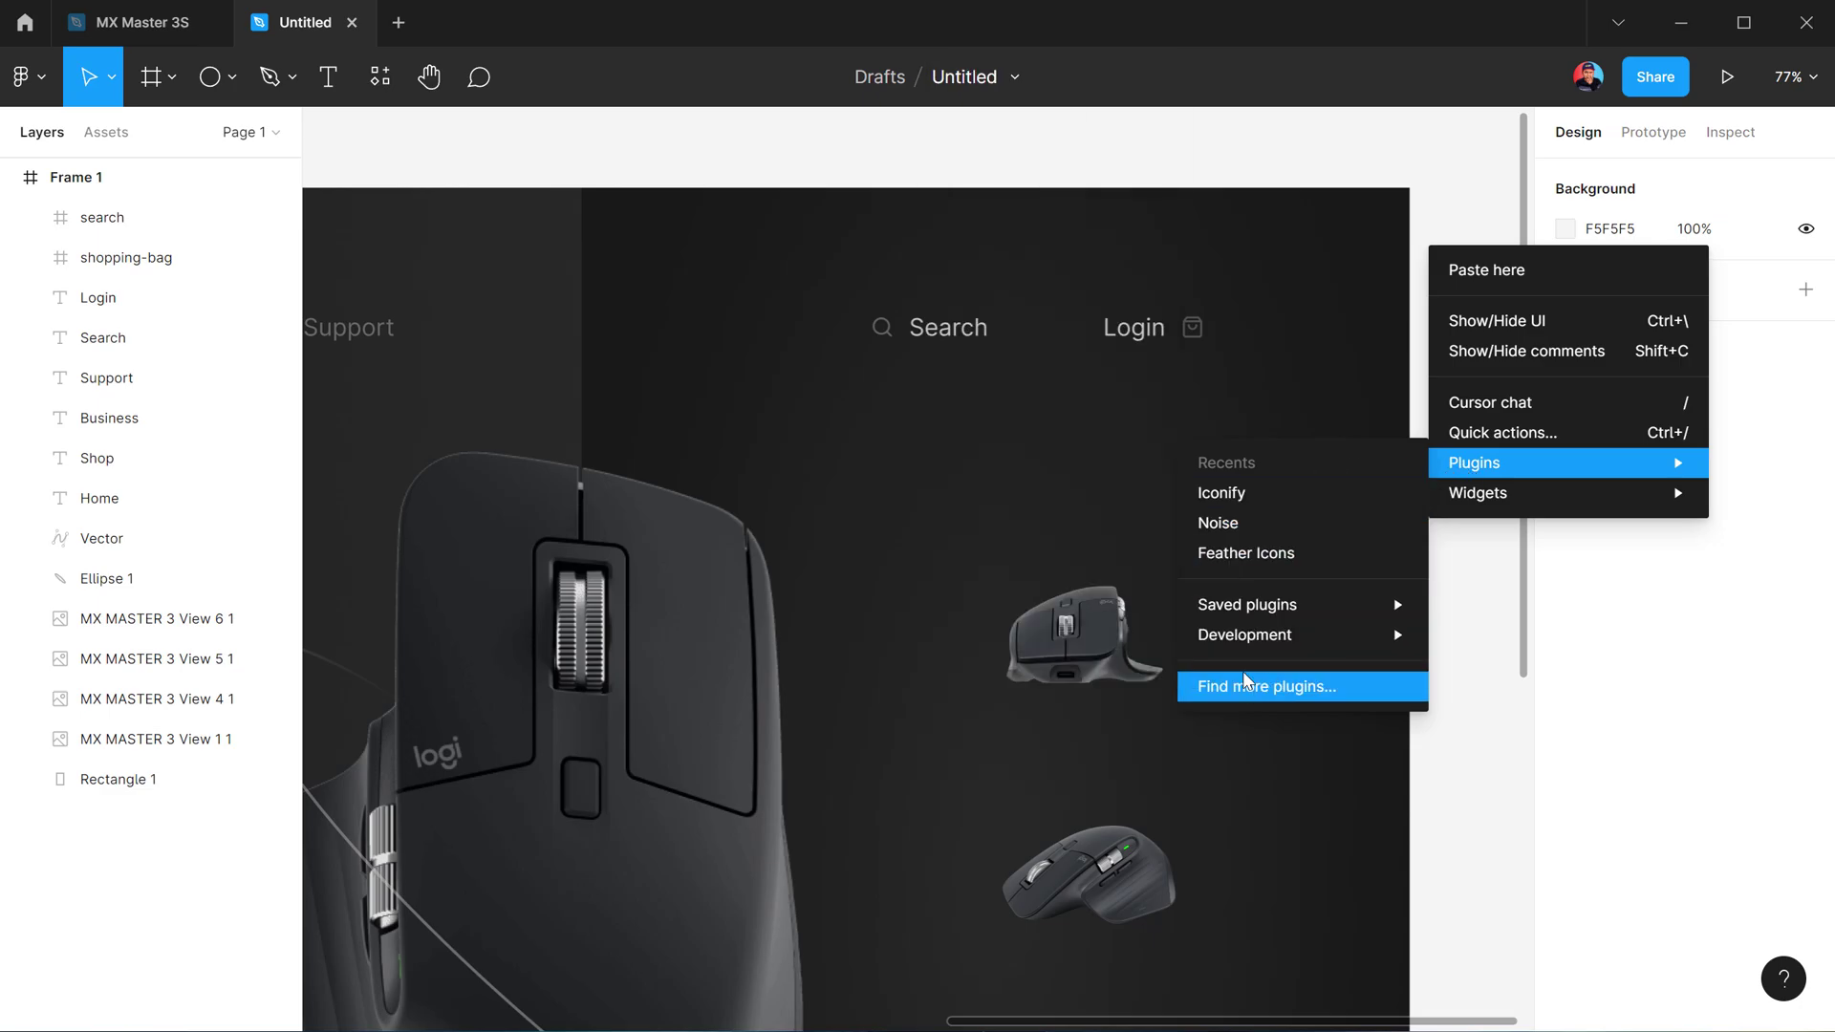
pyautogui.click(1224, 506)
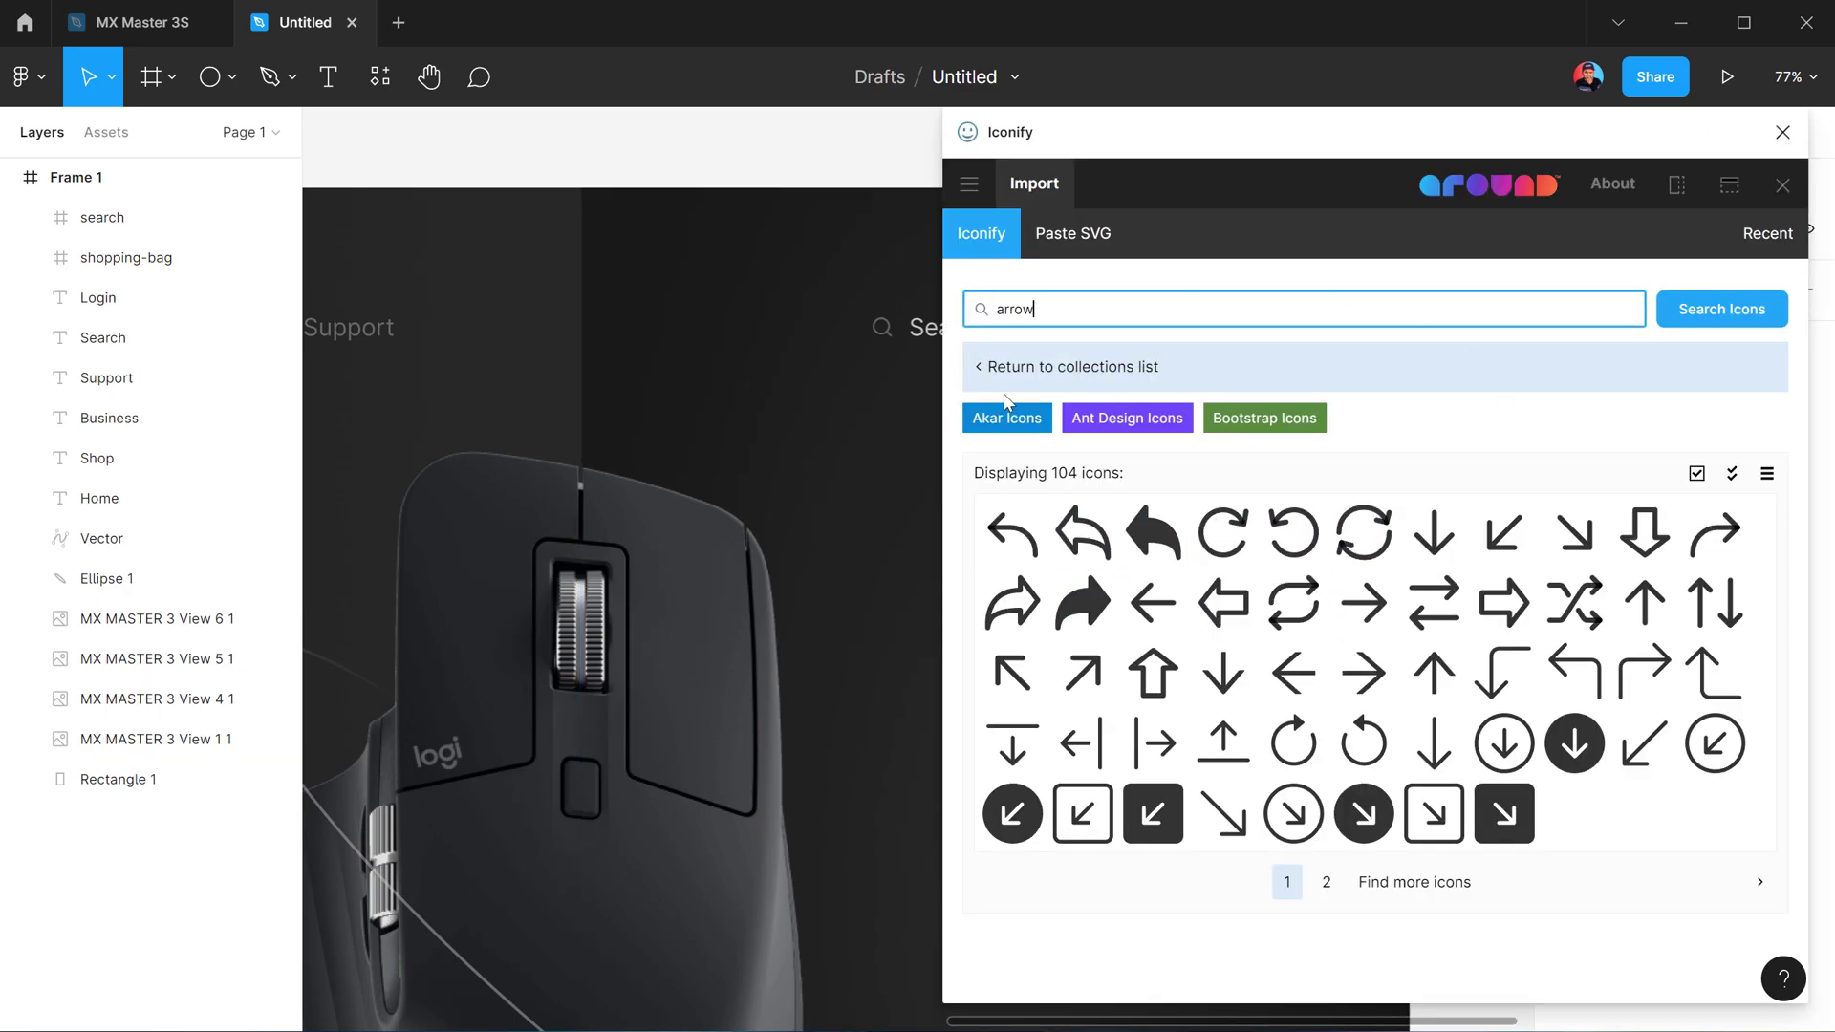
pyautogui.doubleClick(1080, 313)
pyautogui.write('search')
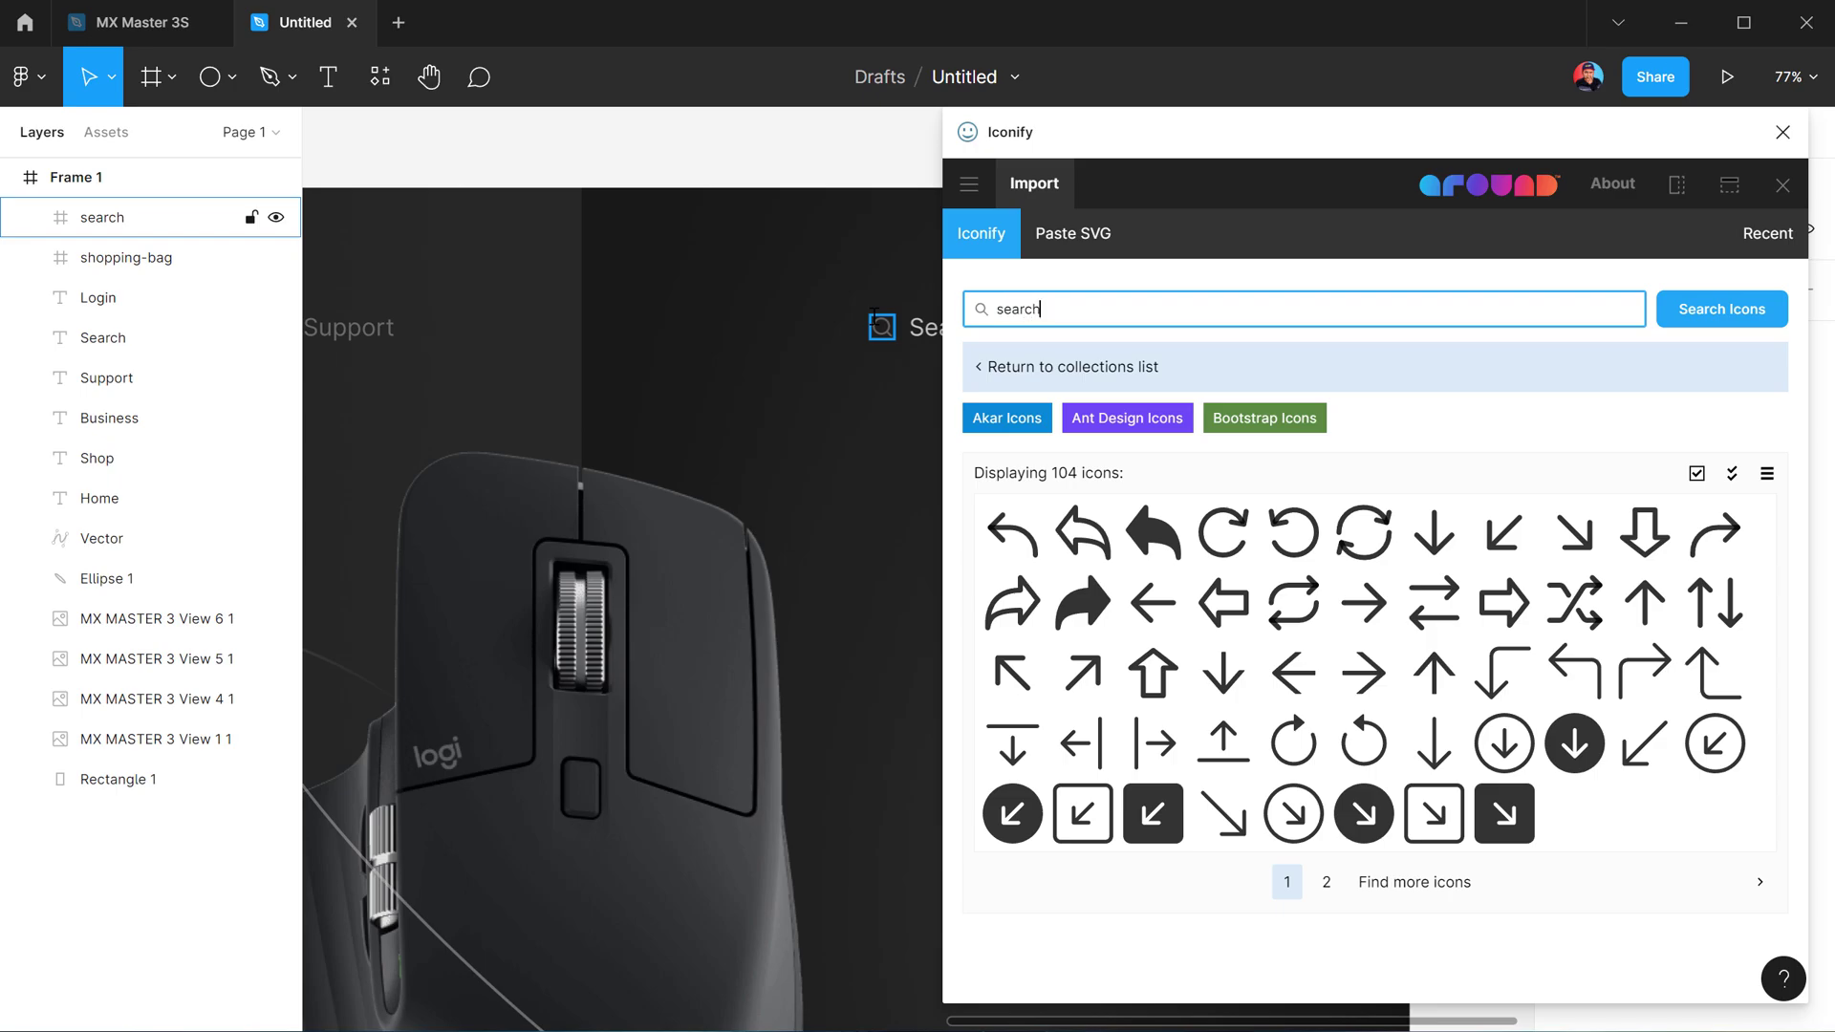
pyautogui.press('Return')
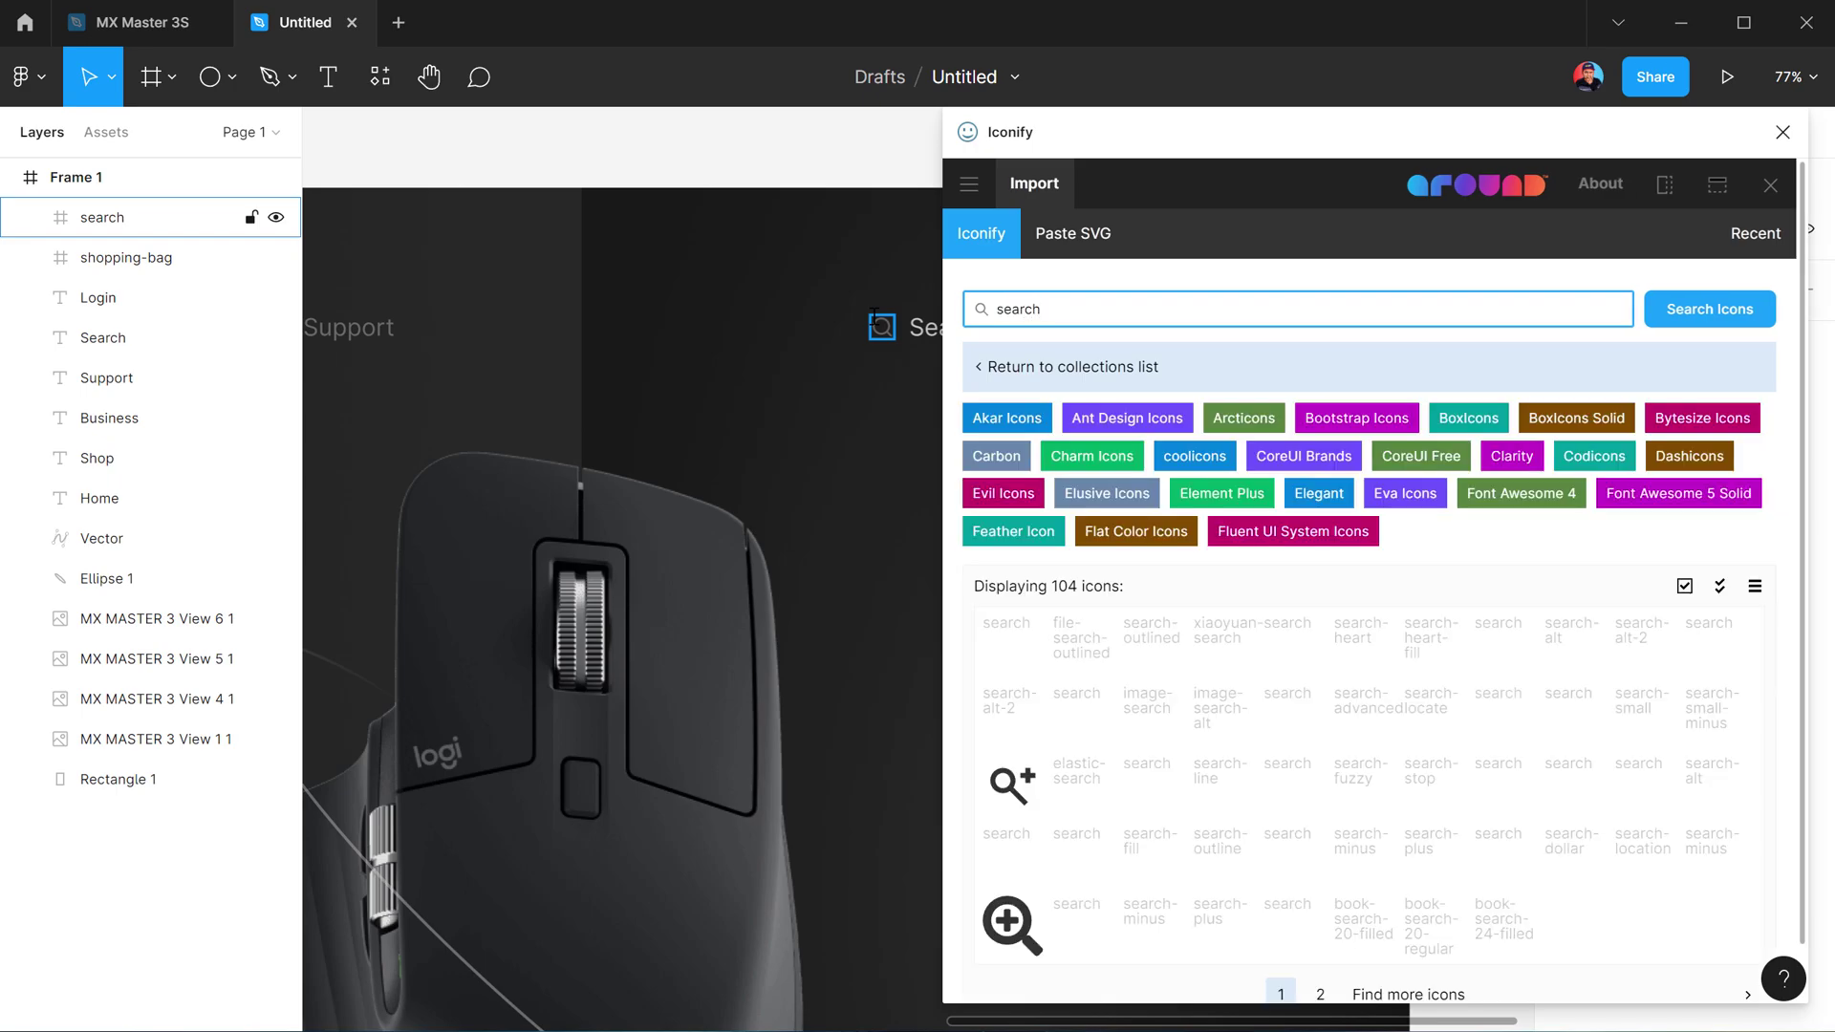
pyautogui.scroll(-1, 1250, 565)
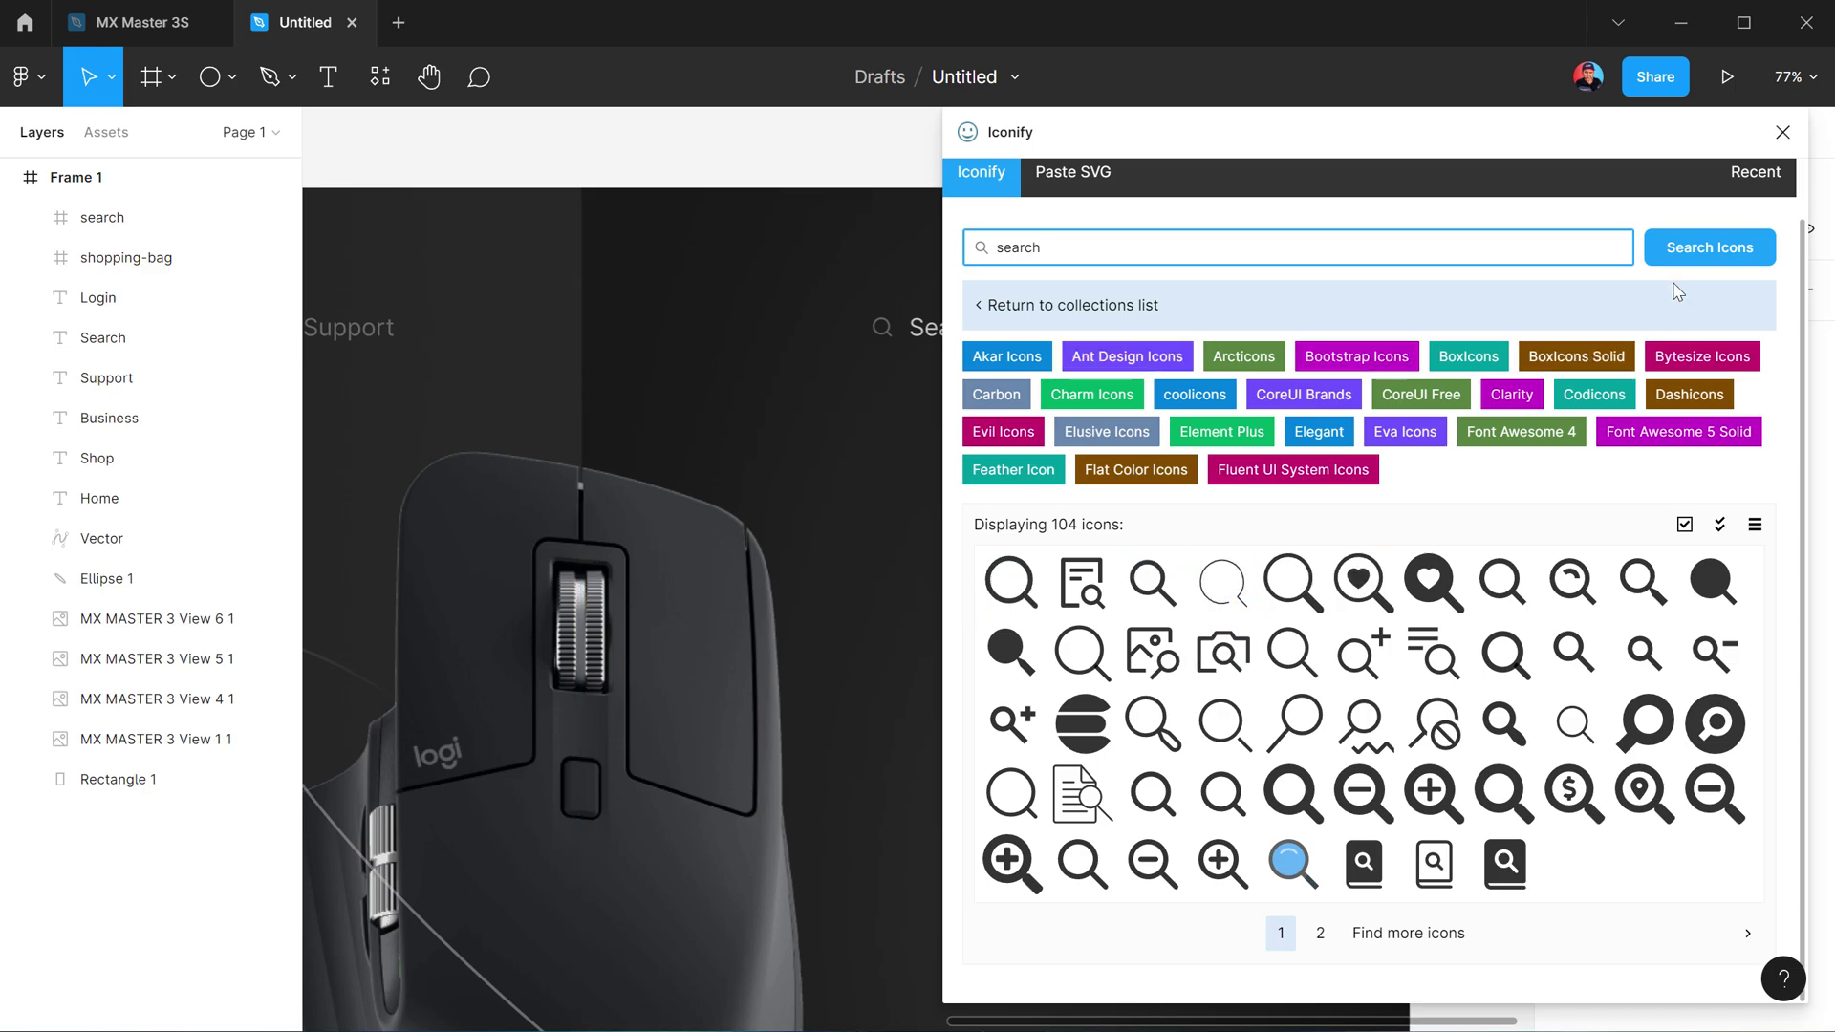
pyautogui.click(1782, 132)
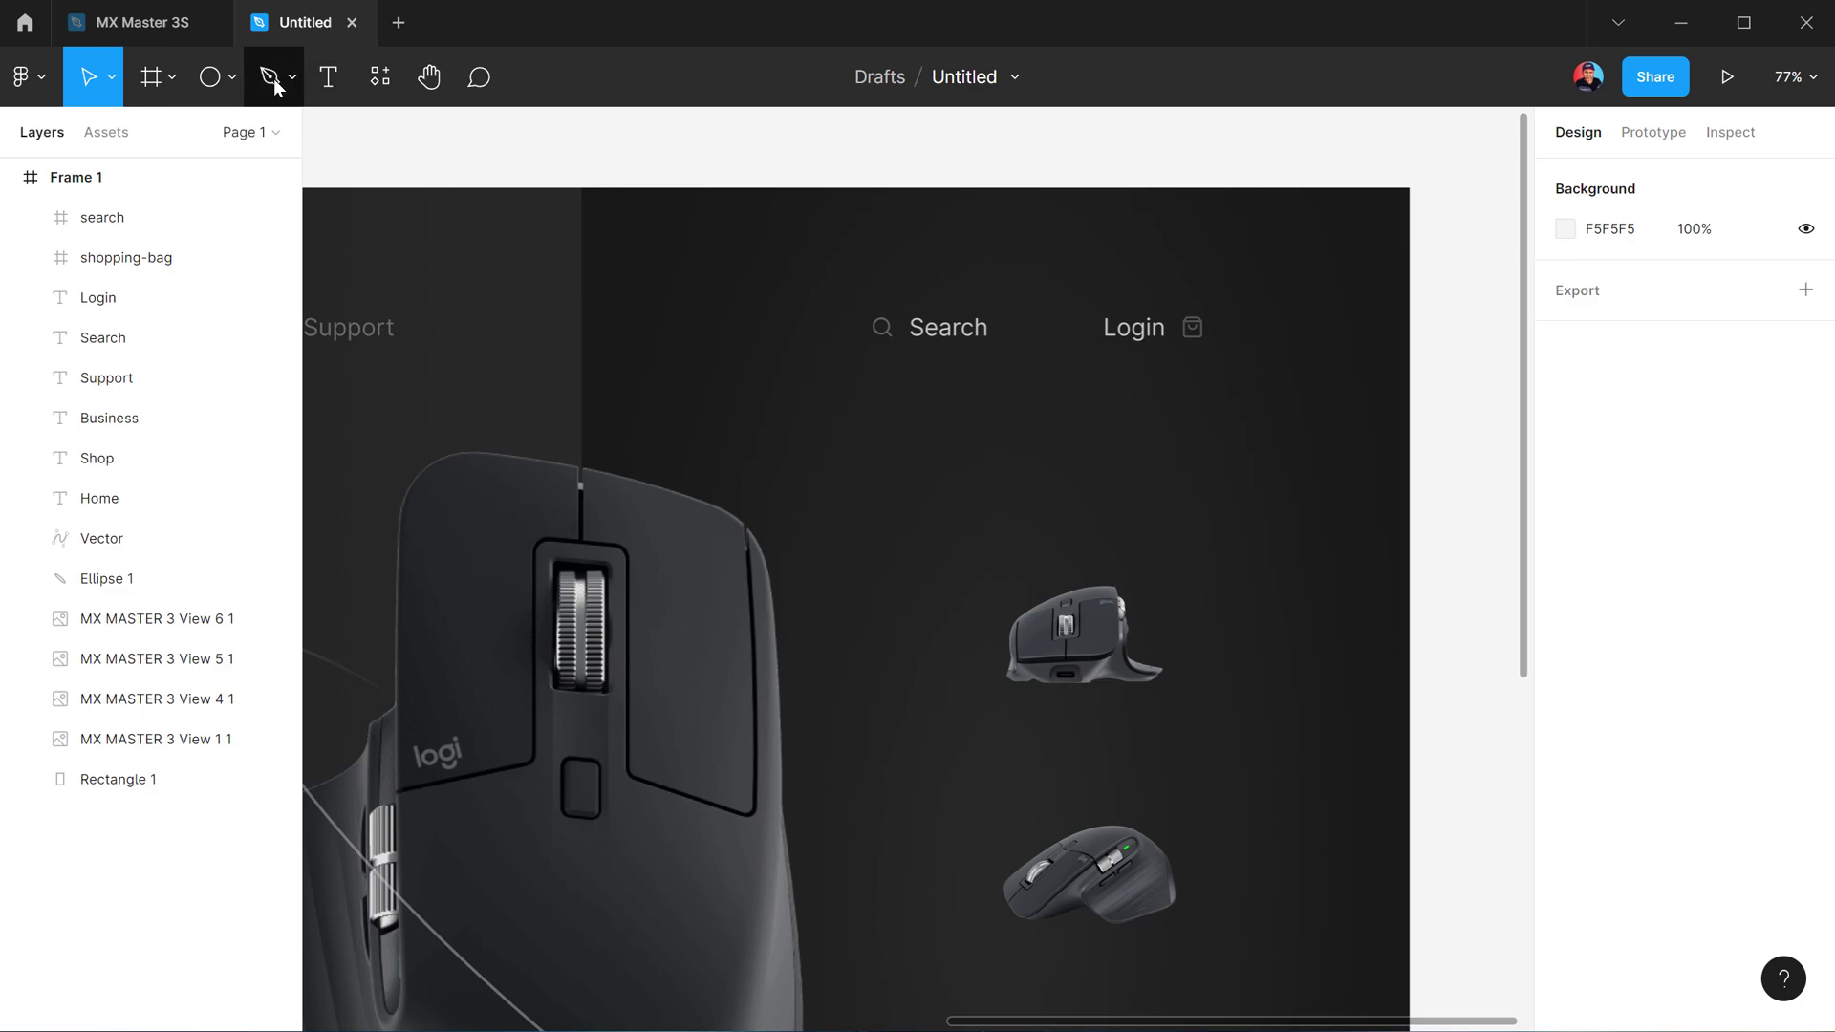
# Draw a thin vertical rectangle divider between the Search and Login labels
pyautogui.click(221, 86)
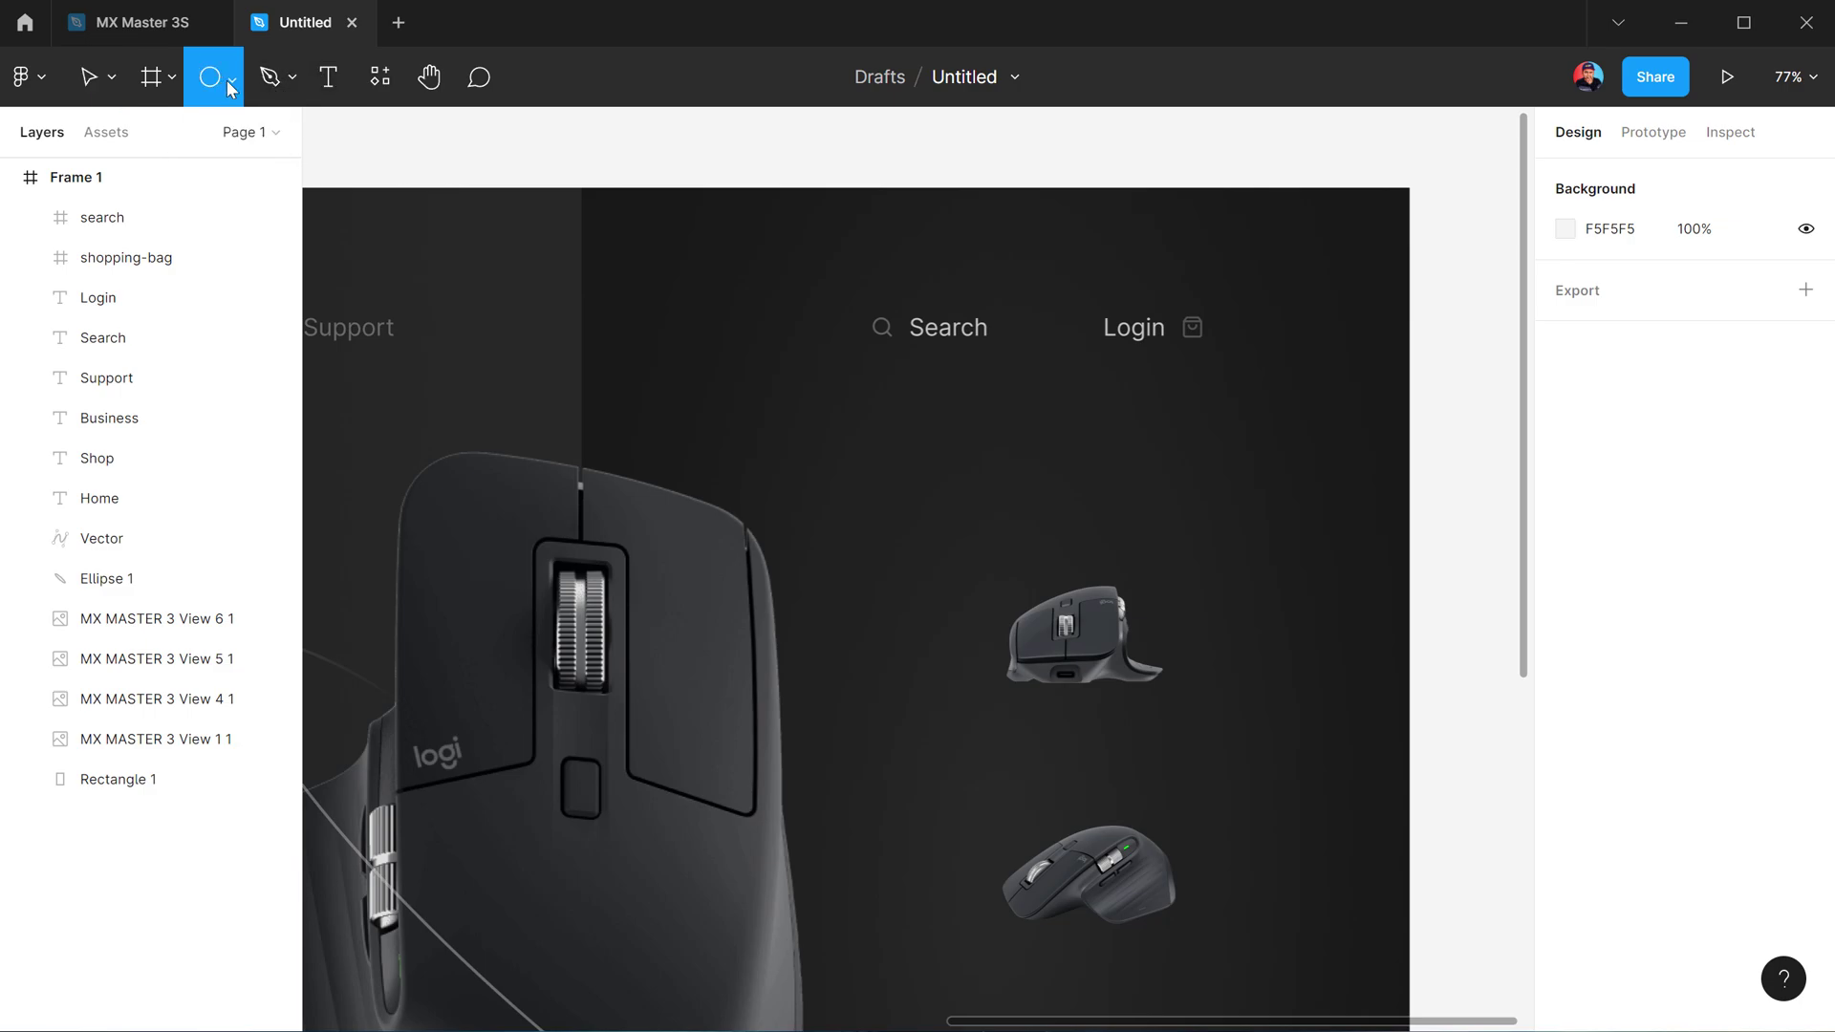
pyautogui.click(230, 85)
pyautogui.click(185, 142)
pyautogui.moveTo(1041, 296); pyautogui.dragTo(1045, 375)
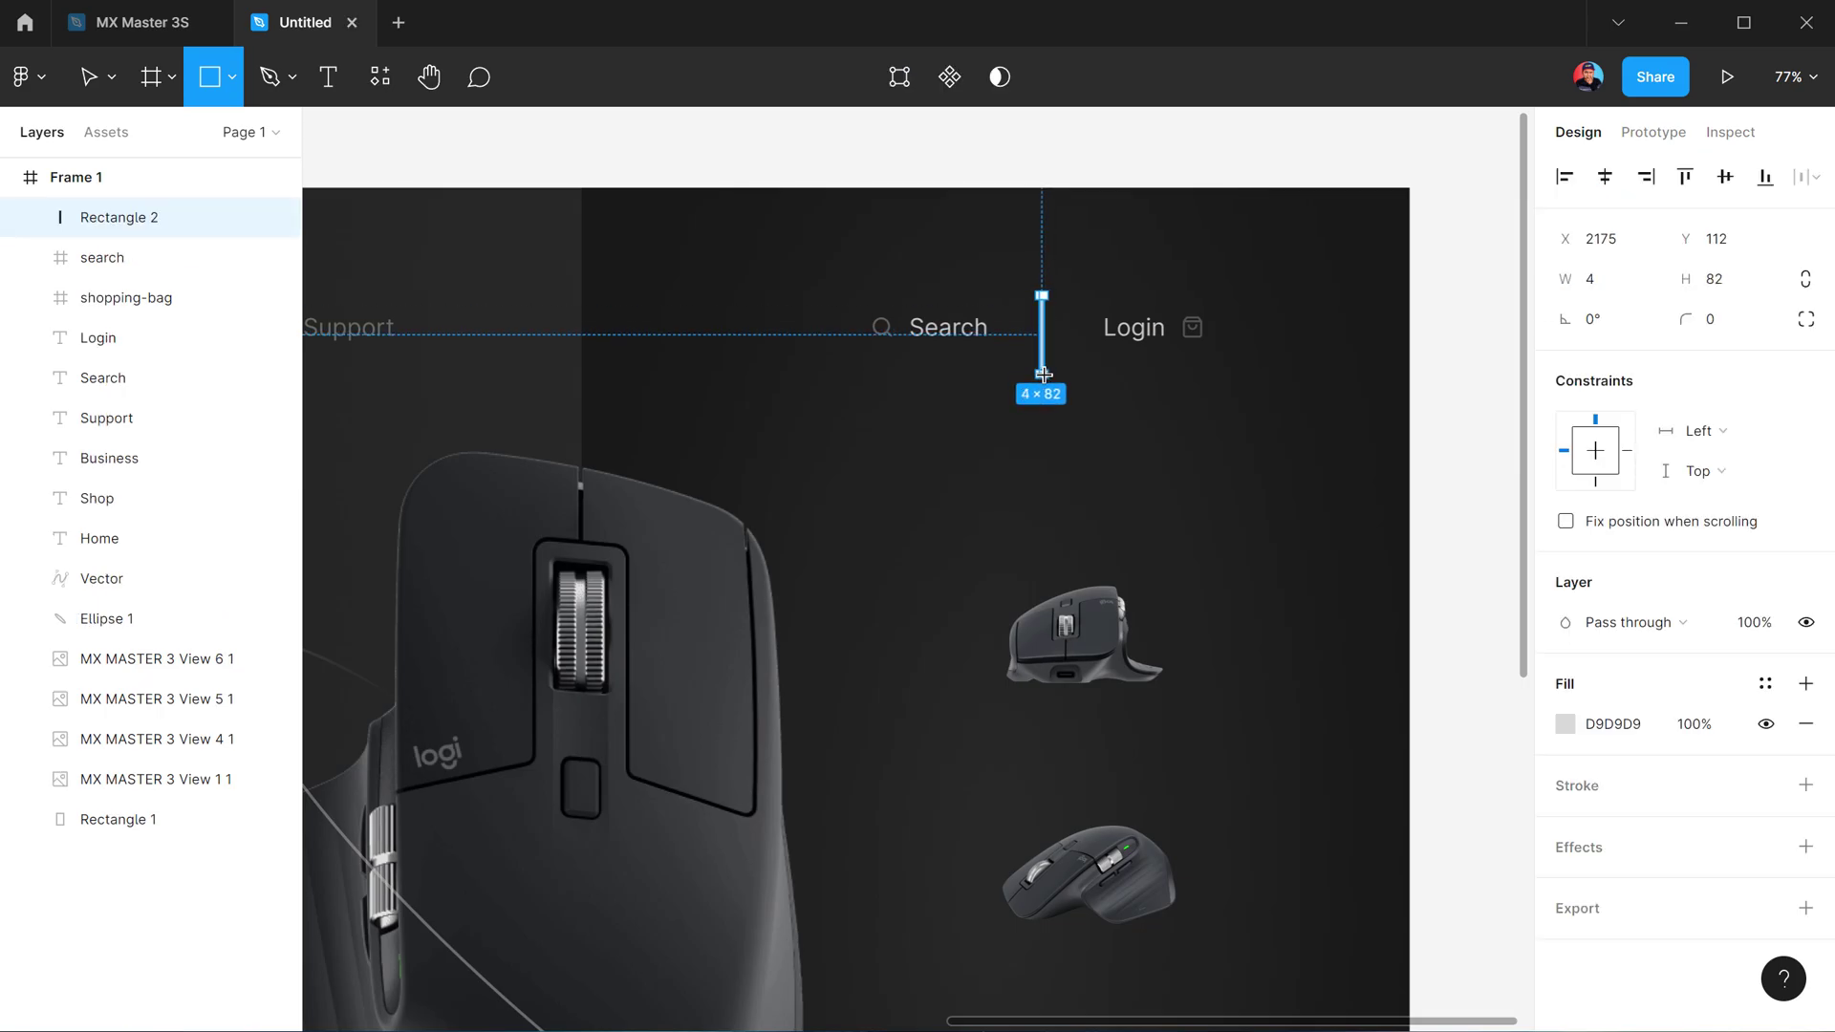
pyautogui.press('Escape')
# Recentre the frame and check the orbit ellipse and large mouse image selection
pyautogui.scroll(-5, 1083, 430)
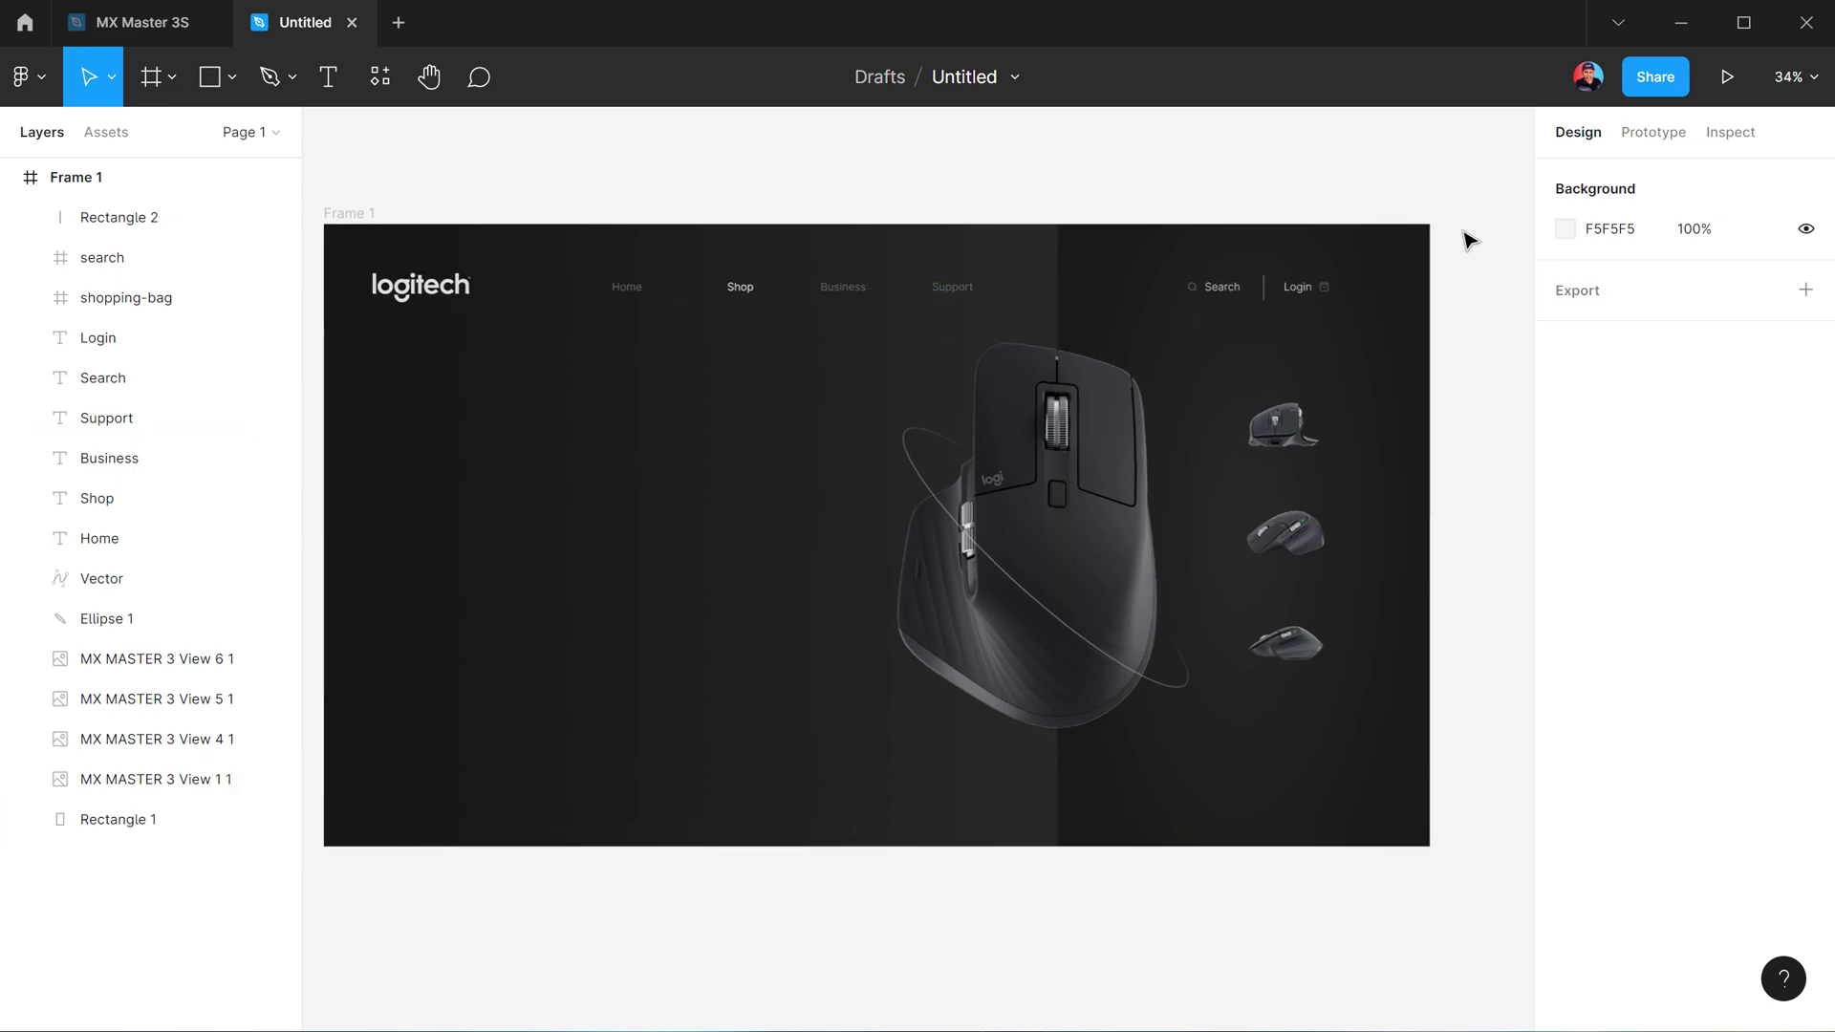
pyautogui.moveTo(541, 398)
pyautogui.mouseDown()
pyautogui.moveTo(729, 357)
pyautogui.moveTo(620, 394)
pyautogui.mouseUp()
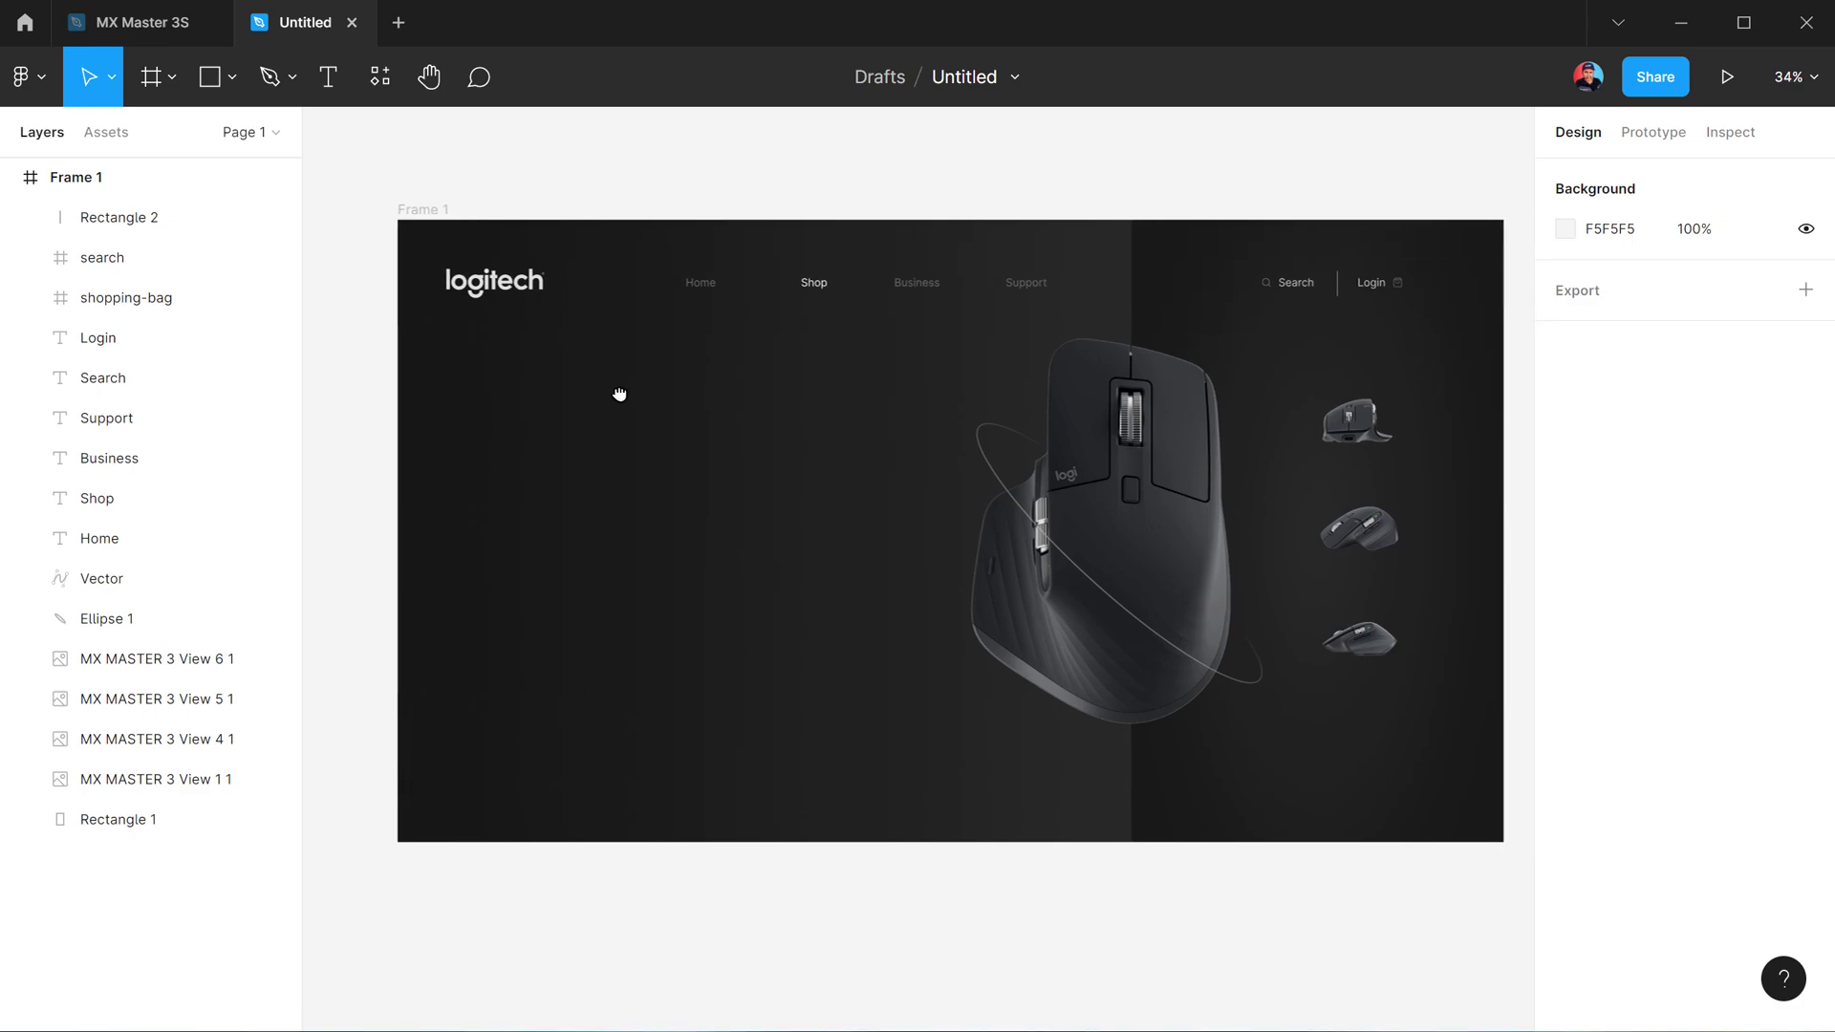
pyautogui.click(1128, 612)
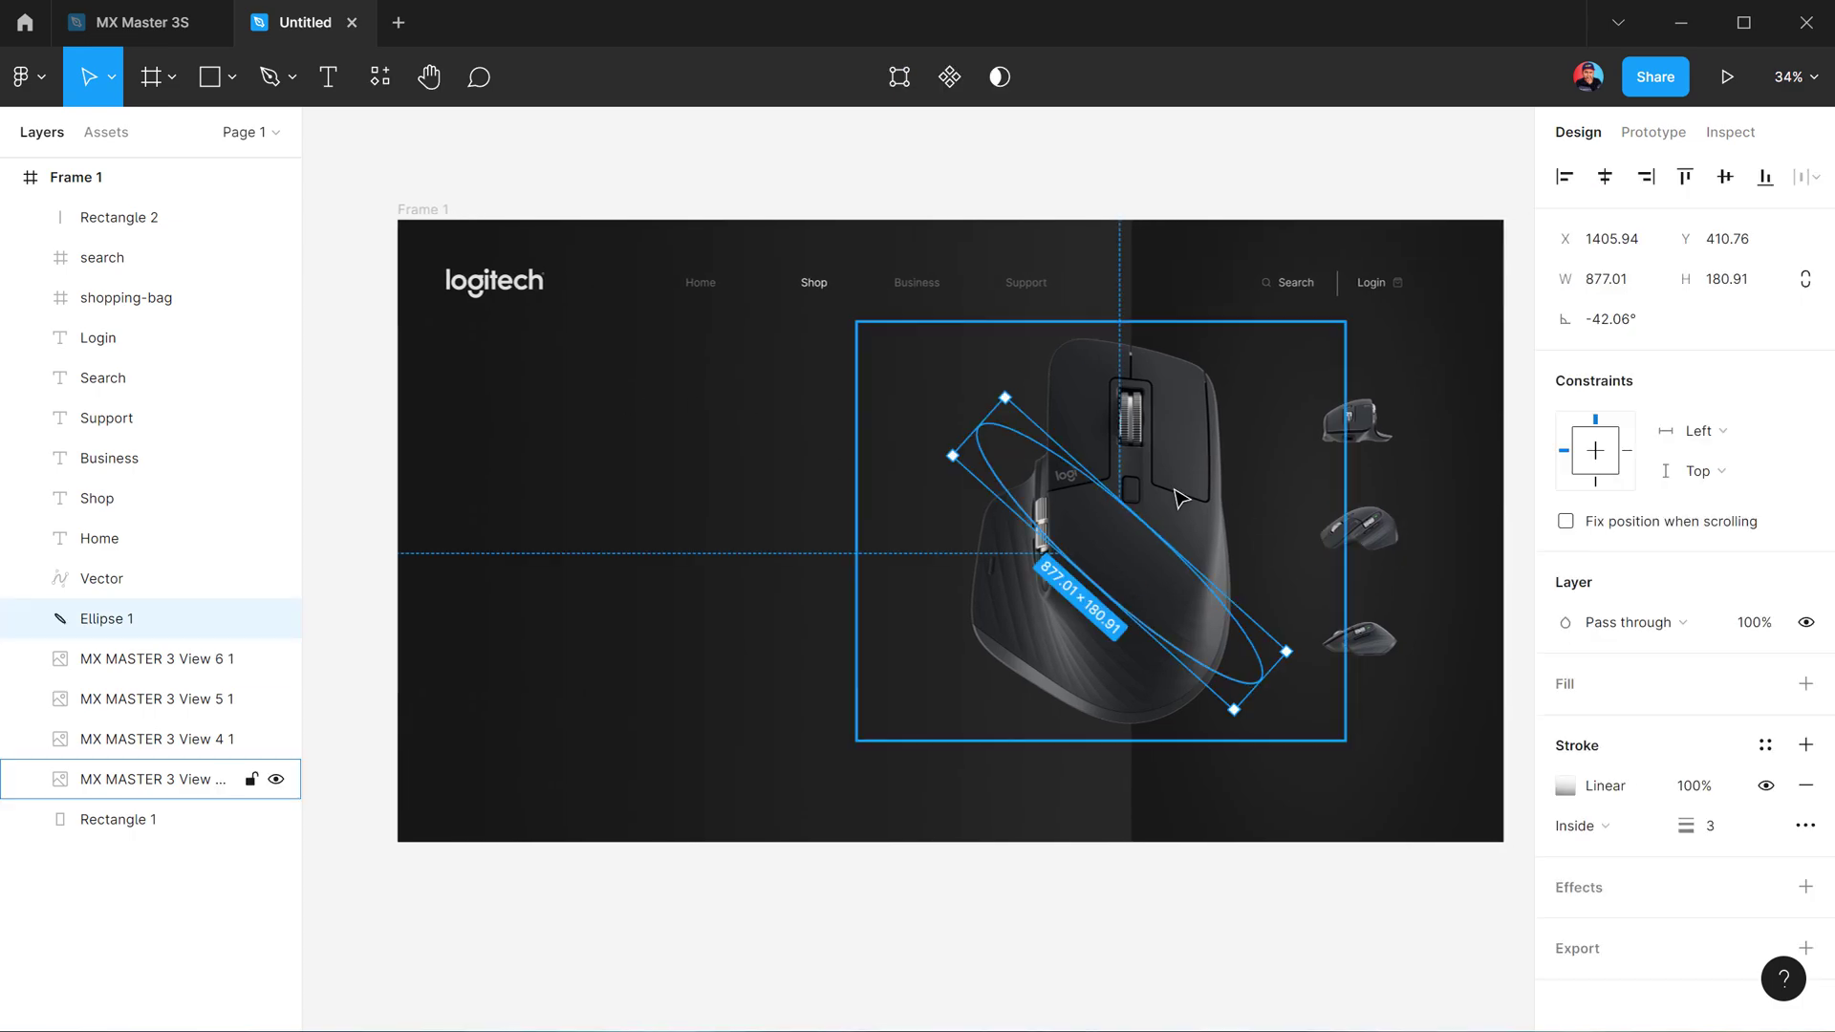
pyautogui.keyDown('shift'); pyautogui.click(1182, 498); pyautogui.keyUp('shift')
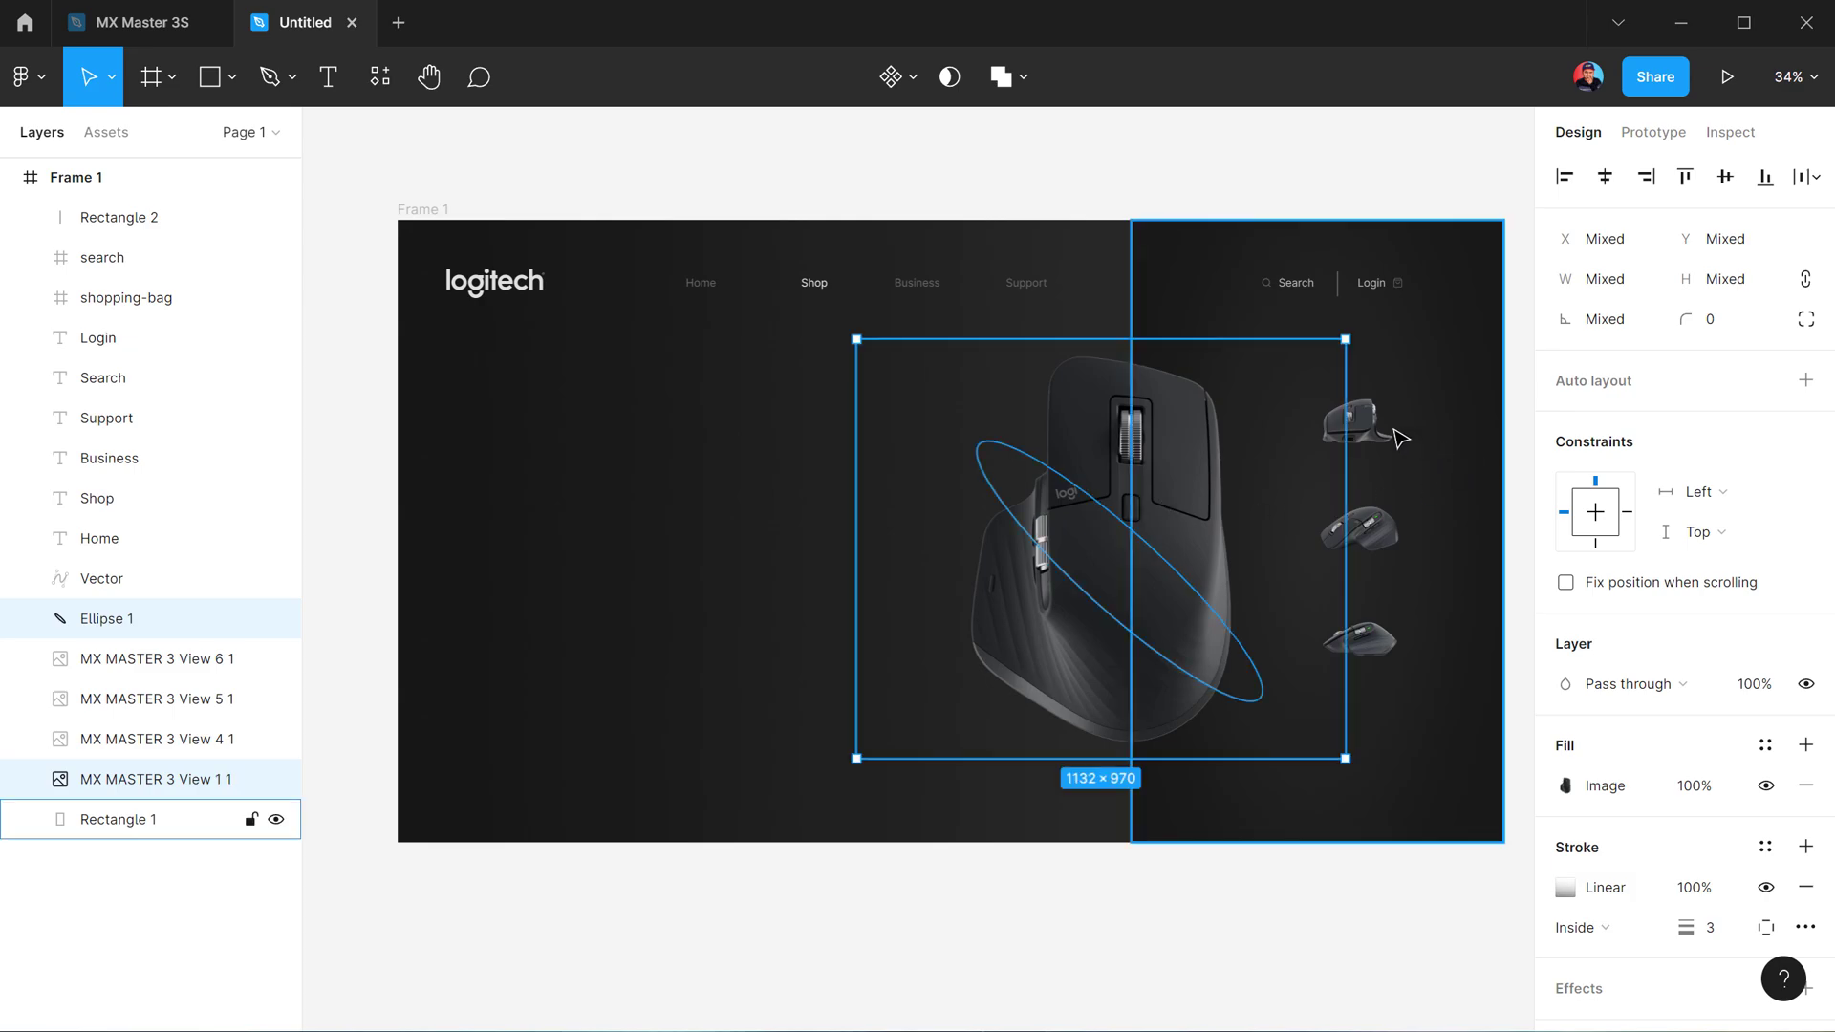
pyautogui.click(374, 496)
pyautogui.keyDown('ctrl'); pyautogui.scroll(3, 570, 479); pyautogui.keyUp('ctrl')
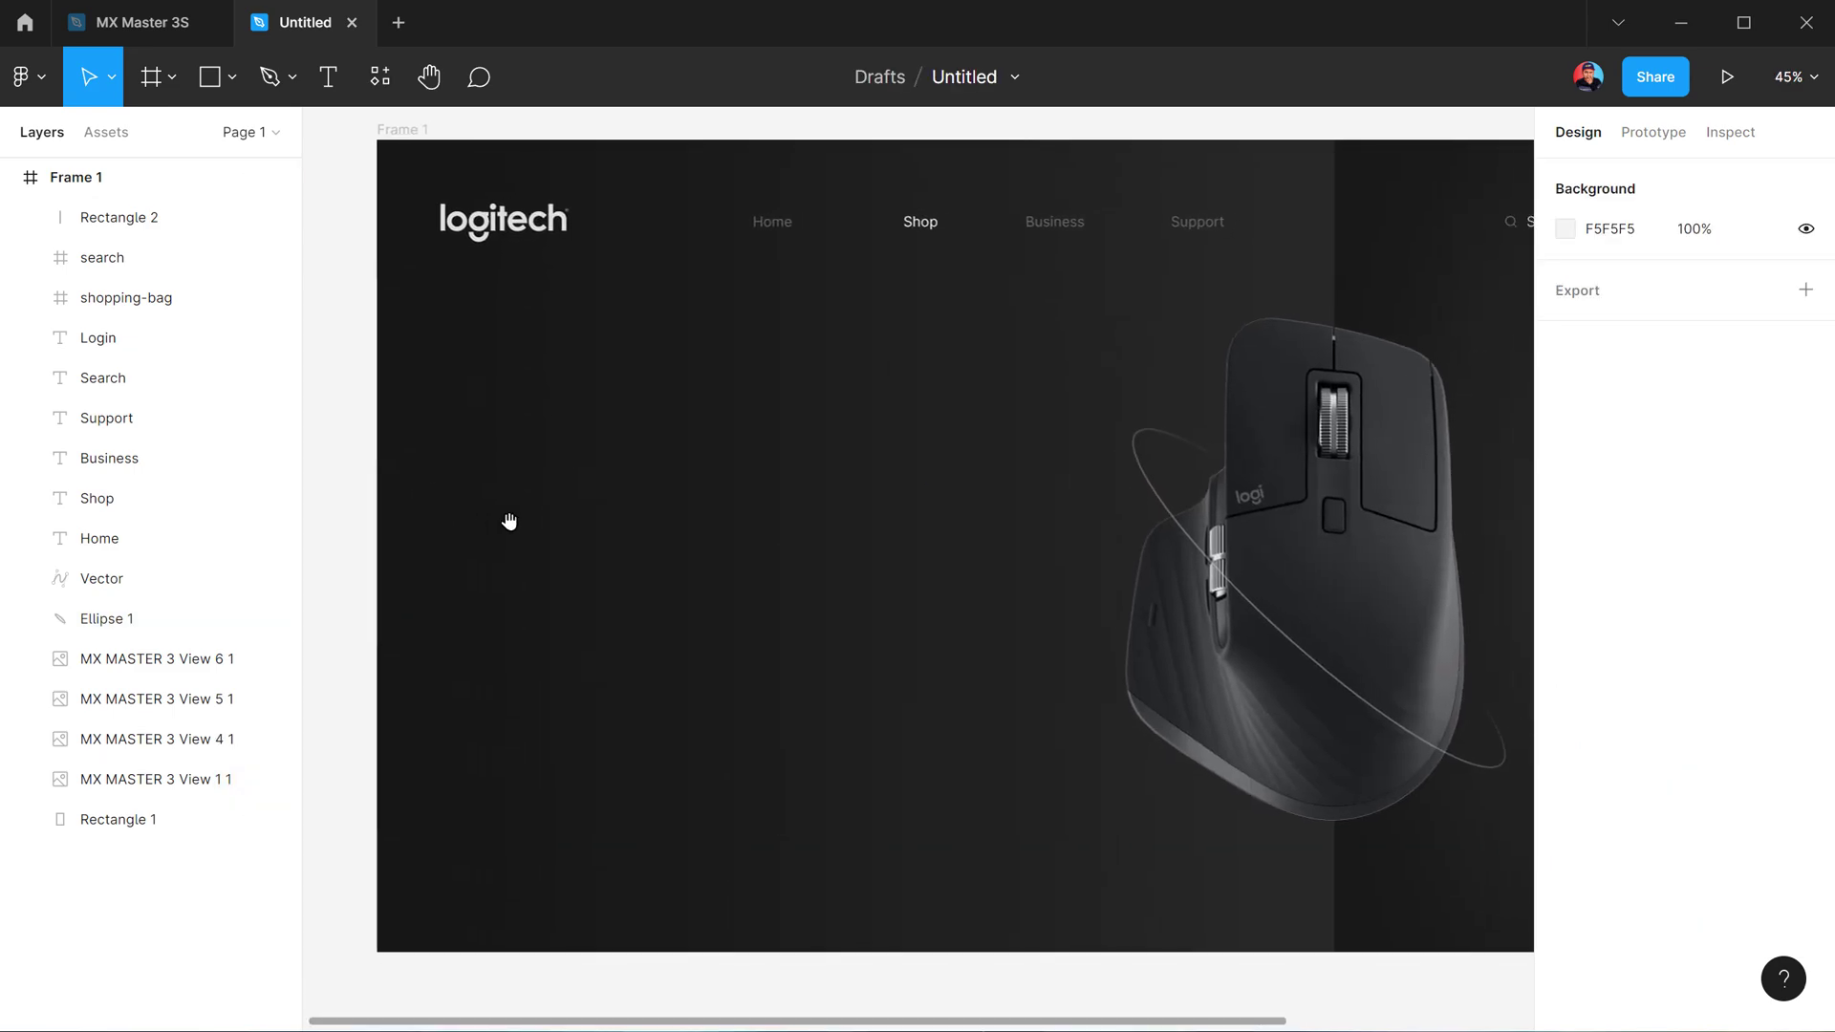
# Add an uppercase 'mx master 3s' headline left of the mouse at font size 108
pyautogui.click(343, 73)
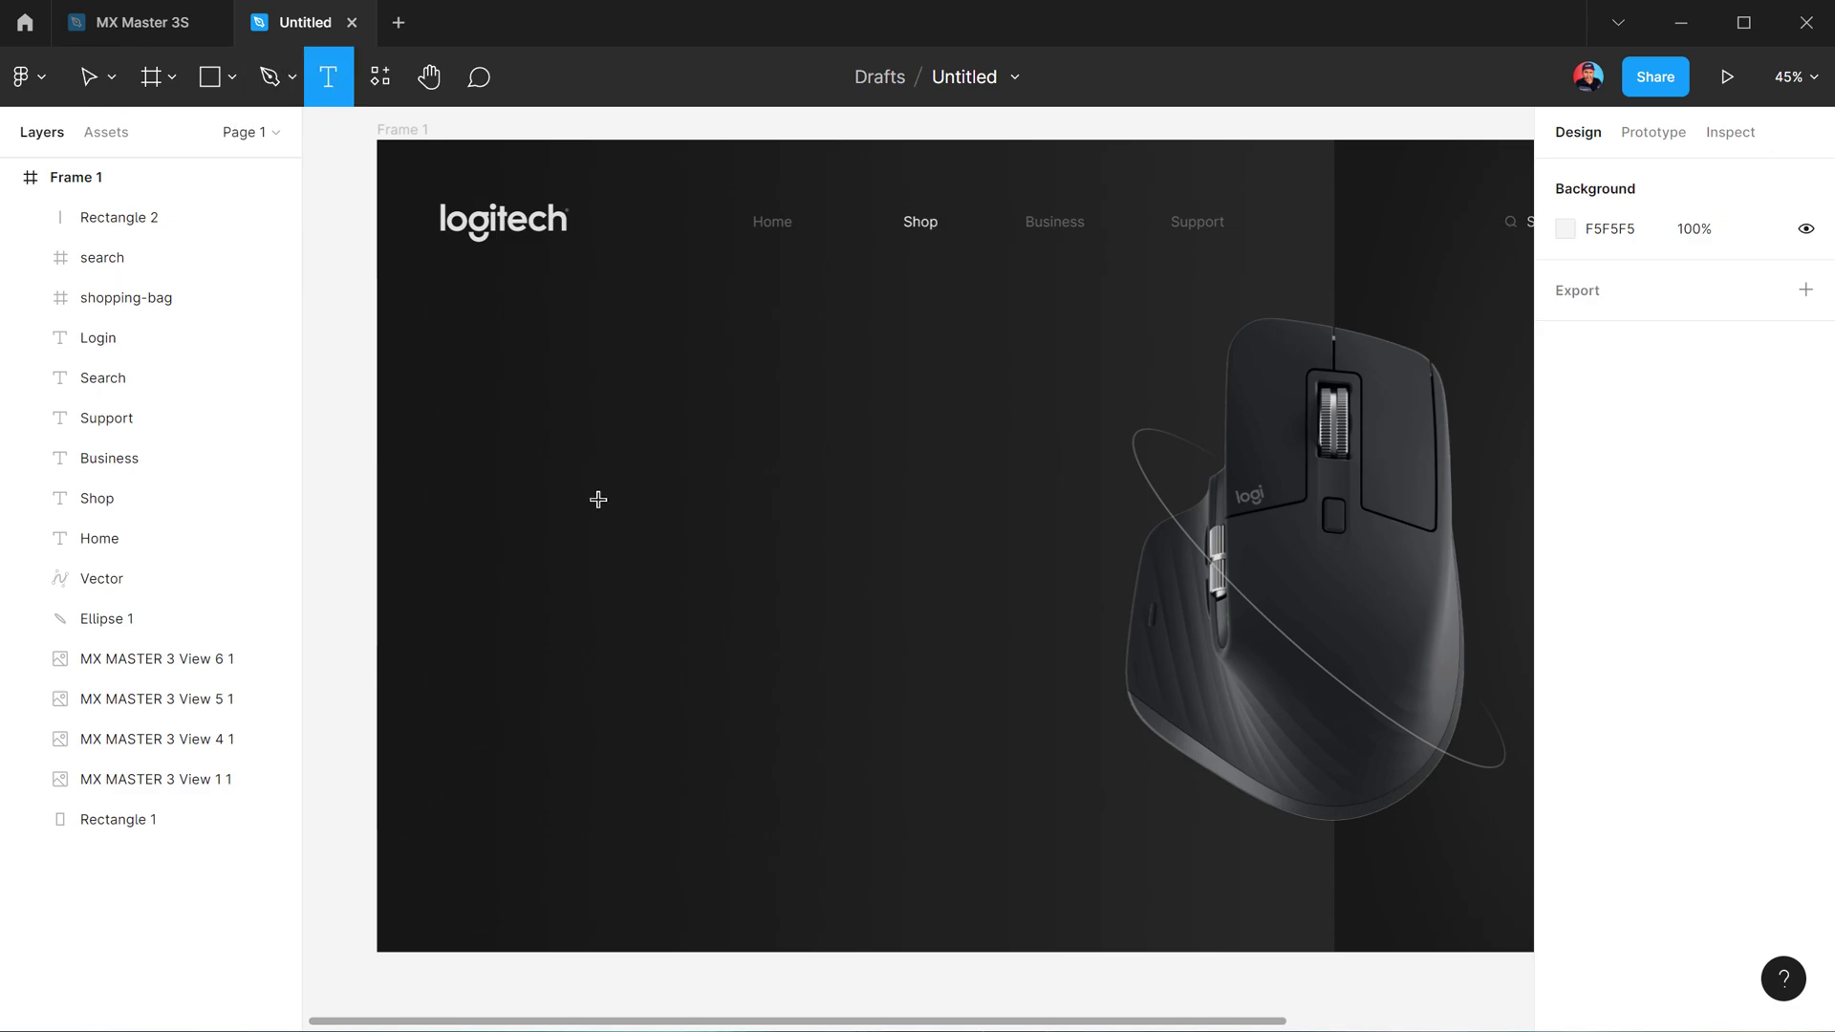
pyautogui.click(598, 499)
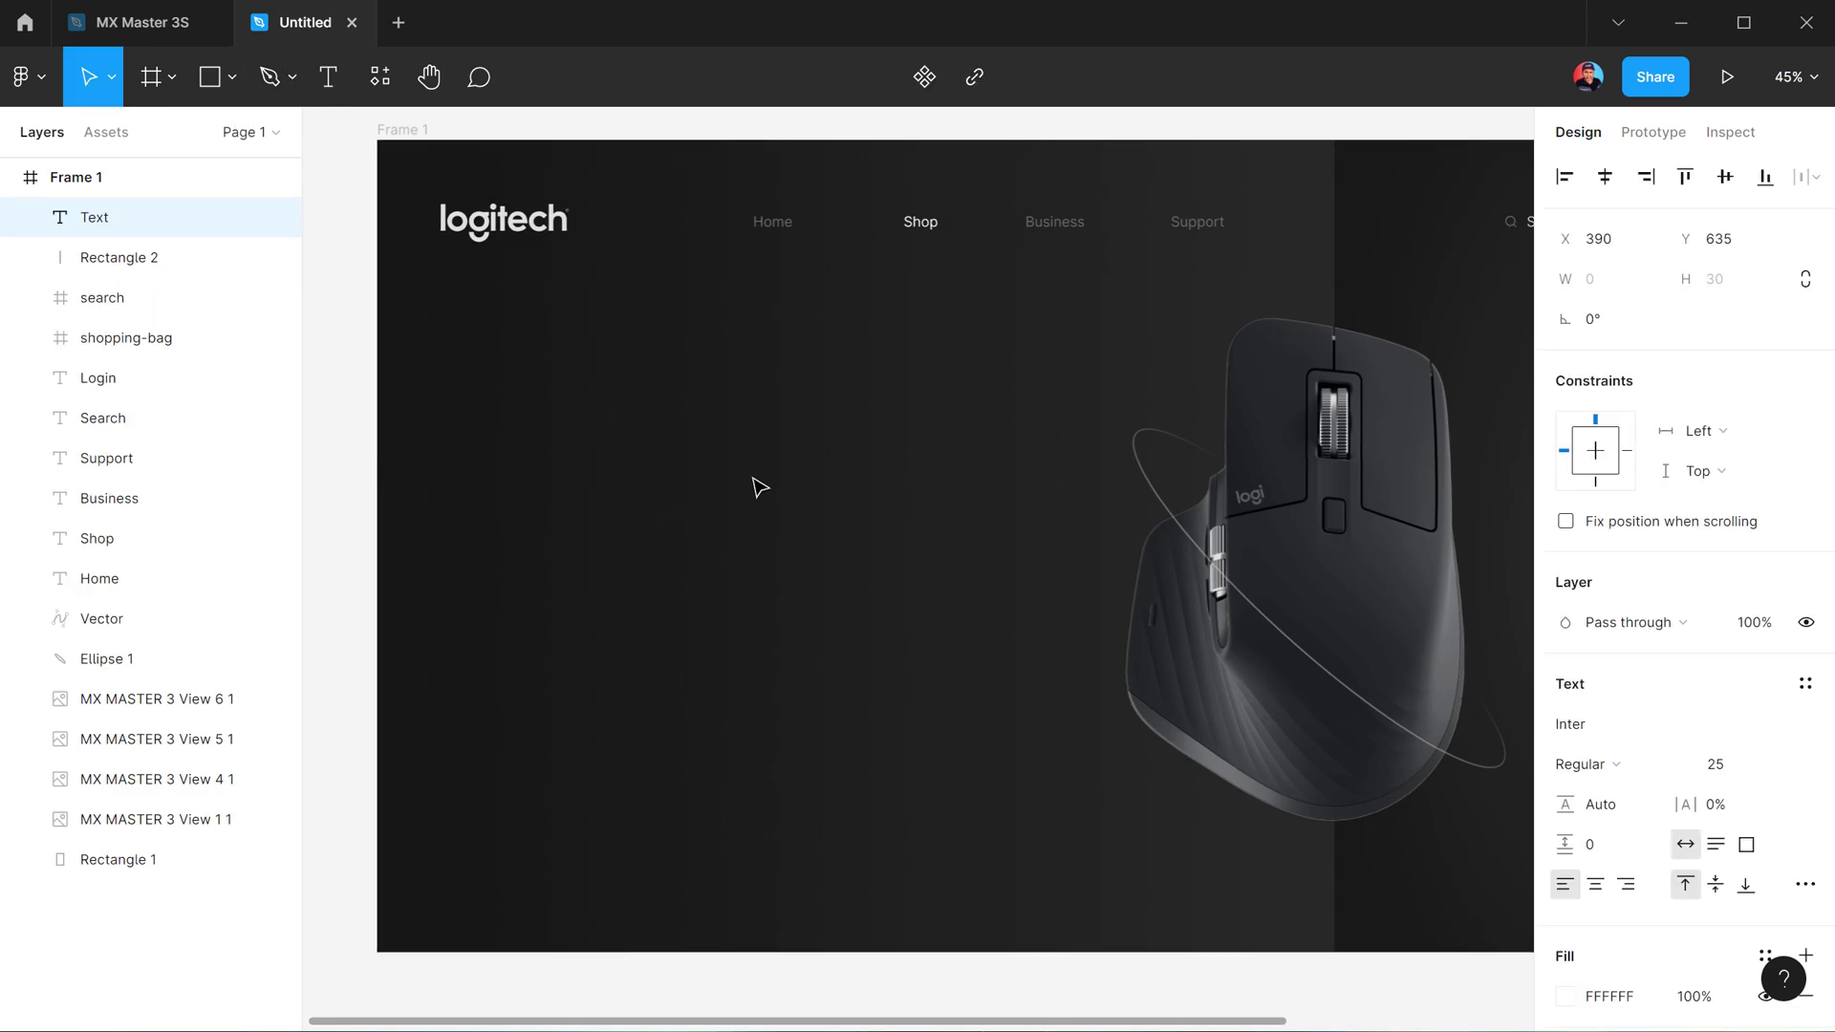
pyautogui.write('mx master 3s')
pyautogui.press('Escape')
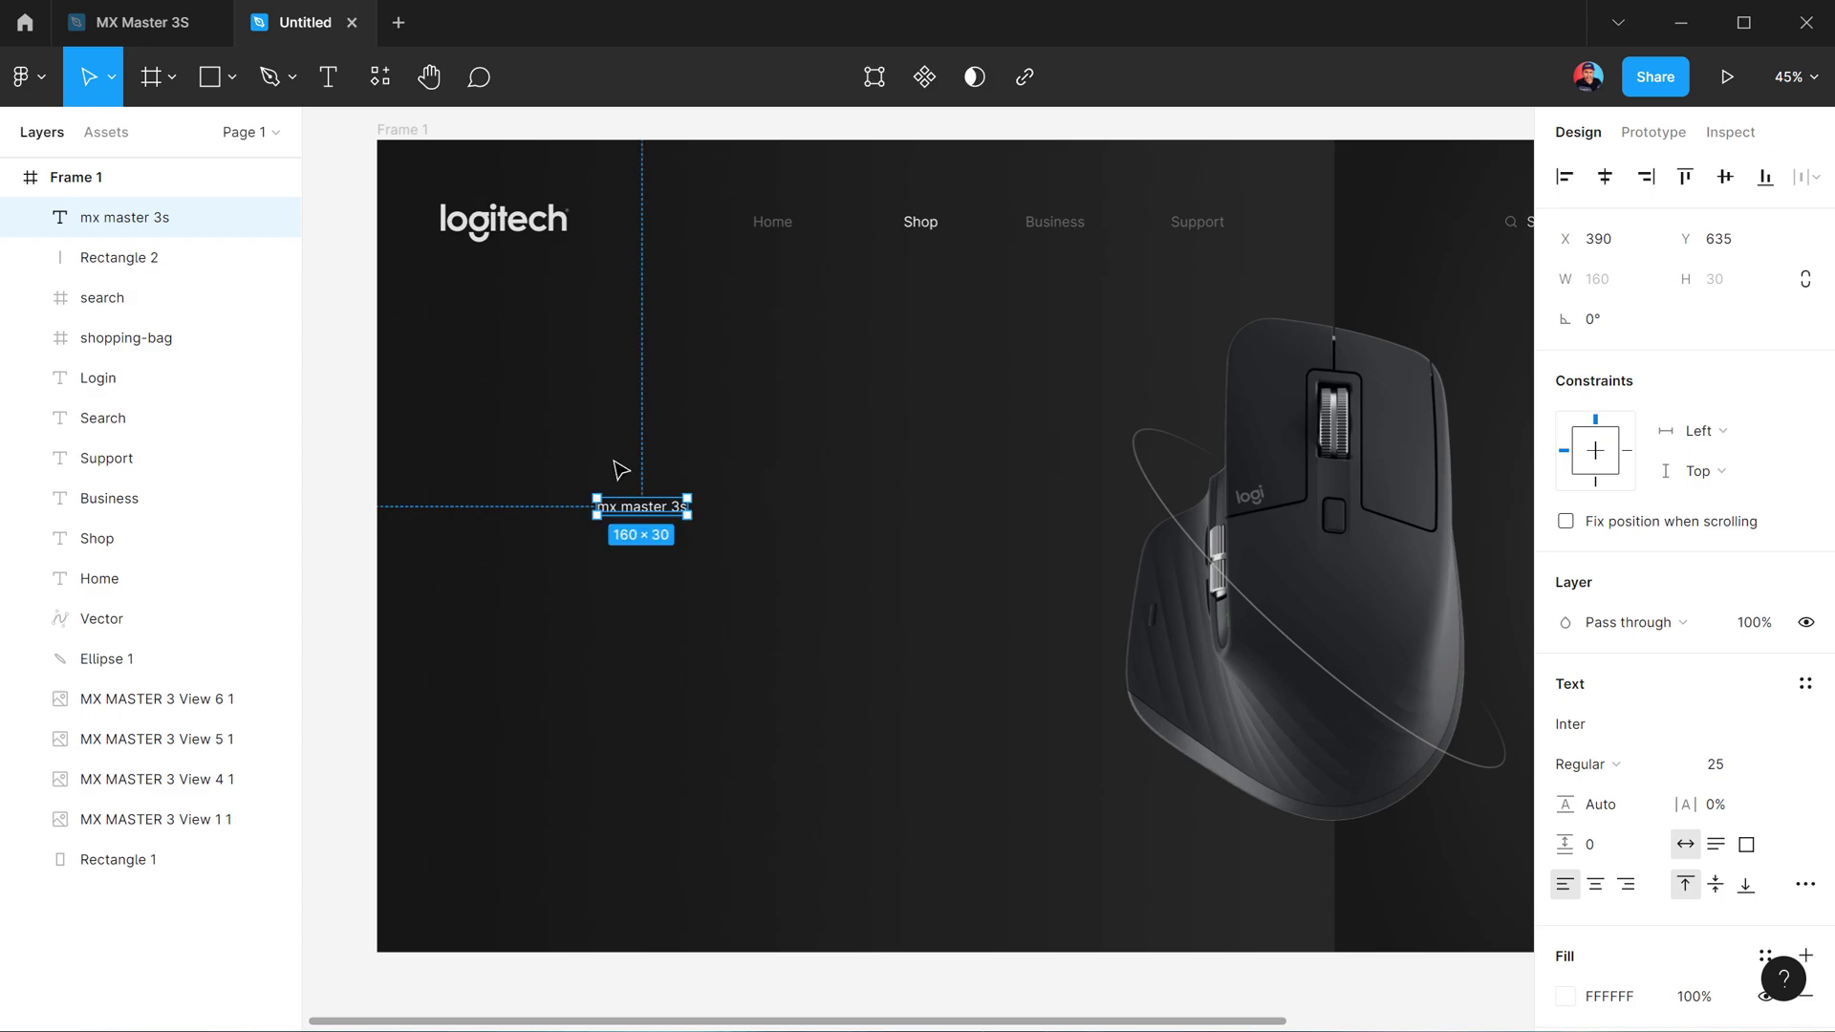
pyautogui.click(1718, 764)
pyautogui.hotkey('shift', 'Up')
pyautogui.hotkey('shift', 'Up')
pyautogui.hotkey('shift', 'Up')
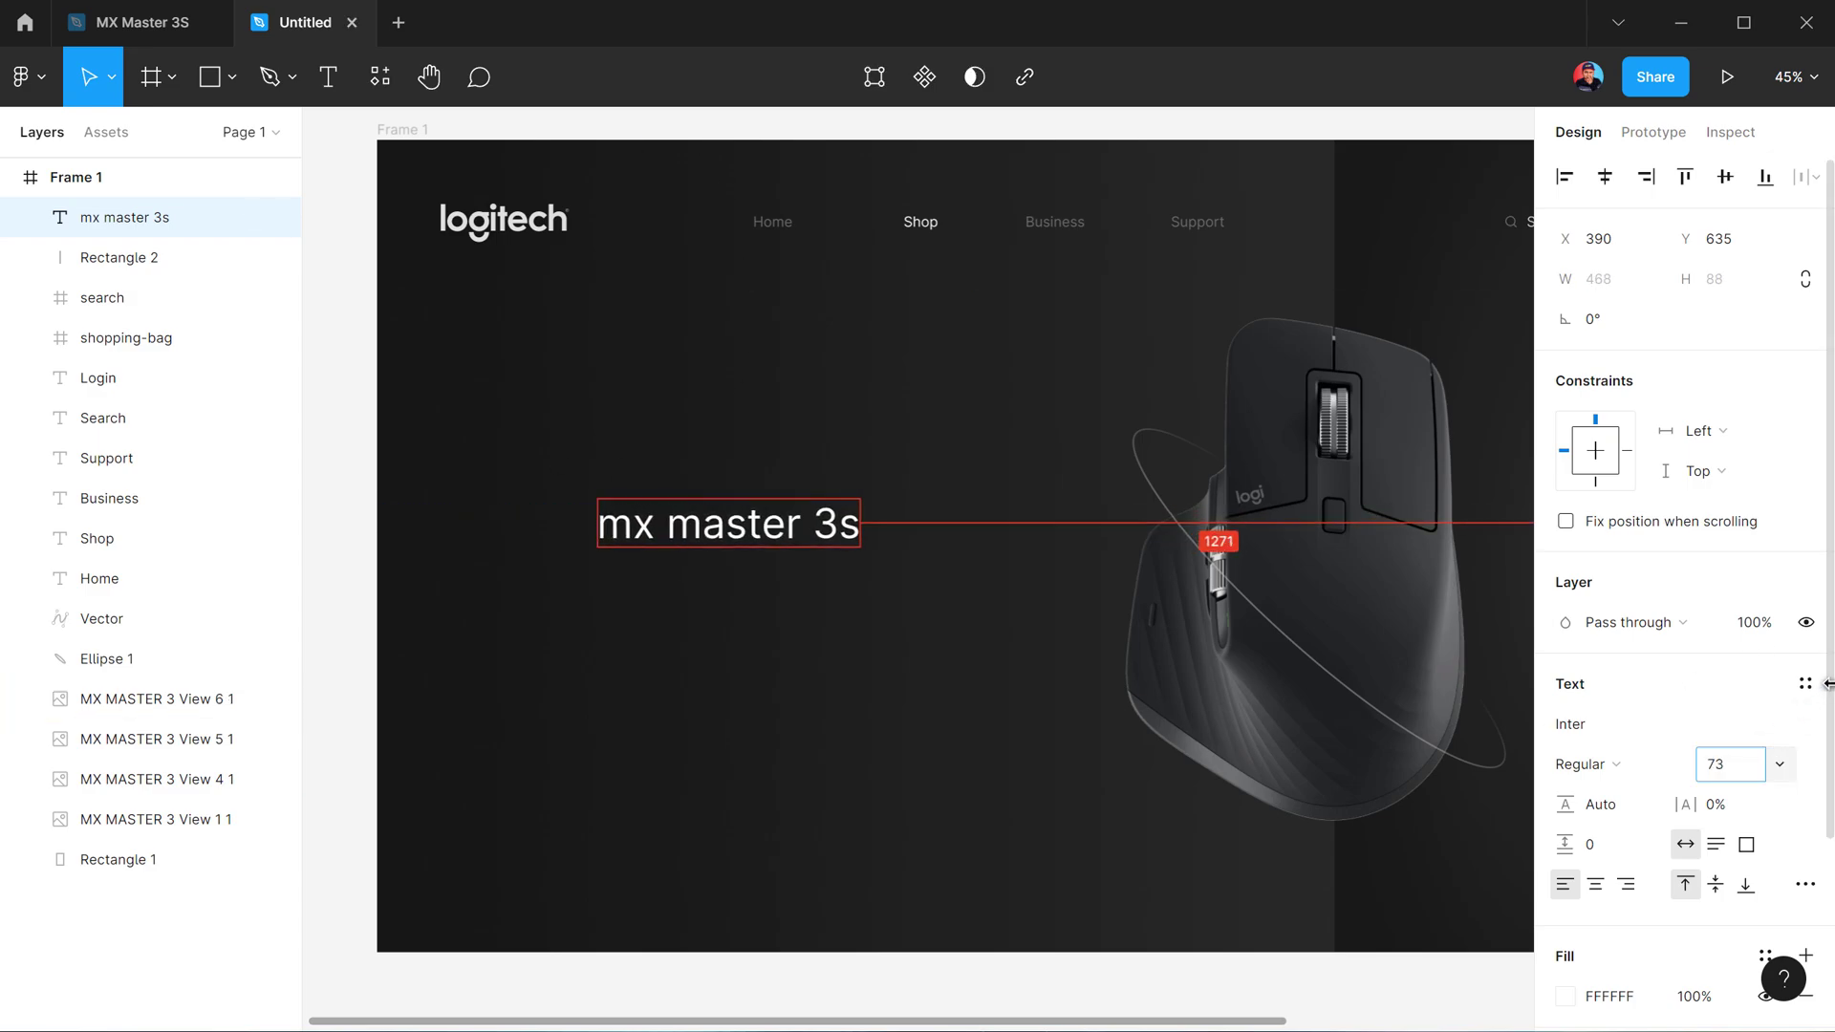
pyautogui.hotkey('shift', 'Up')
pyautogui.hotkey('shift', 'Up')
pyautogui.hotkey('shift', 'Up')
pyautogui.press('Up')
pyautogui.press('Up')
pyautogui.press('Up')
pyautogui.press('Return')
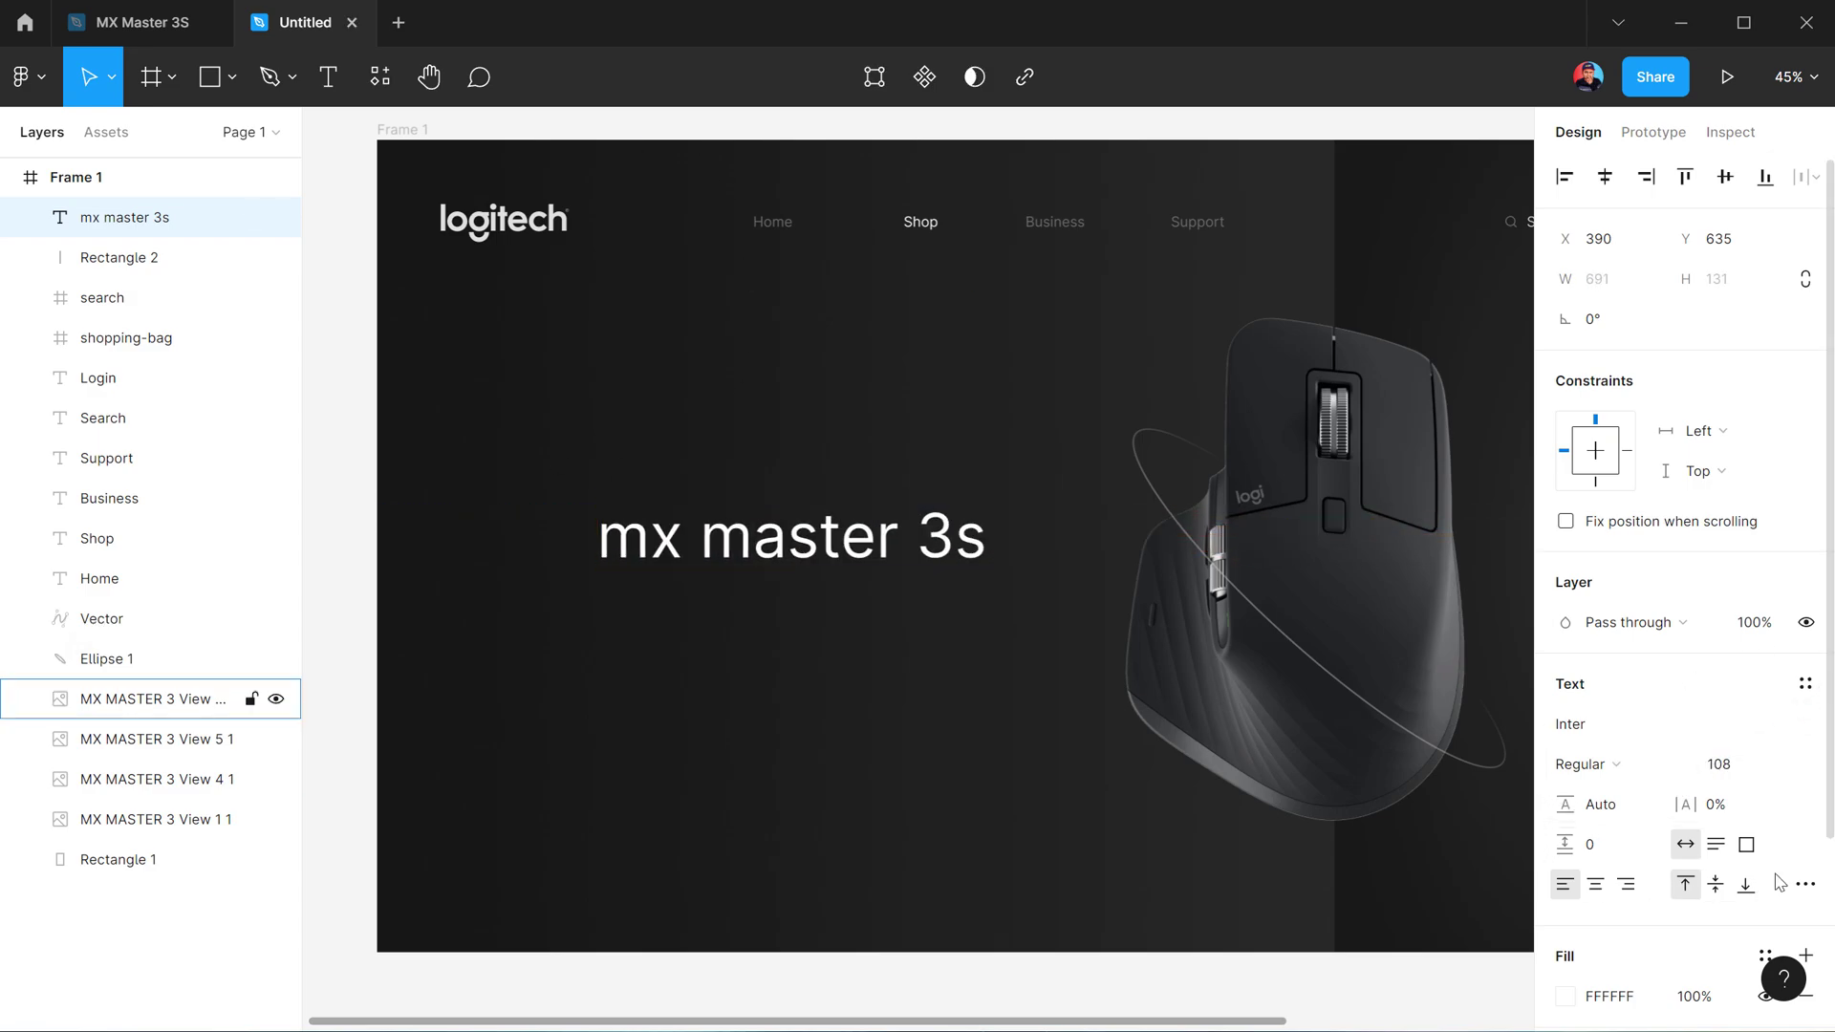
pyautogui.click(1806, 884)
pyautogui.click(1415, 890)
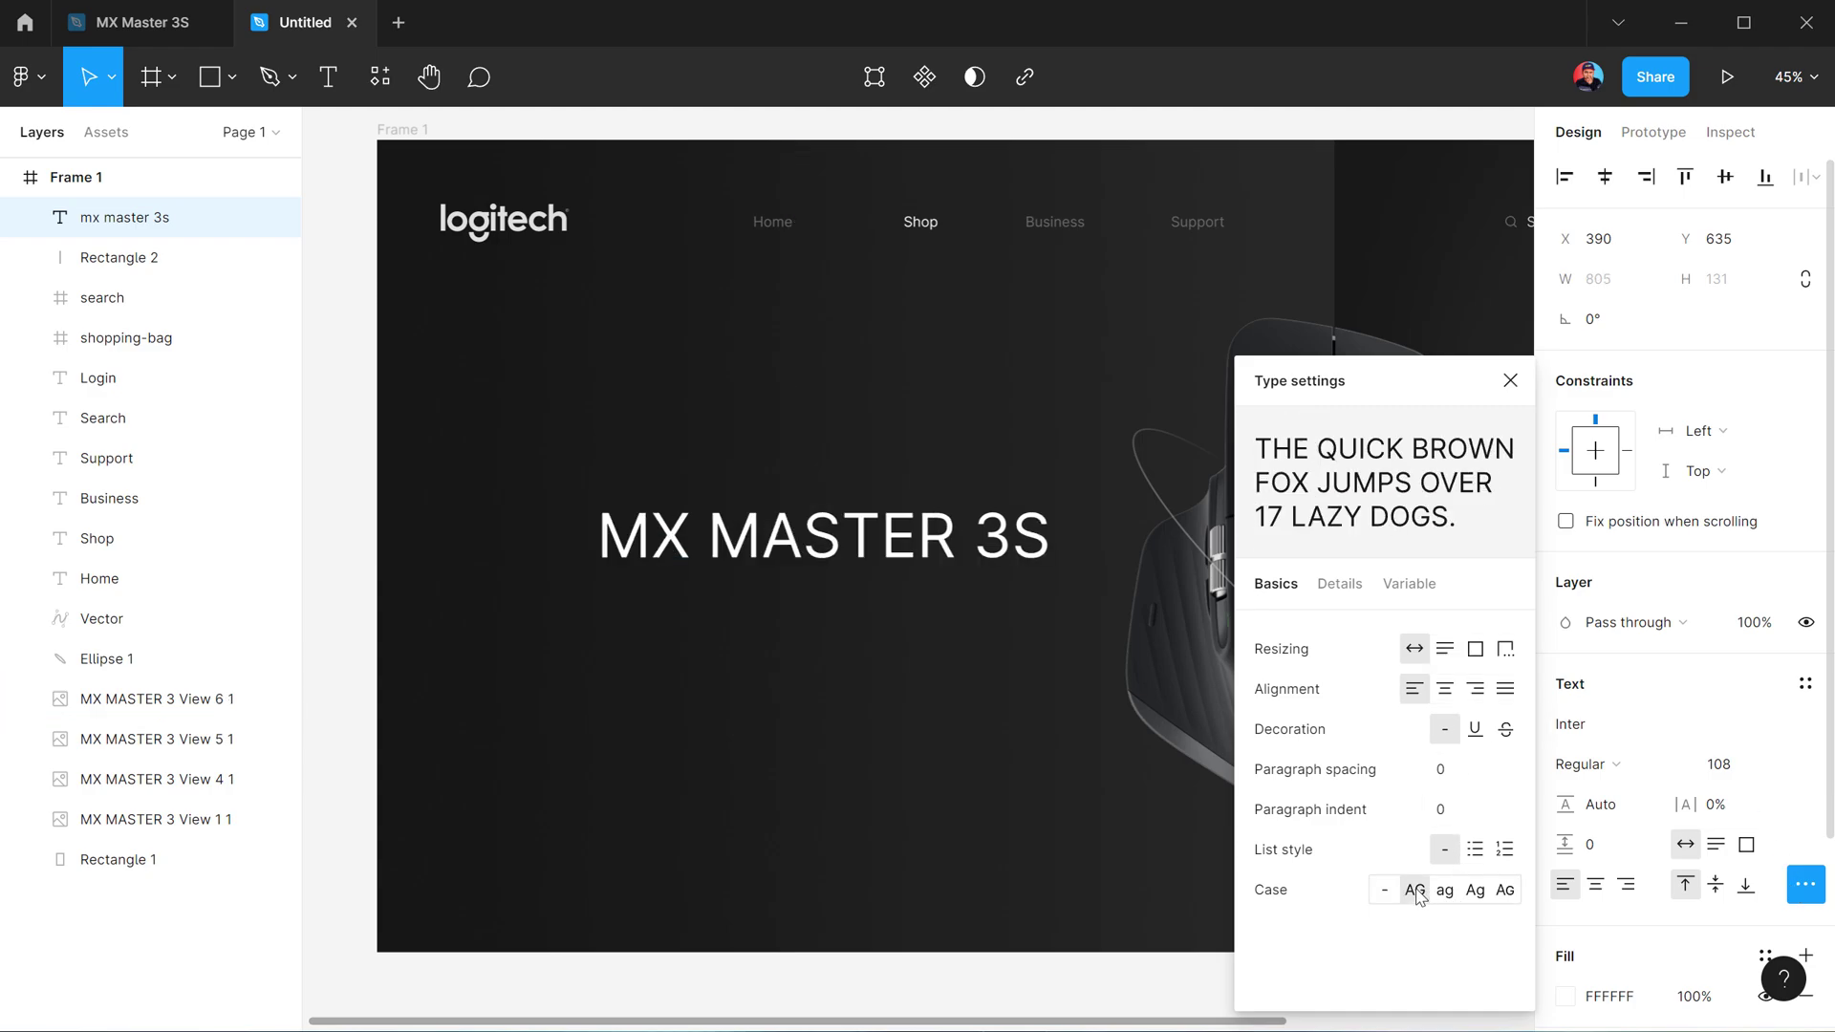
# Move the headline left and up, and make it Bold at size 100
pyautogui.moveTo(845, 549); pyautogui.dragTo(724, 499)
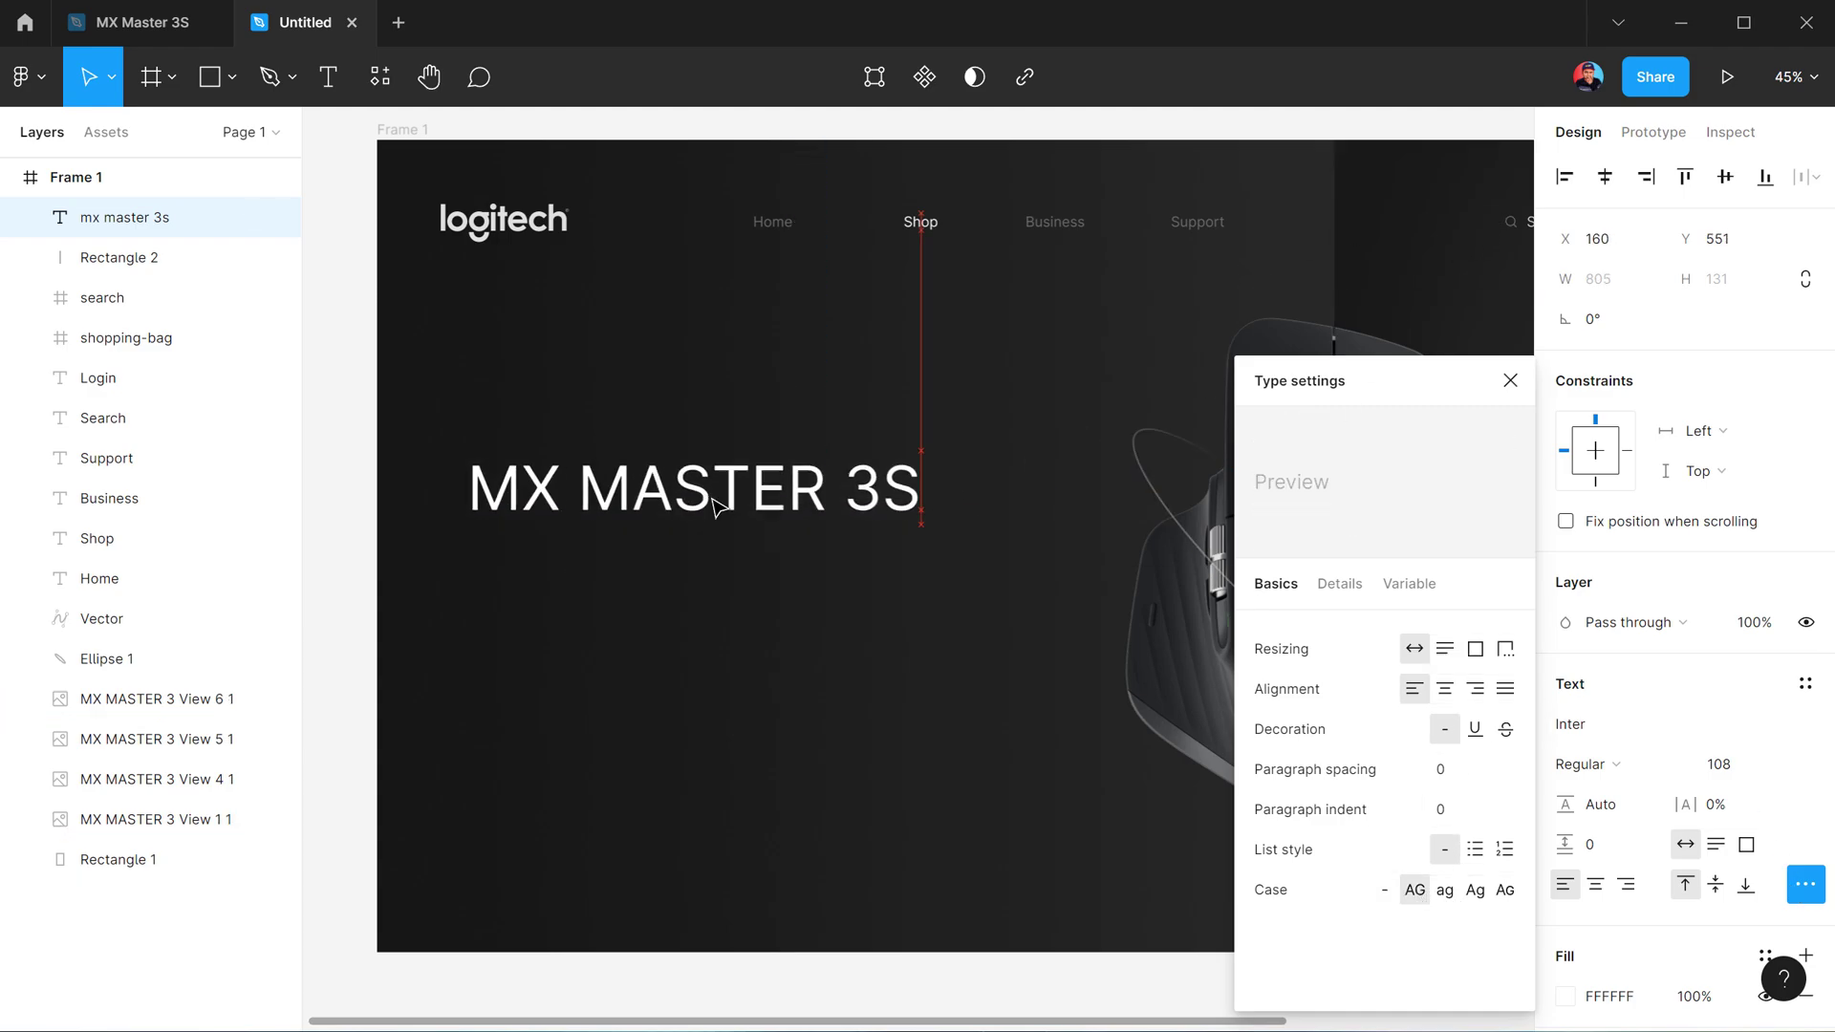
pyautogui.click(1726, 783)
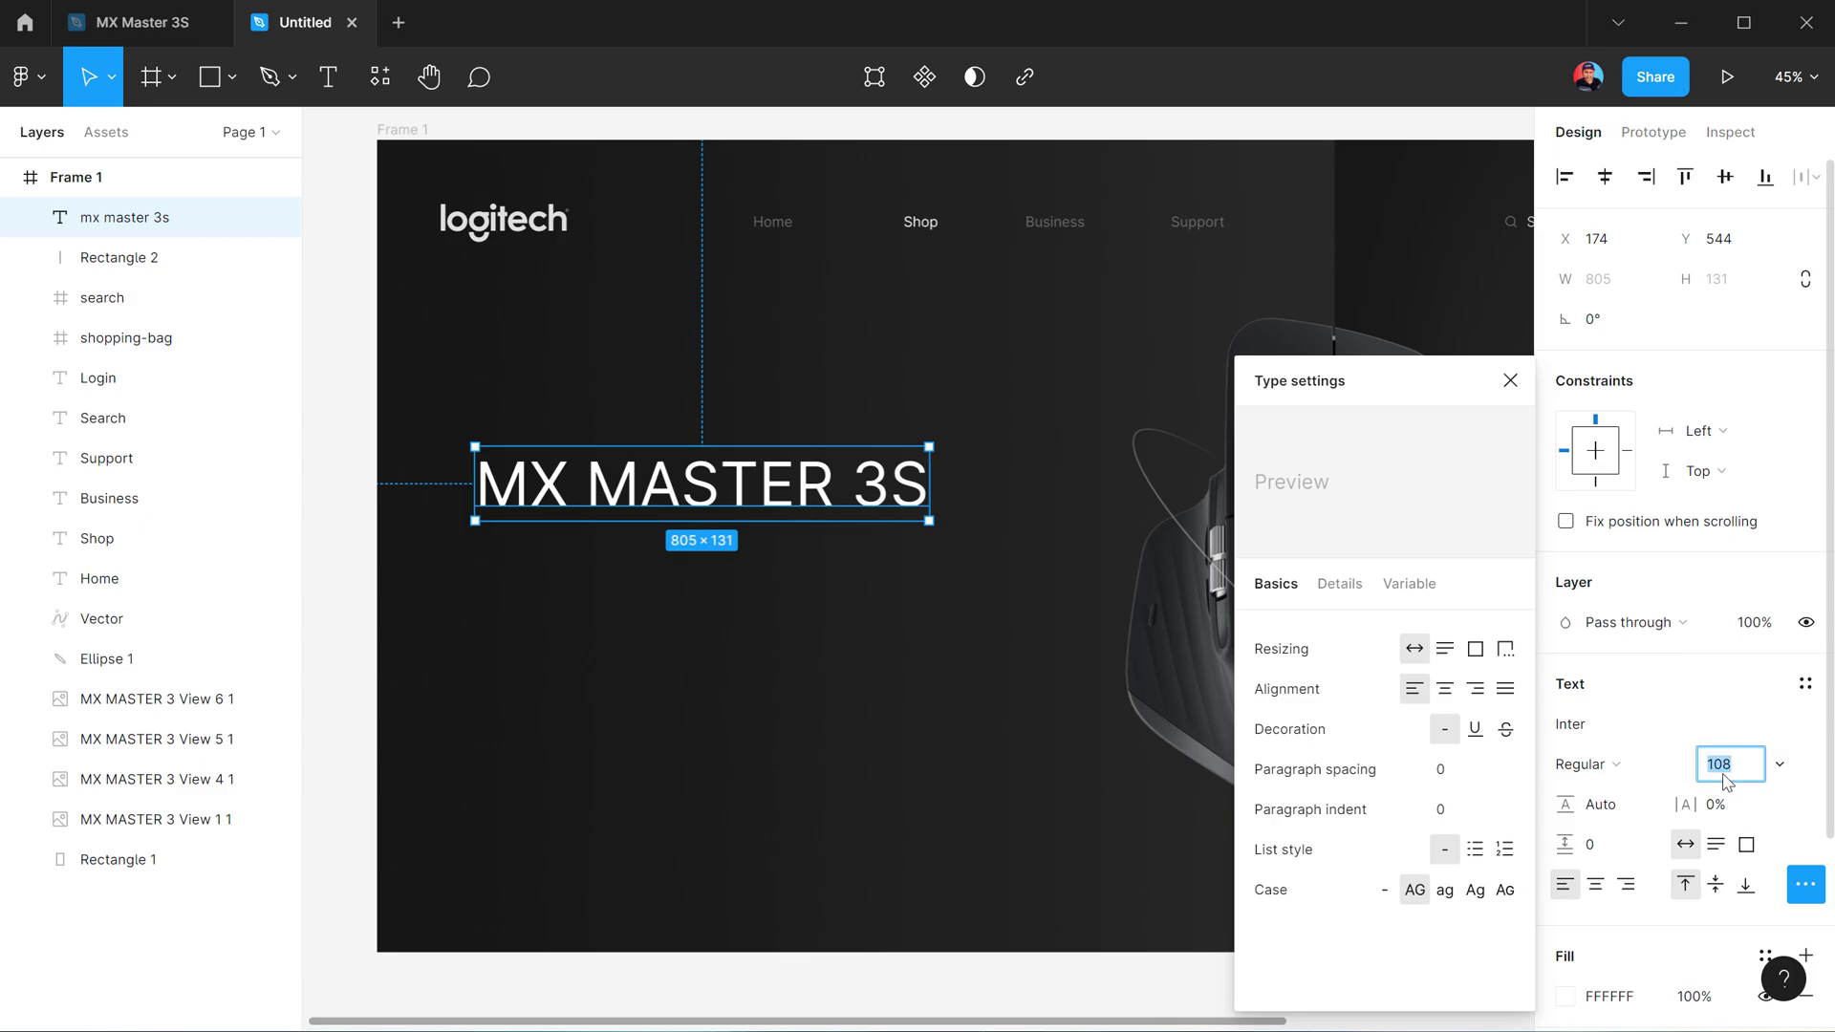
pyautogui.write('100')
pyautogui.press('Return')
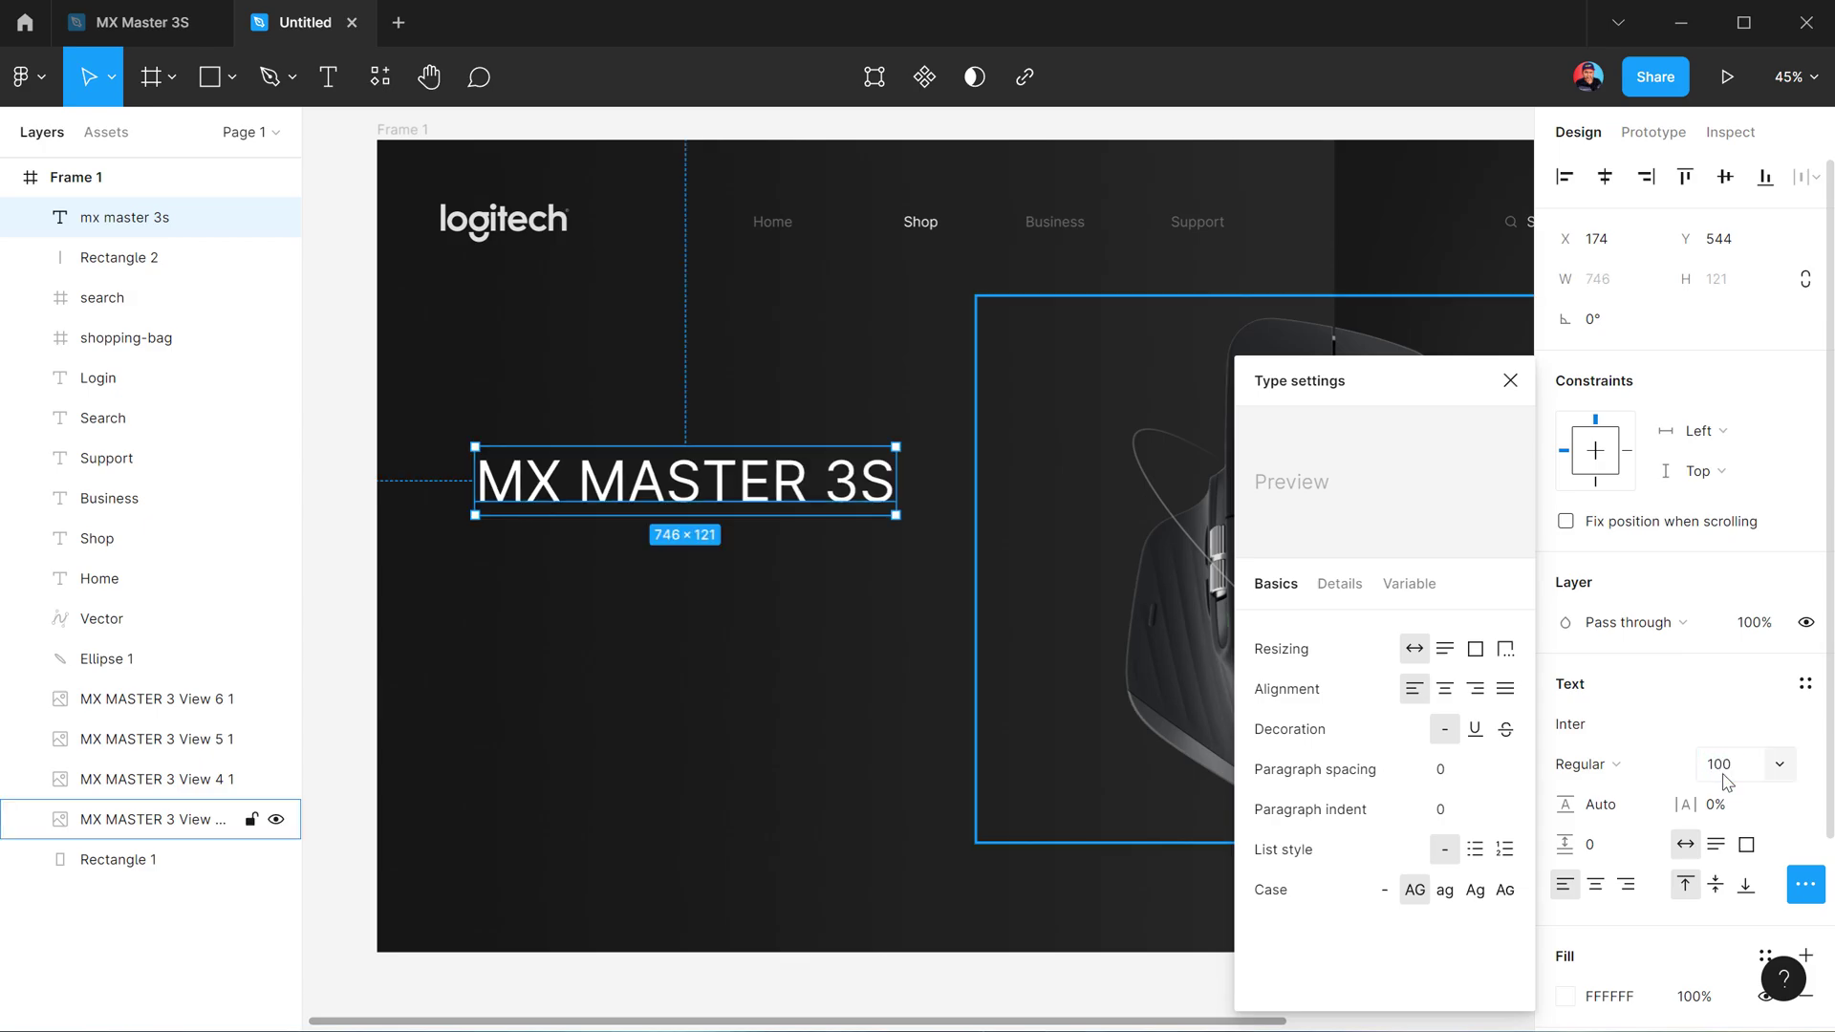
pyautogui.click(1667, 772)
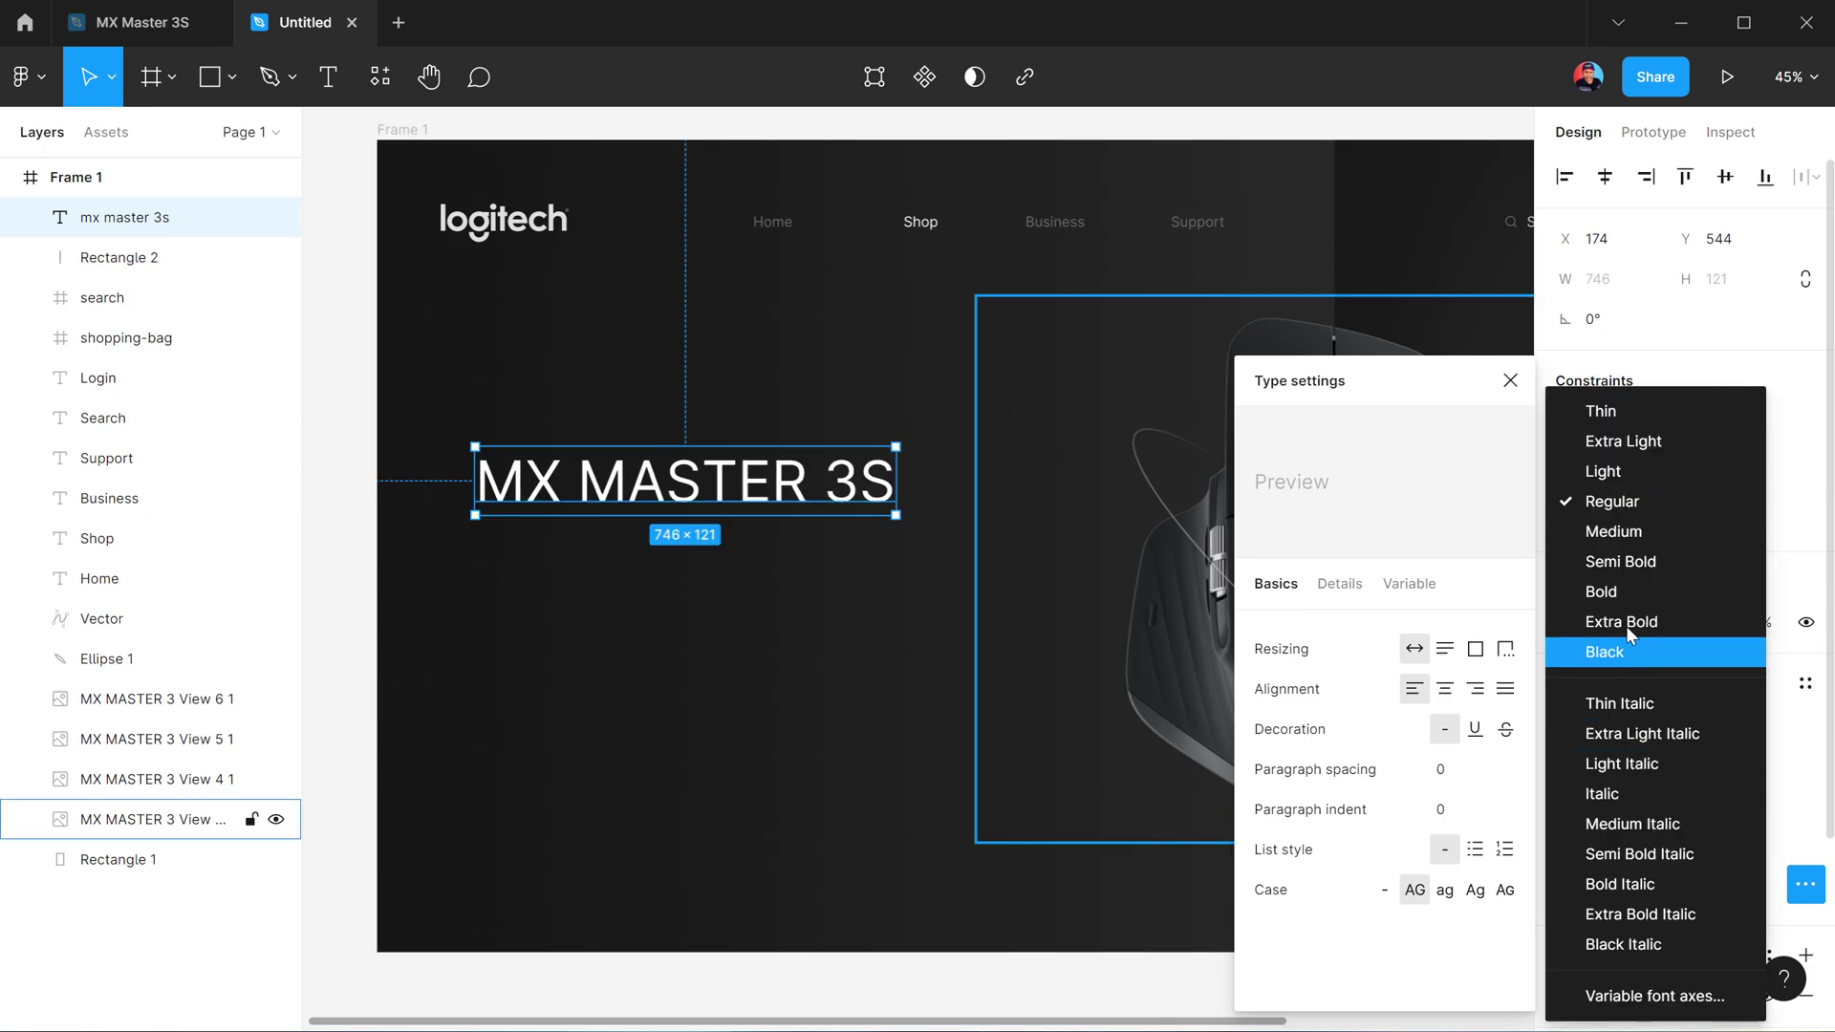
pyautogui.click(1626, 589)
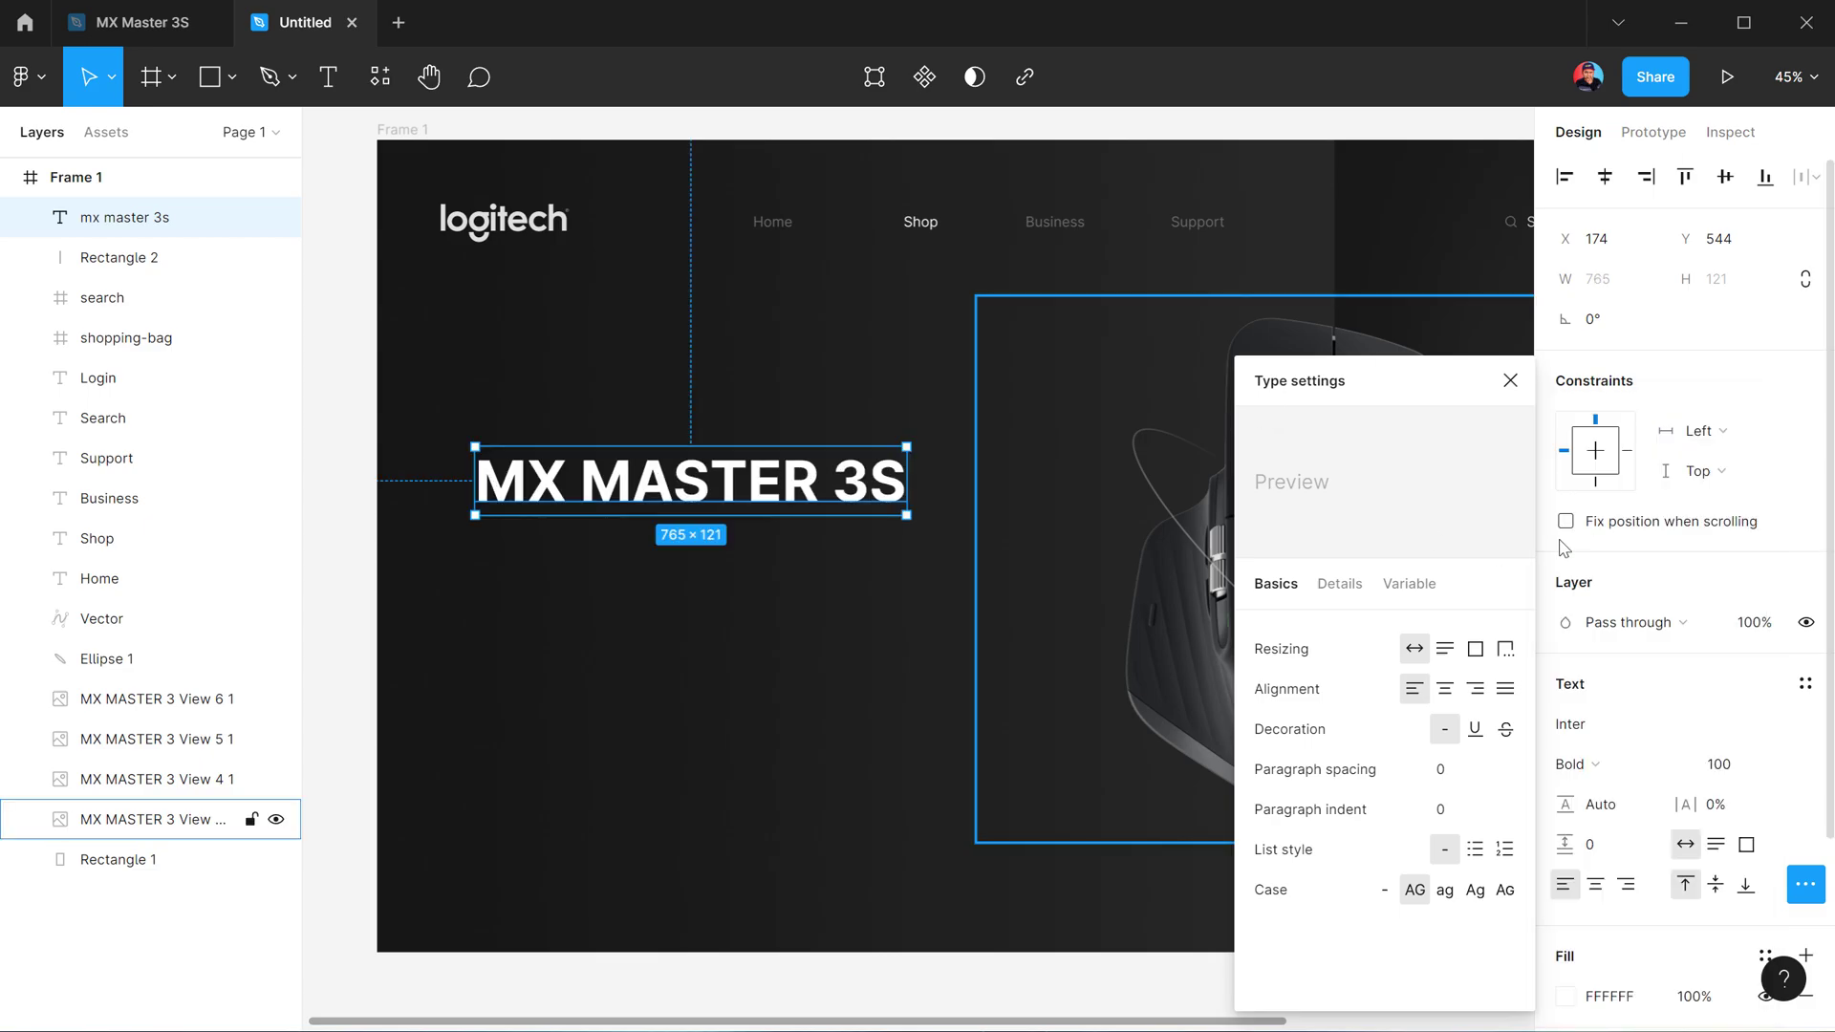
pyautogui.click(932, 146)
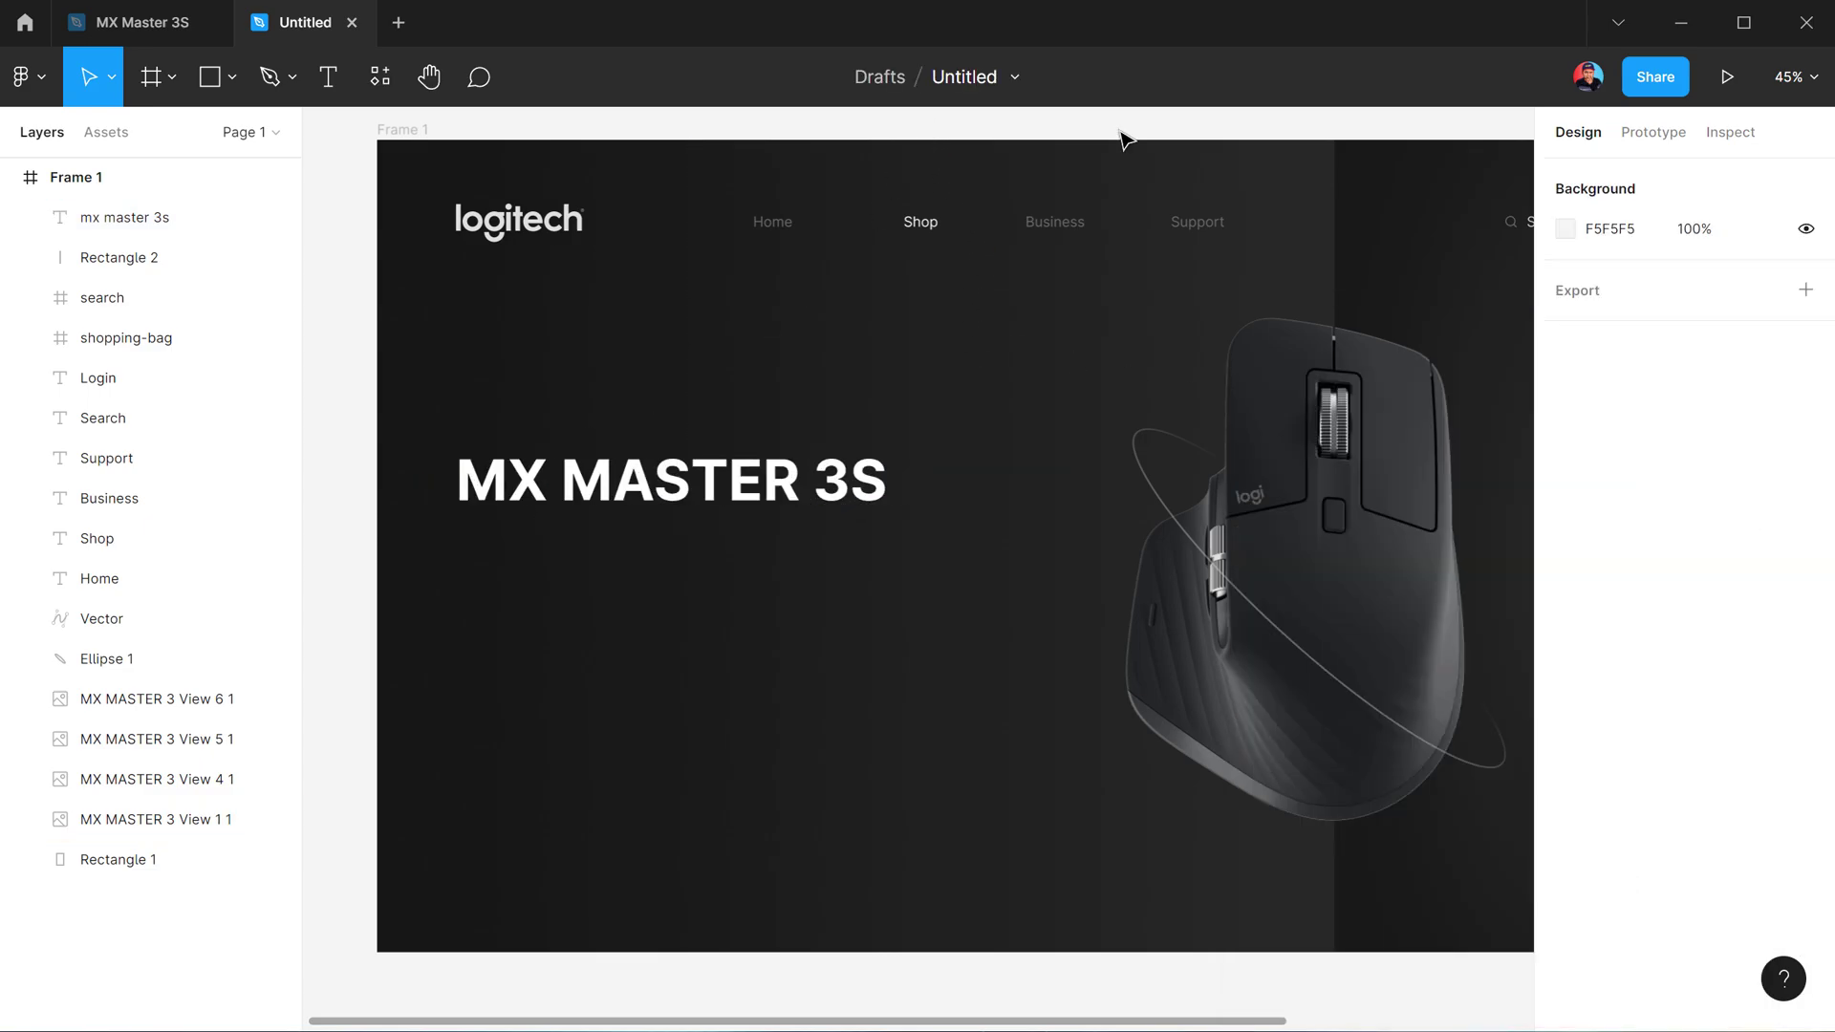
# Duplicate the headline above itself and retype the copy as MASTER SERIES
pyautogui.moveTo(590, 491); pyautogui.dragTo(590, 423)
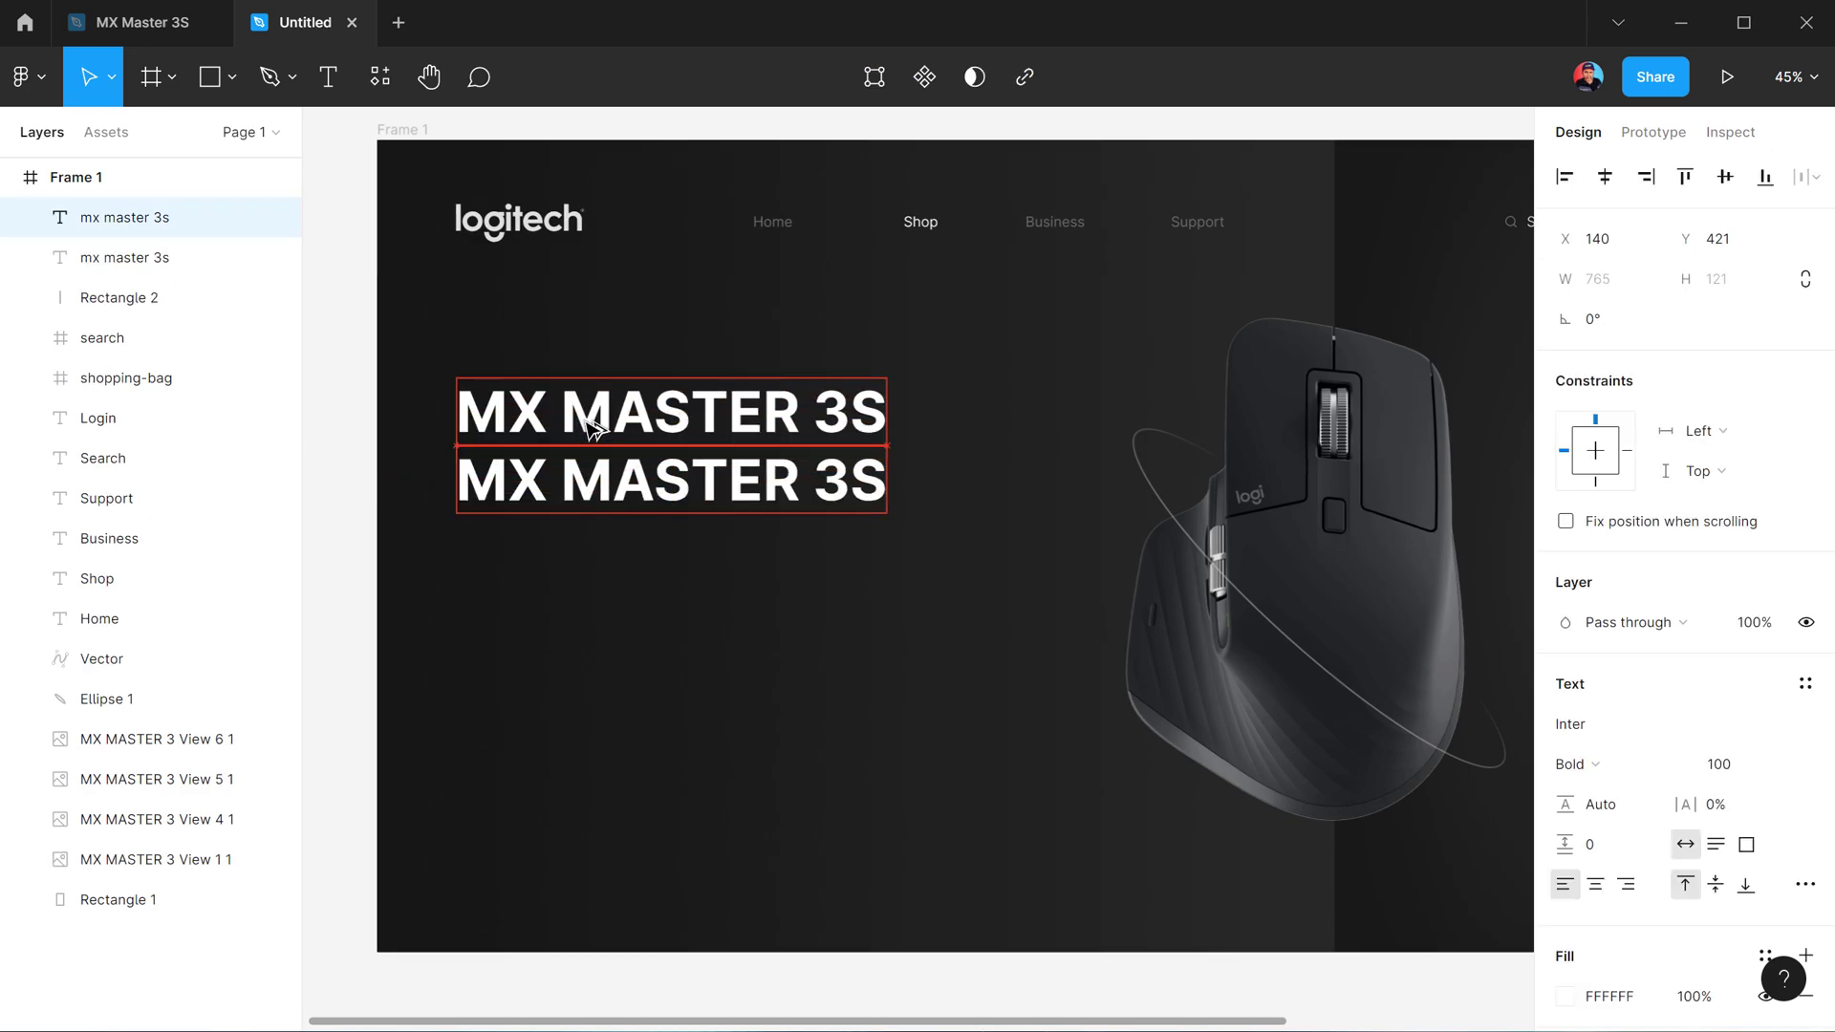
pyautogui.doubleClick(590, 423)
pyautogui.write('MAS')
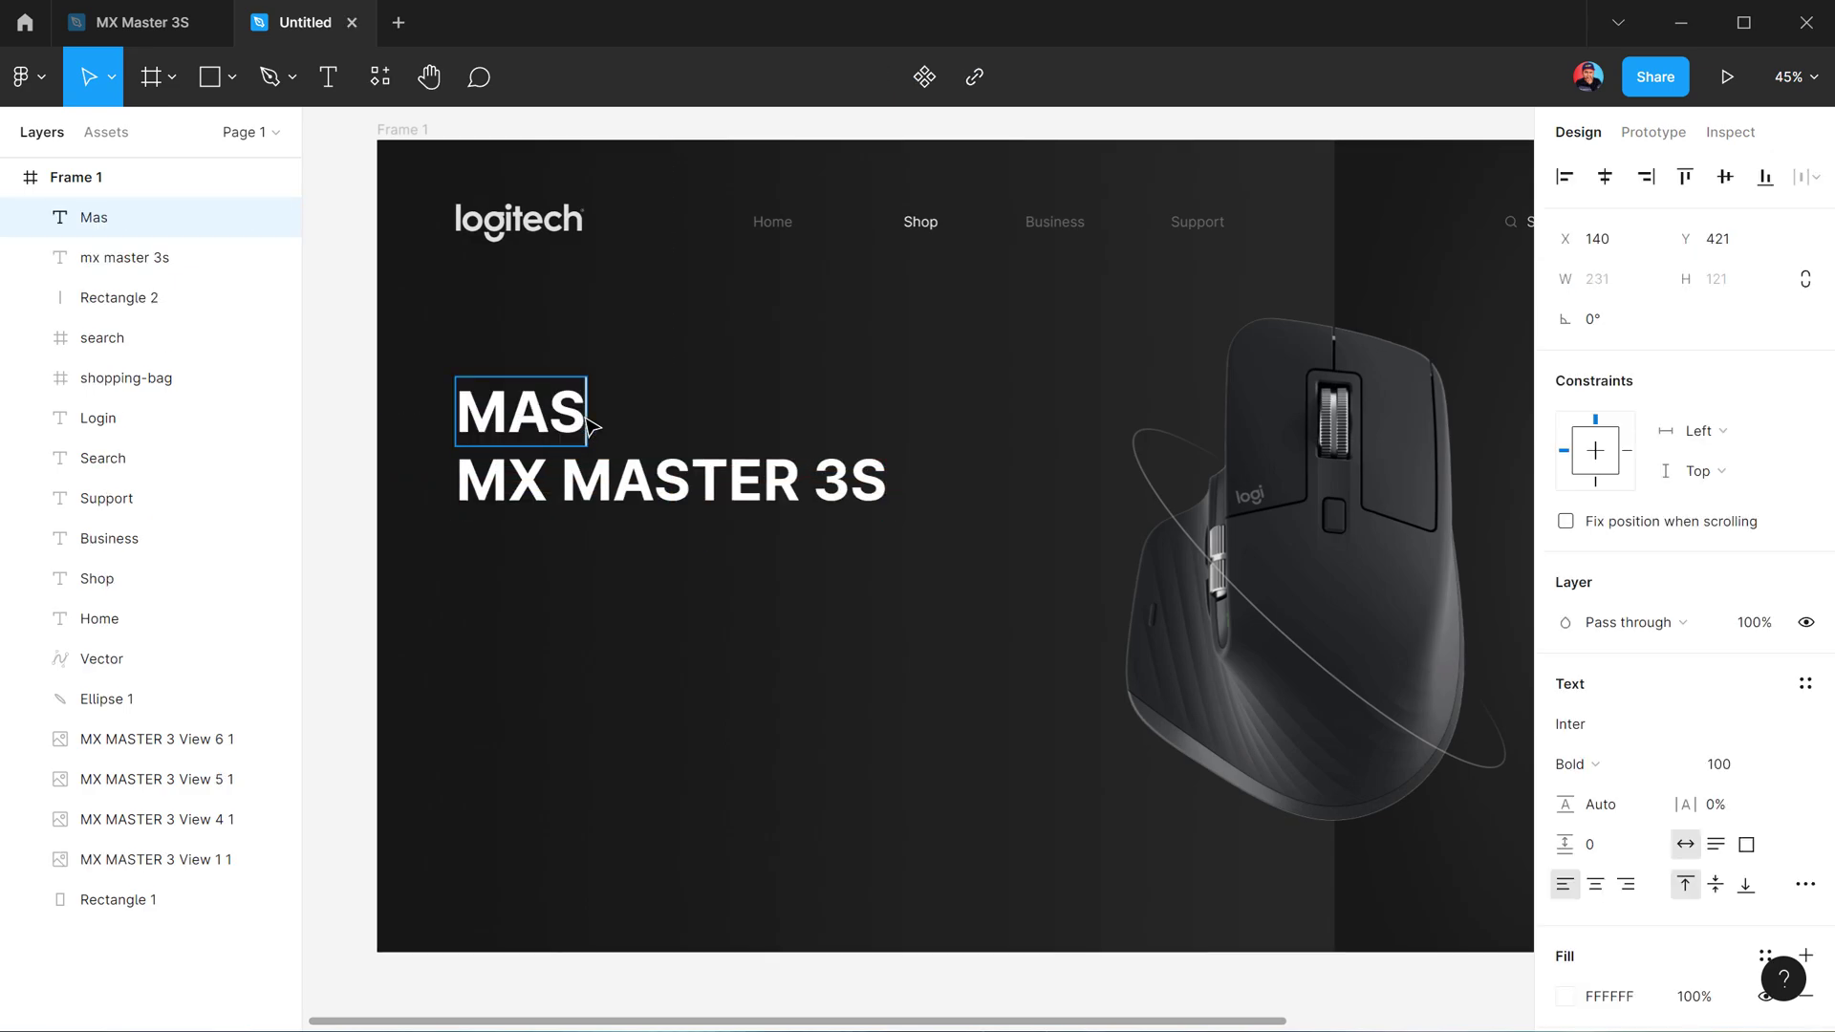
pyautogui.write('TER SERIES')
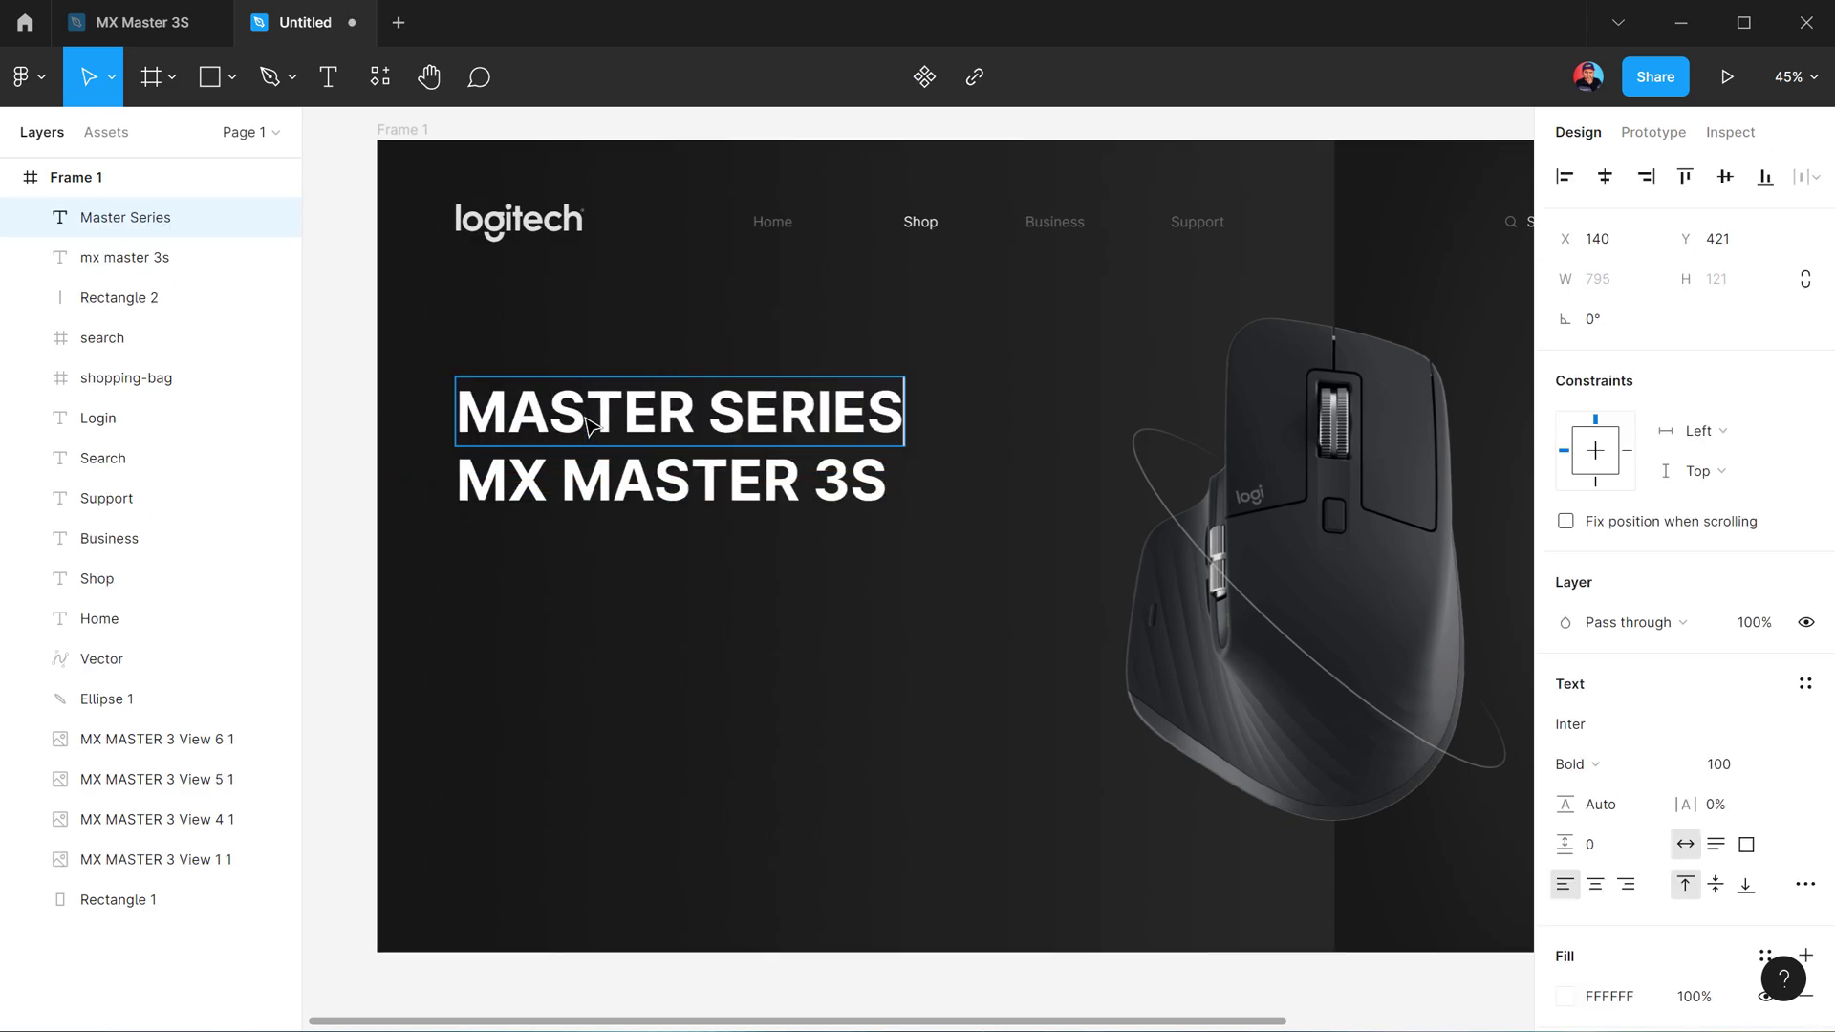
pyautogui.press('Escape')
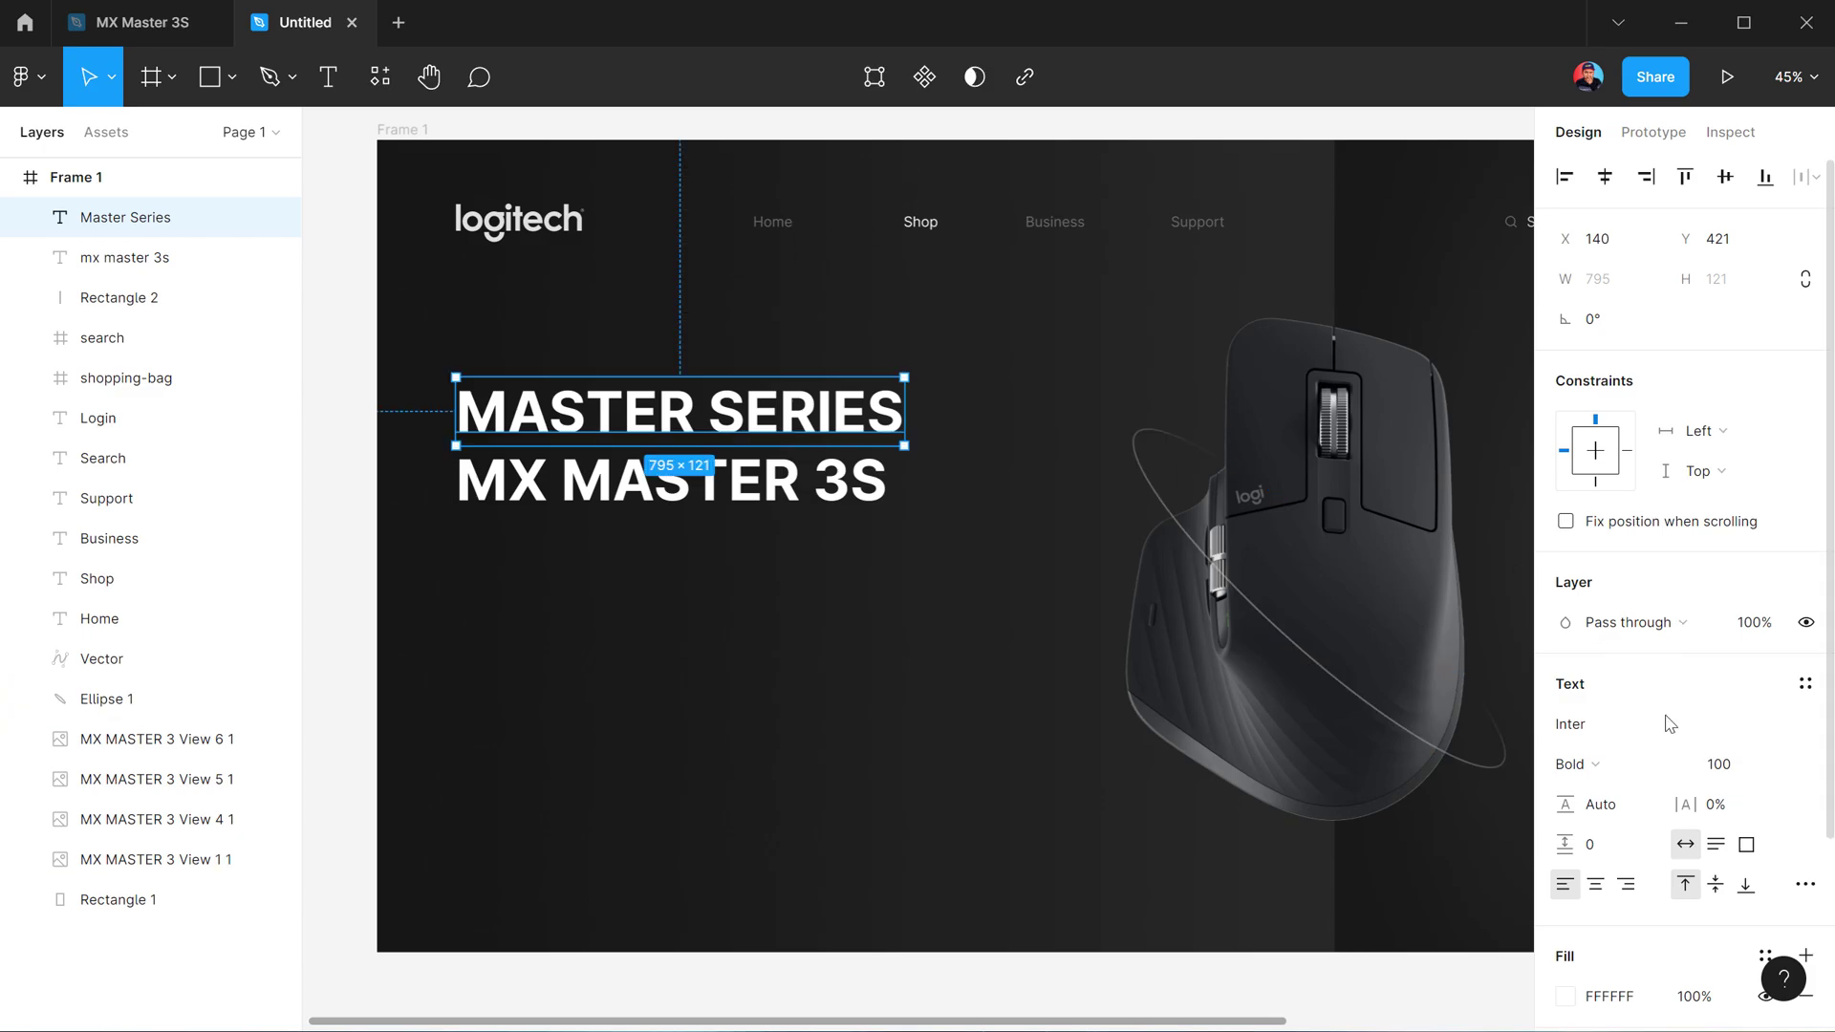
# Make MASTER SERIES Regular size 22, line height 131%, wider letter spacing, just above the headline
pyautogui.click(1685, 772)
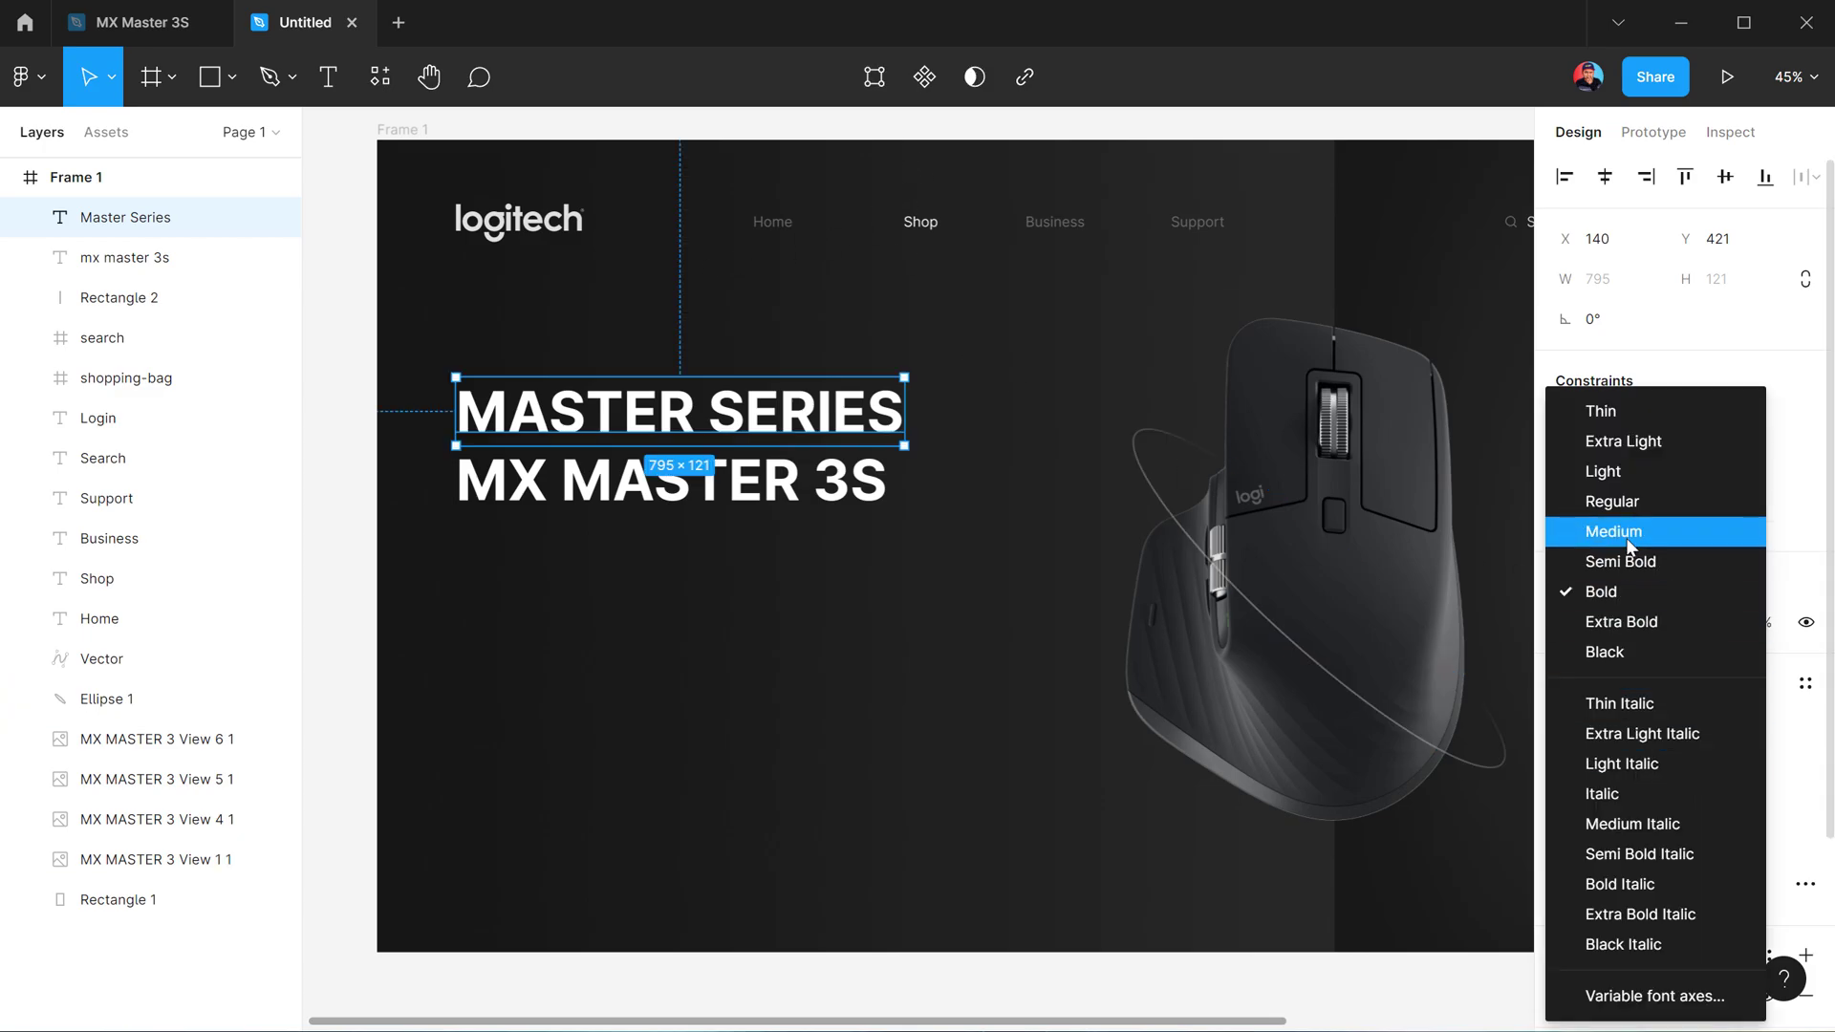
pyautogui.click(1621, 506)
pyautogui.moveTo(1720, 764); pyautogui.dragTo(1520, 766)
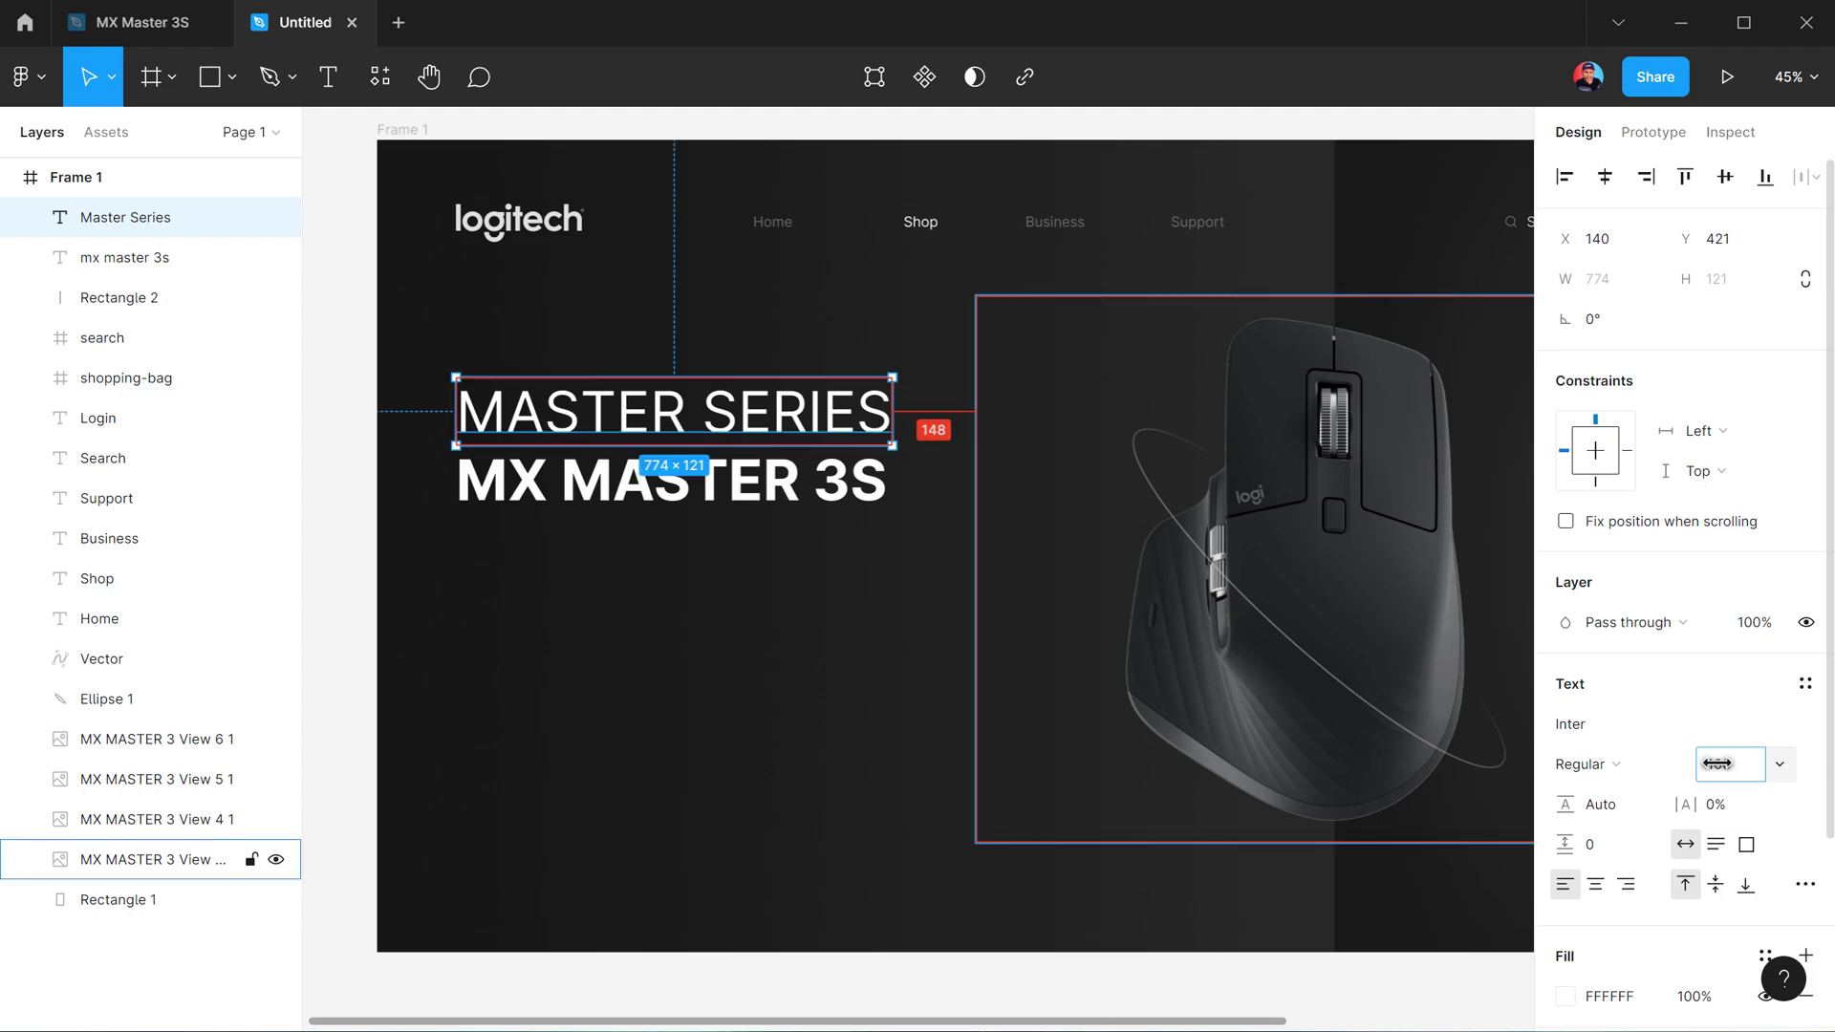
pyautogui.write('22')
pyautogui.moveTo(516, 385); pyautogui.dragTo(516, 427)
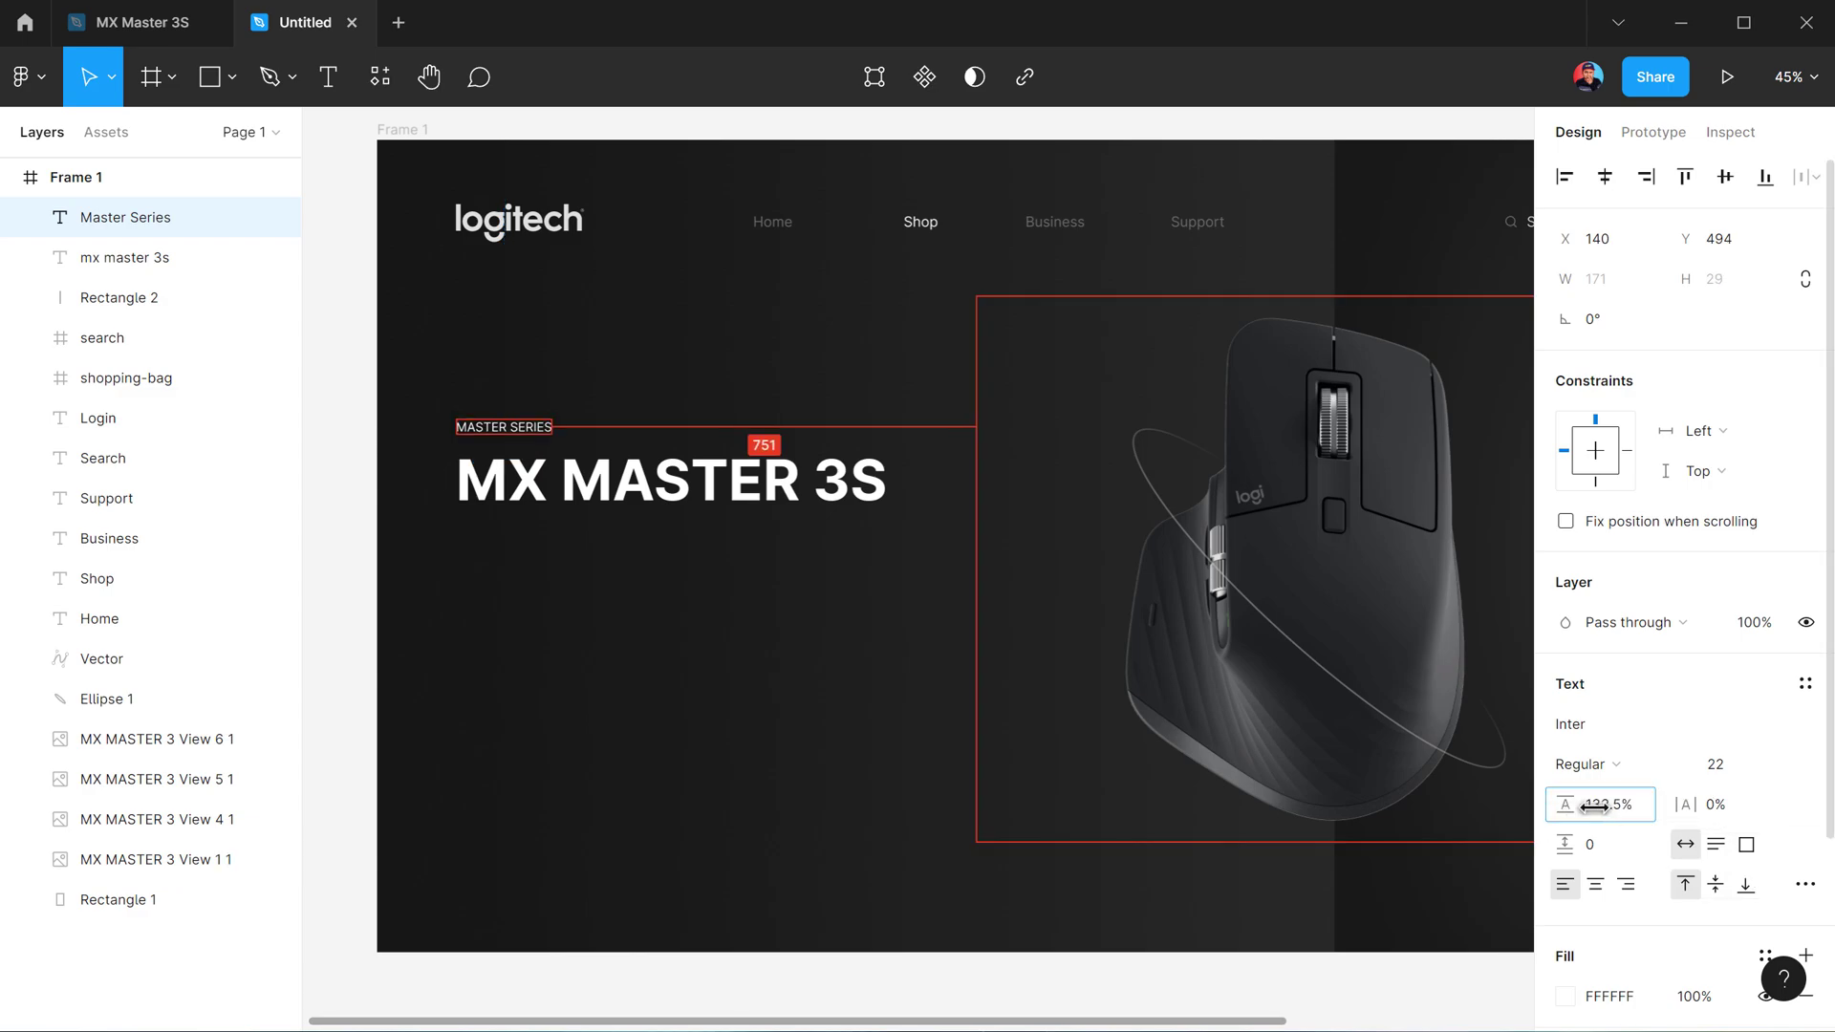
pyautogui.moveTo(1560, 806)
pyautogui.mouseDown()
pyautogui.moveTo(1618, 835)
pyautogui.moveTo(1758, 804)
pyautogui.mouseUp()
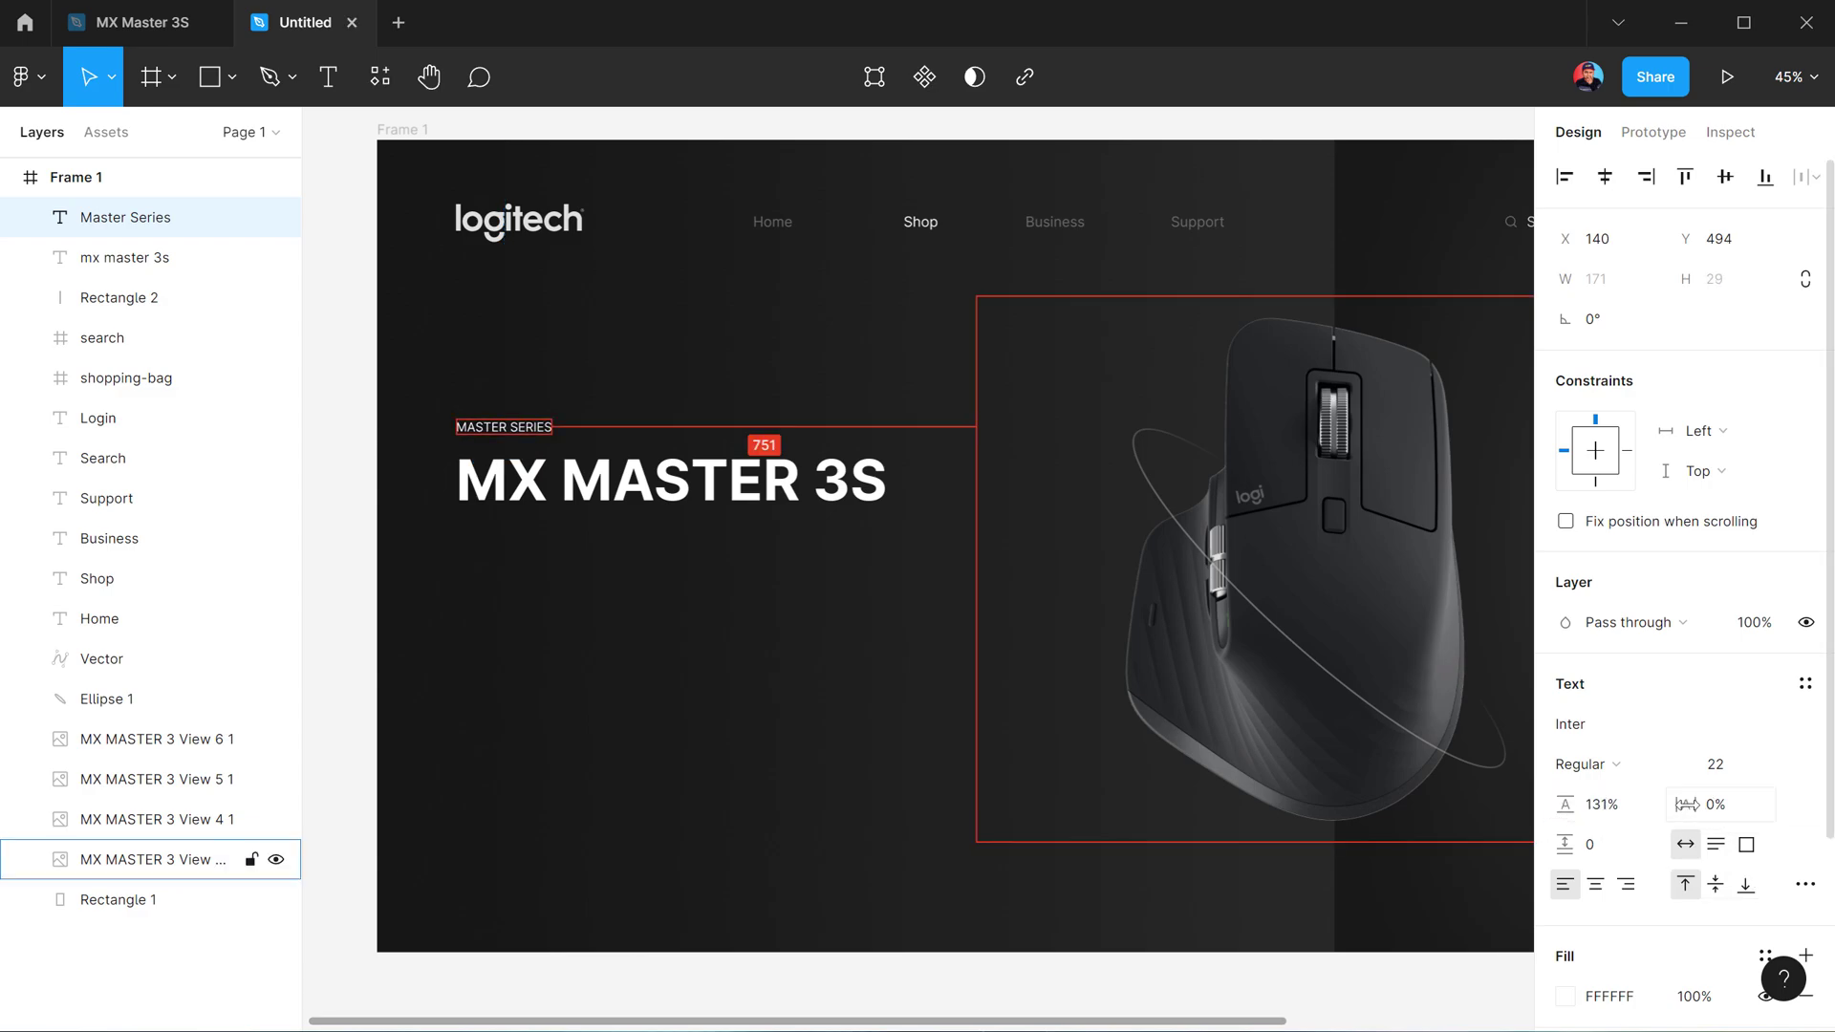
pyautogui.press('Escape')
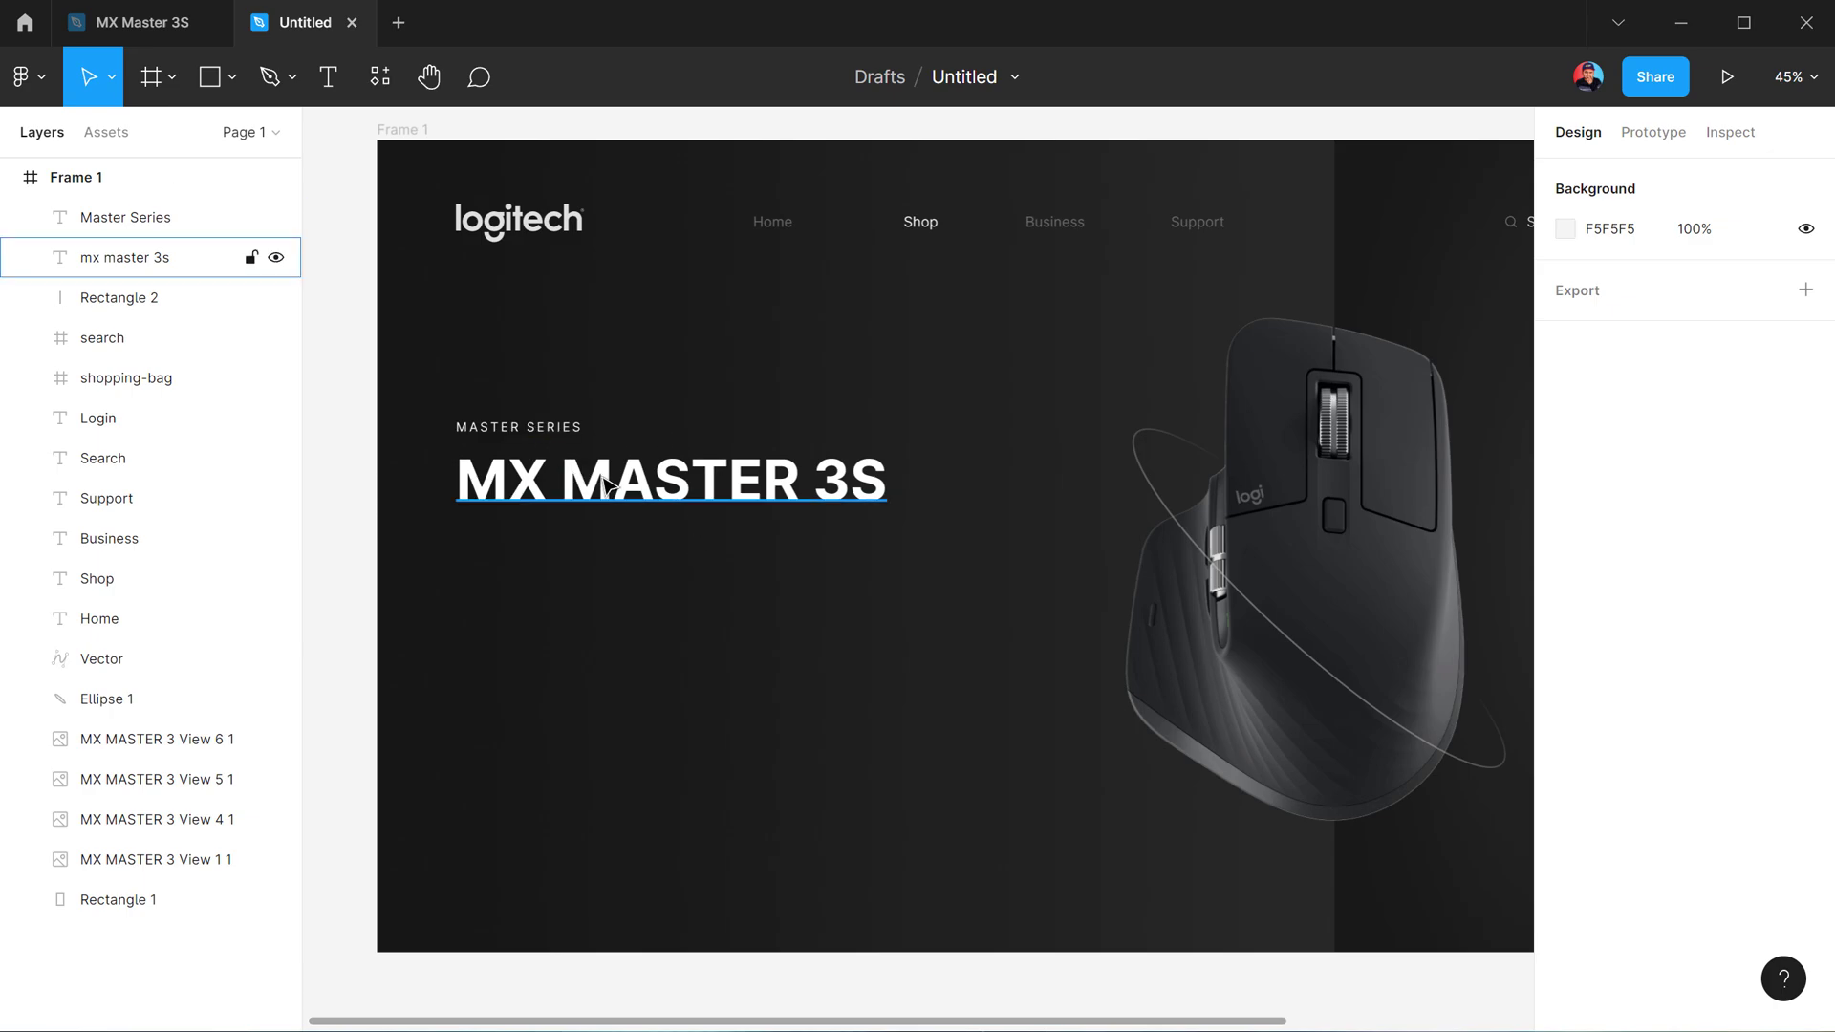
# Paste the three-line product description into a new text box below the headline
pyautogui.click(331, 63)
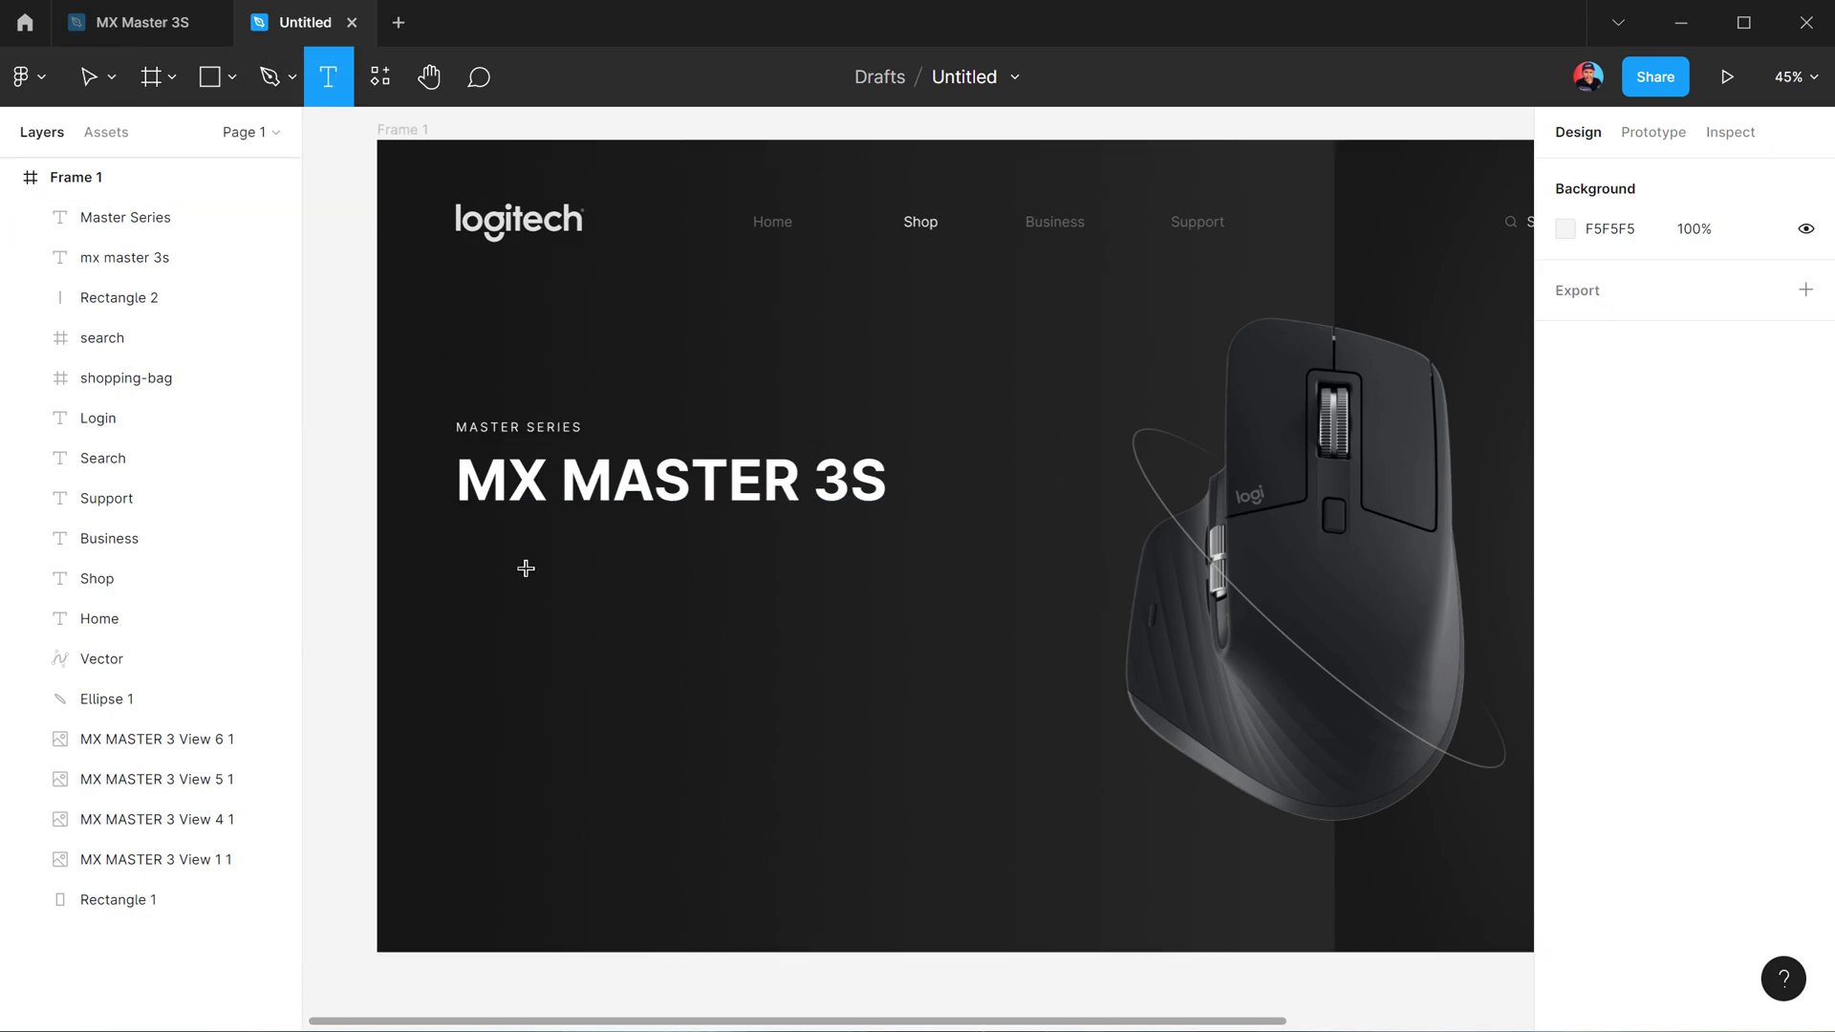
pyautogui.click(478, 596)
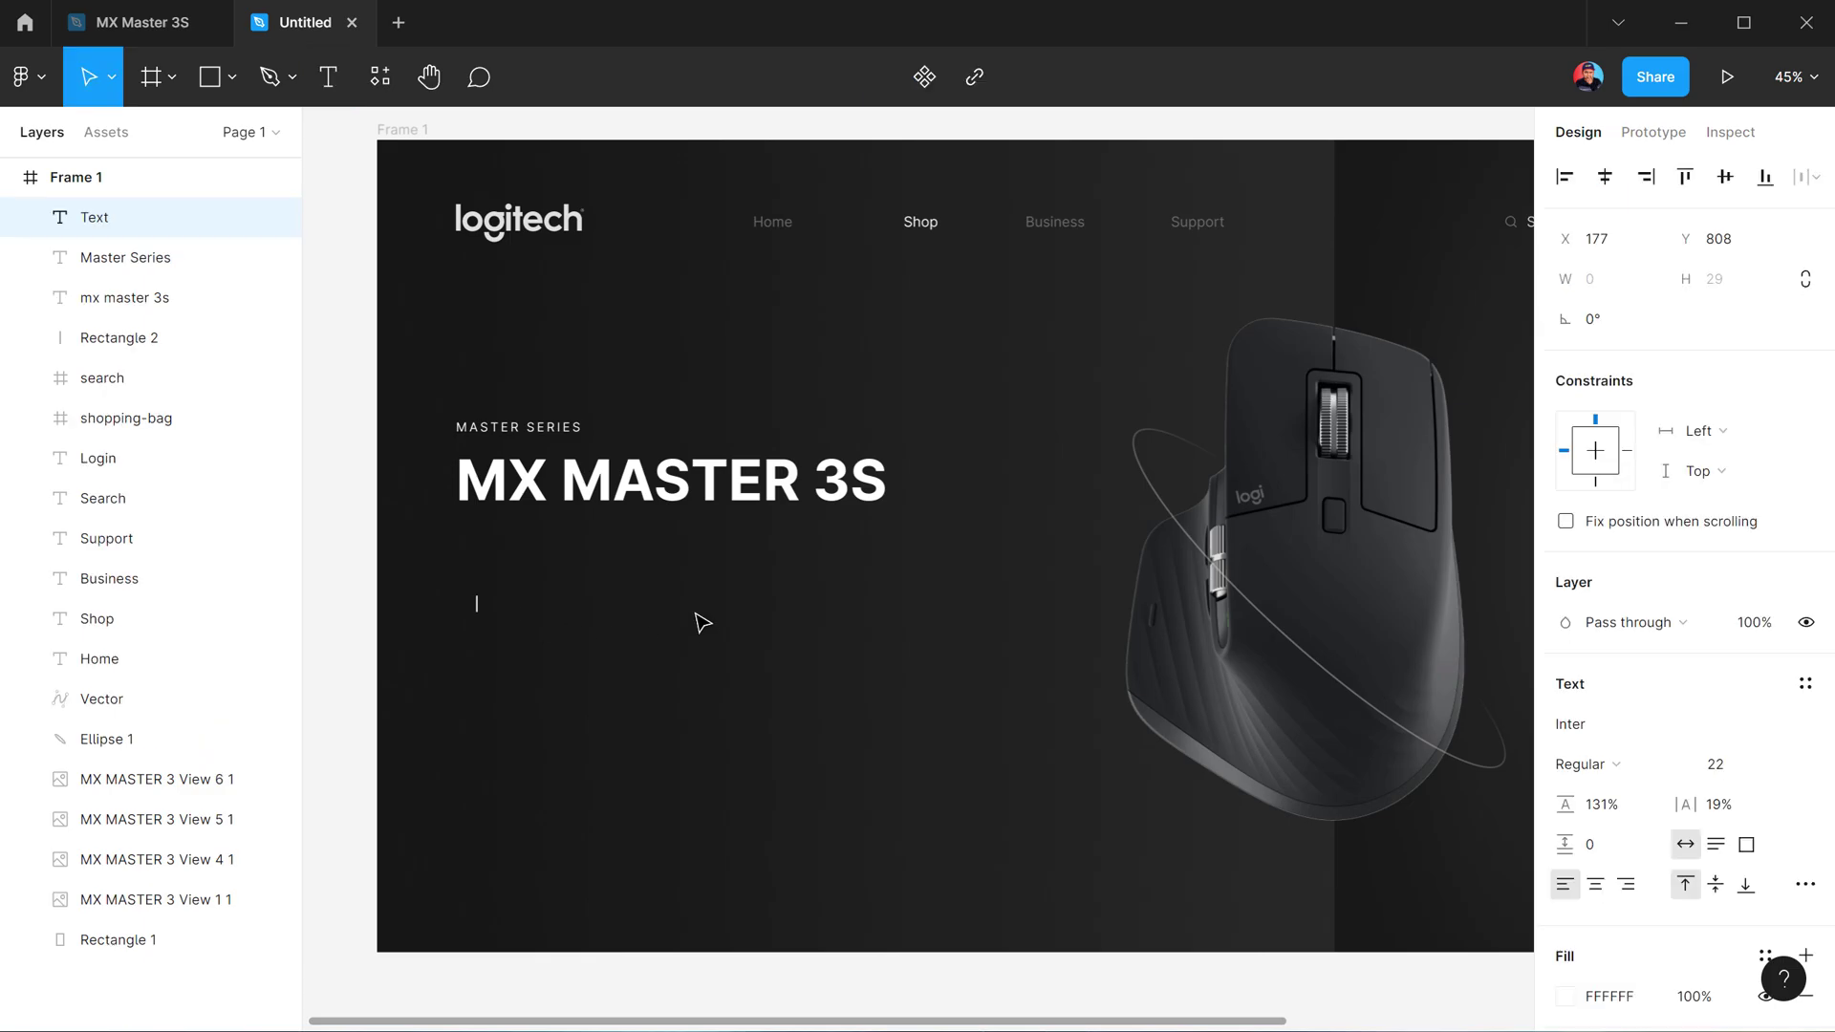
pyautogui.hotkey('ctrl', 'v')
pyautogui.click(361, 602)
pyautogui.click(609, 580)
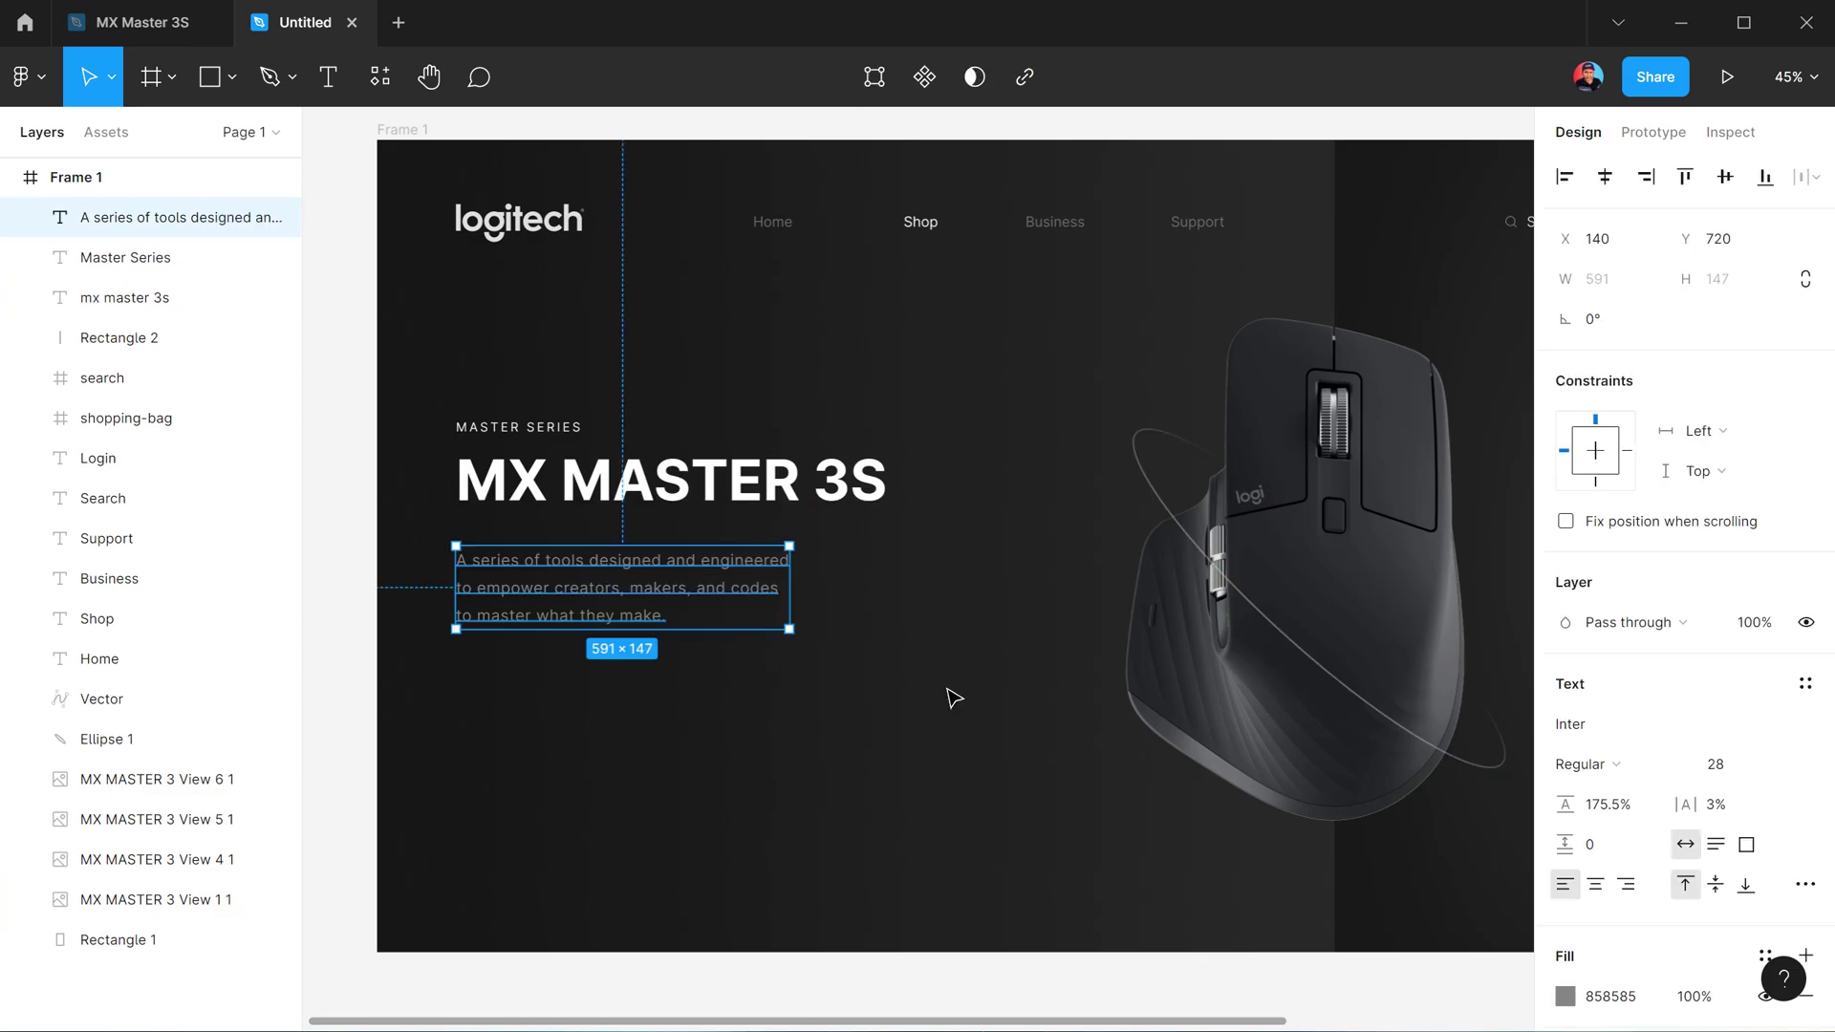
pyautogui.click(419, 611)
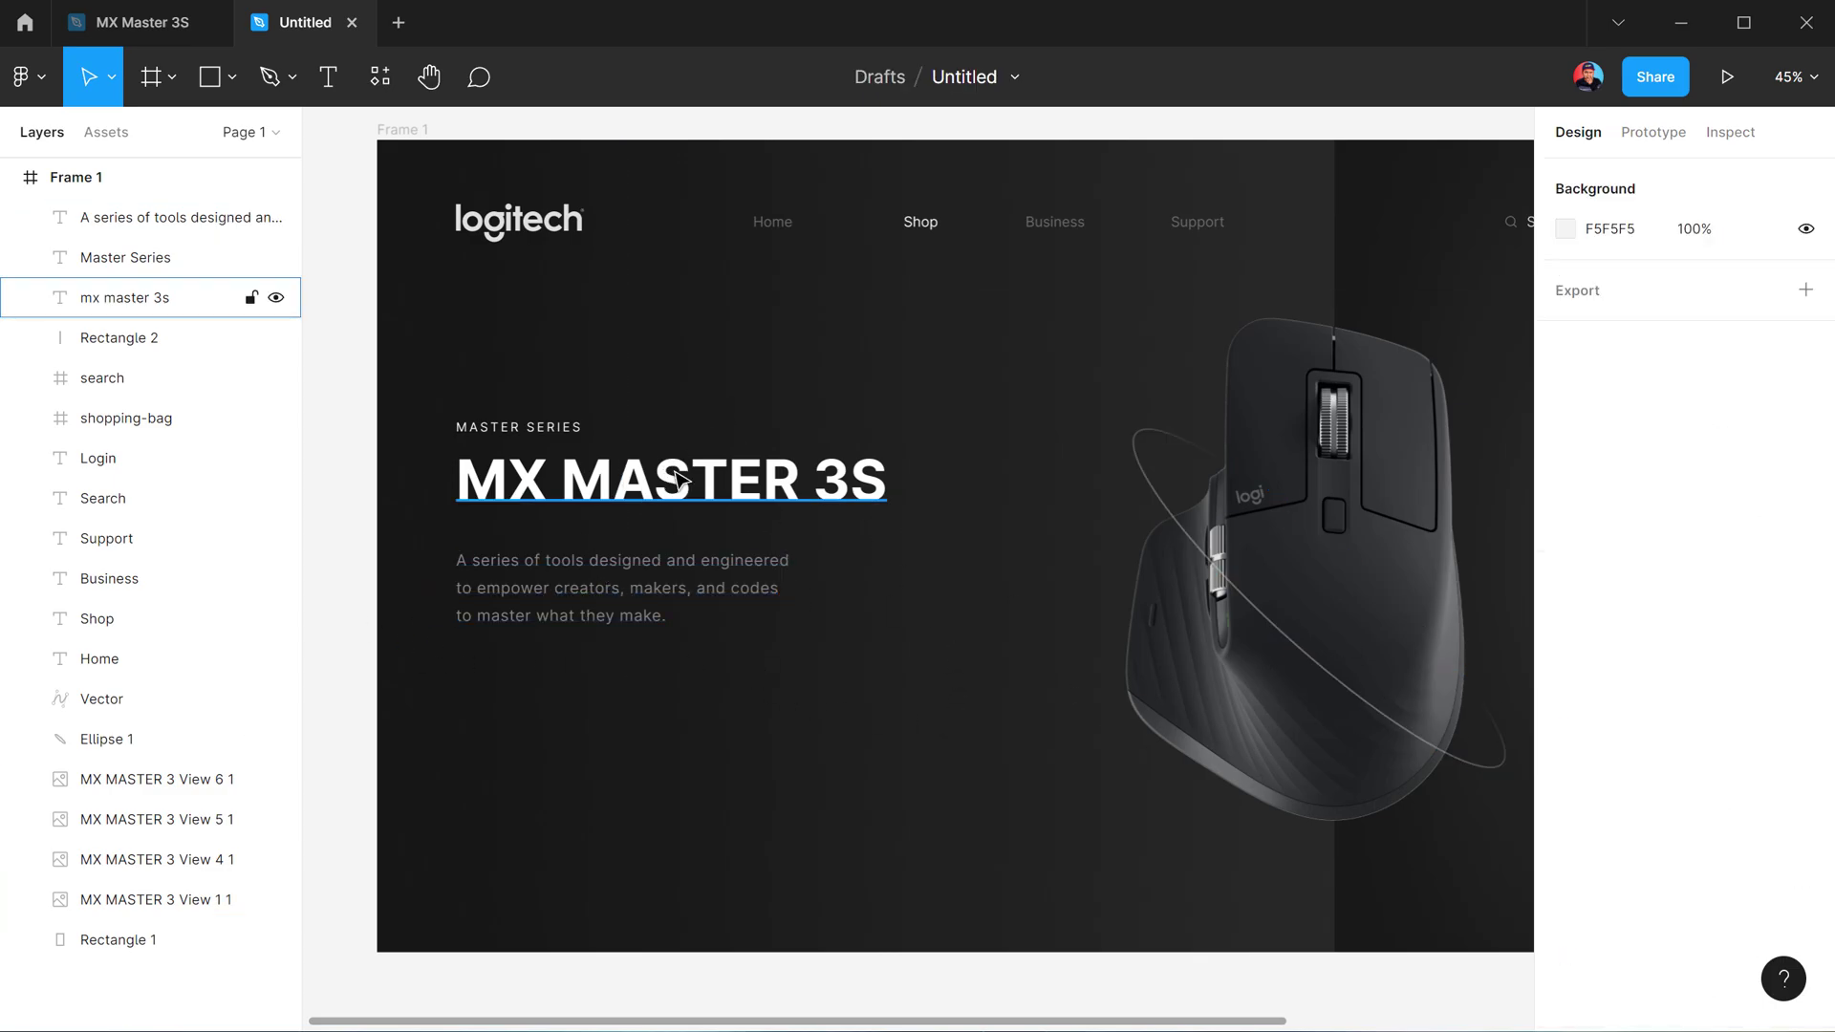
# Reselect the description paragraph and zoom the canvas in on the hero text block
pyautogui.click(535, 583)
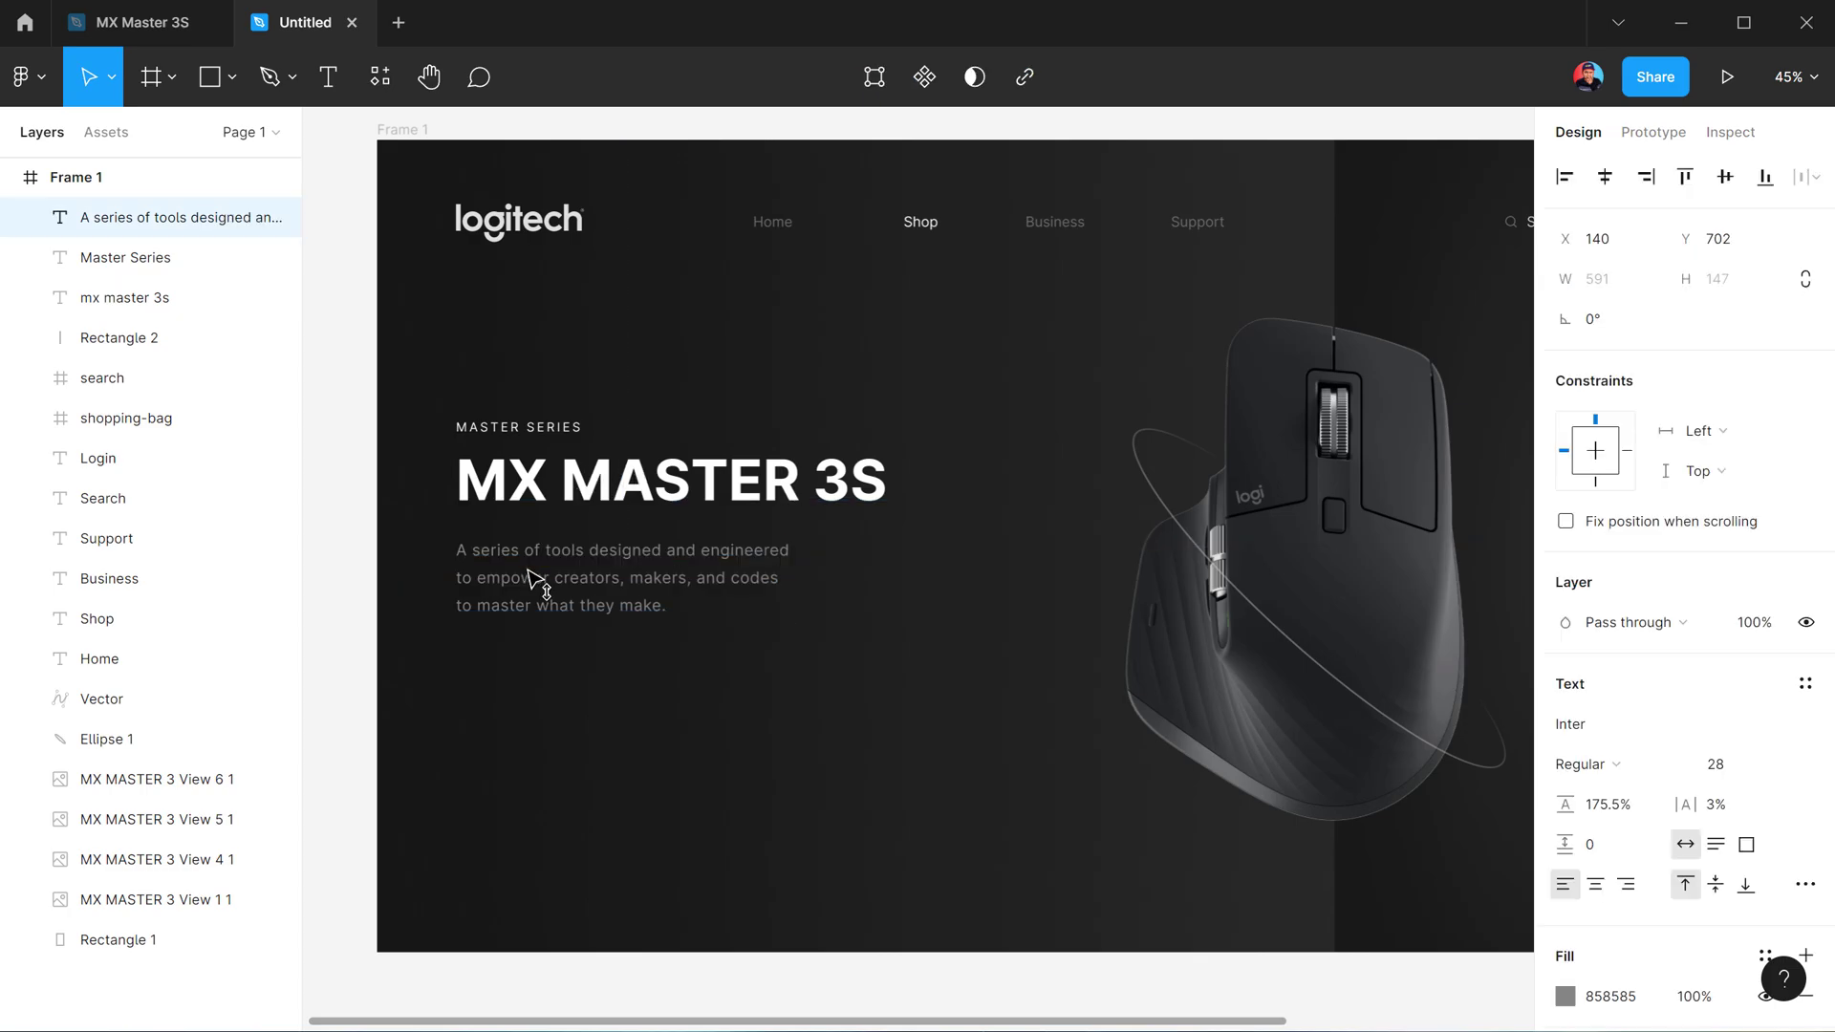
pyautogui.scroll(3, 471, 762)
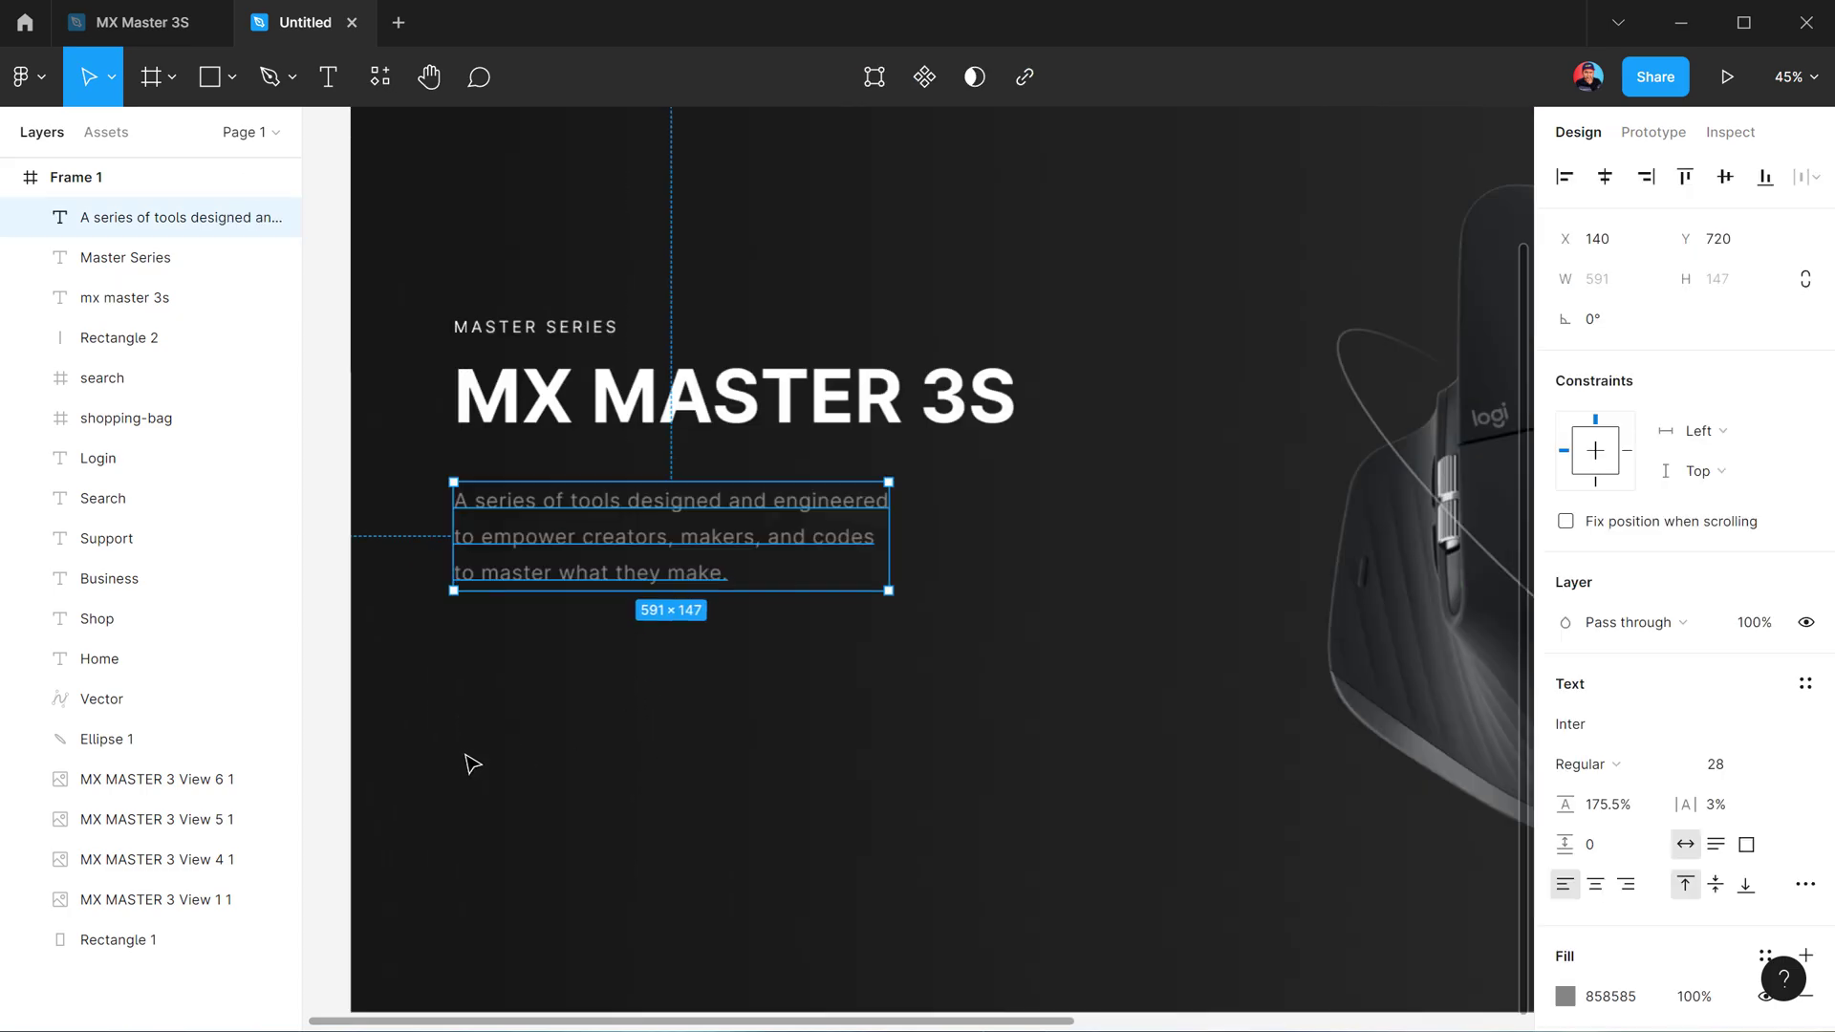
pyautogui.moveTo(479, 696); pyautogui.dragTo(506, 672)
pyautogui.scroll(-1, 509, 680)
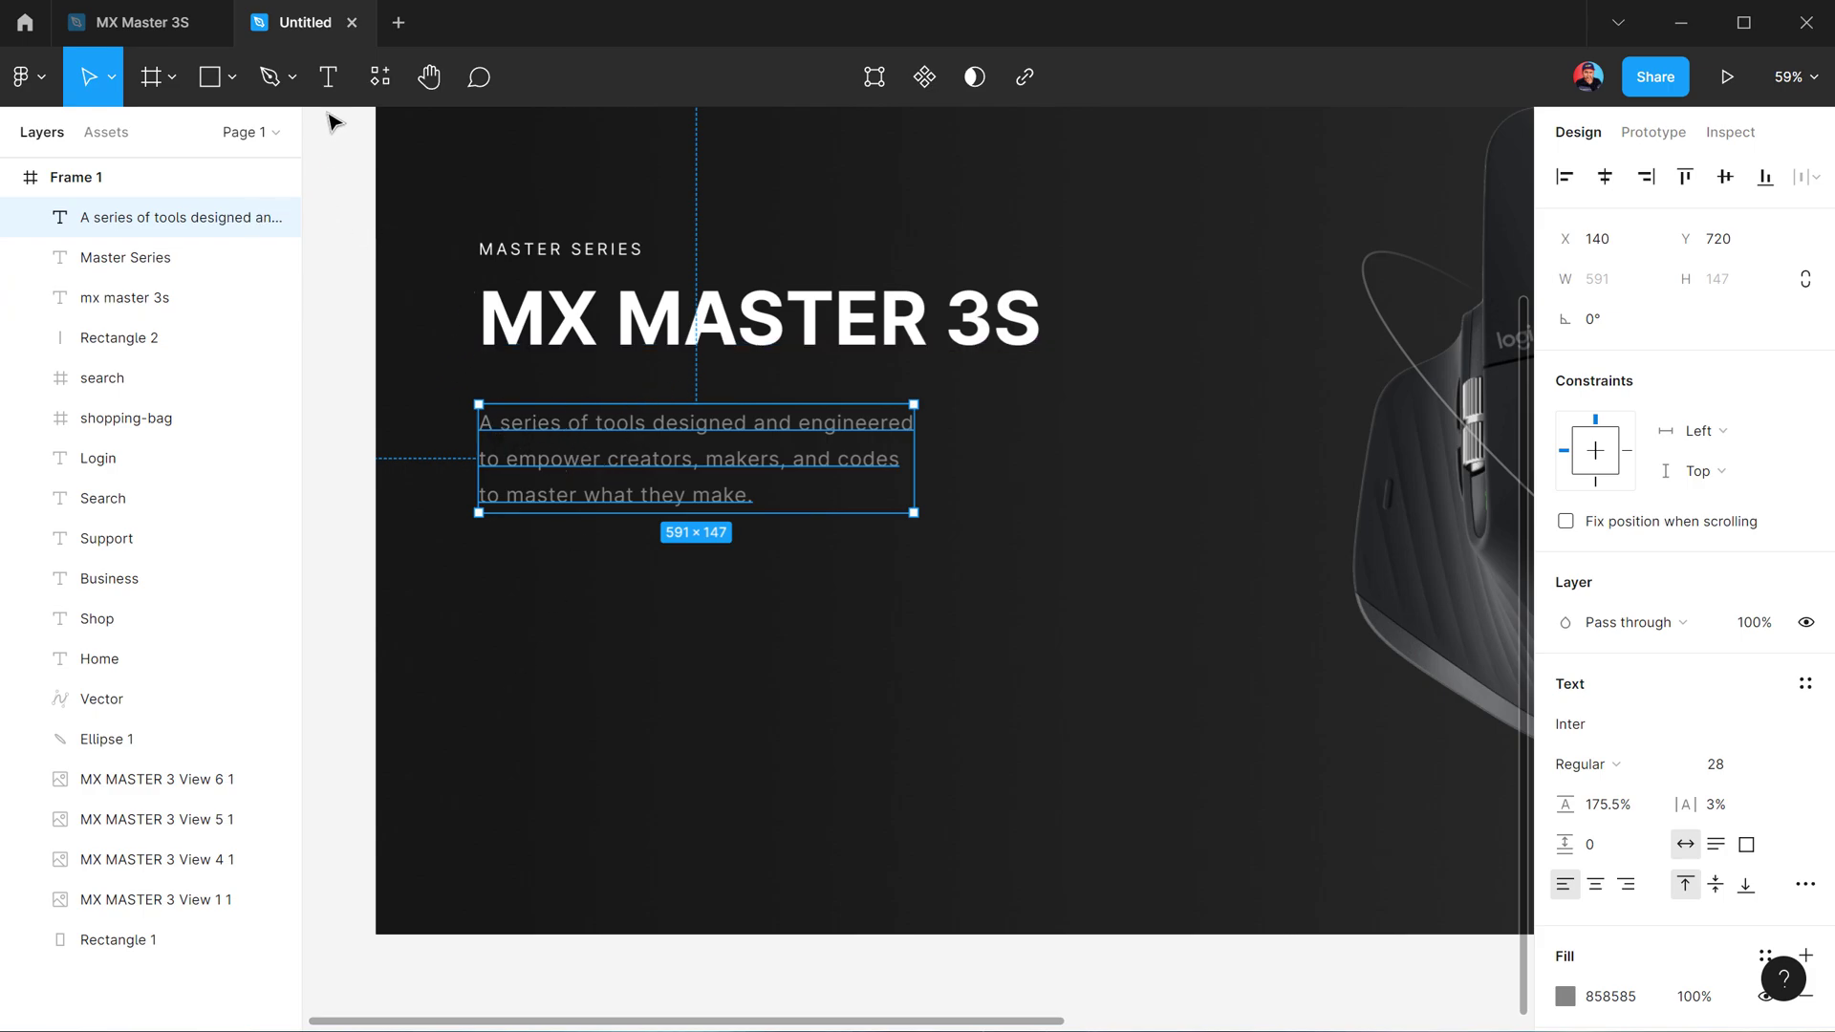
pyautogui.press('Return')
# Add a '50+ Reviews' text line at font size 18 just under the description
pyautogui.click(686, 659)
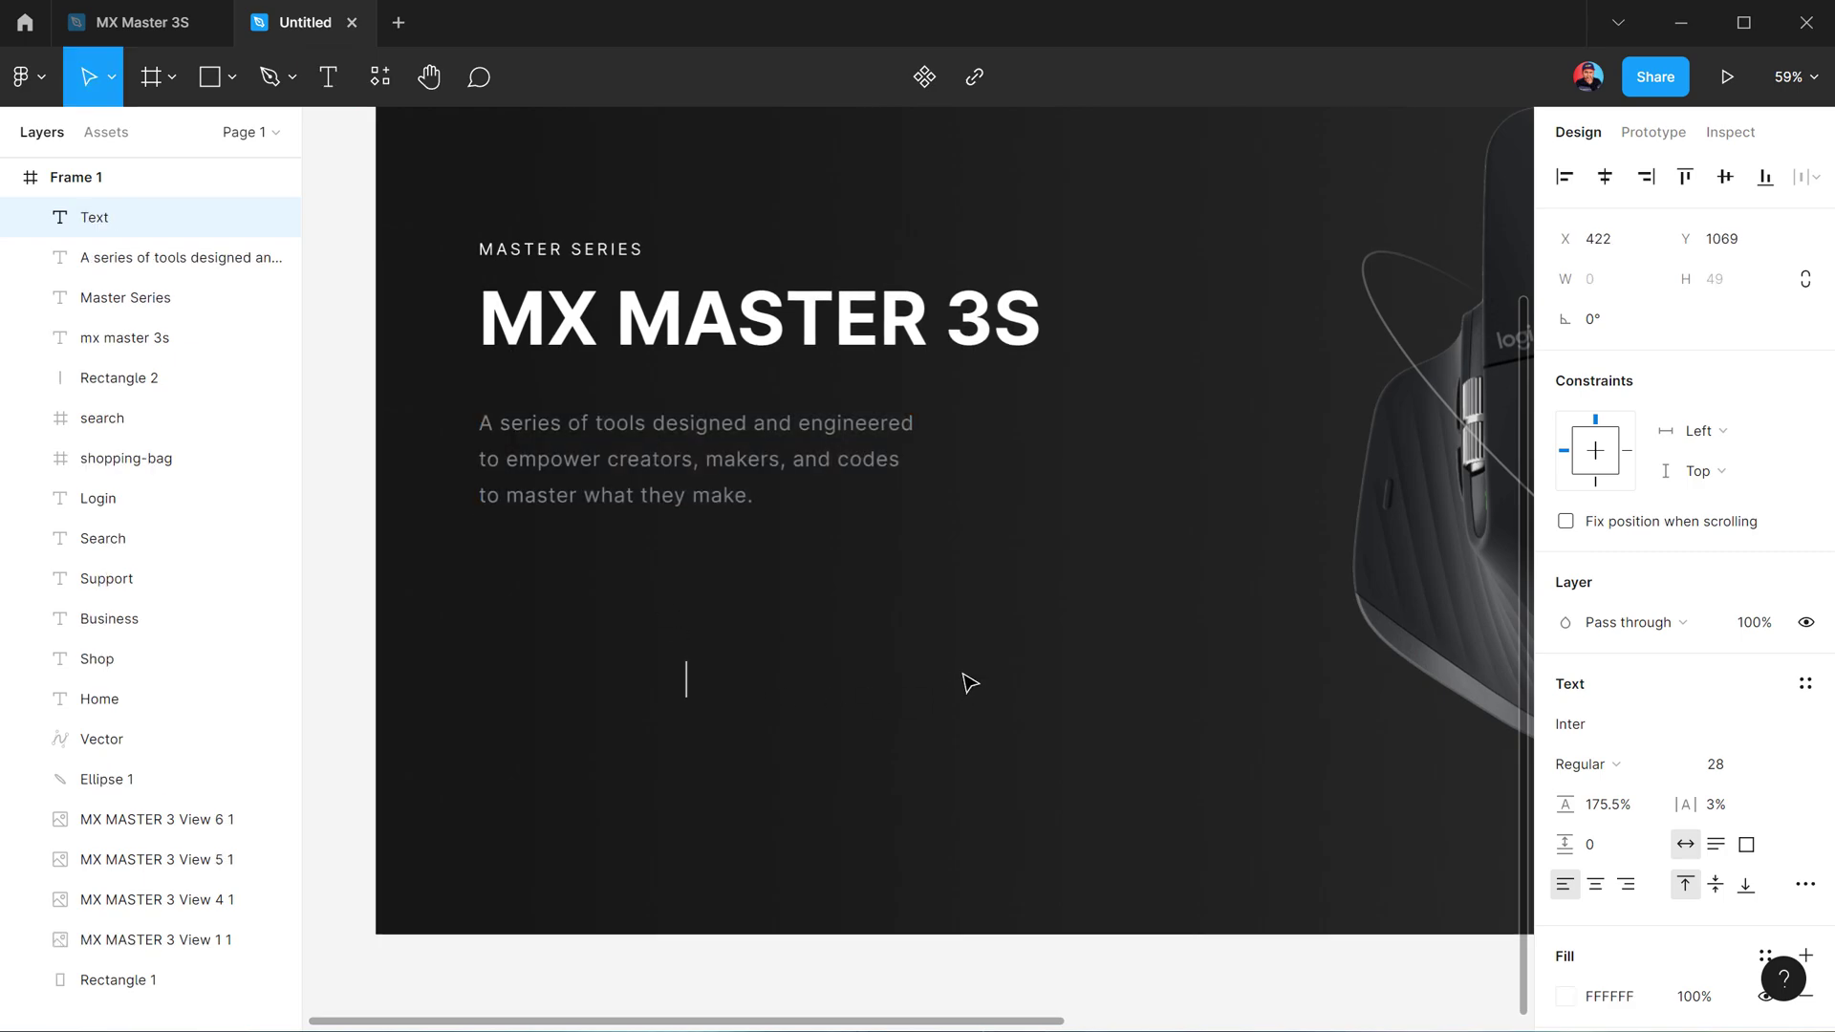
pyautogui.write('50+')
pyautogui.write(' Reviews')
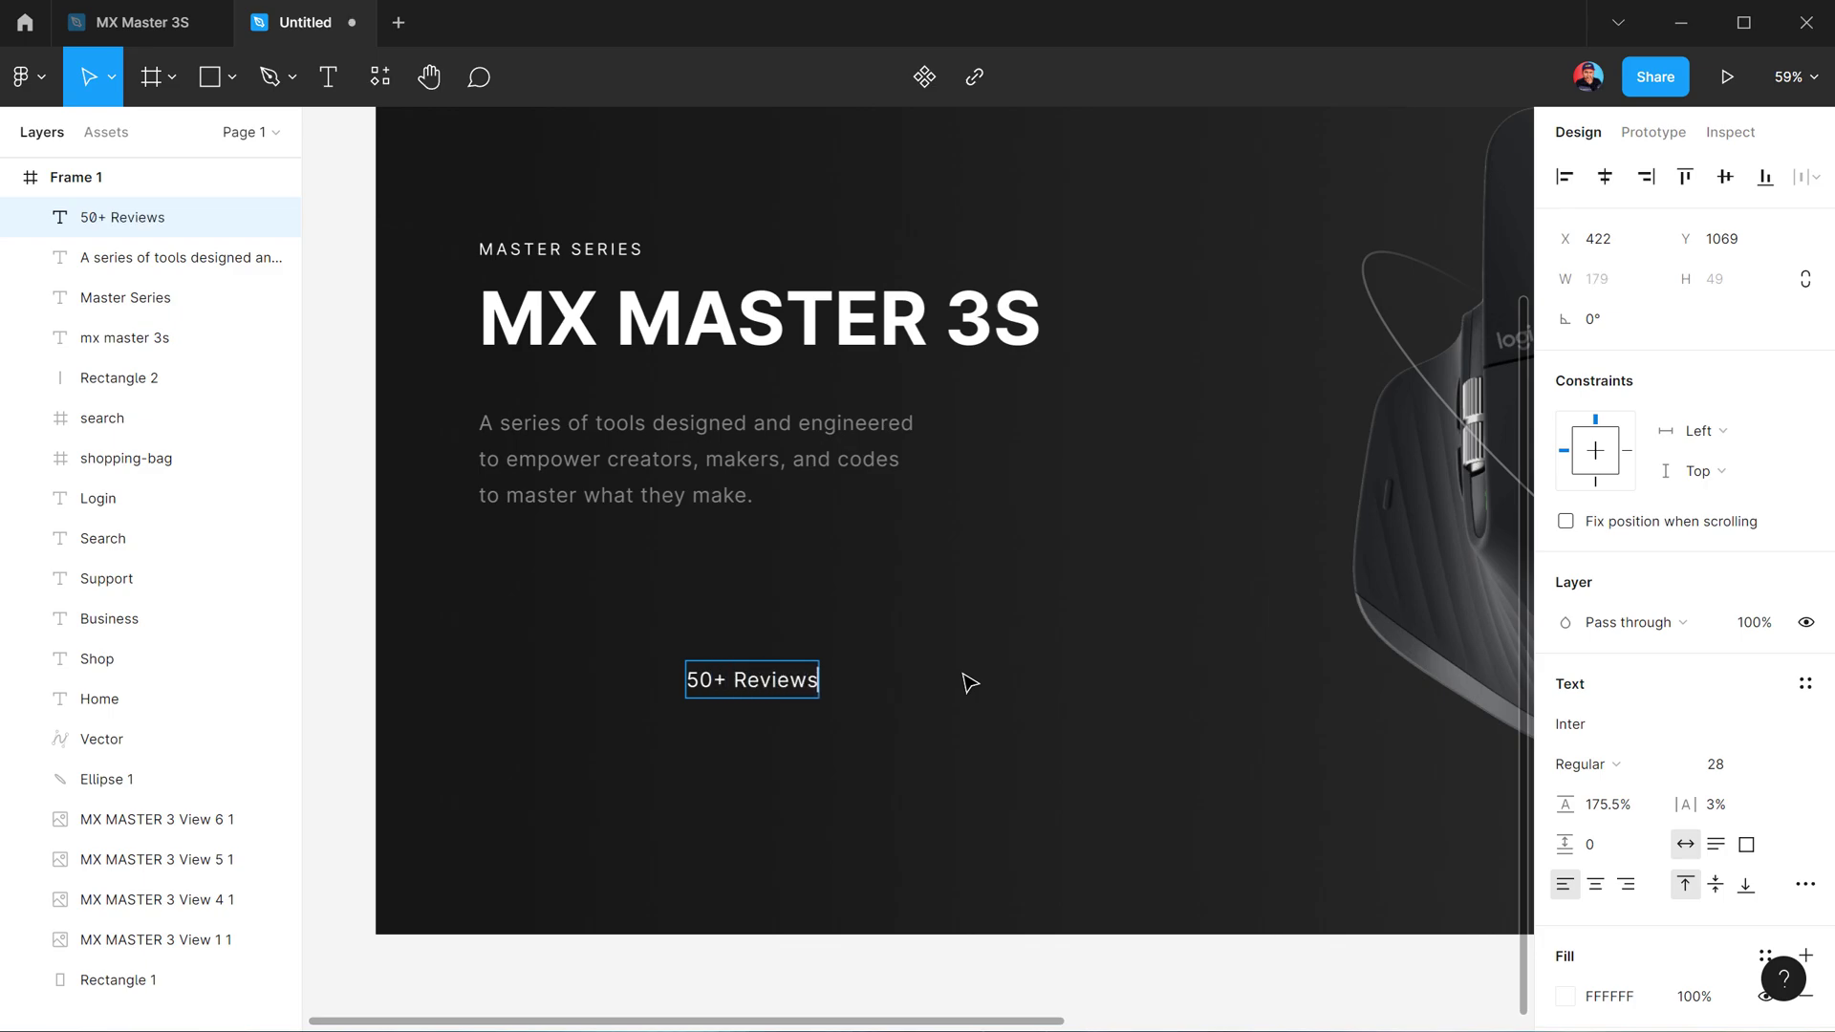
pyautogui.press('Escape')
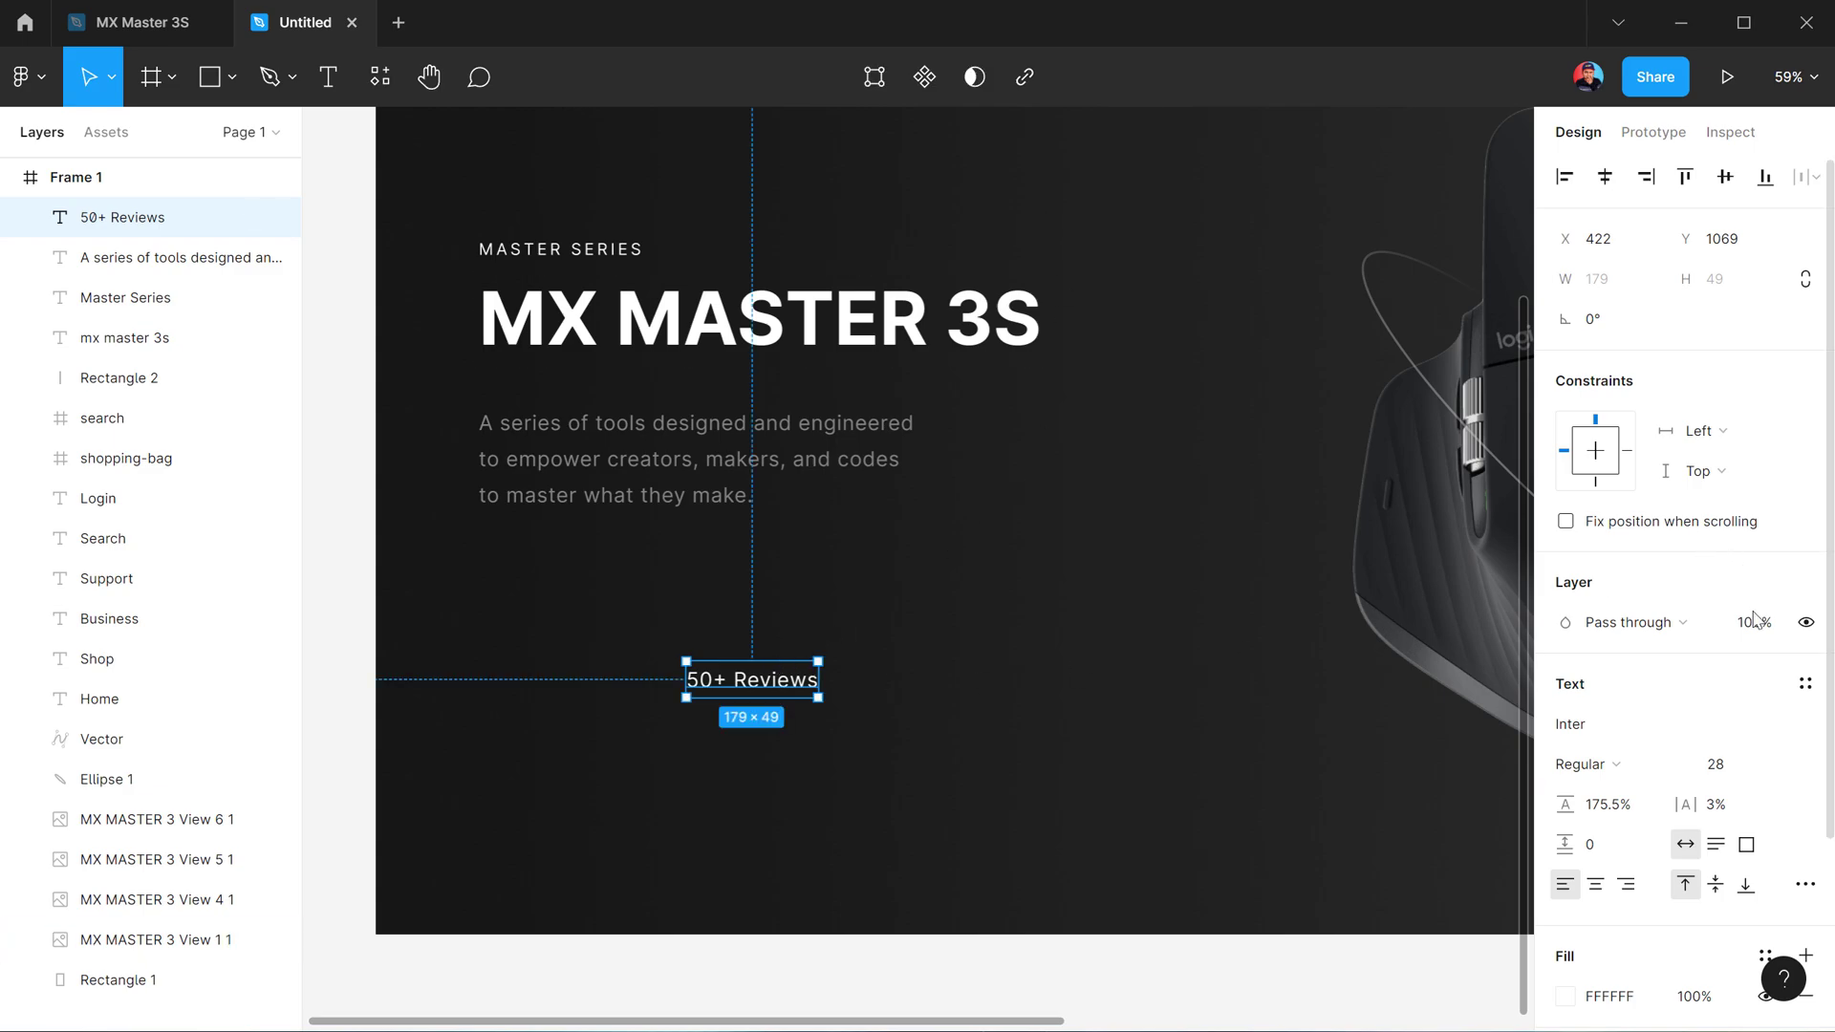
pyautogui.click(1720, 763)
pyautogui.write('12')
pyautogui.press('Return')
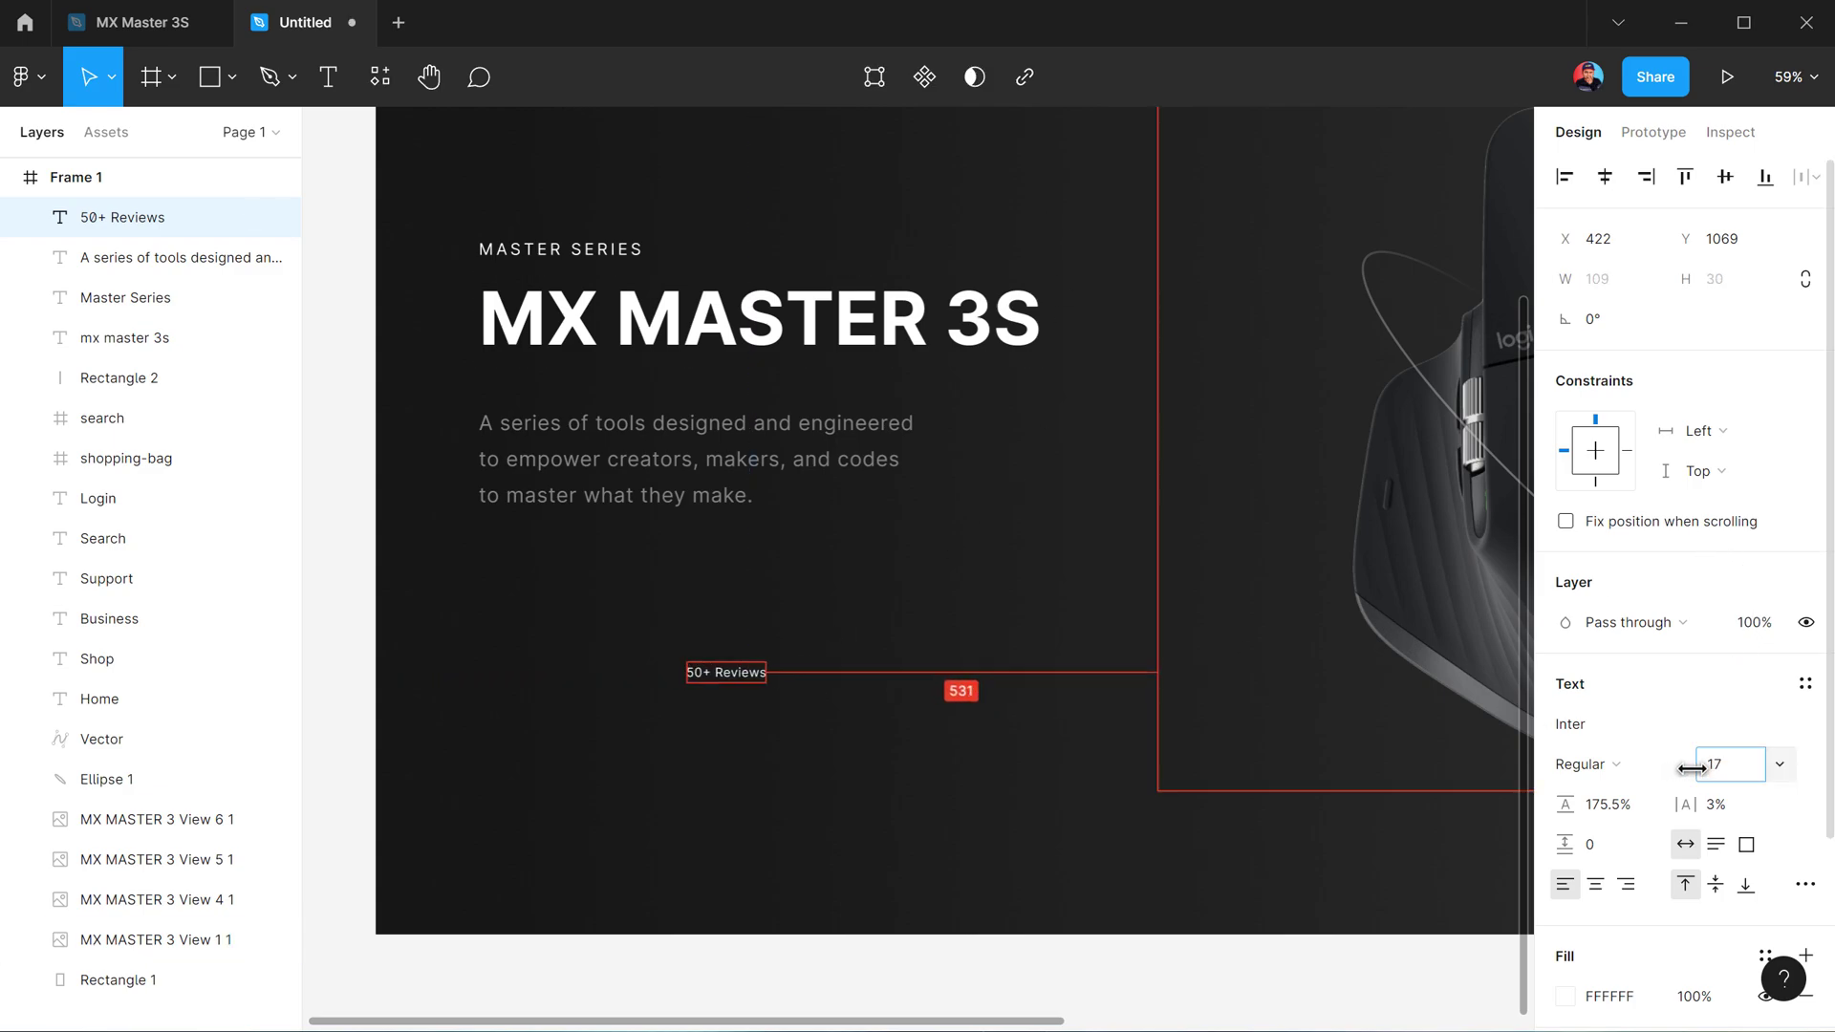
pyautogui.moveTo(1679, 770); pyautogui.dragTo(1730, 770)
pyautogui.click(1729, 765)
pyautogui.write('1')
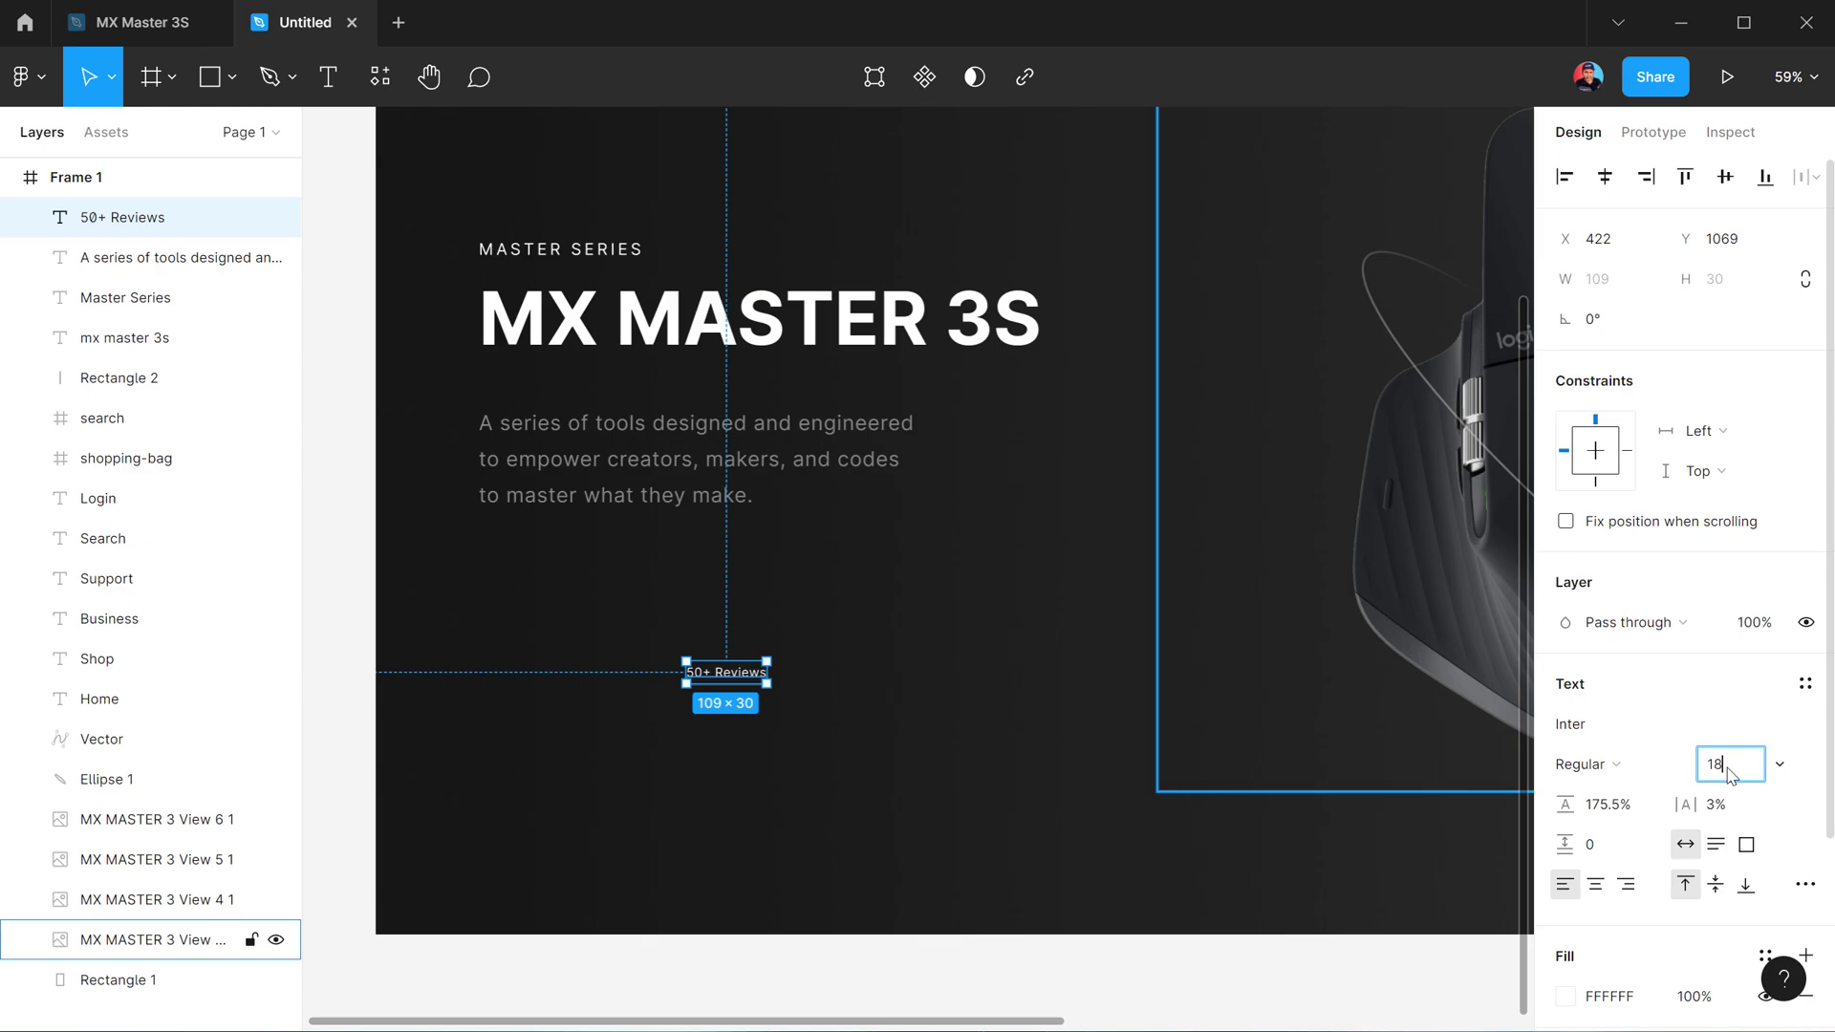
pyautogui.press('Return')
pyautogui.moveTo(741, 685); pyautogui.dragTo(628, 614)
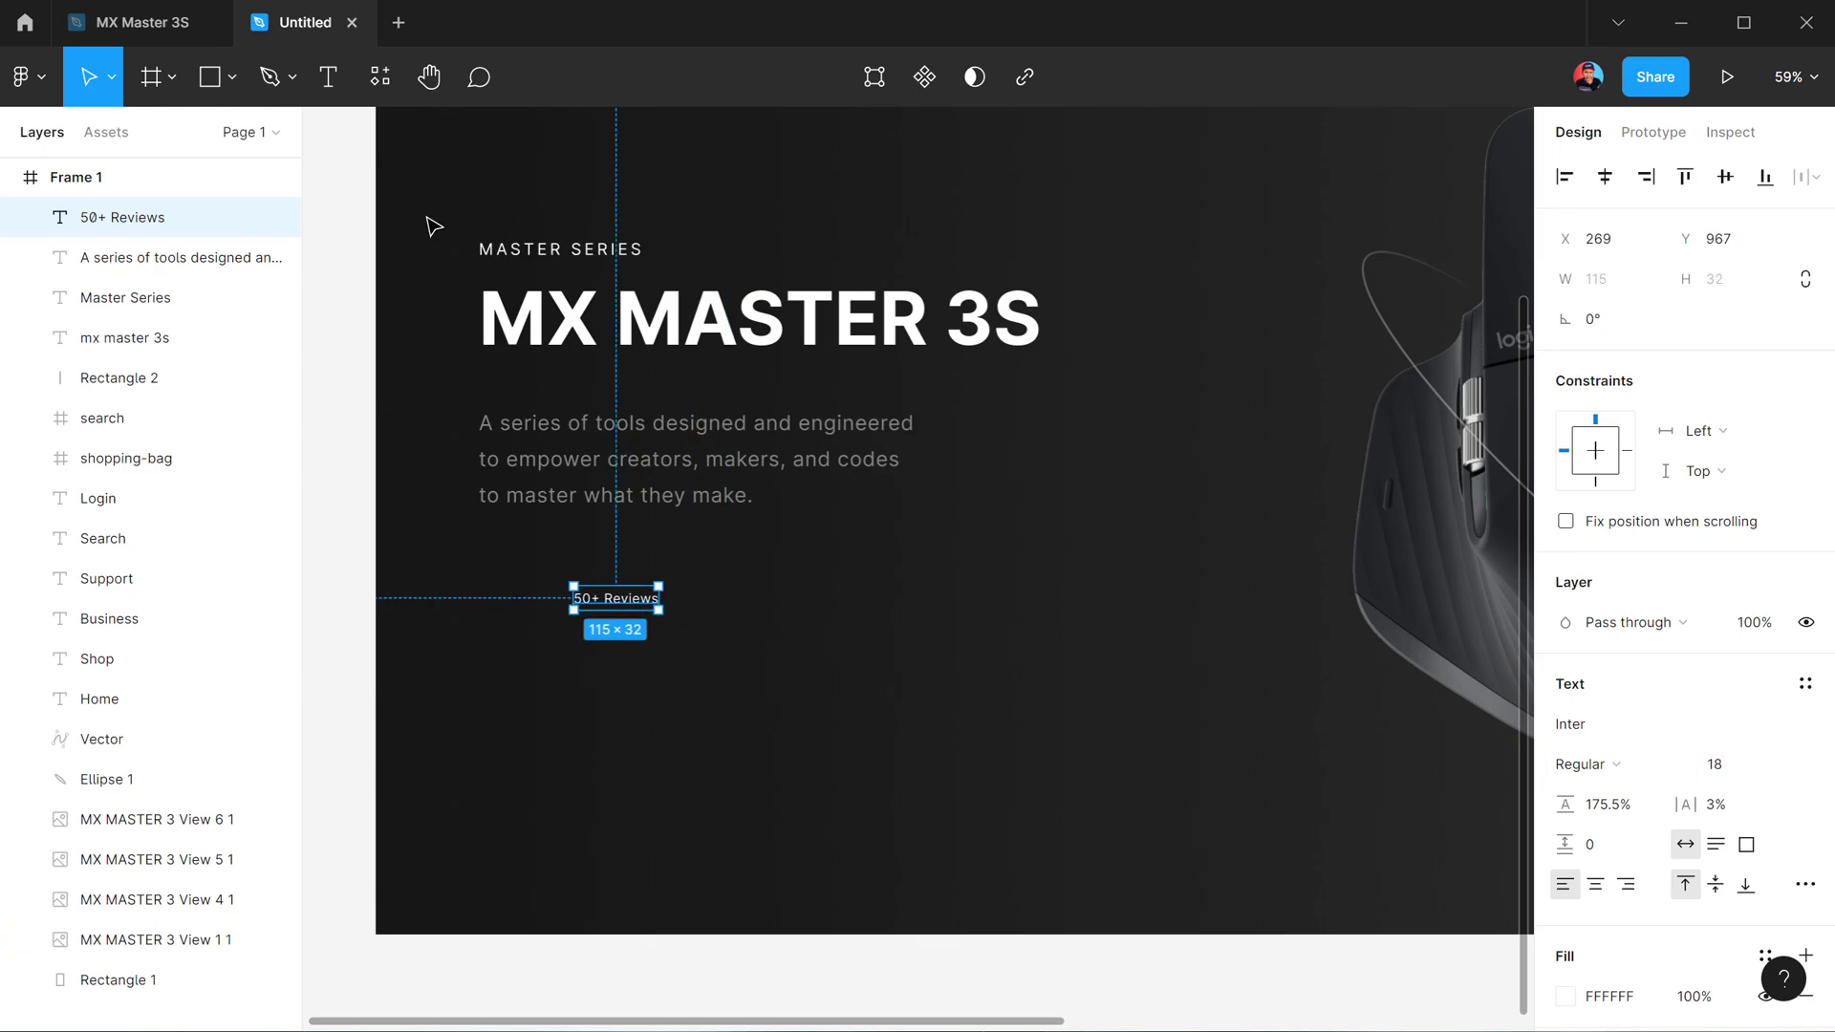
# Draw a small star to the left of the 50+ Reviews text
pyautogui.click(233, 79)
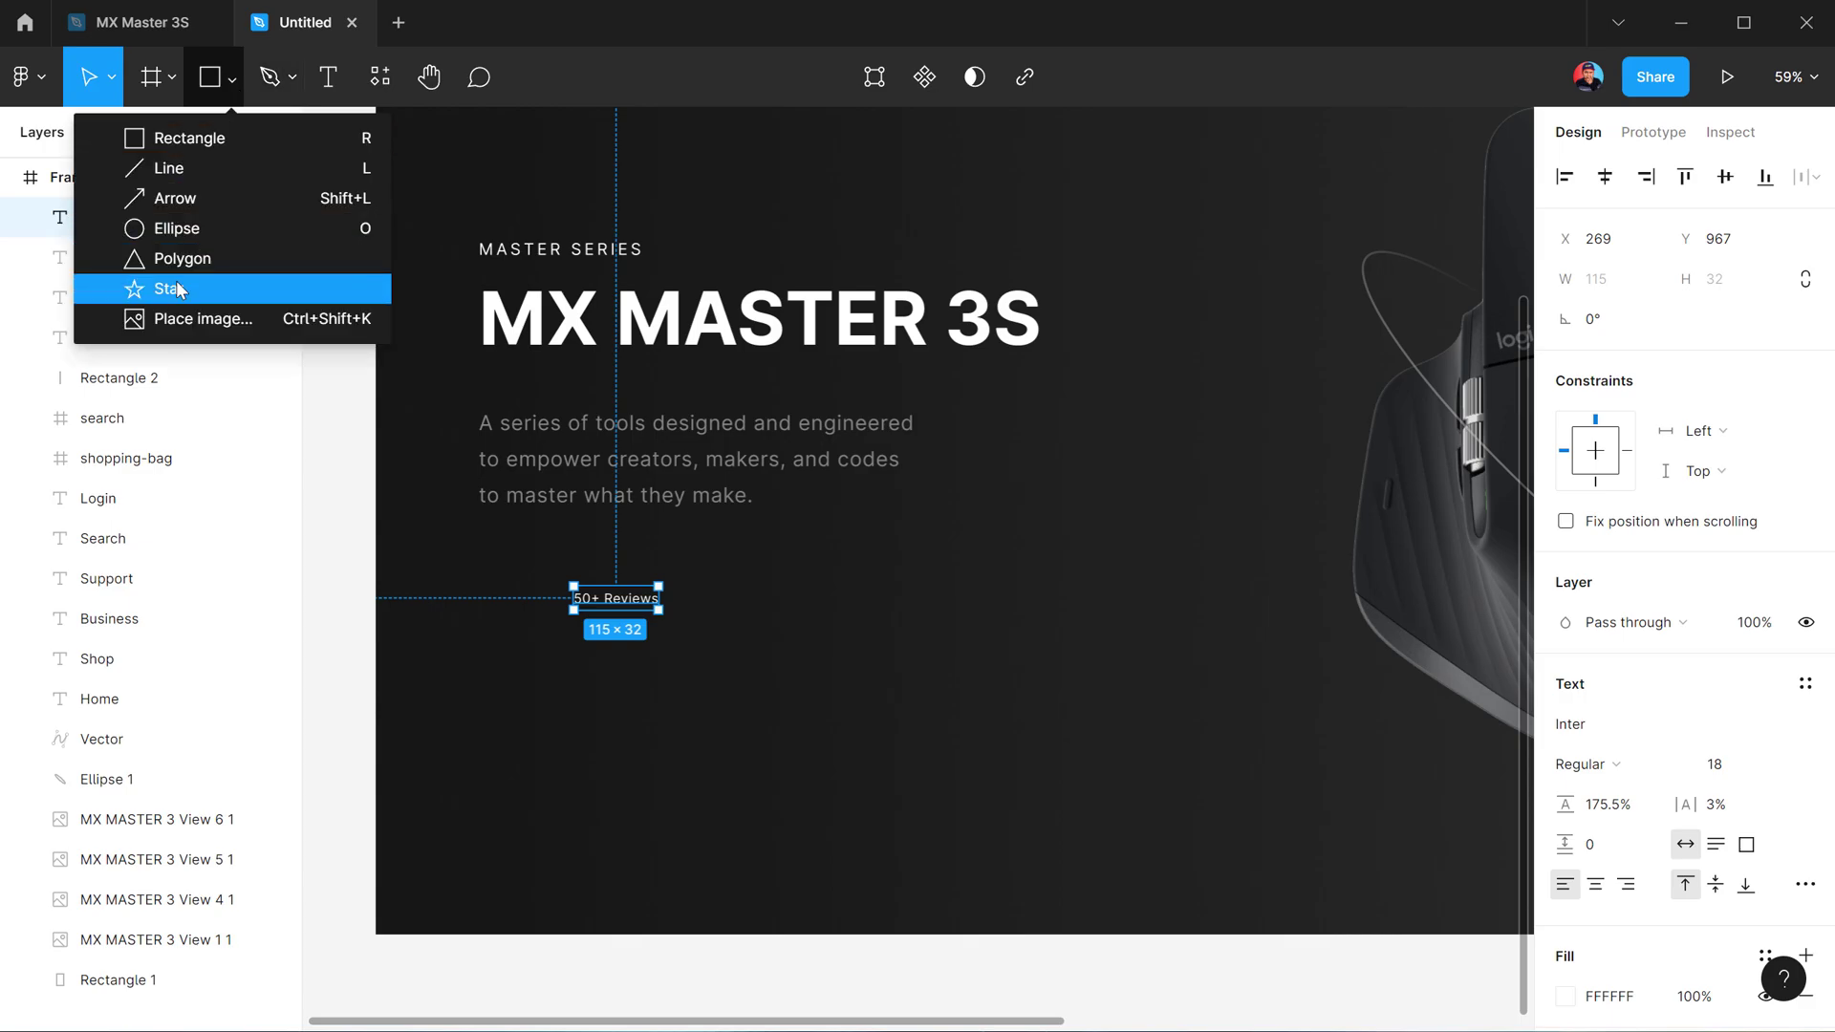
pyautogui.press('Escape')
pyautogui.scroll(3, 421, 630)
pyautogui.scroll(-5, 468, 635)
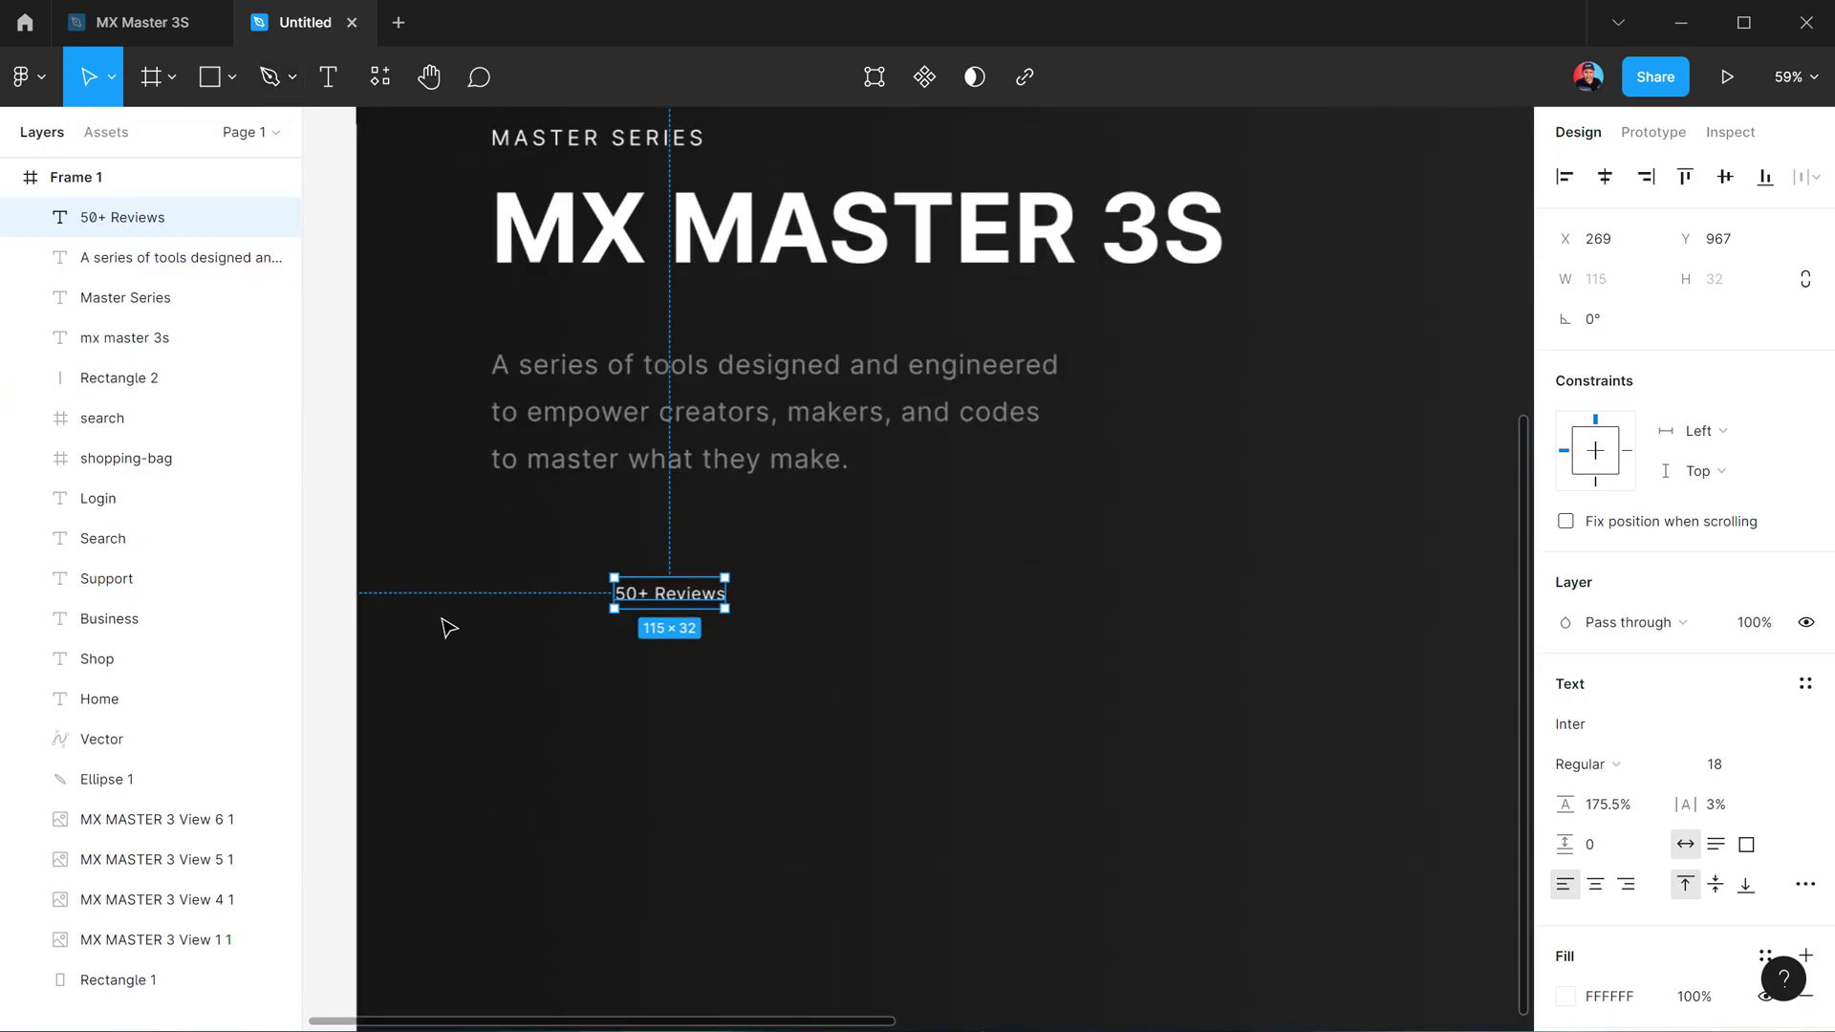
pyautogui.scroll(6, 493, 591)
pyautogui.click(535, 559)
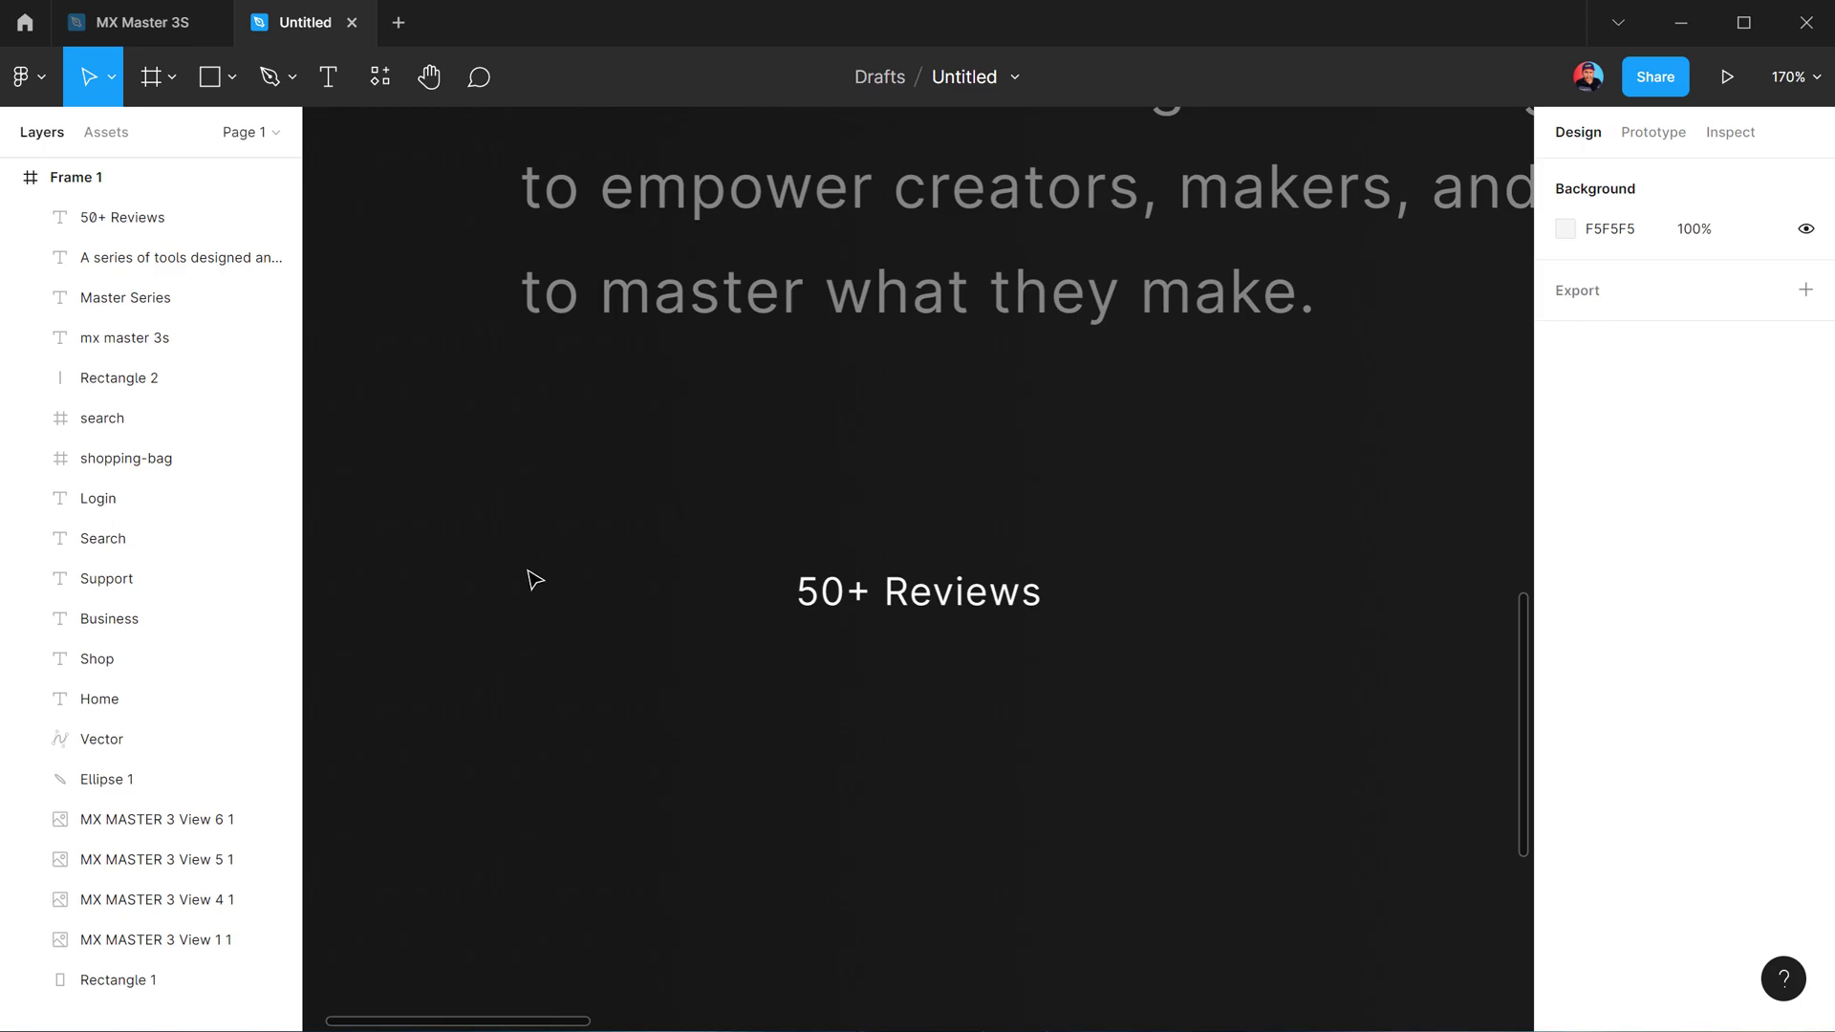
pyautogui.click(232, 77)
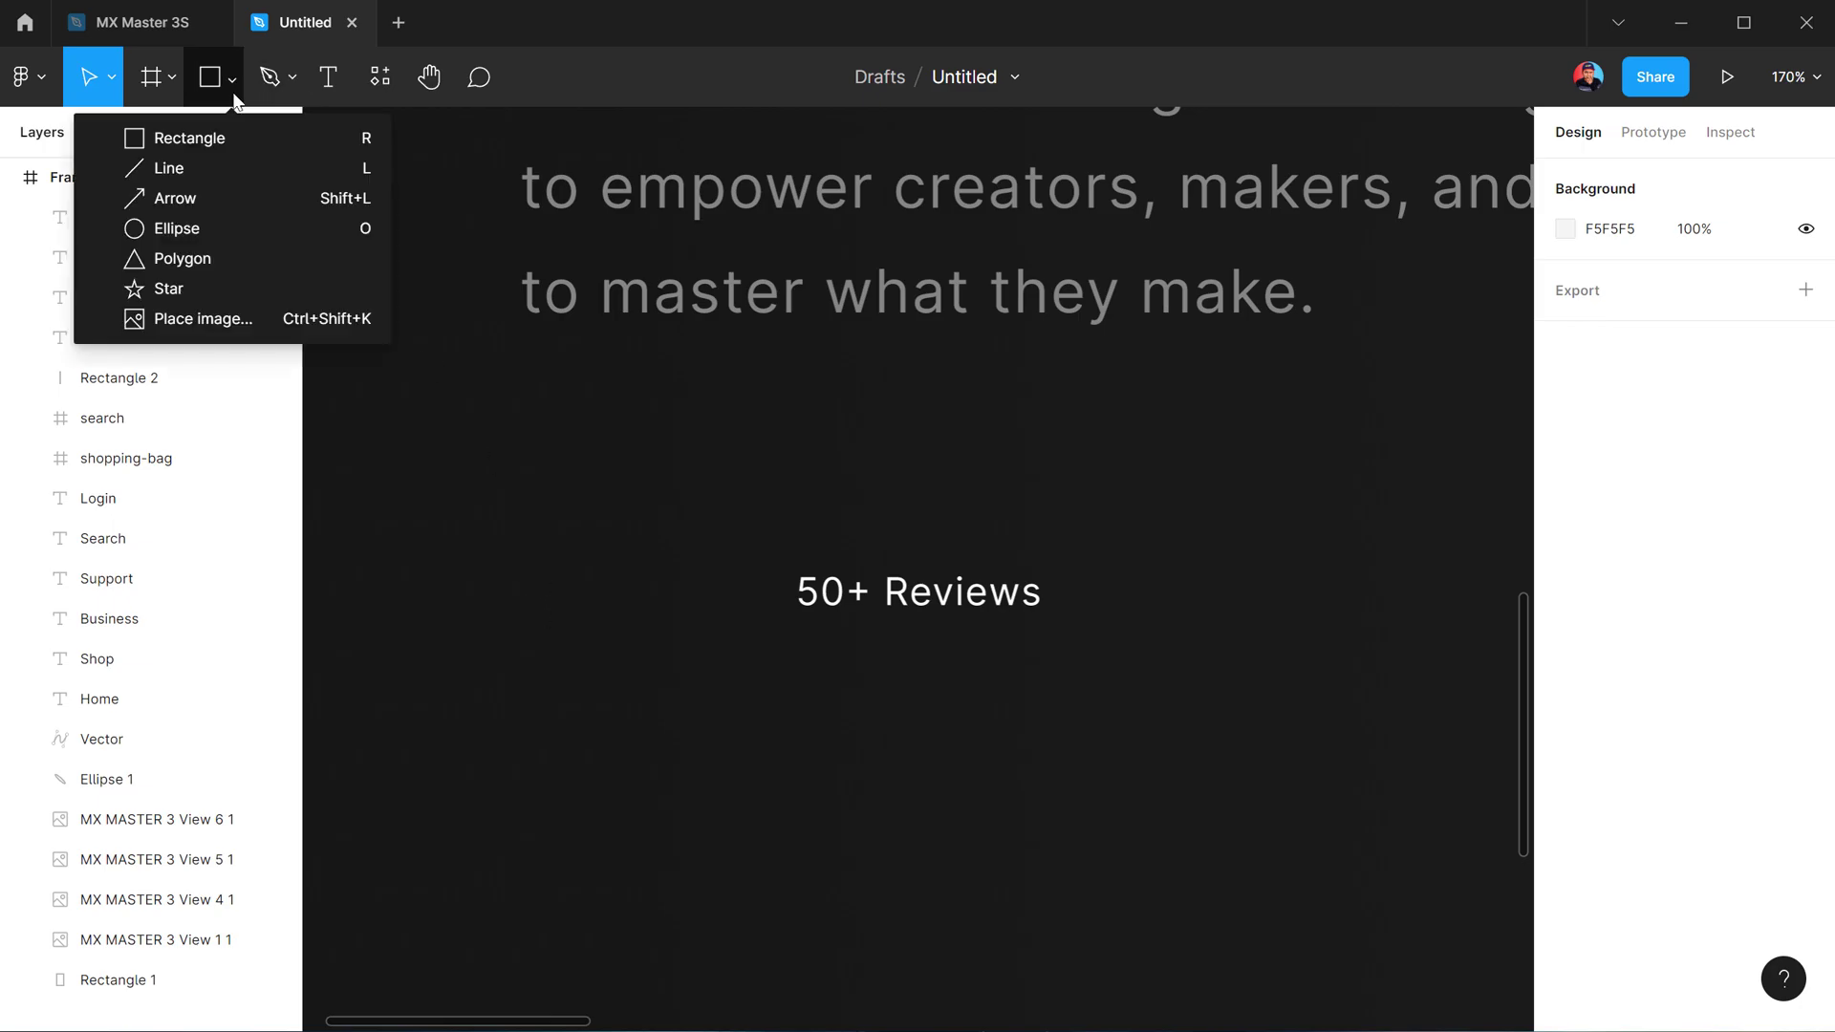
pyautogui.click(188, 284)
pyautogui.moveTo(516, 552); pyautogui.dragTo(568, 600)
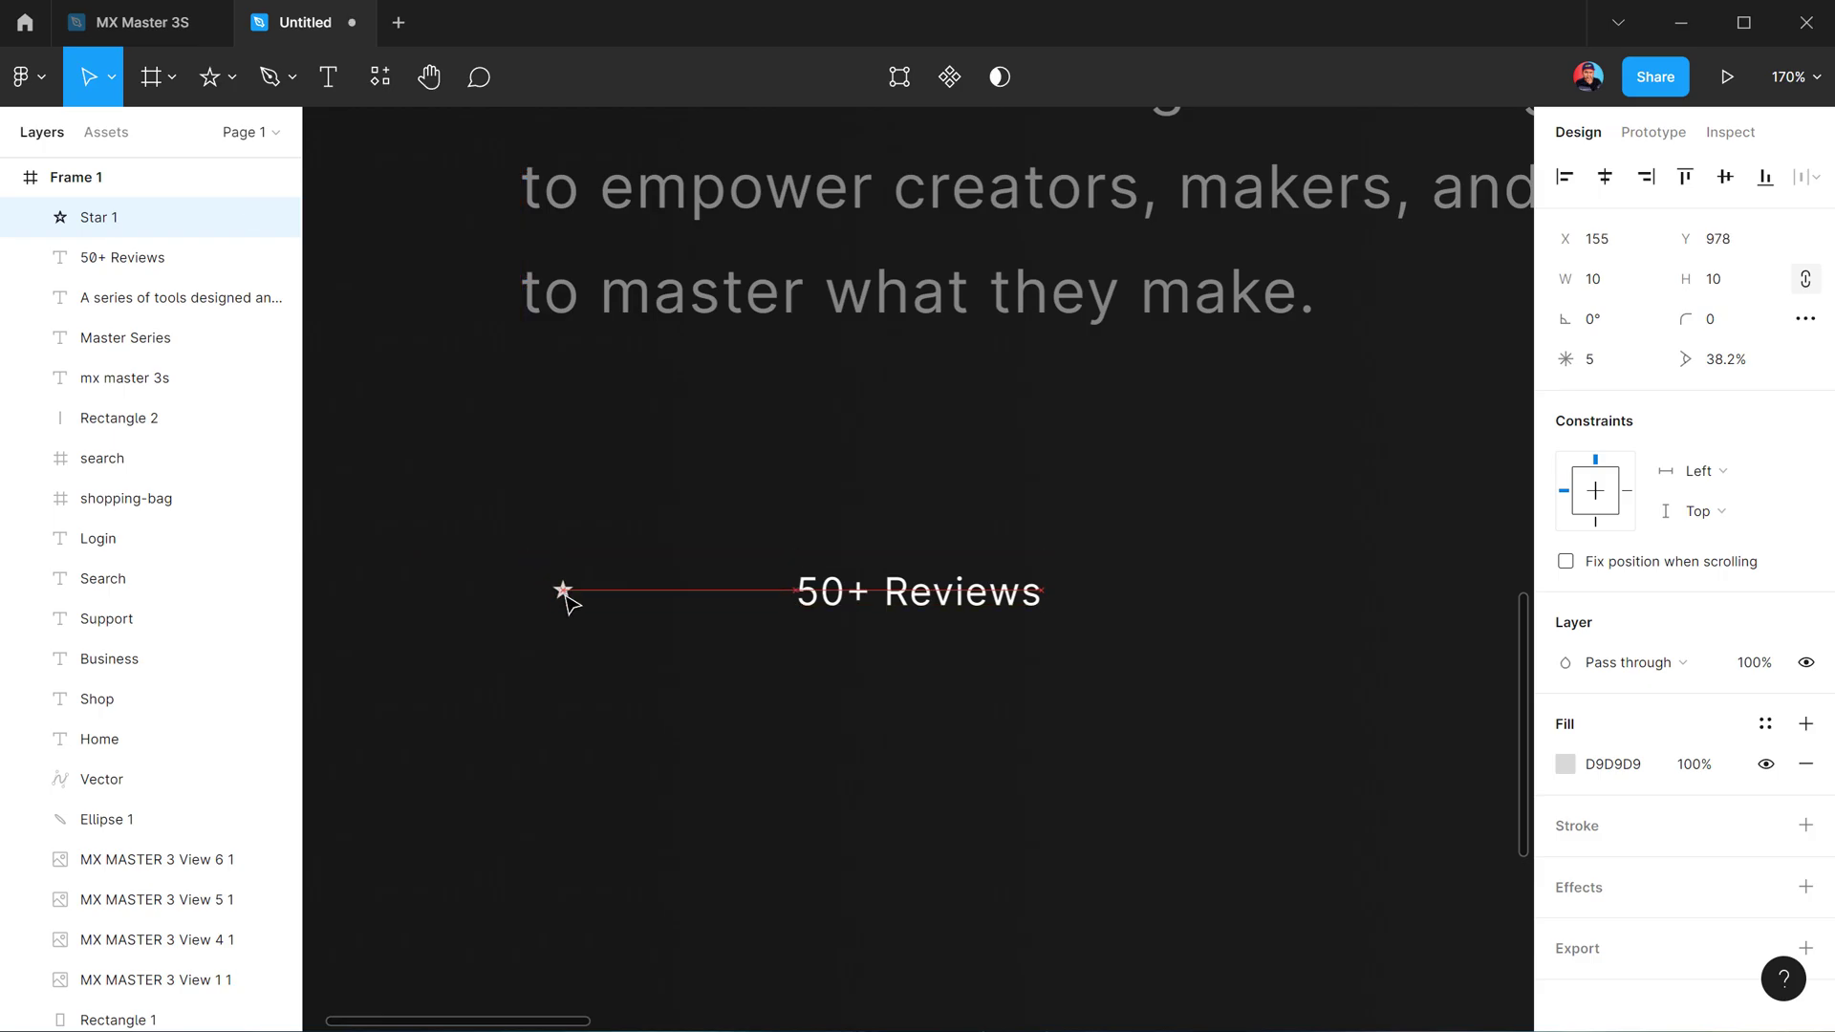
# Duplicate the star into a row of five using Alt-drag and Ctrl+D
pyautogui.scroll(3, 598, 693)
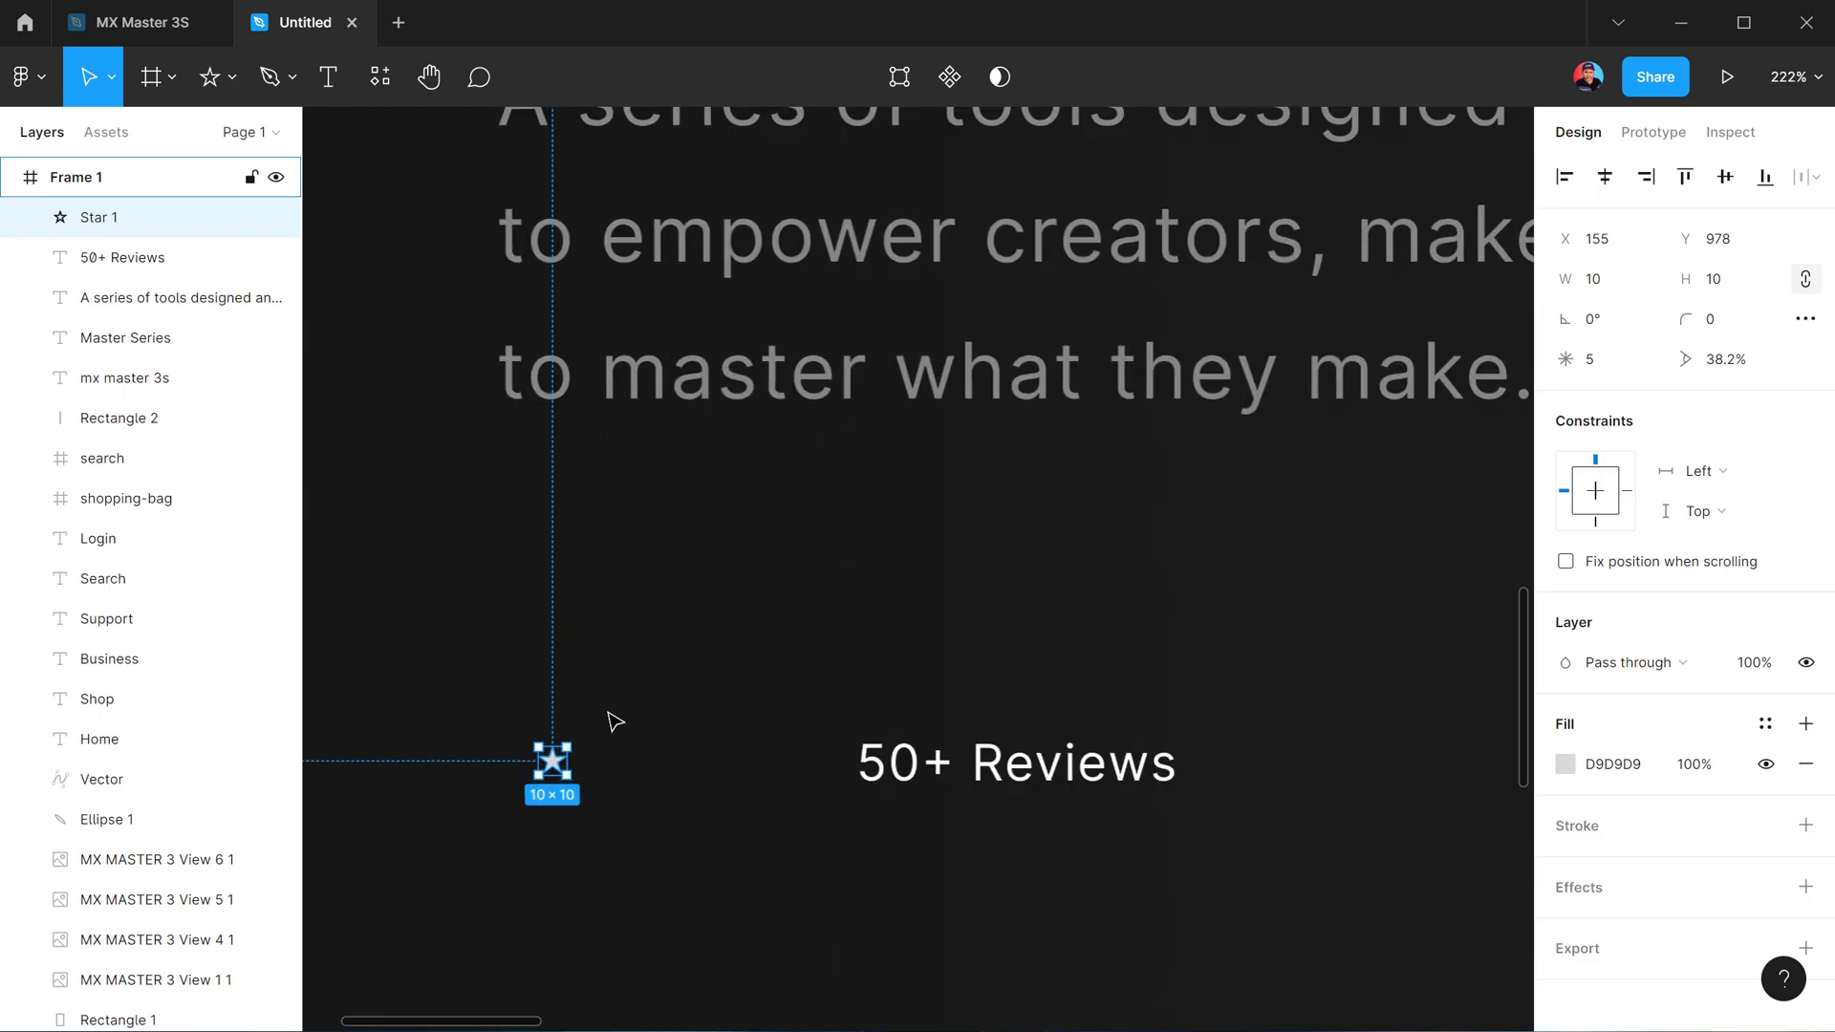
pyautogui.scroll(2, 610, 721)
pyautogui.moveTo(610, 721); pyautogui.dragTo(645, 472)
pyautogui.moveTo(566, 541); pyautogui.dragTo(755, 543)
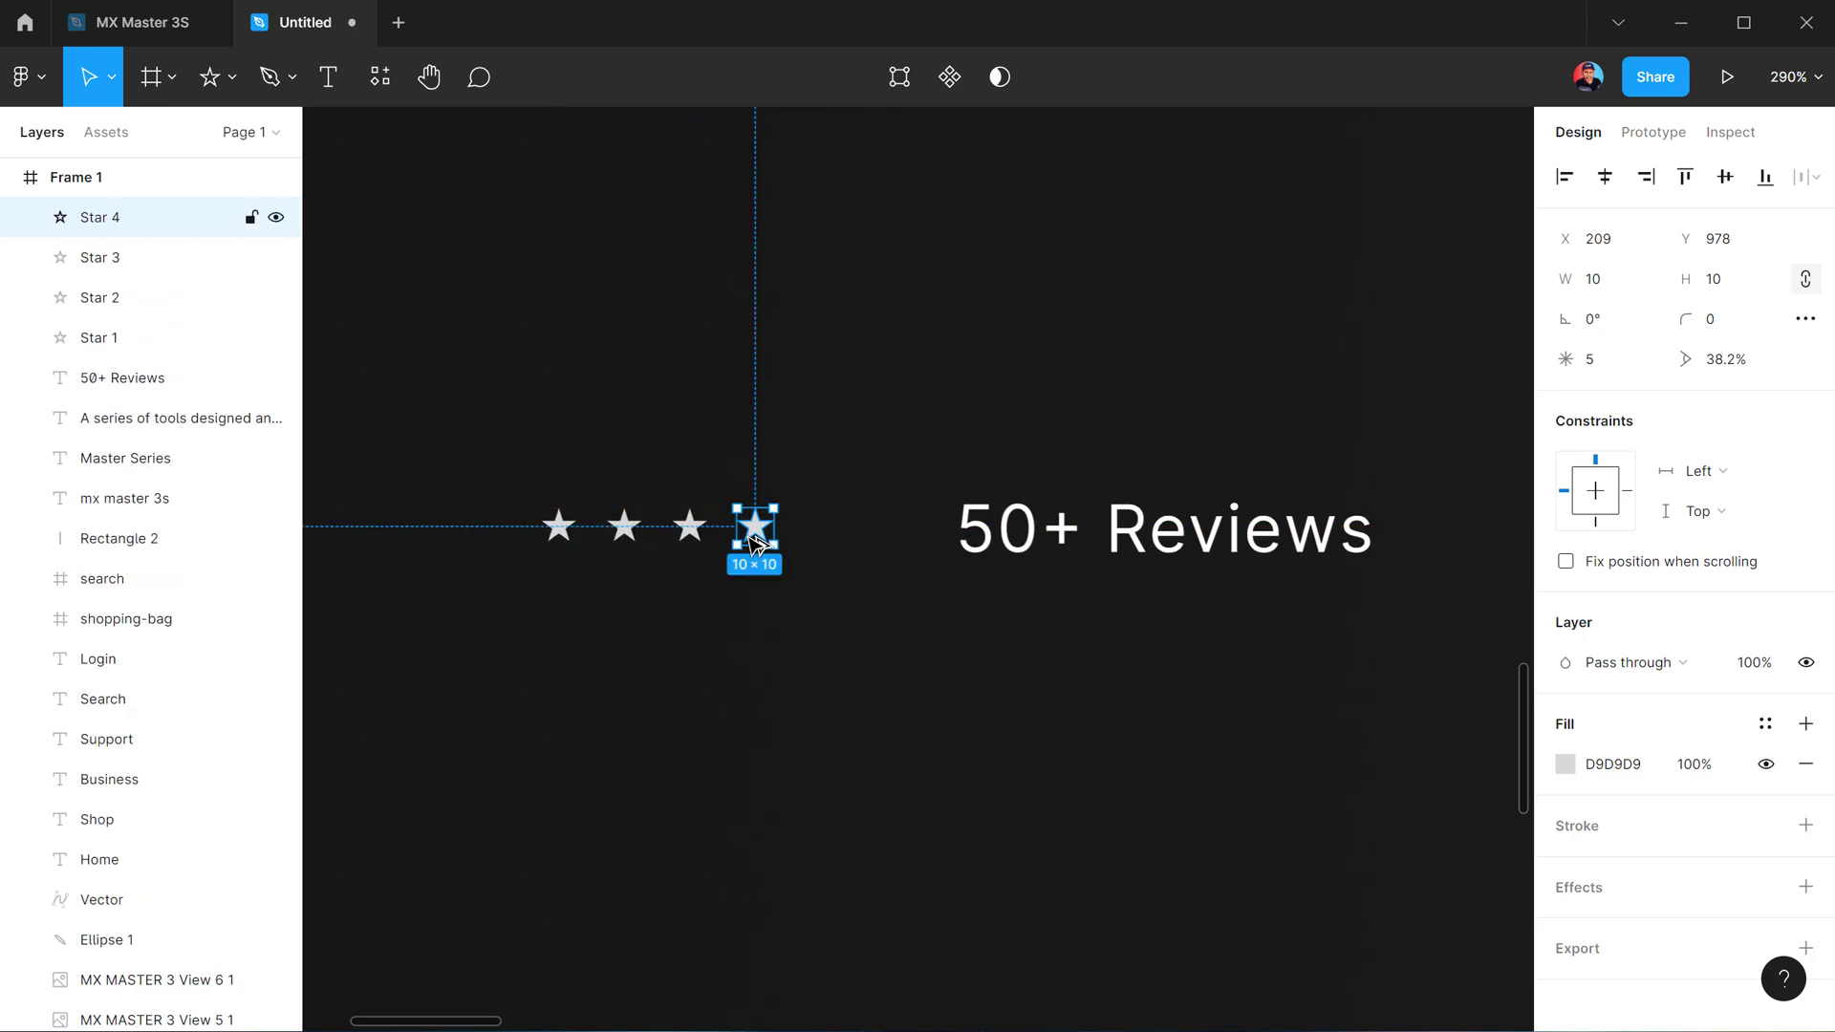
pyautogui.hotkey('ctrl', 'd')
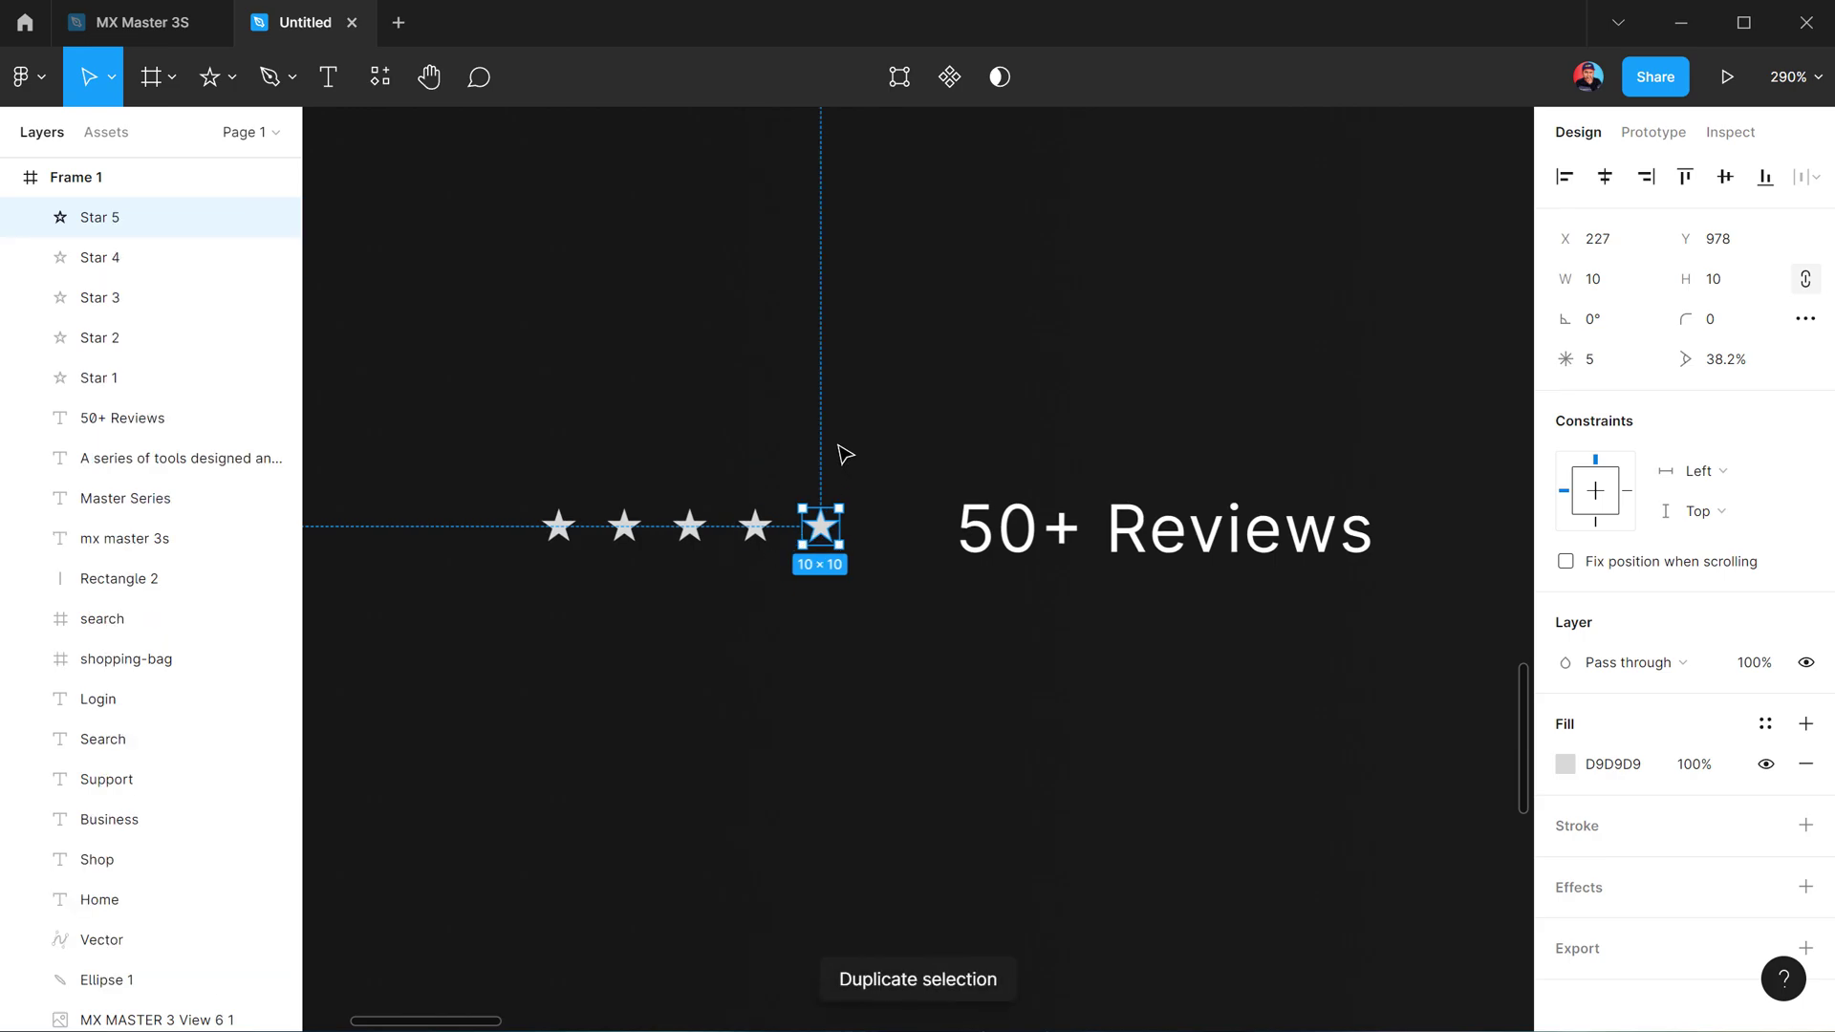
# Recolour the fill of the first four stars, leaving the last star dimmed
pyautogui.click(755, 527)
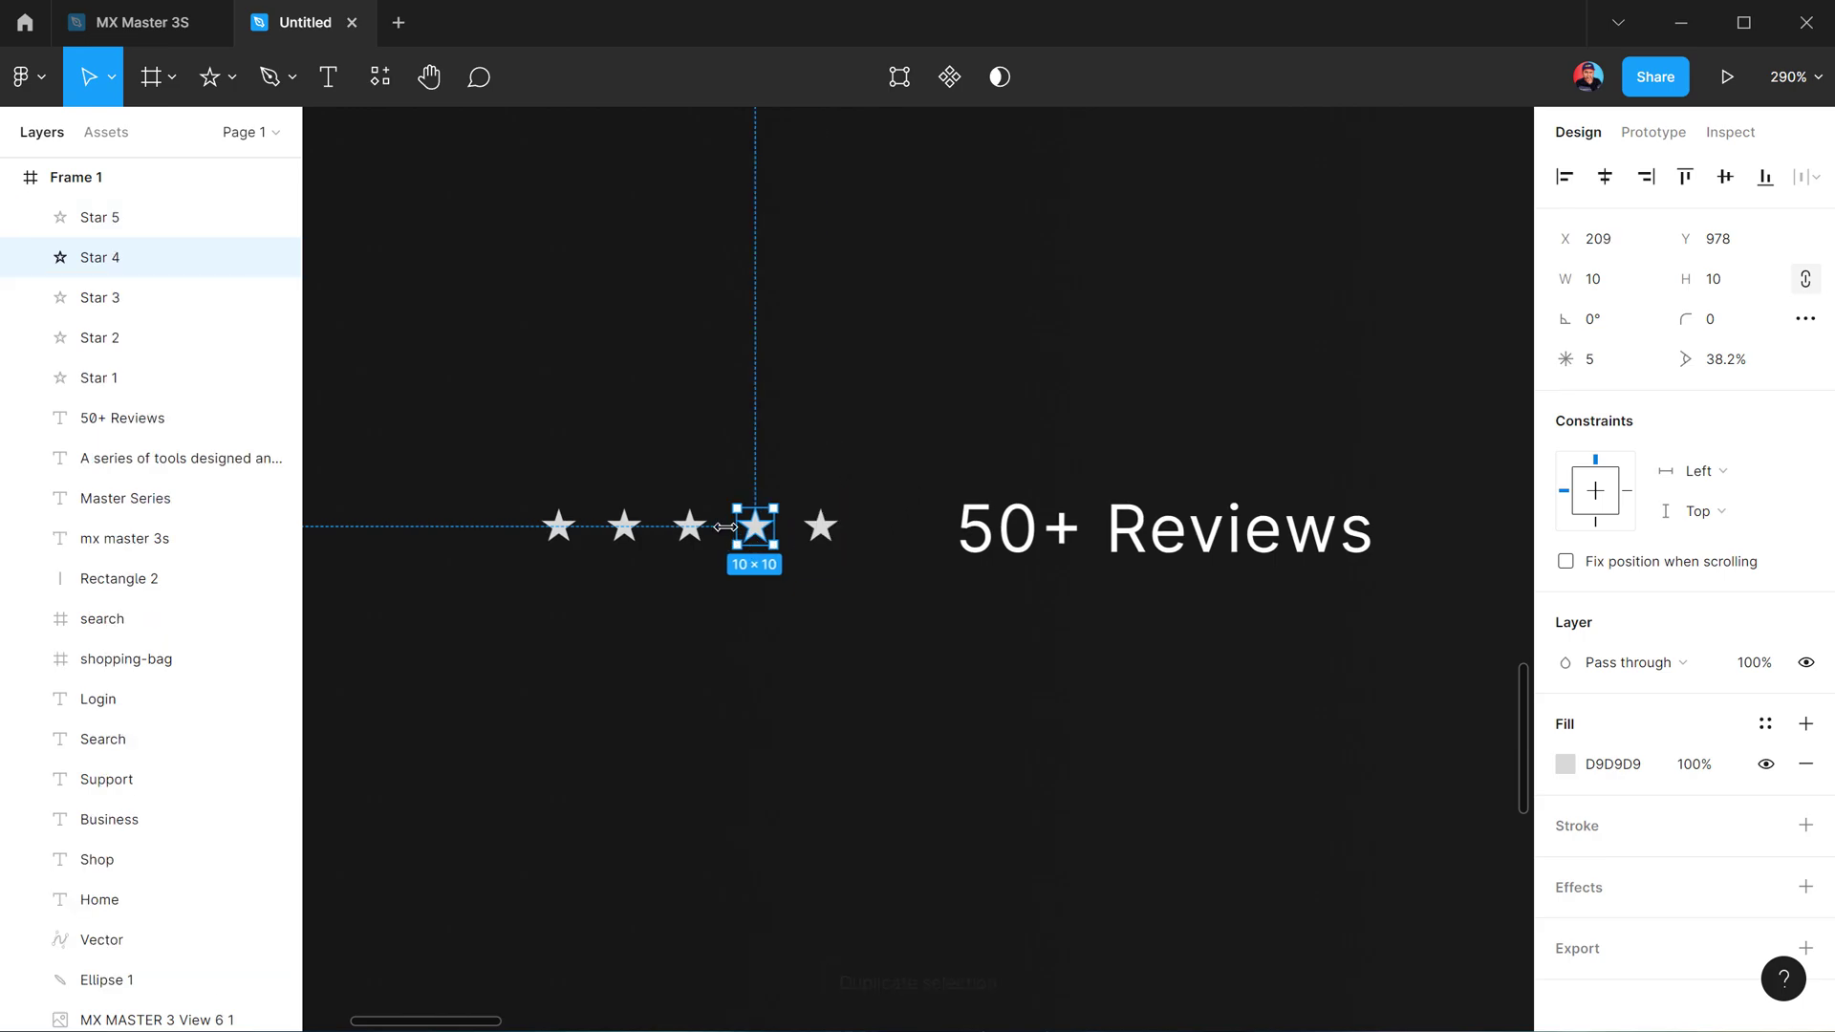
pyautogui.keyDown('shift'); pyautogui.click(689, 527); pyautogui.keyUp('shift')
pyautogui.keyDown('shift'); pyautogui.click(624, 528); pyautogui.keyUp('shift')
pyautogui.keyDown('shift'); pyautogui.click(561, 527); pyautogui.keyUp('shift')
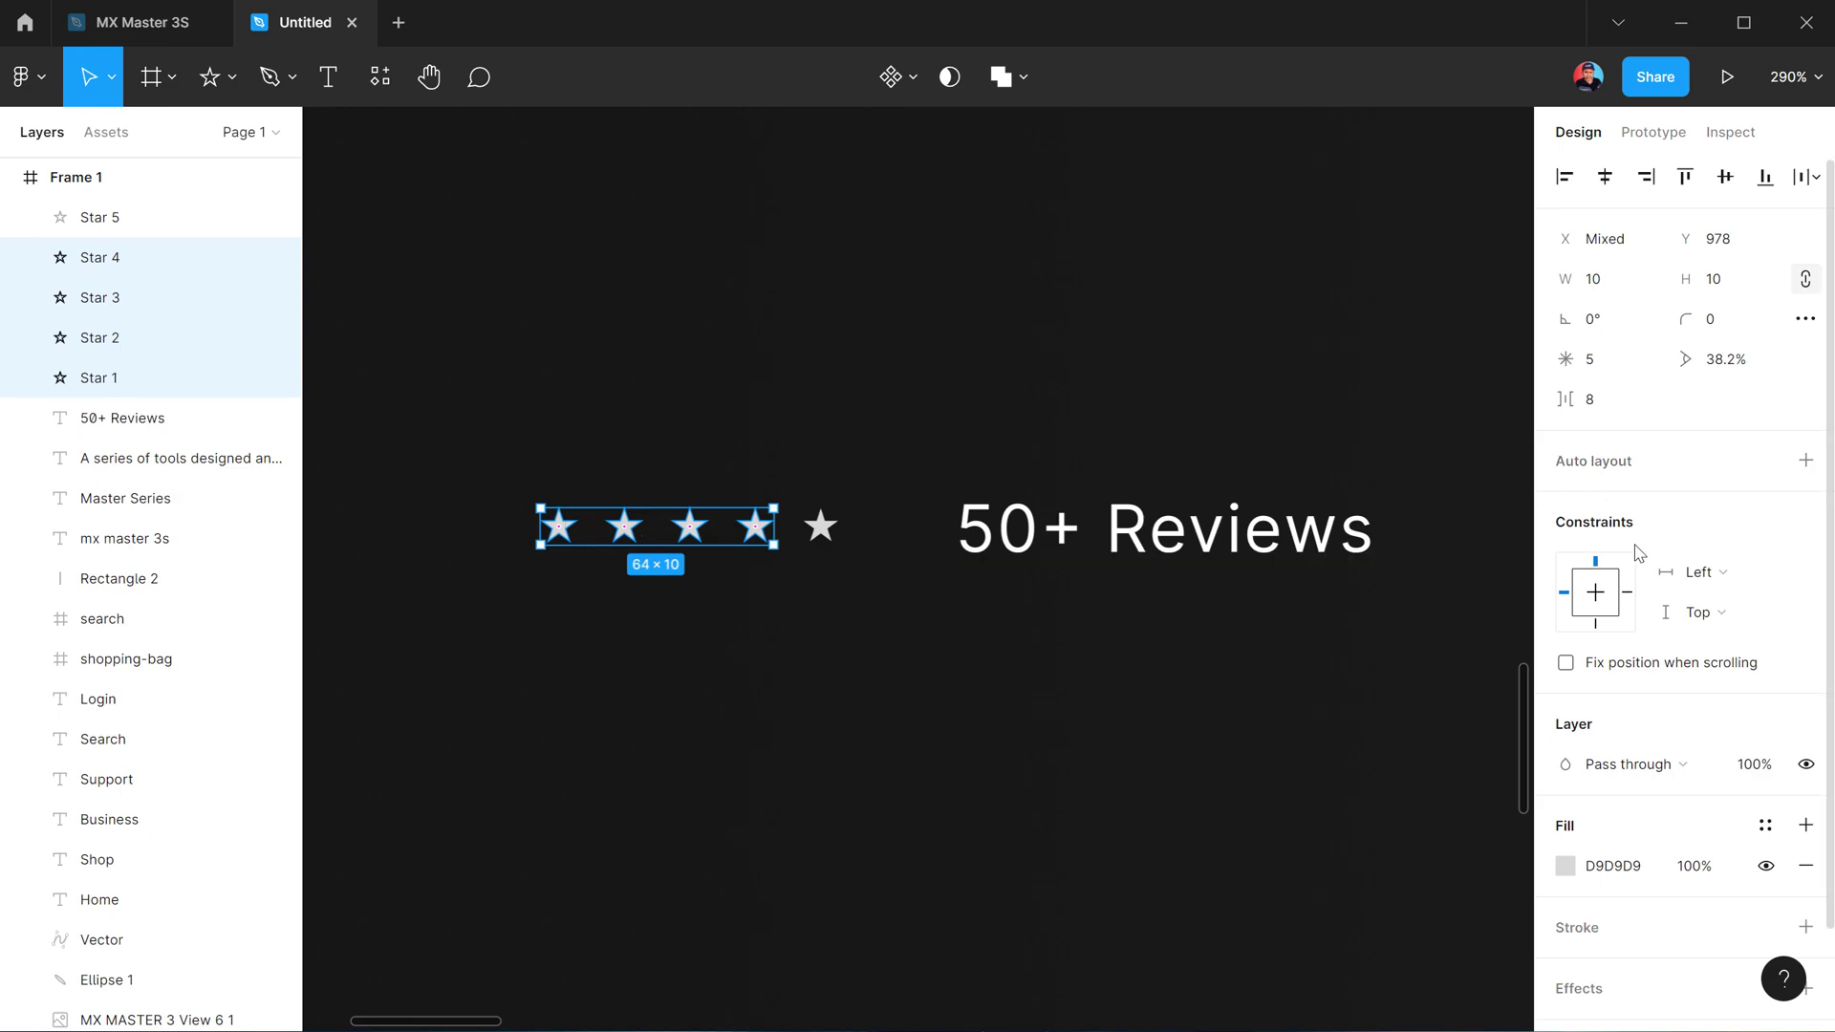
pyautogui.click(1566, 866)
pyautogui.moveTo(1334, 615)
pyautogui.mouseDown()
pyautogui.moveTo(1214, 617)
pyautogui.moveTo(1159, 462)
pyautogui.mouseUp()
pyautogui.click(818, 531)
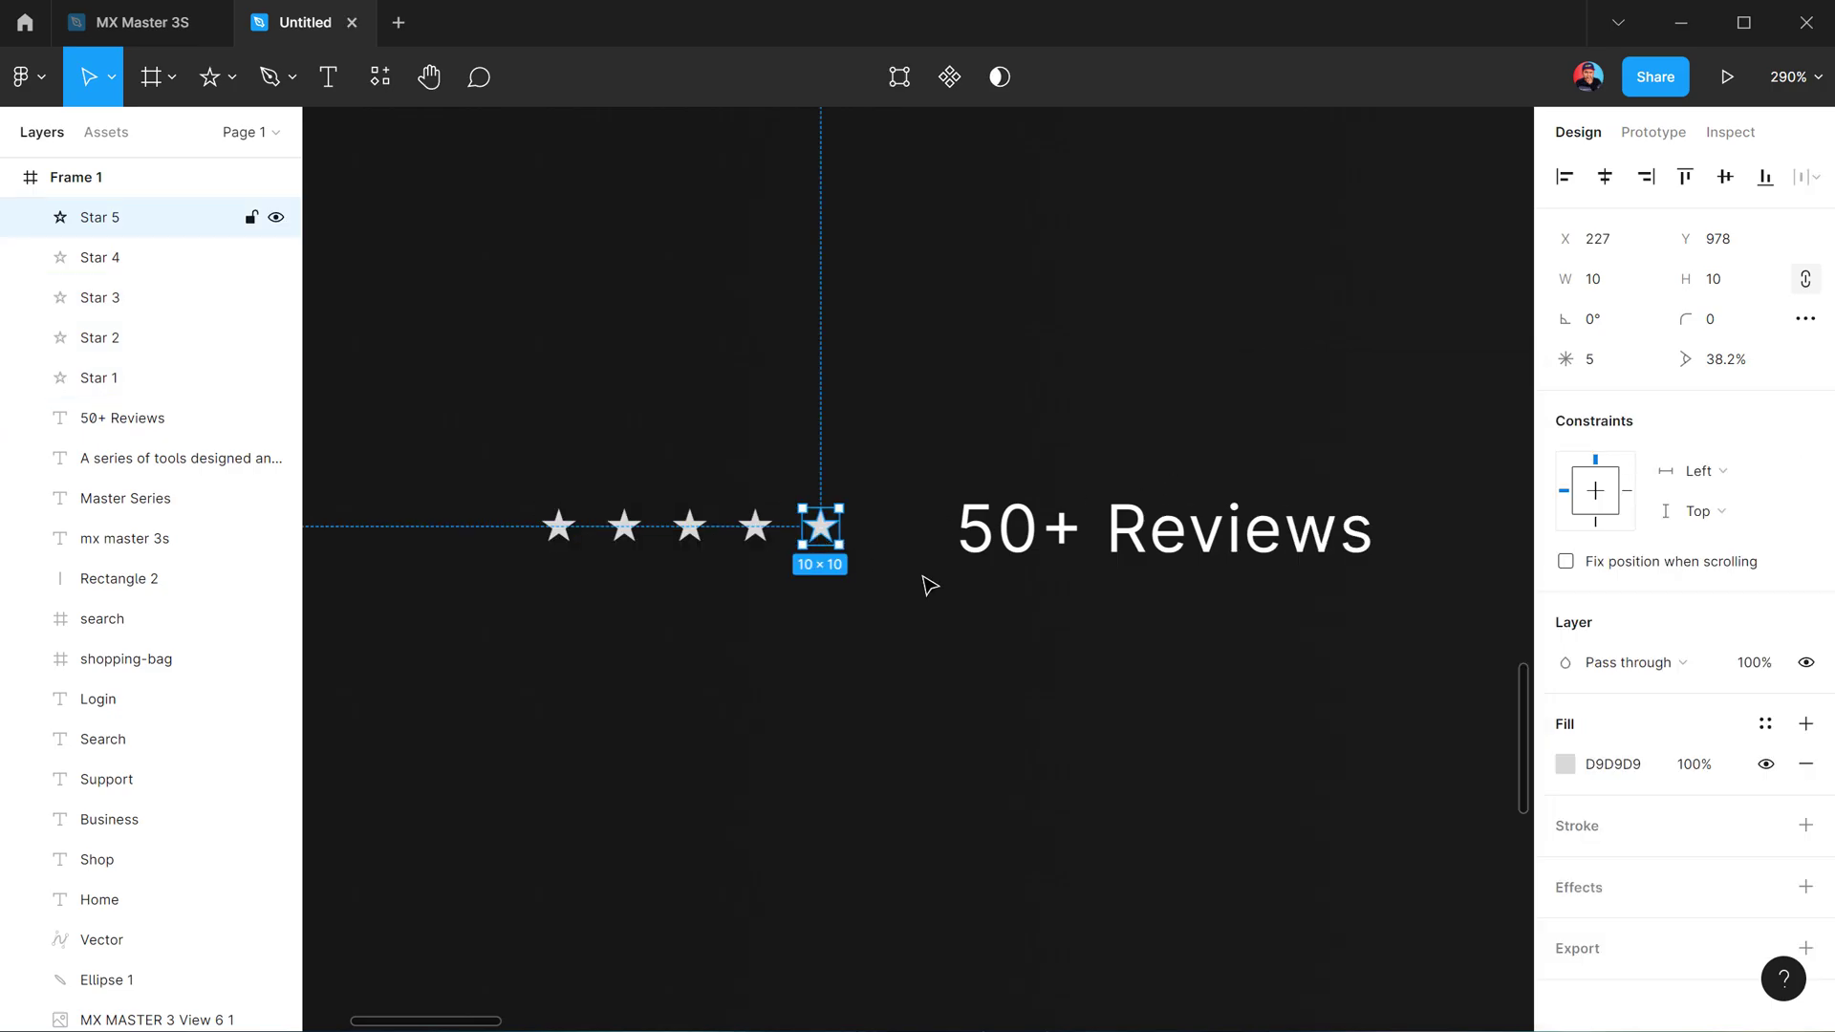
pyautogui.click(697, 545)
pyautogui.scroll(-5, 697, 544)
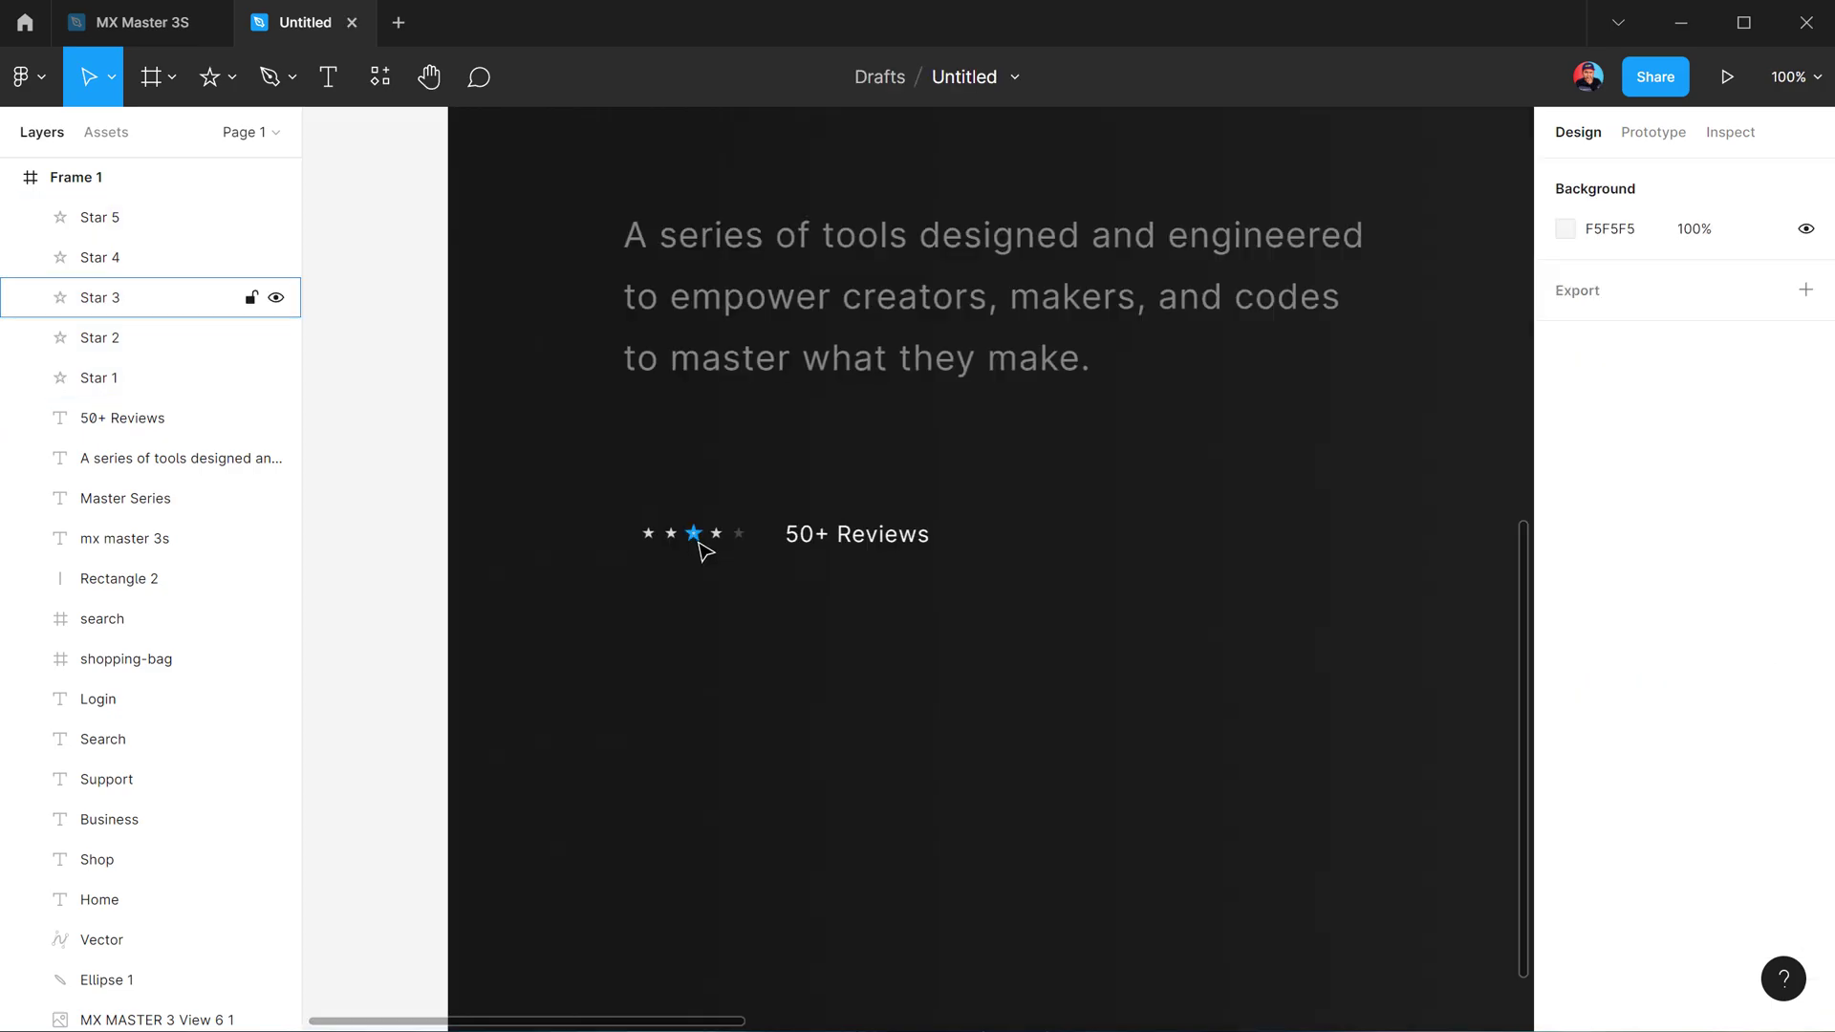
pyautogui.scroll(2, 705, 552)
# Group the five stars with the 50+ Reviews text as Group 1
pyautogui.moveTo(522, 450); pyautogui.dragTo(1372, 582)
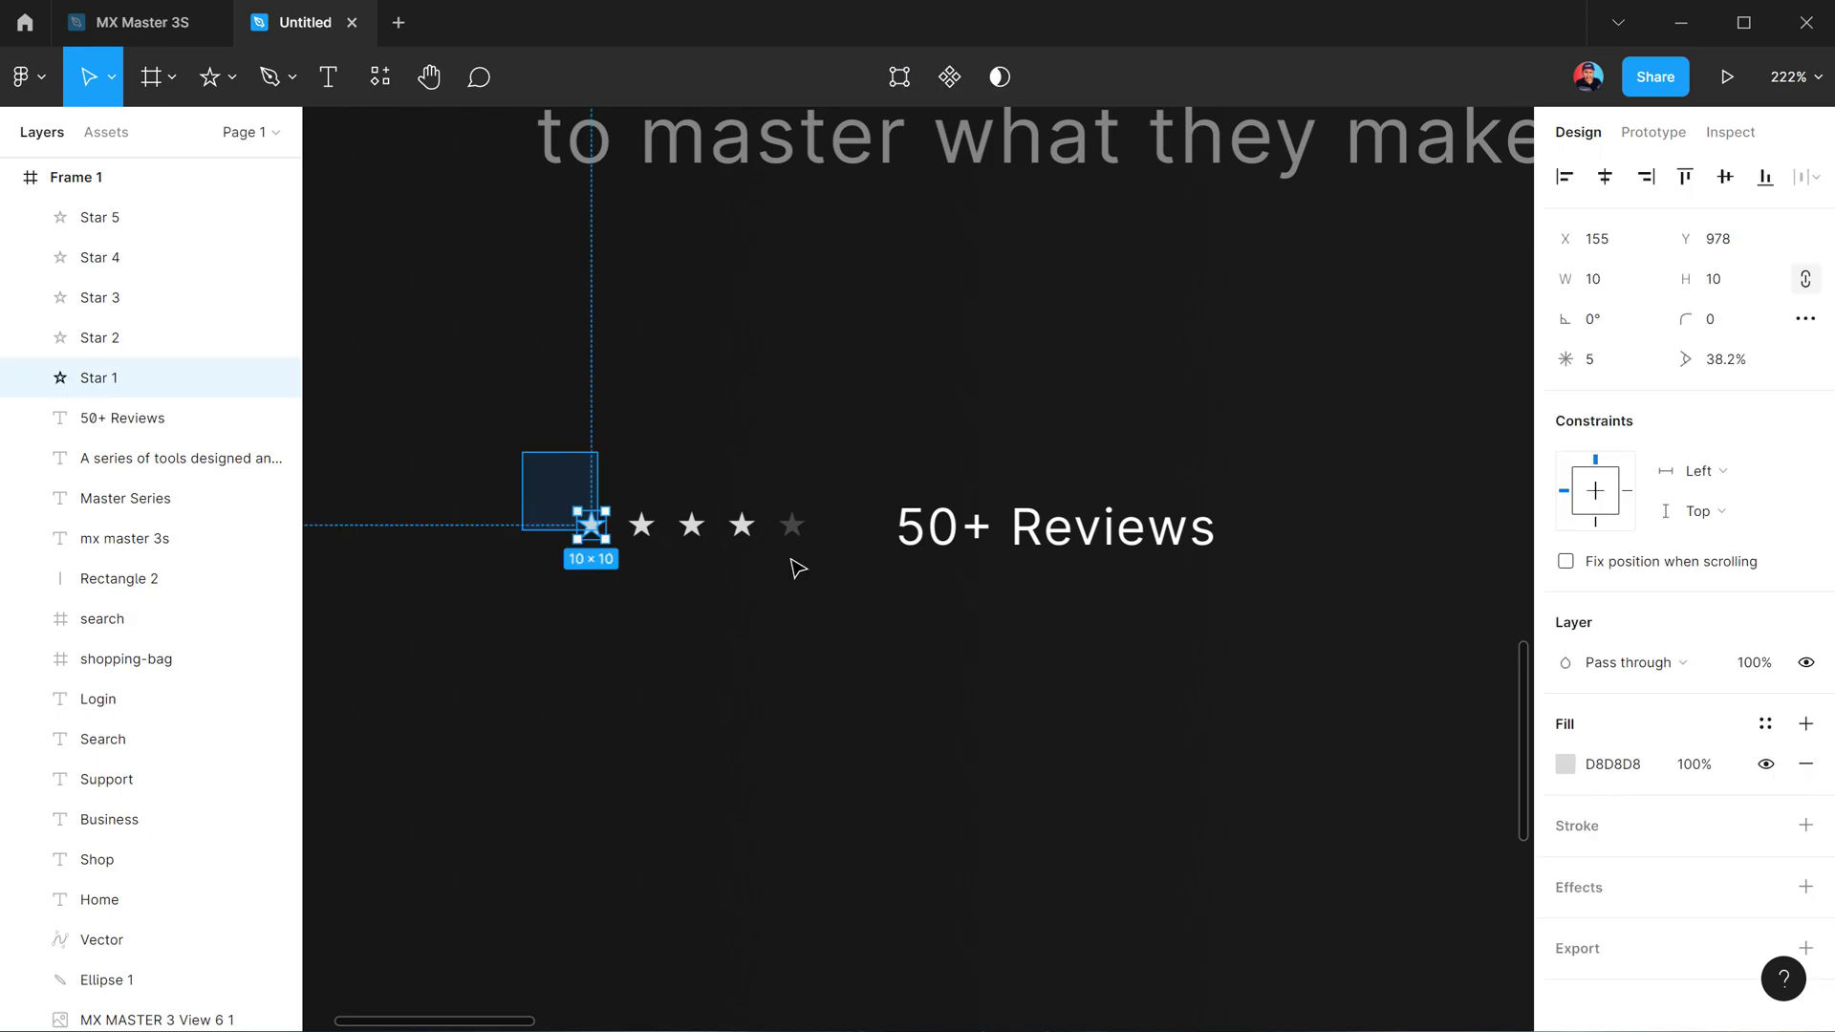
pyautogui.click(582, 496)
pyautogui.moveTo(522, 417)
pyautogui.mouseDown()
pyautogui.moveTo(833, 578)
pyautogui.moveTo(834, 531)
pyautogui.mouseUp()
pyautogui.moveTo(509, 423); pyautogui.dragTo(1363, 603)
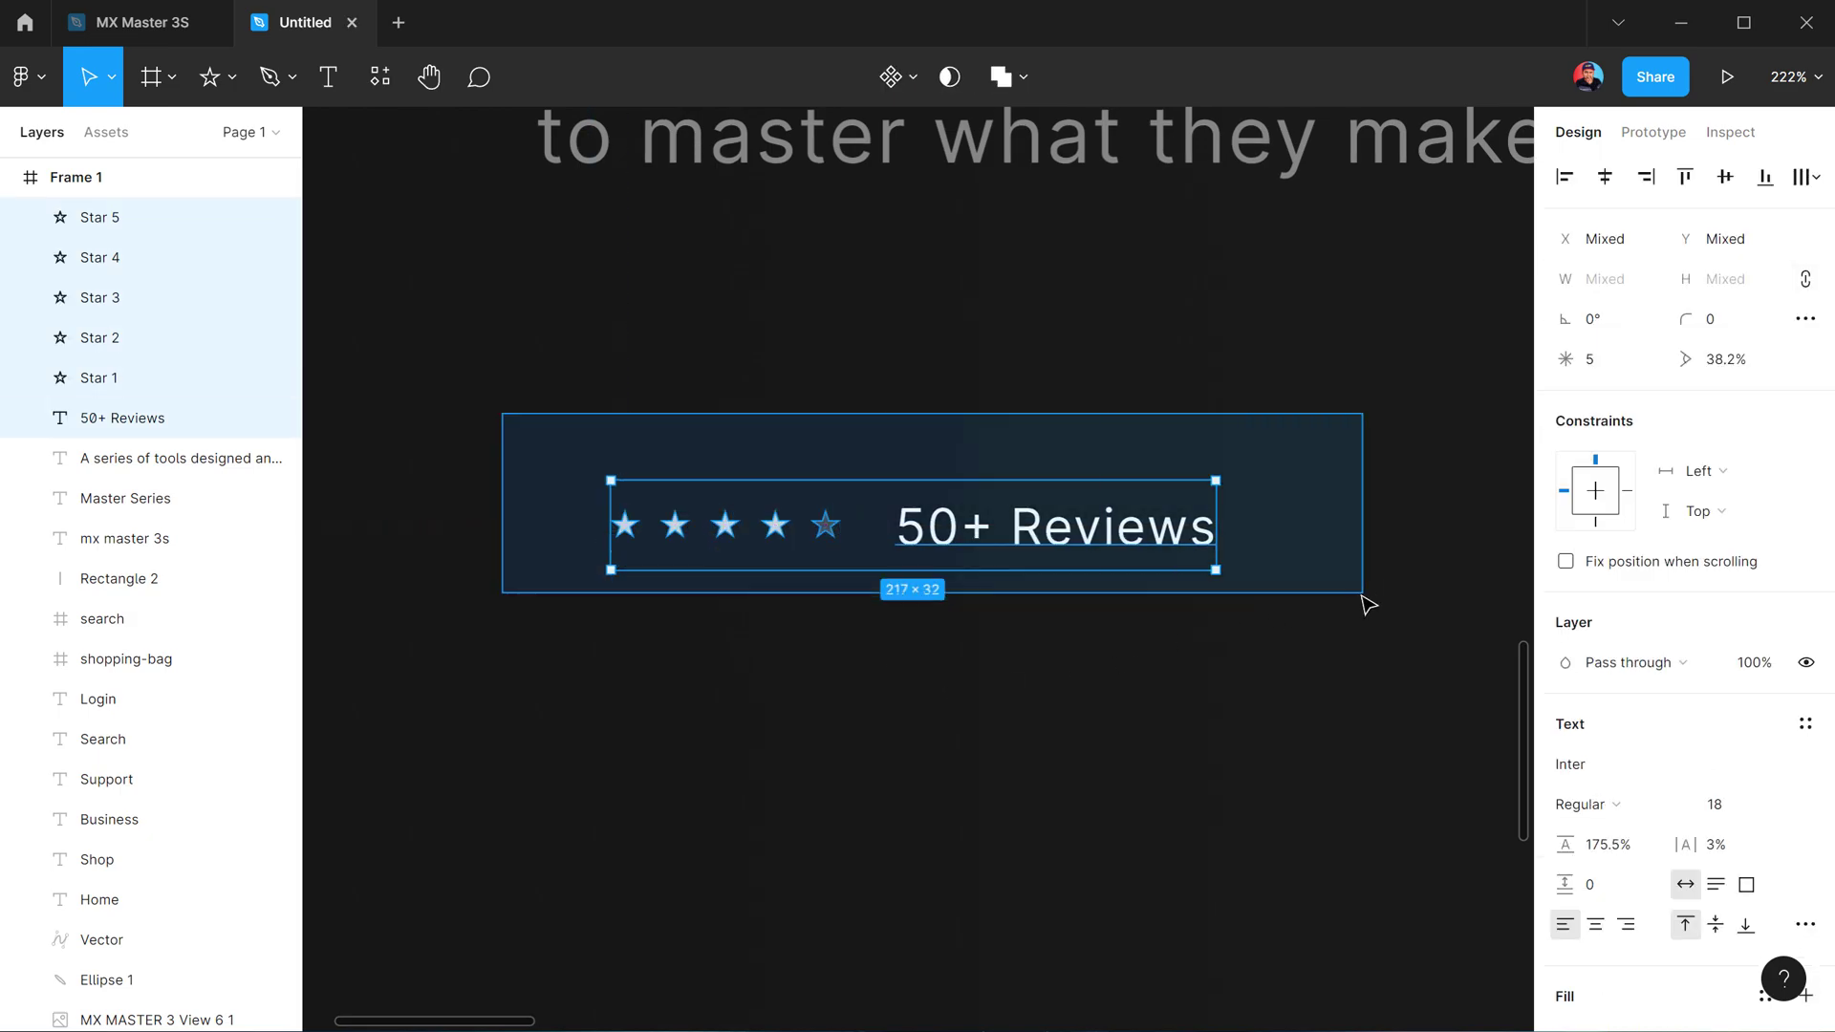
pyautogui.hotkey('ctrl', 'g')
pyautogui.scroll(-5, 840, 438)
# Group the MASTER SERIES label, headline and description text layers together
pyautogui.scroll(-5, 839, 437)
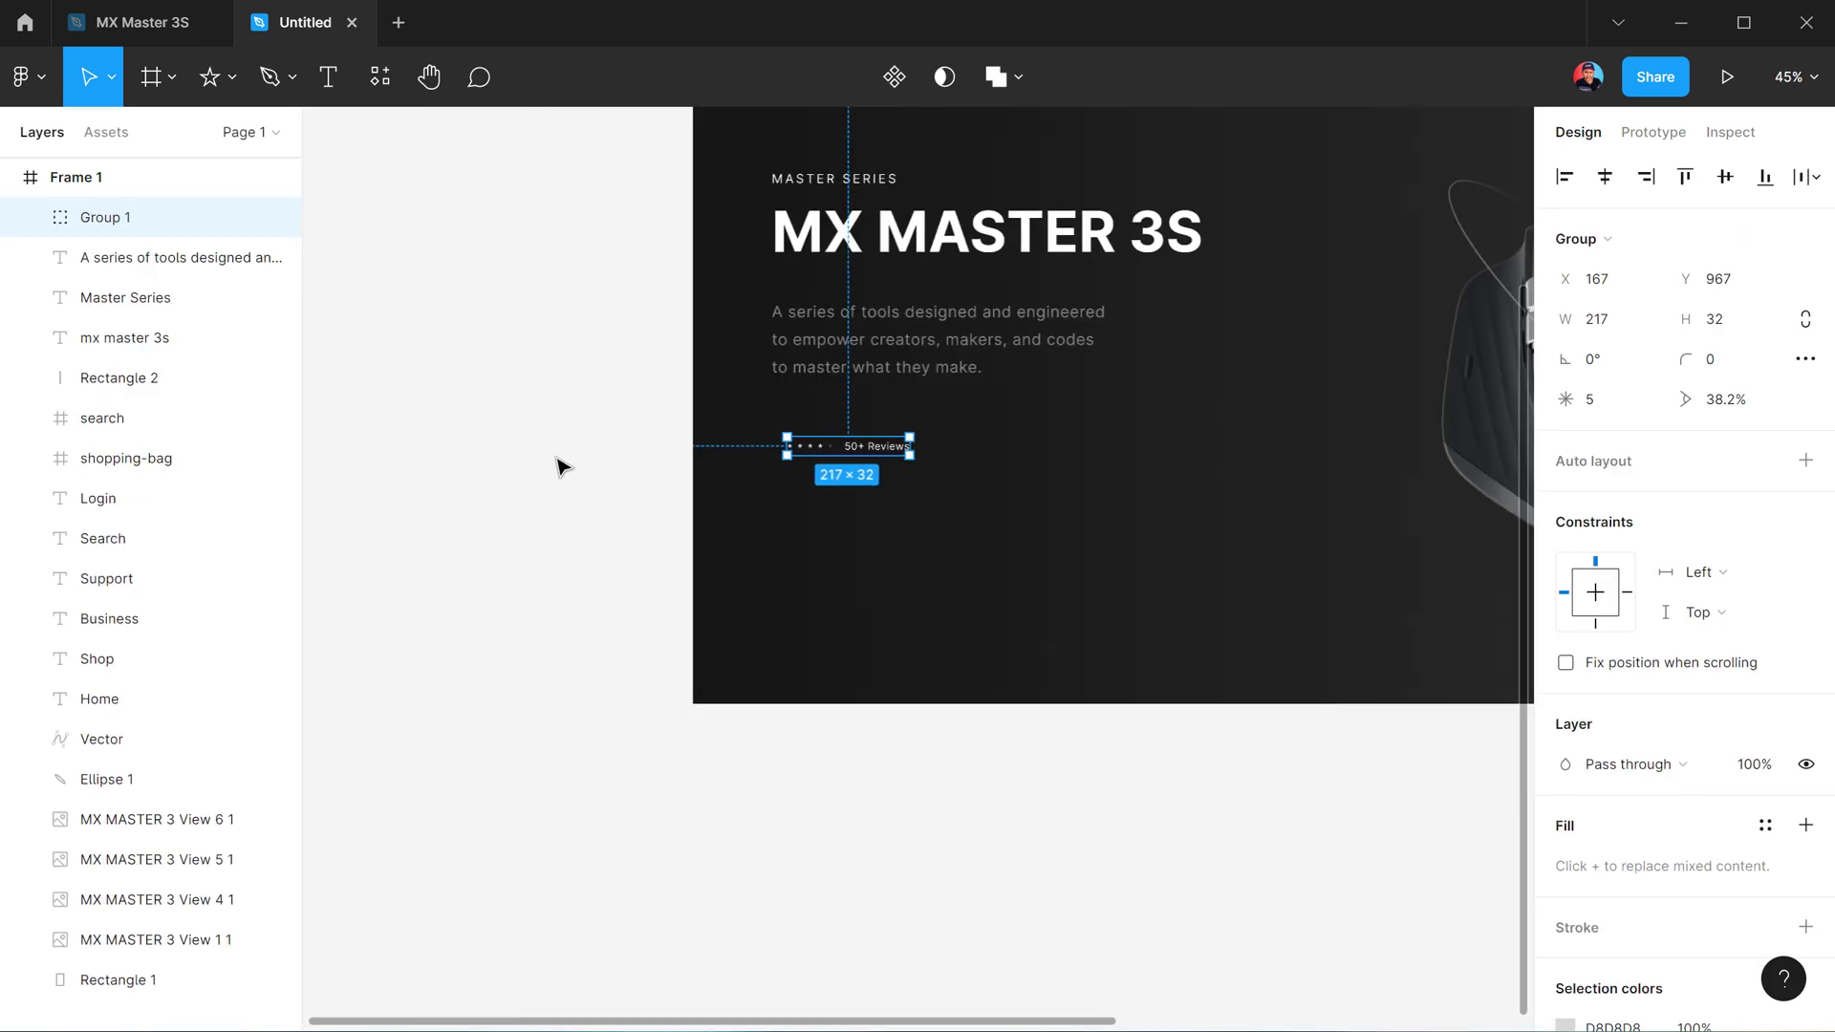
pyautogui.click(962, 475)
pyautogui.scroll(2, 962, 475)
pyautogui.moveTo(616, 278); pyautogui.dragTo(828, 551)
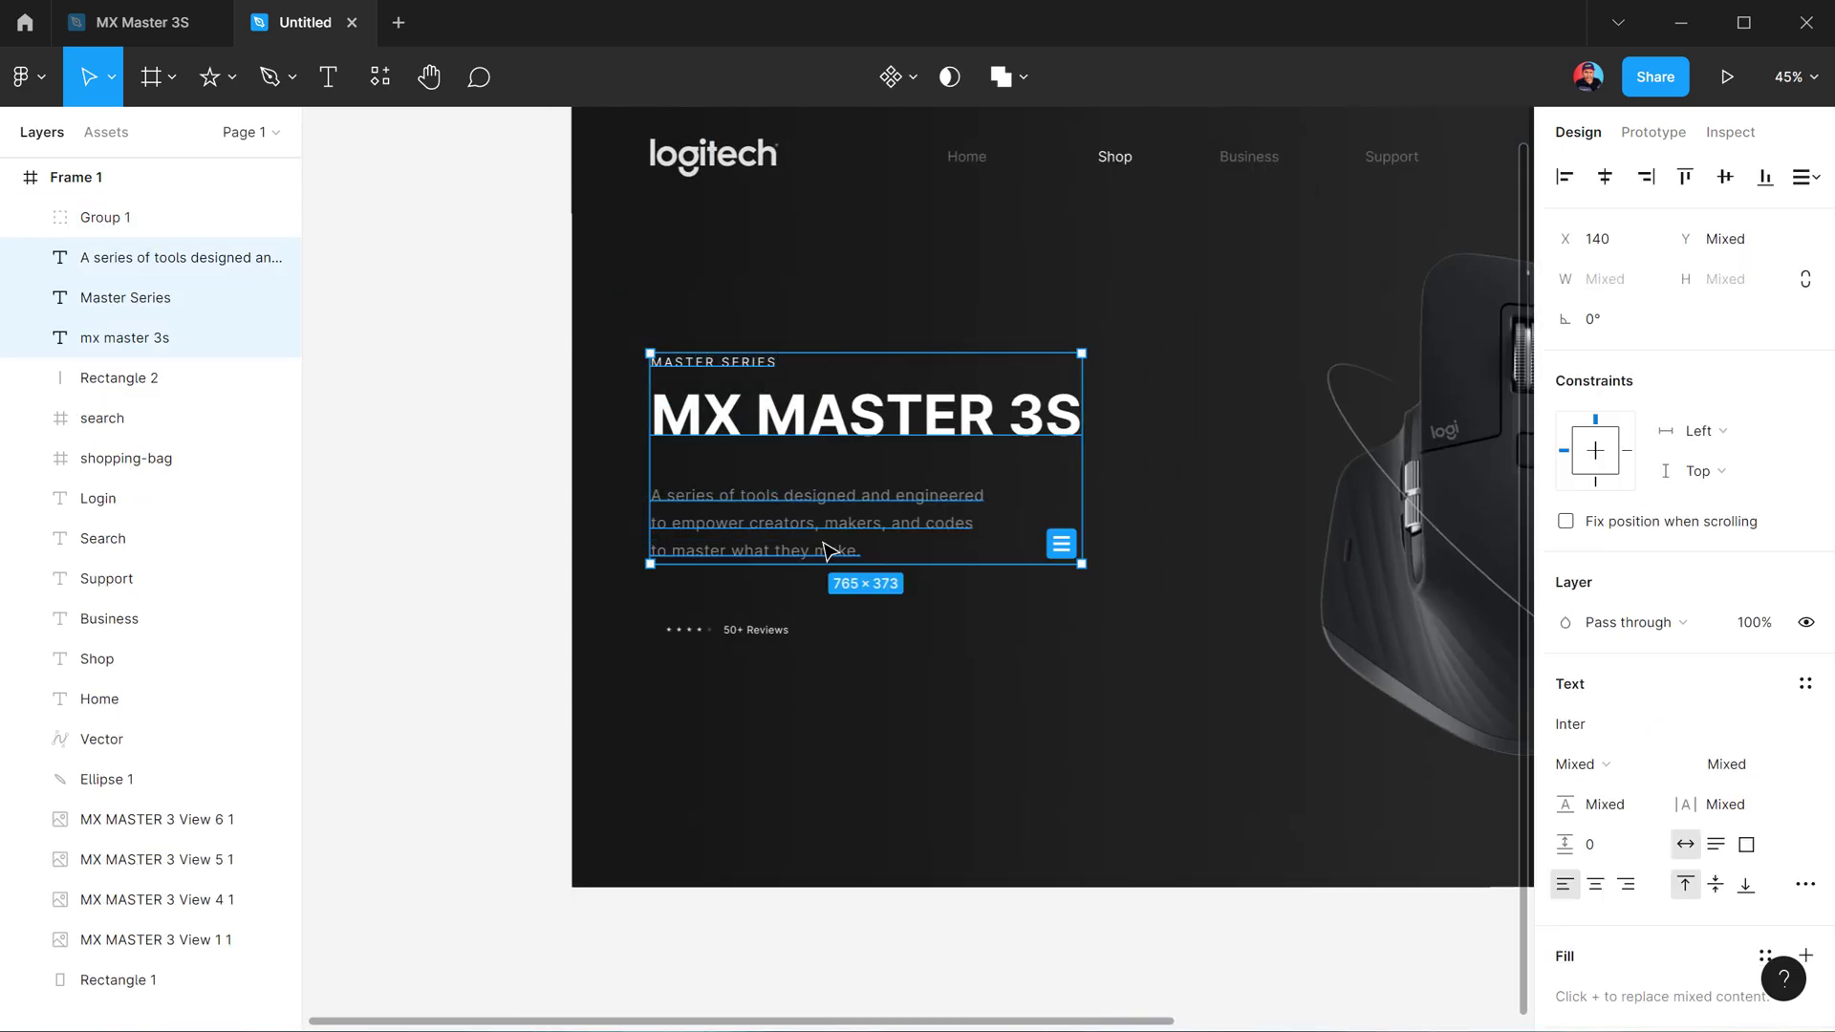
pyautogui.hotkey('ctrl', 'g')
pyautogui.click(421, 471)
pyautogui.scroll(2, 817, 478)
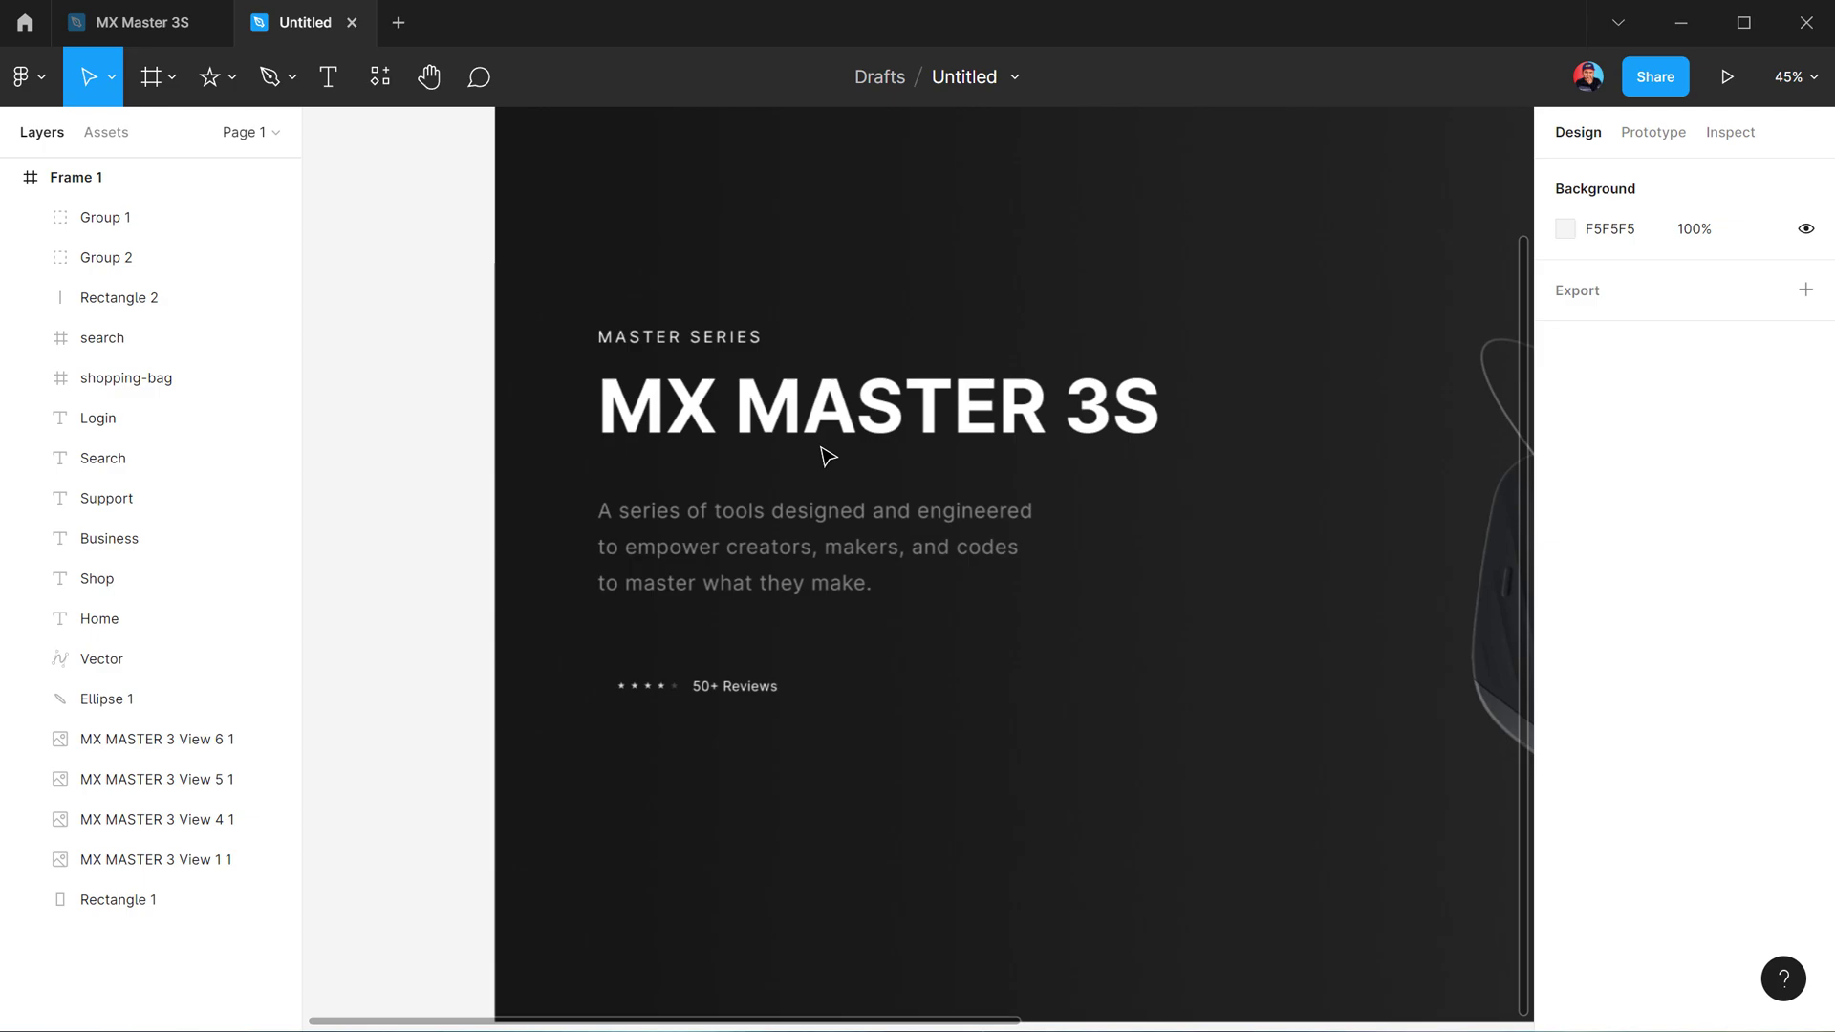
# Enlarge the five rating stars inside the stars-and-reviews group
pyautogui.click(704, 684)
pyautogui.scroll(3, 704, 684)
pyautogui.scroll(3, 657, 695)
pyautogui.scroll(3, 594, 602)
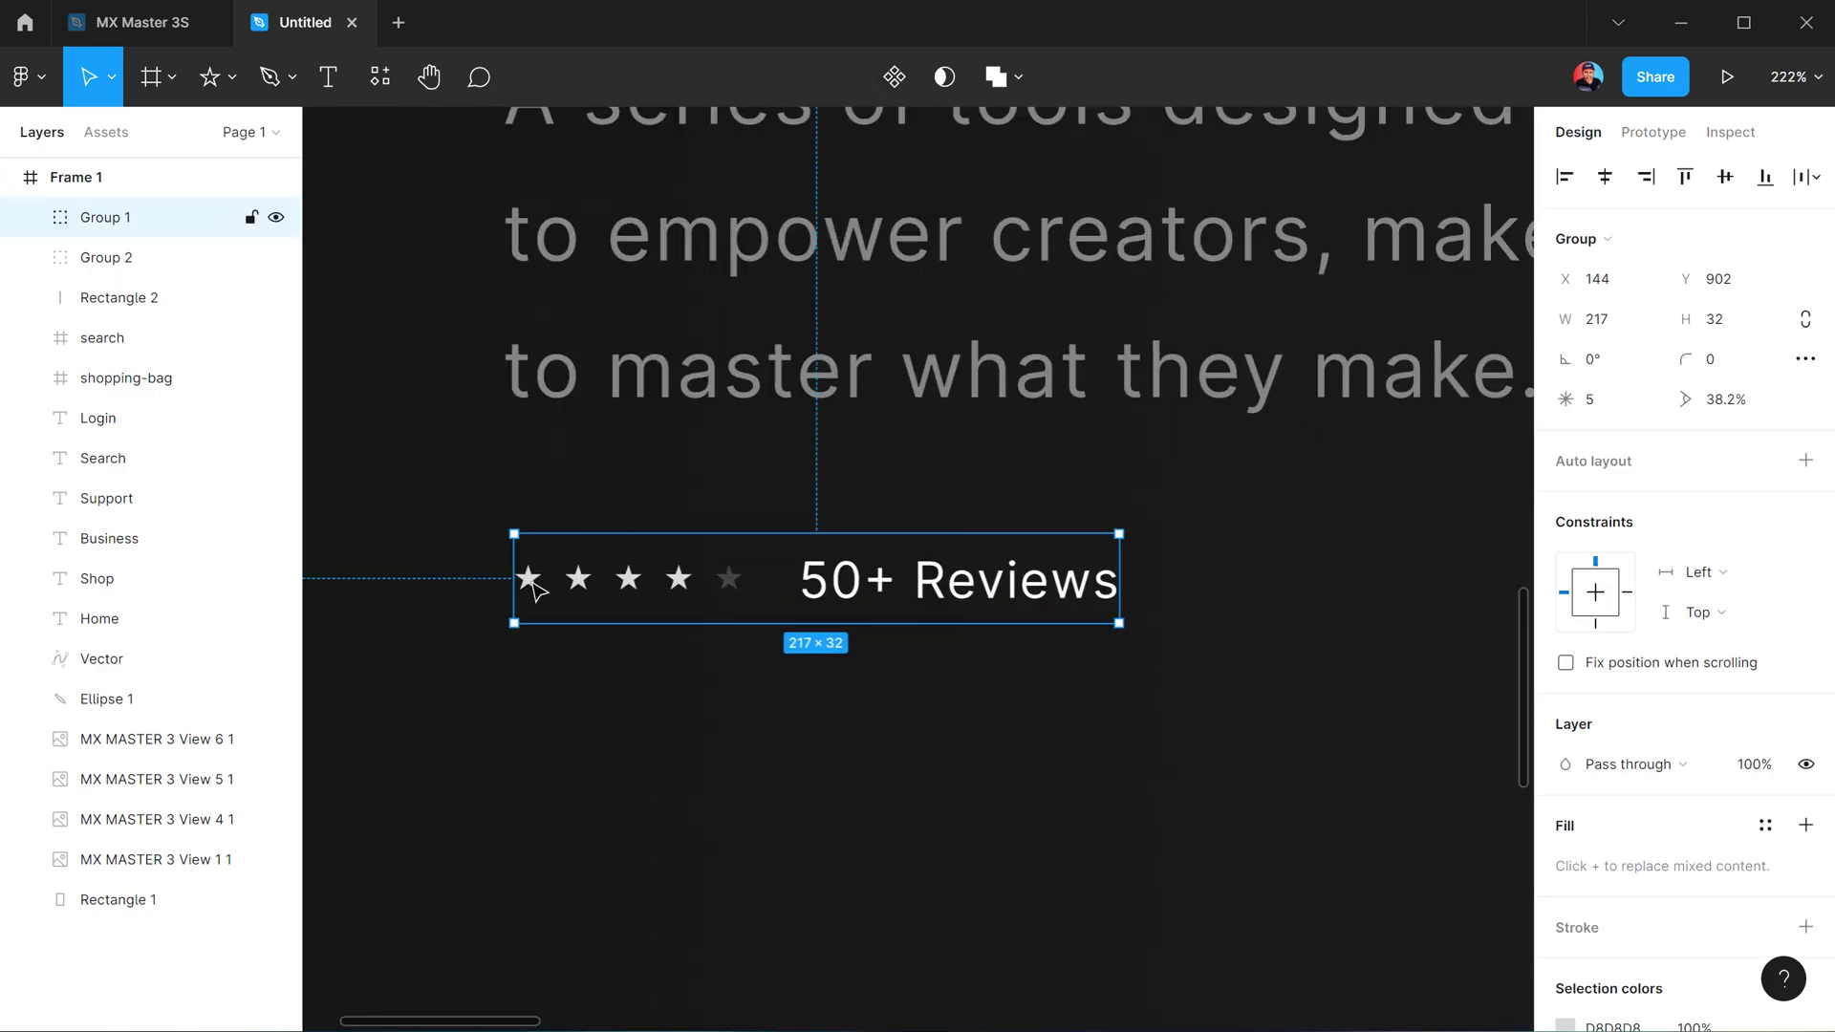
pyautogui.click(527, 578)
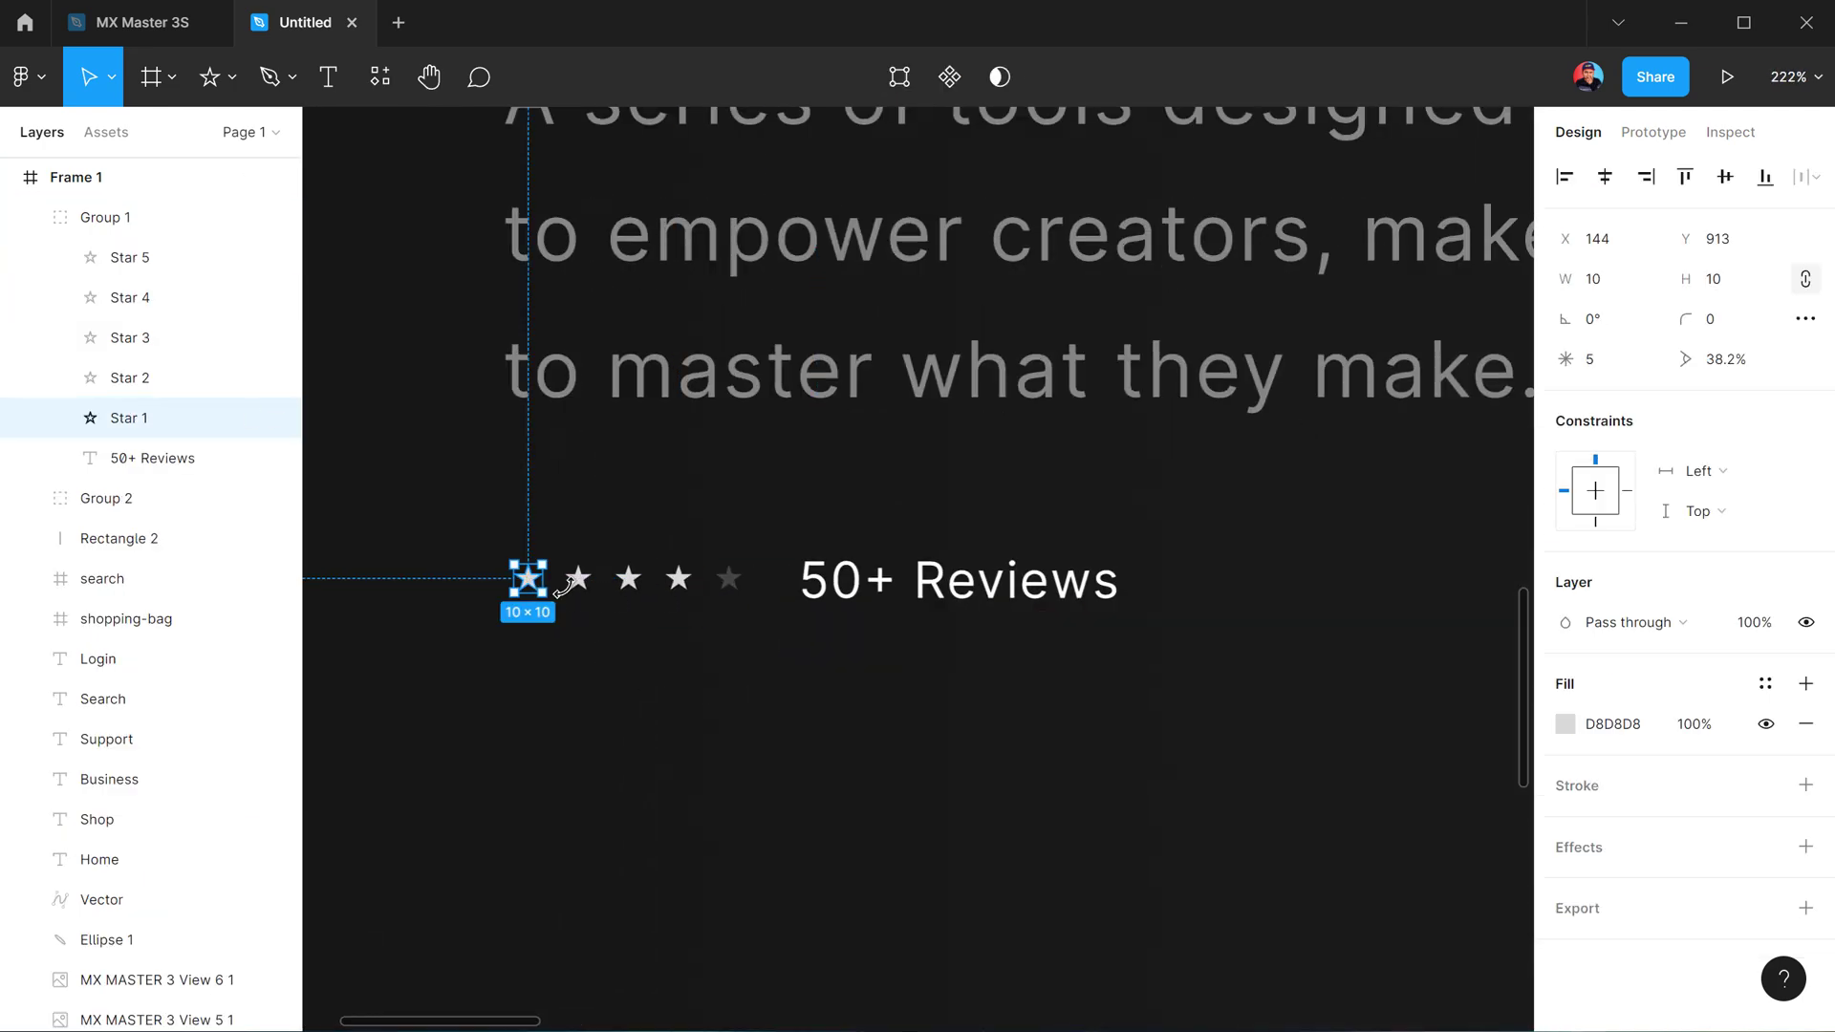
pyautogui.keyDown('shift'); pyautogui.click(627, 578); pyautogui.keyUp('shift')
pyautogui.keyDown('shift'); pyautogui.click(728, 578); pyautogui.keyUp('shift')
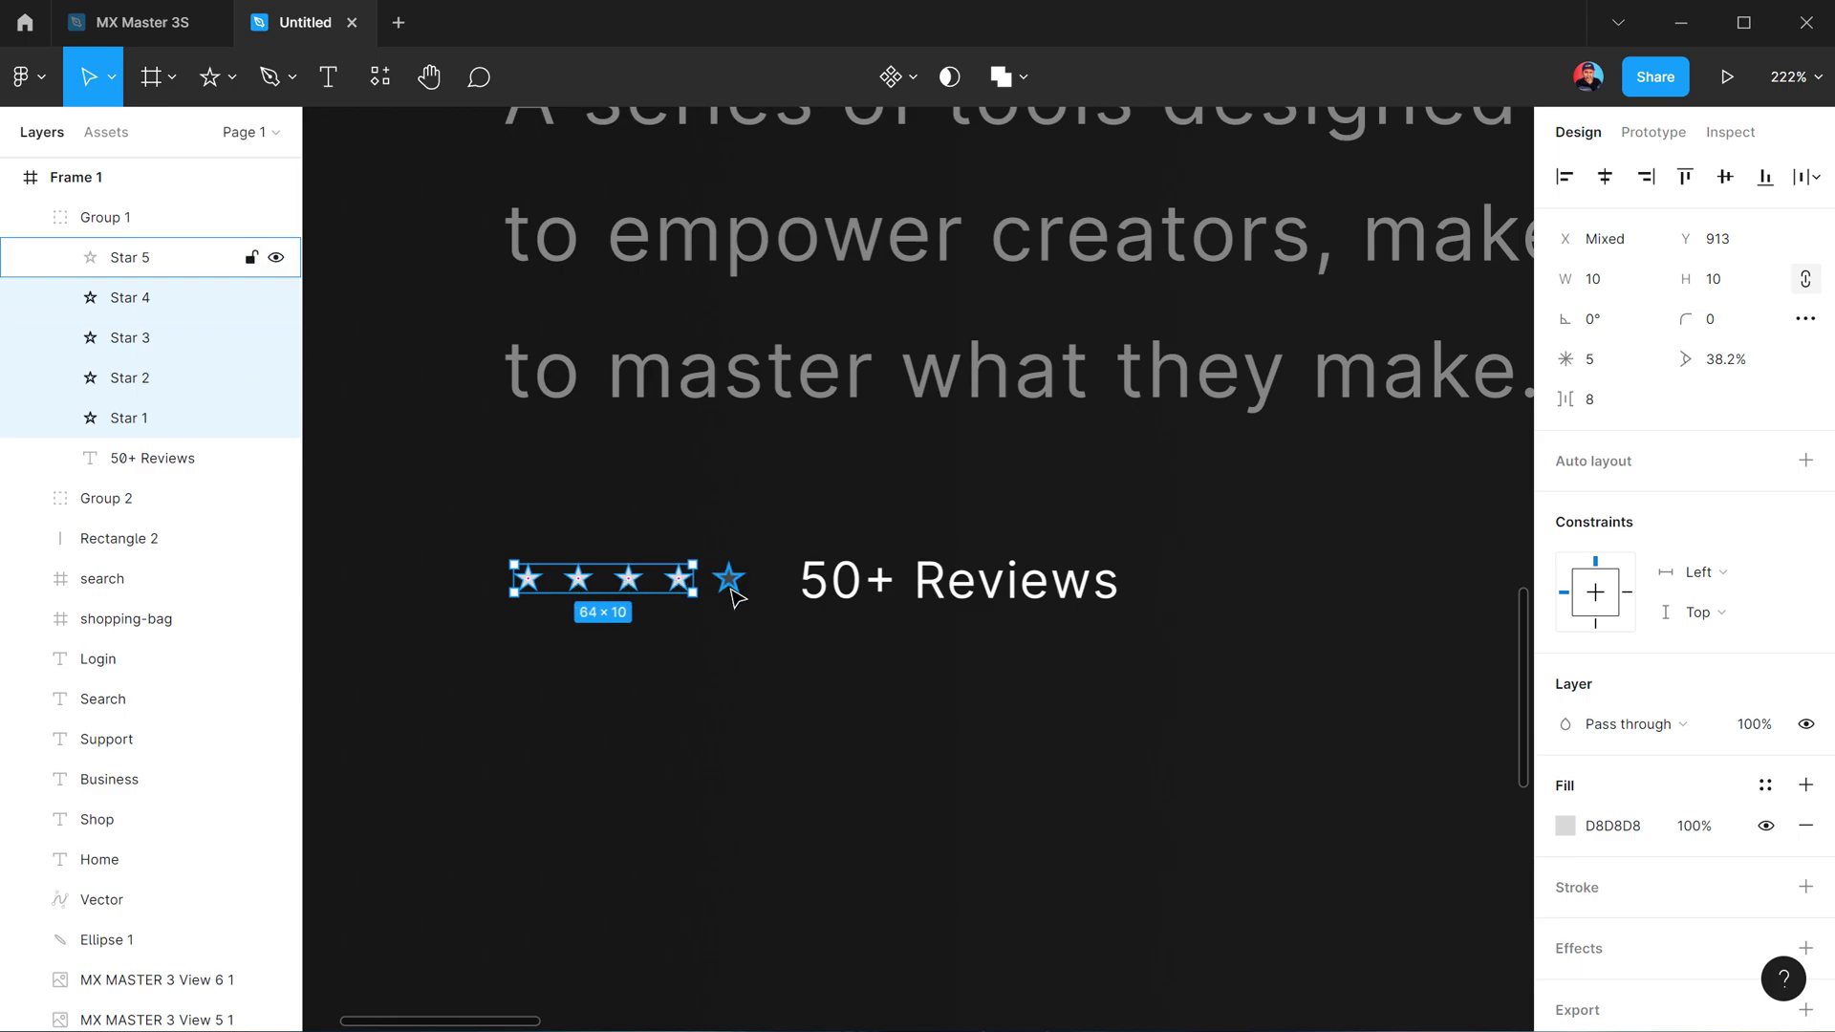
pyautogui.moveTo(743, 599); pyautogui.dragTo(748, 604)
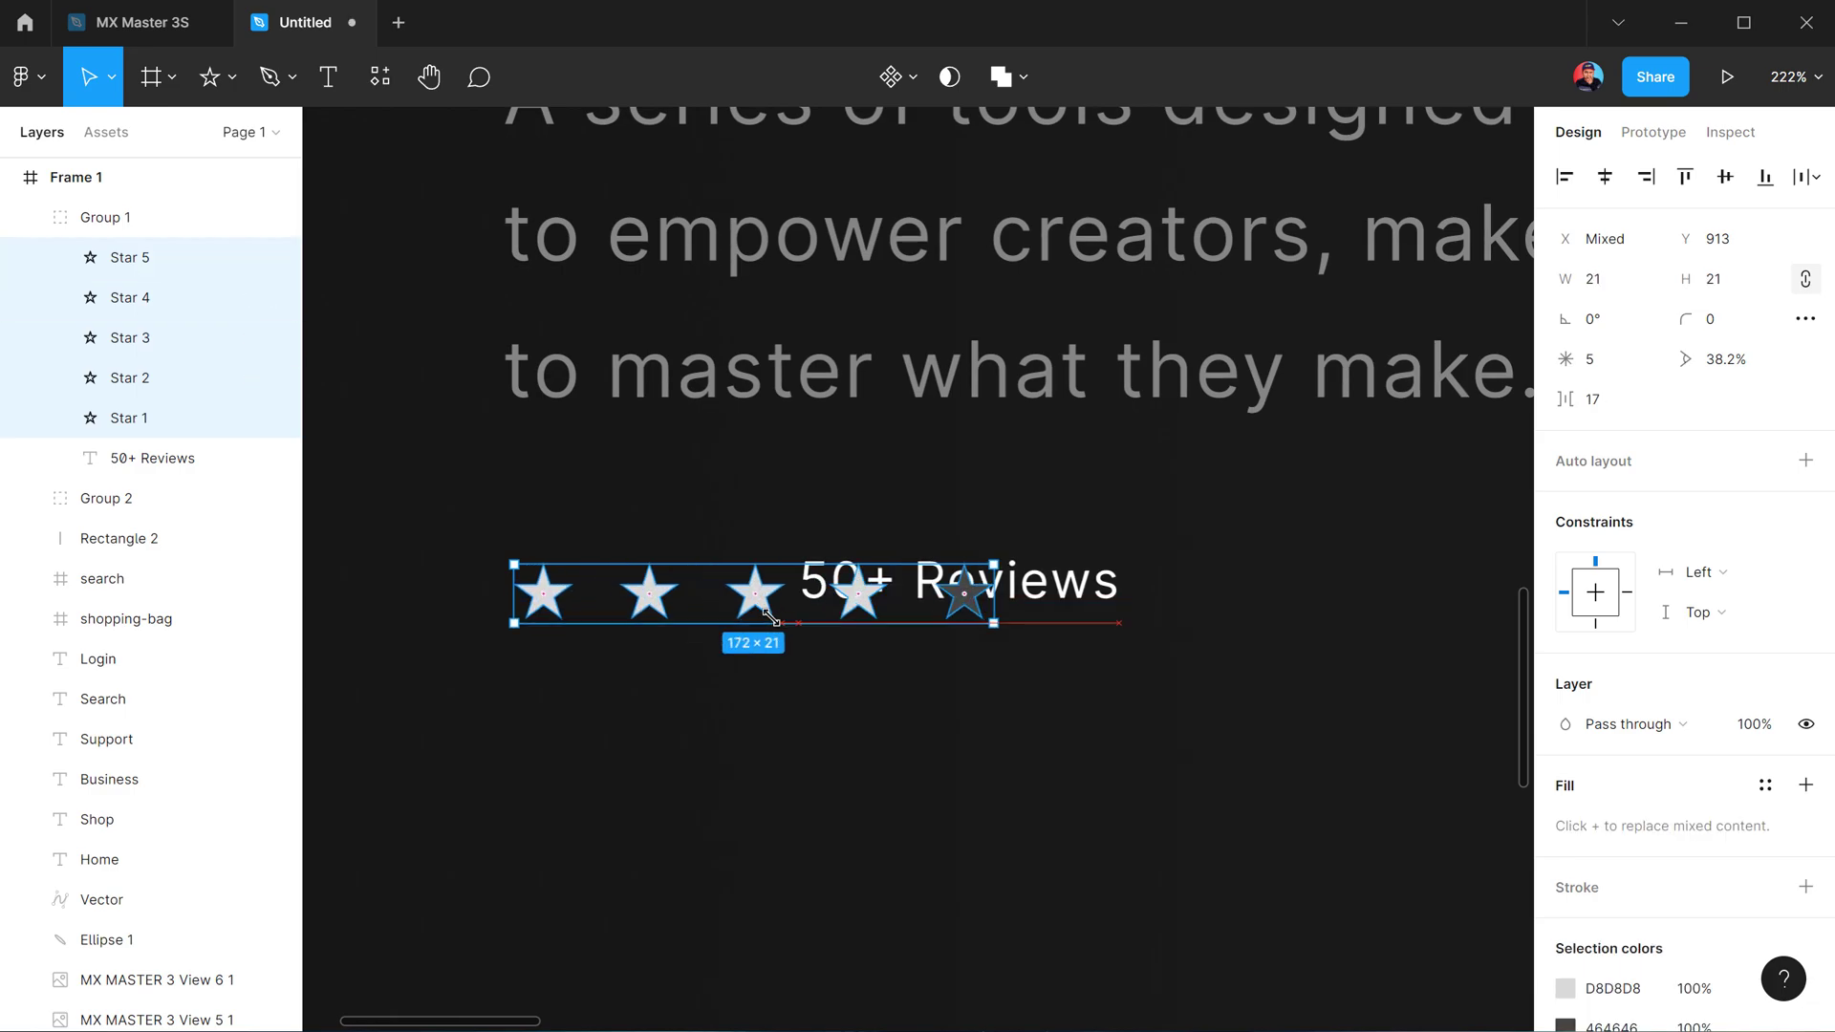
# Shift the 50+ Reviews text right so it clears the enlarged stars
pyautogui.click(1016, 593)
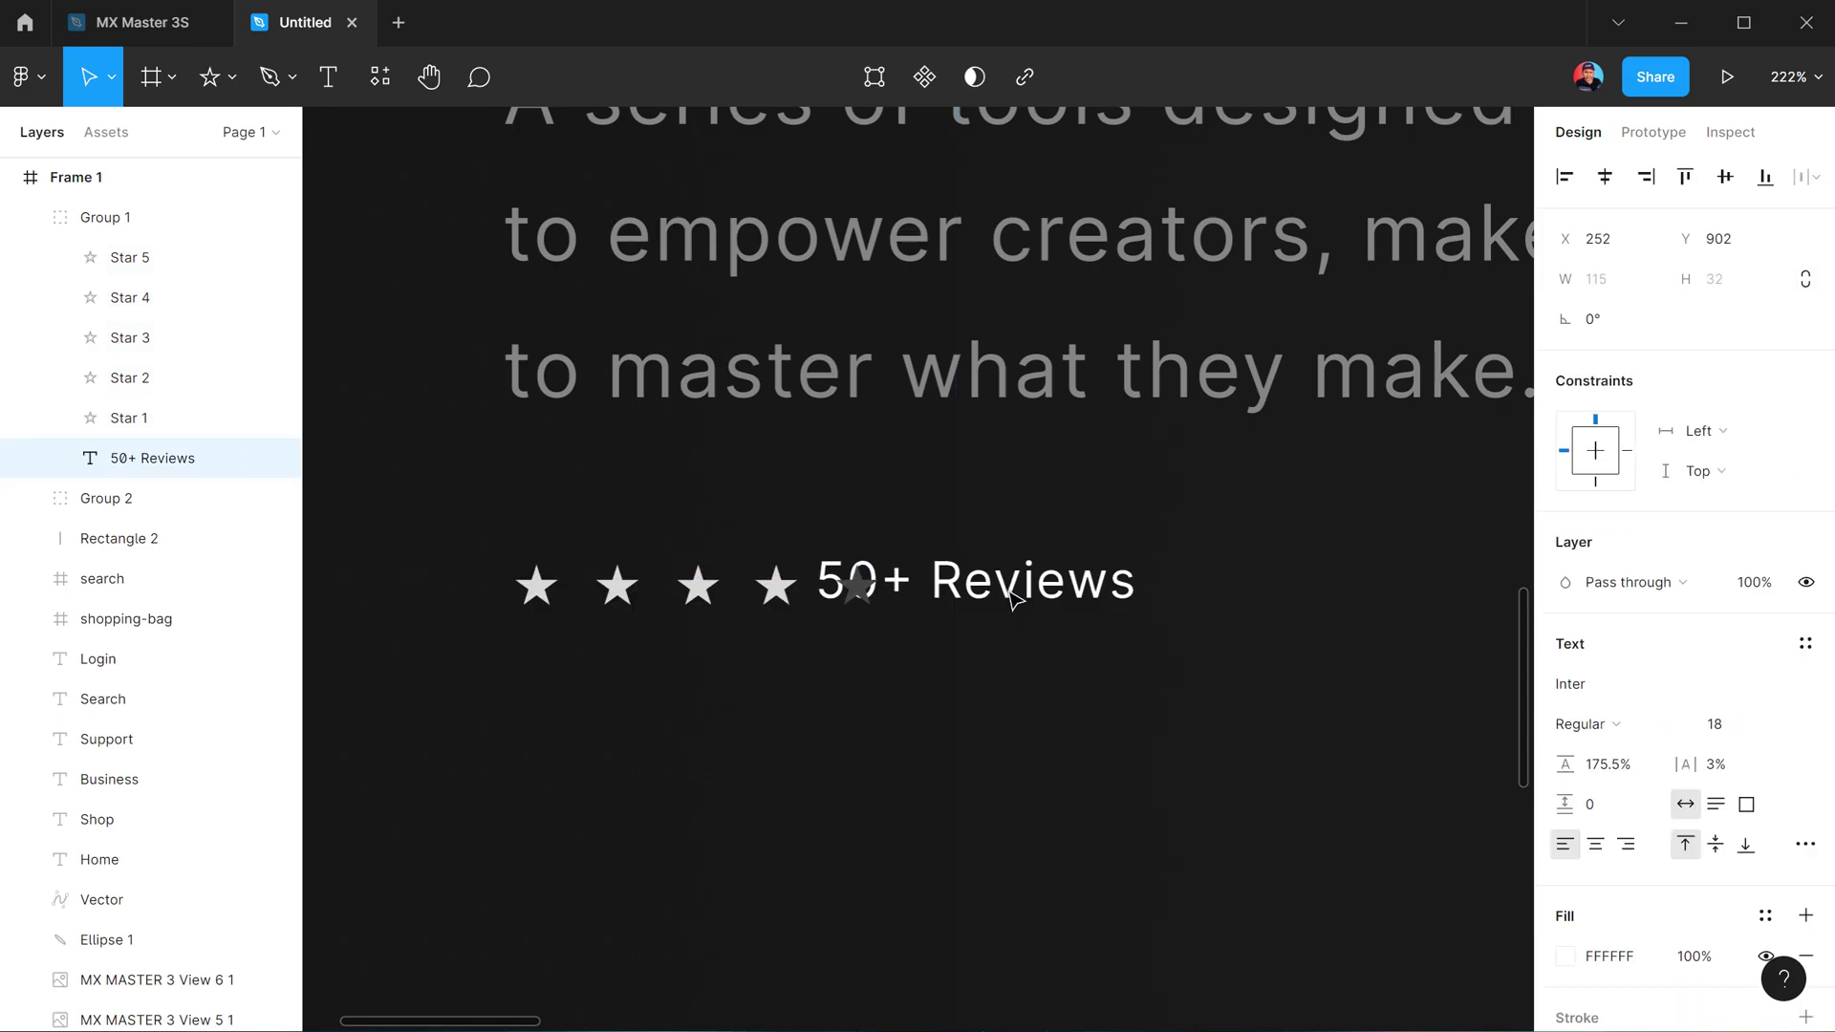
pyautogui.moveTo(1016, 593); pyautogui.dragTo(1106, 593)
pyautogui.scroll(-5, 1106, 594)
pyautogui.click(1058, 533)
pyautogui.moveTo(1057, 533)
pyautogui.mouseDown()
pyautogui.moveTo(862, 632)
pyautogui.moveTo(892, 610)
pyautogui.mouseUp()
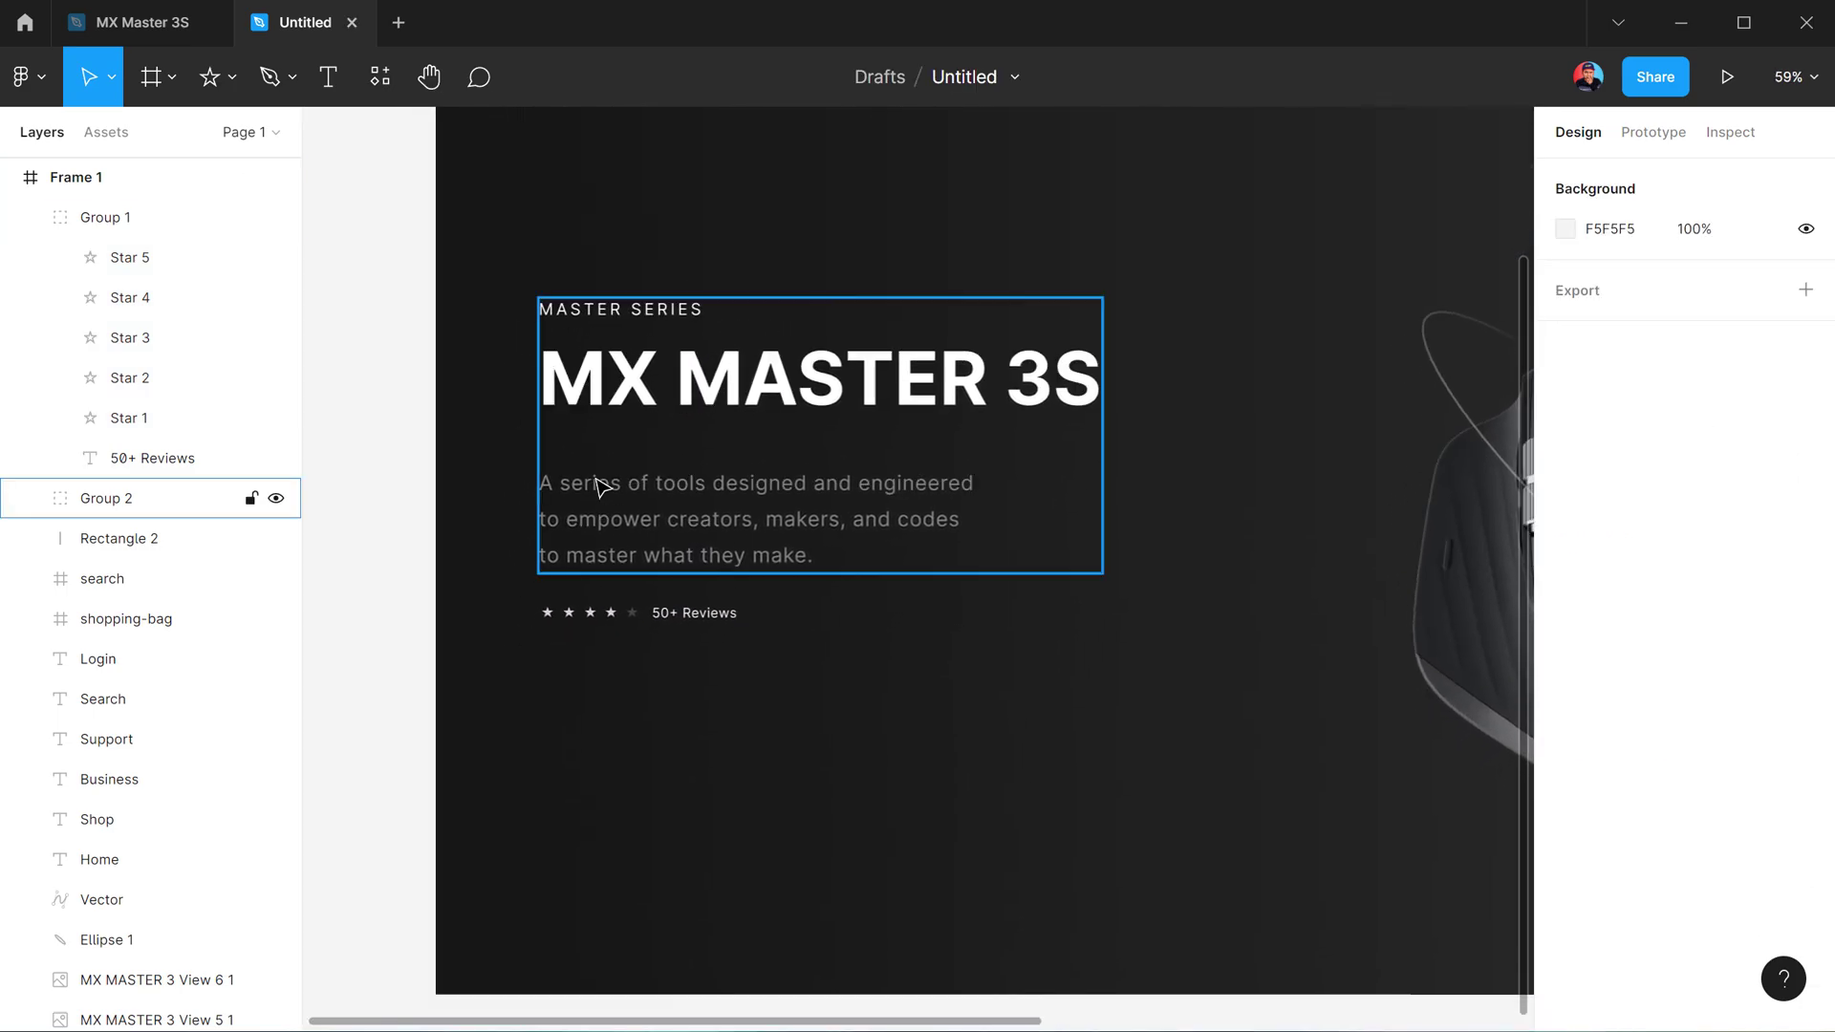
pyautogui.click(334, 80)
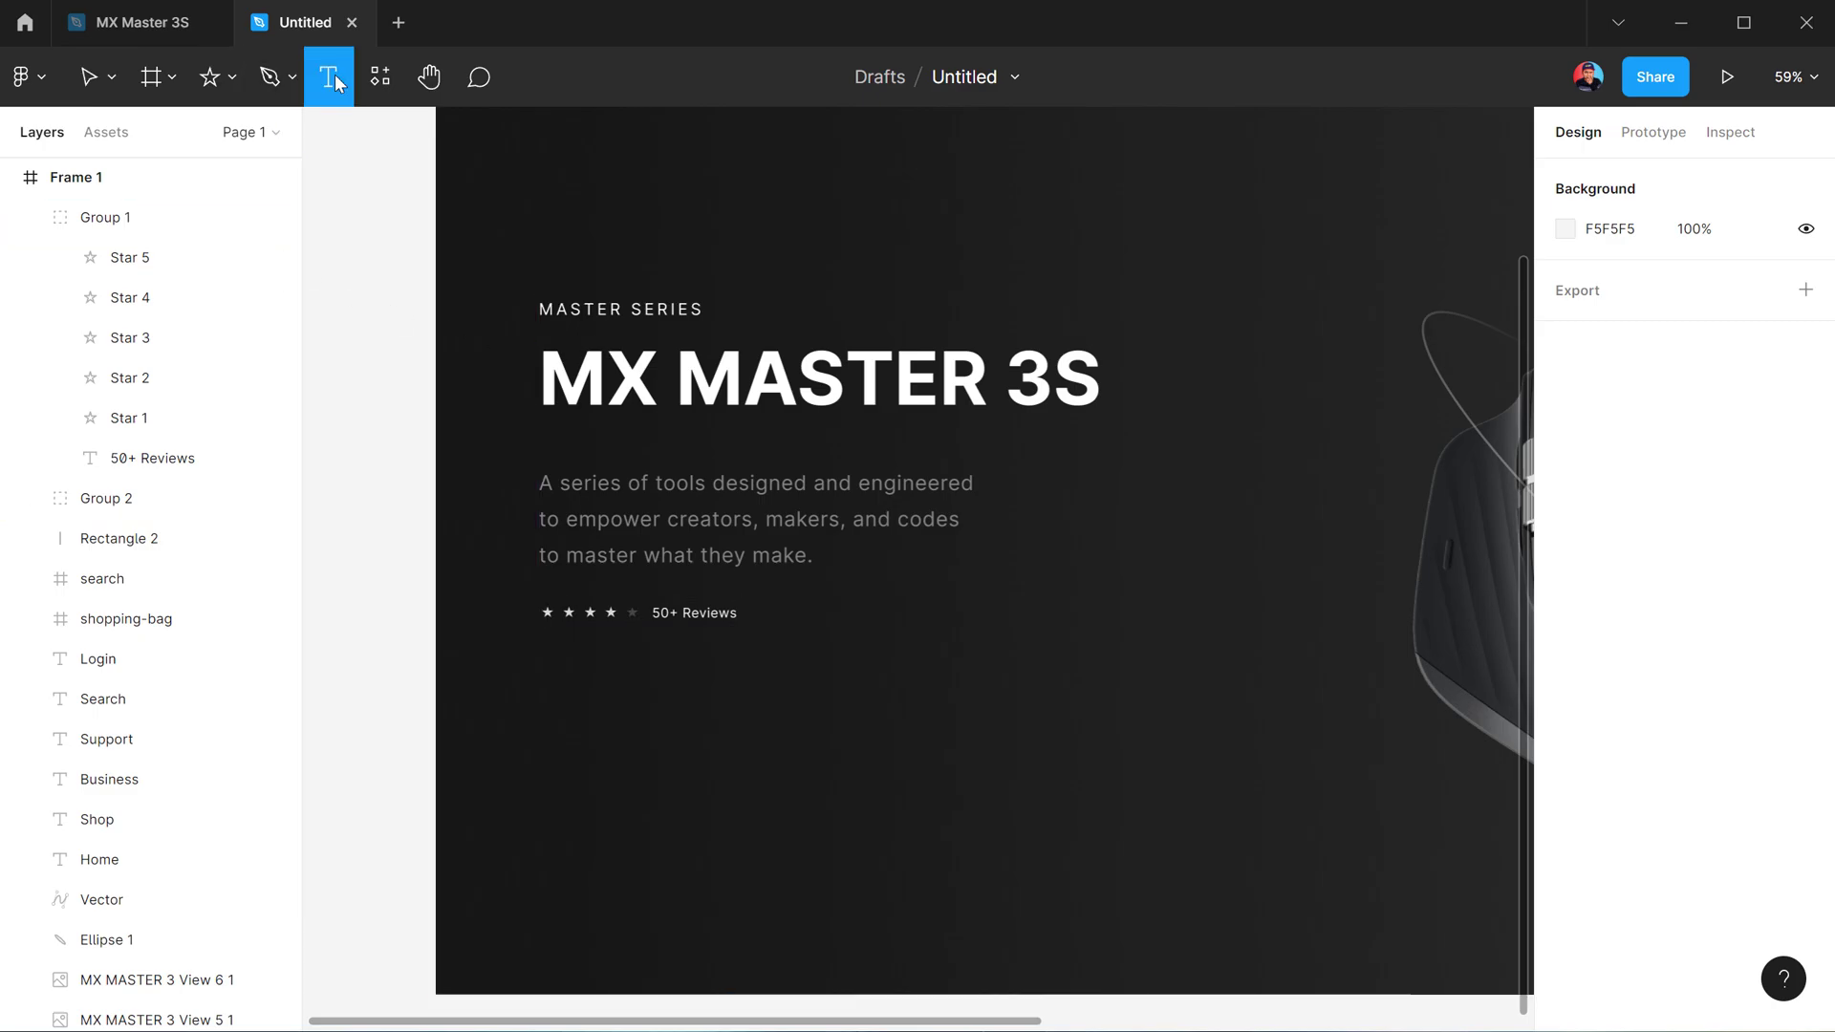
# Add a $99.99 price at font size 28 beneath the rating stars
pyautogui.click(749, 828)
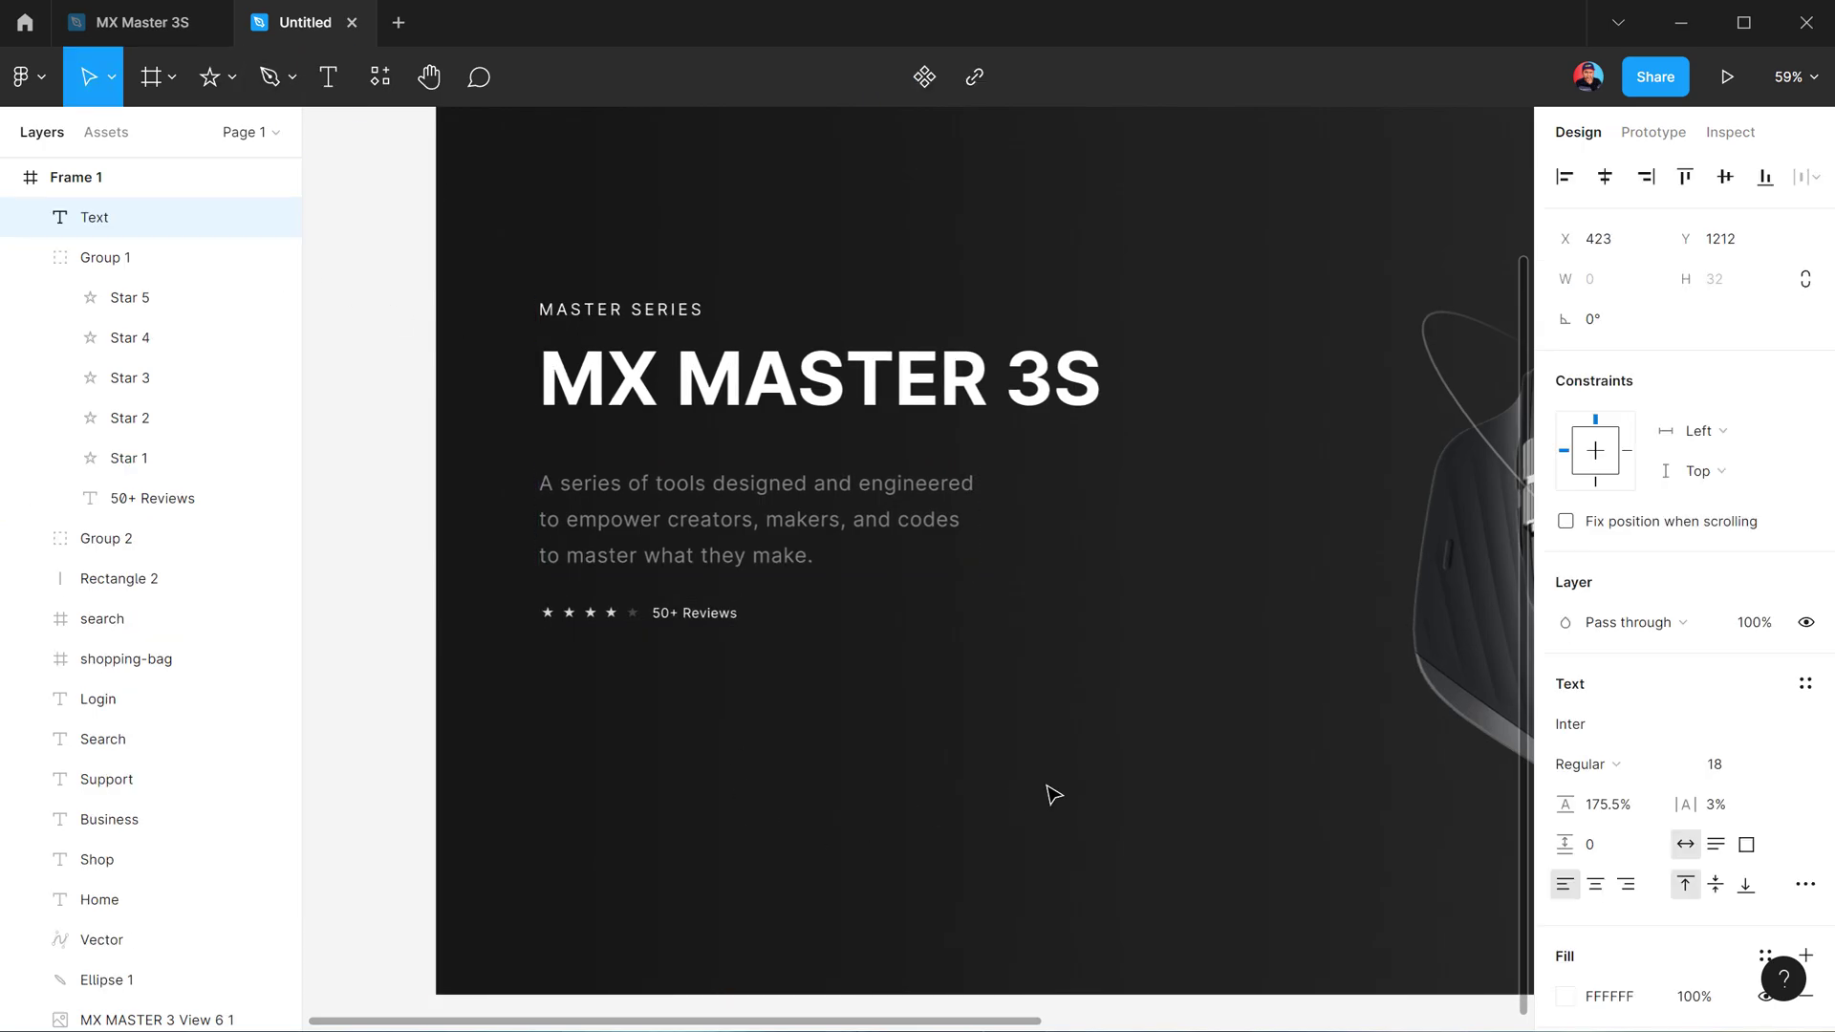
pyautogui.write('$99.99')
pyautogui.press('Escape')
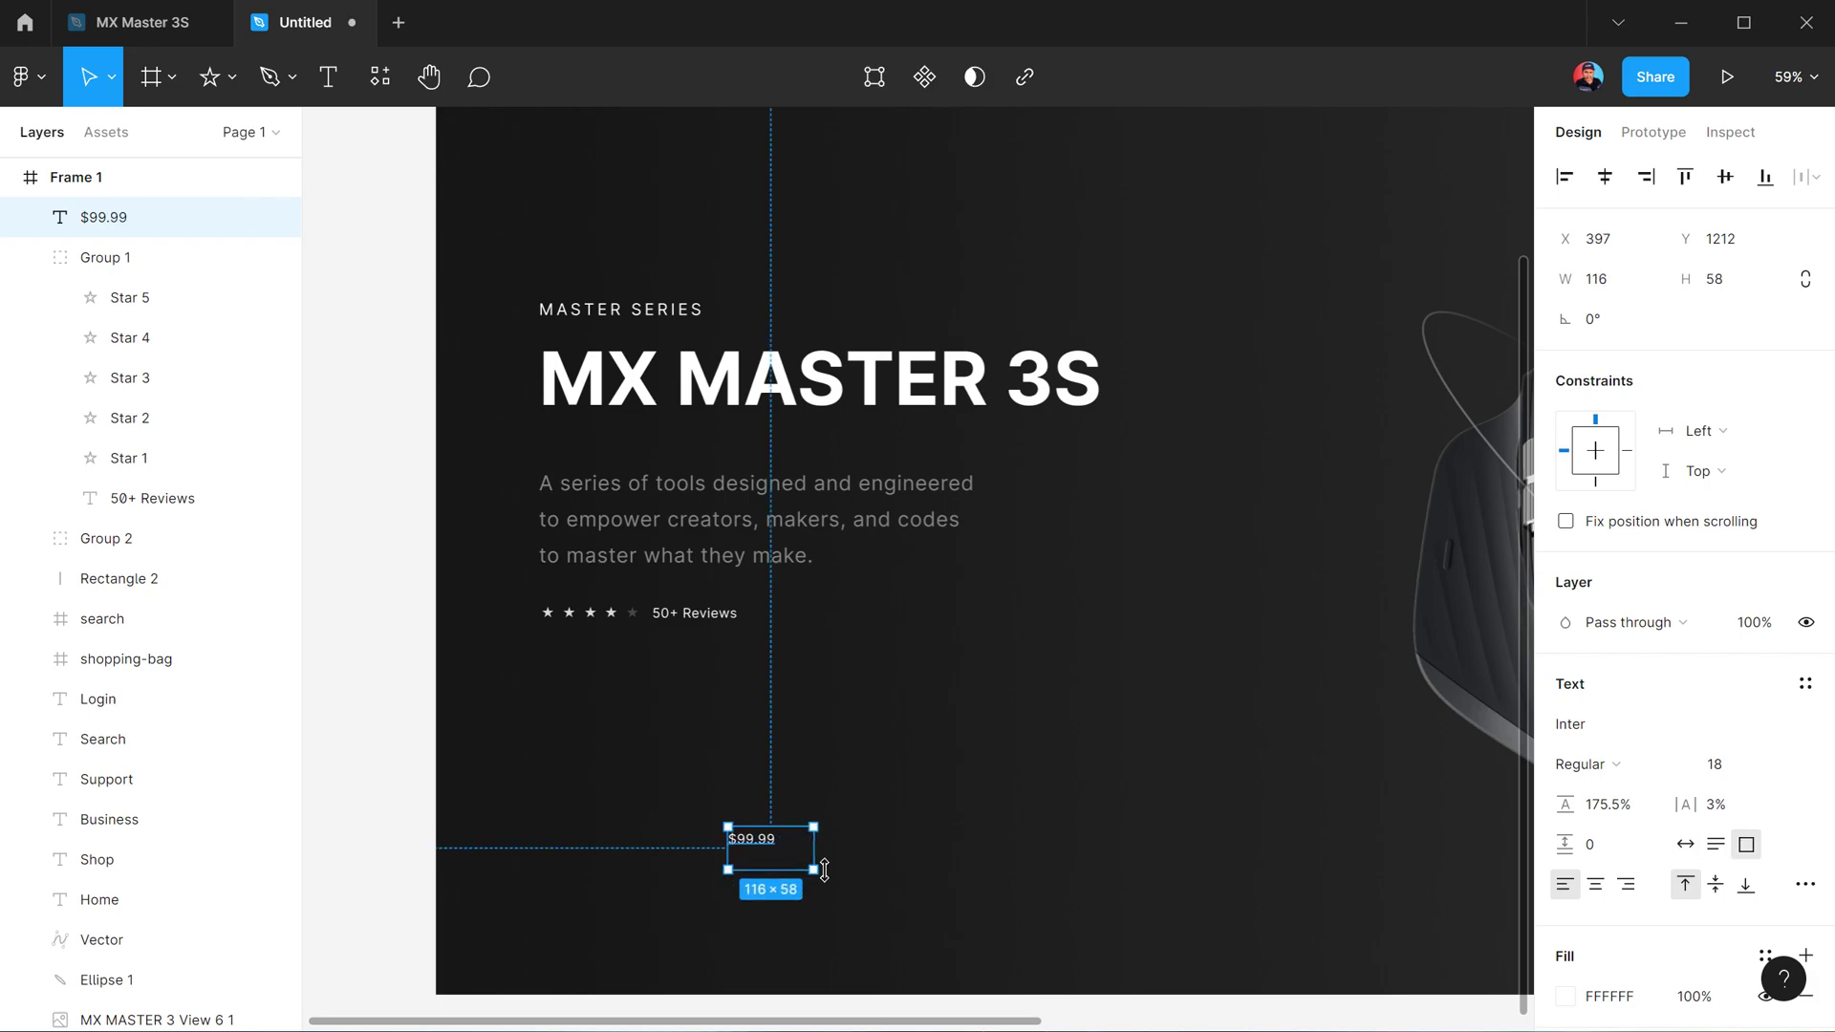
pyautogui.click(1708, 764)
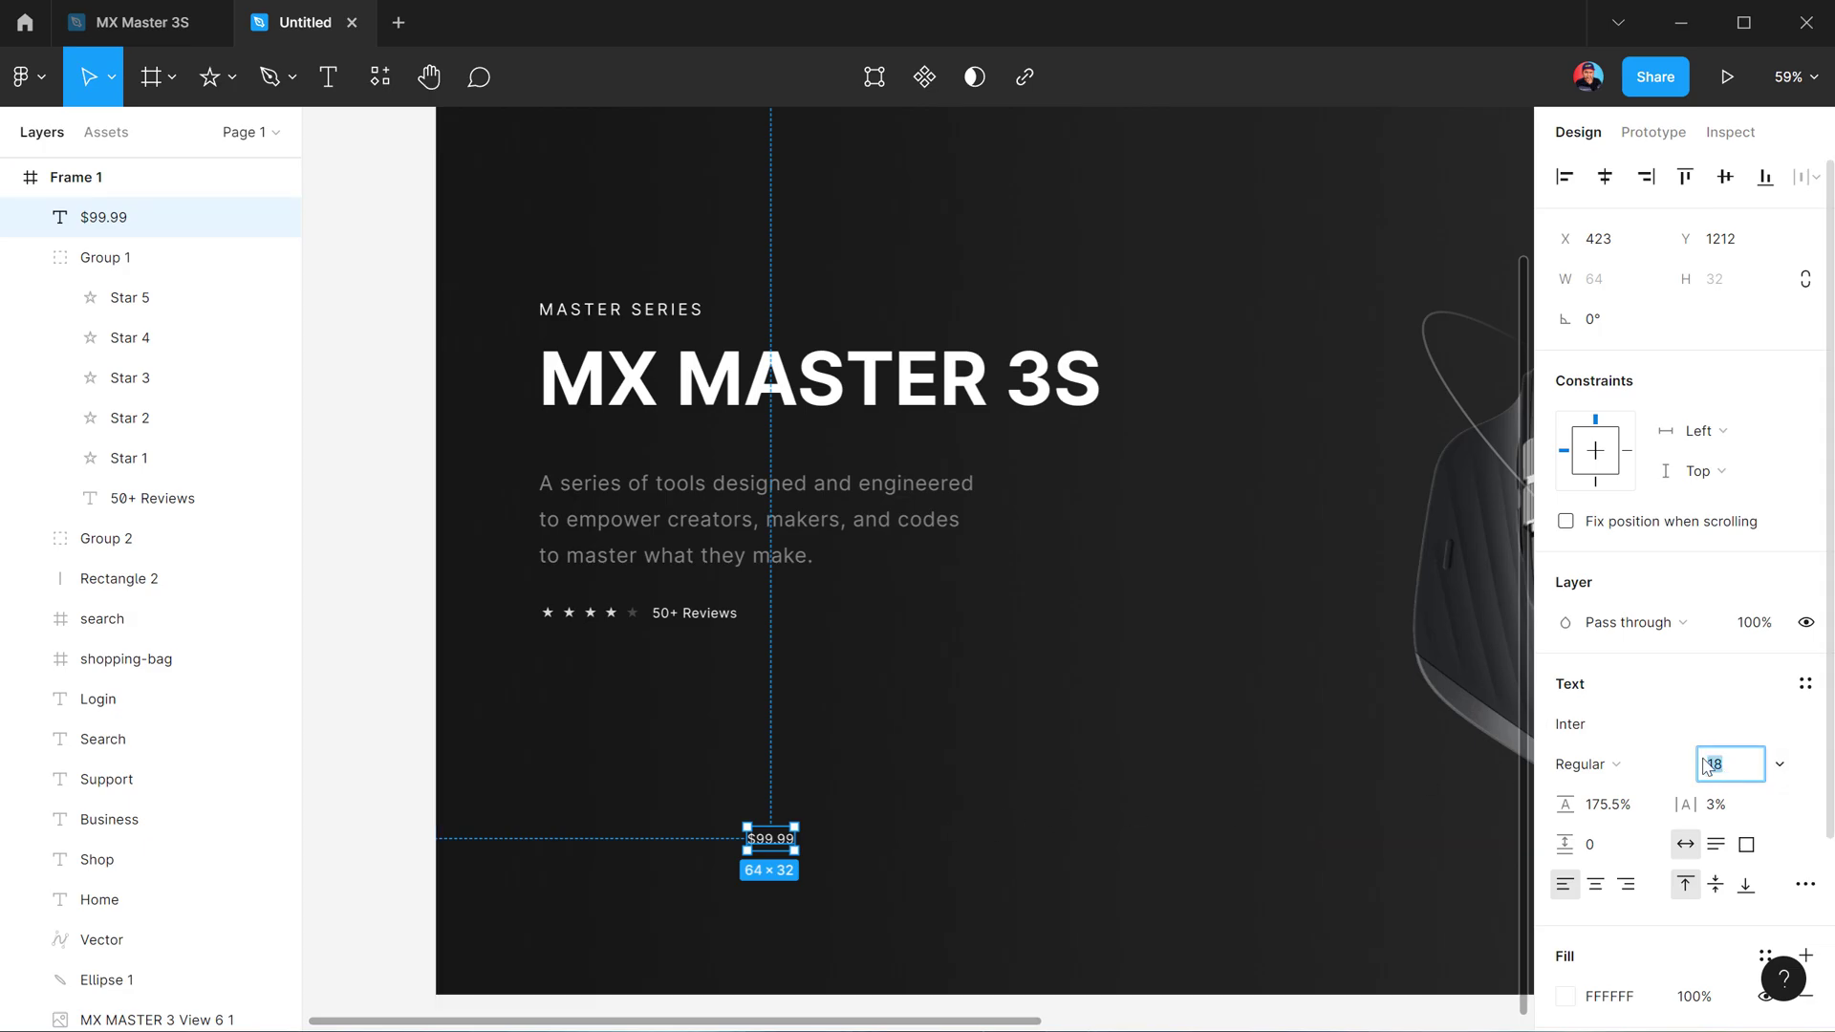
pyautogui.write('328')
pyautogui.press('Return')
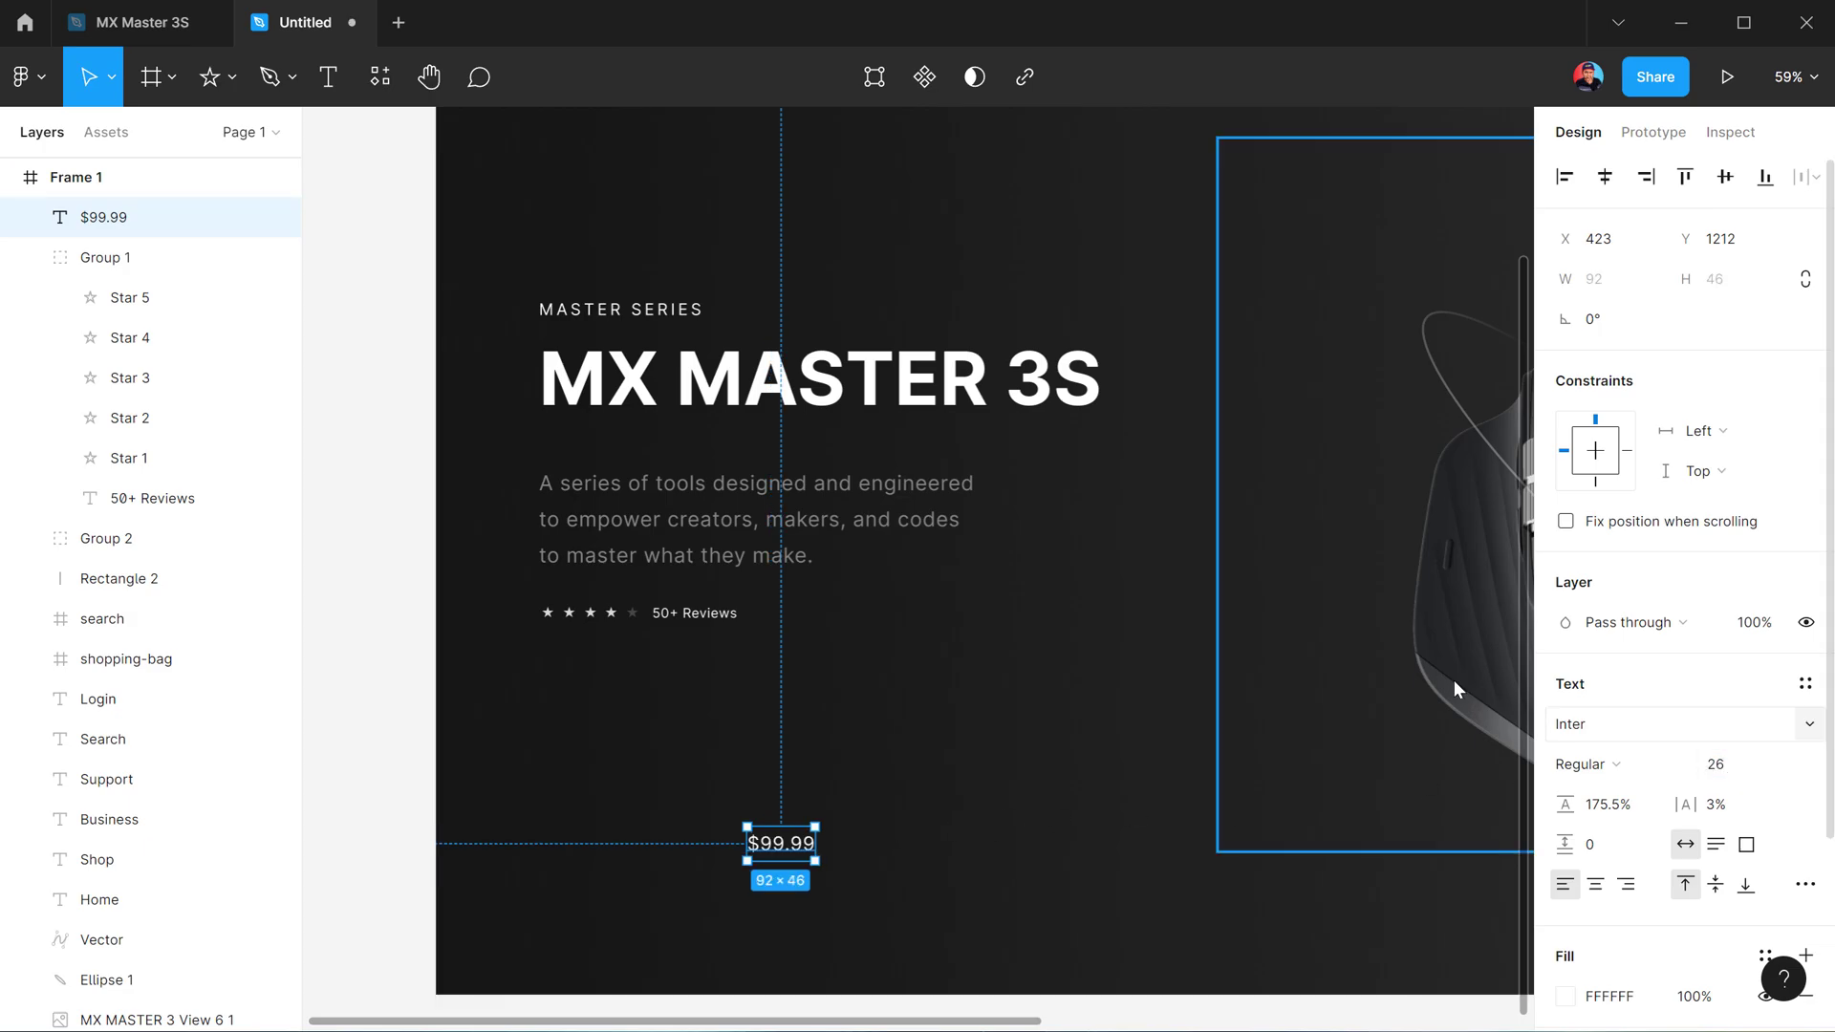
pyautogui.click(789, 719)
pyautogui.moveTo(782, 861)
pyautogui.mouseDown()
pyautogui.moveTo(576, 734)
pyautogui.moveTo(581, 704)
pyautogui.mouseUp()
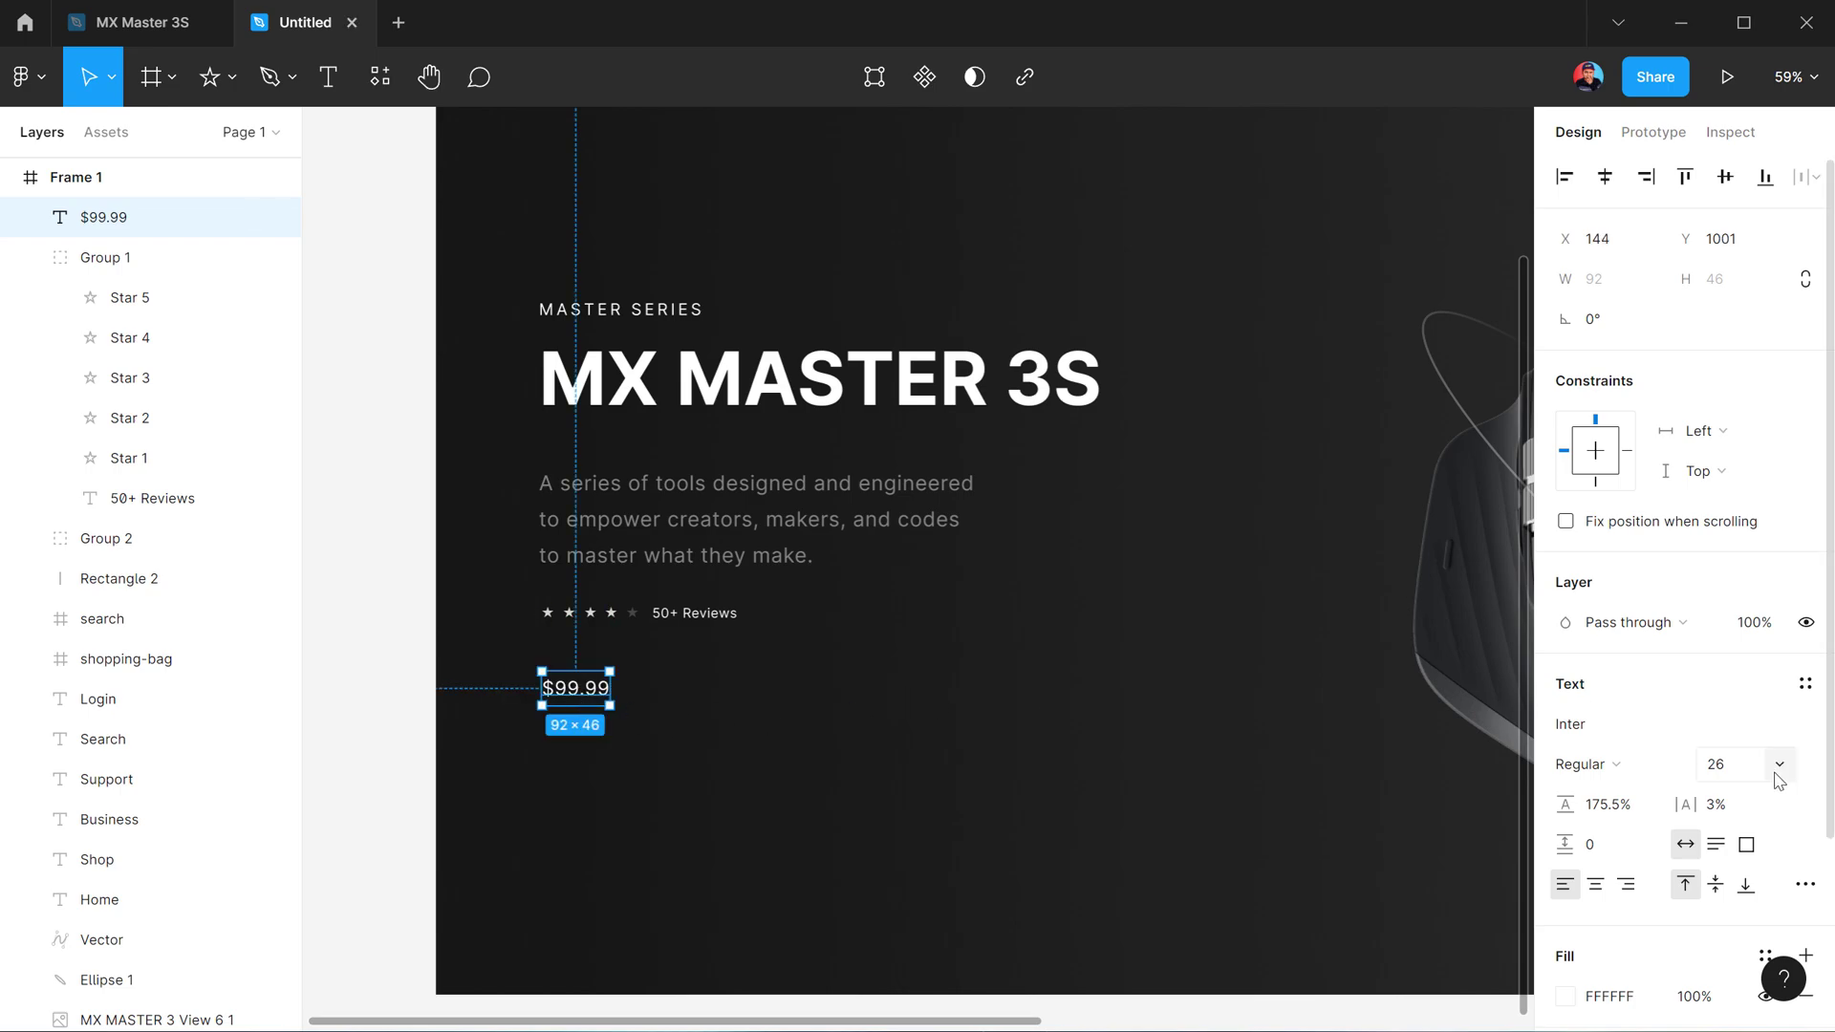
pyautogui.click(1717, 768)
pyautogui.write('0')
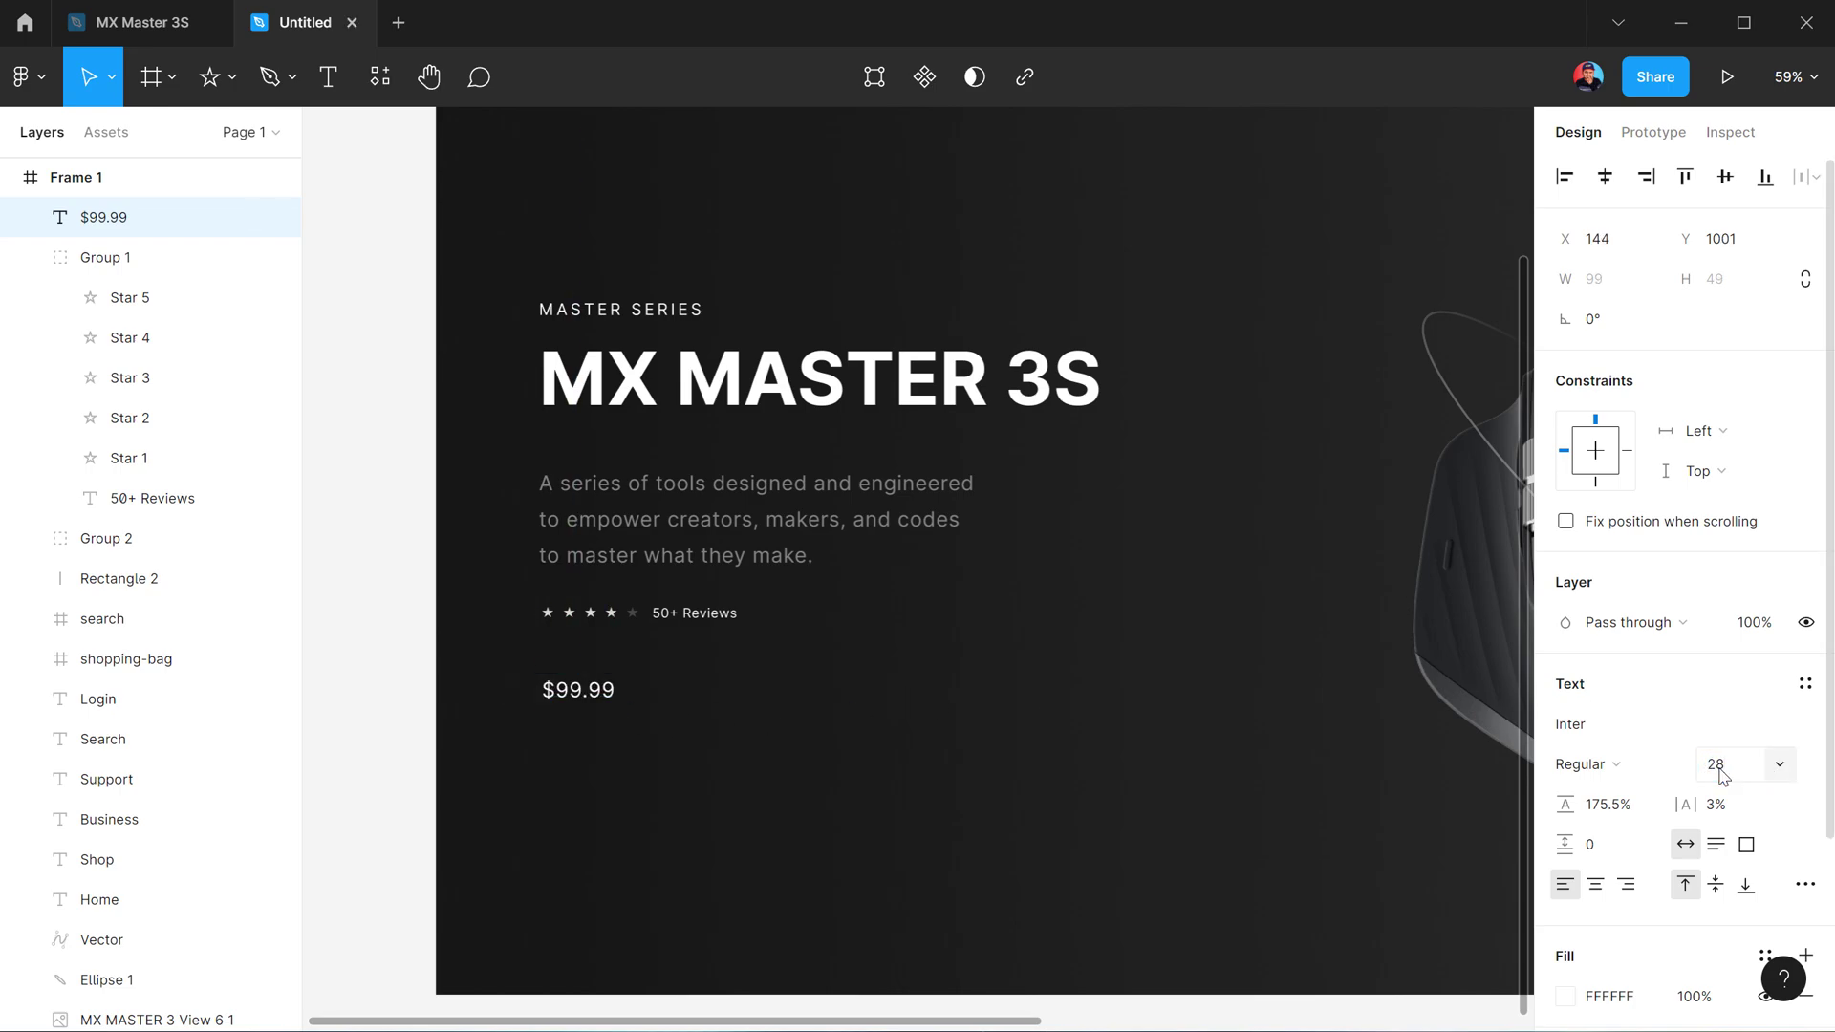
pyautogui.press('Return')
pyautogui.click(787, 841)
# Duplicate the price to its right as an 'Add to cart' label at size 14
pyautogui.scroll(-2, 820, 747)
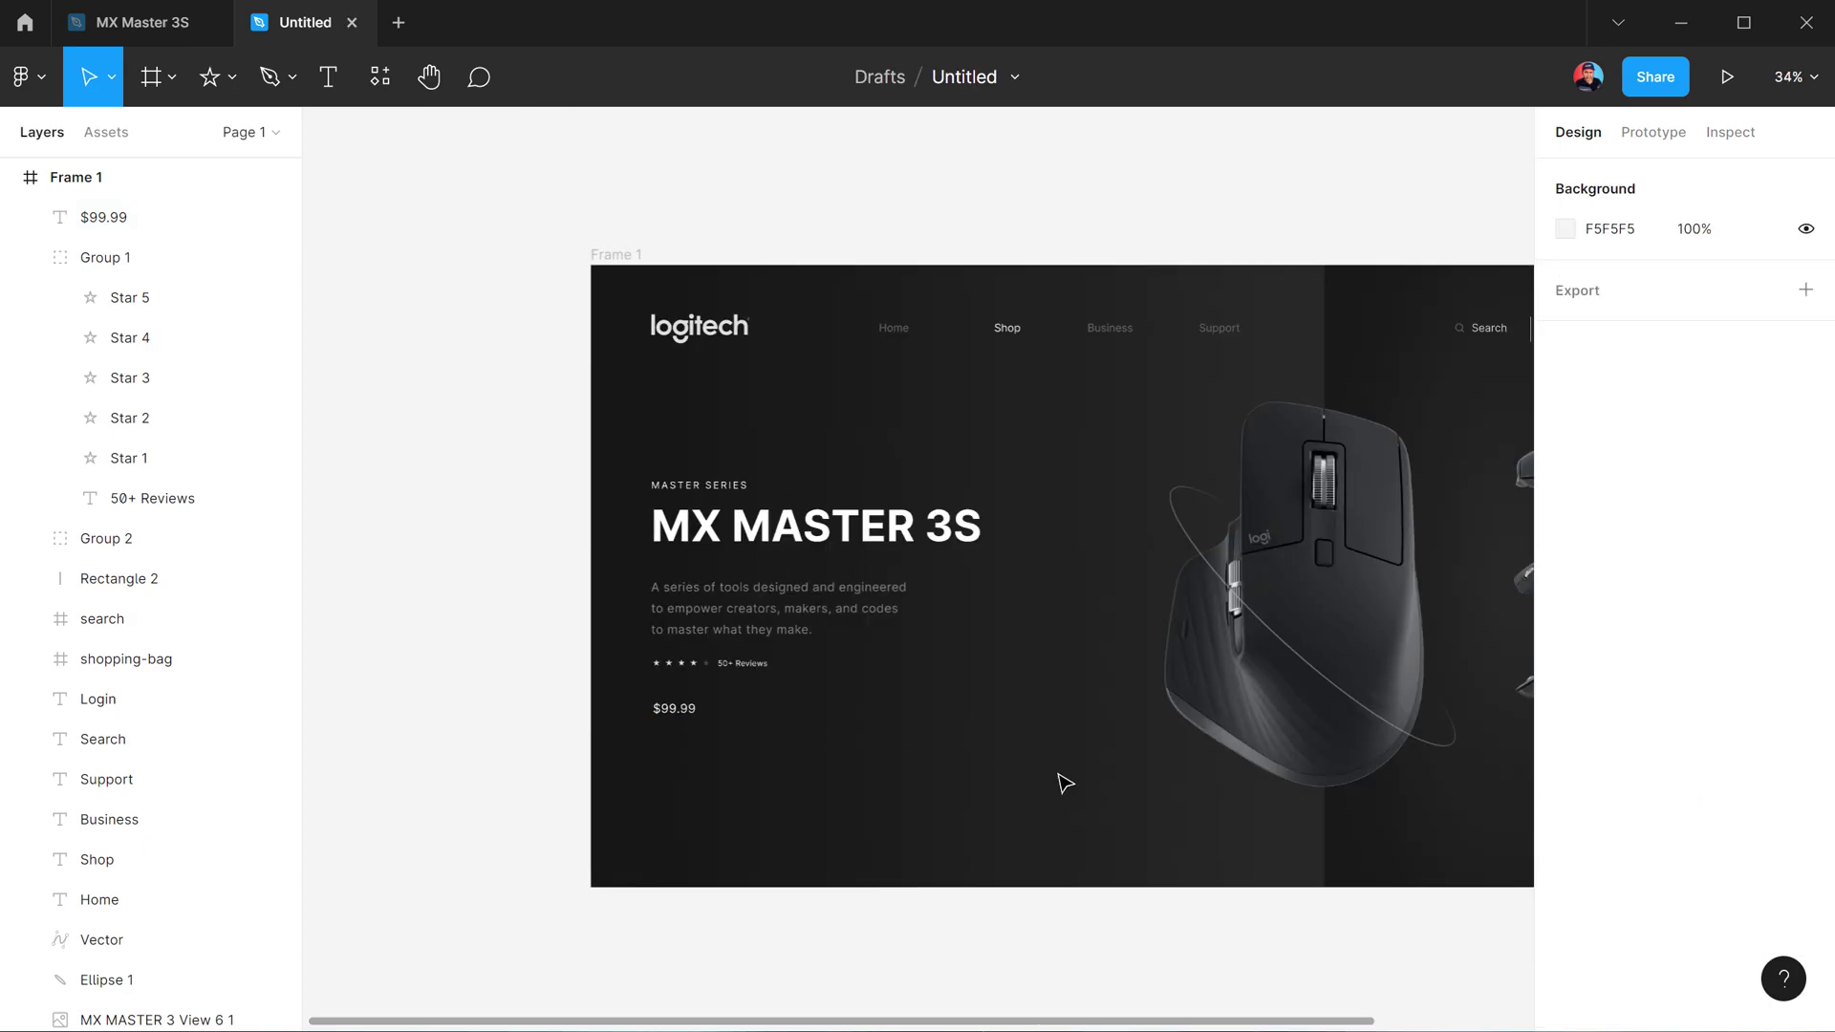
pyautogui.scroll(3, 931, 762)
pyautogui.scroll(2, 655, 747)
pyautogui.moveTo(621, 729); pyautogui.dragTo(729, 700)
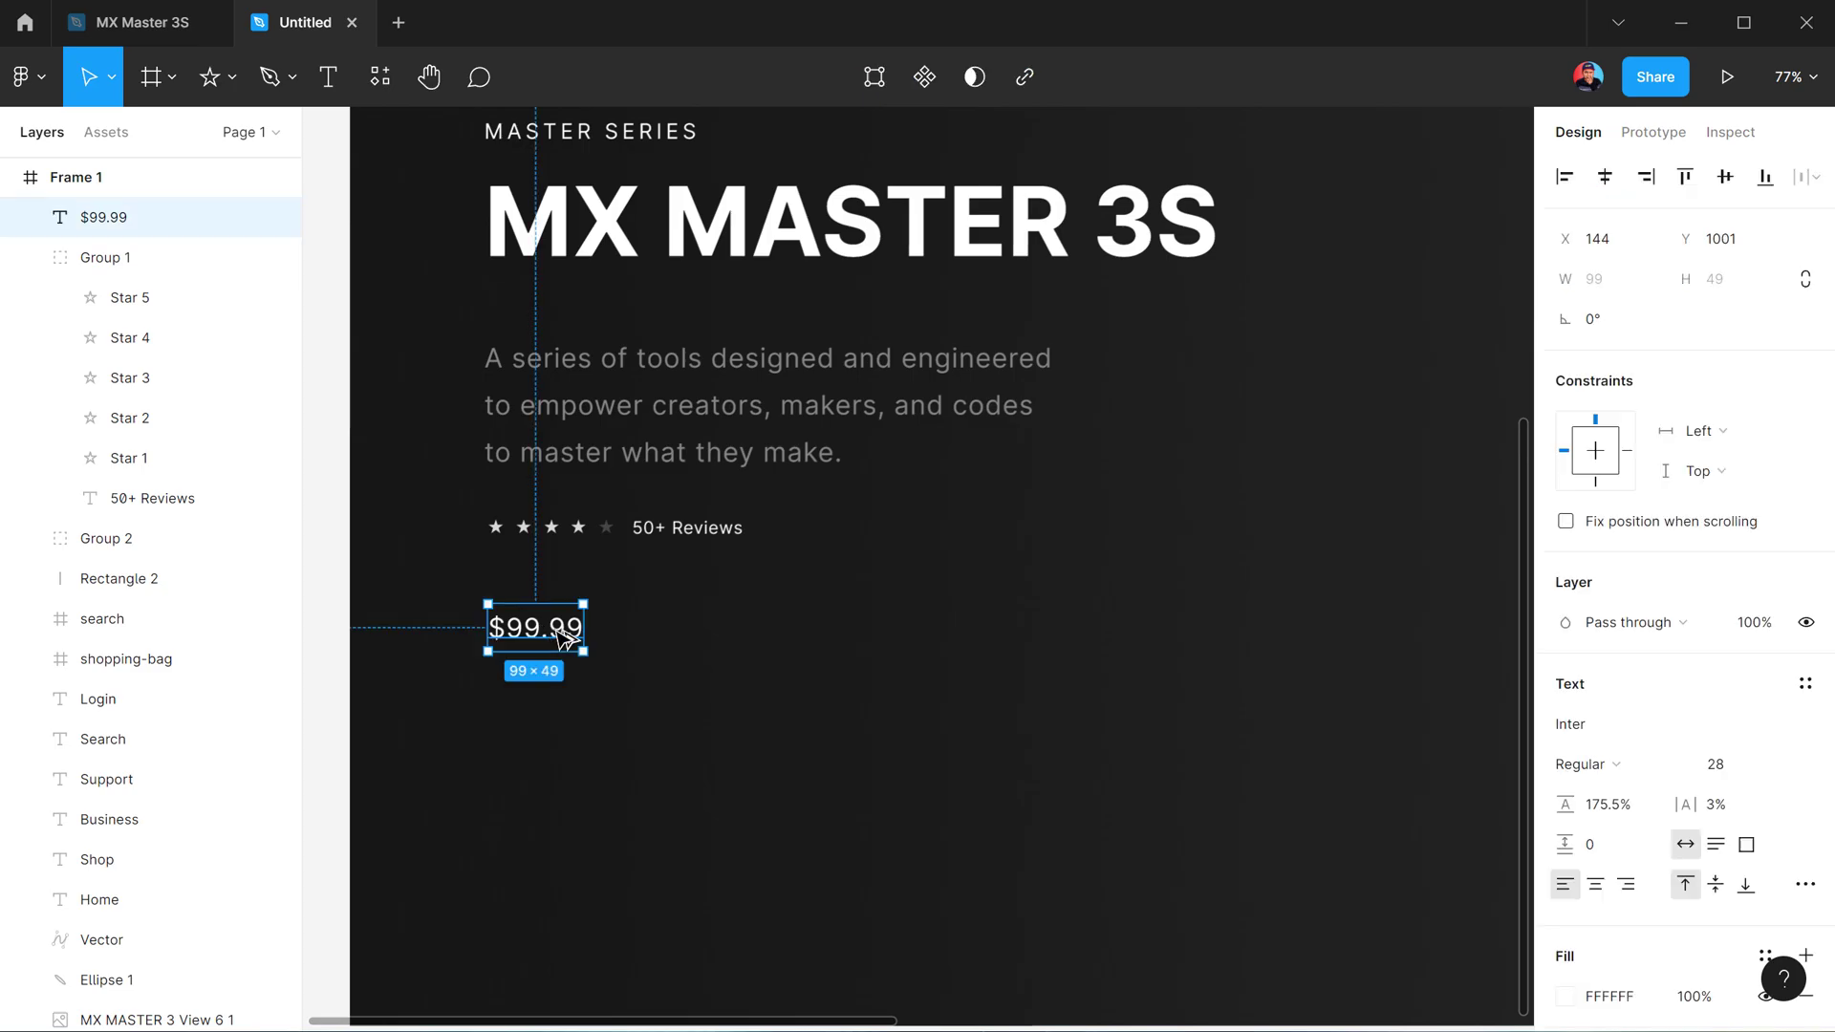
pyautogui.moveTo(543, 630); pyautogui.dragTo(716, 631)
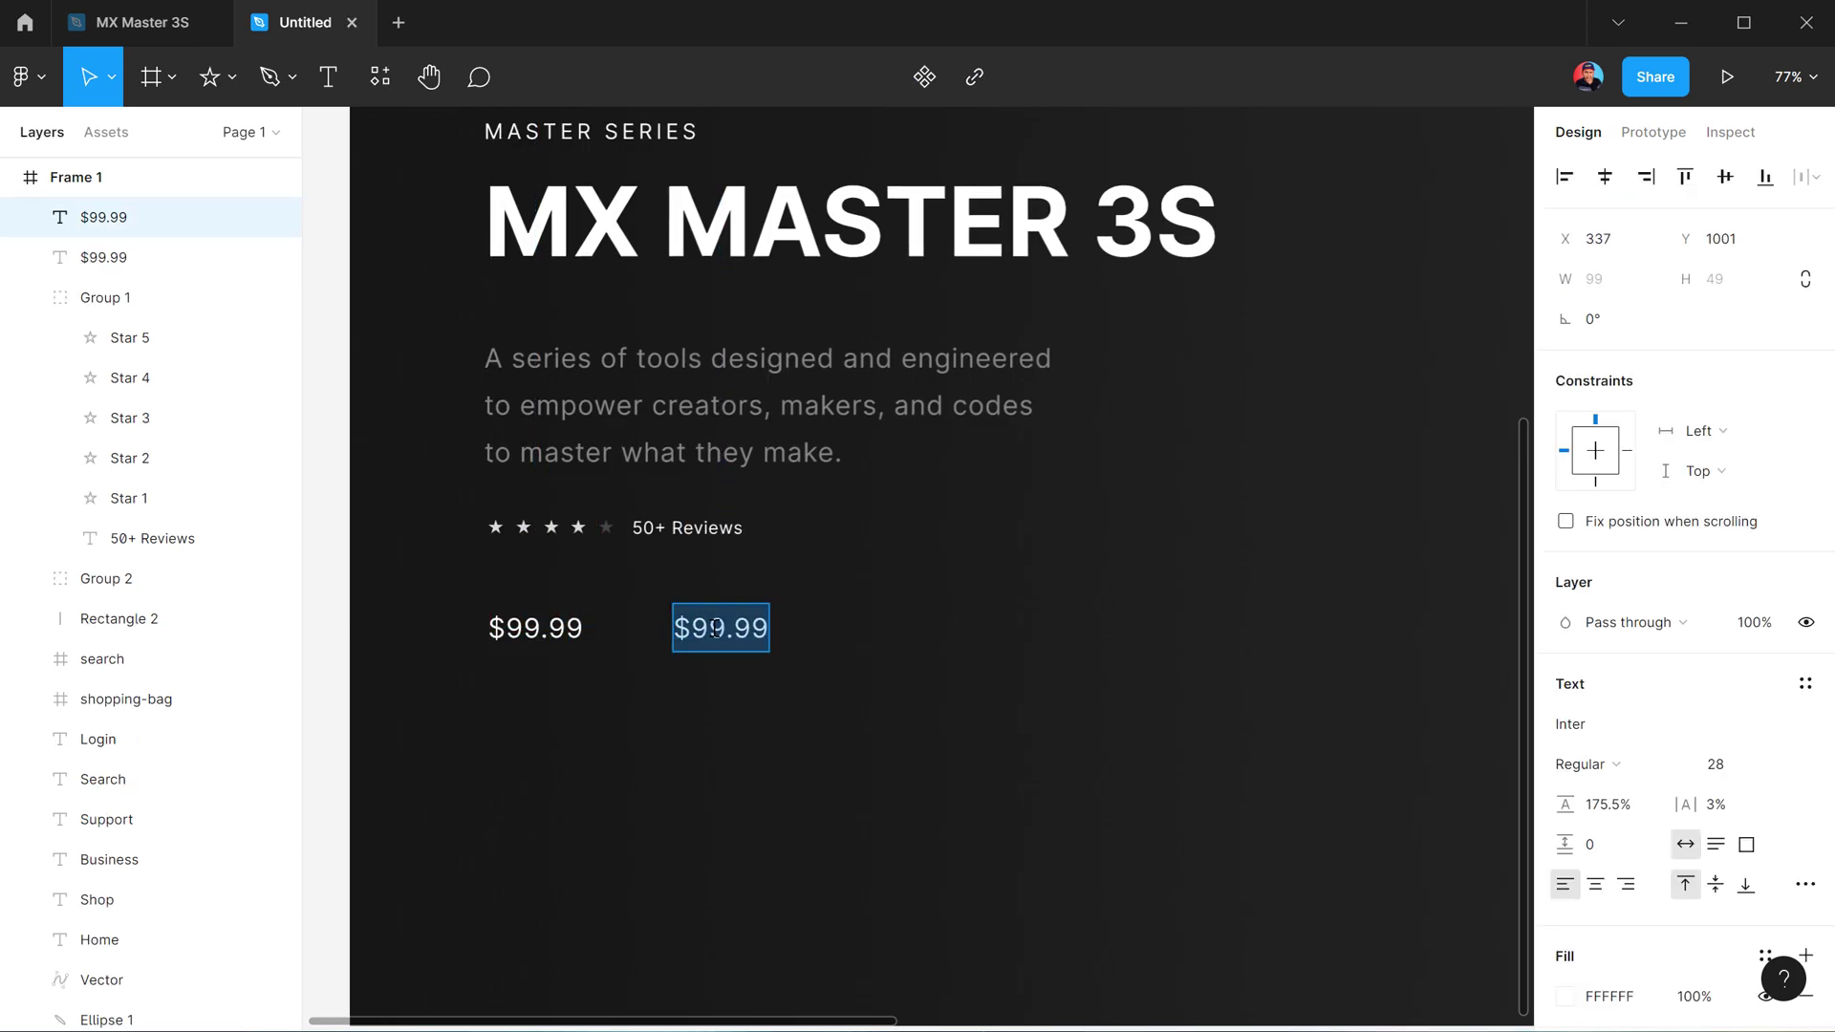
pyautogui.write('Add to cart')
pyautogui.press('Escape')
pyautogui.click(736, 631)
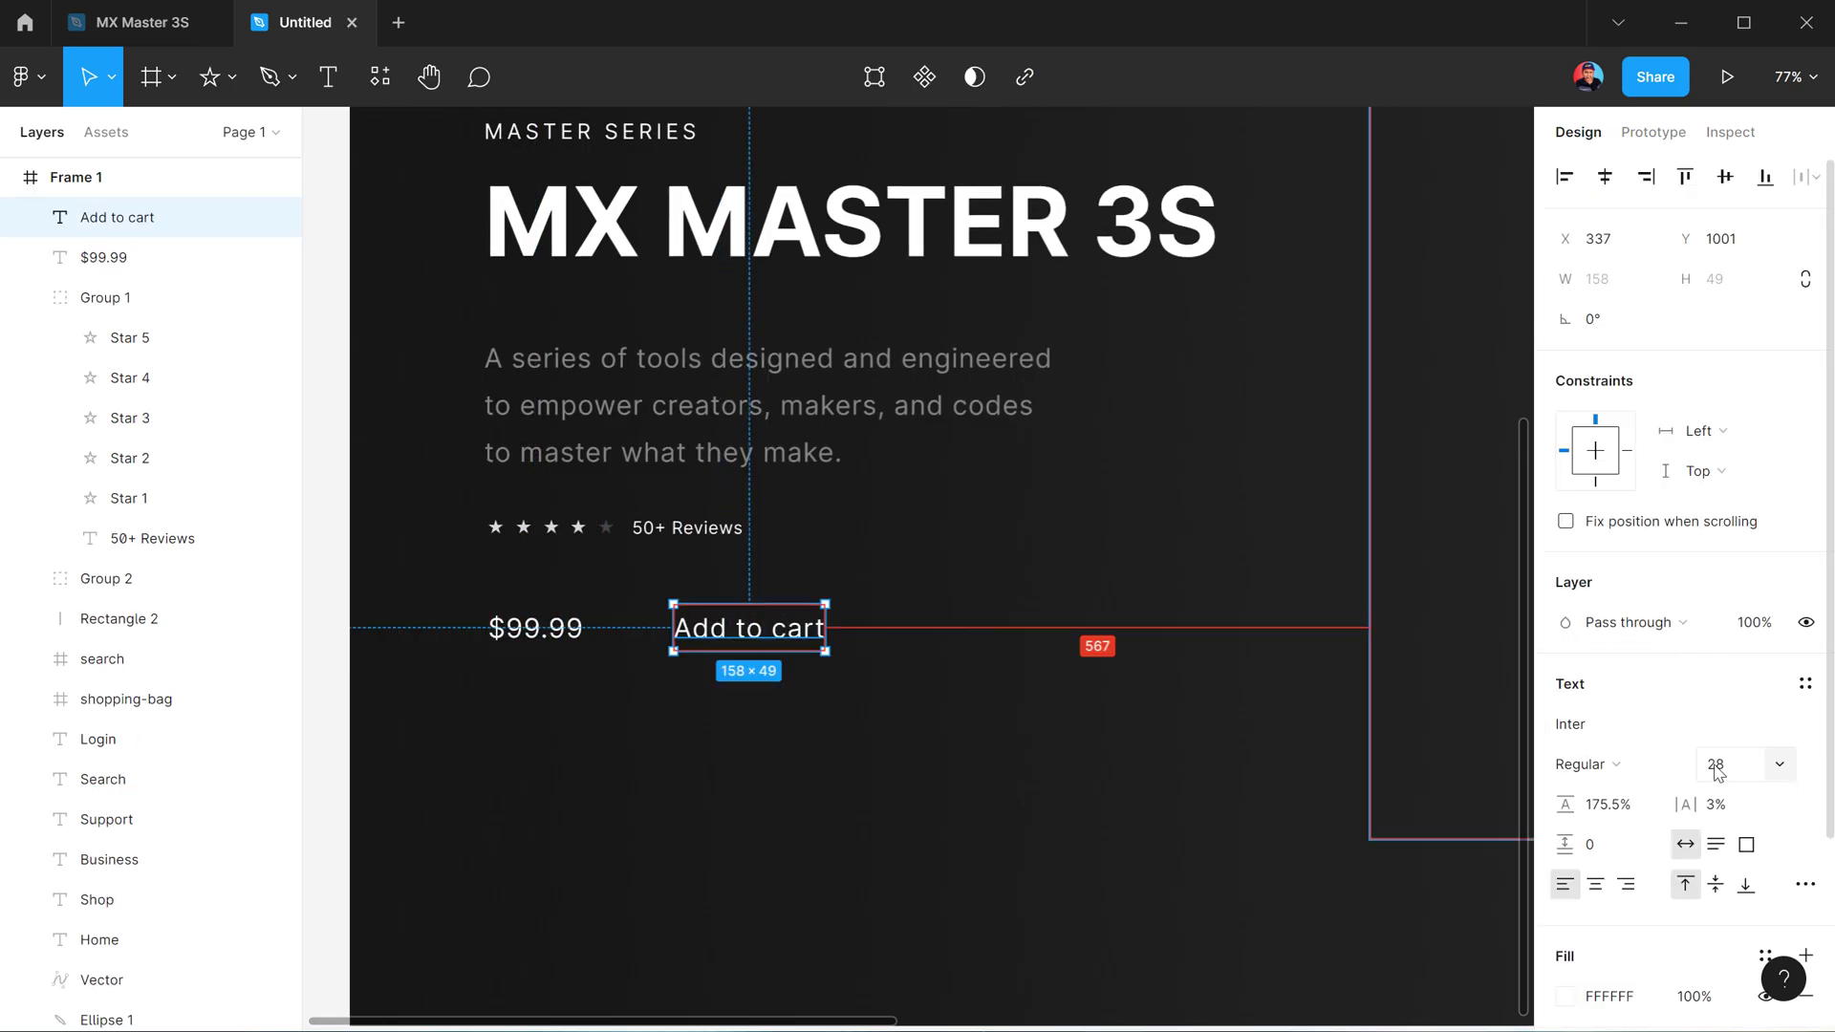
pyautogui.press('Tab')
pyautogui.write('19')
pyautogui.moveTo(1682, 762); pyautogui.dragTo(1684, 761)
pyautogui.moveTo(744, 635); pyautogui.dragTo(758, 643)
pyautogui.click(231, 76)
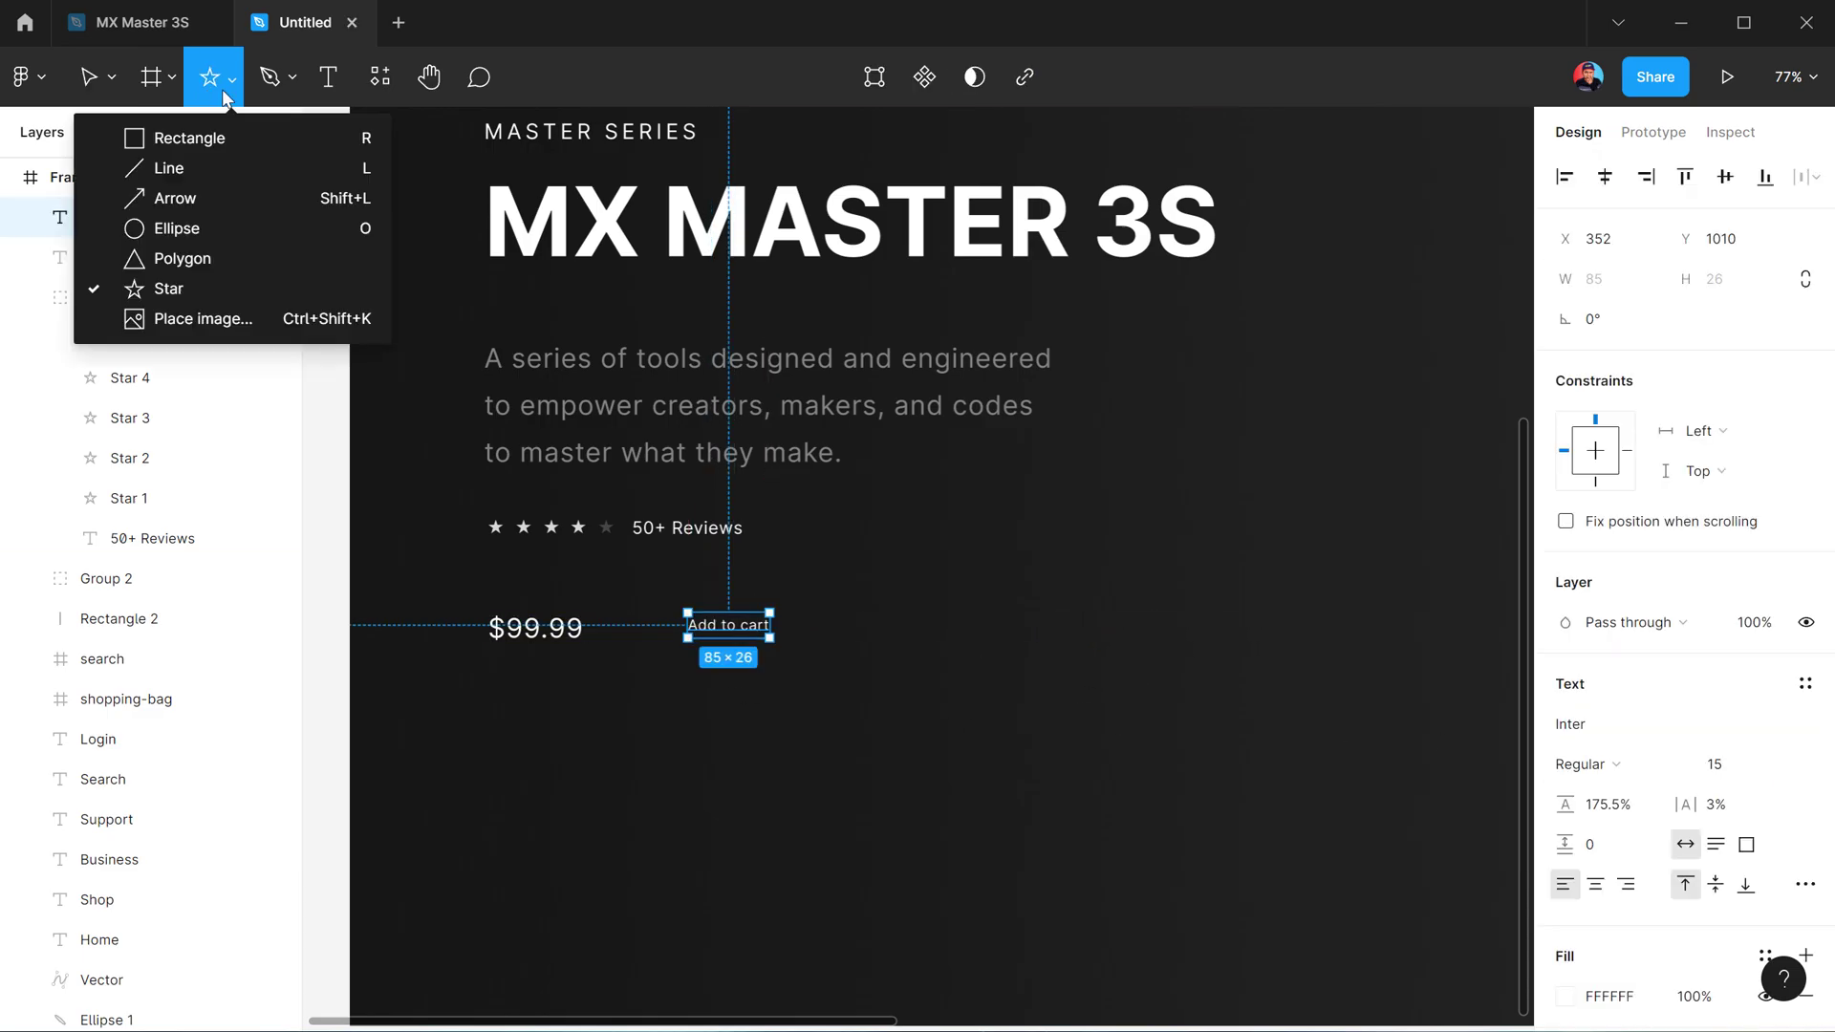
# Draw a button rectangle beside $99.99, behind Add to cart, with the text centred
pyautogui.click(206, 139)
pyautogui.moveTo(657, 593); pyautogui.dragTo(834, 657)
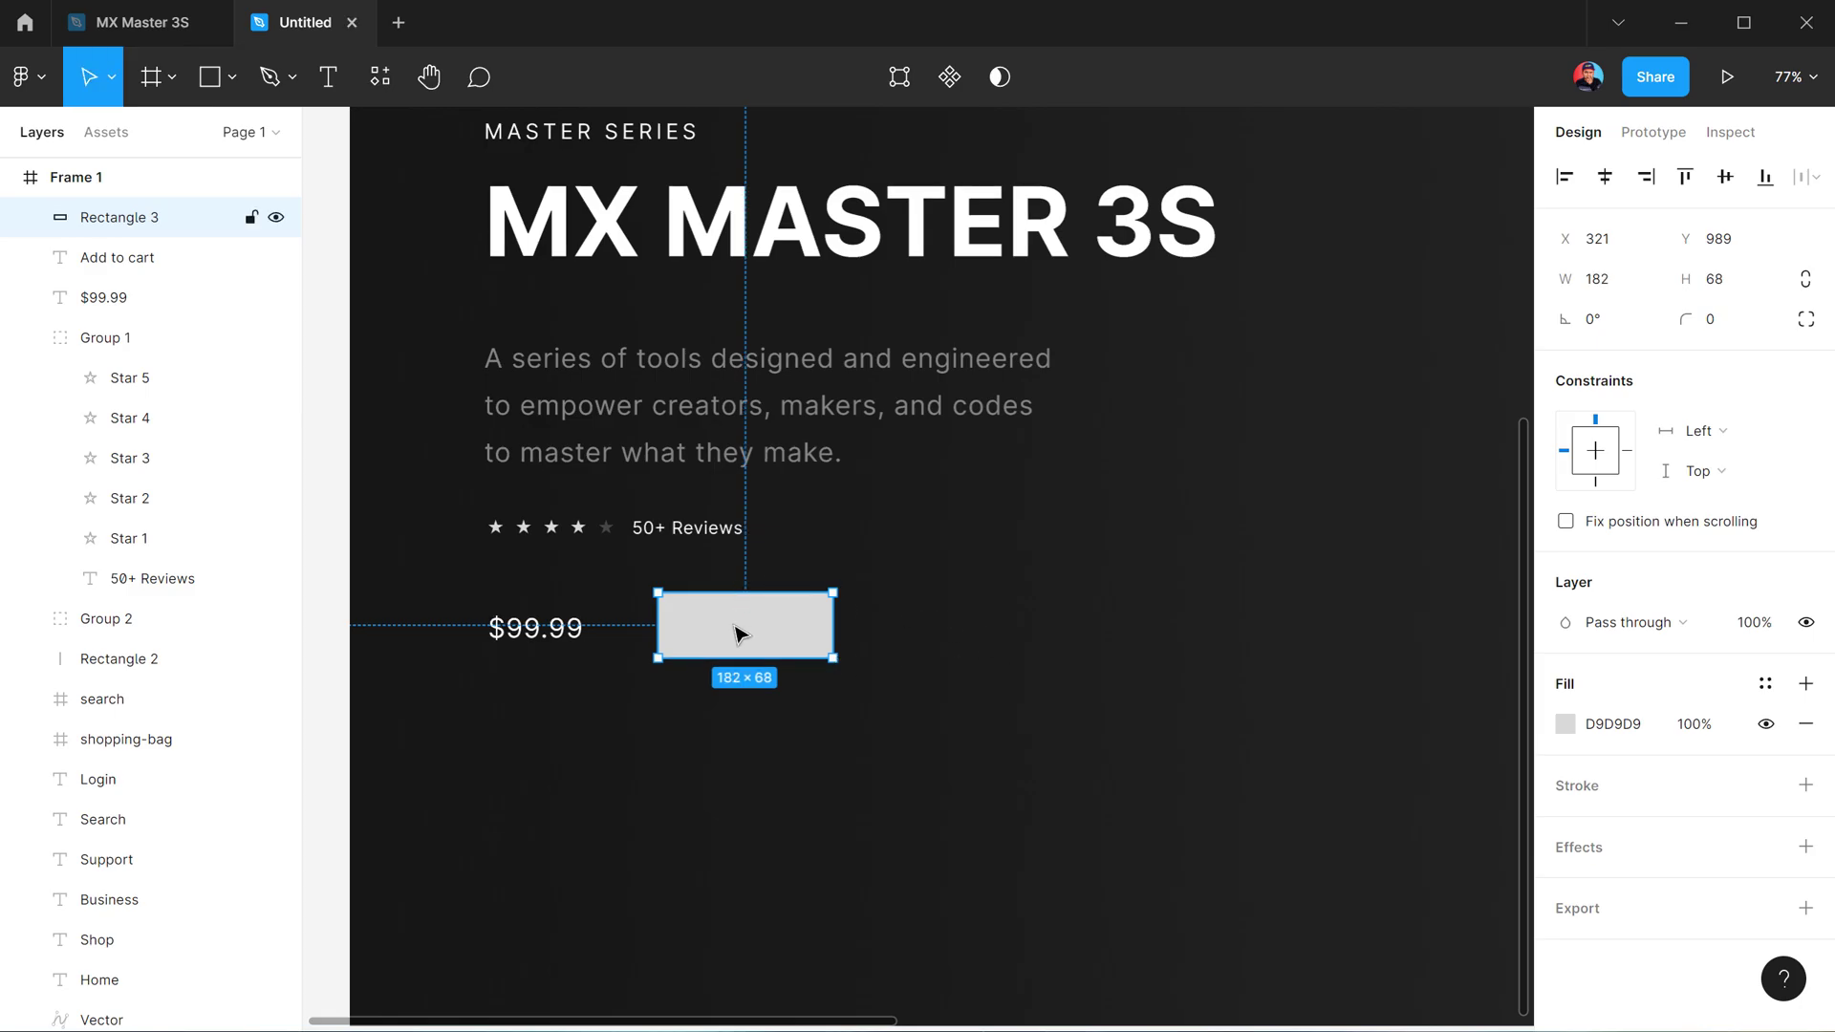
pyautogui.press('[')
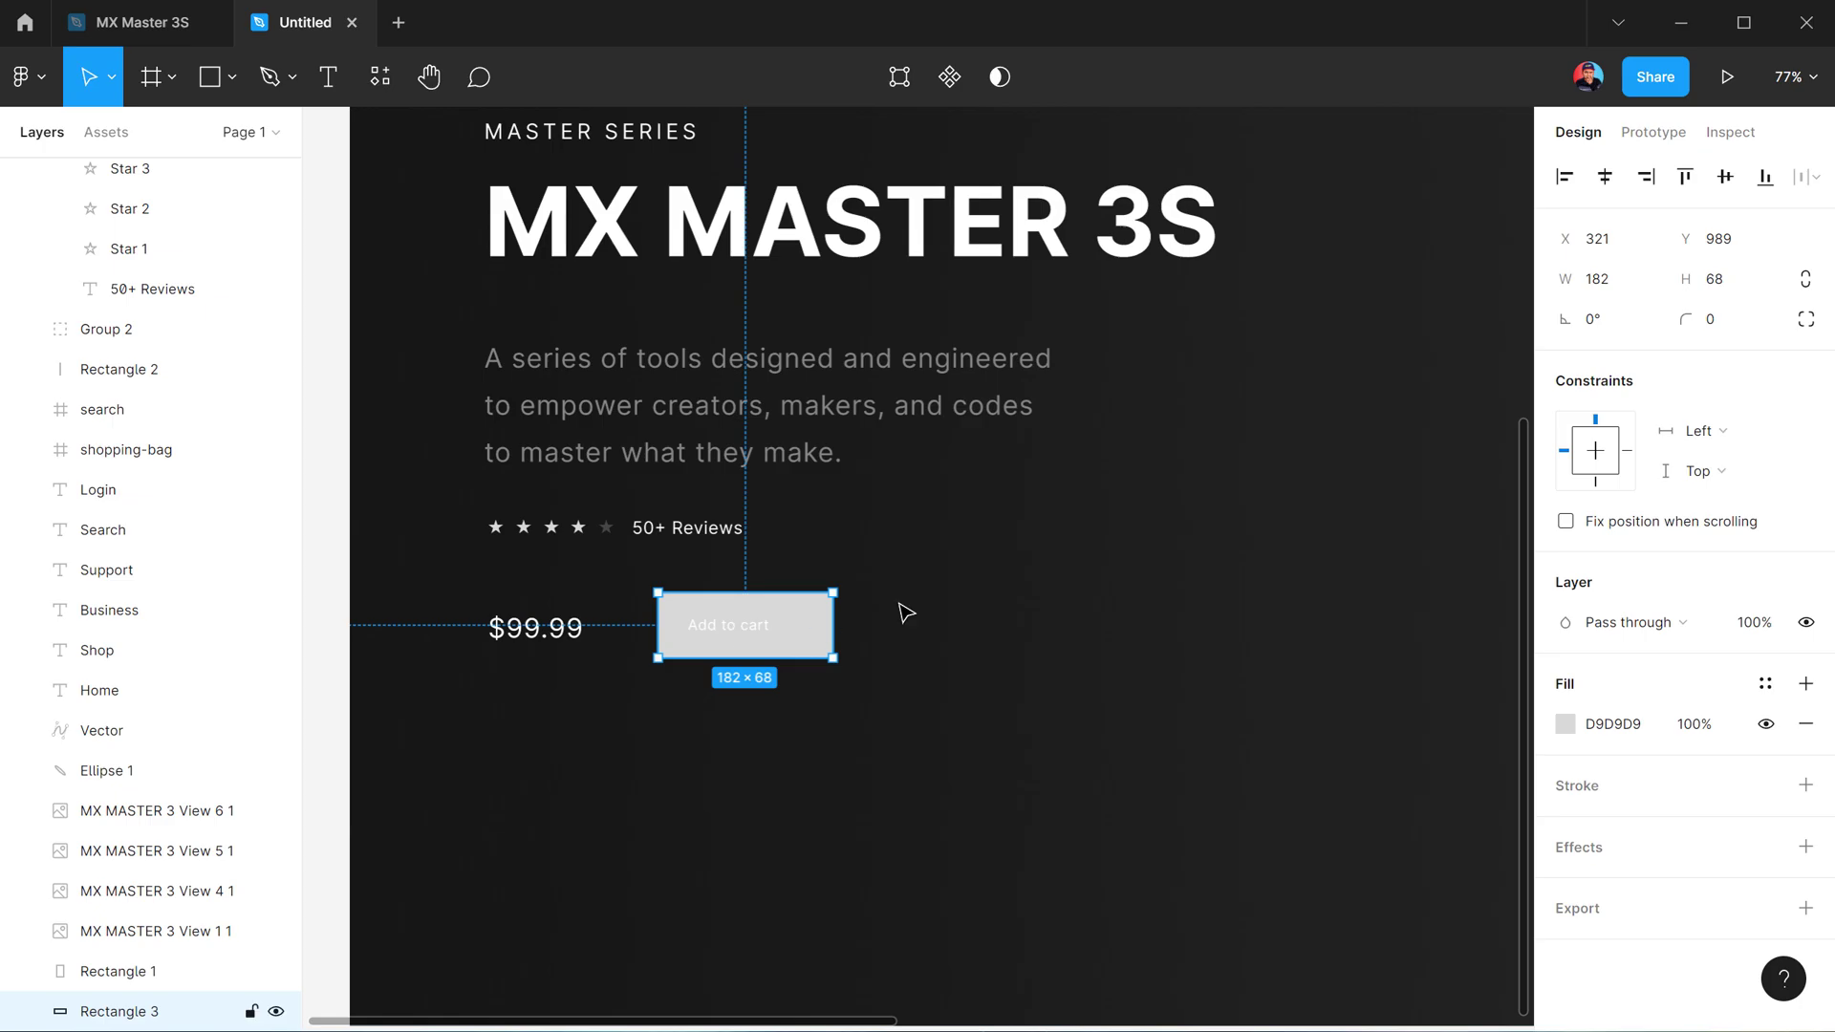
pyautogui.click(931, 618)
pyautogui.moveTo(769, 630); pyautogui.dragTo(785, 630)
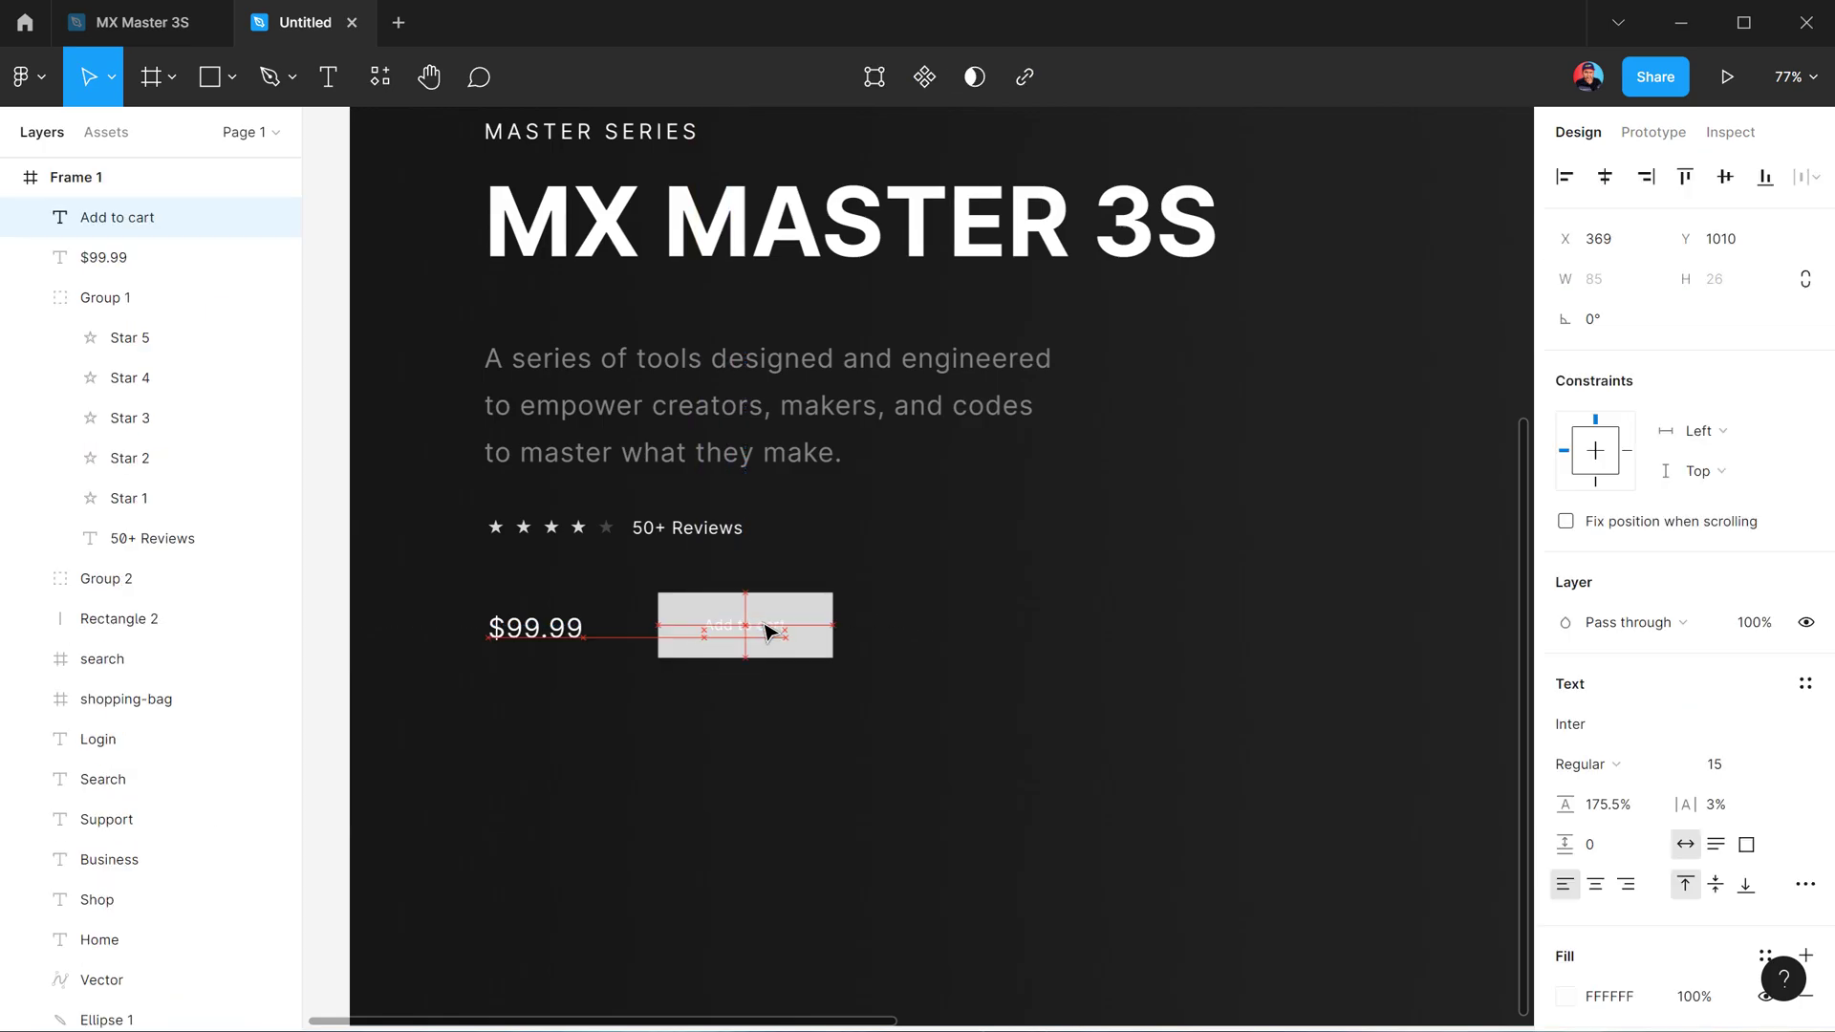
# Fill the button 3E3E3E and round its corners to radius 330 for a pill
pyautogui.click(828, 628)
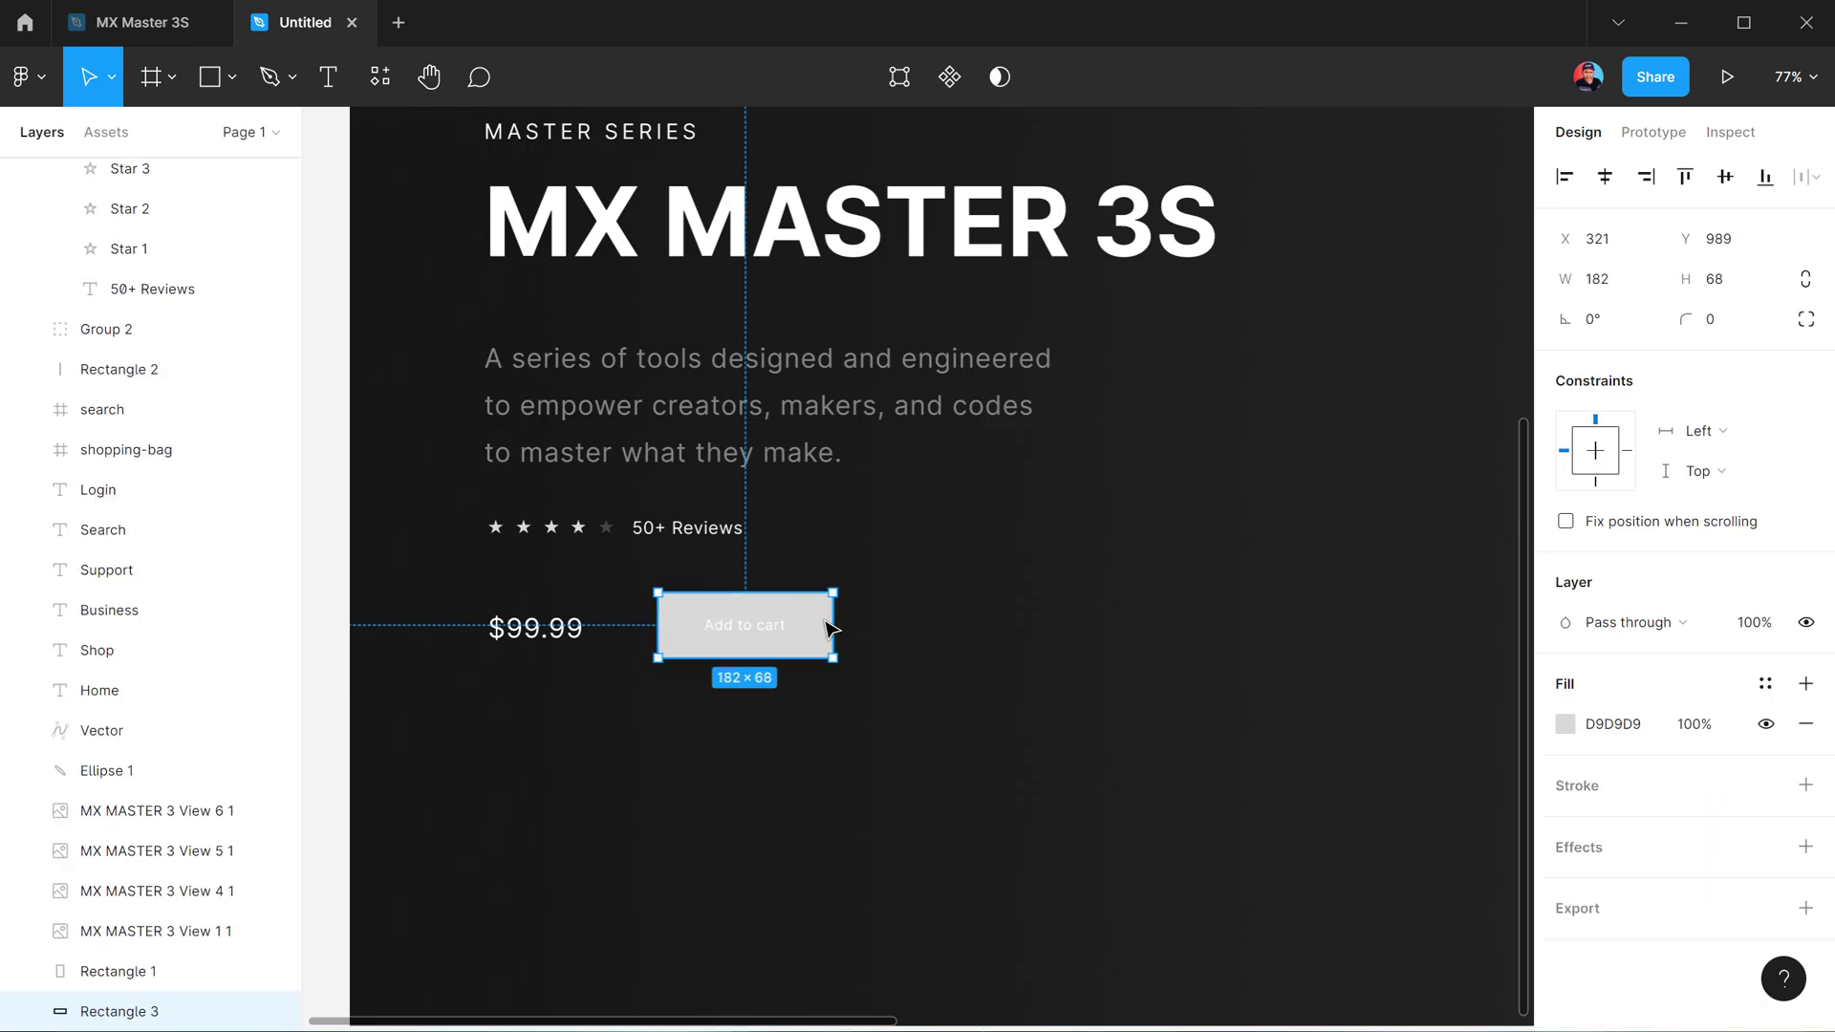
pyautogui.click(1566, 723)
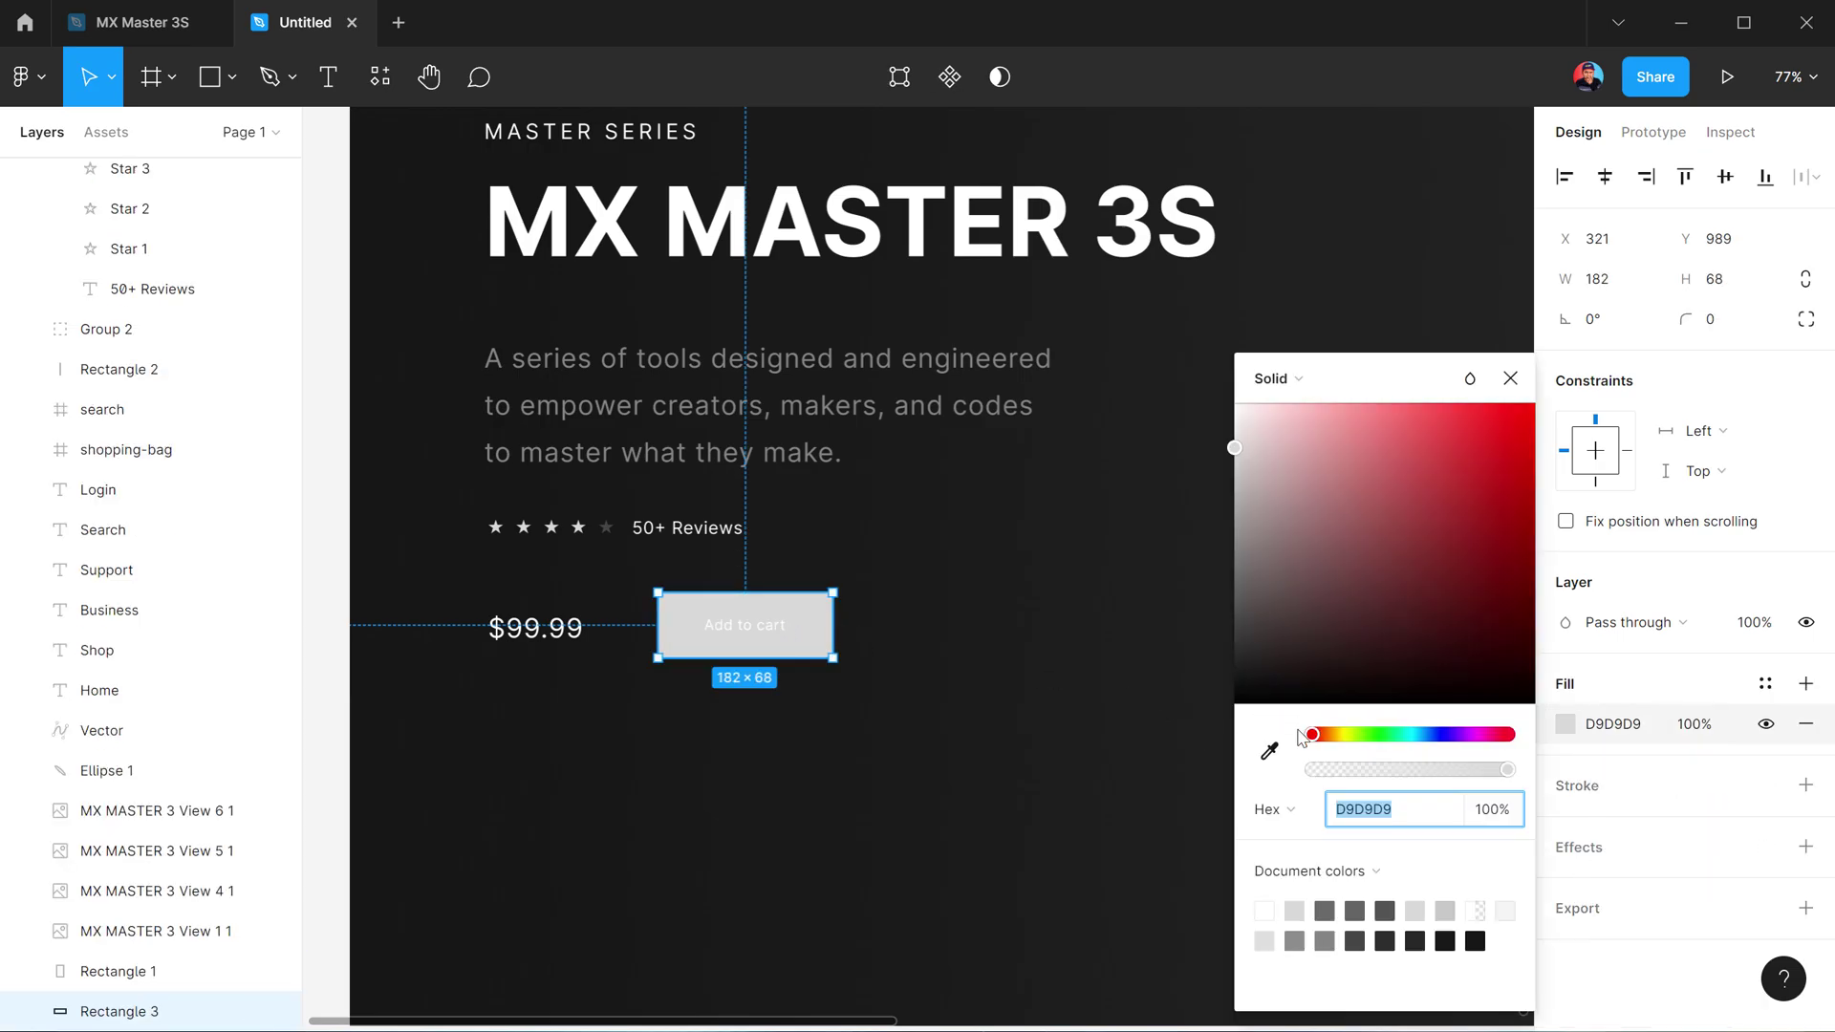
pyautogui.write('3E3E3E')
pyautogui.press('Return')
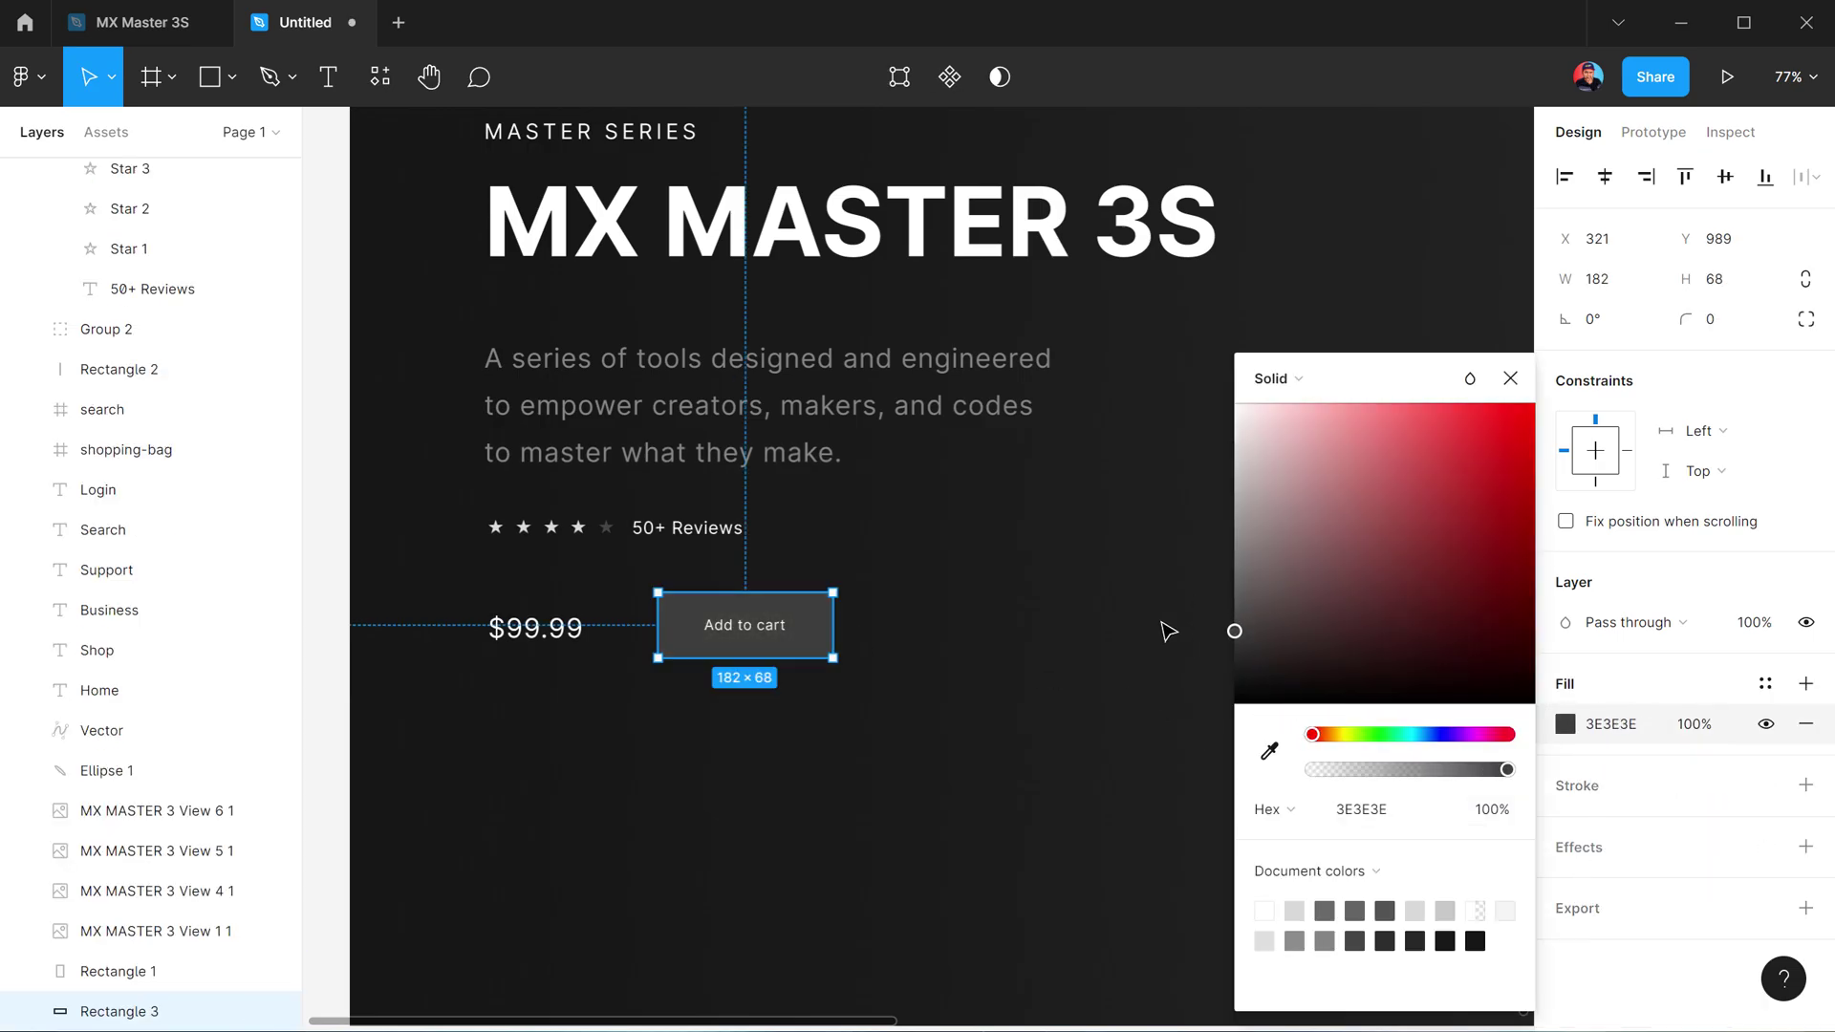
pyautogui.click(839, 621)
pyautogui.click(765, 629)
pyautogui.click(822, 623)
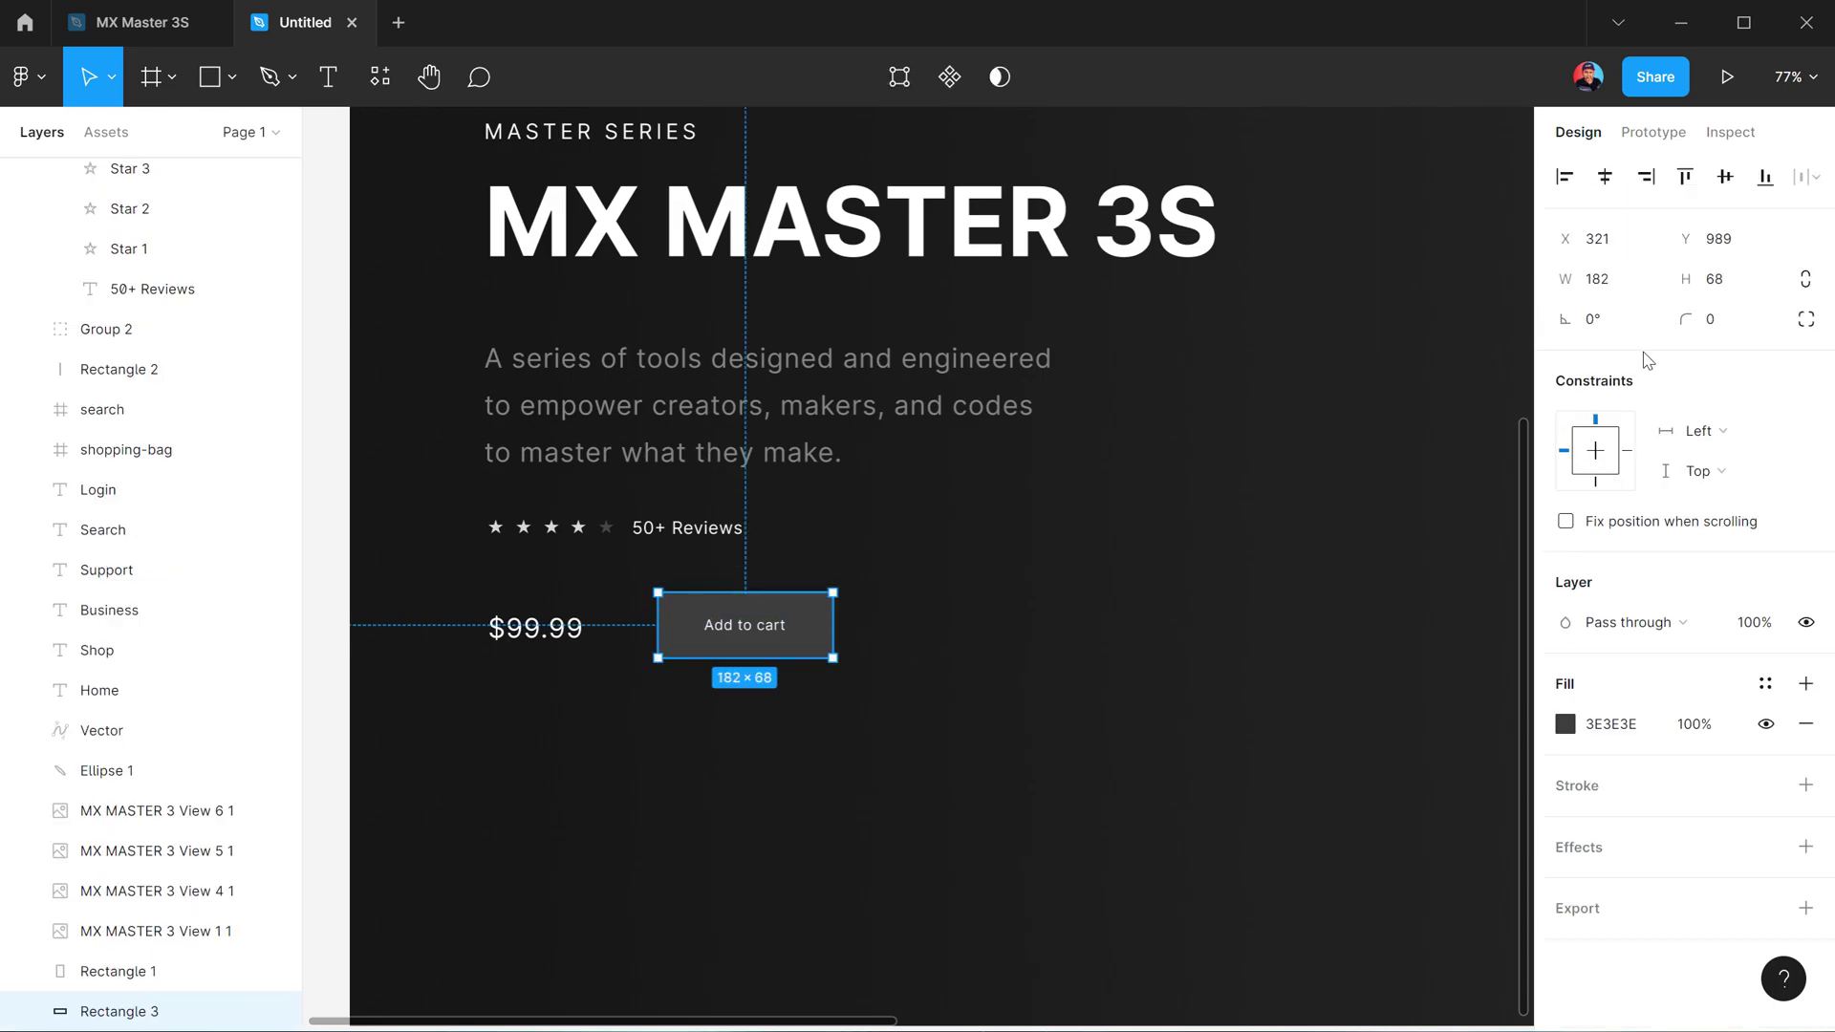
pyautogui.moveTo(1689, 310); pyautogui.dragTo(780, 541)
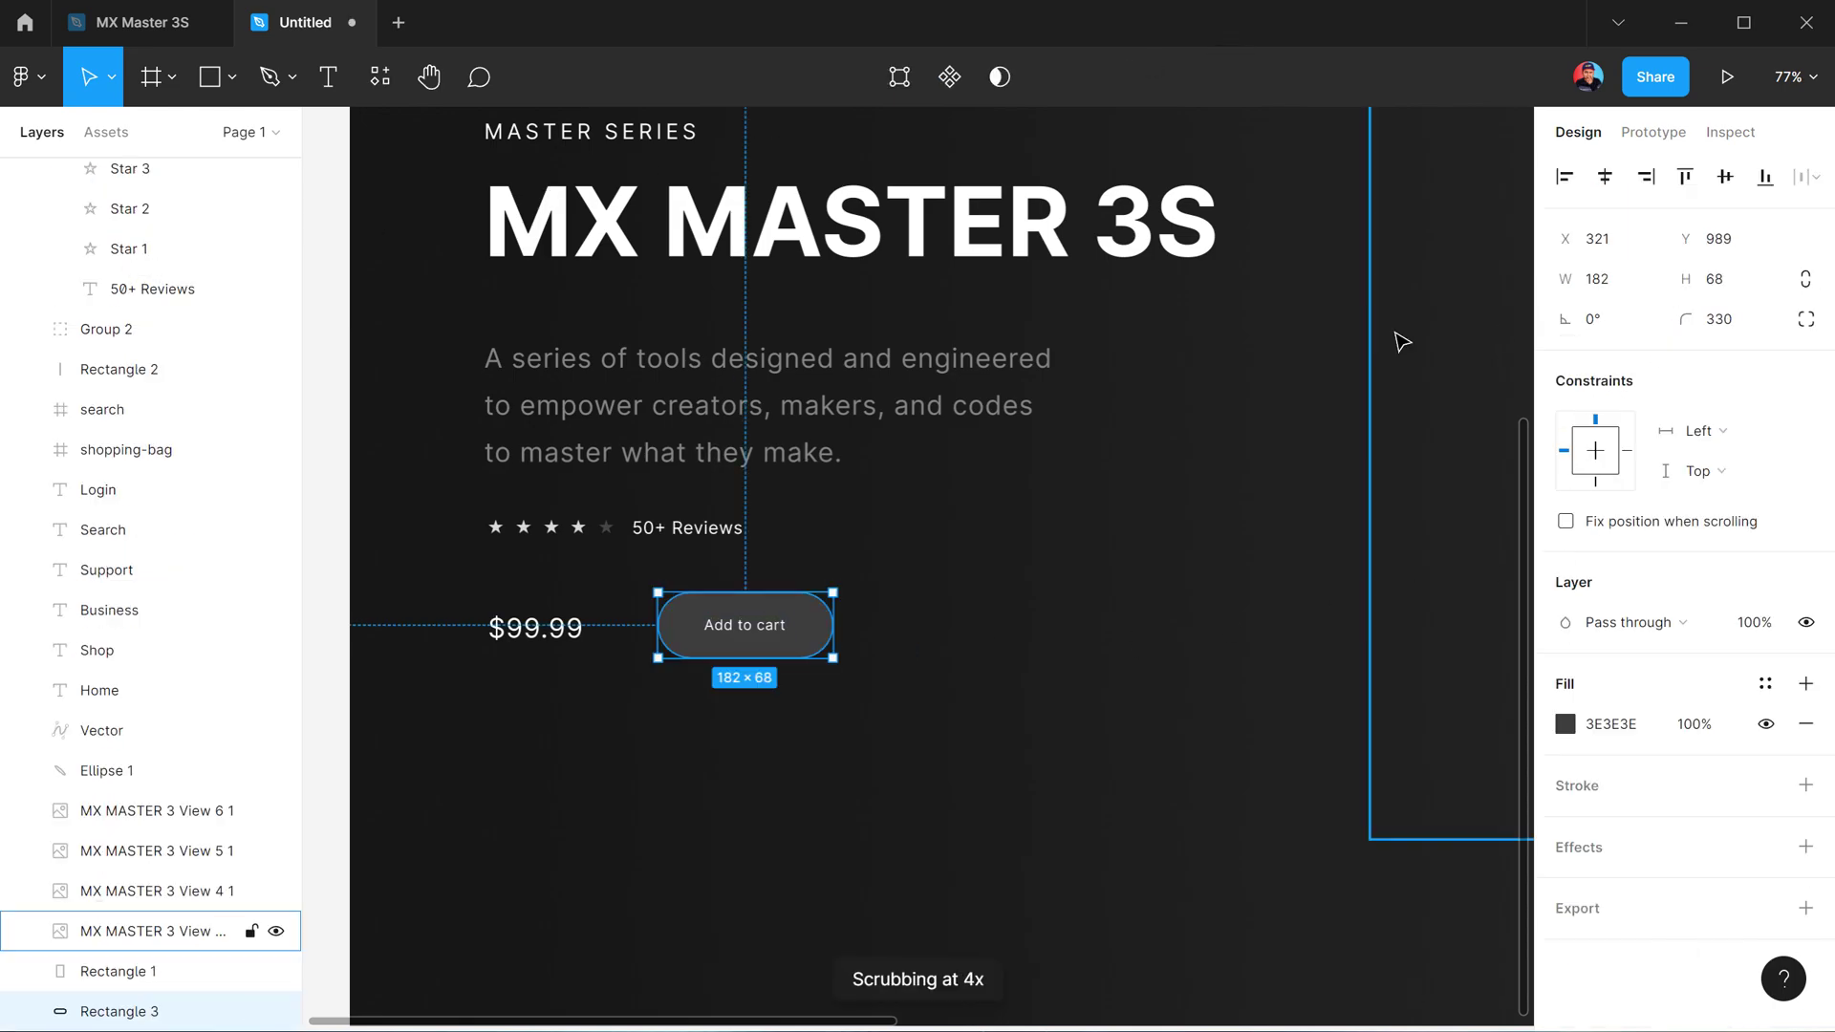
pyautogui.click(946, 581)
pyautogui.click(740, 628)
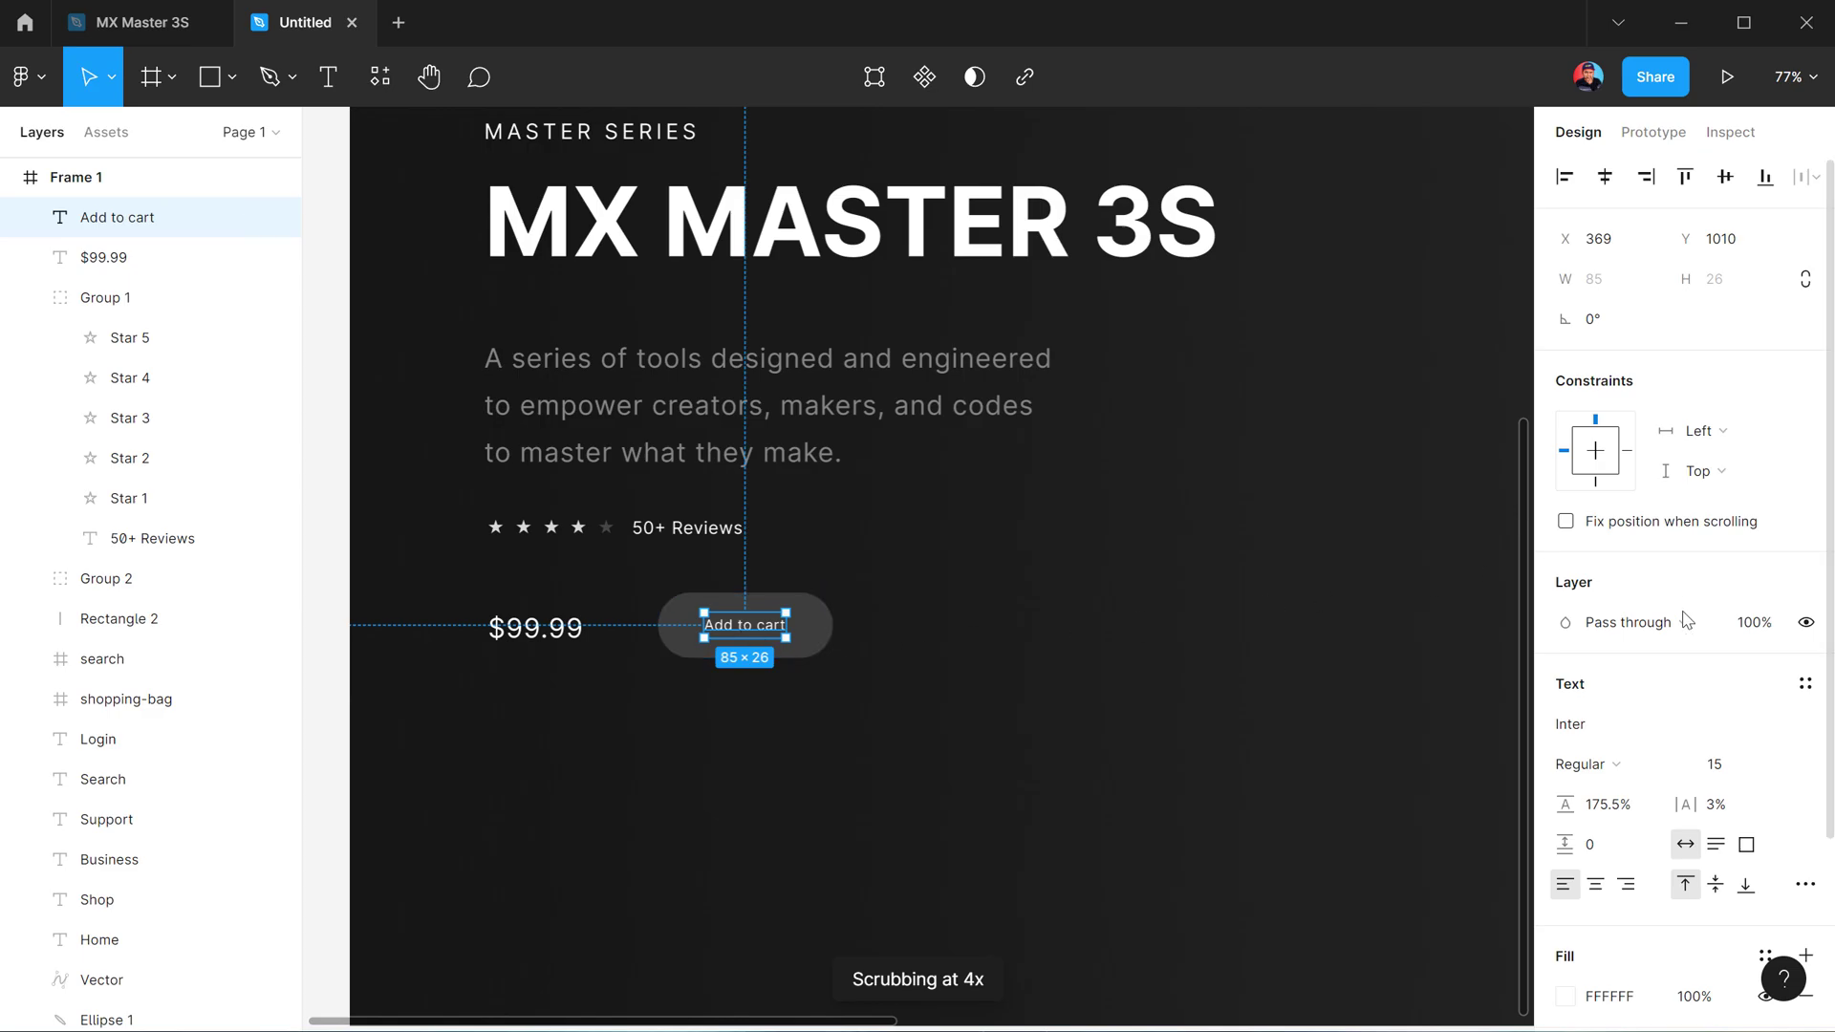
# Set Add to cart to Inter Semi Bold 17 and recentre it on the pill
pyautogui.click(1717, 769)
pyautogui.press('Up')
pyautogui.press('Up')
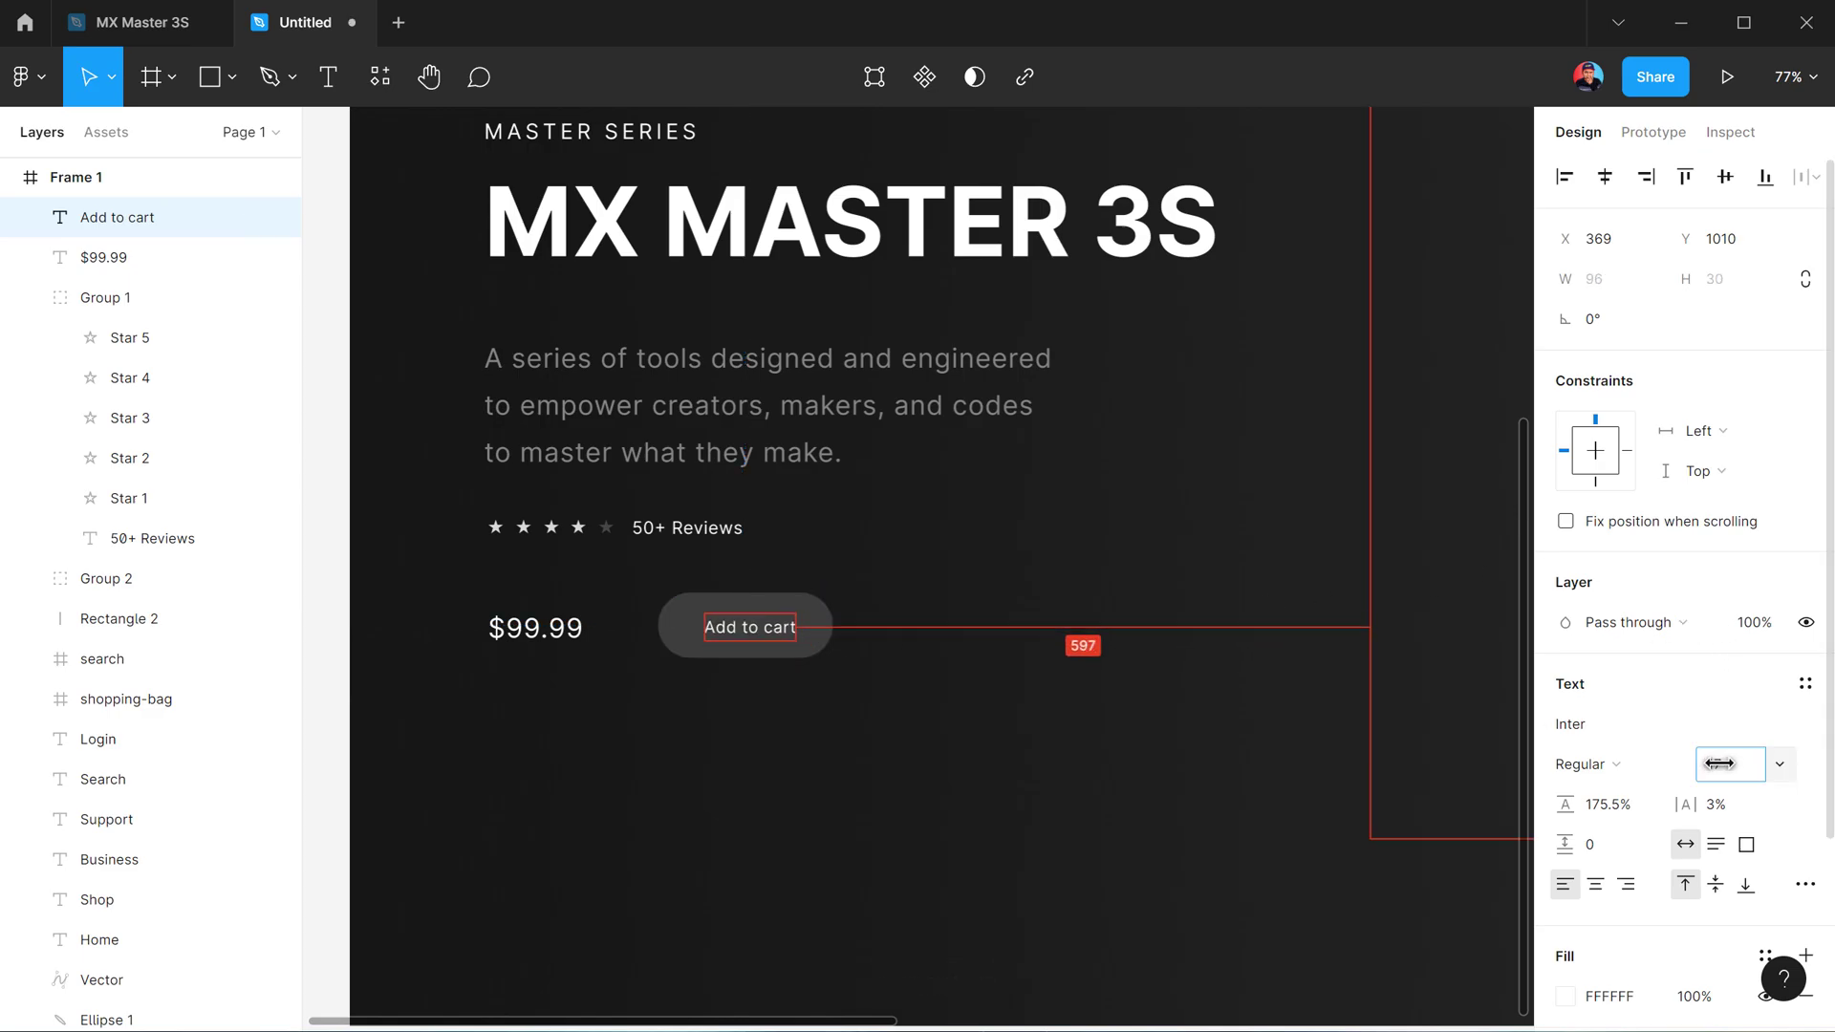
pyautogui.click(1679, 770)
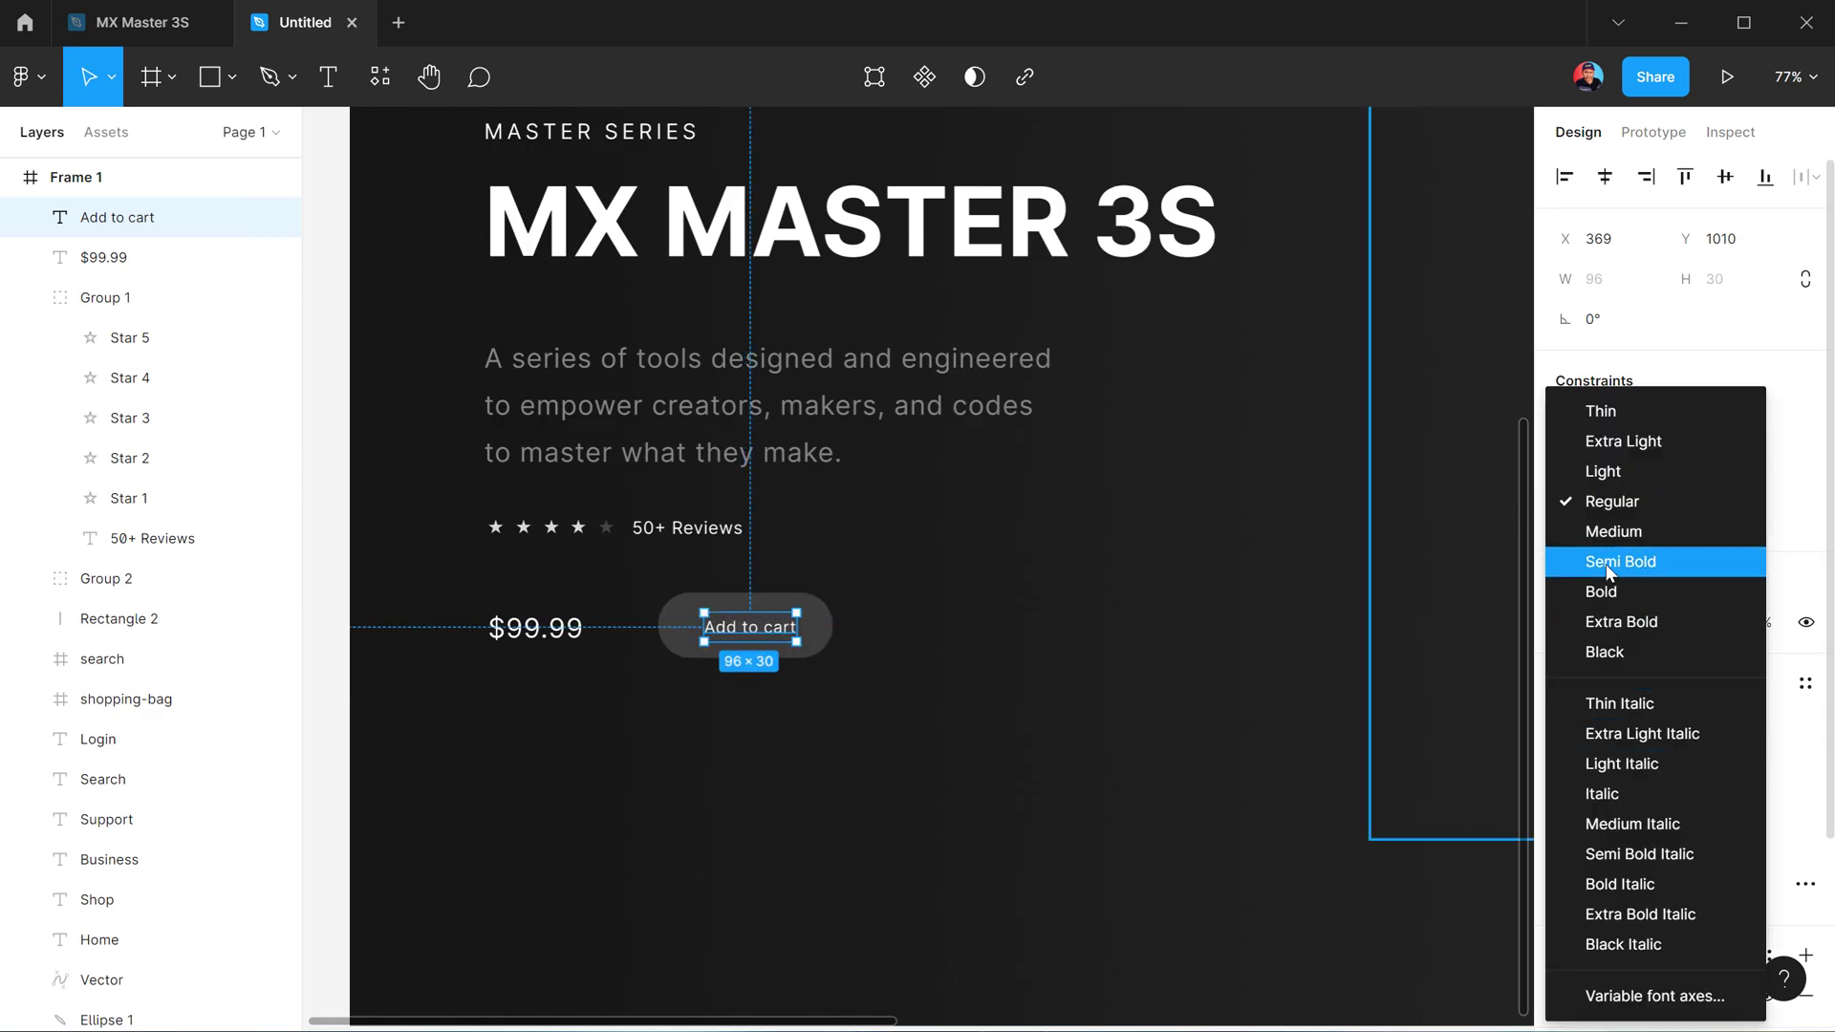
pyautogui.click(1605, 562)
pyautogui.moveTo(744, 637); pyautogui.dragTo(741, 631)
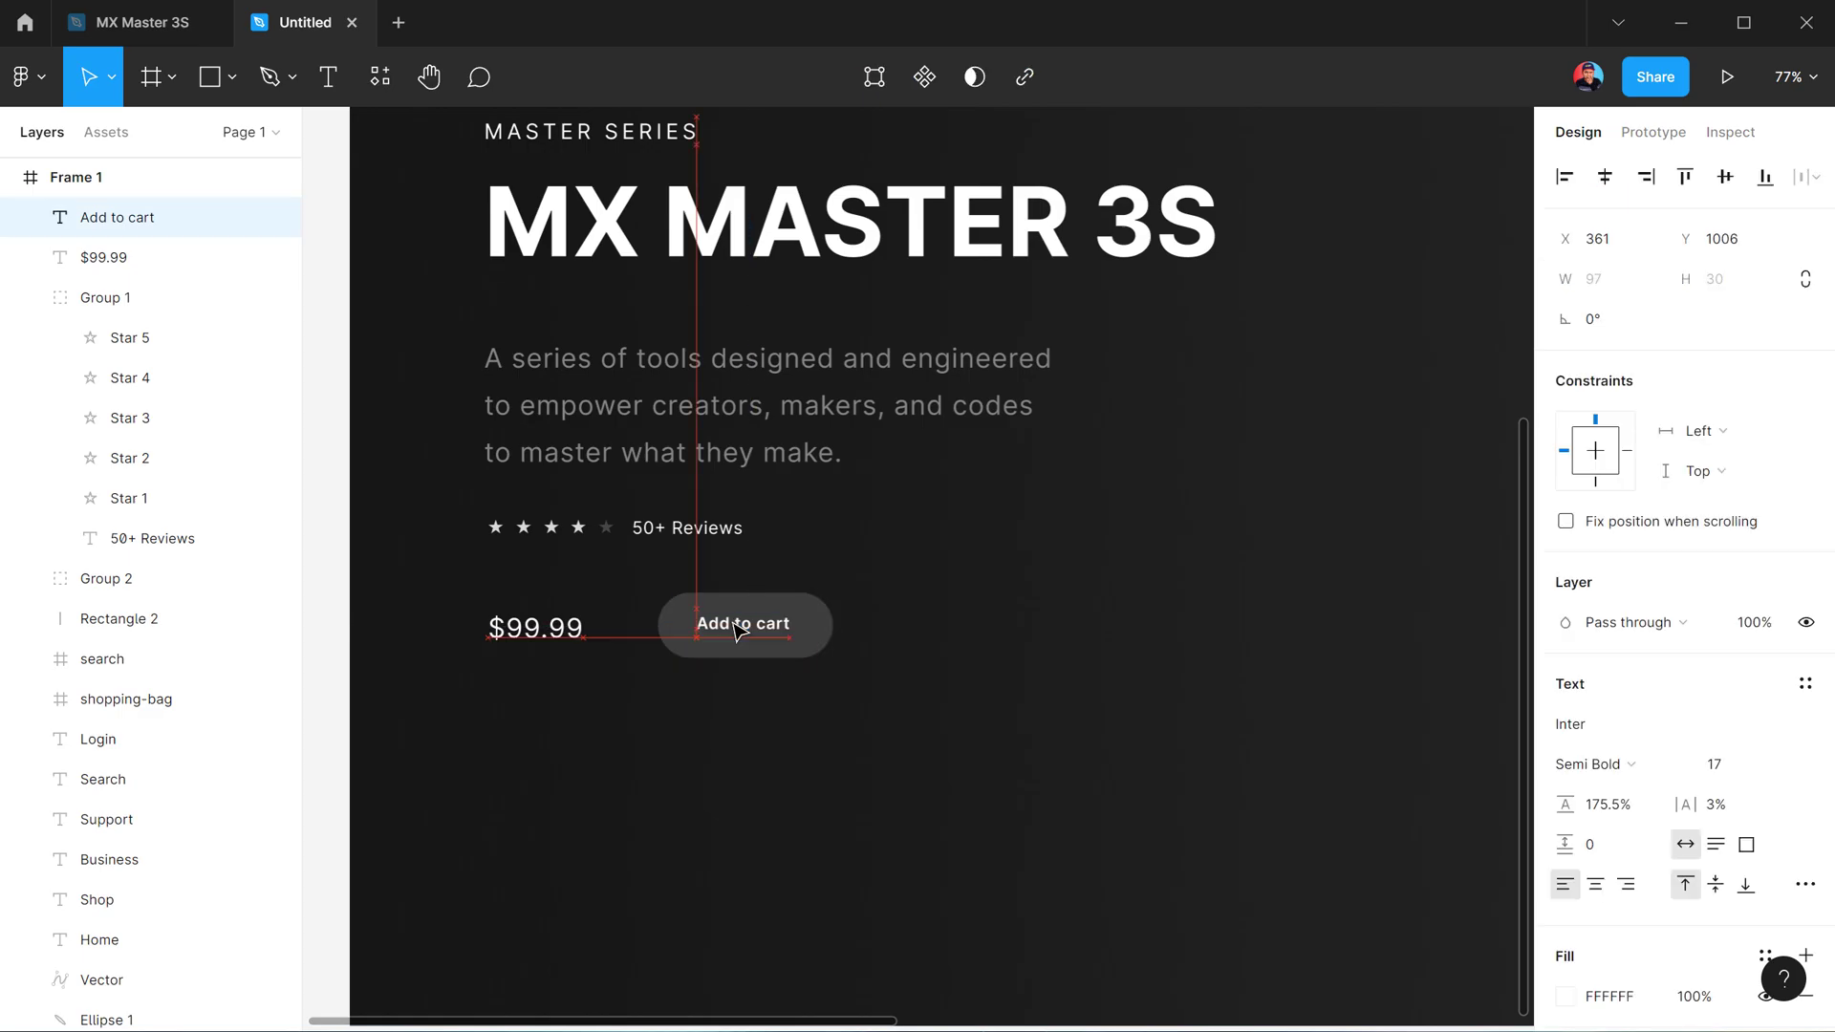
pyautogui.keyDown('shift'); pyautogui.click(673, 626); pyautogui.keyUp('shift')
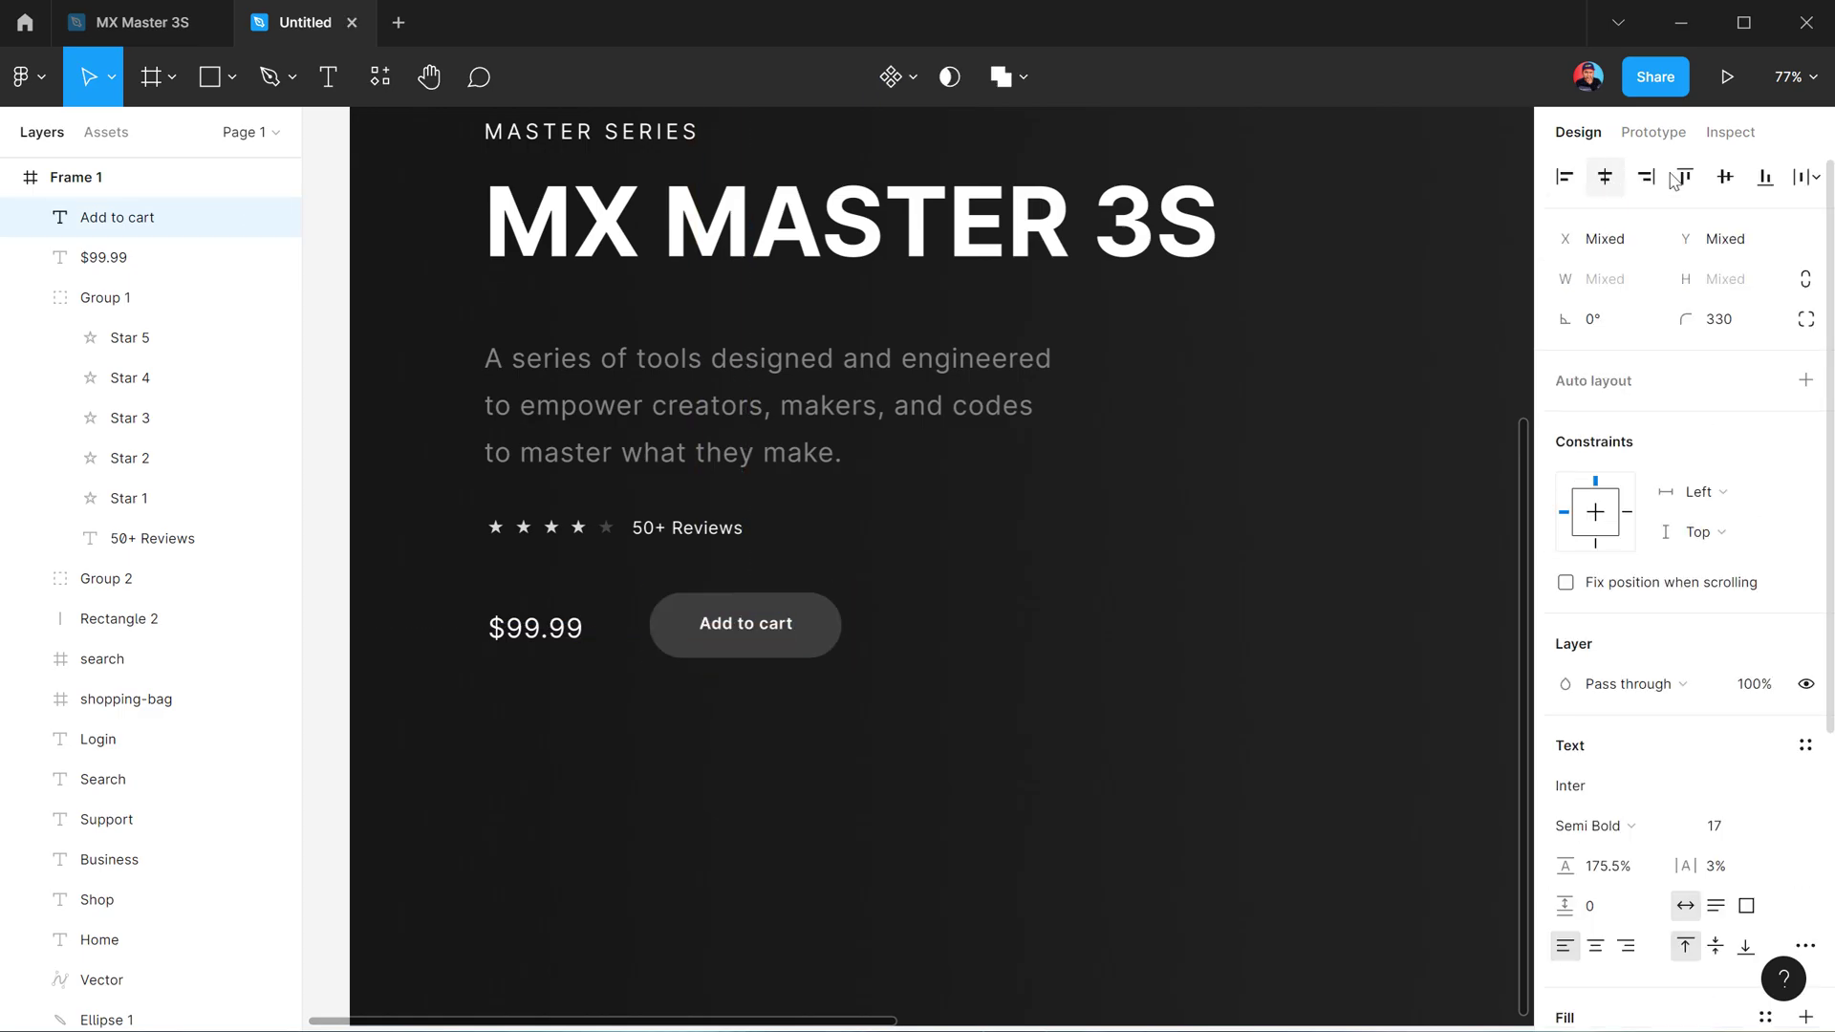
pyautogui.moveTo(1083, 517)
pyautogui.mouseDown()
pyautogui.moveTo(873, 549)
pyautogui.moveTo(820, 590)
pyautogui.mouseUp()
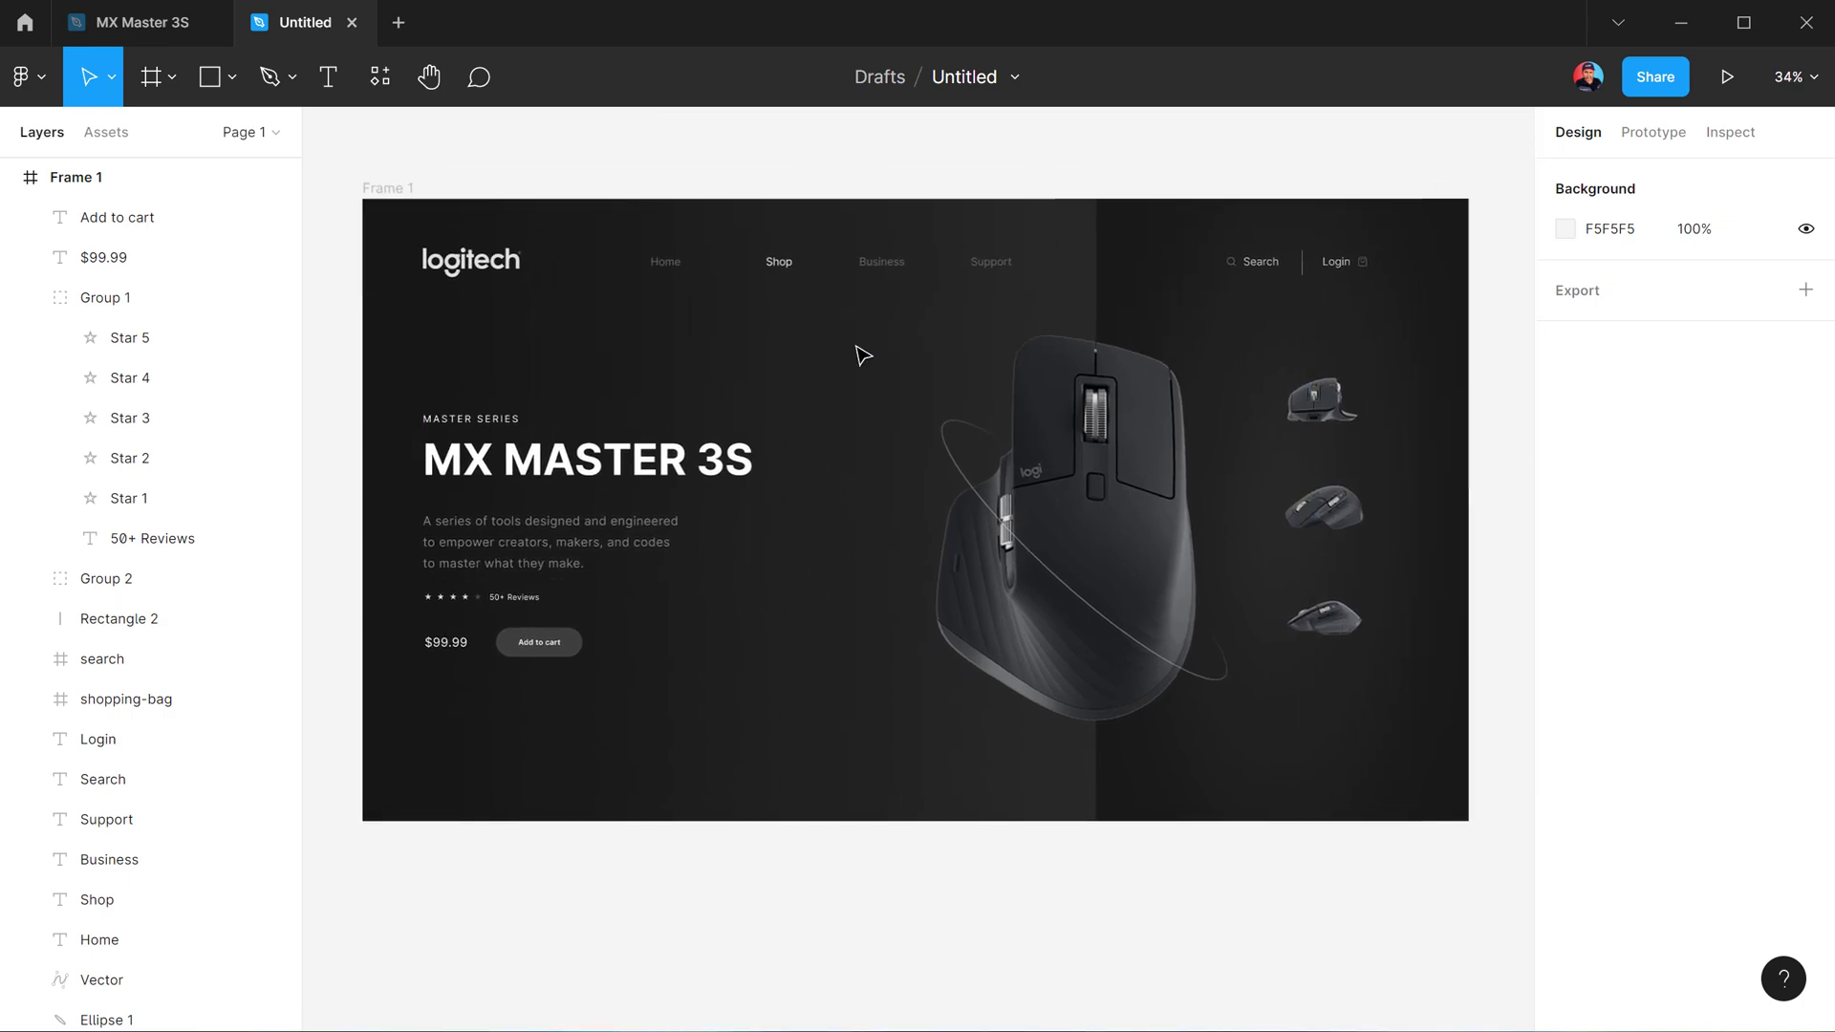
# Add an enlarged 'mx' text near the frame's bottom, moved to the left-centre
pyautogui.moveTo(807, 405); pyautogui.dragTo(802, 421)
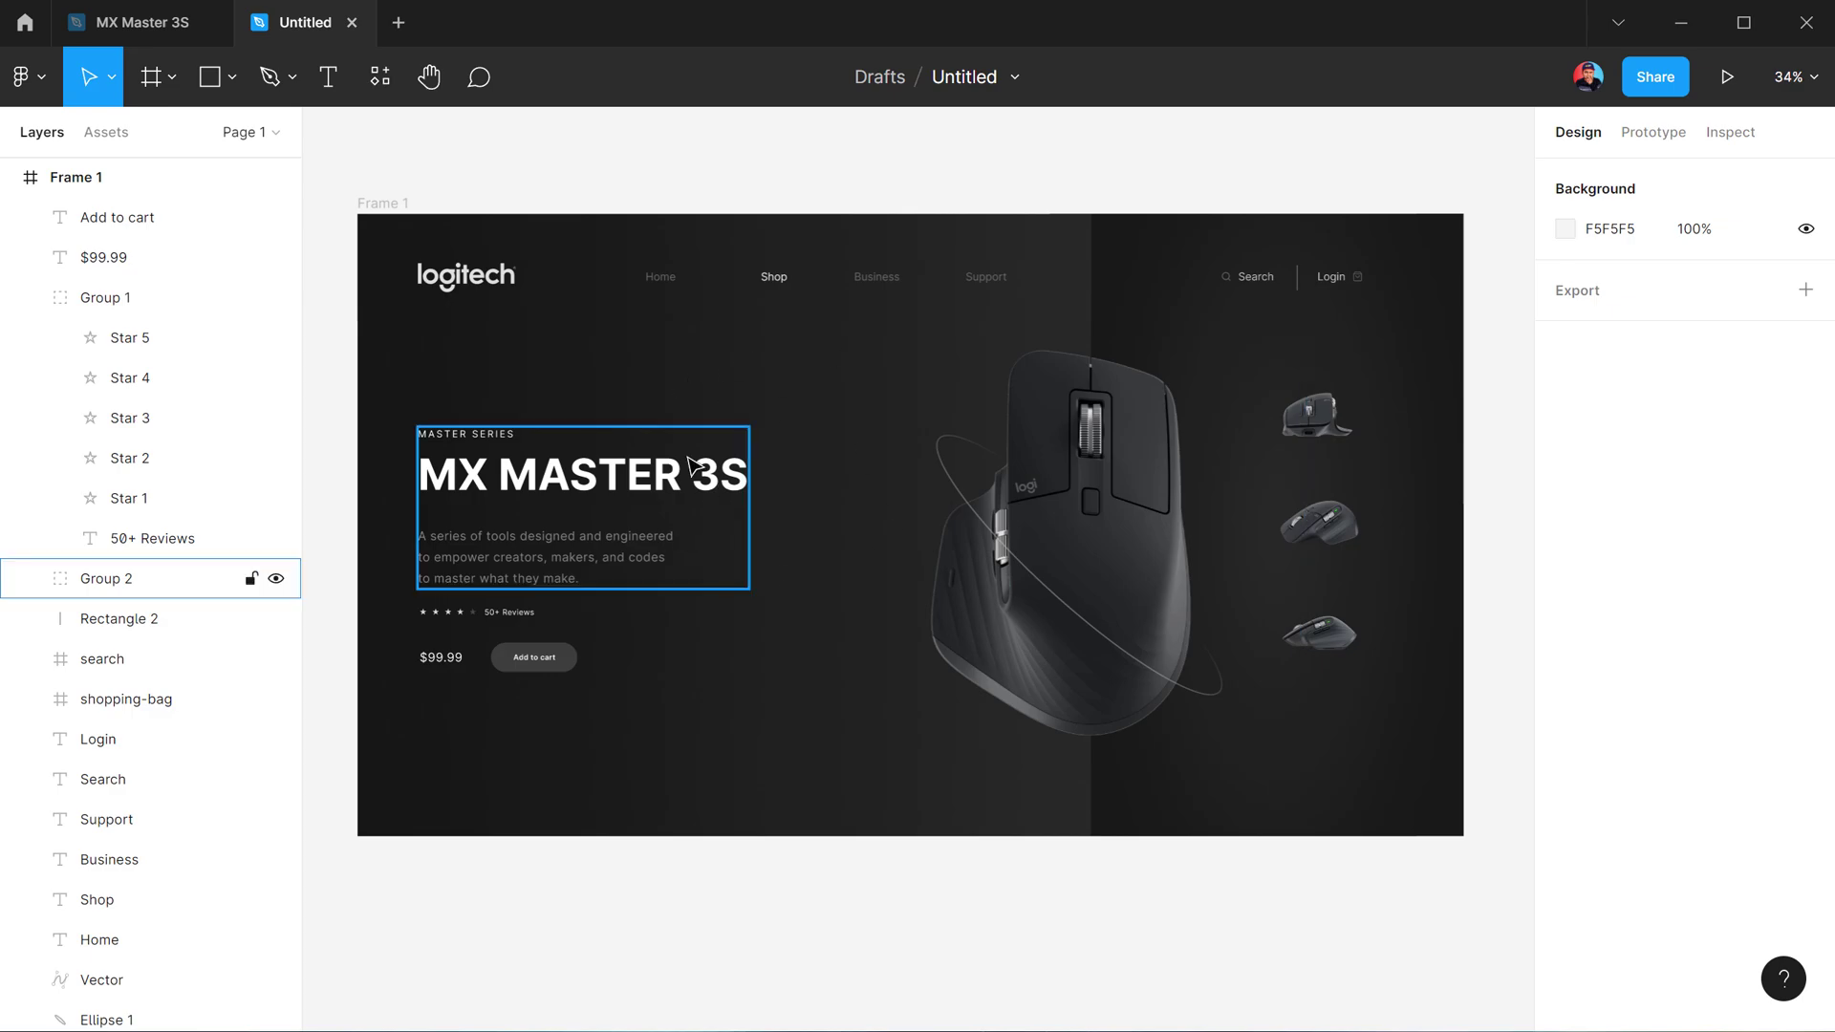
pyautogui.click(340, 95)
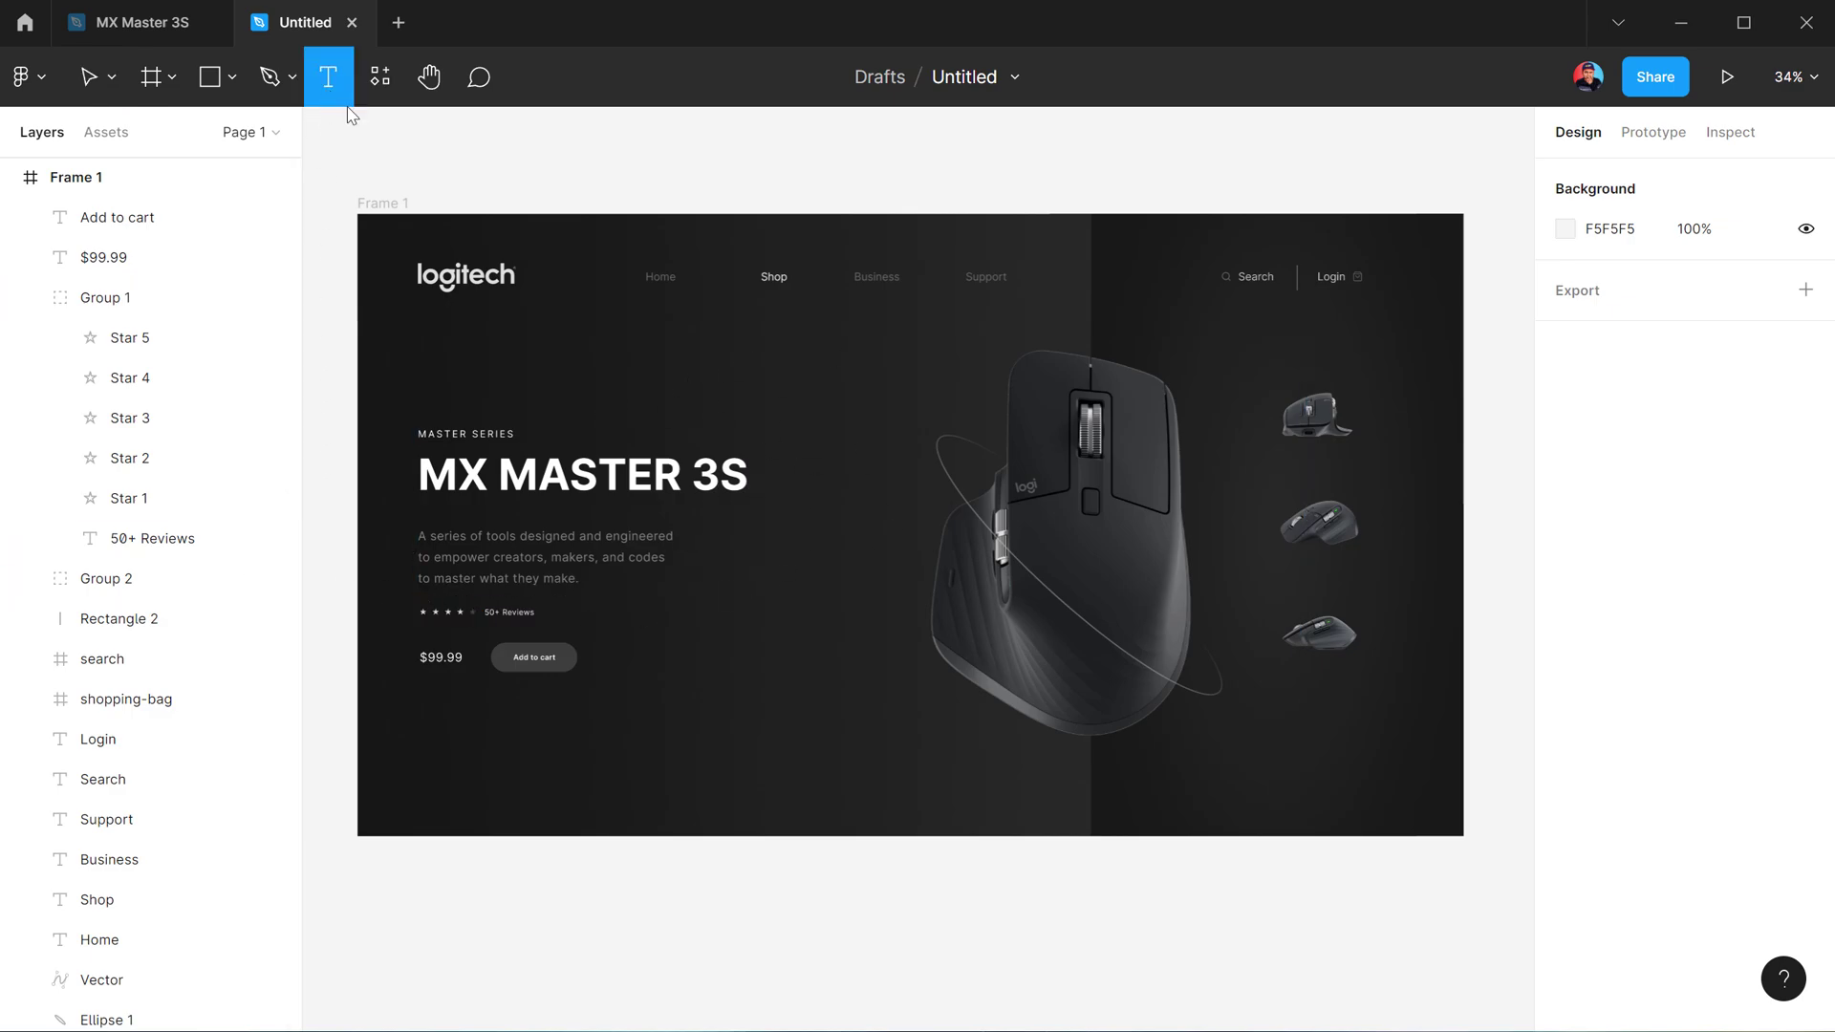
pyautogui.click(768, 717)
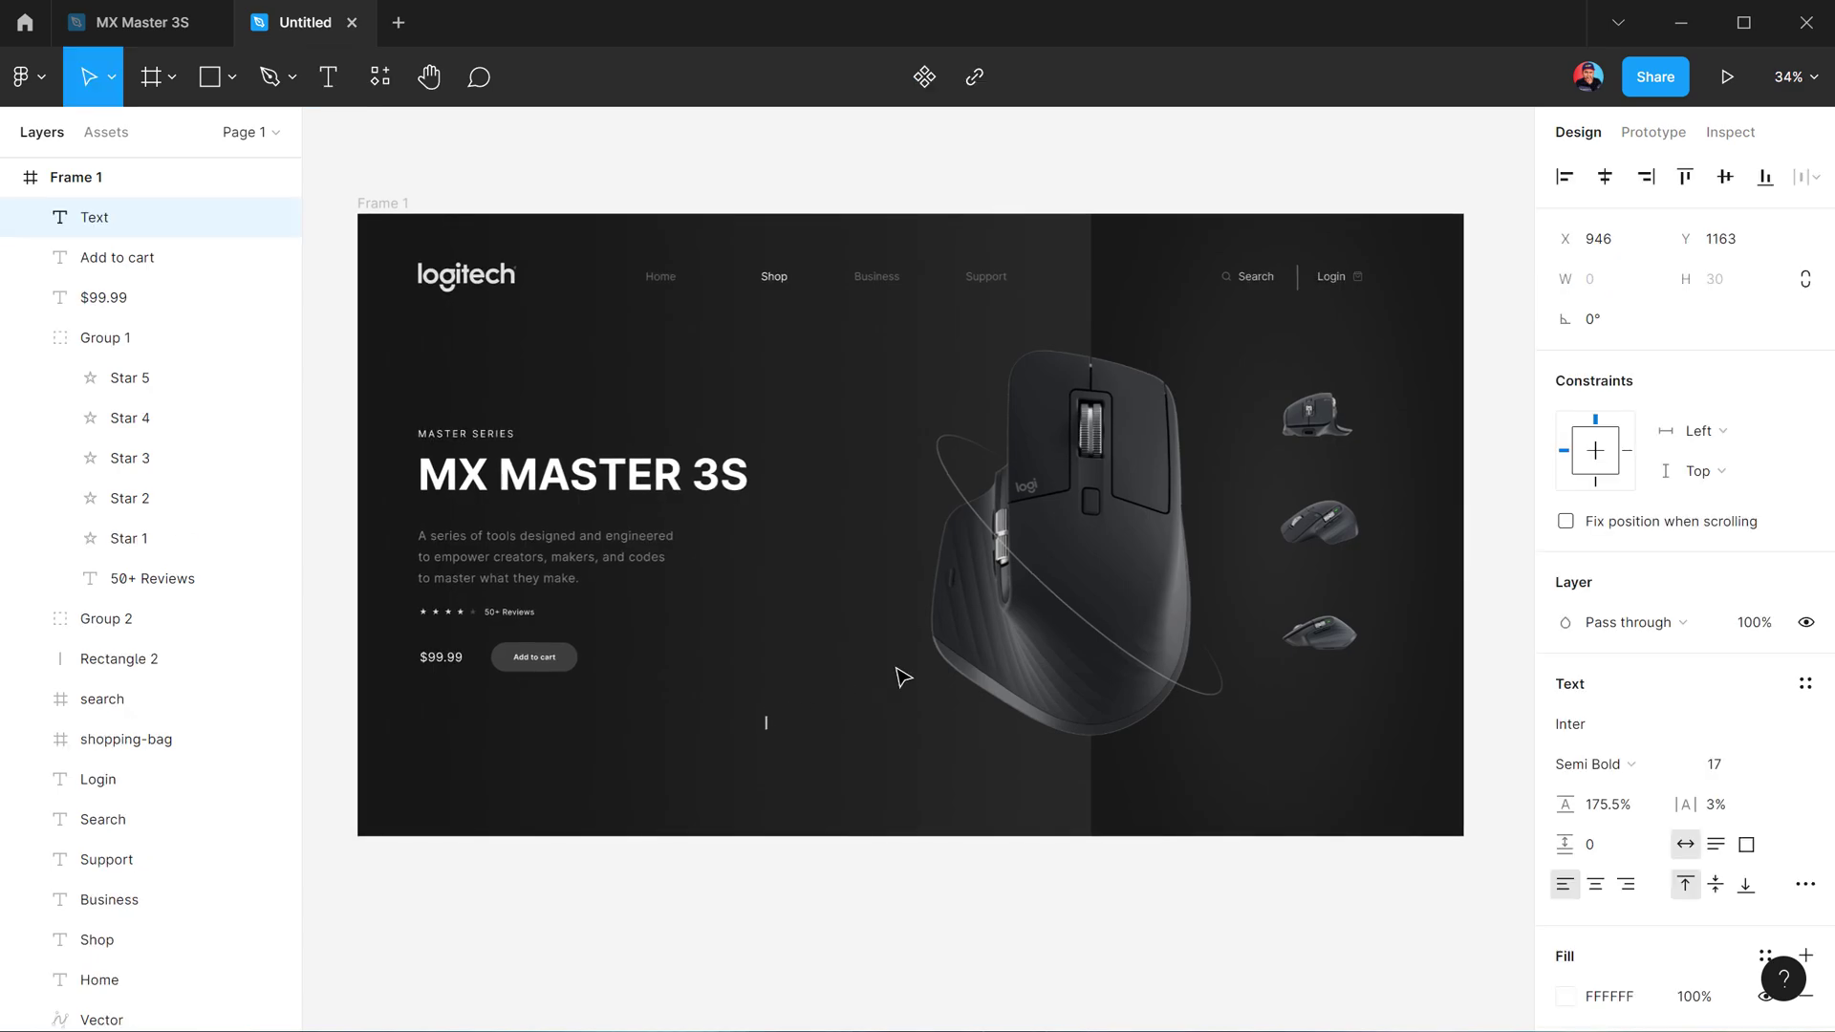
pyautogui.write('mx')
pyautogui.press('Escape')
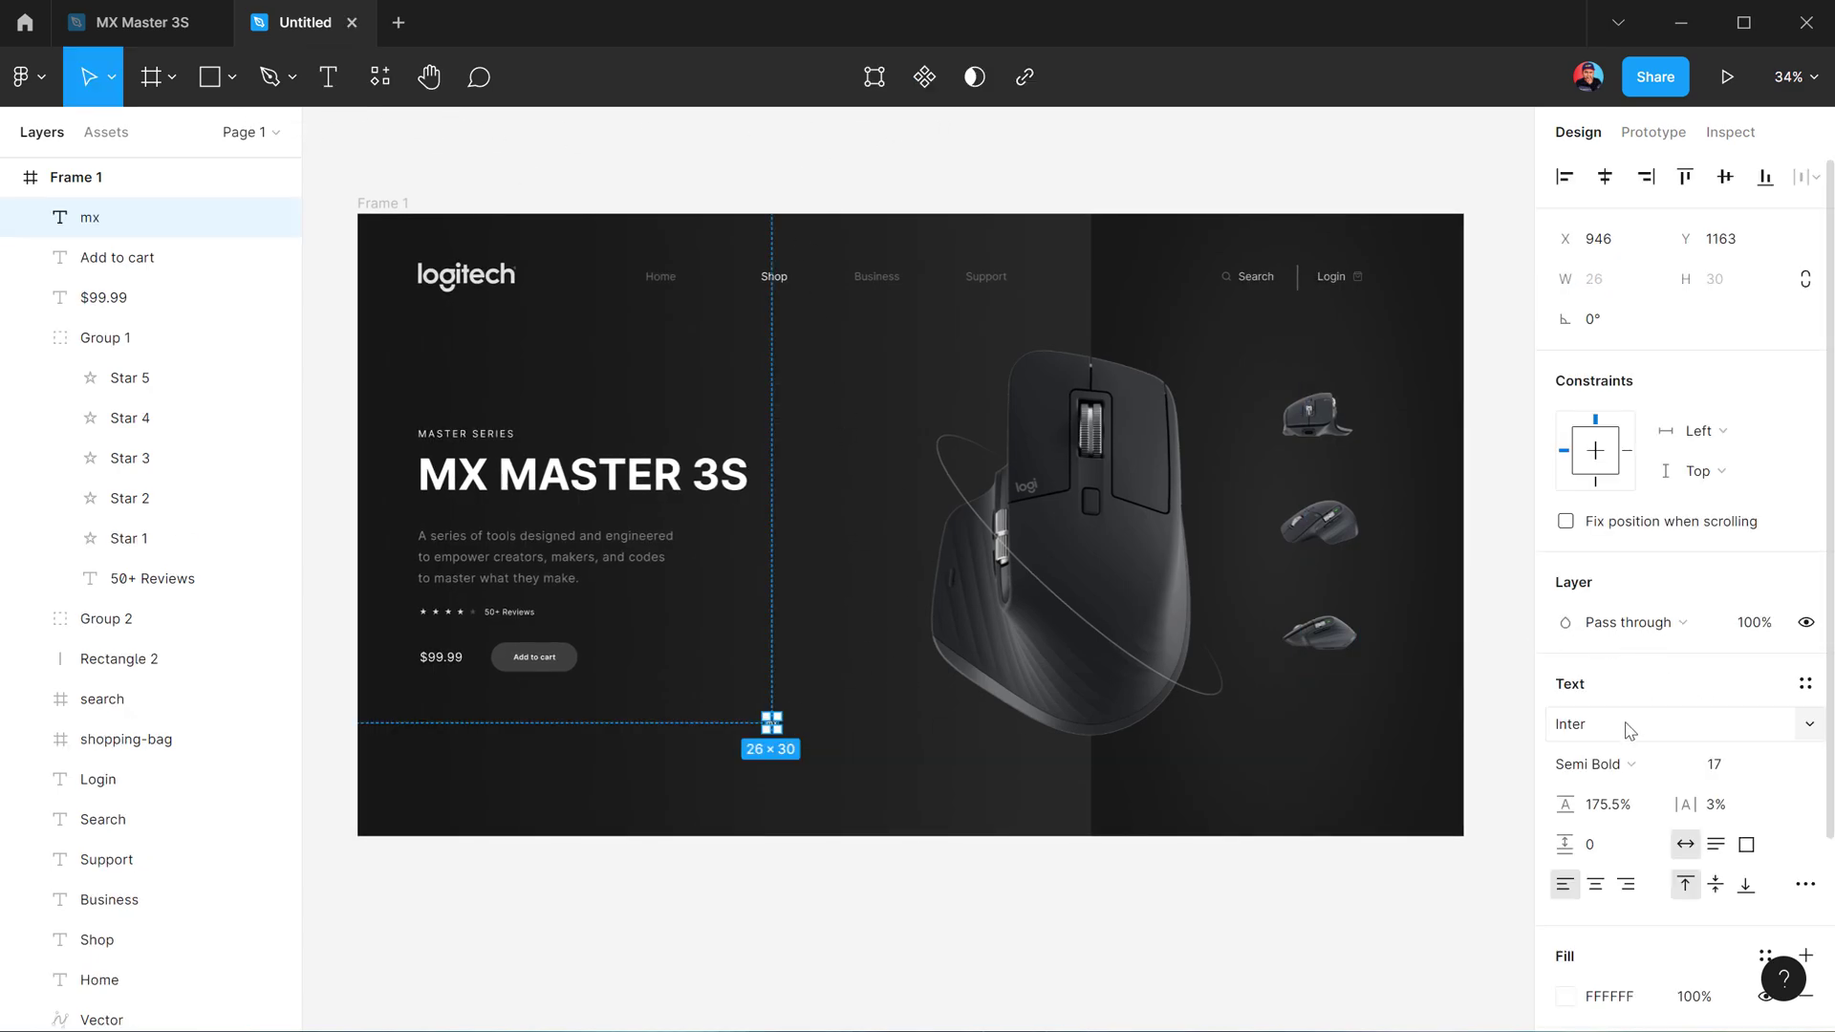
pyautogui.moveTo(1711, 765); pyautogui.dragTo(927, 901)
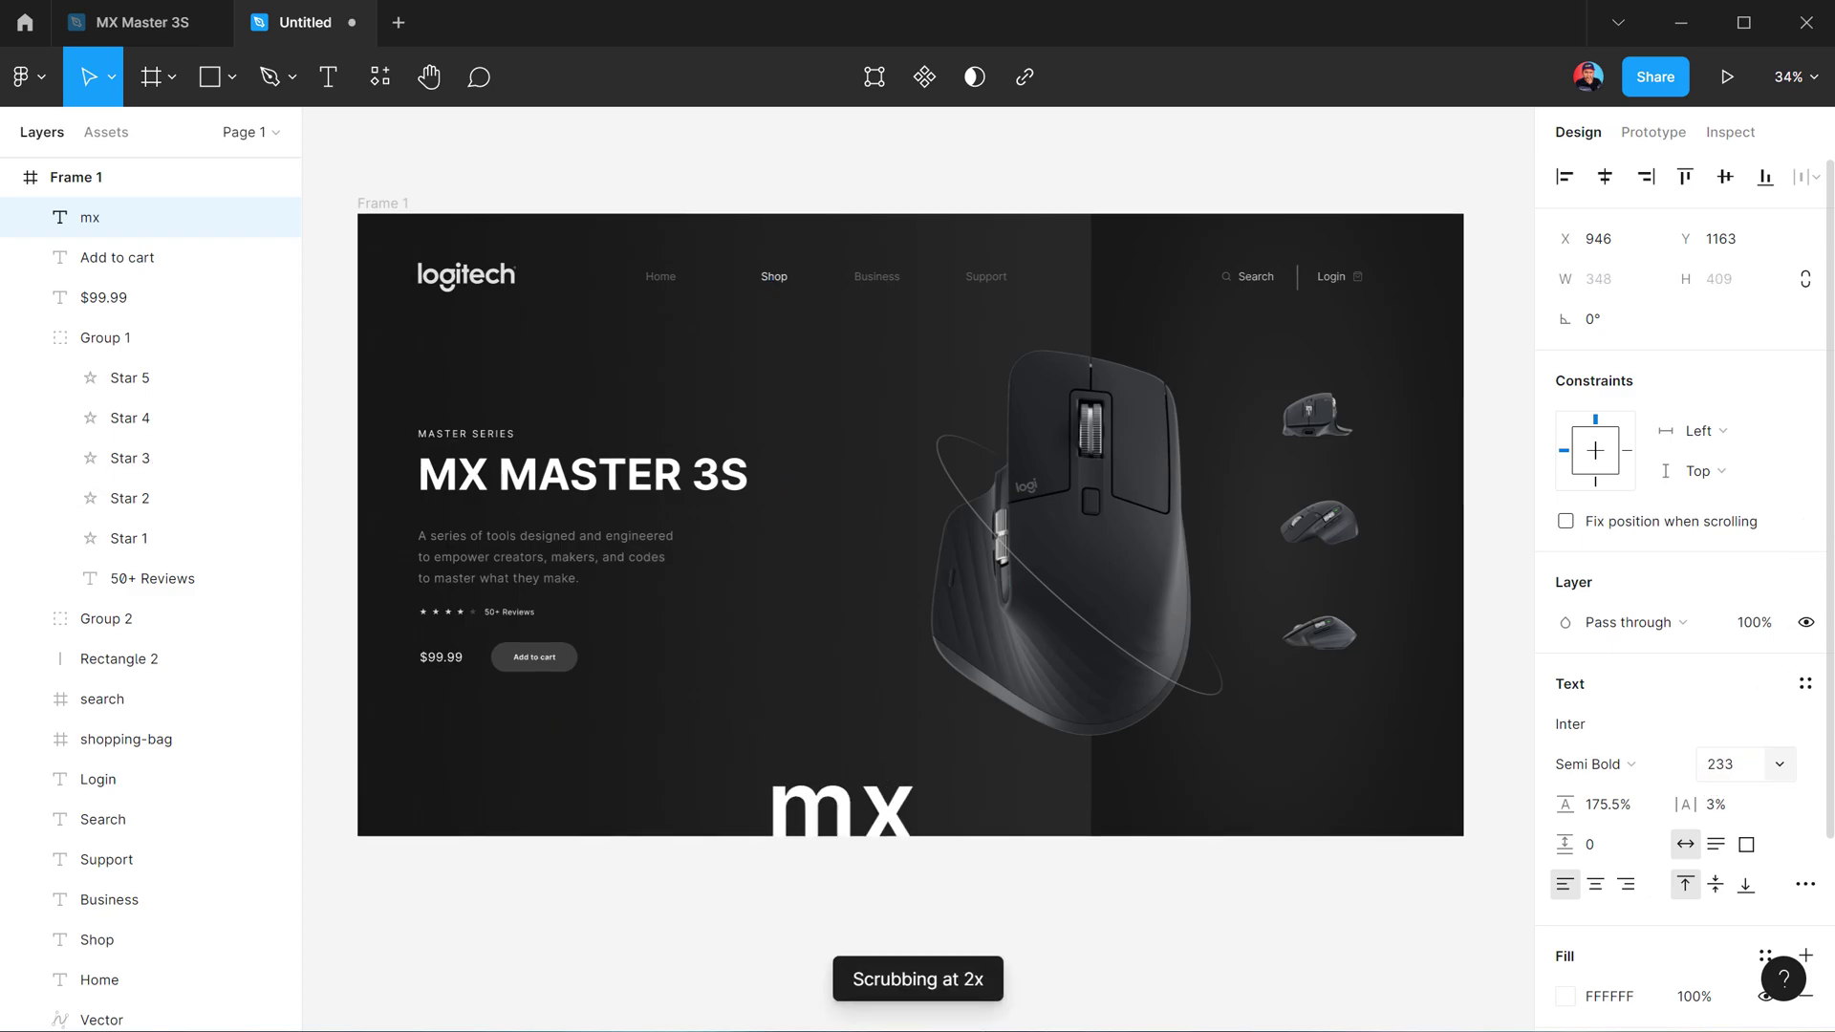
pyautogui.moveTo(872, 841); pyautogui.dragTo(729, 635)
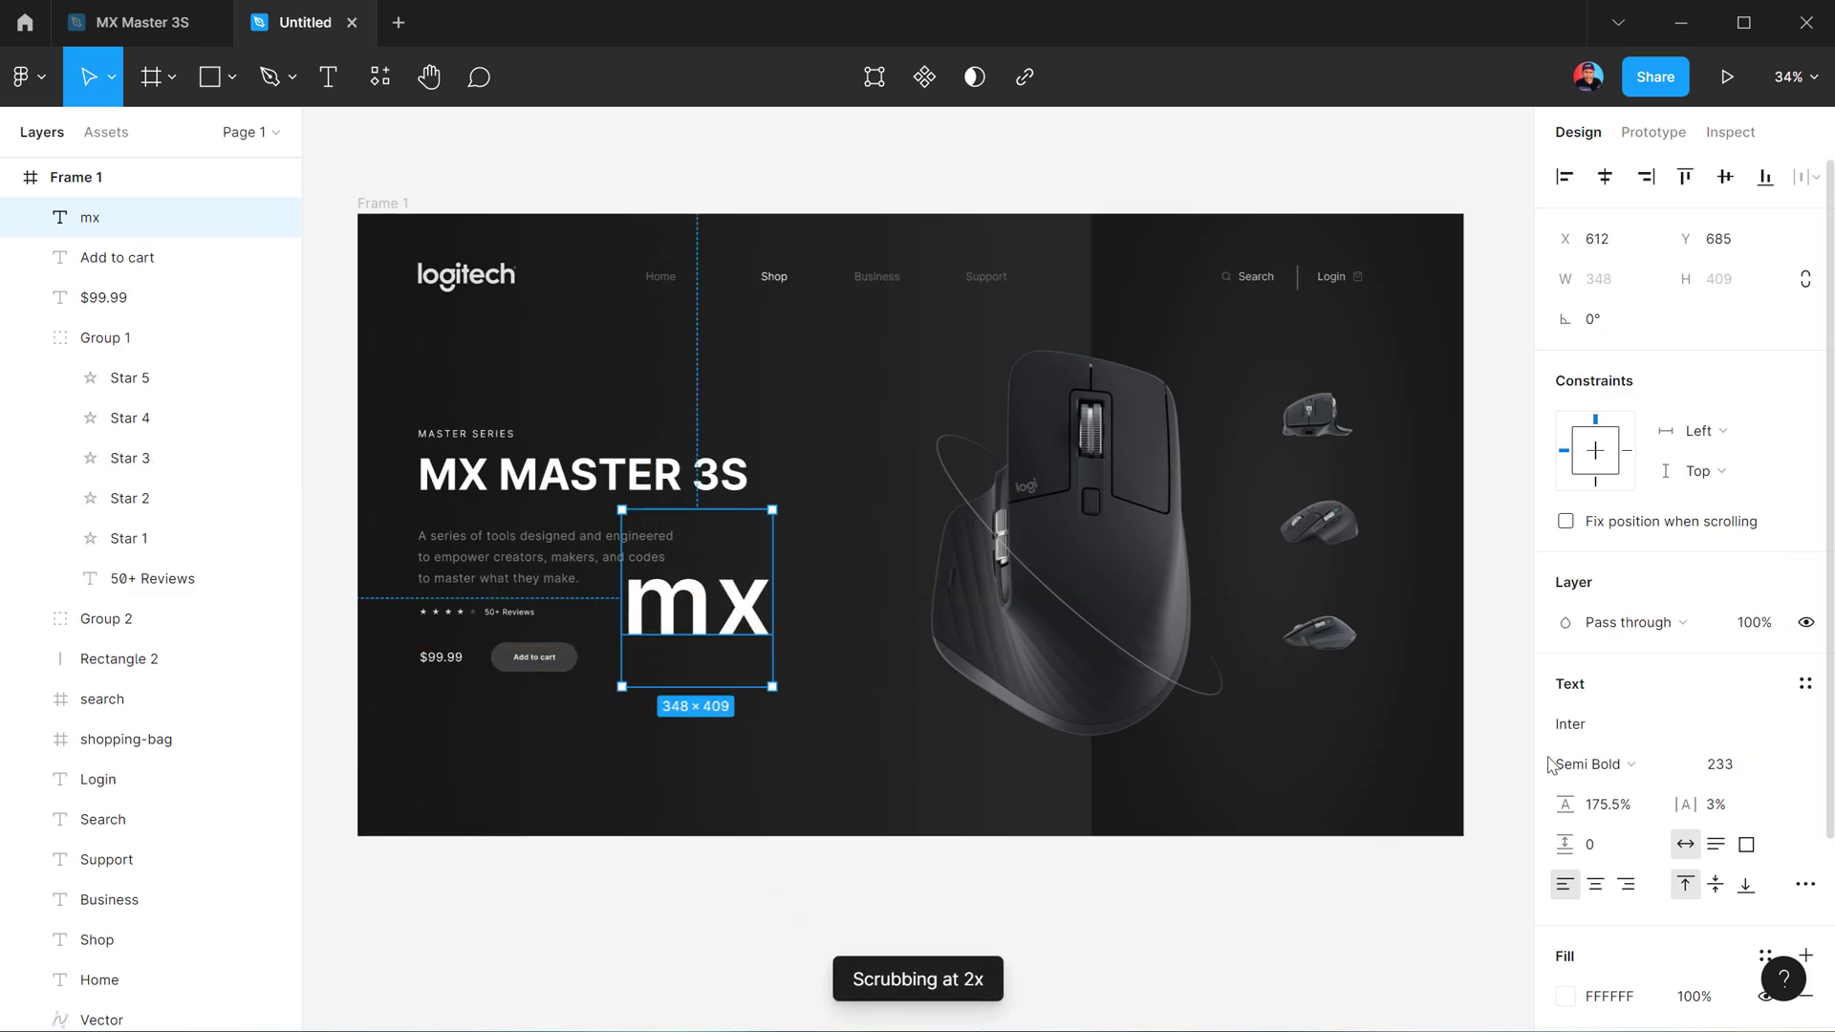
# Make the mx text Black weight and uppercase so it reads MX
pyautogui.click(1668, 769)
pyautogui.click(1659, 654)
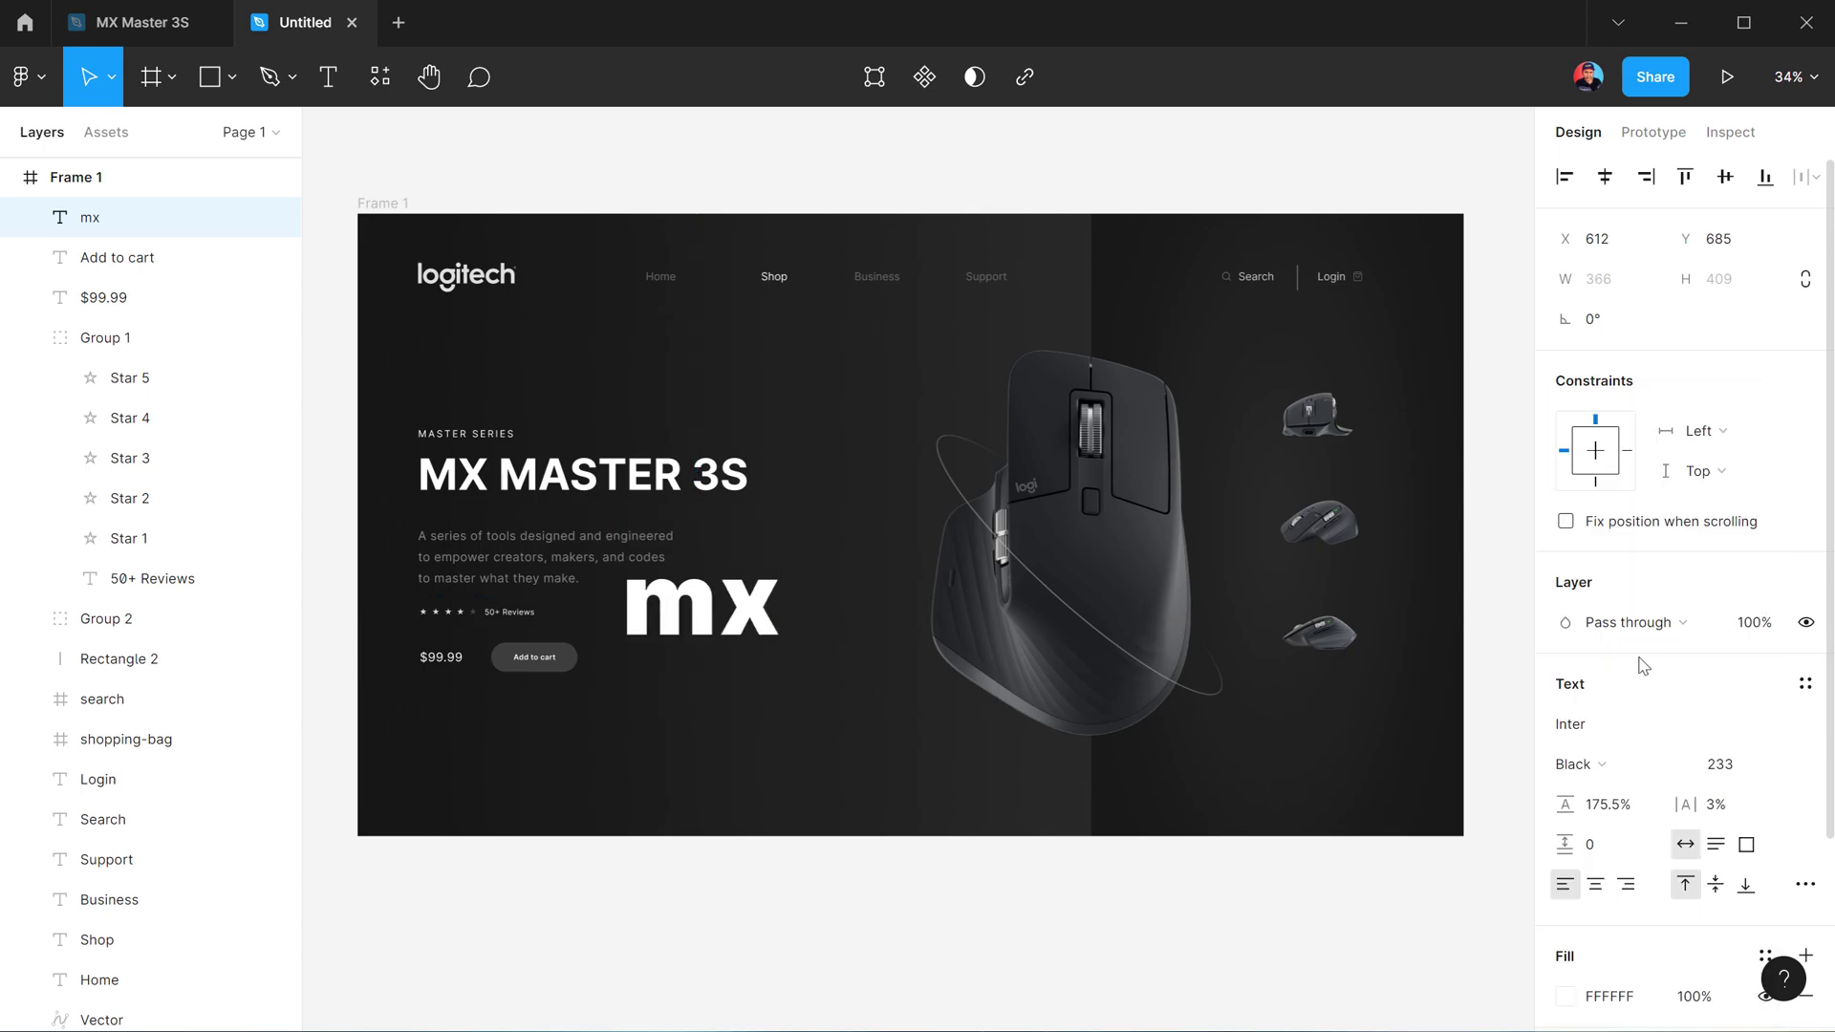
pyautogui.click(1805, 884)
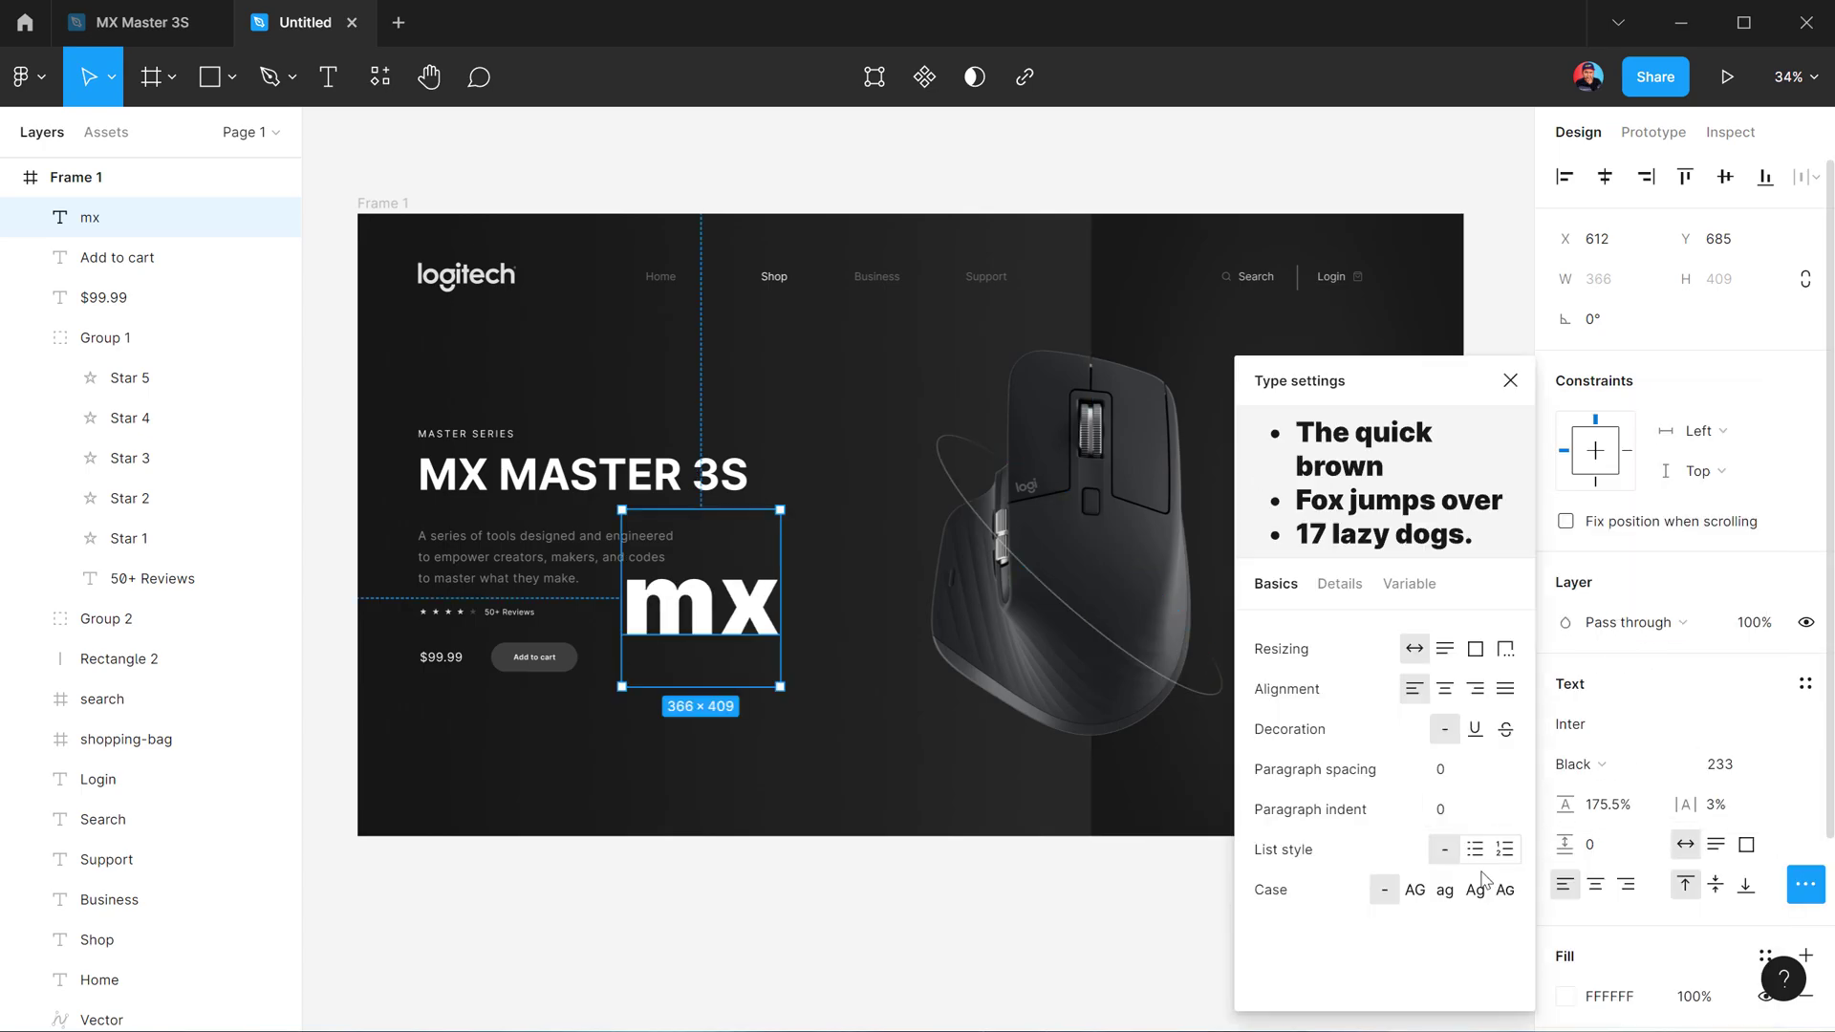
pyautogui.click(1415, 889)
pyautogui.press('Escape')
pyautogui.click(736, 616)
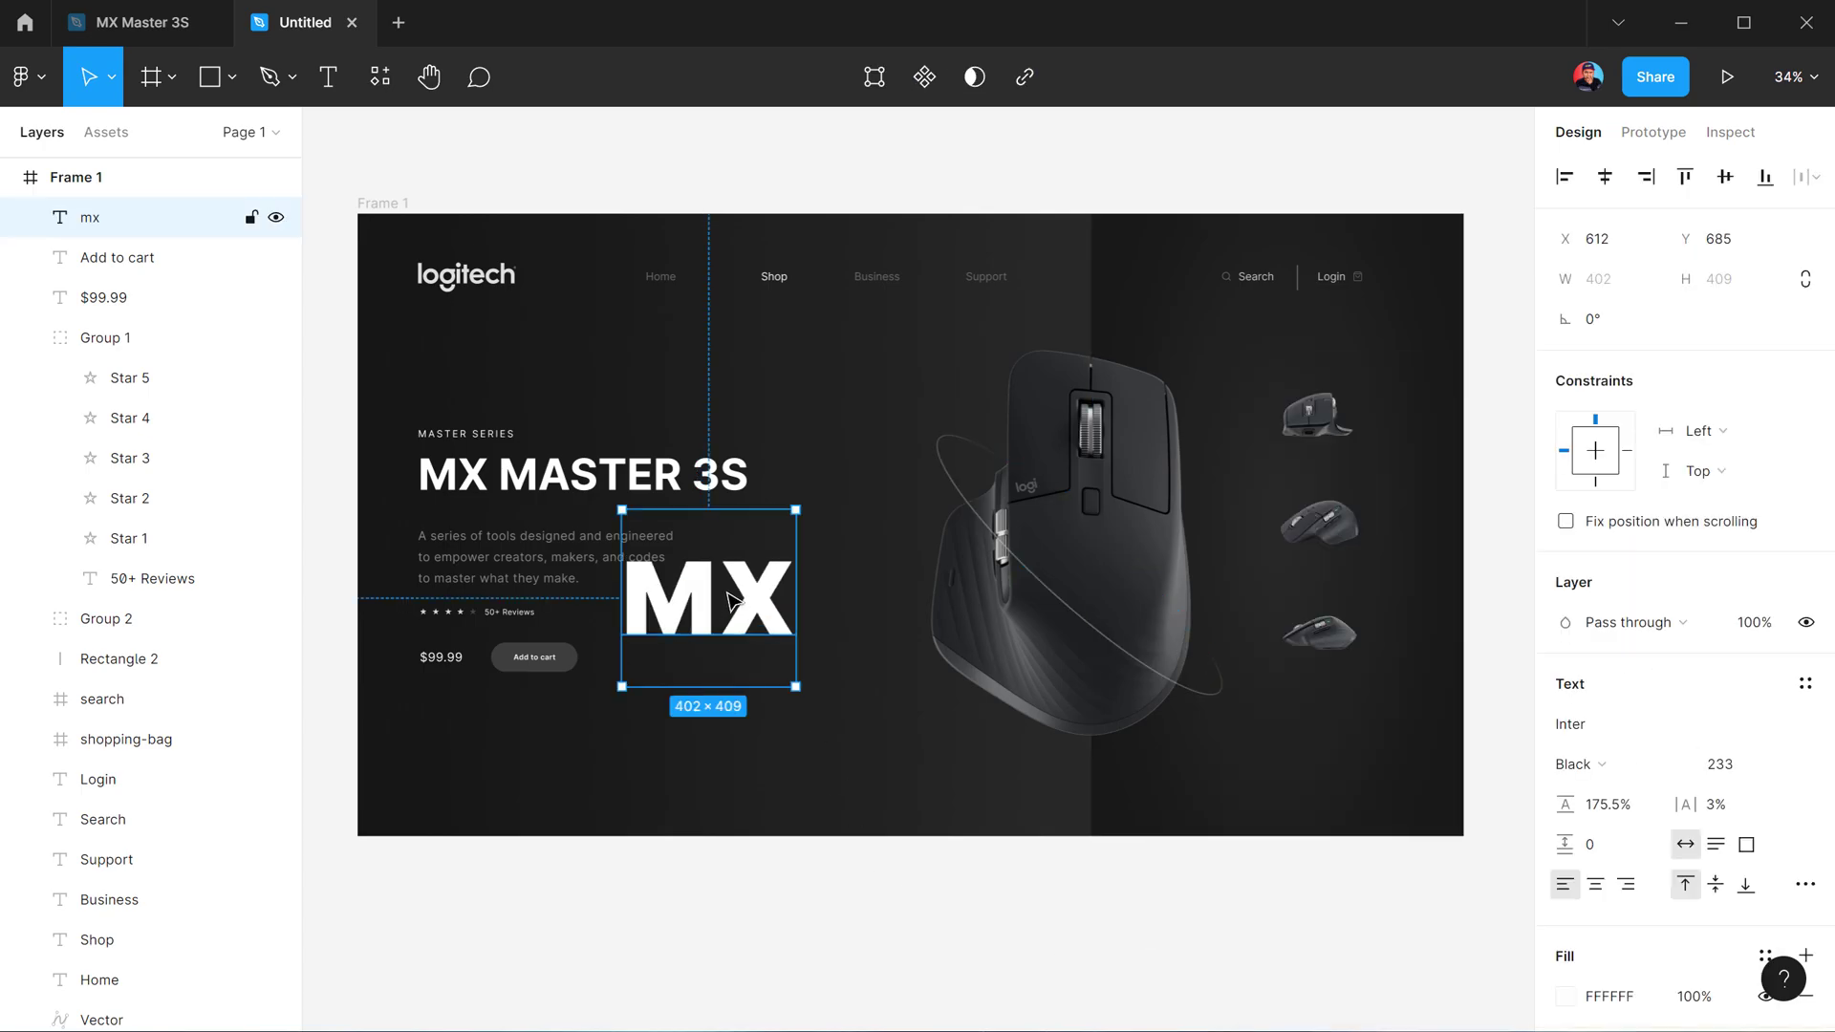
# Size MX to 554, send it behind the hero content, and place it lower left
pyautogui.moveTo(1741, 776)
pyautogui.mouseDown()
pyautogui.moveTo(939, 814)
pyautogui.moveTo(642, 633)
pyautogui.mouseUp()
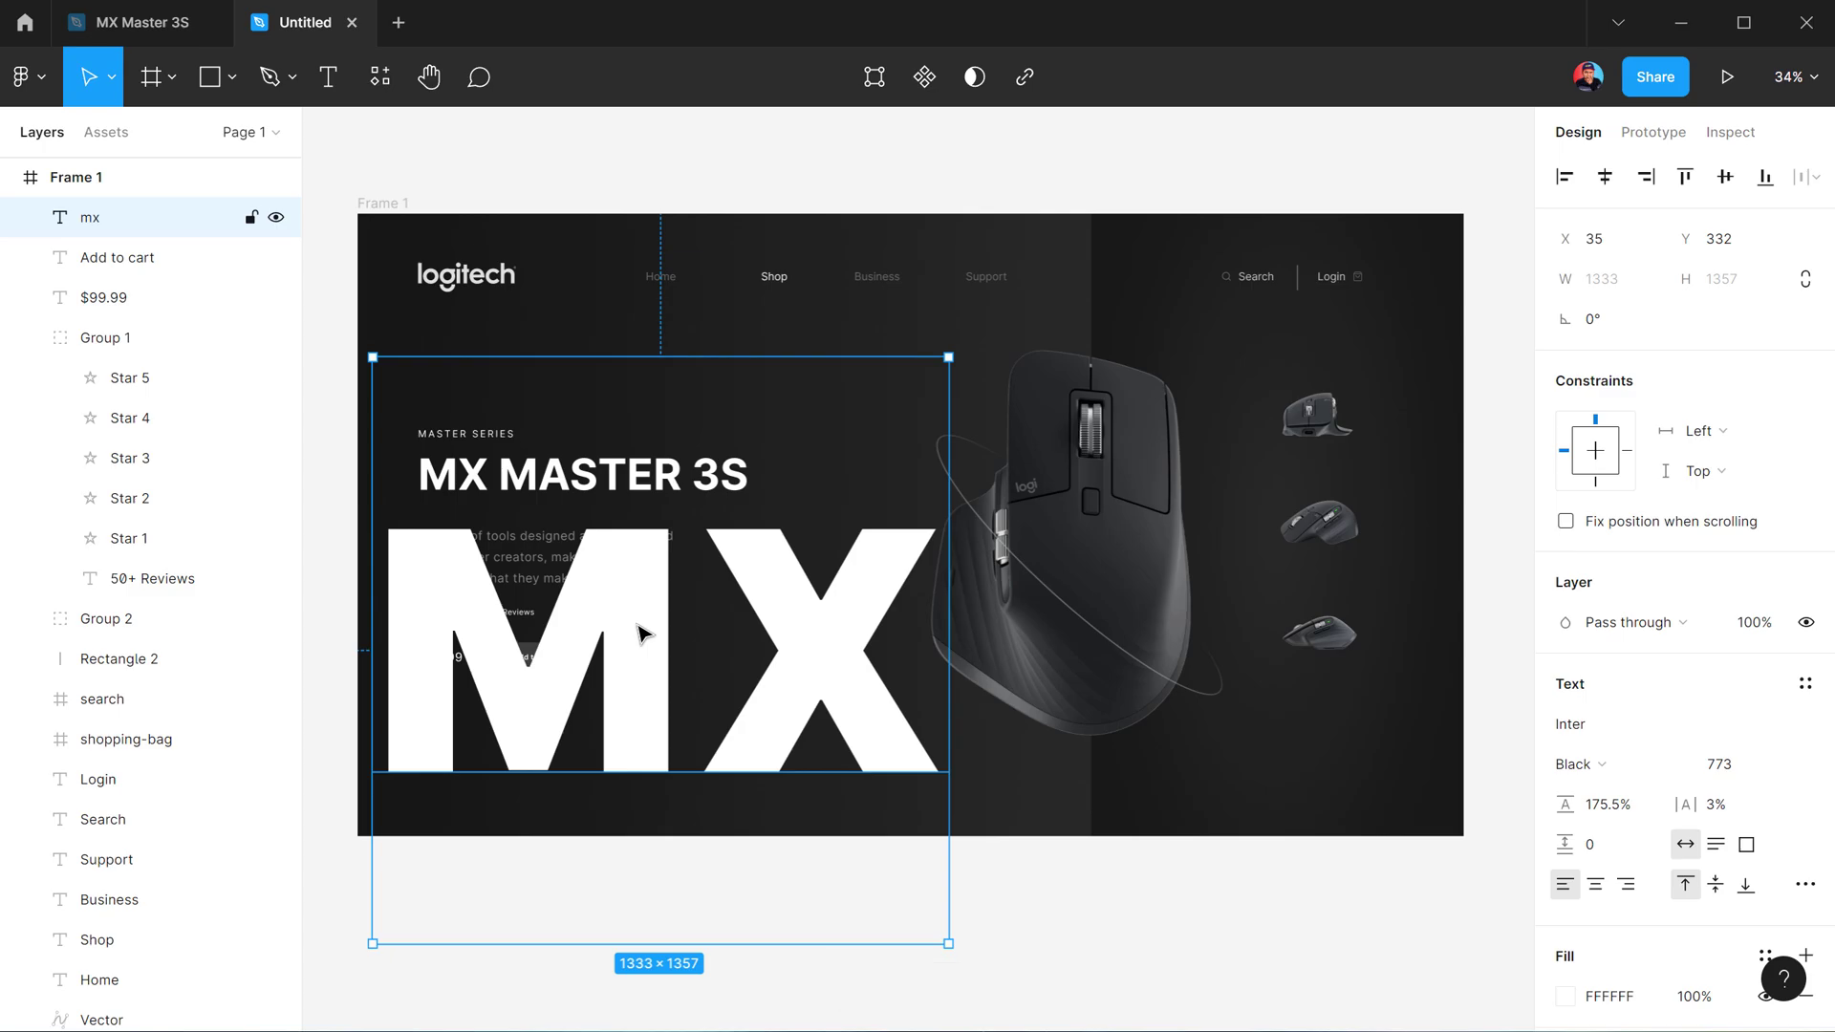
pyautogui.press('[')
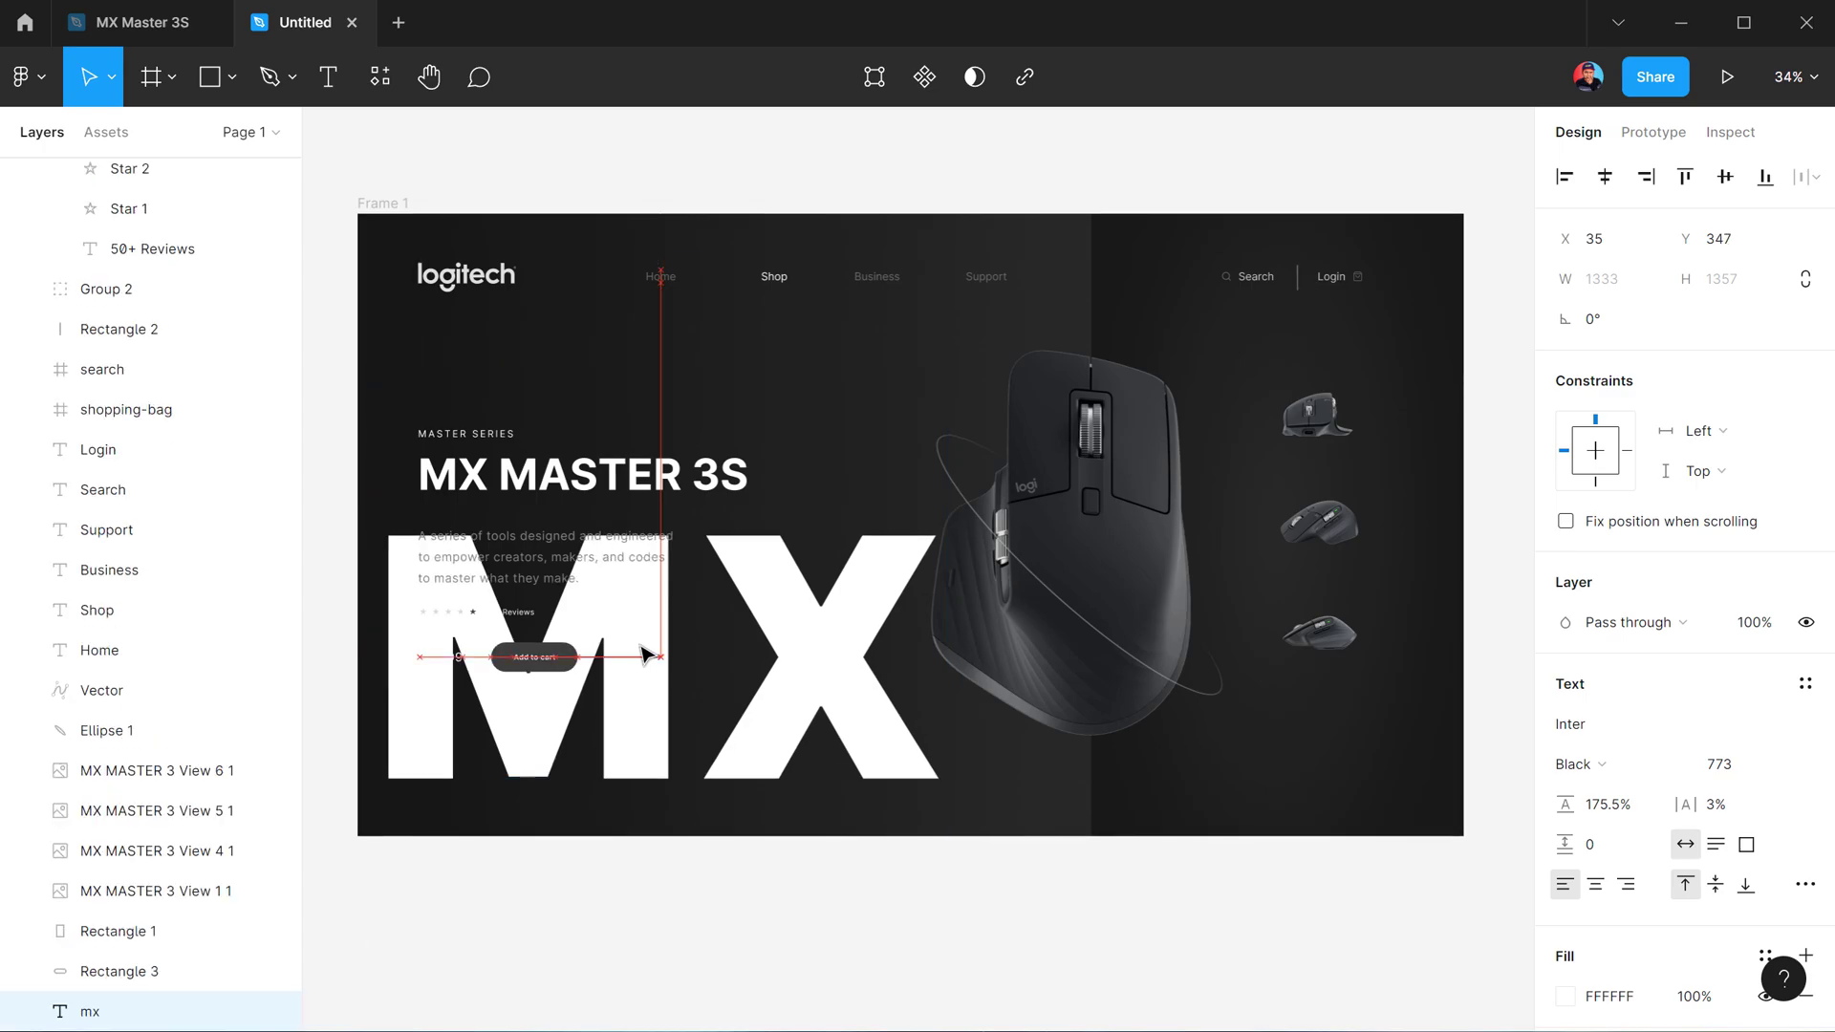
pyautogui.moveTo(949, 682); pyautogui.dragTo(946, 682)
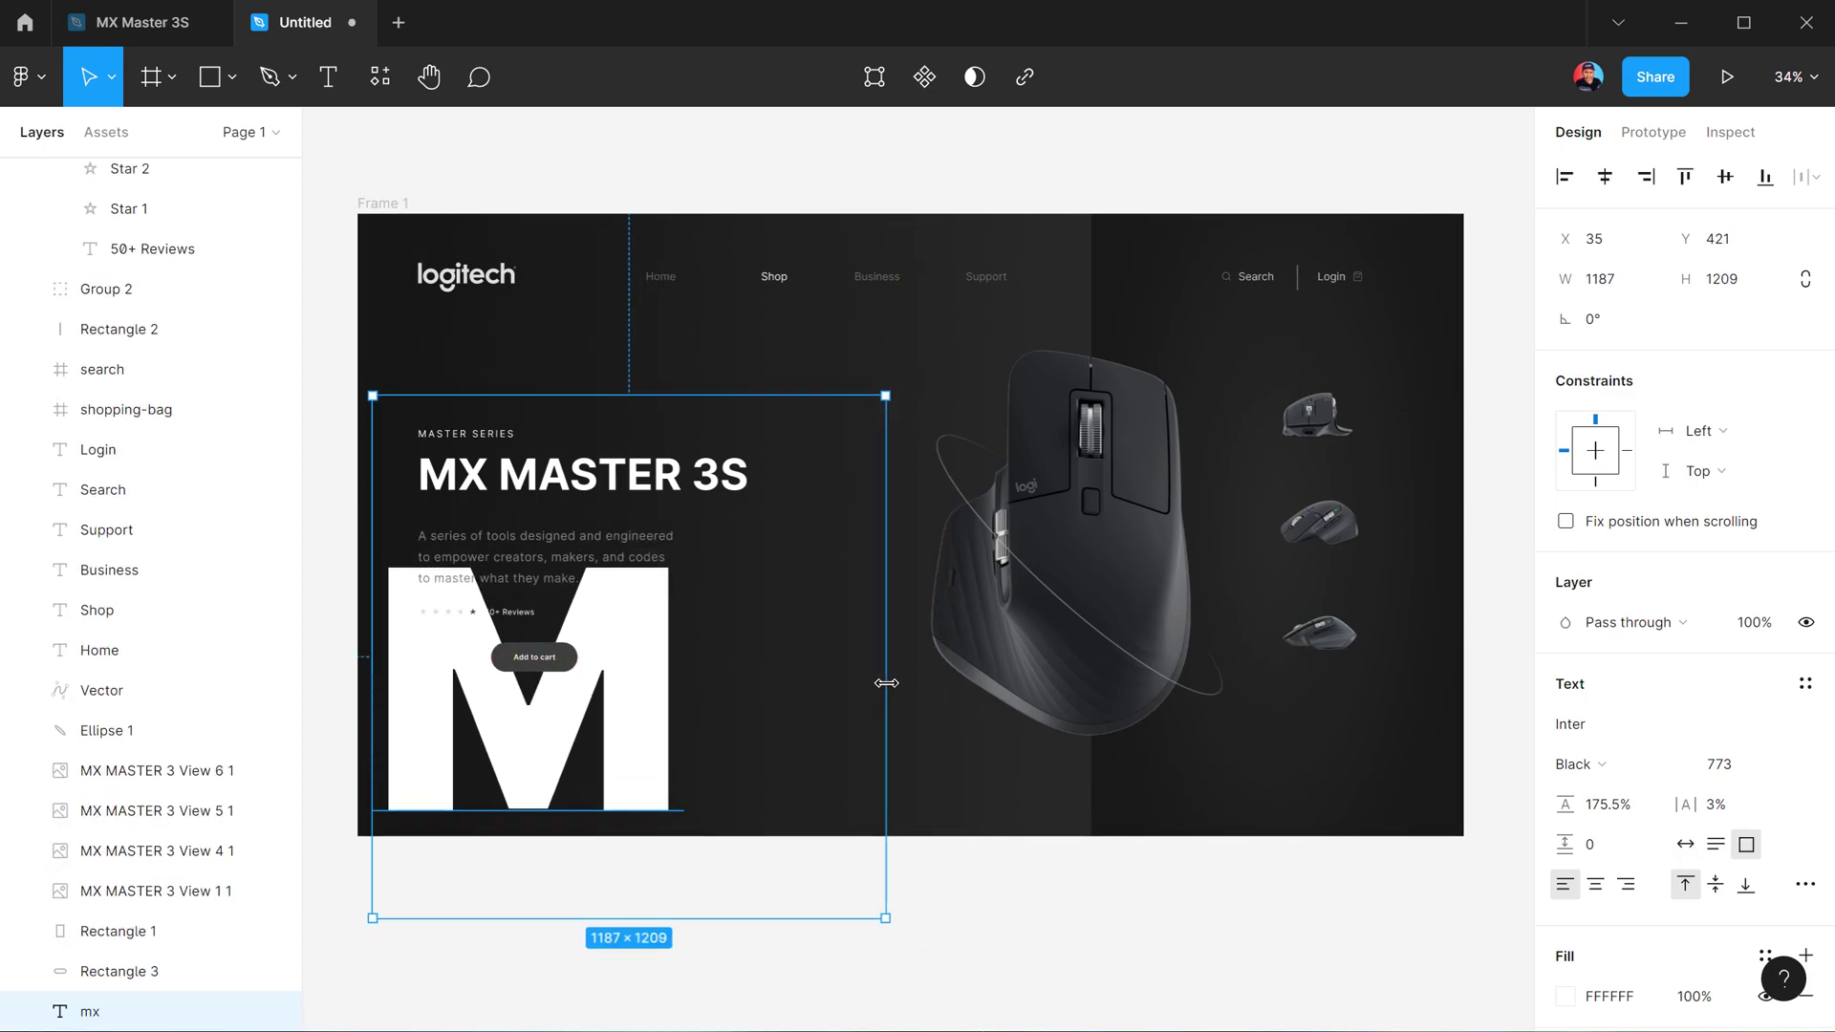
pyautogui.doubleClick(946, 683)
pyautogui.moveTo(1672, 769); pyautogui.dragTo(1462, 772)
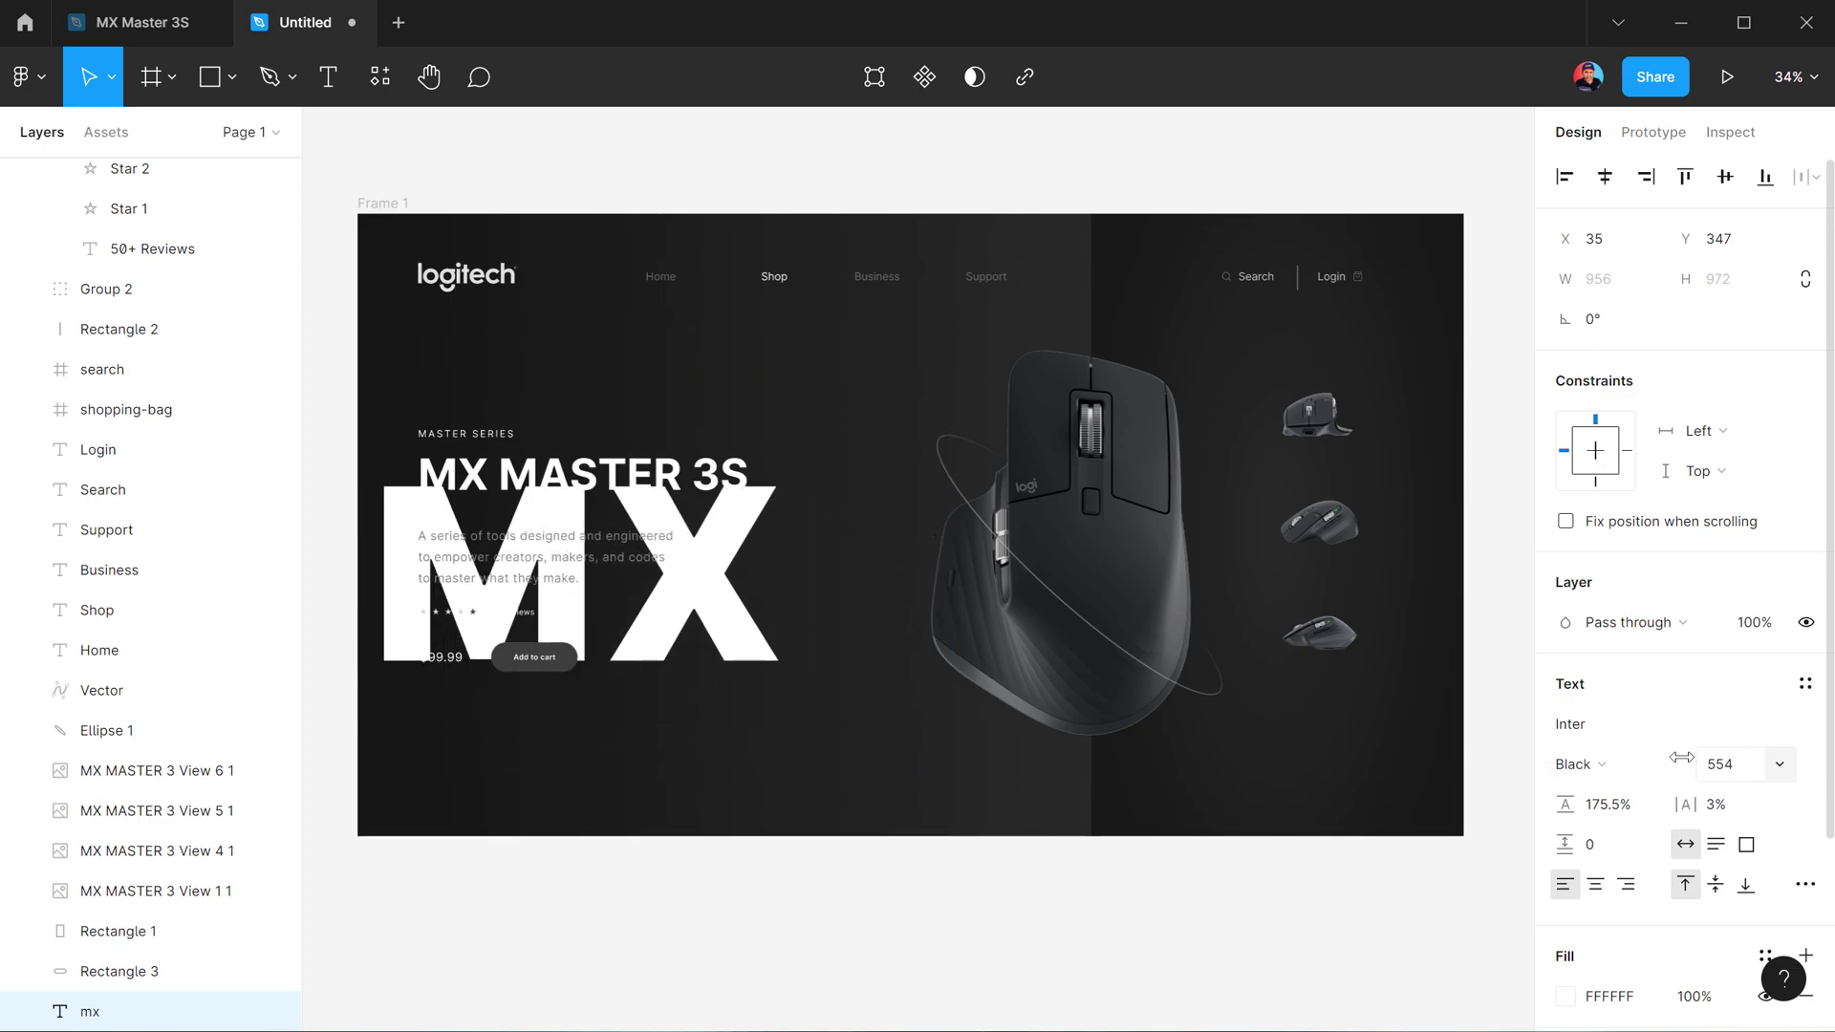
pyautogui.moveTo(753, 645); pyautogui.dragTo(767, 755)
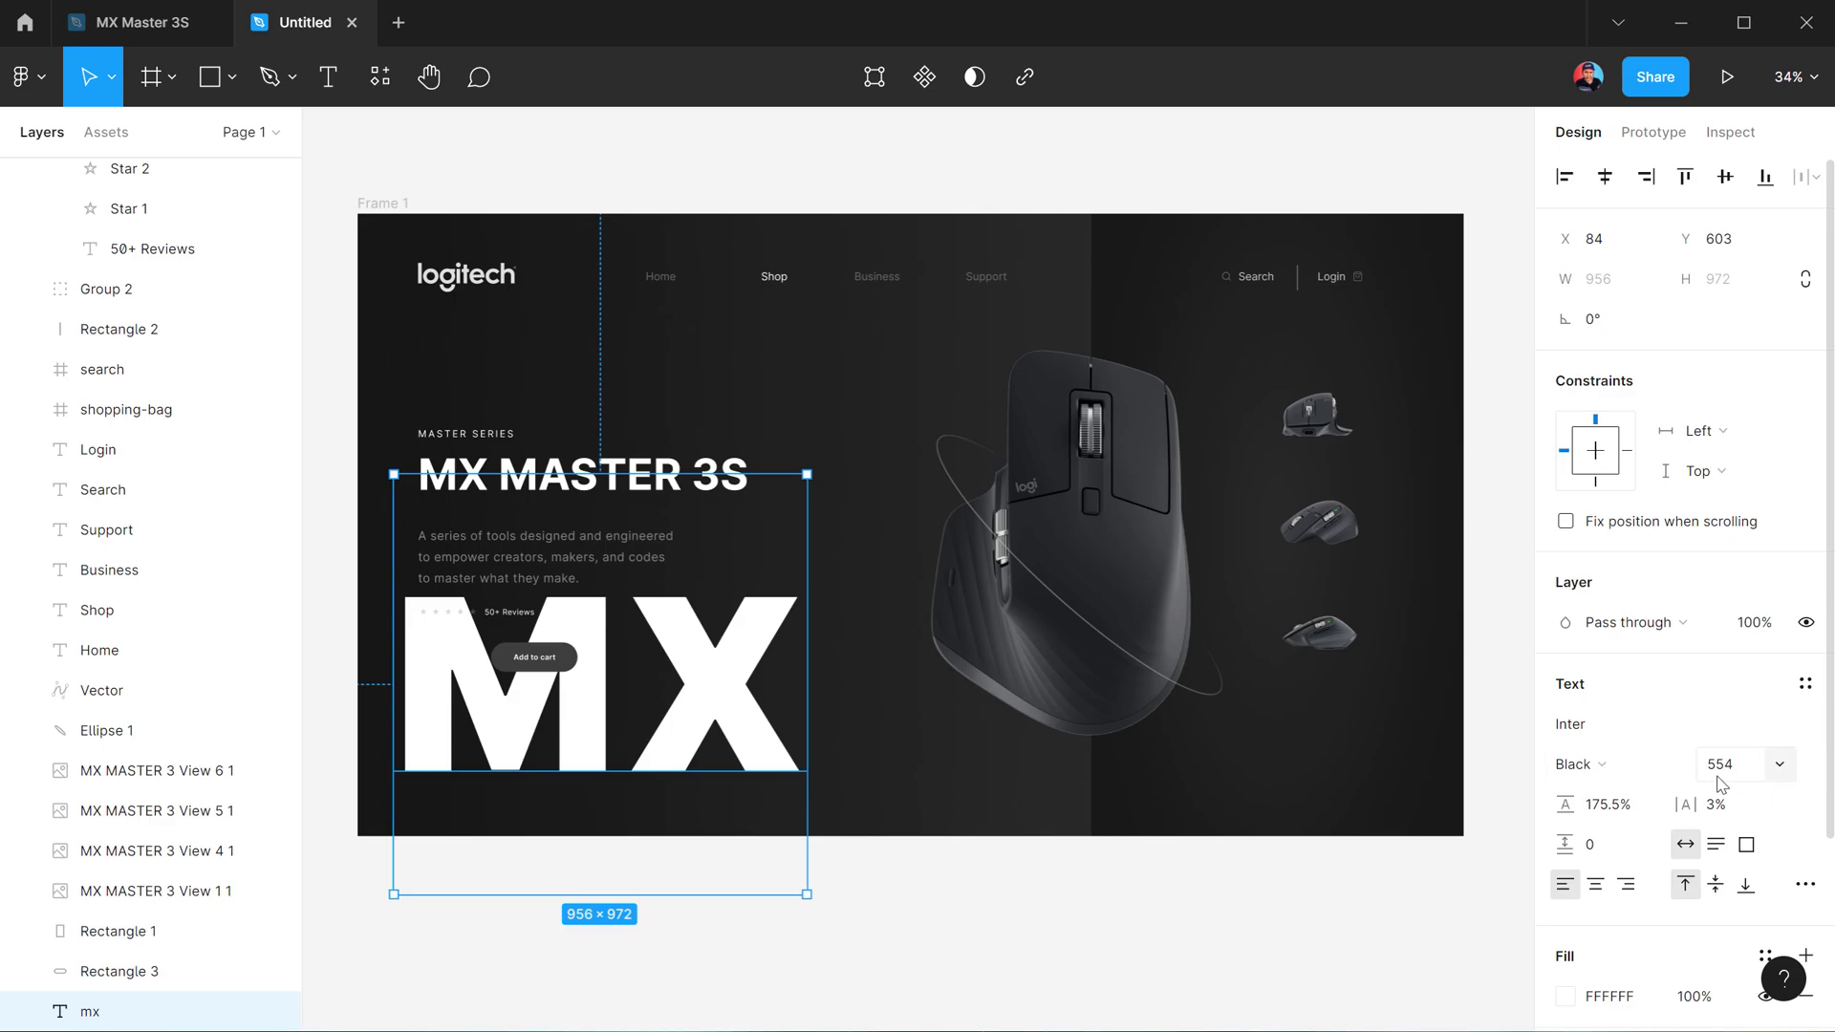
# Replace MX's white fill with a 2 px 929292 outline stroke at 15% opacity
pyautogui.scroll(-3, 1803, 860)
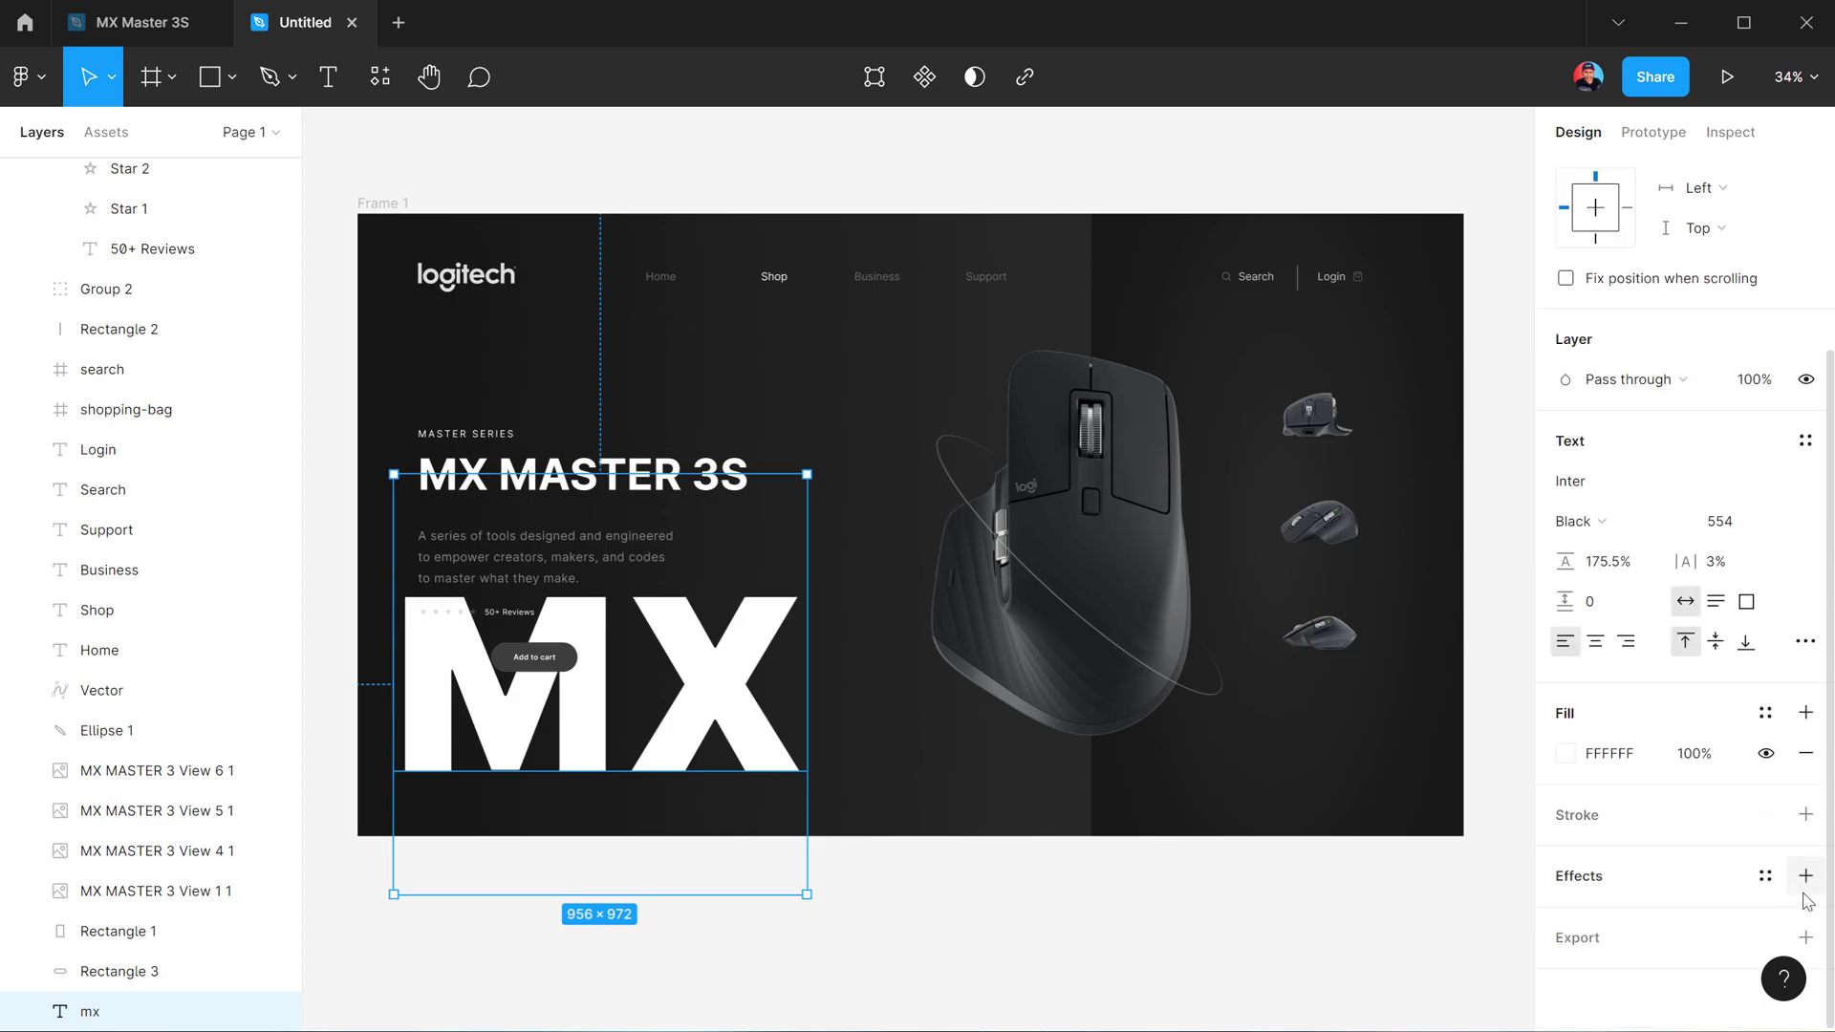
pyautogui.click(1805, 755)
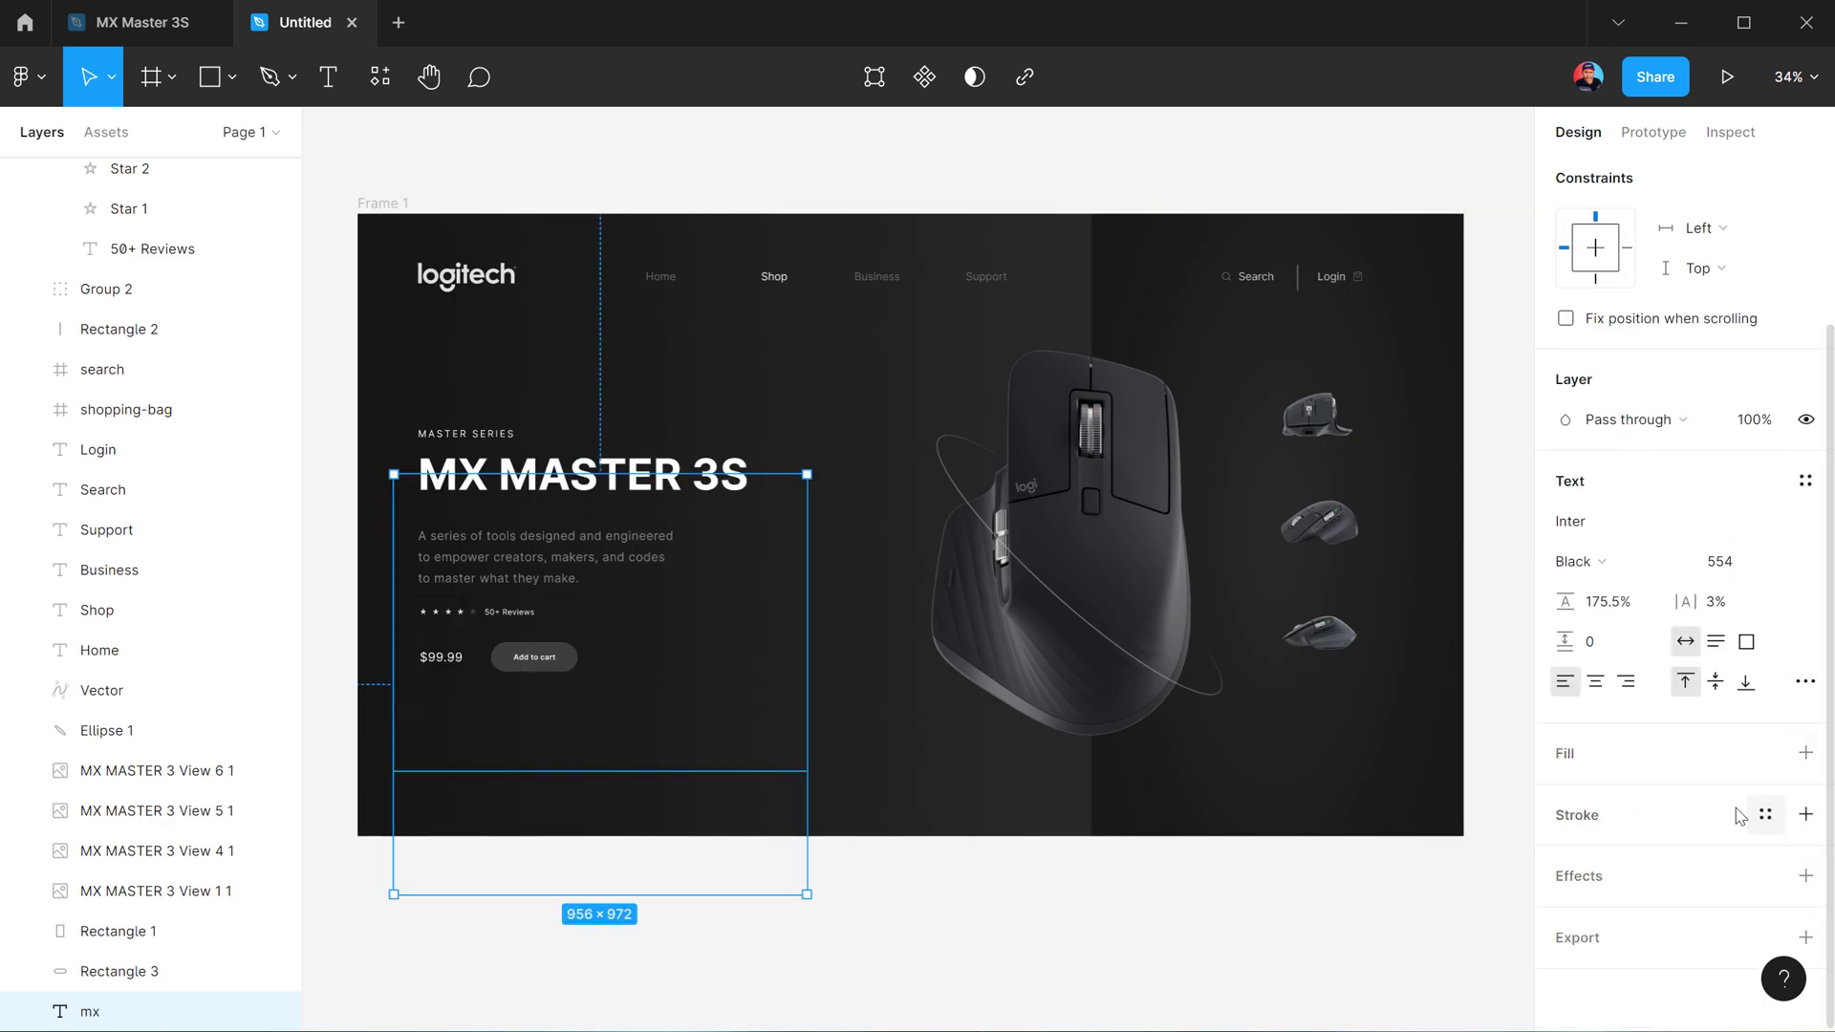
pyautogui.click(1805, 814)
pyautogui.click(1565, 854)
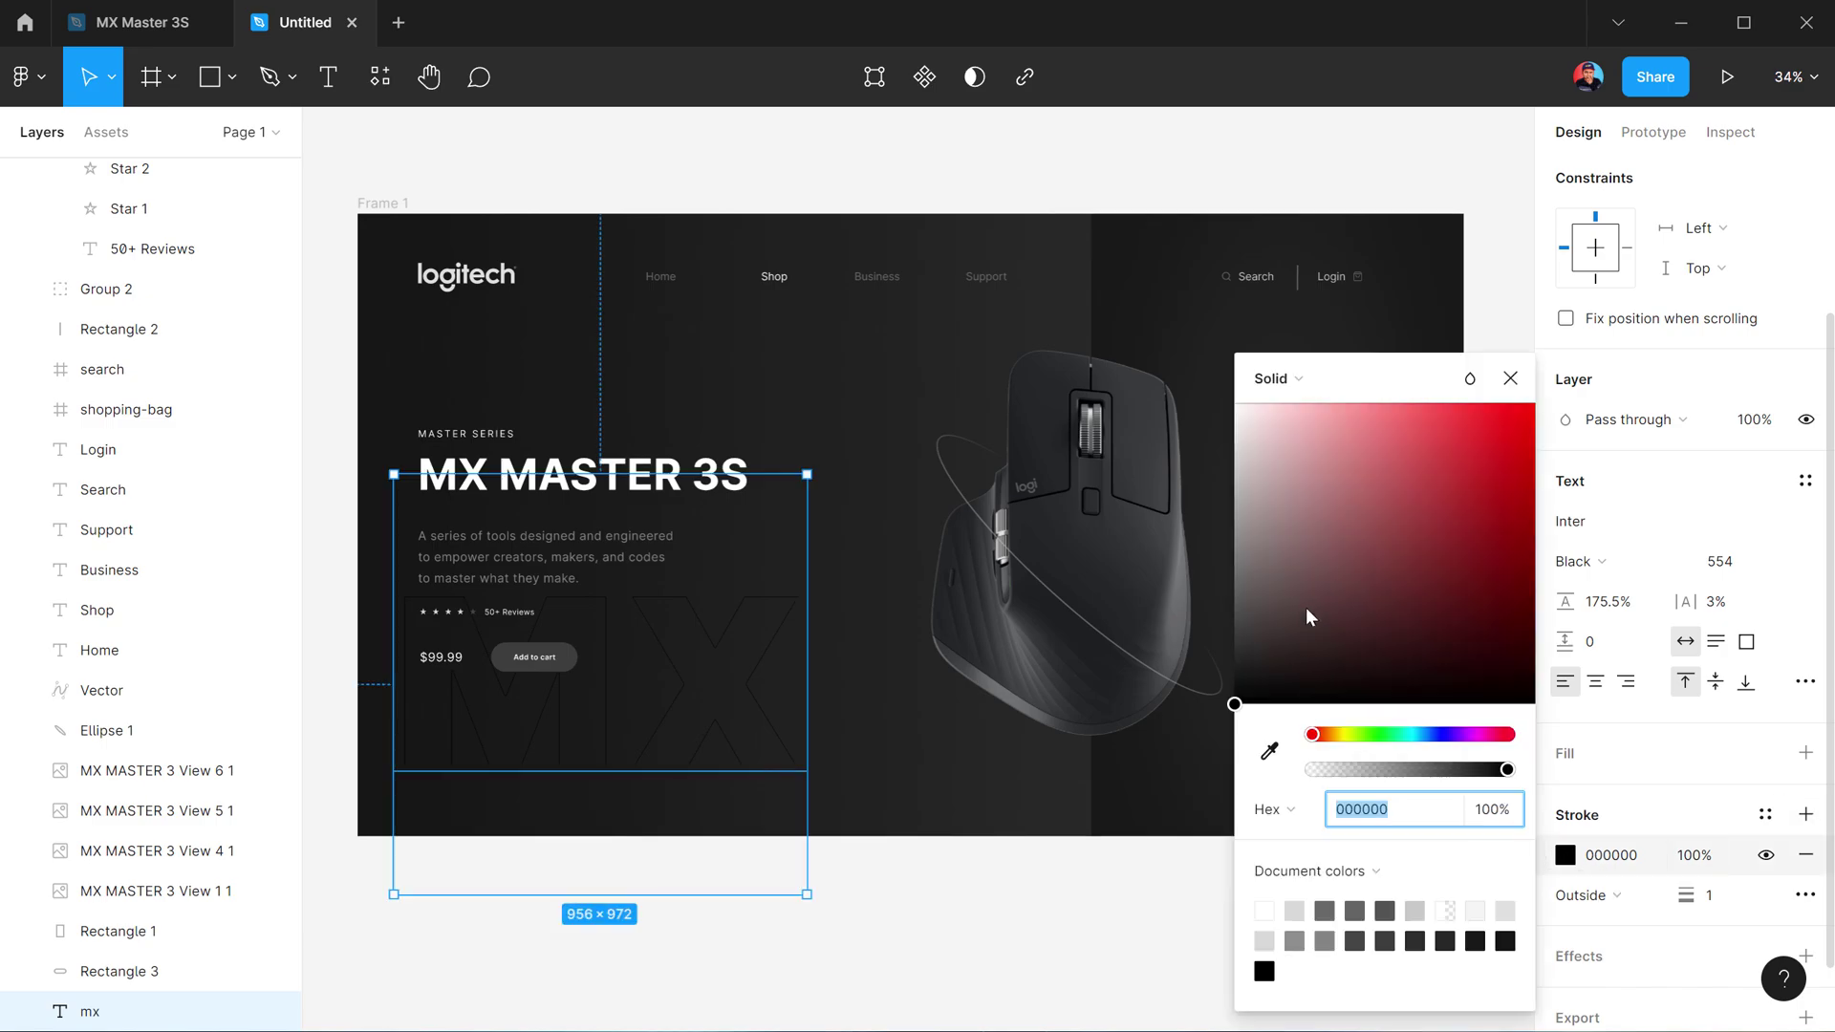
pyautogui.moveTo(1311, 614)
pyautogui.mouseDown()
pyautogui.moveTo(1040, 299)
pyautogui.moveTo(1274, 483)
pyautogui.moveTo(1159, 594)
pyautogui.moveTo(1204, 531)
pyautogui.mouseUp()
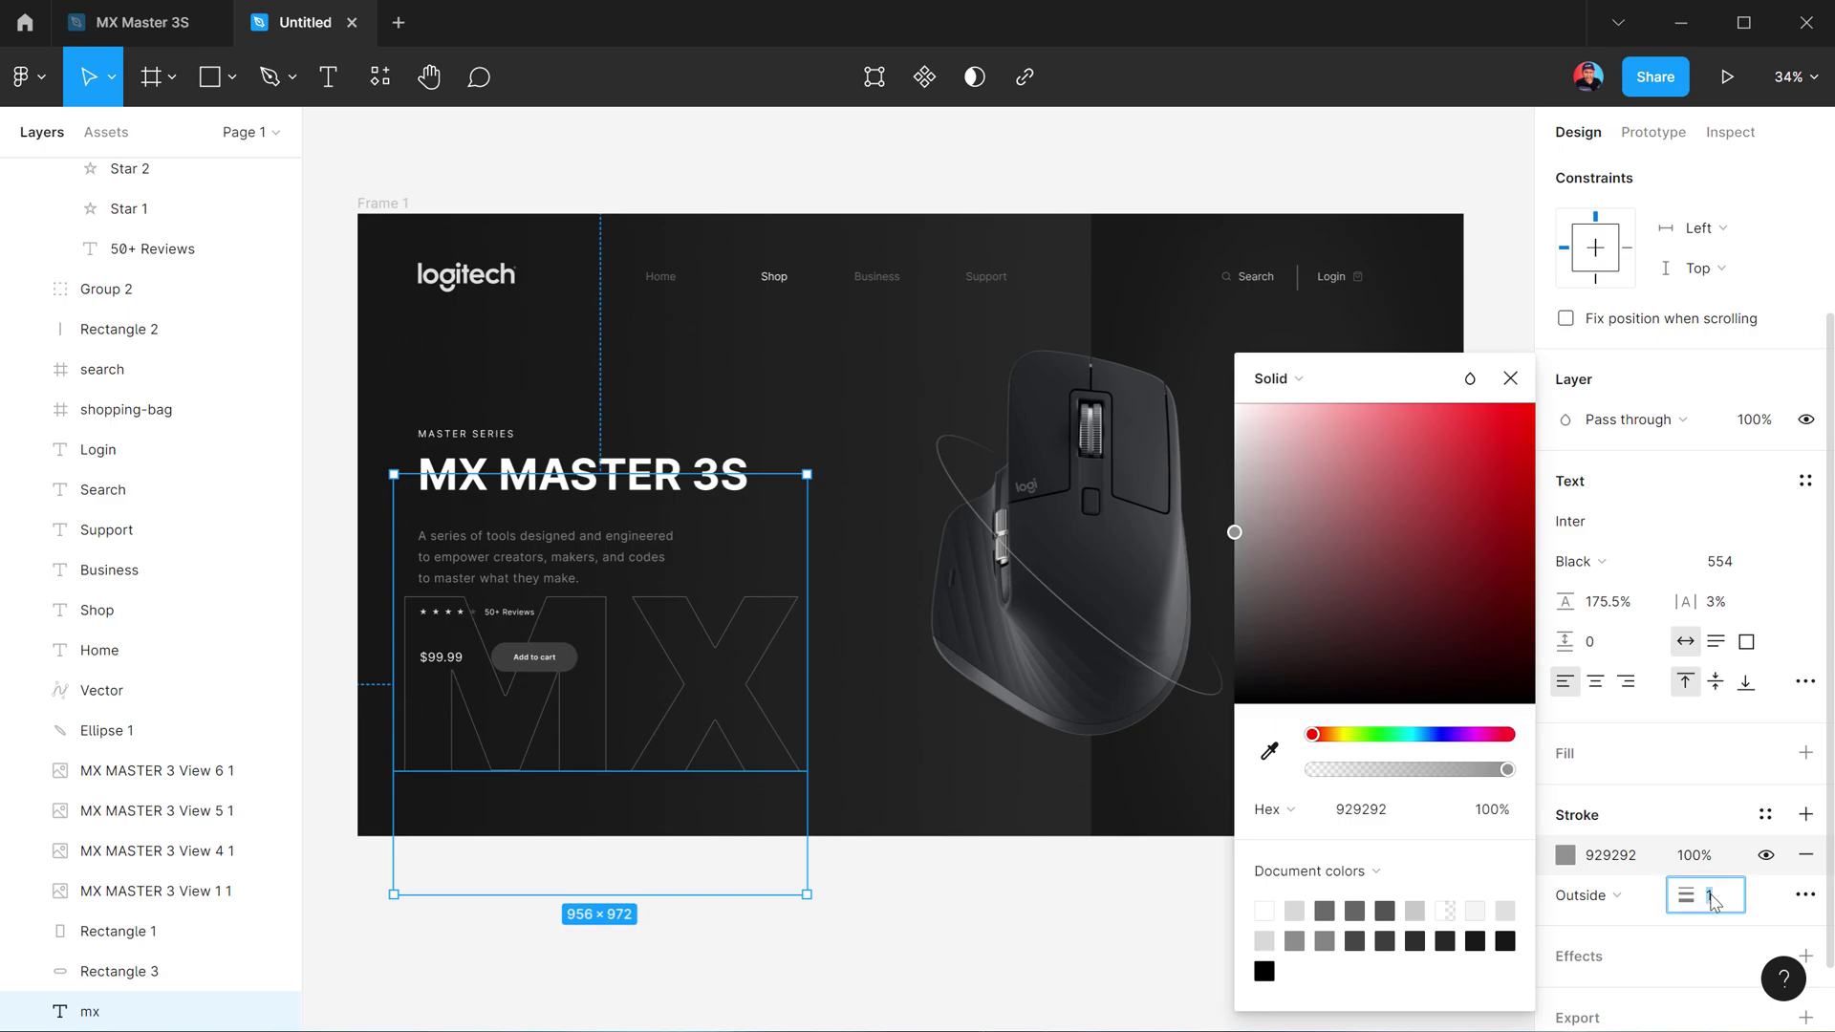
pyautogui.write('2')
pyautogui.press('Return')
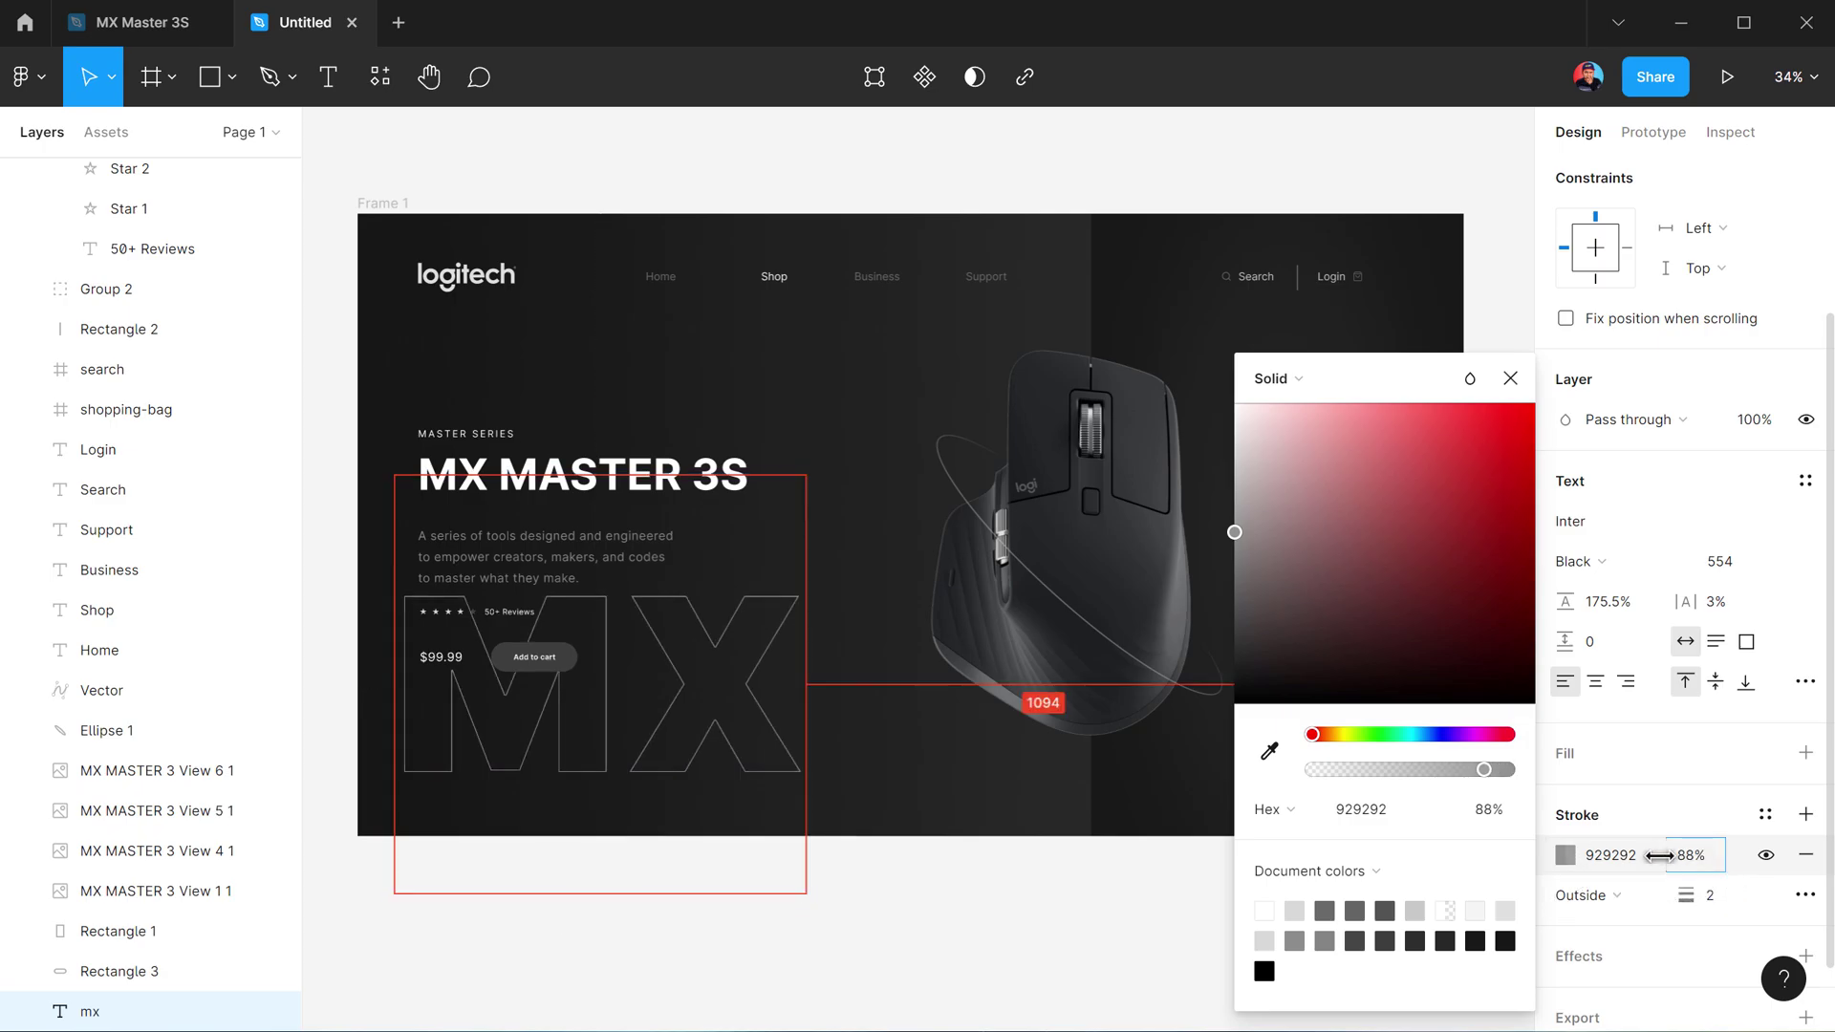
pyautogui.moveTo(1689, 855)
pyautogui.mouseDown()
pyautogui.moveTo(1457, 889)
pyautogui.moveTo(1018, 892)
pyautogui.mouseUp()
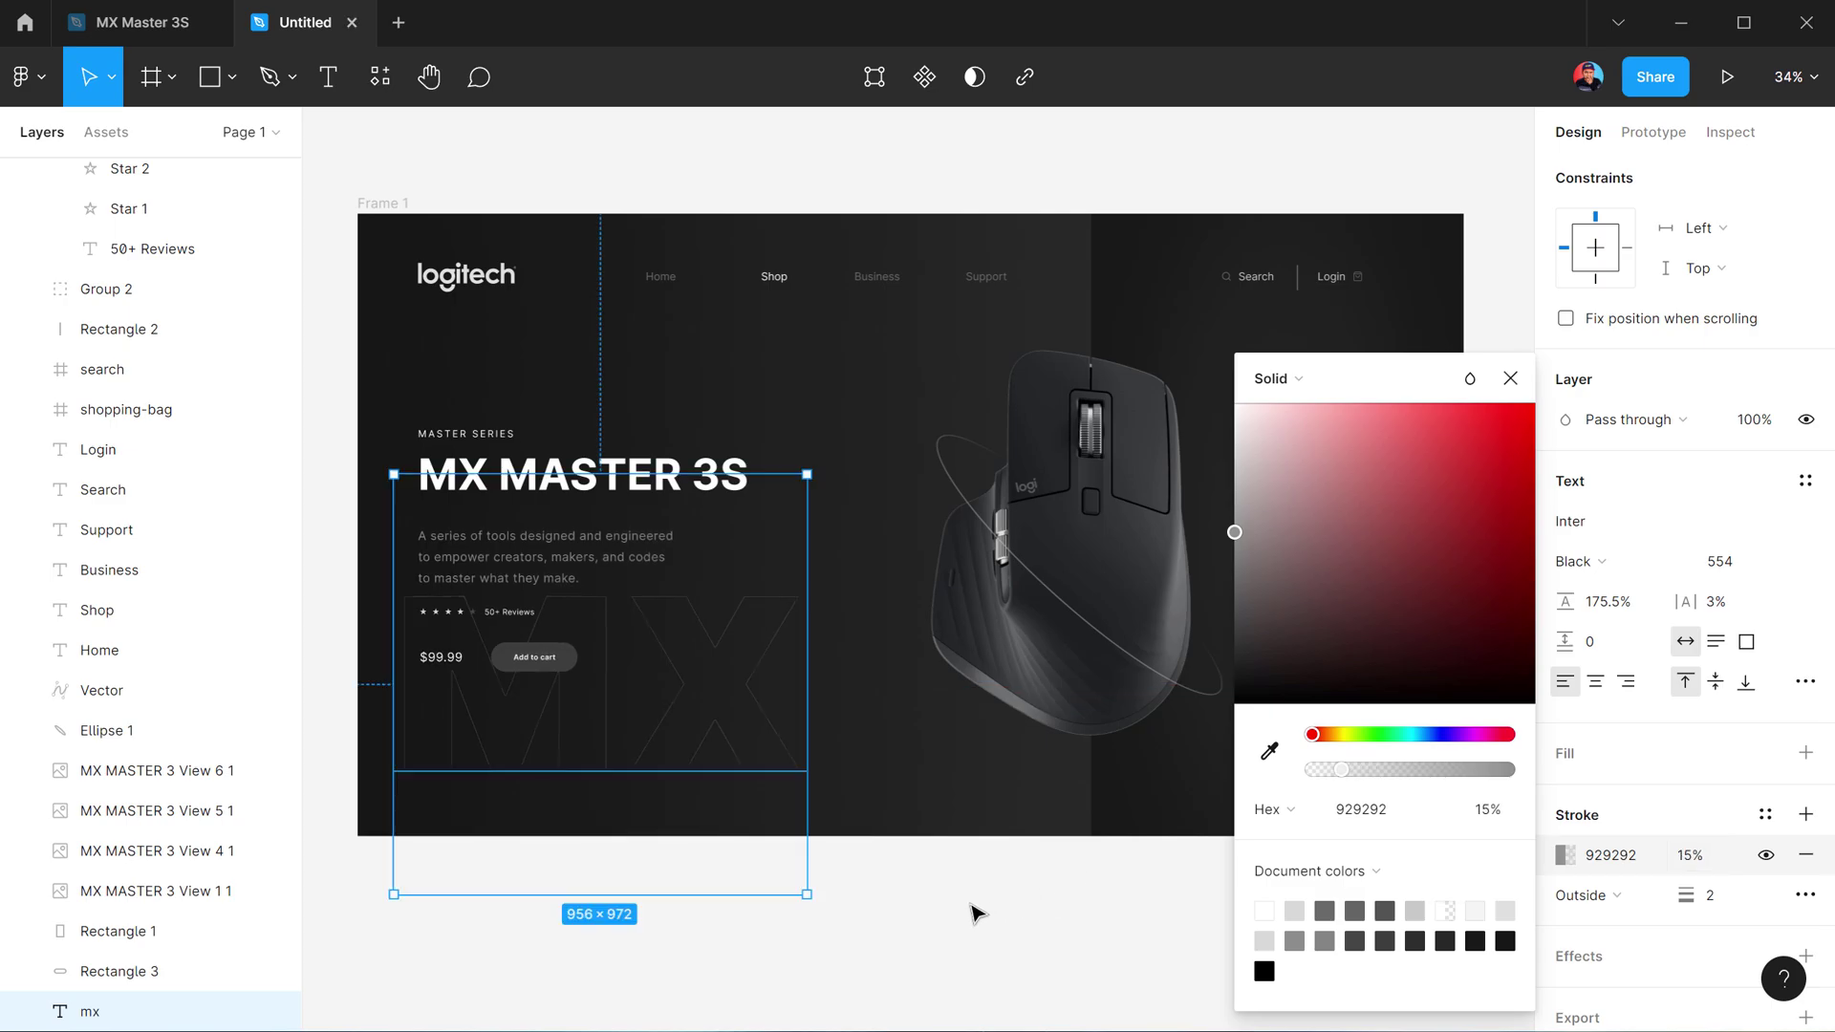
pyautogui.click(977, 913)
pyautogui.moveTo(774, 684)
pyautogui.mouseDown()
pyautogui.moveTo(664, 684)
pyautogui.moveTo(738, 697)
pyautogui.mouseUp()
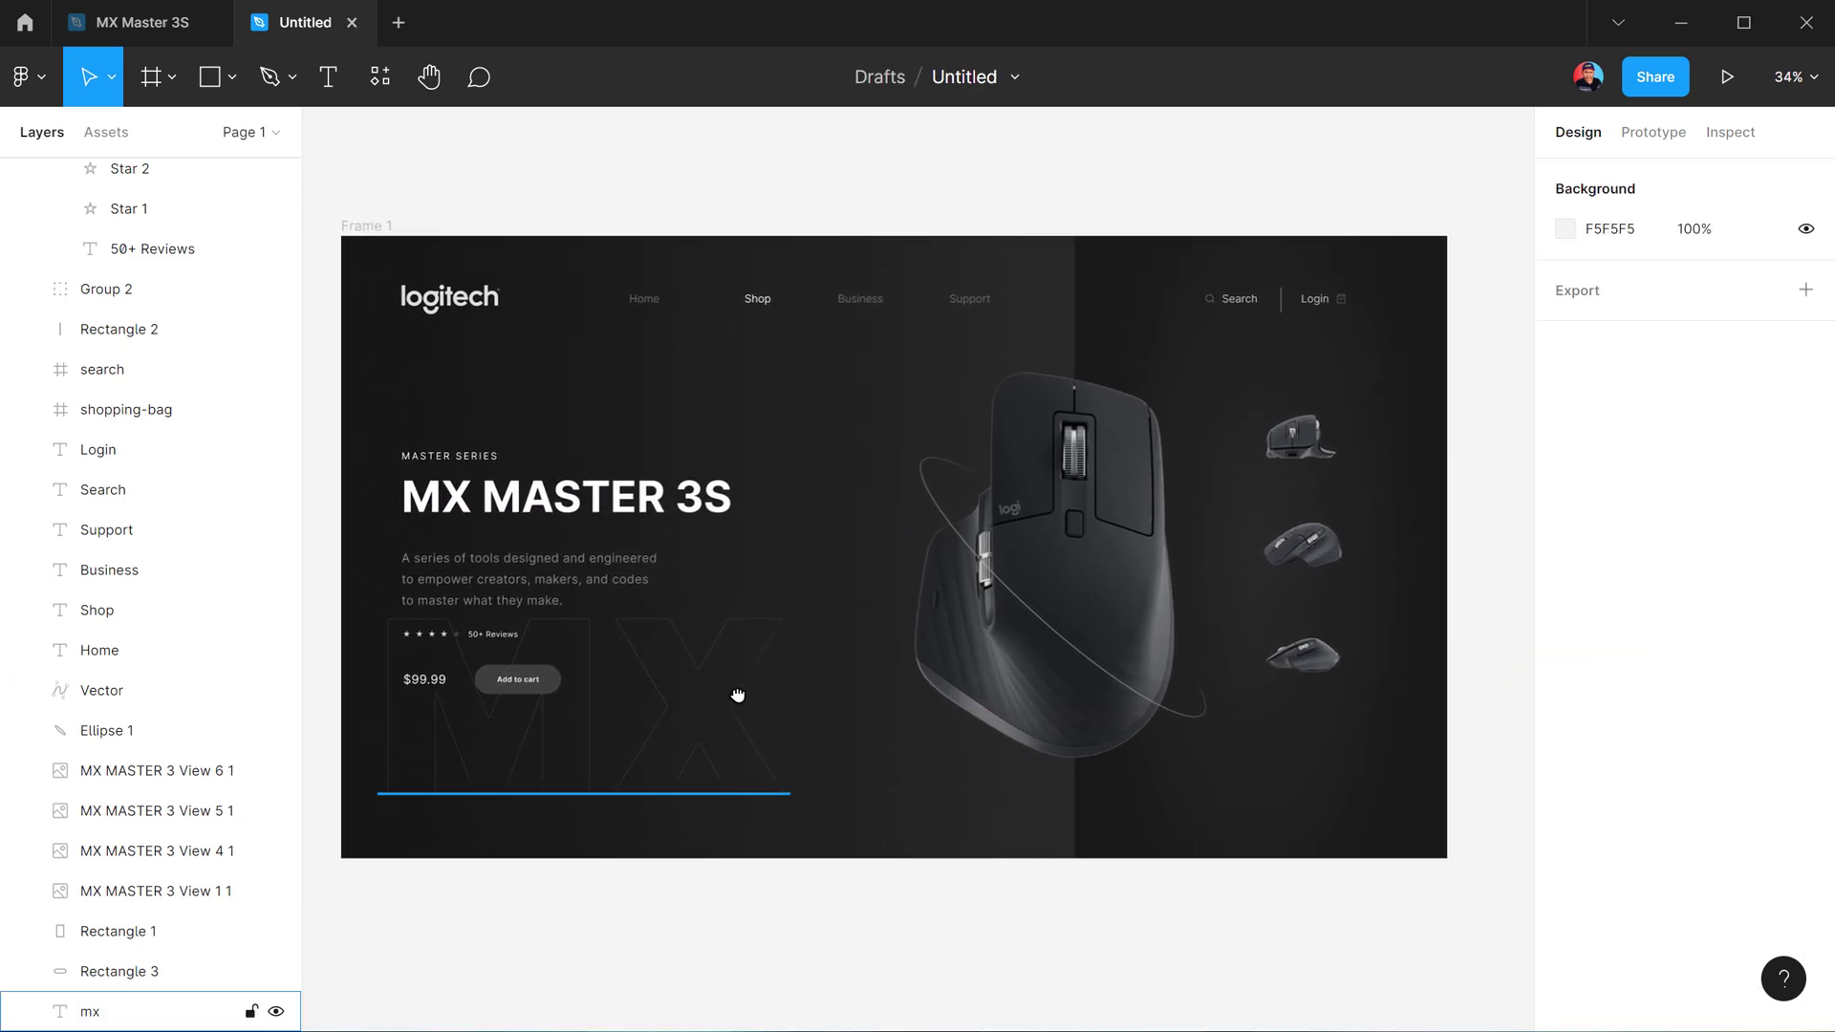
# Slightly adjust the first colour stop of Frame 1's dark linear gradient fill
pyautogui.scroll(2, 102, 277)
pyautogui.scroll(3, 96, 382)
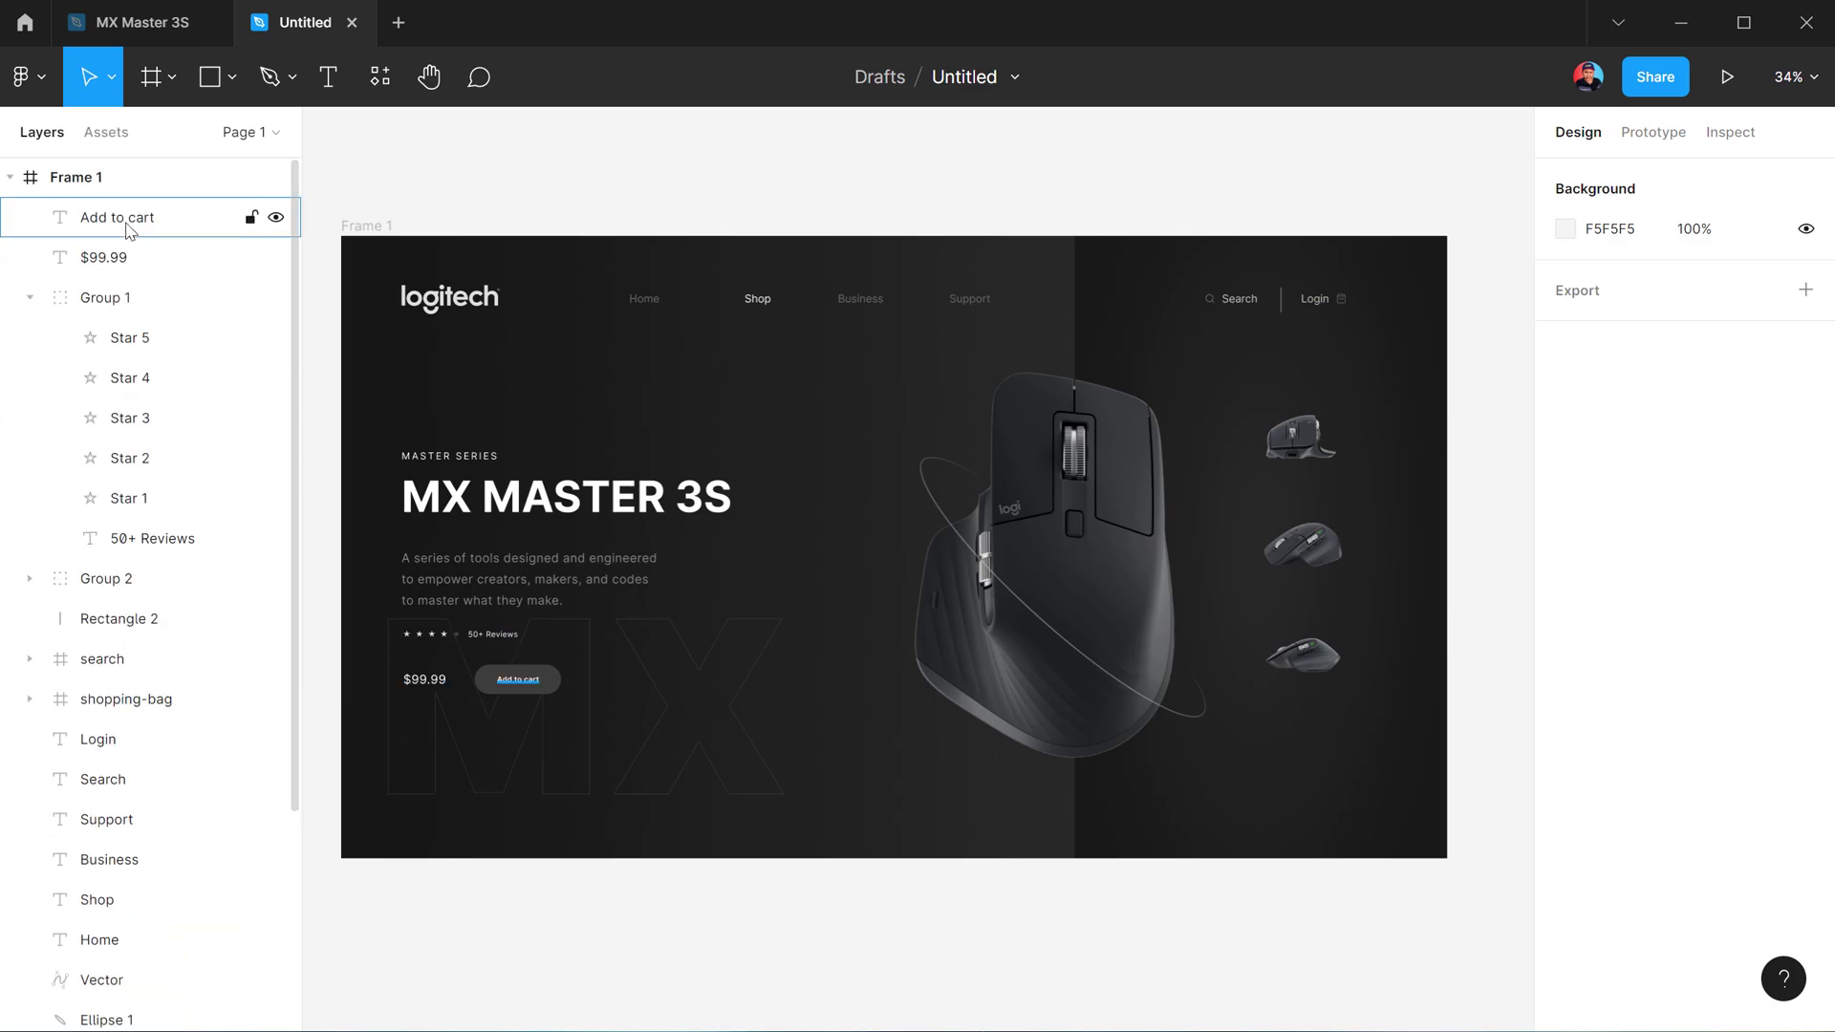
pyautogui.click(119, 191)
pyautogui.click(1565, 764)
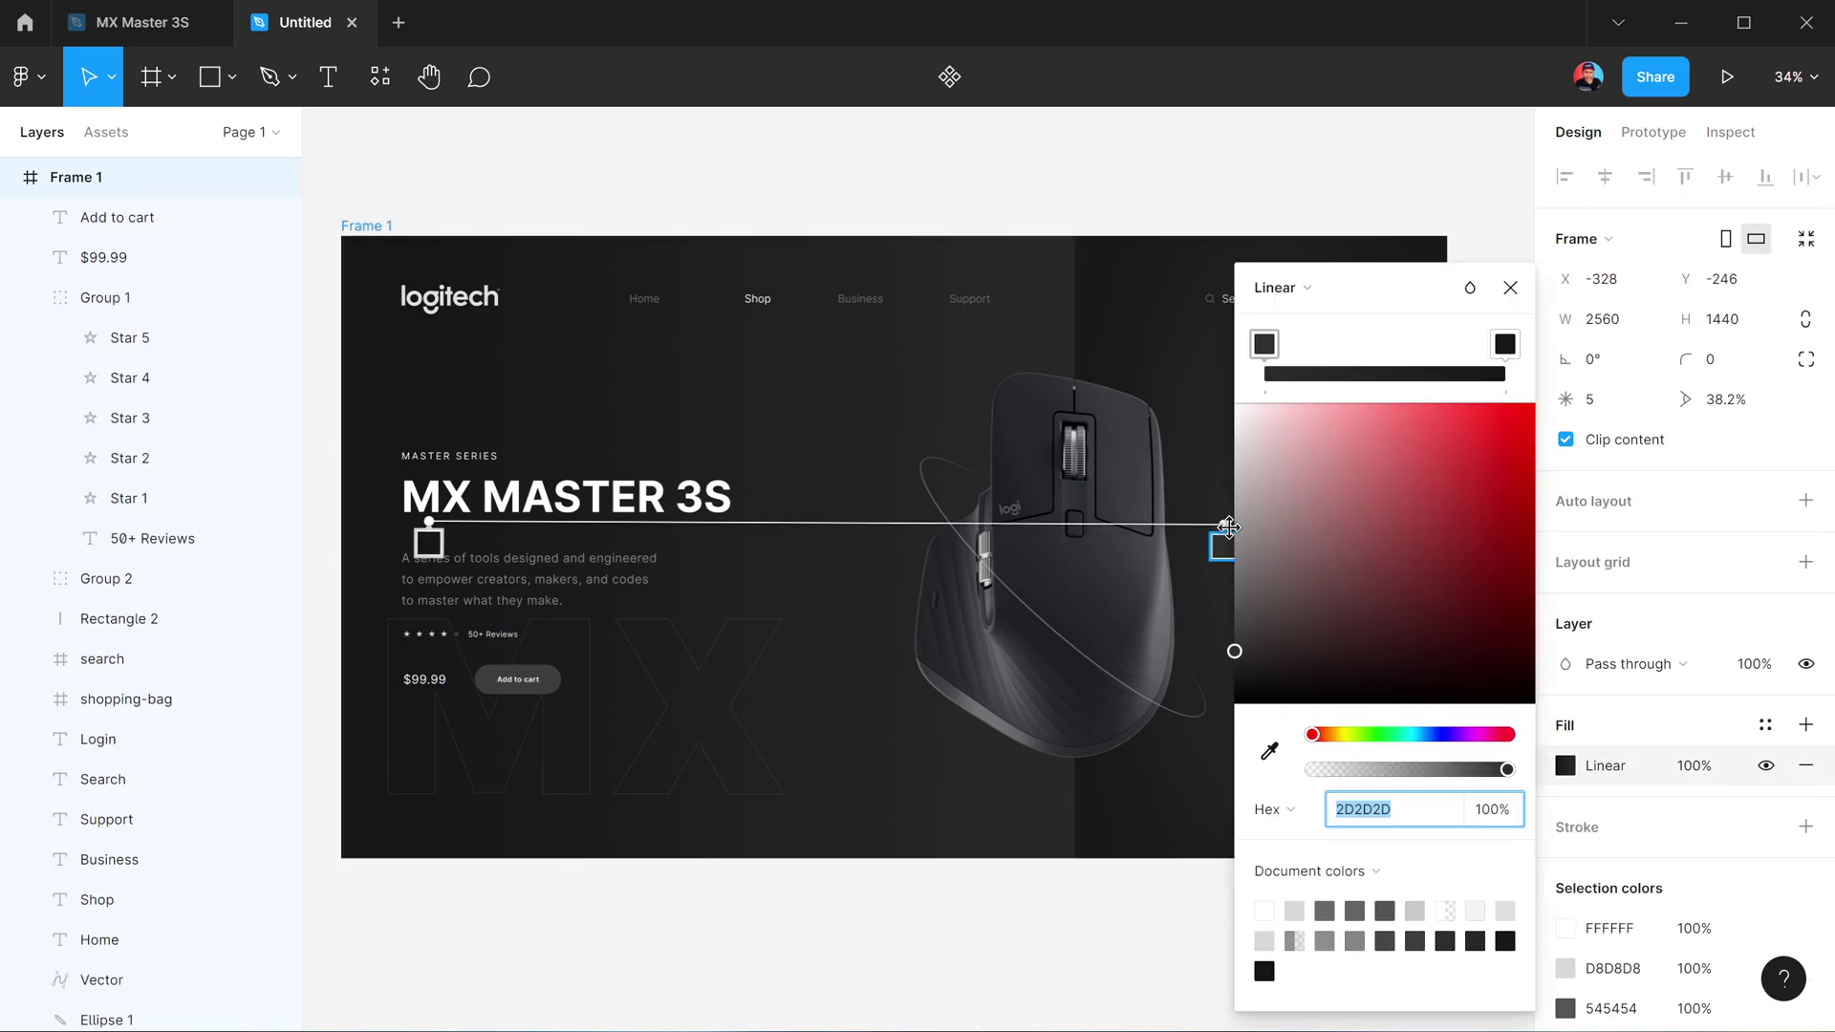
pyautogui.moveTo(1247, 651); pyautogui.dragTo(1233, 660)
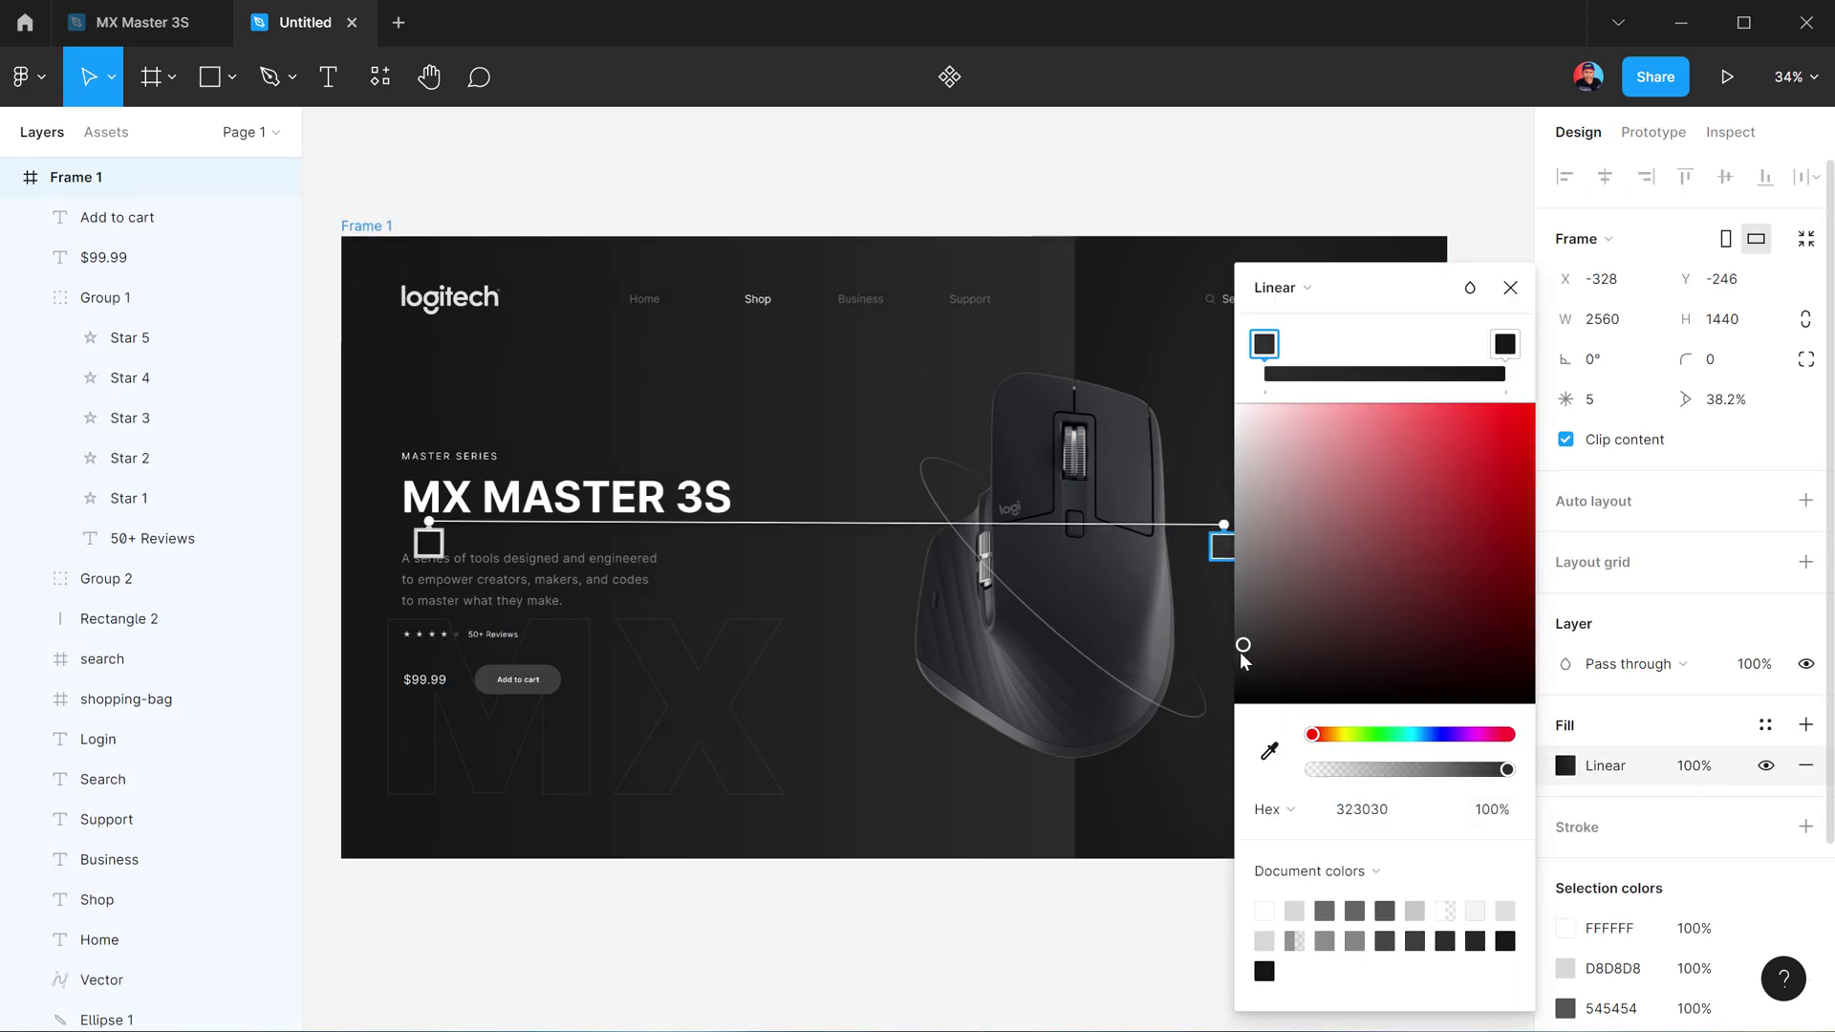
pyautogui.press('Escape')
pyautogui.press('Escape')
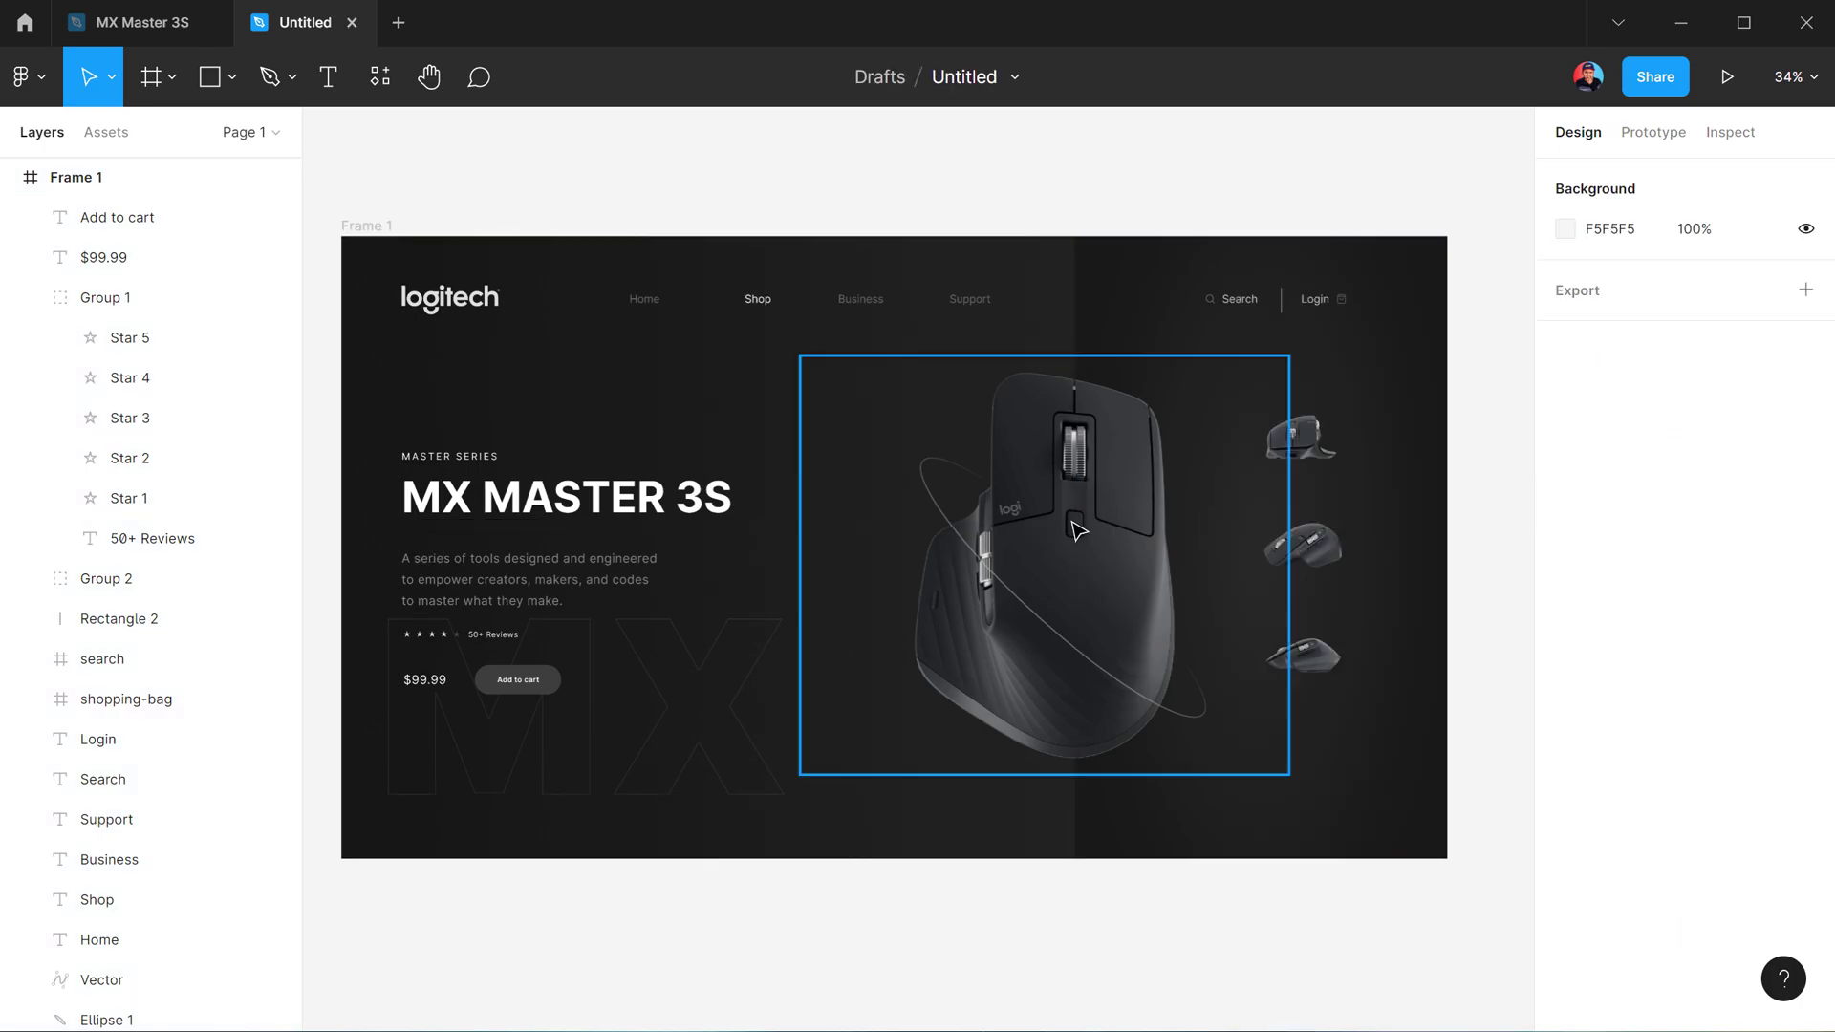
# Give the large mouse image a black drop shadow with blur 187 at 28% opacity
pyautogui.click(1077, 530)
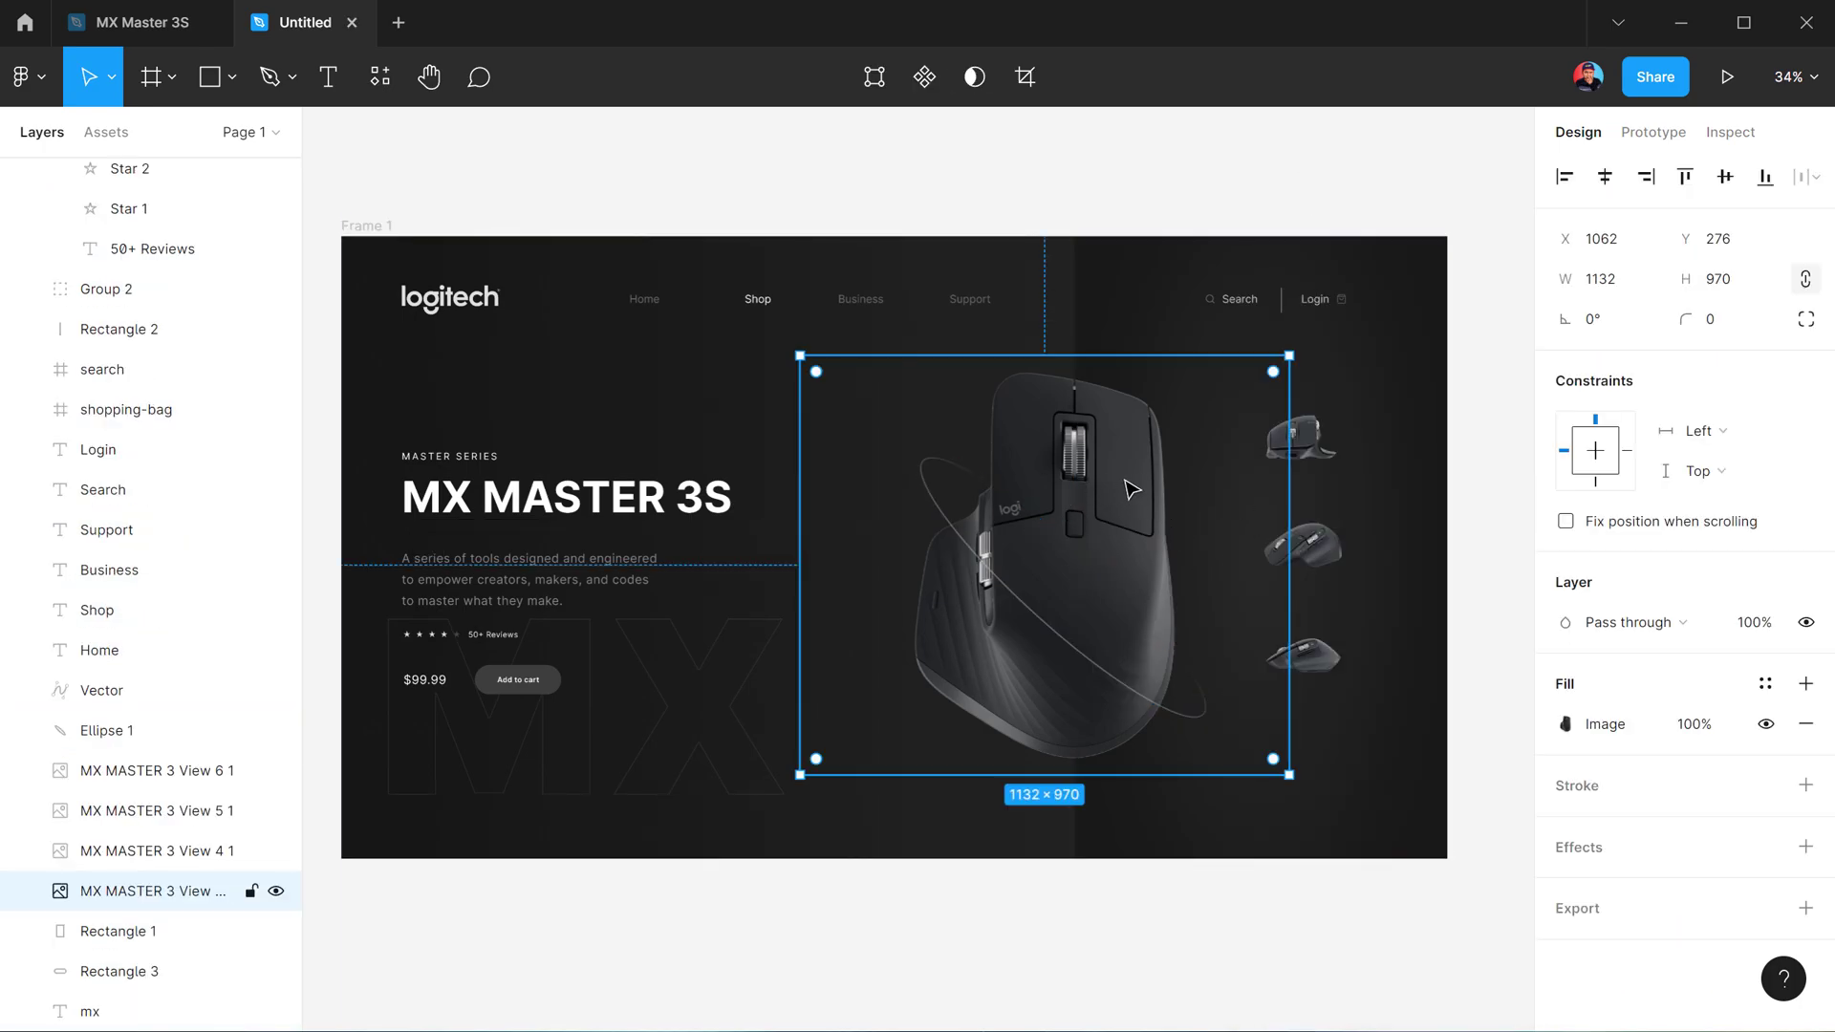
pyautogui.click(1805, 846)
pyautogui.click(1564, 887)
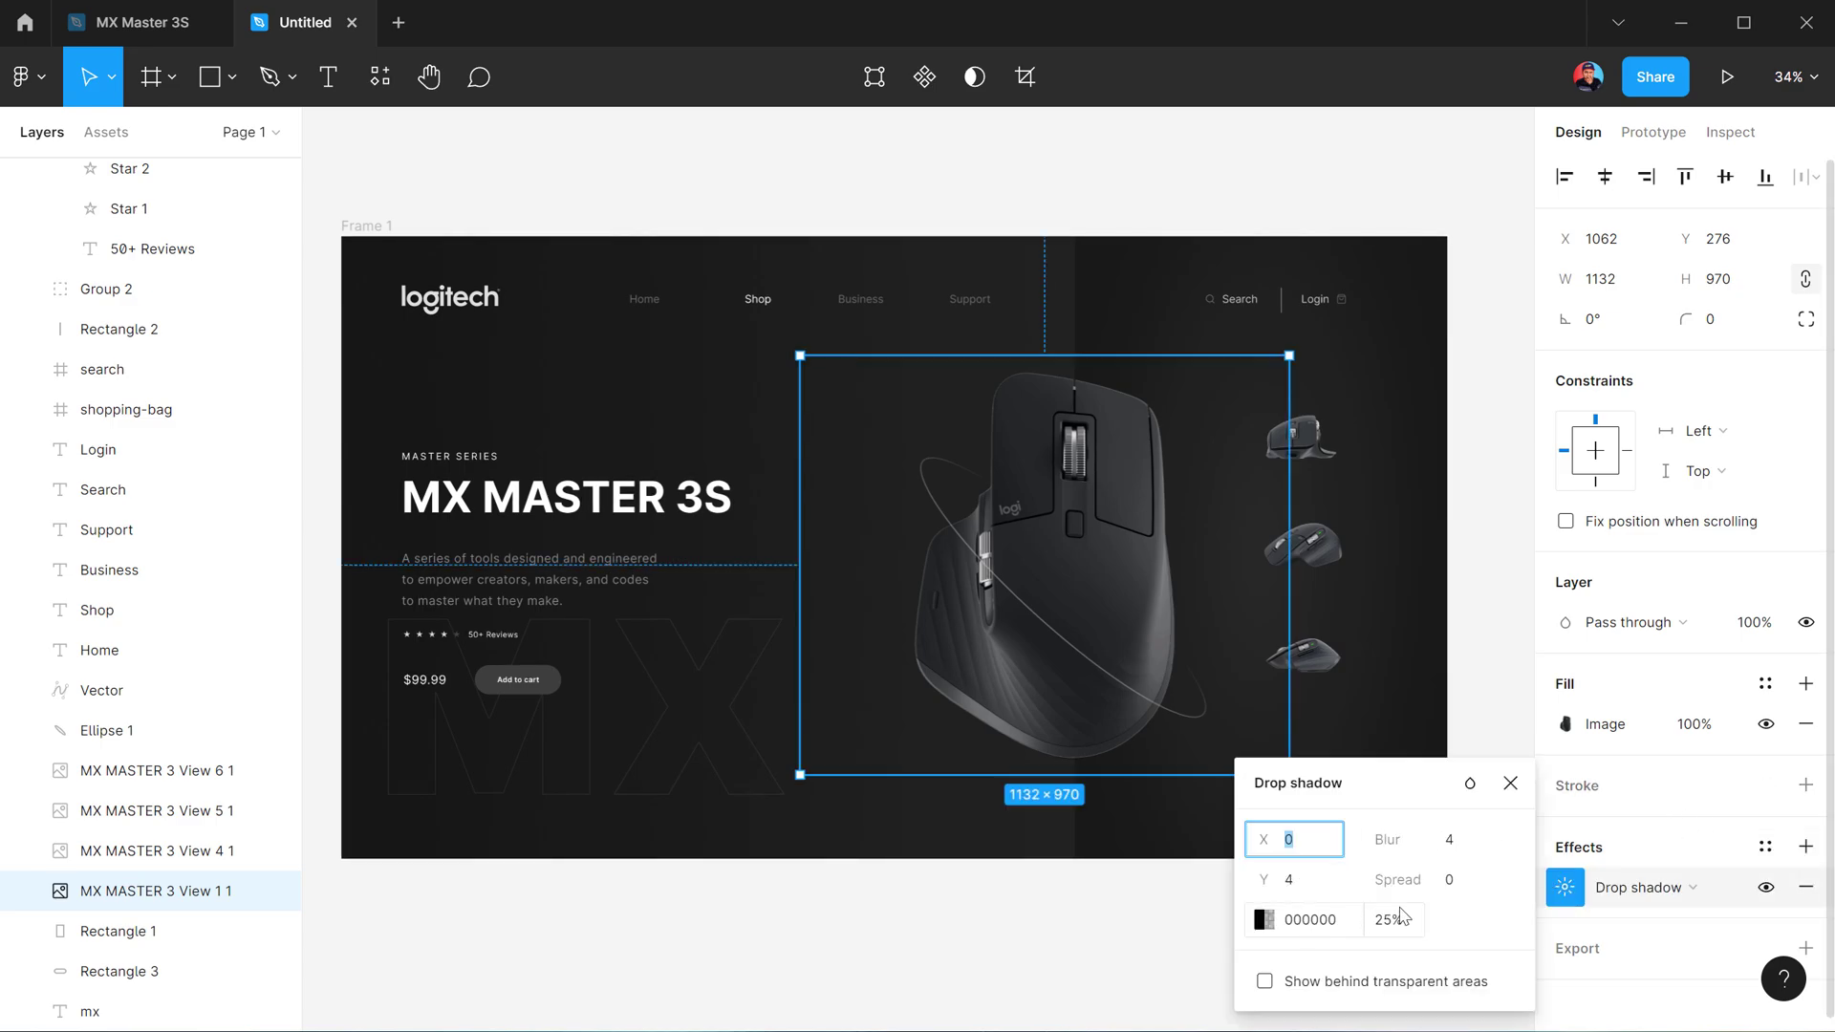
pyautogui.moveTo(1376, 918); pyautogui.dragTo(1406, 918)
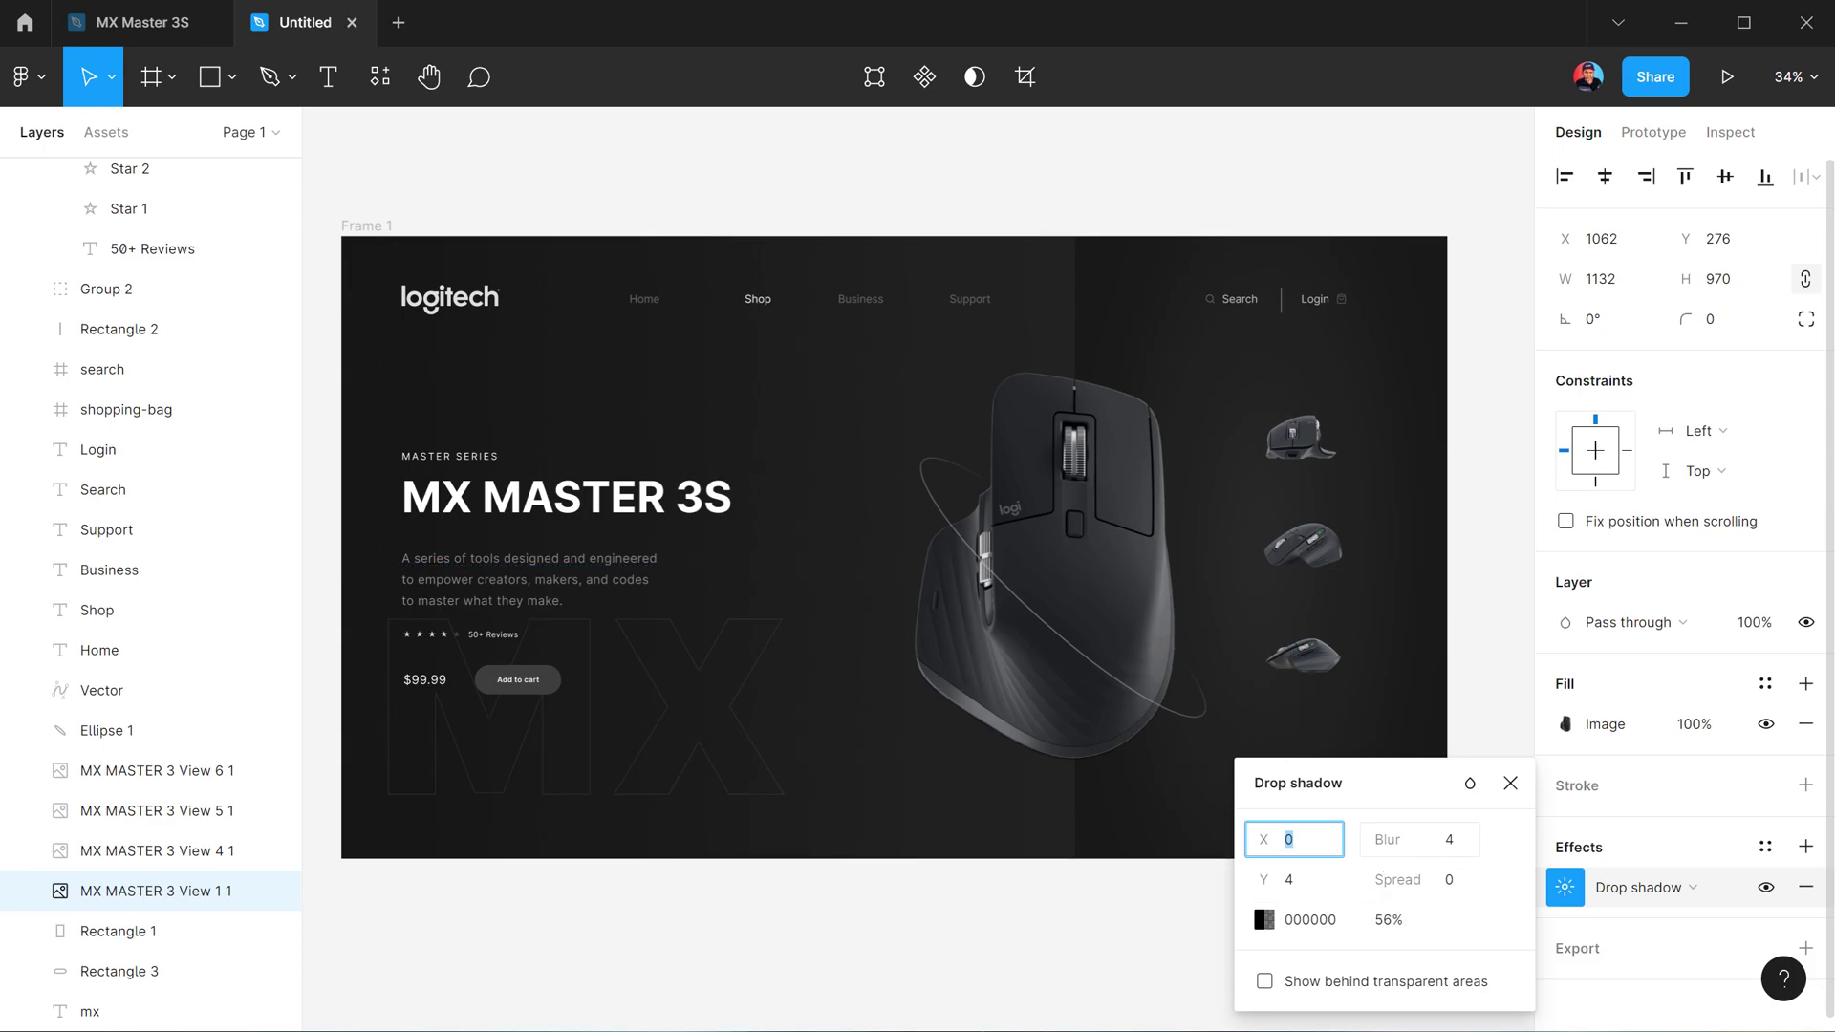
pyautogui.moveTo(1387, 839)
pyautogui.mouseDown()
pyautogui.moveTo(1664, 793)
pyautogui.moveTo(1598, 806)
pyautogui.mouseUp()
pyautogui.moveTo(1384, 918); pyautogui.dragTo(1427, 919)
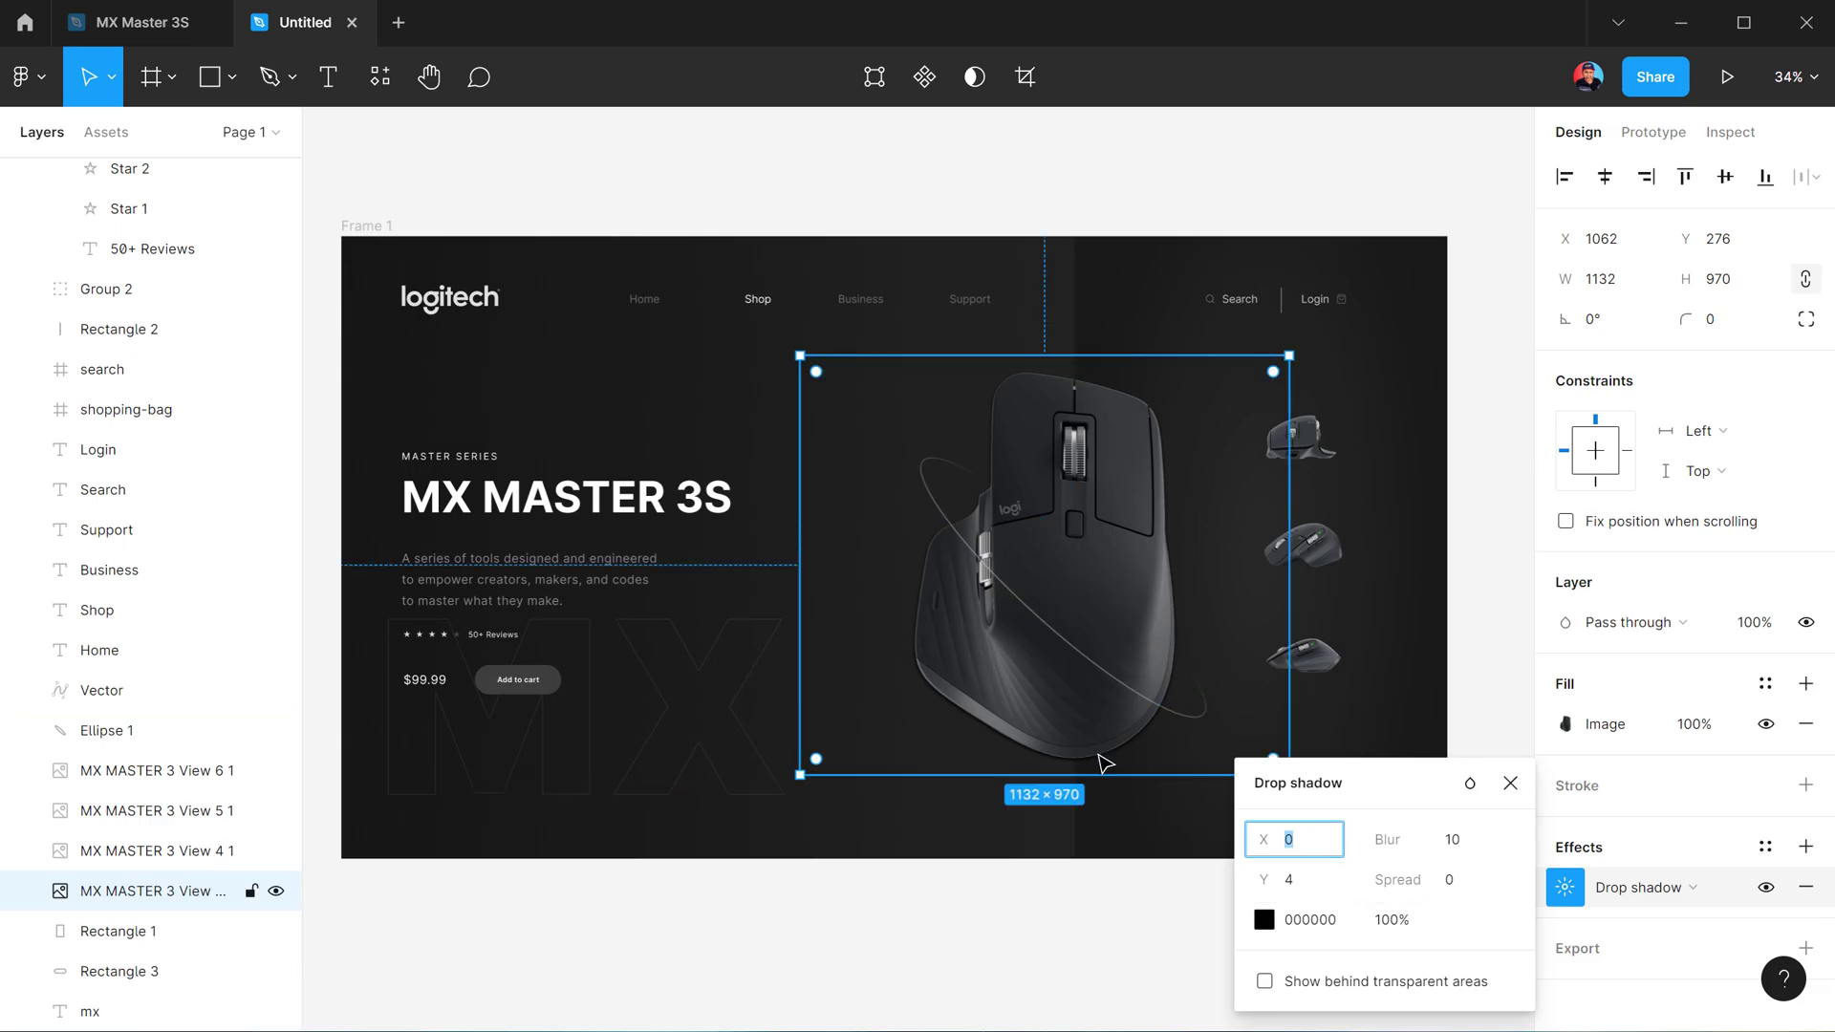
pyautogui.moveTo(1454, 839); pyautogui.dragTo(1450, 861)
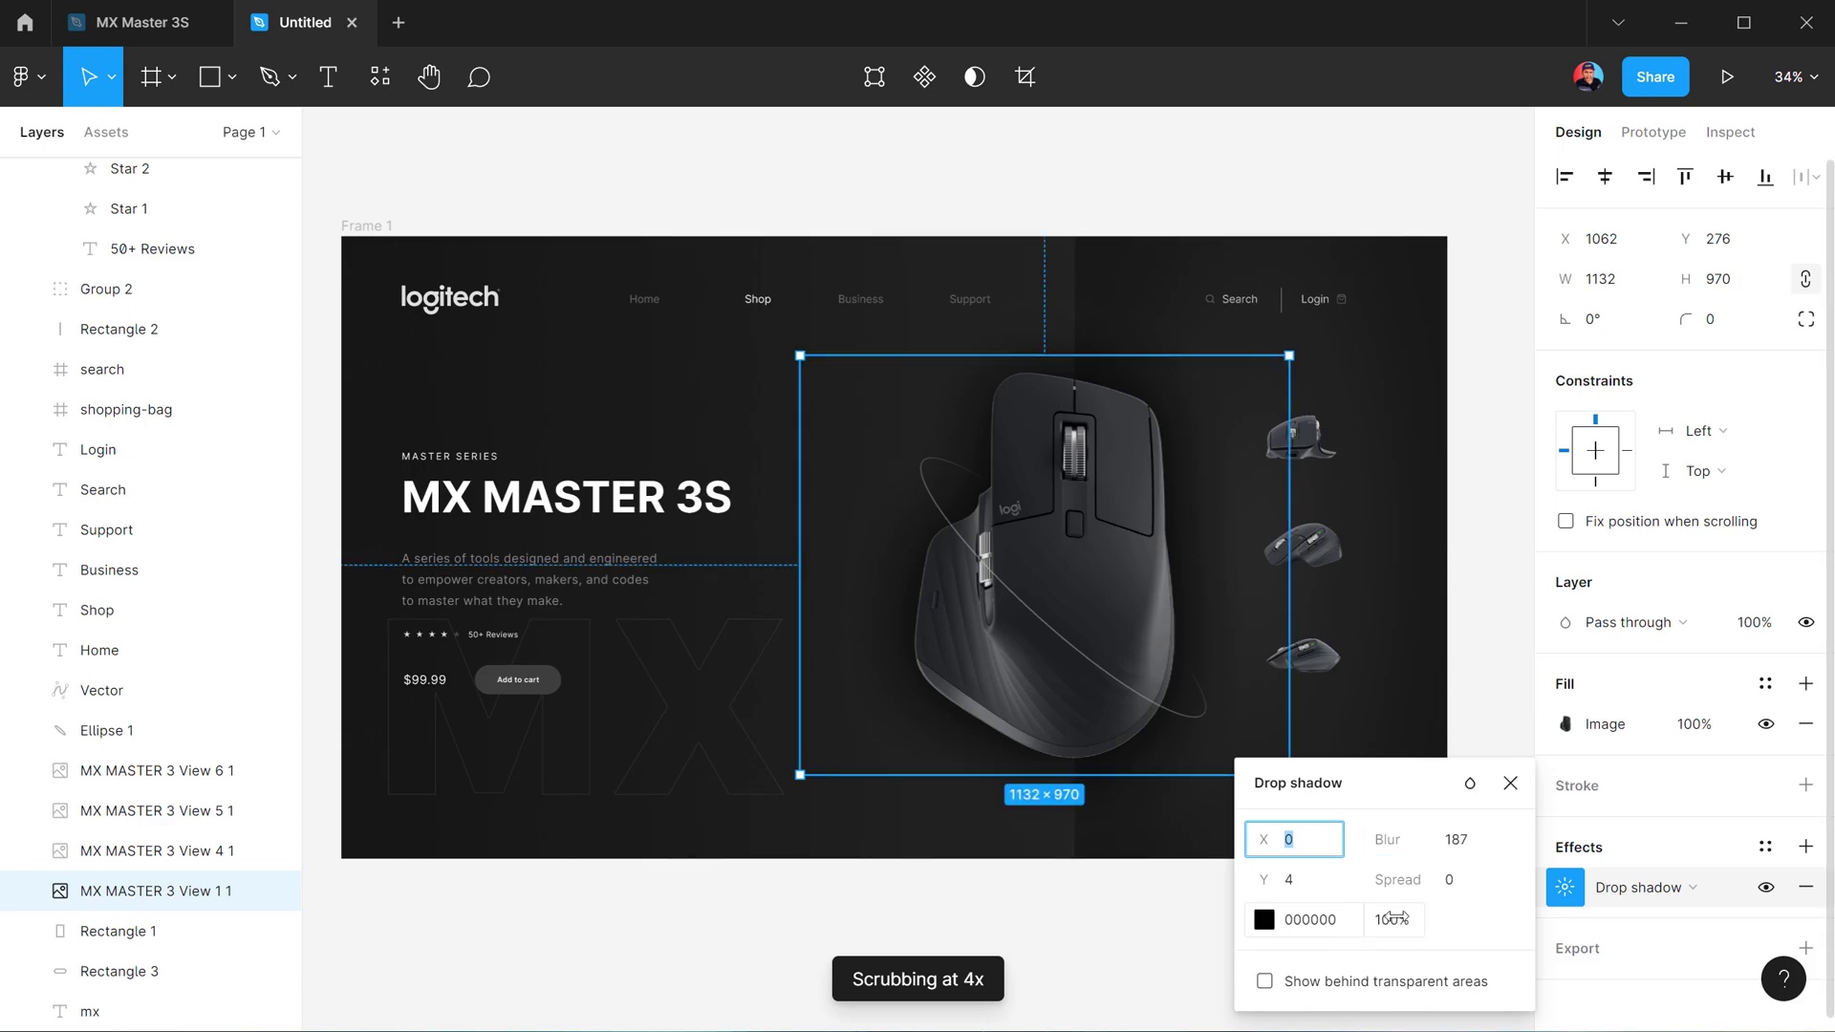
pyautogui.moveTo(1391, 917); pyautogui.dragTo(1171, 921)
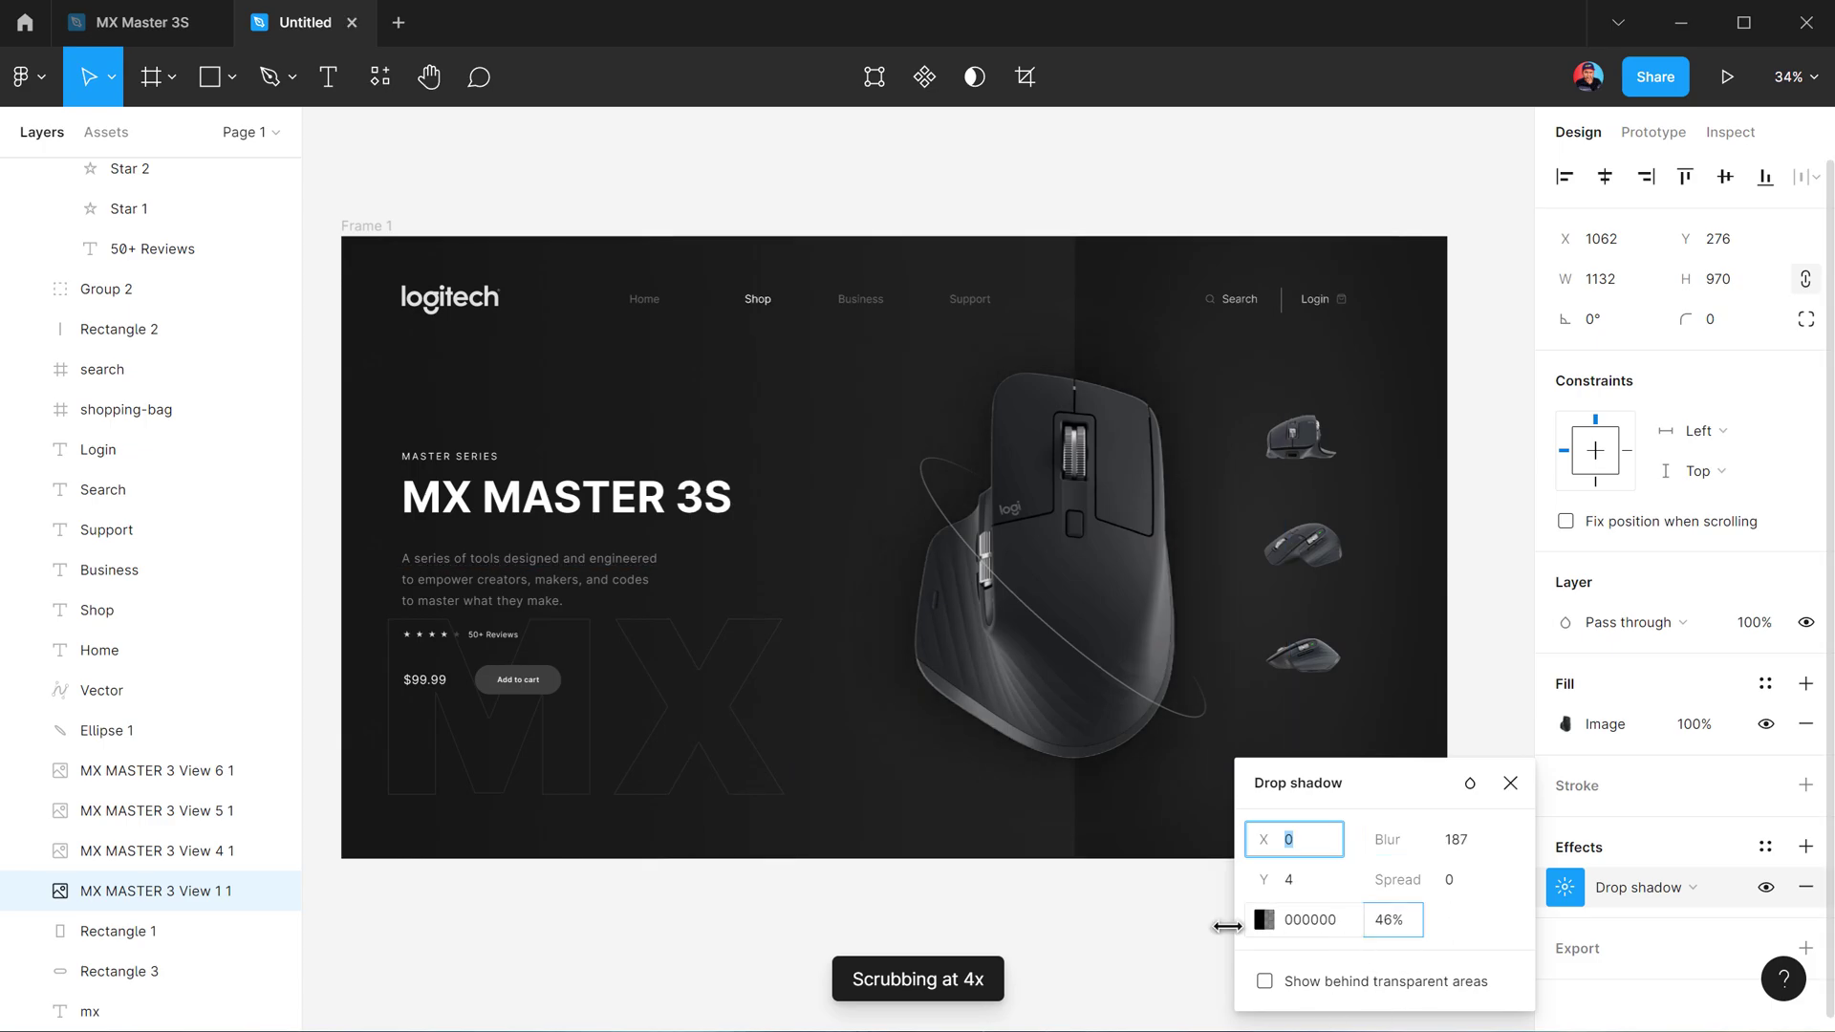
pyautogui.click(1170, 921)
pyautogui.scroll(2, 1109, 724)
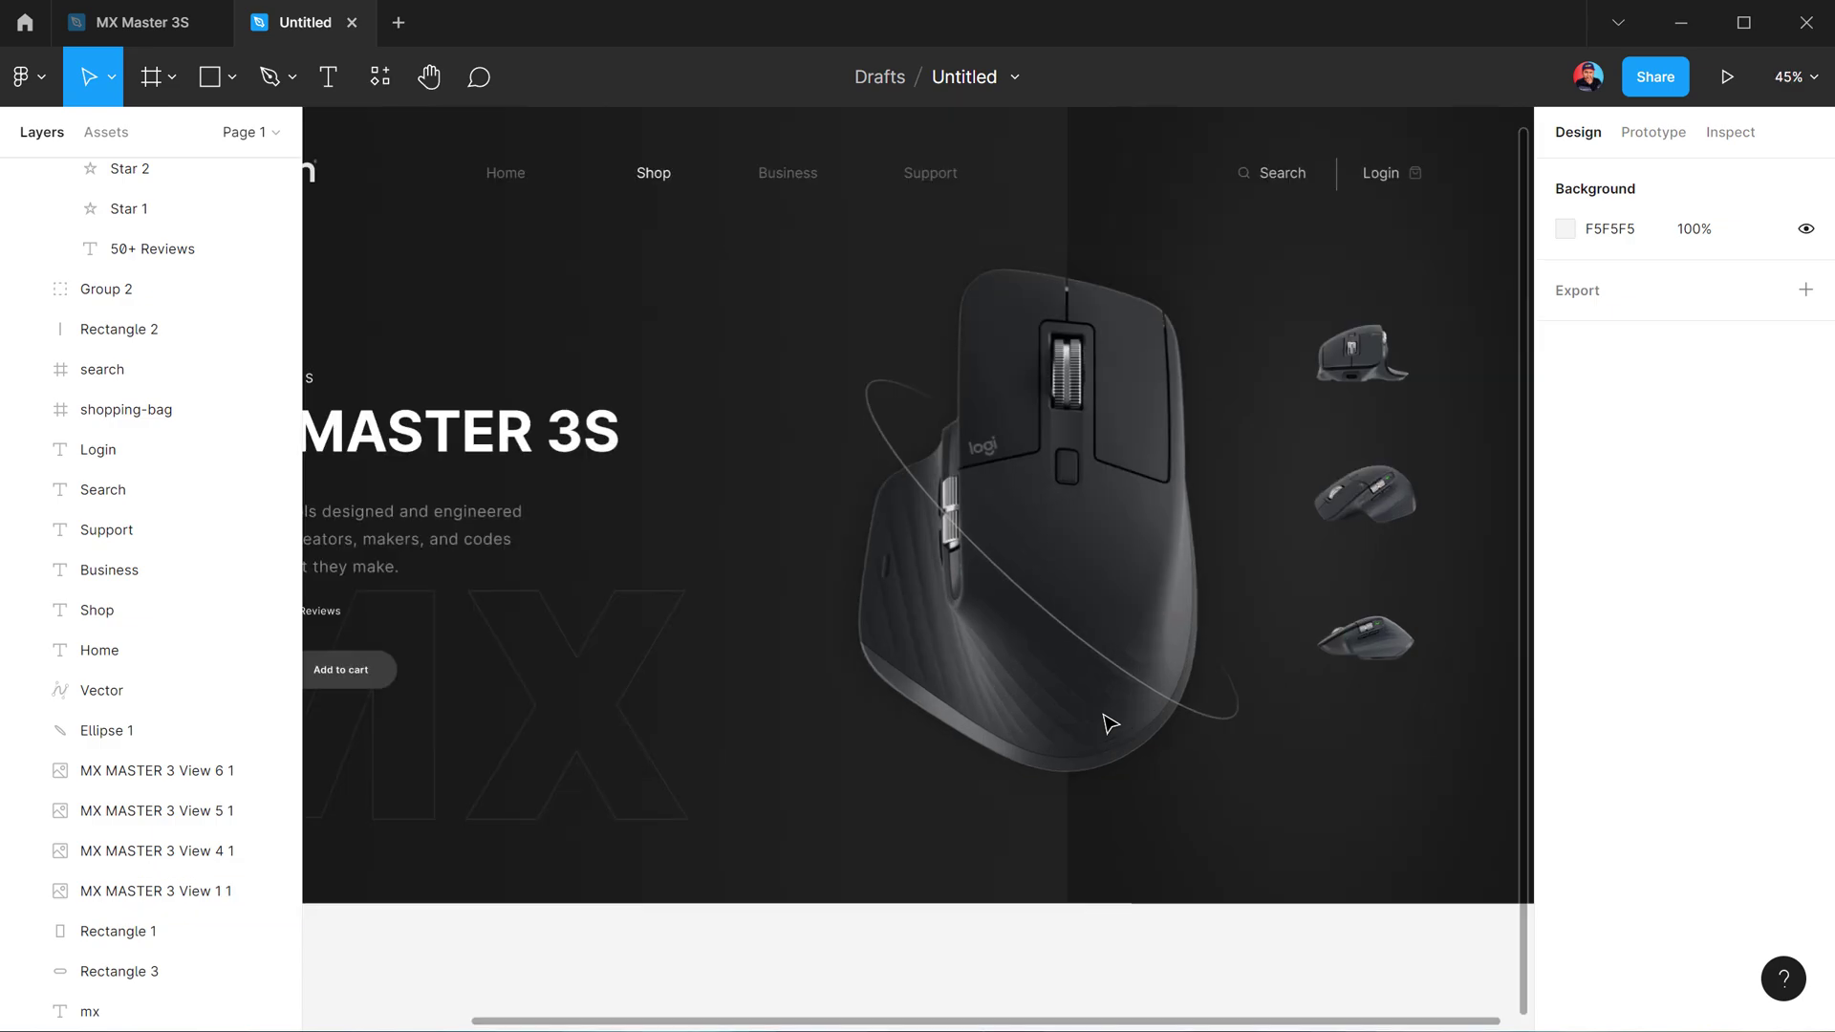
pyautogui.scroll(-2, 1109, 724)
pyautogui.moveTo(970, 671); pyautogui.dragTo(1017, 688)
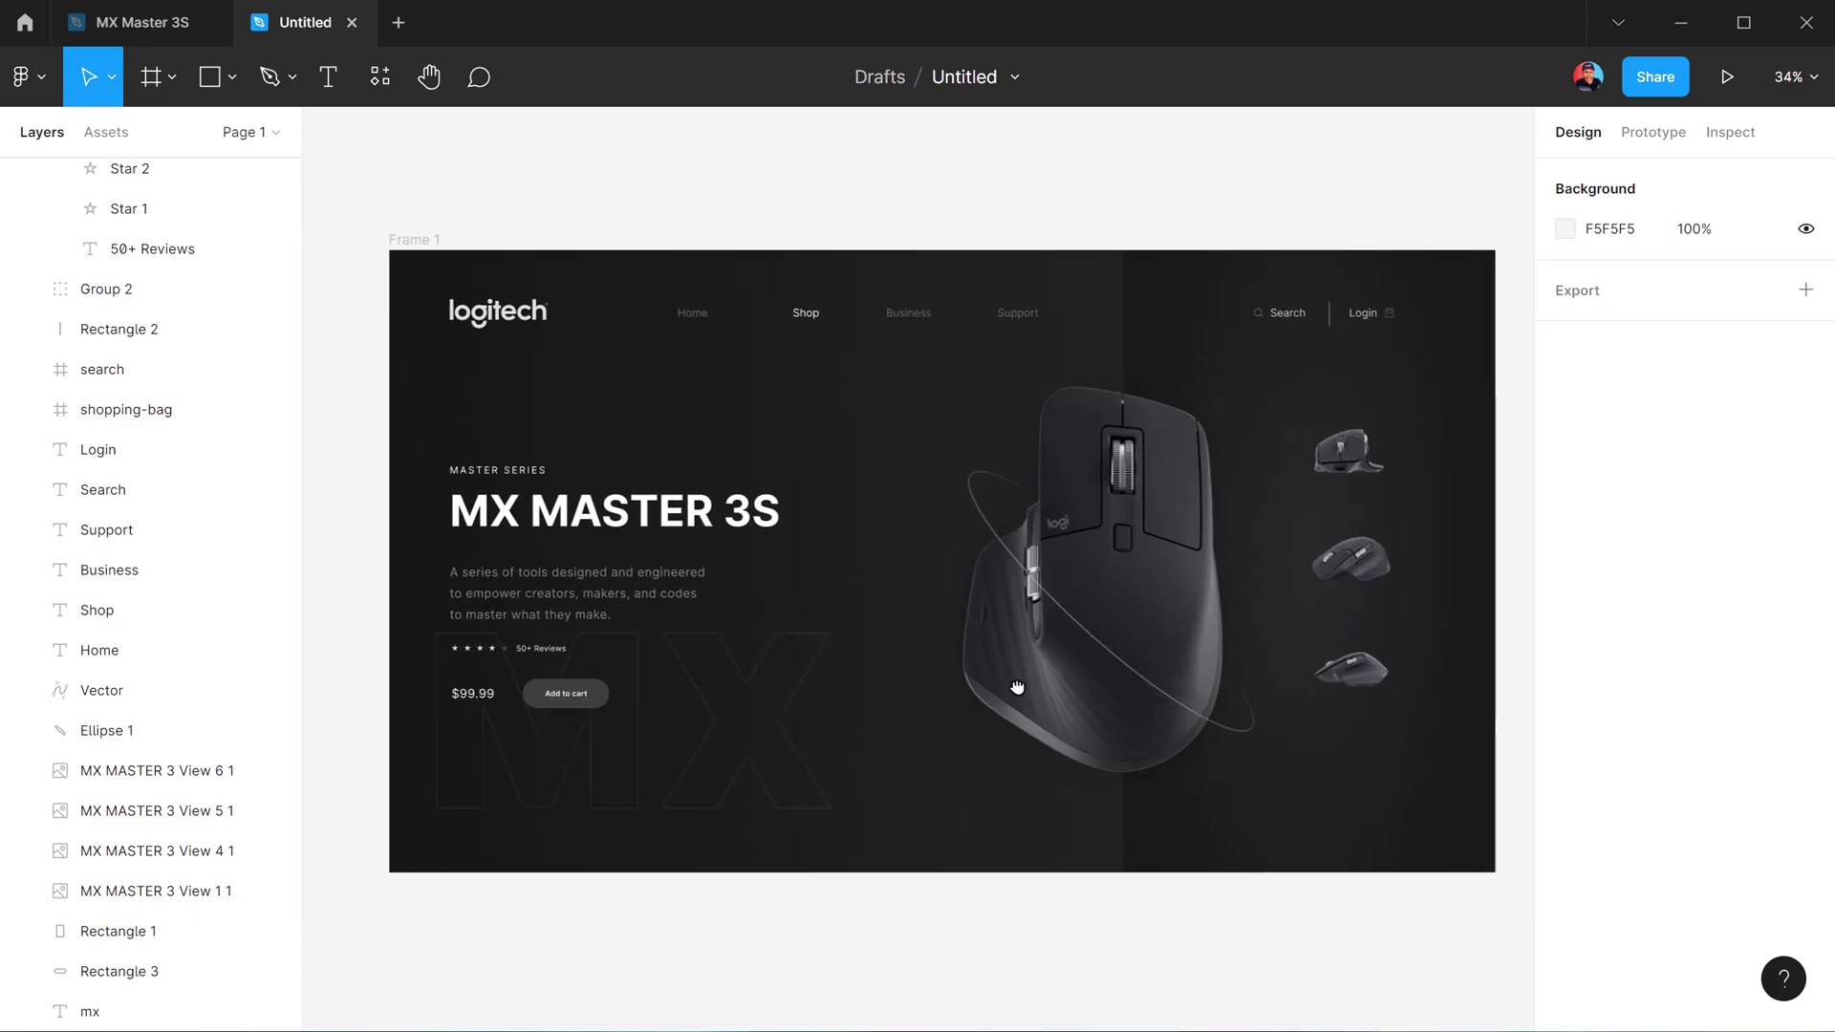
pyautogui.moveTo(681, 461); pyautogui.dragTo(703, 455)
pyautogui.moveTo(488, 405)
pyautogui.mouseDown()
pyautogui.moveTo(633, 719)
pyautogui.moveTo(664, 704)
pyautogui.mouseUp()
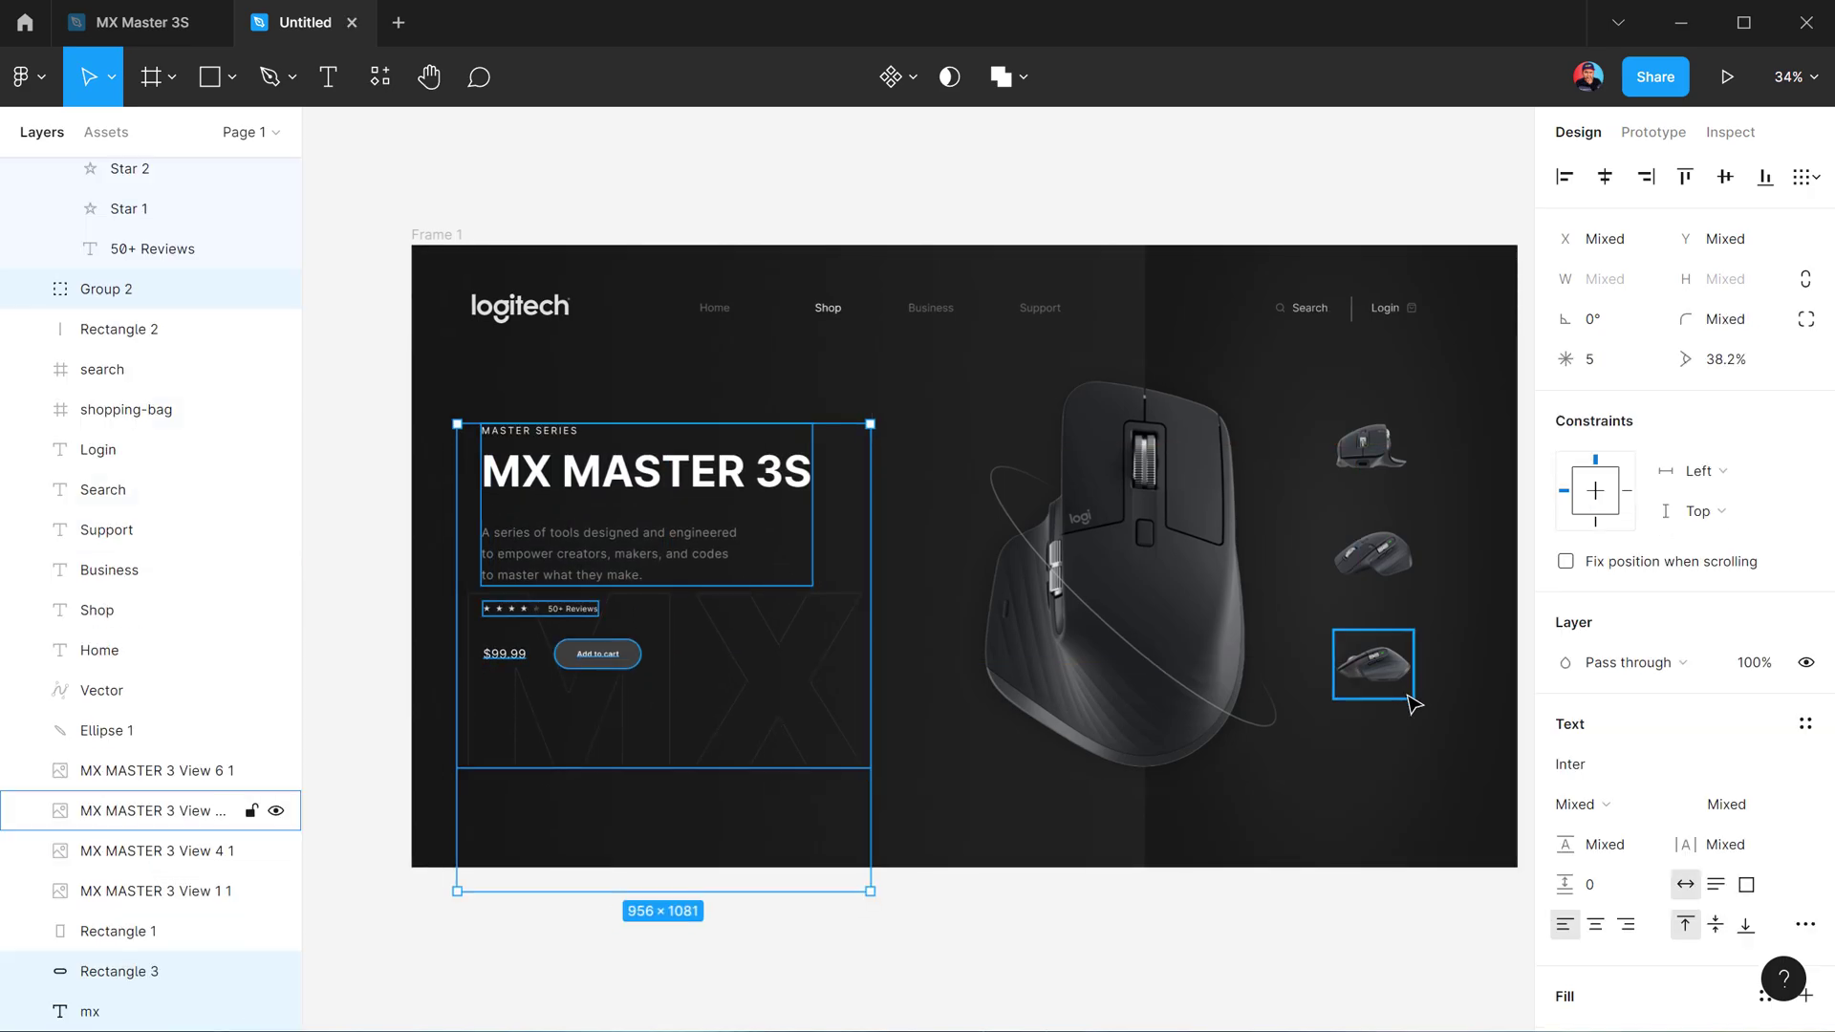
pyautogui.click(994, 951)
pyautogui.scroll(-2, 993, 879)
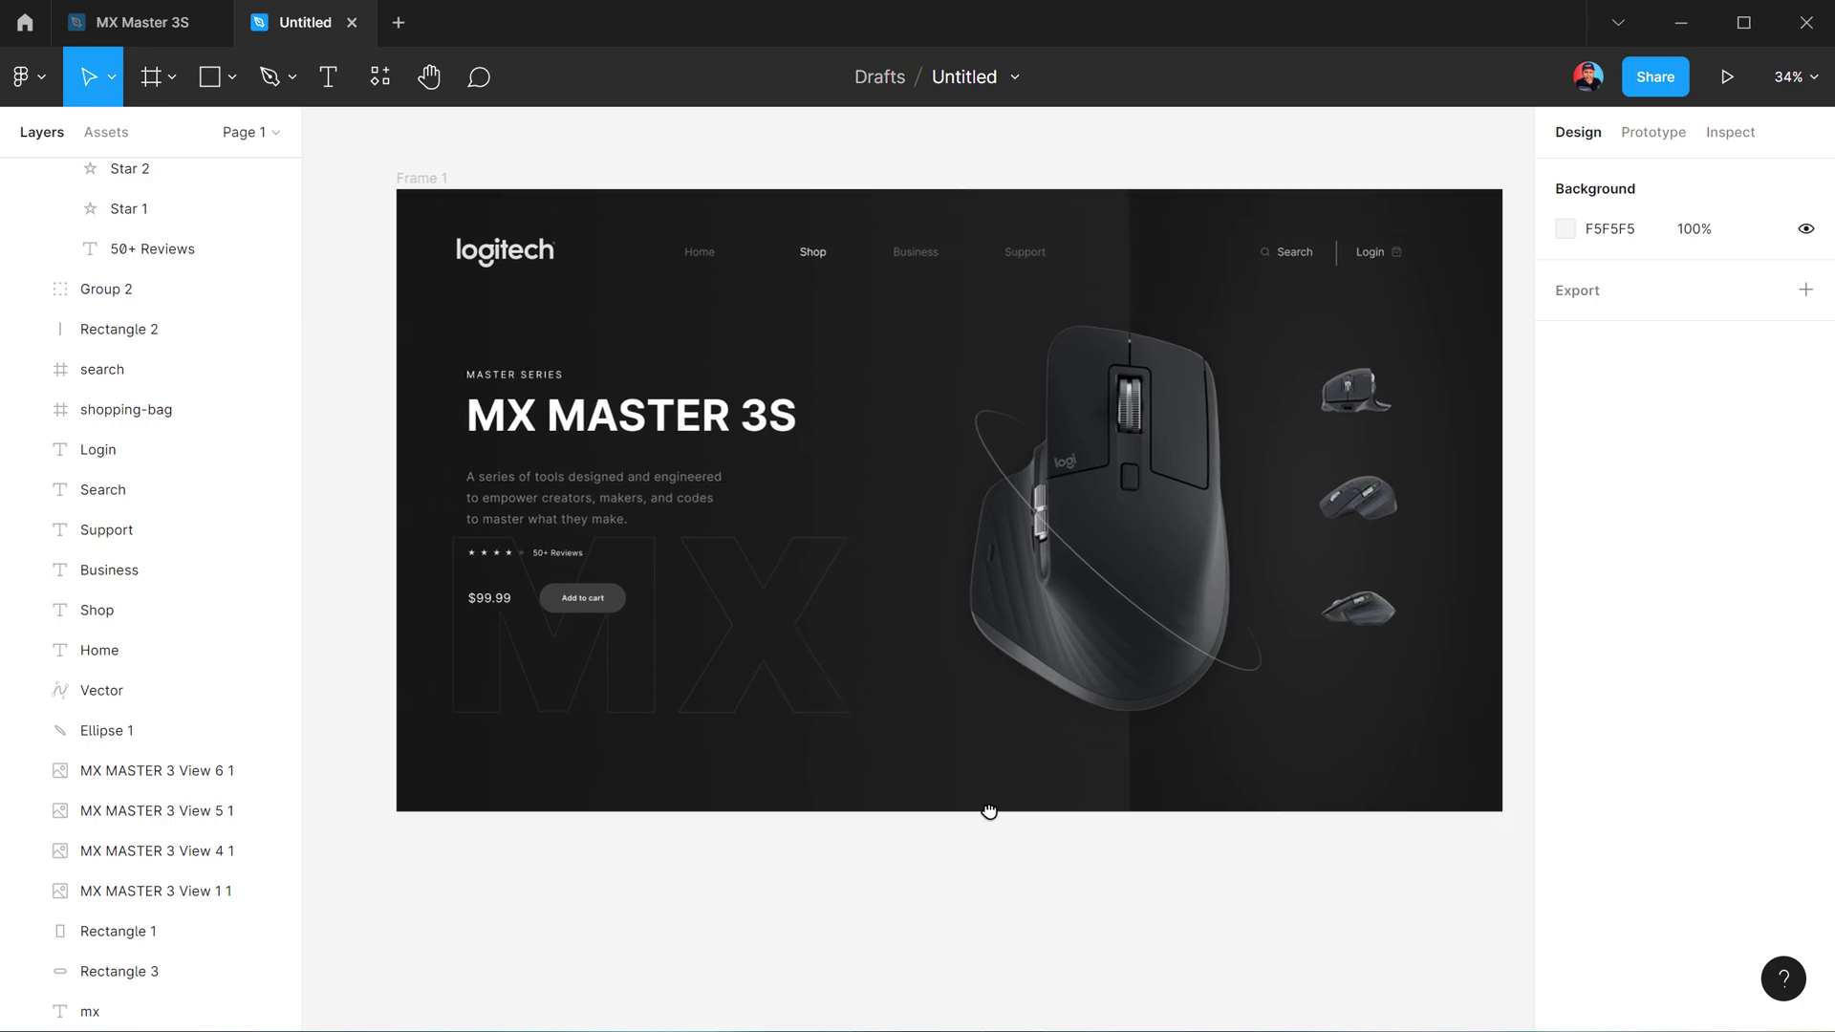
pyautogui.scroll(1, 985, 826)
pyautogui.moveTo(803, 414); pyautogui.dragTo(788, 442)
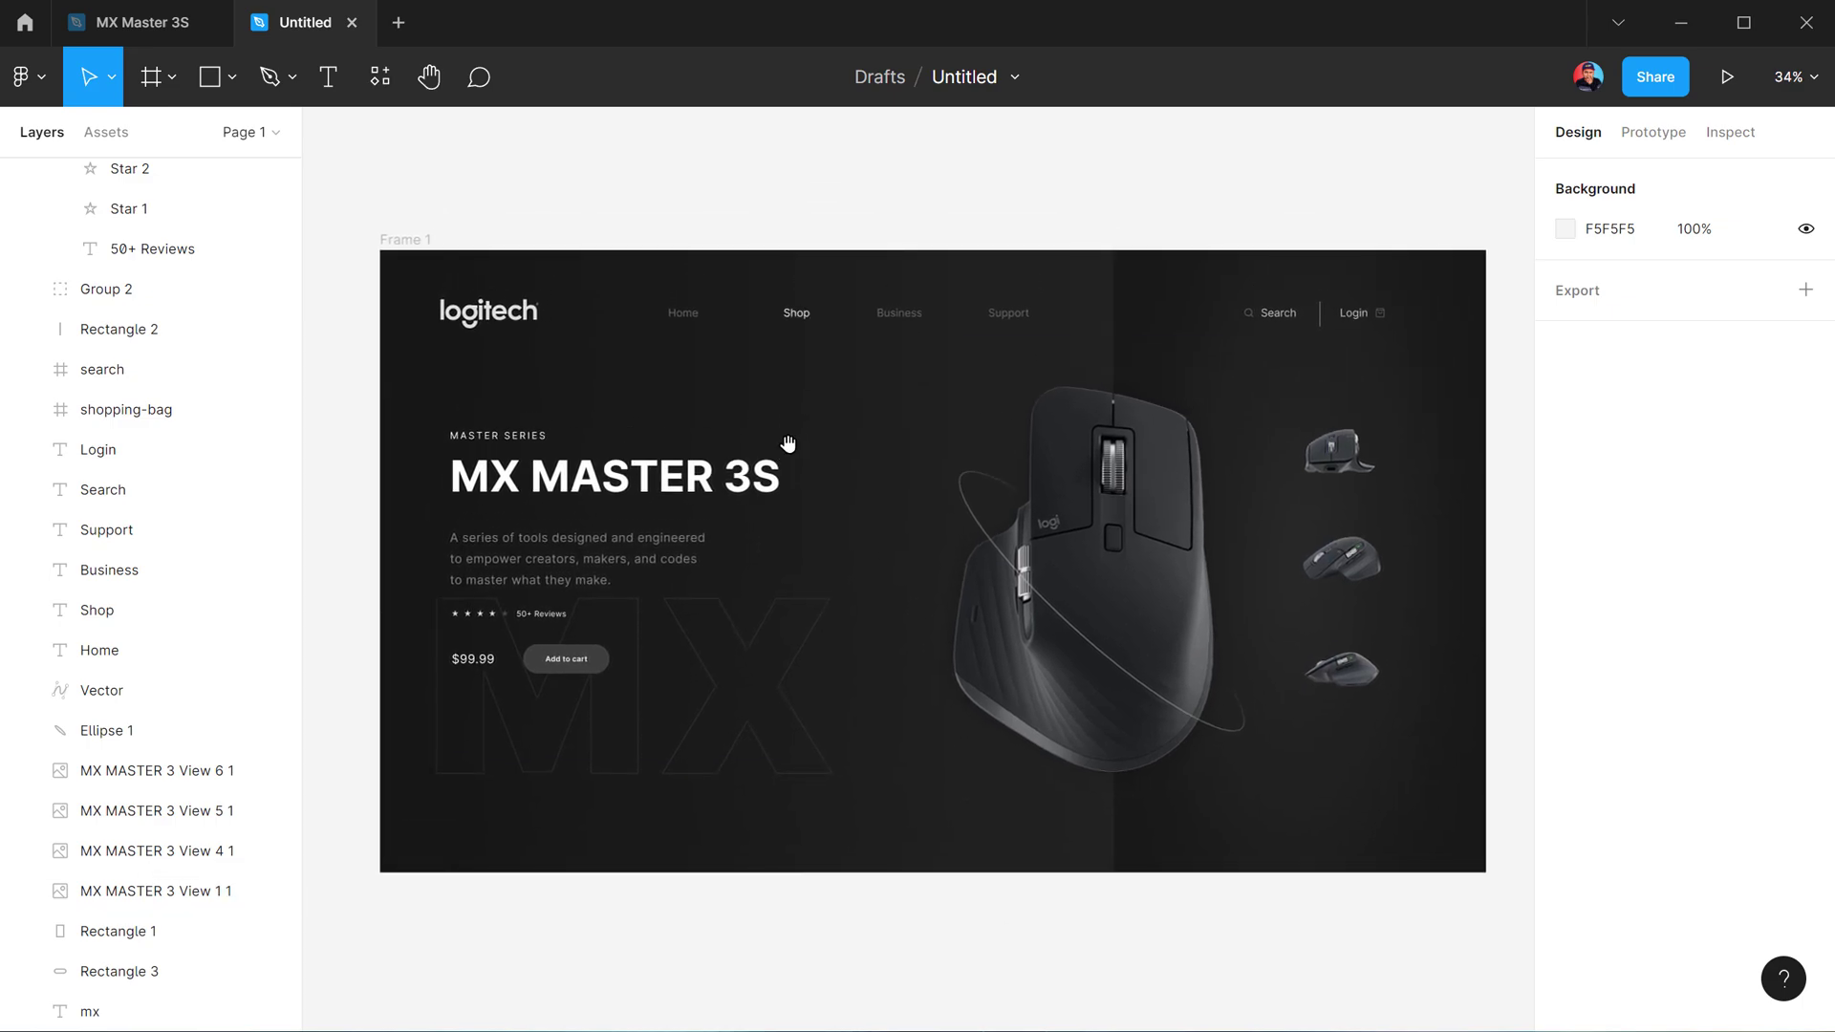
# Insert a 600×600 noise texture rectangle using the Noise plugin, then zoom out to the whole design
pyautogui.rightClick(629, 154)
pyautogui.moveTo(760, 366)
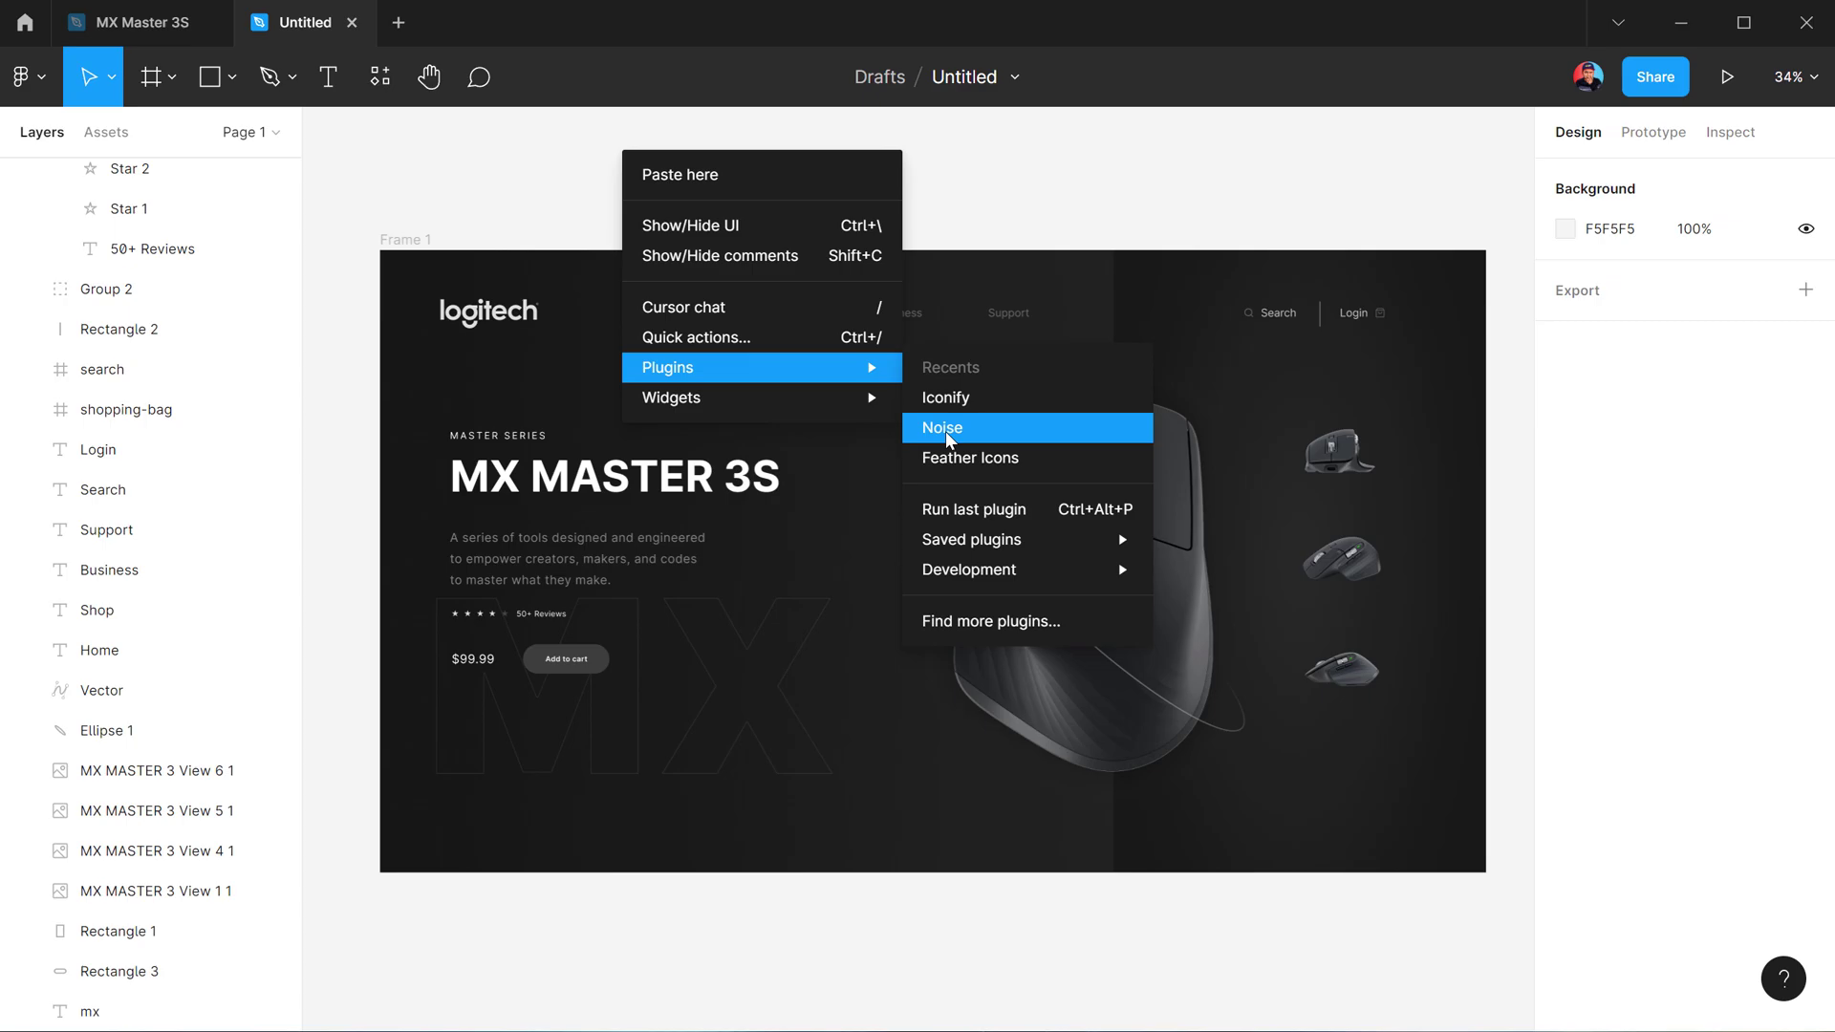
pyautogui.click(945, 432)
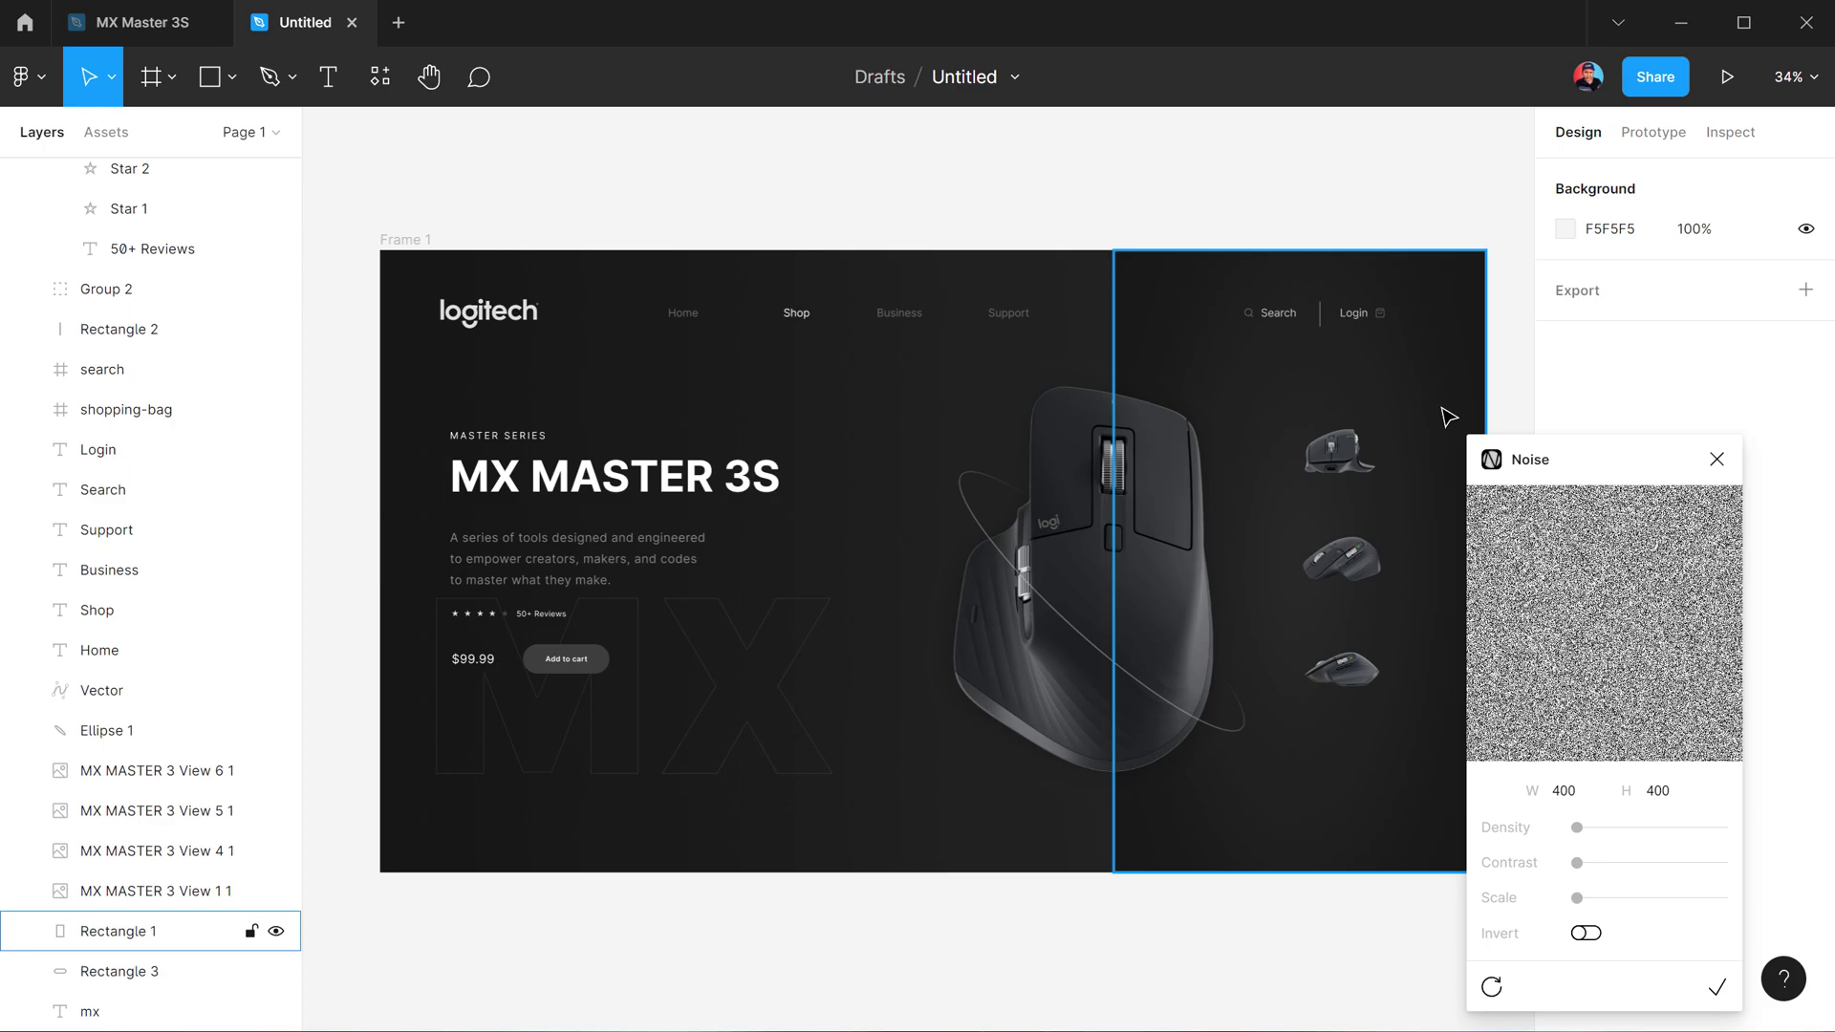
pyautogui.click(1564, 788)
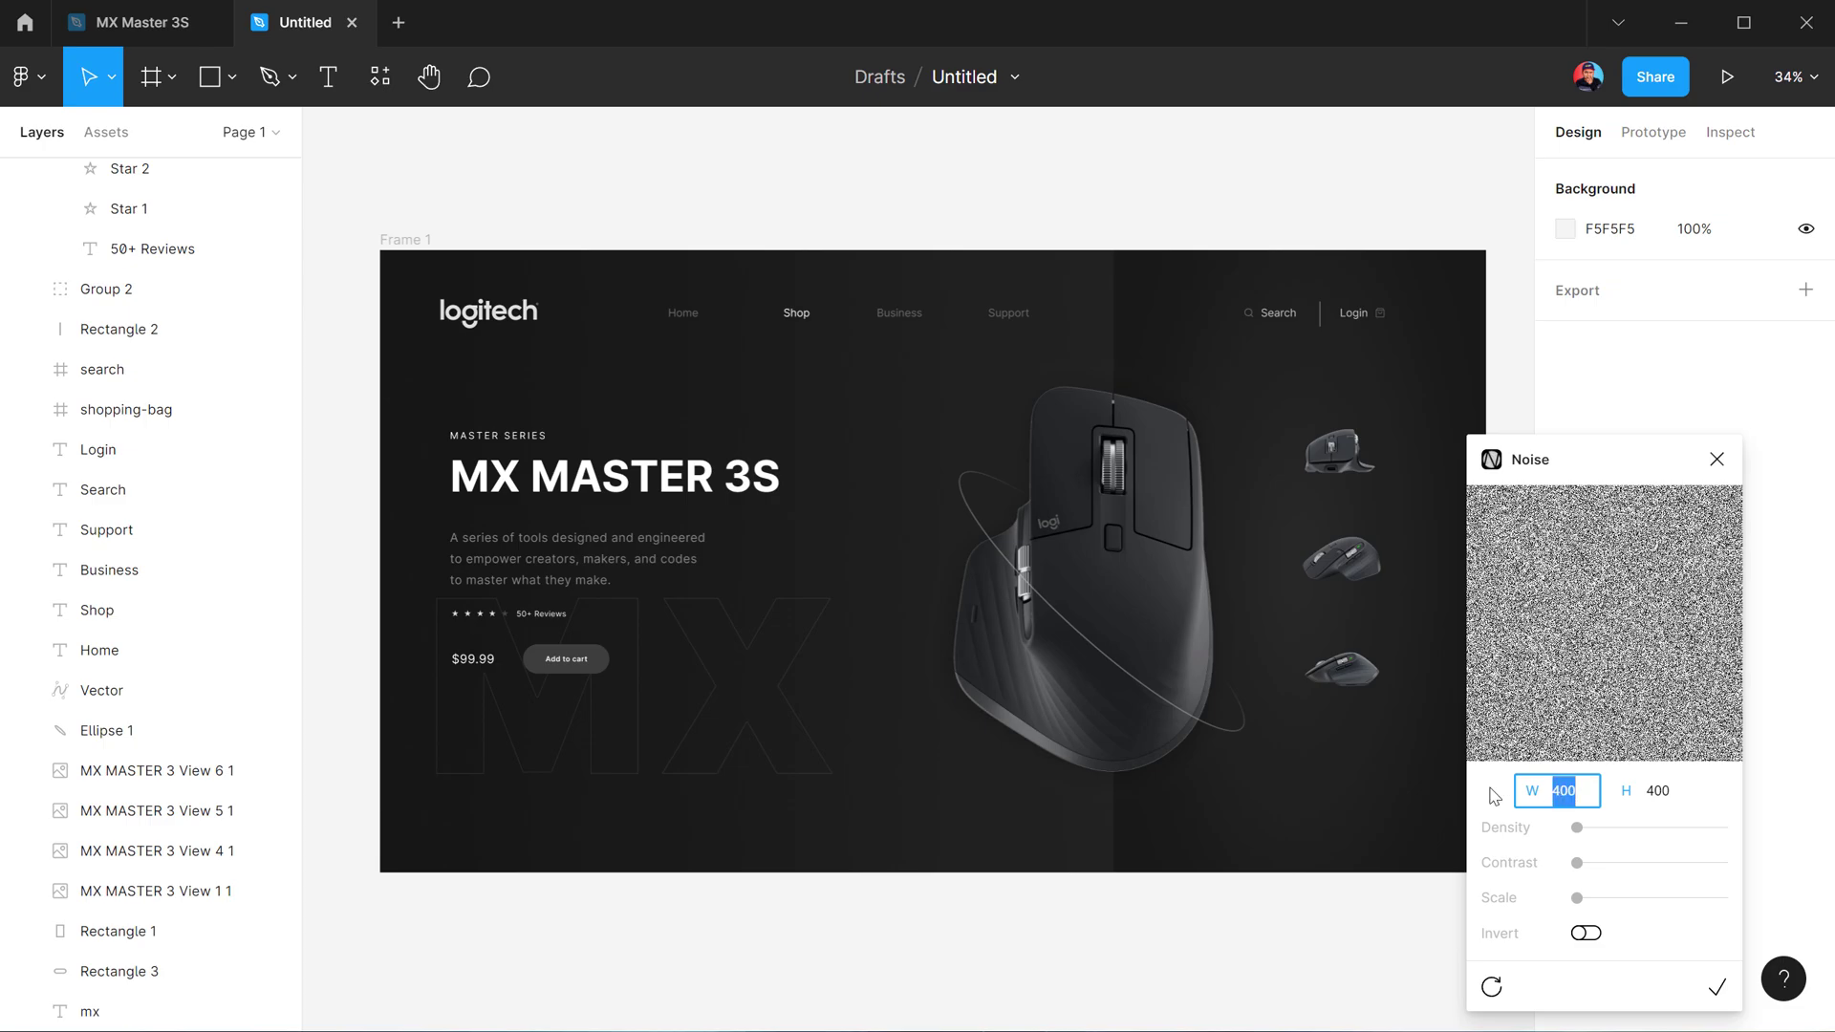
pyautogui.write('600')
pyautogui.click(1670, 793)
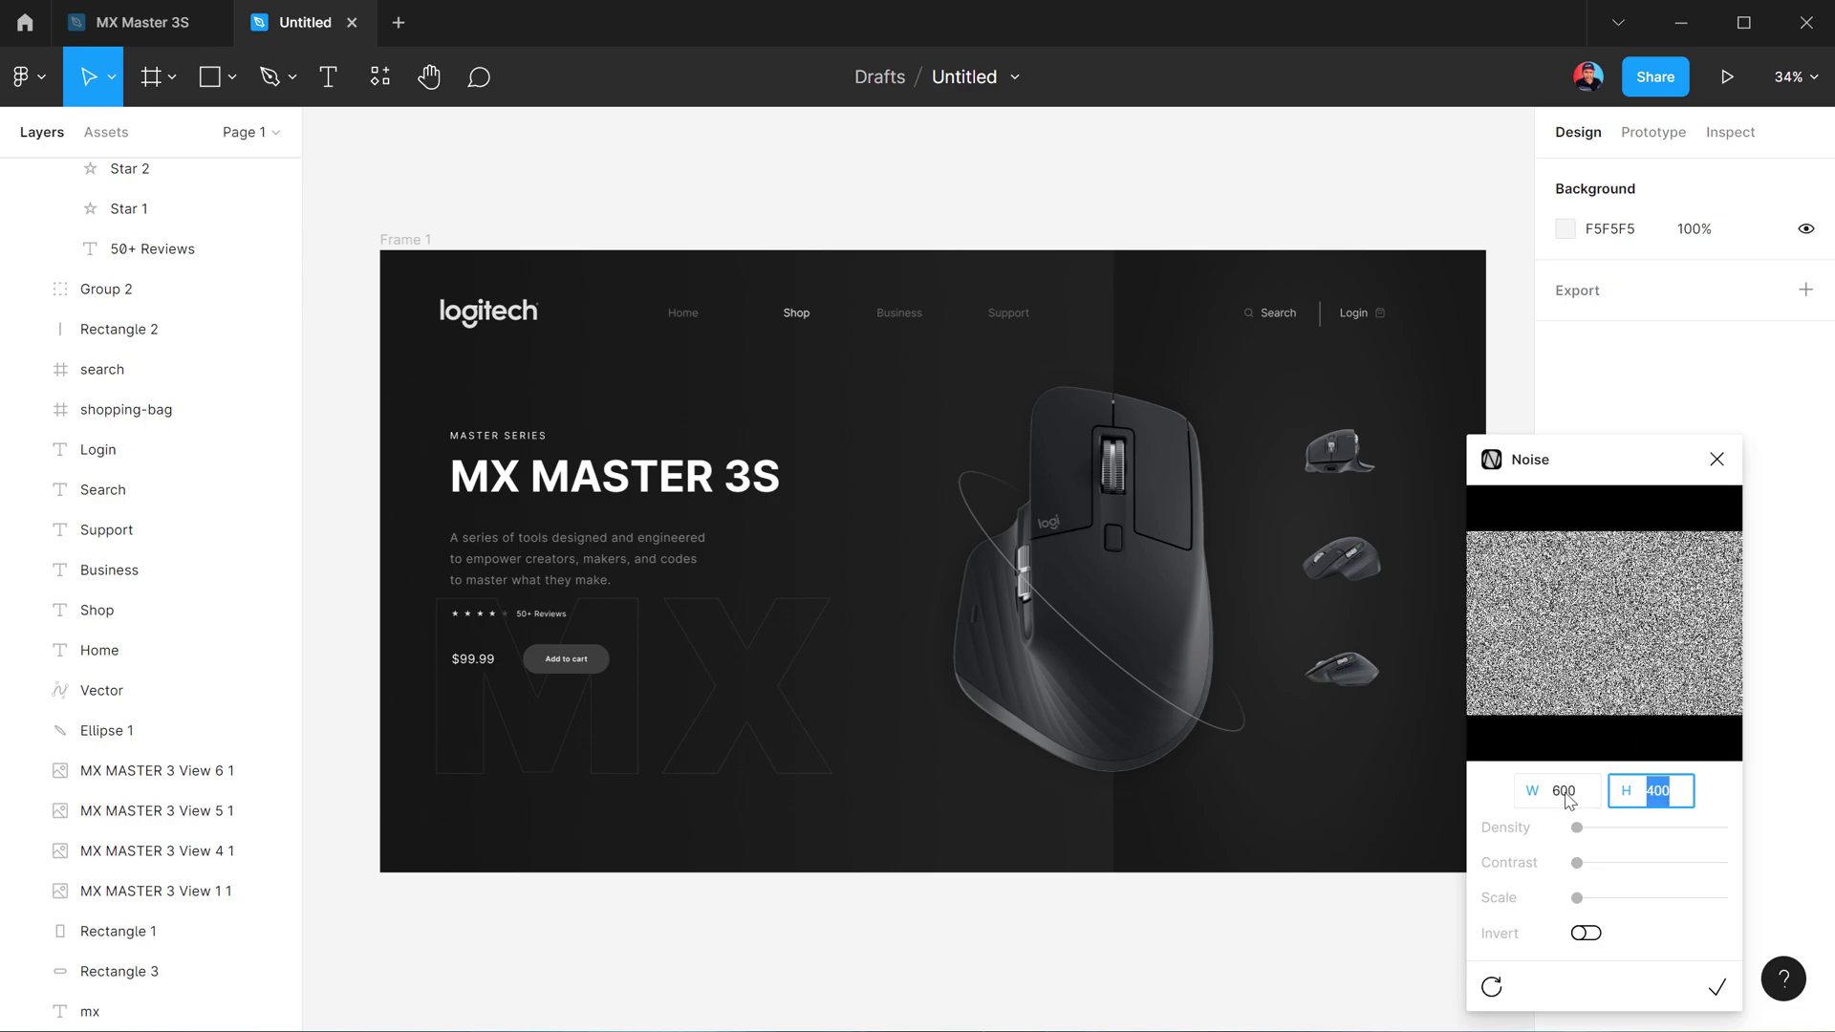
pyautogui.write('600')
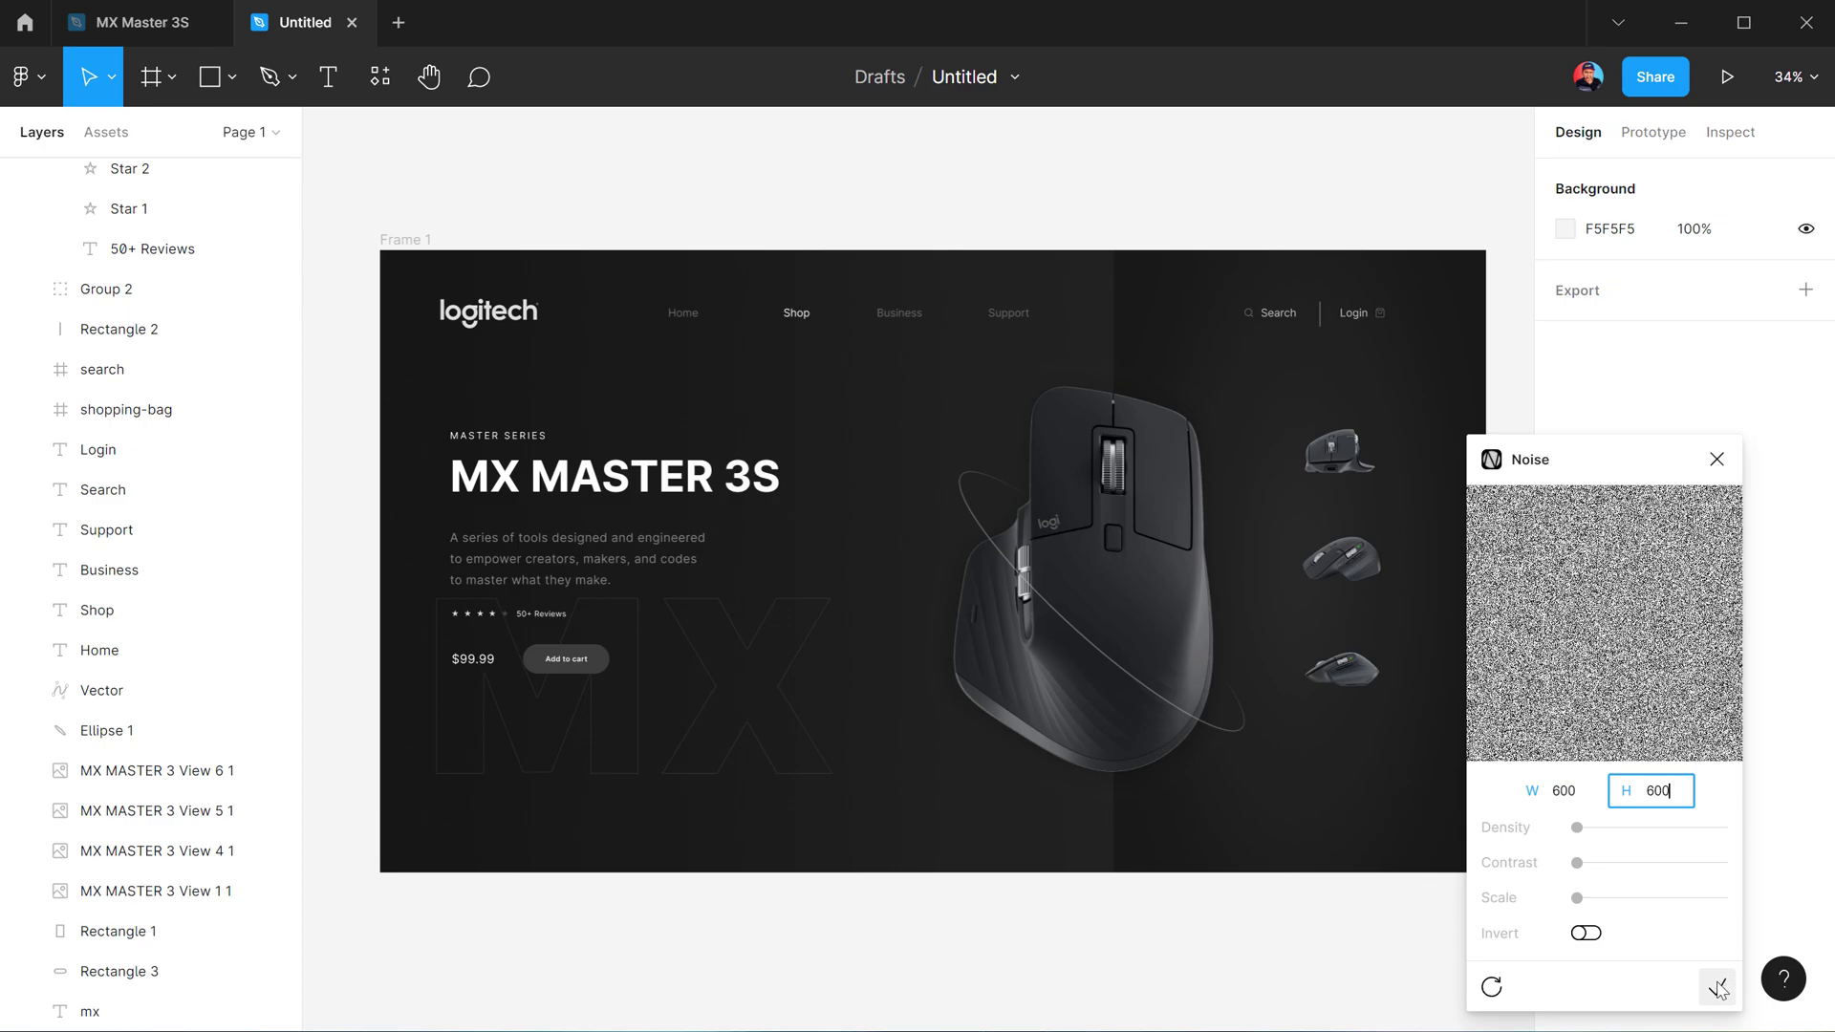
pyautogui.click(1717, 989)
pyautogui.hotkey('shift', '1')
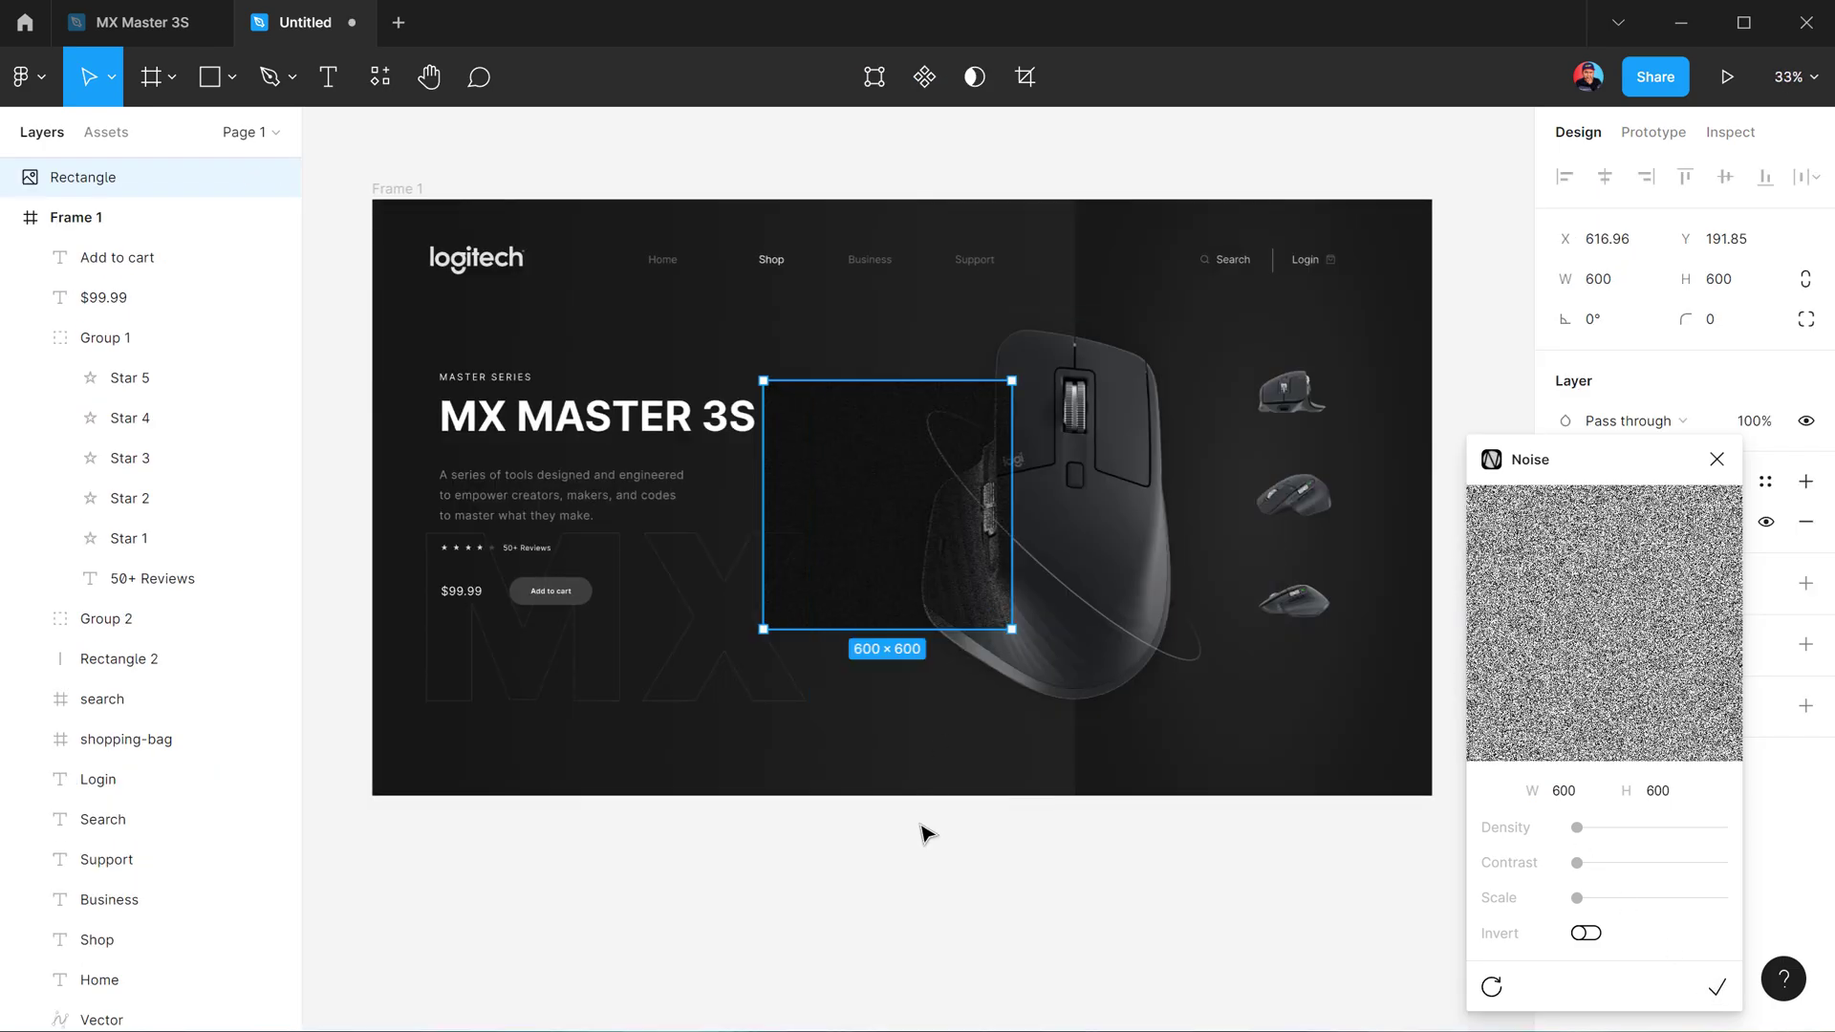
pyautogui.press('Escape')
# Stretch the noise rectangle to 2560×1440 from the frame's top-left and set its image fill to 10%
pyautogui.click(860, 516)
pyautogui.moveTo(860, 516); pyautogui.dragTo(475, 321)
pyautogui.moveTo(621, 447); pyautogui.dragTo(1431, 795)
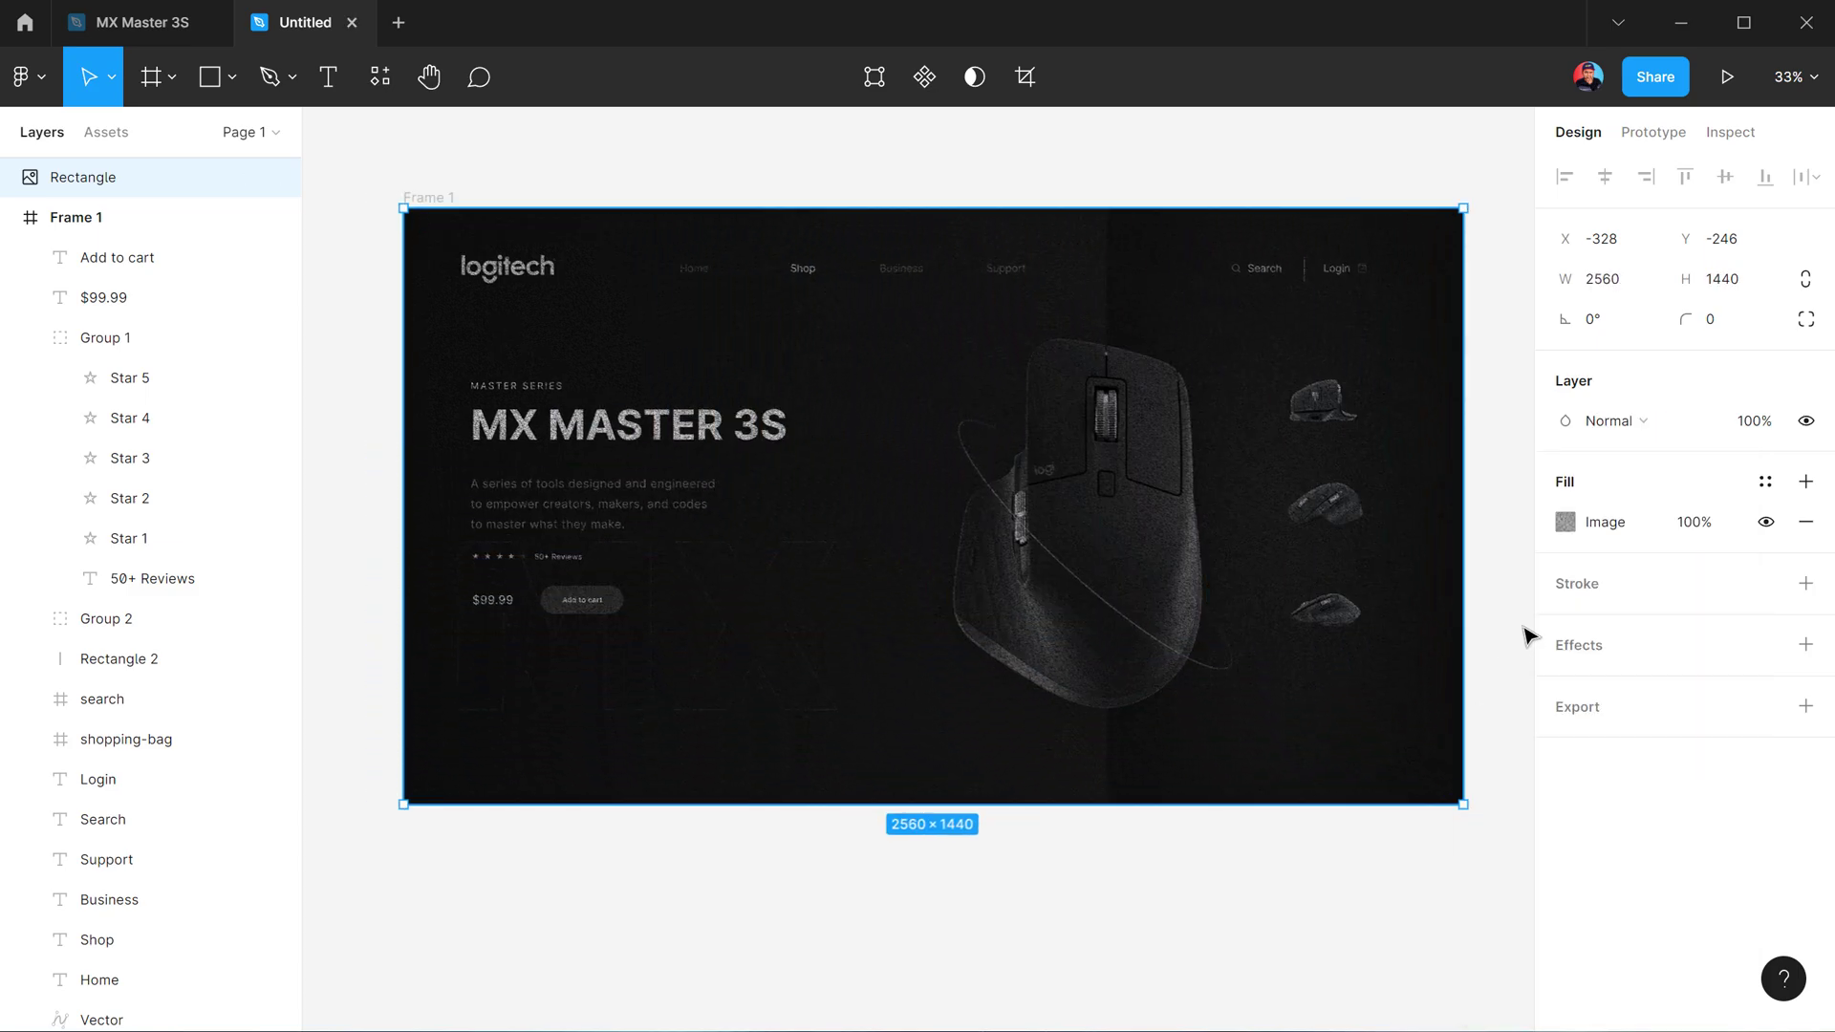
pyautogui.click(1696, 524)
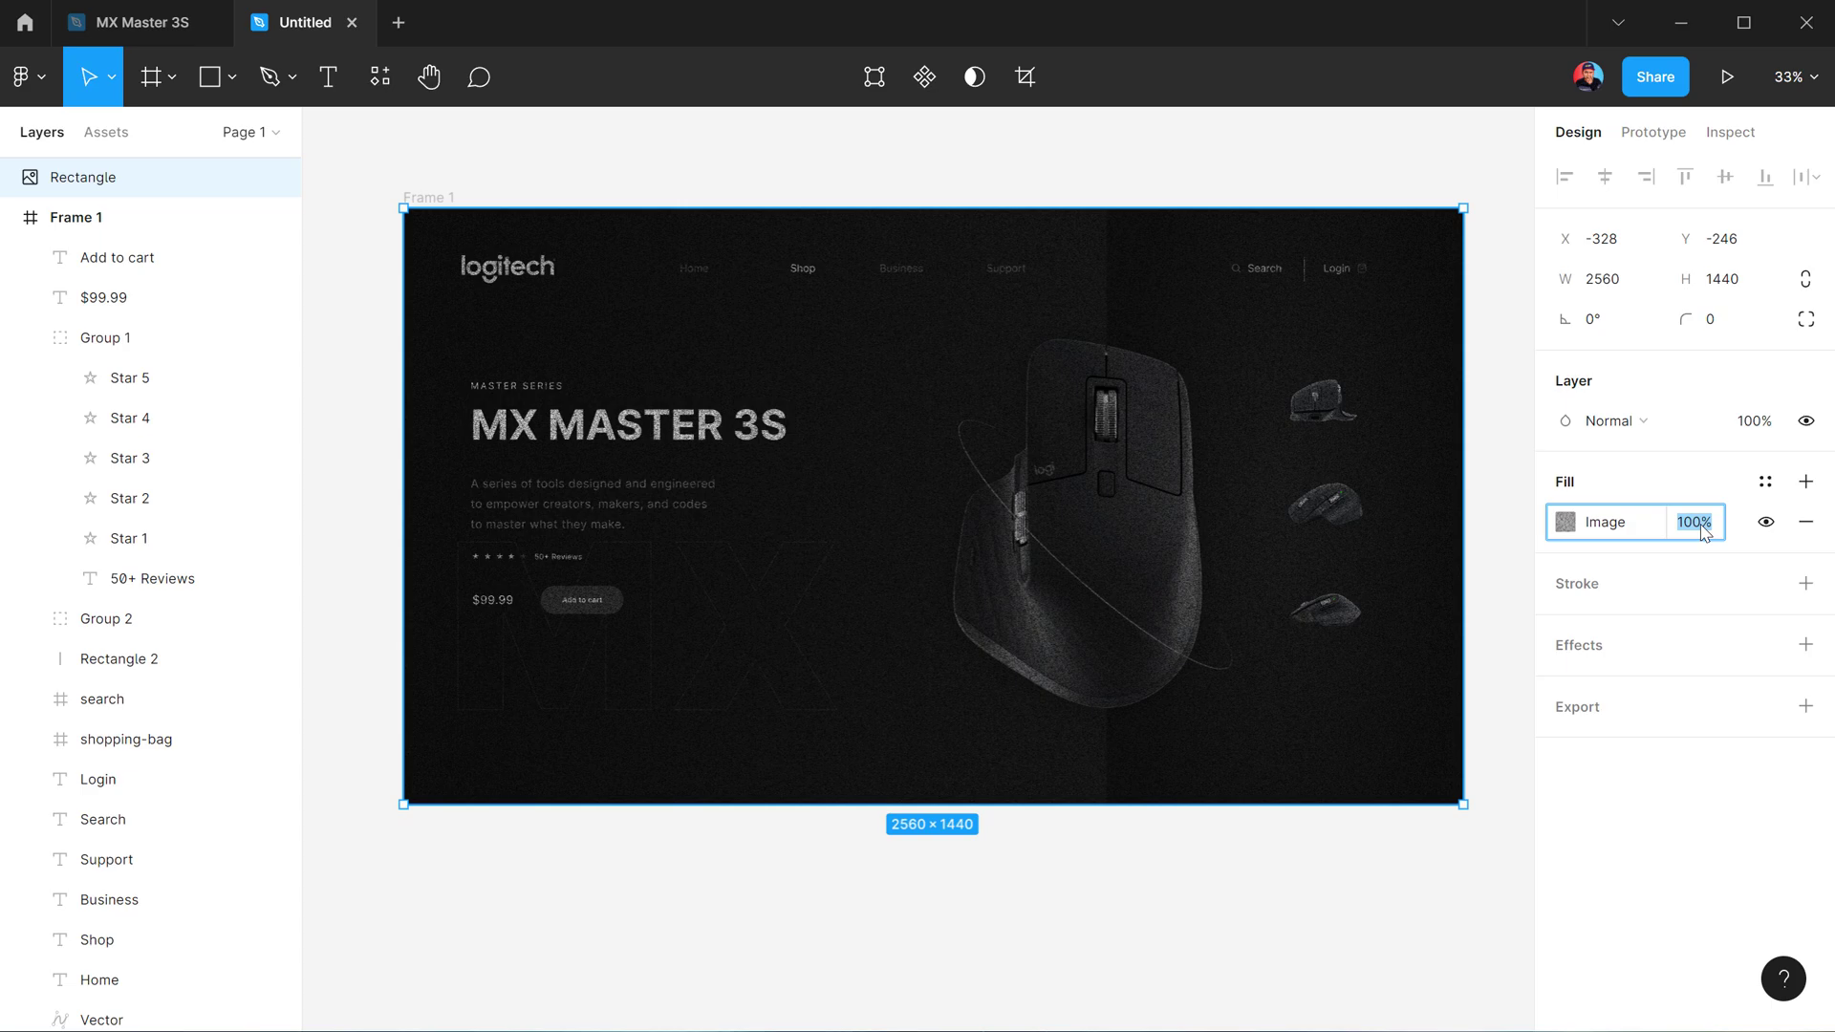
pyautogui.write('10')
pyautogui.press('Return')
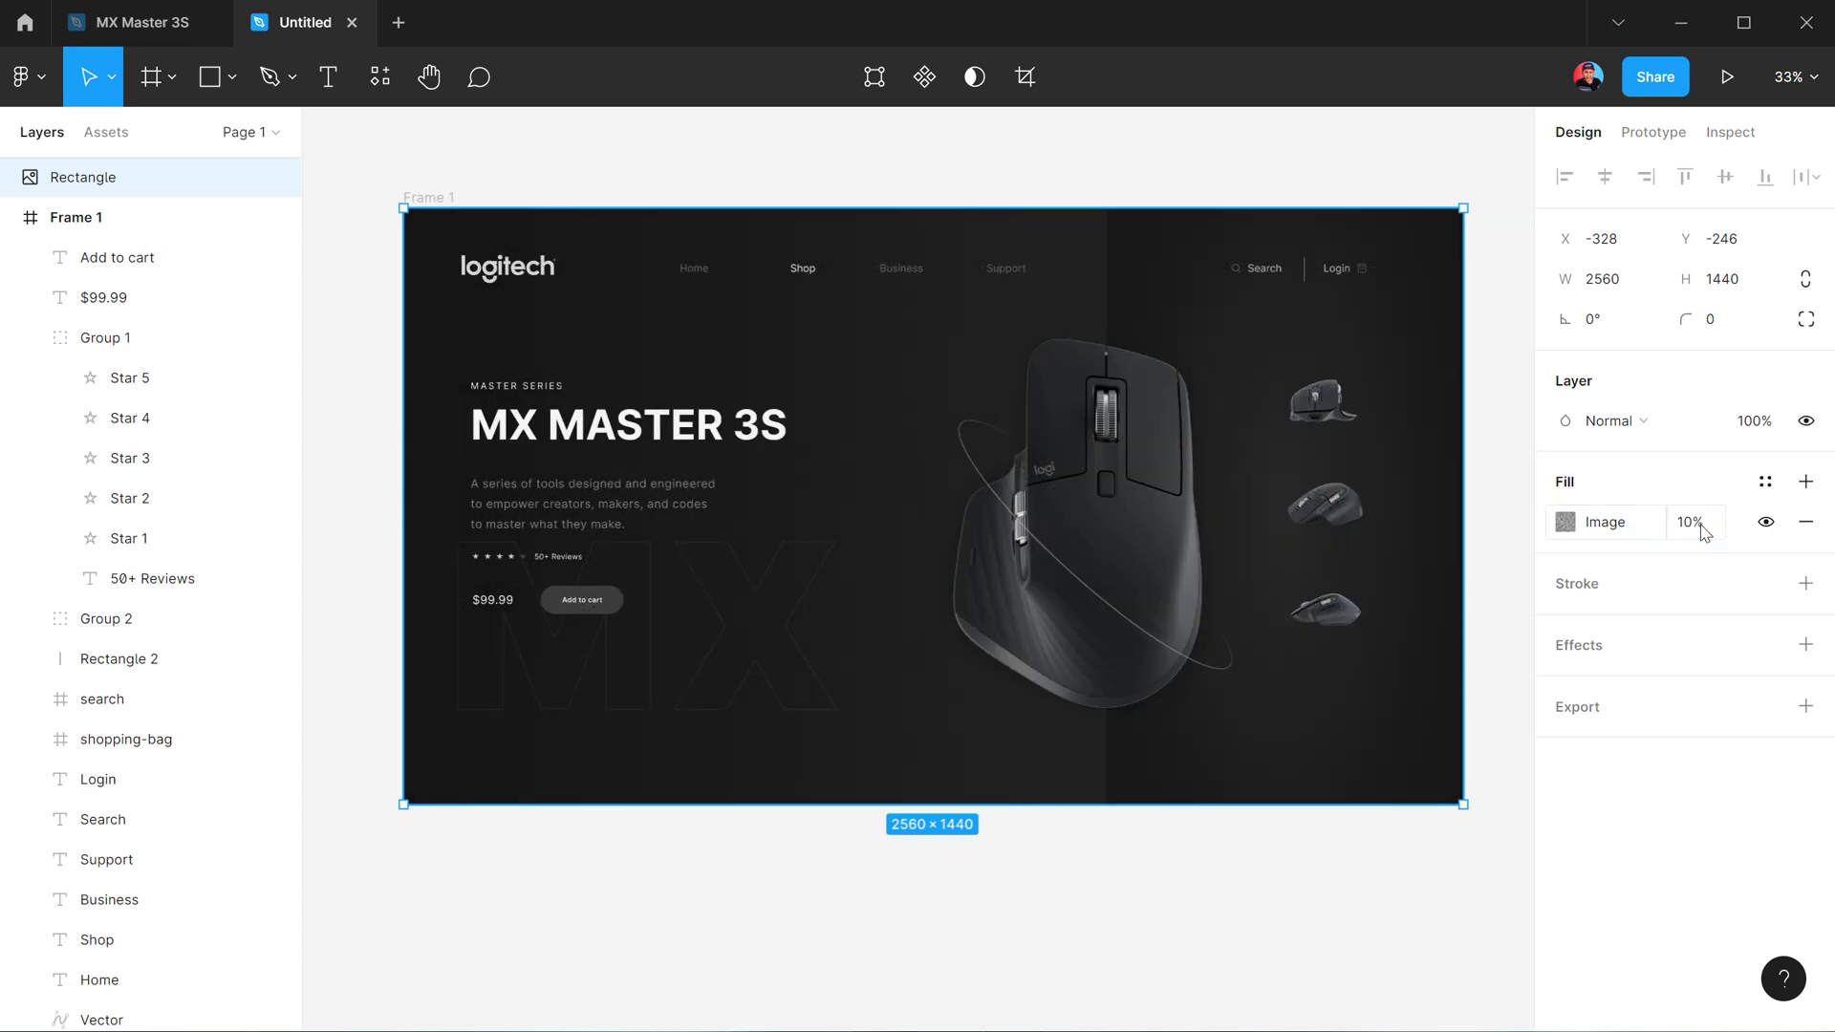
pyautogui.click(722, 958)
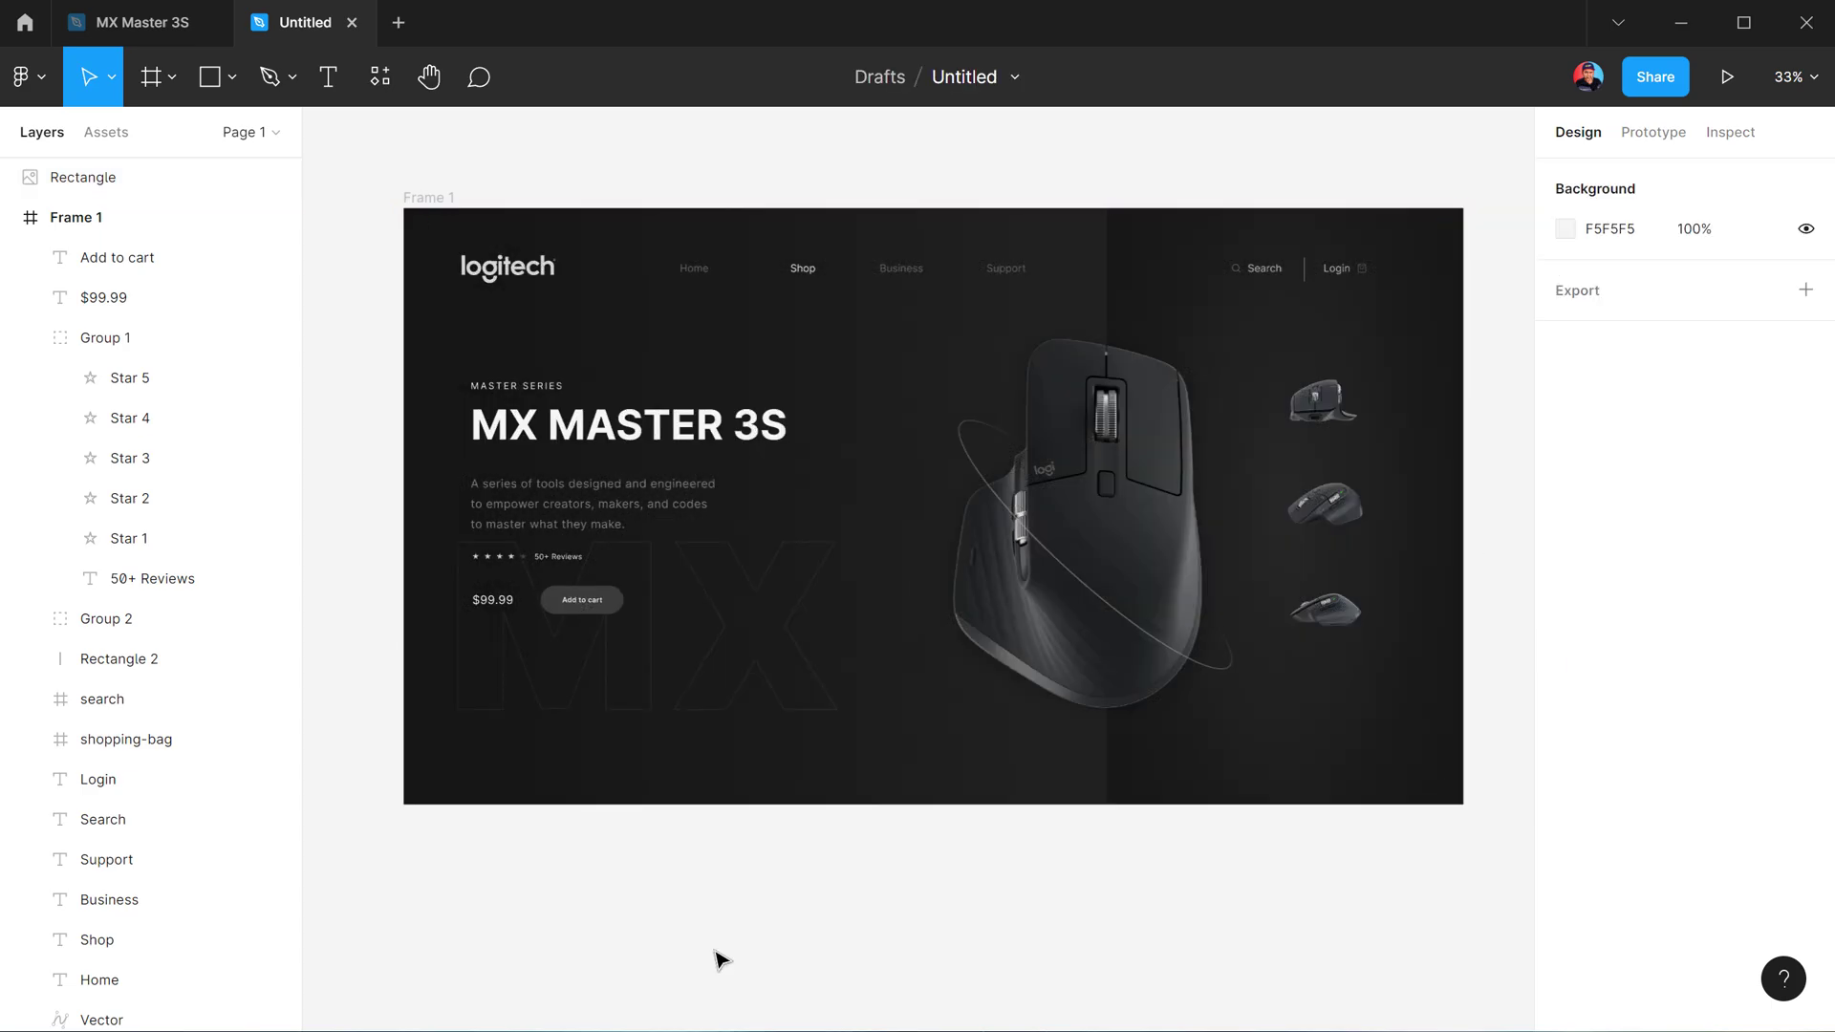